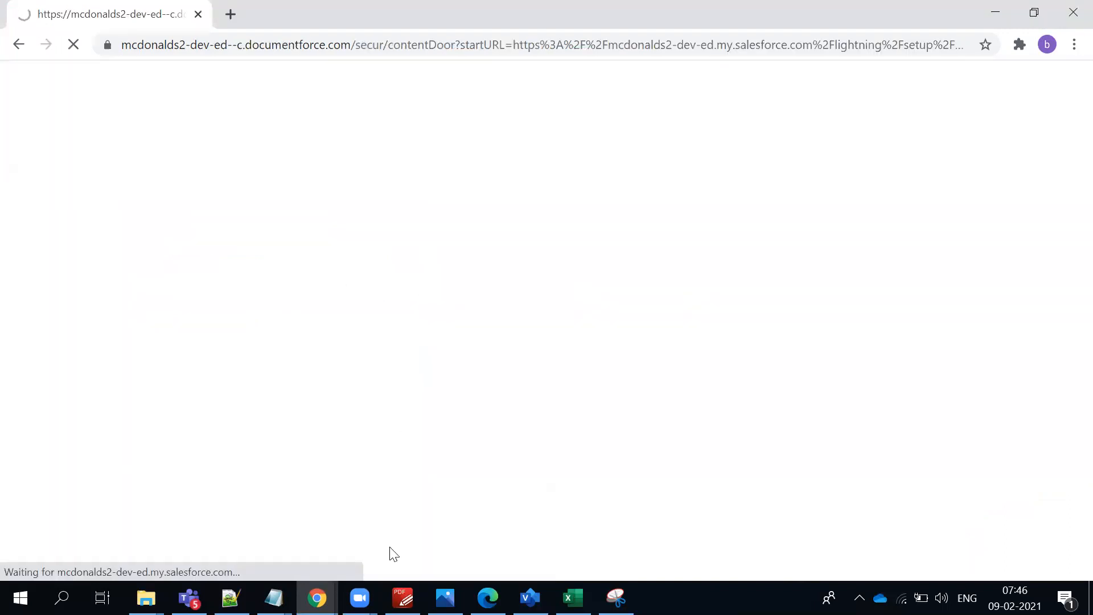
Review the Service Cloud topics in the Salesforce course PDF in PDF-XChange Editor and return to Salesforce Setup in Chrome.
click(402, 598)
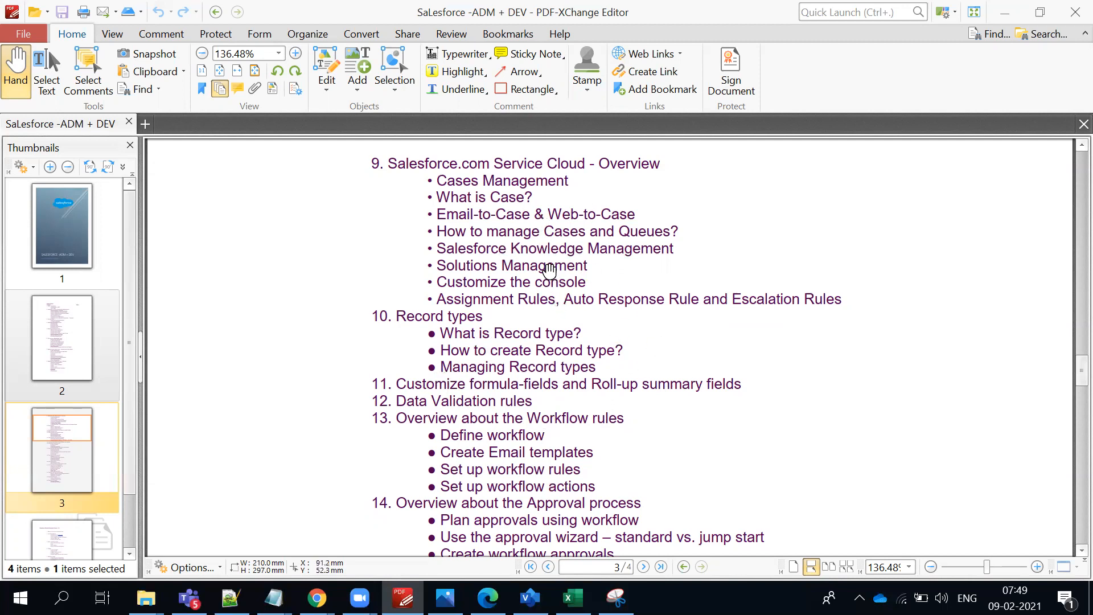
key(alt+Tab)
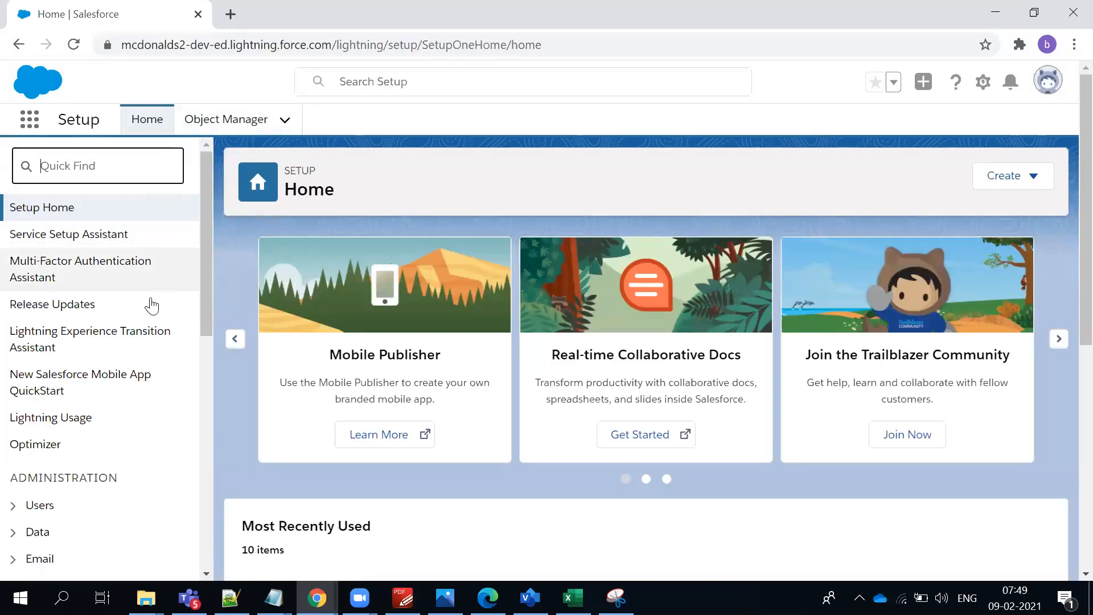
Look through the Users section of Setup, search the setup entries for "know", and clear the search.
click(17, 510)
scroll(102, 507, down, 5)
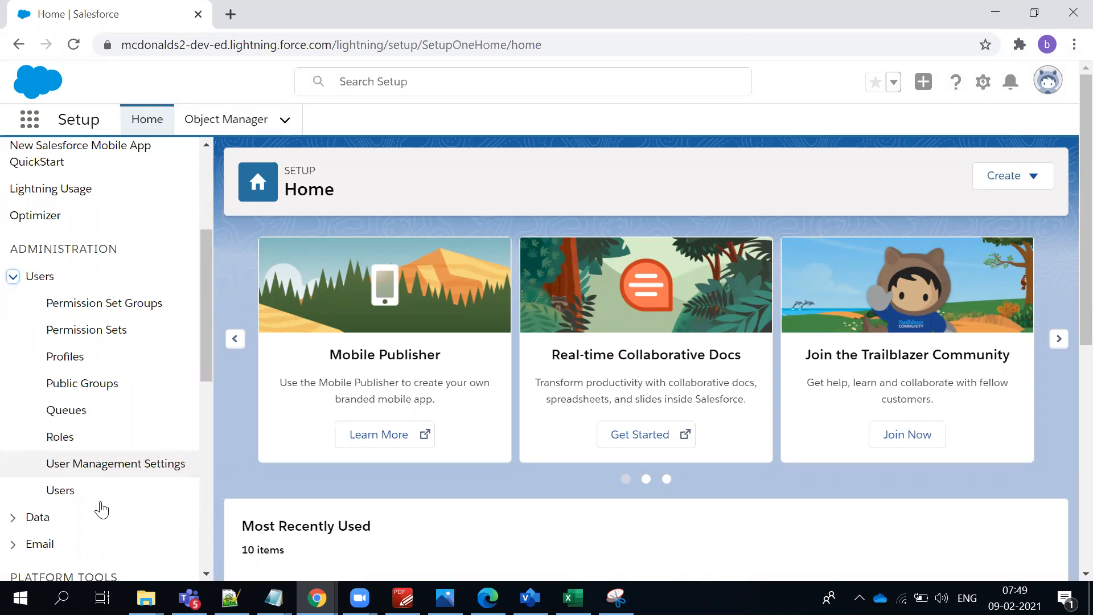
scroll(92, 480, up, 5)
click(78, 178)
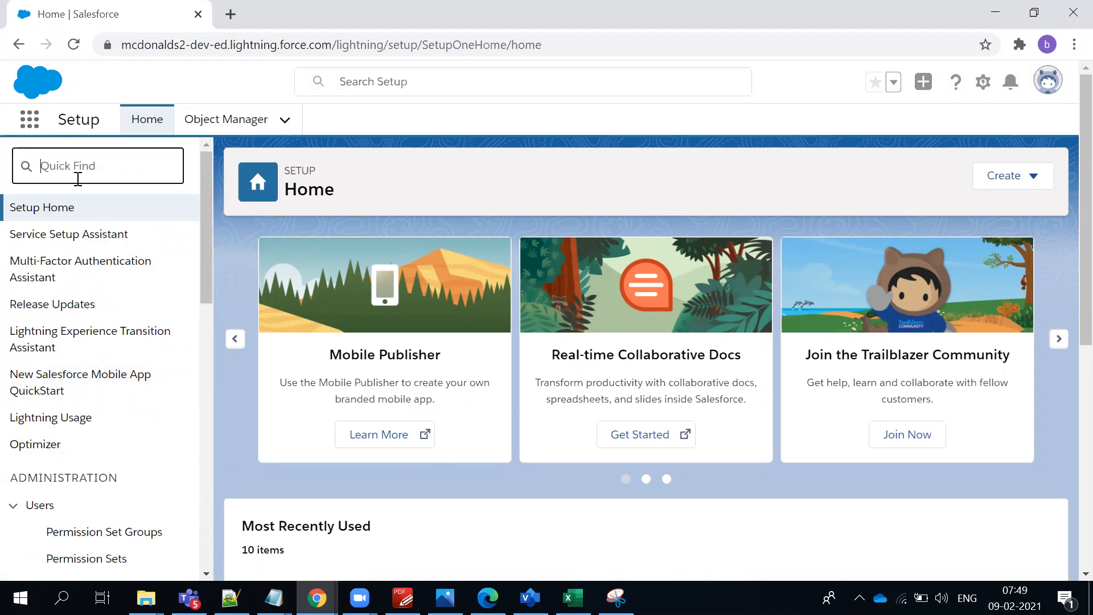
text(know)
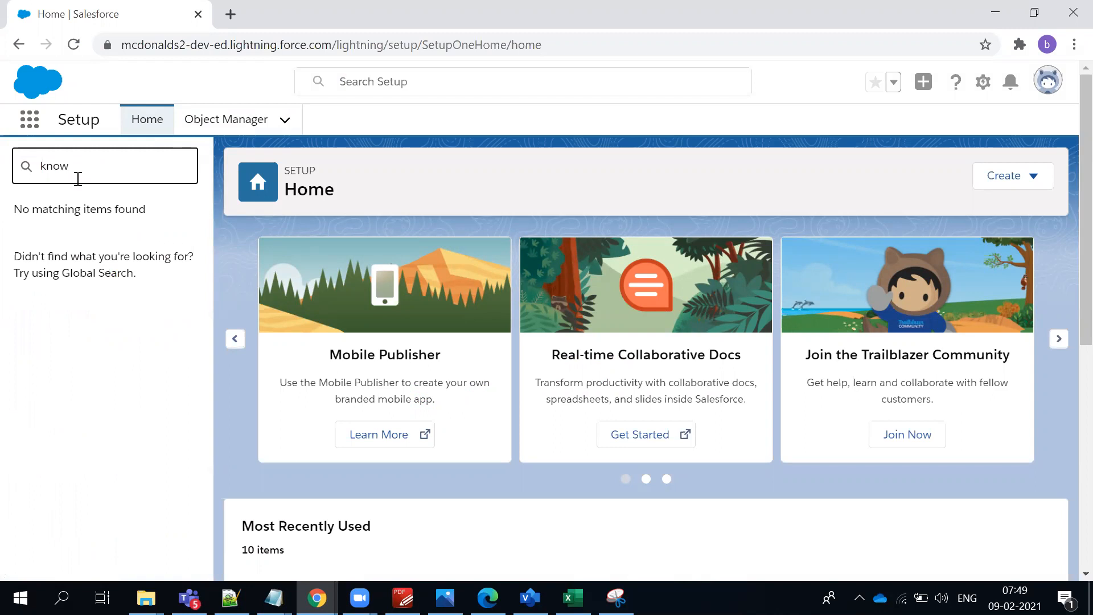
key(BackSpace)
key(BackSpace)
key(BackSpace)
key(BackSpace)
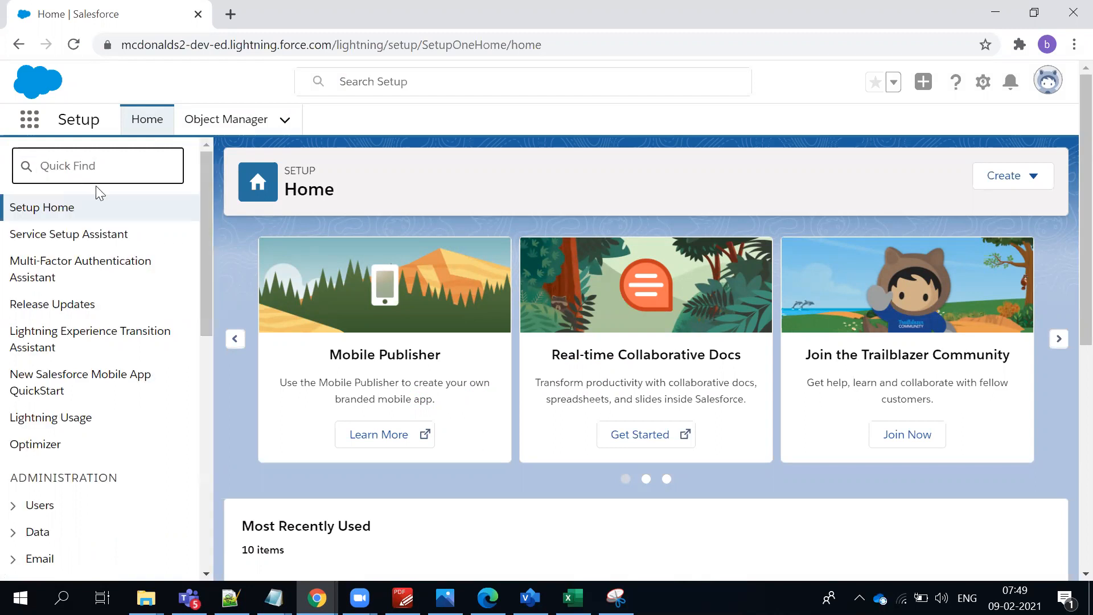
Open the detail record of the user with the System Administrator profile from the All Users list.
click(50, 511)
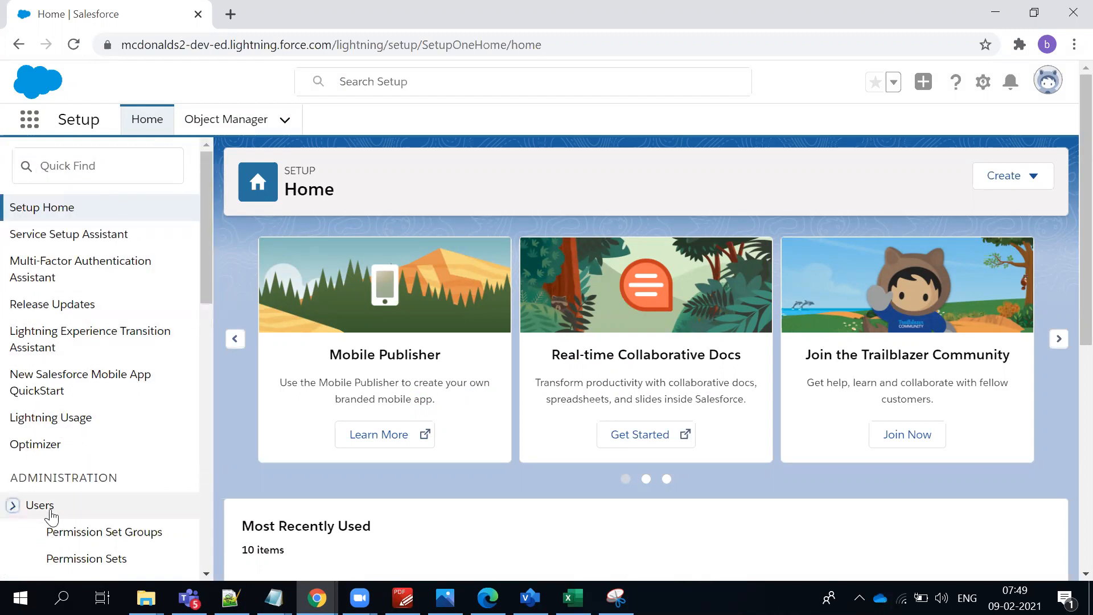
scroll(125, 441, down, 4)
click(72, 465)
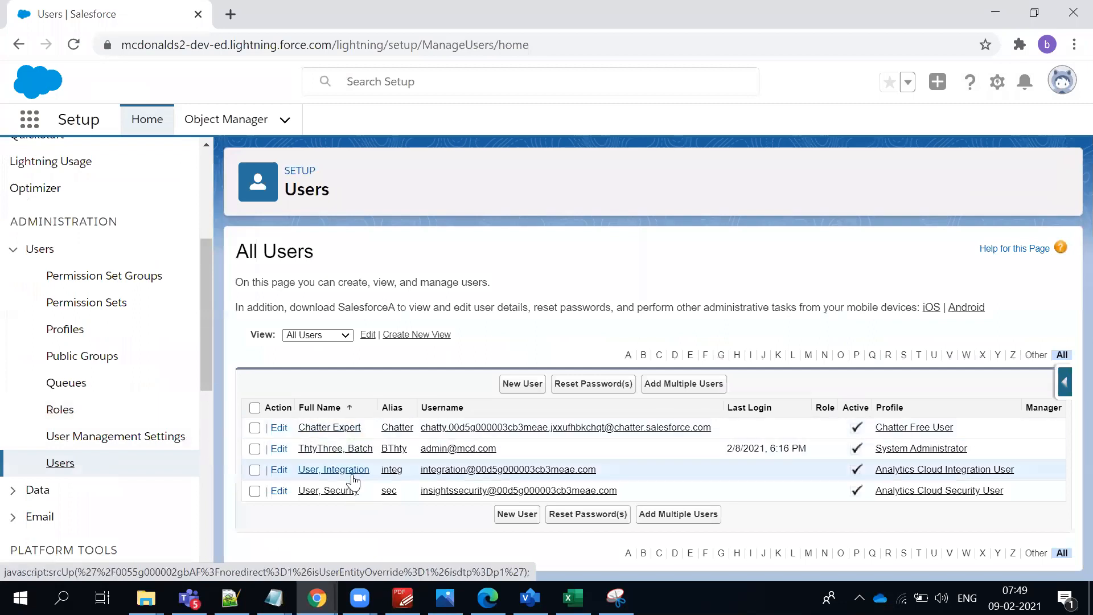
click(329, 450)
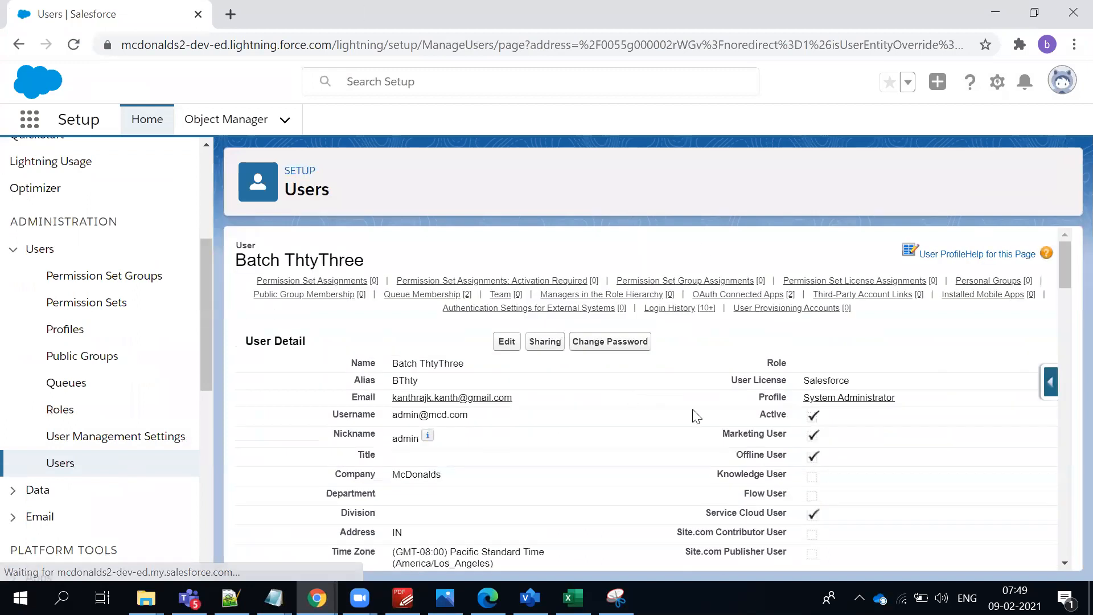
Examine the Knowledge User and Service Cloud User settings in the administrator's user details.
scroll(712, 424, down, 3)
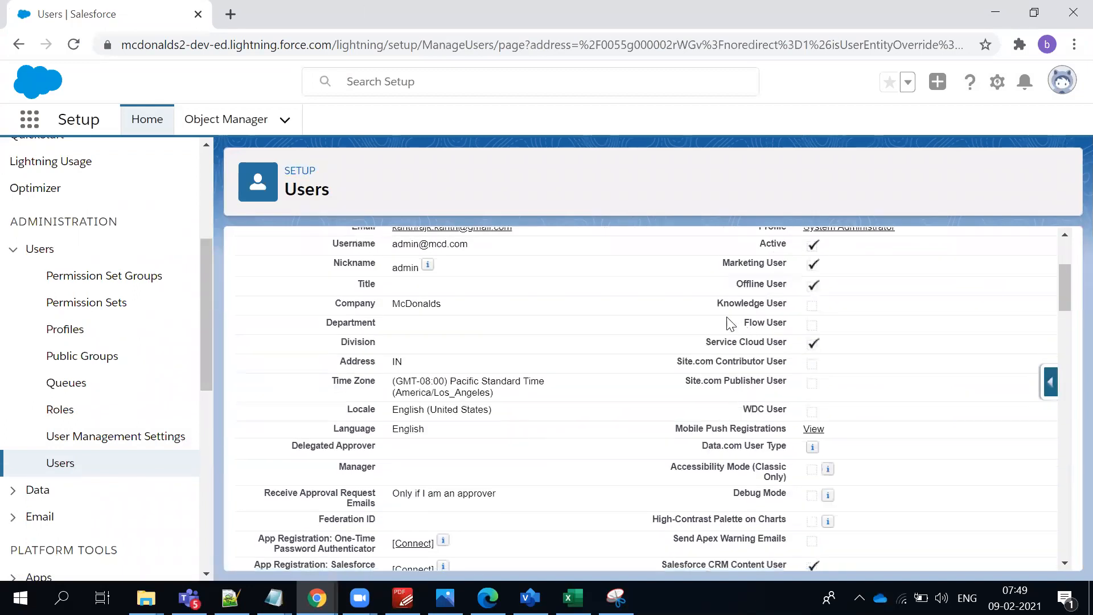
drag(717, 305, 824, 307)
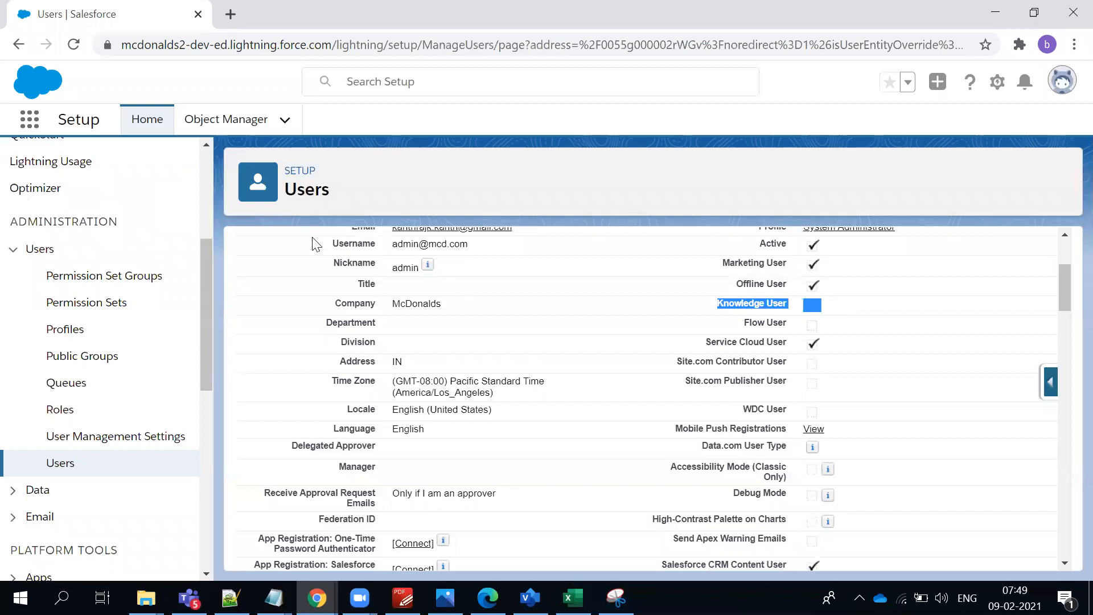
scroll(147, 251, up, 1)
scroll(842, 402, up, 2)
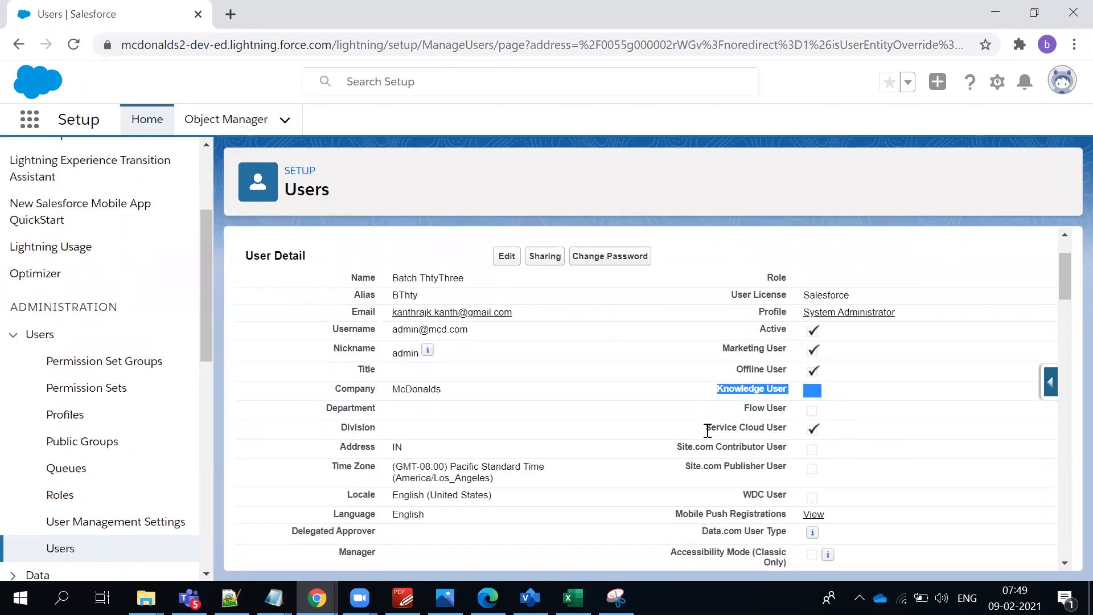
drag(706, 428, 826, 433)
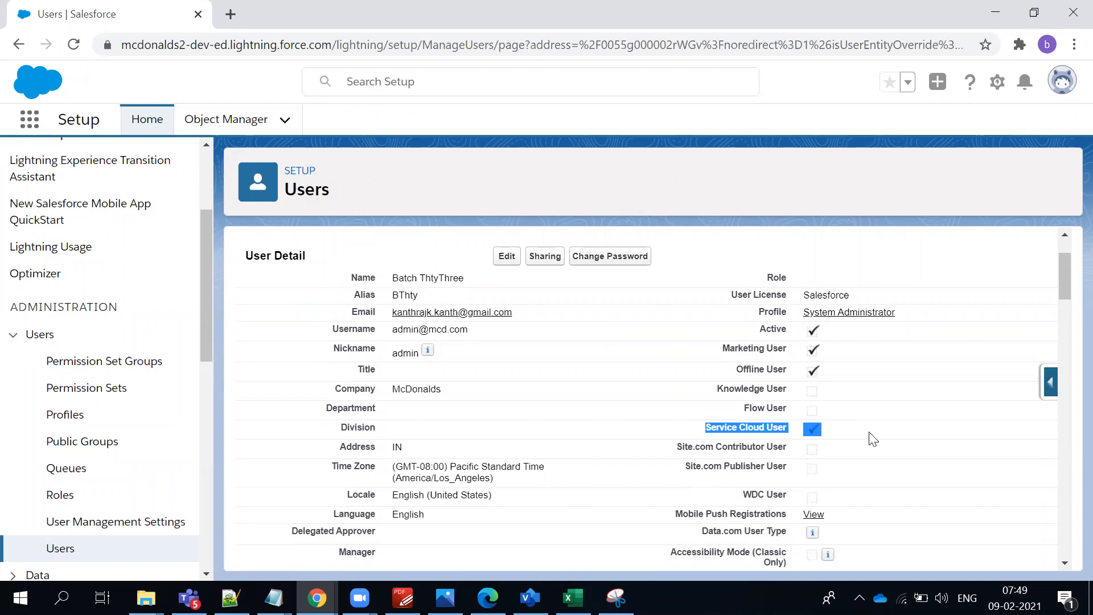
click(794, 440)
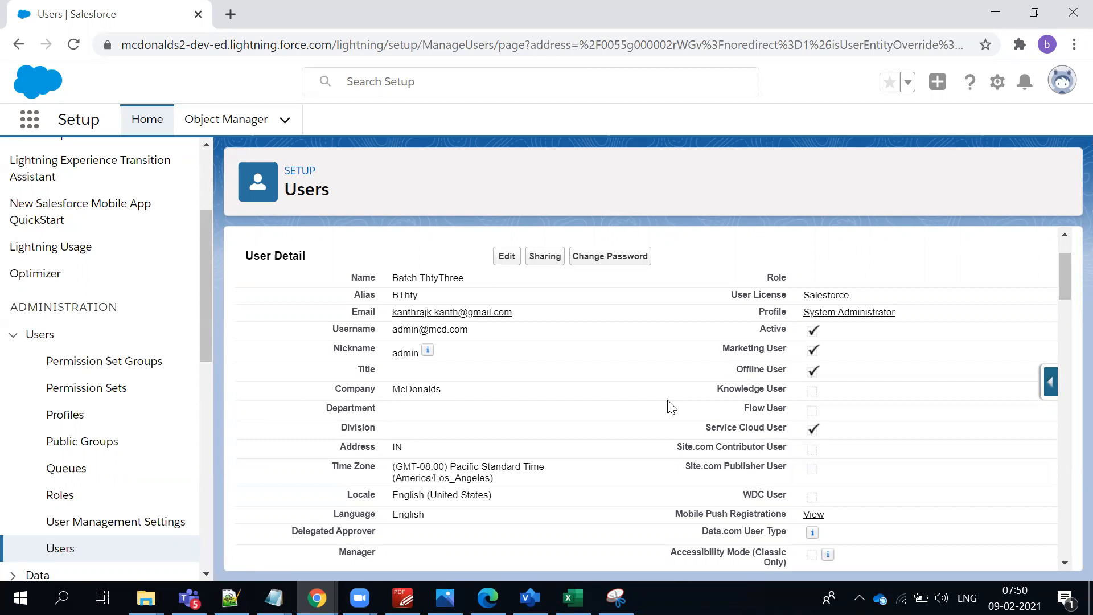
Examine the Flow User and Salesforce CRM Content User settings in the same user record.
drag(740, 409, 909, 428)
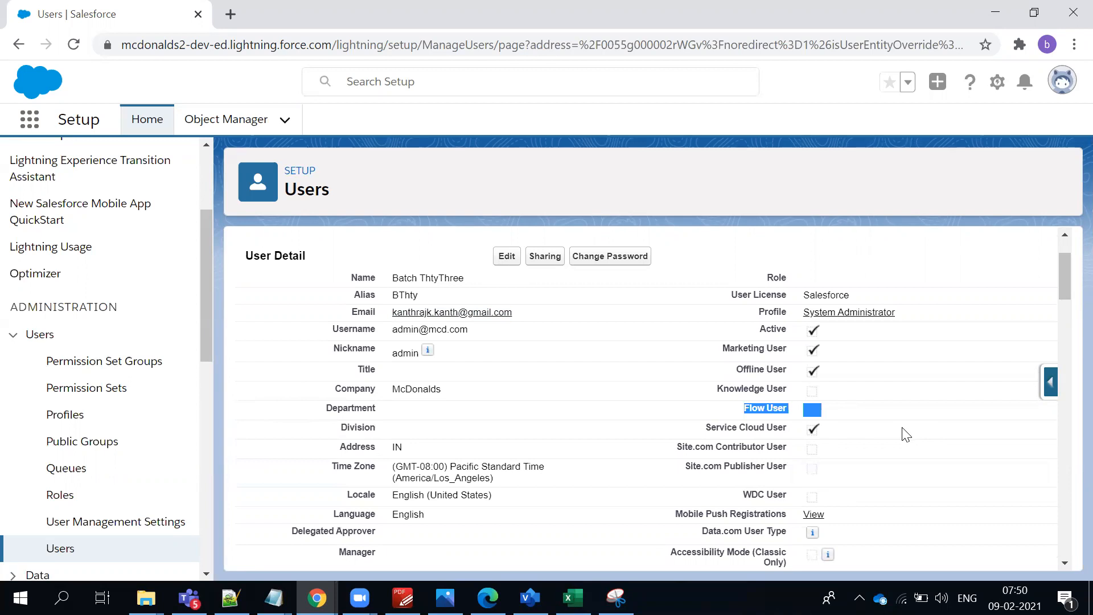
scroll(799, 399, down, 7)
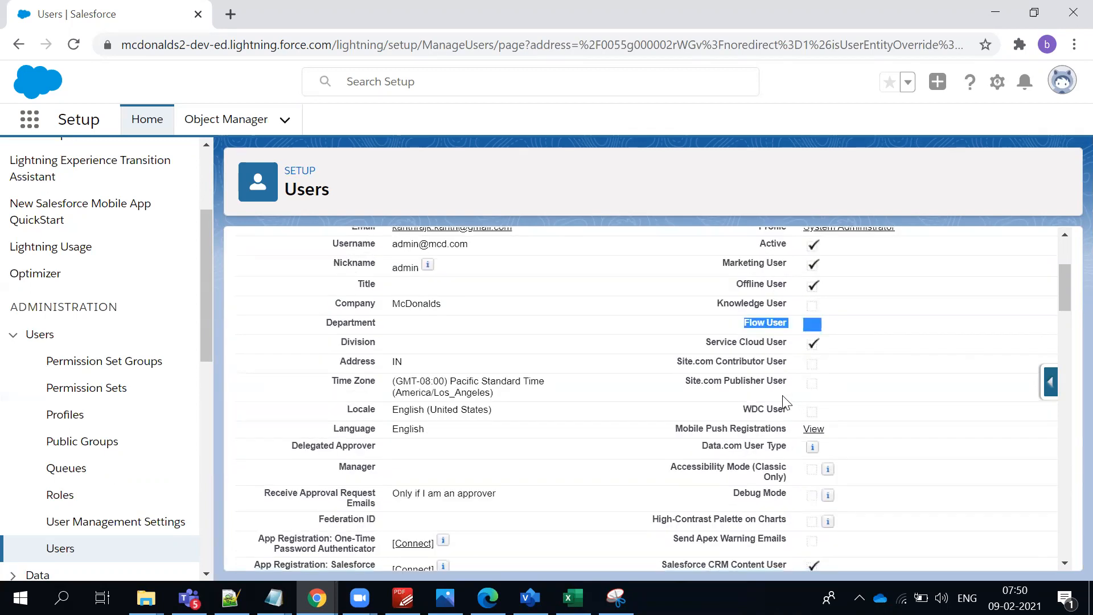
triple_click(743, 309)
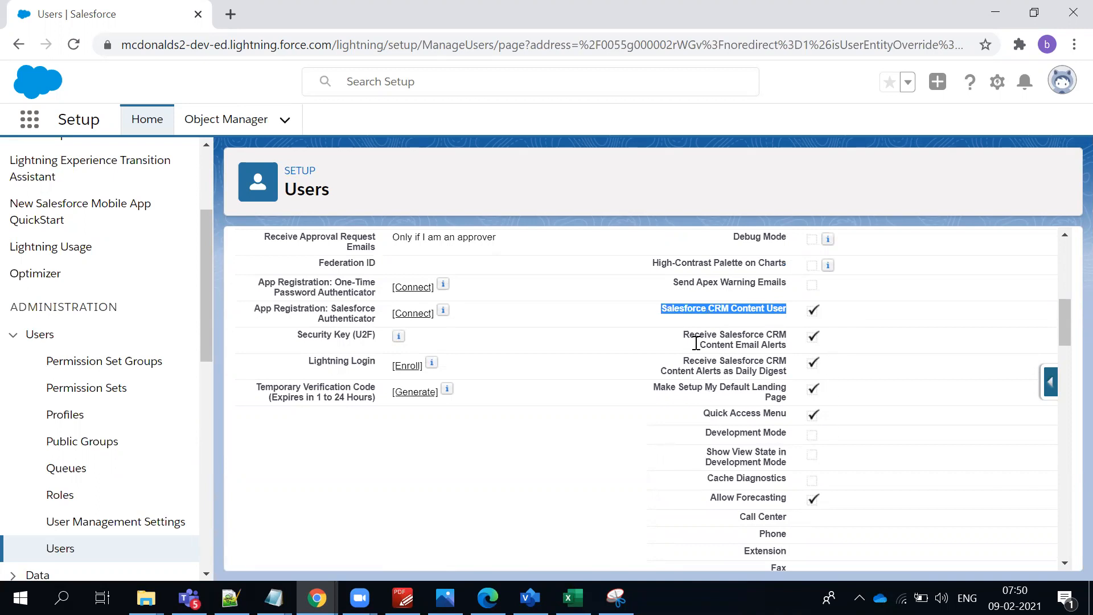
scroll(683, 341, up, 5)
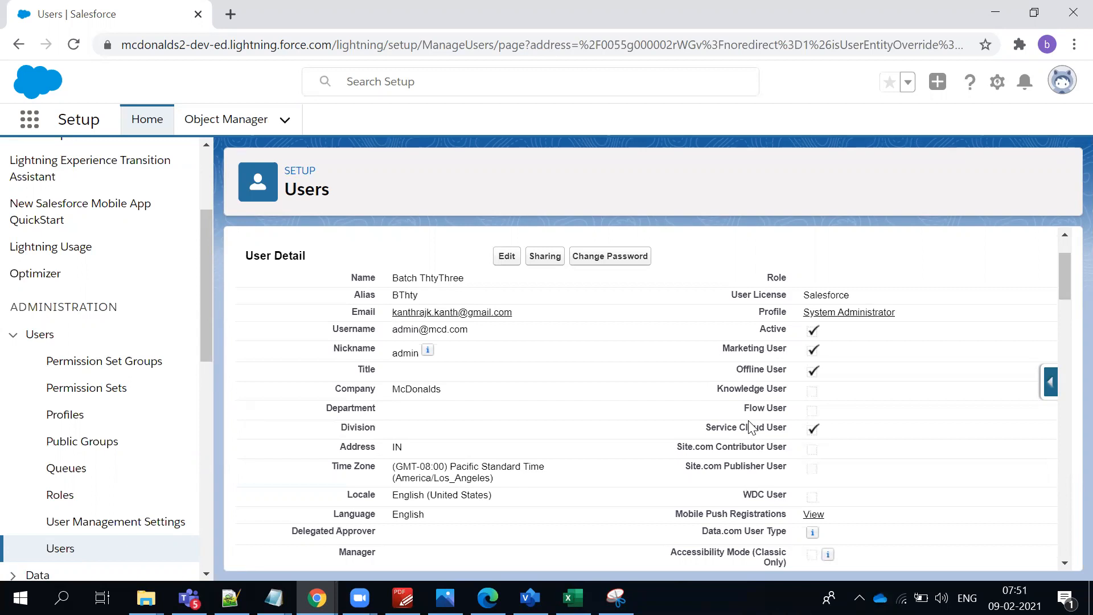
Search Setup for "company" and open the Company Information page in a new browser tab.
scroll(59, 337, up, 3)
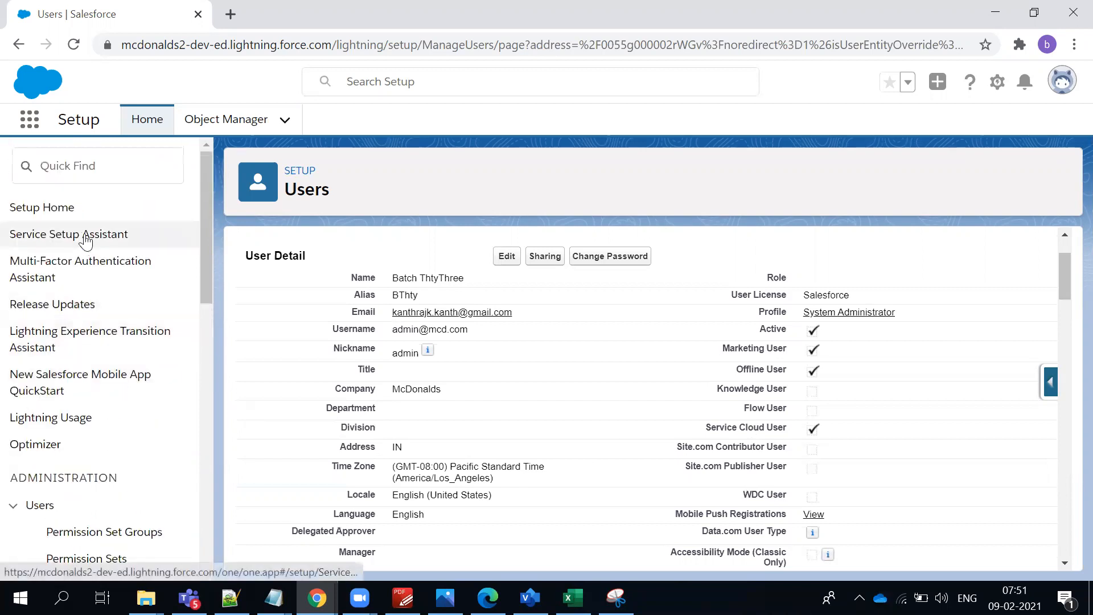
click(80, 169)
text(co)
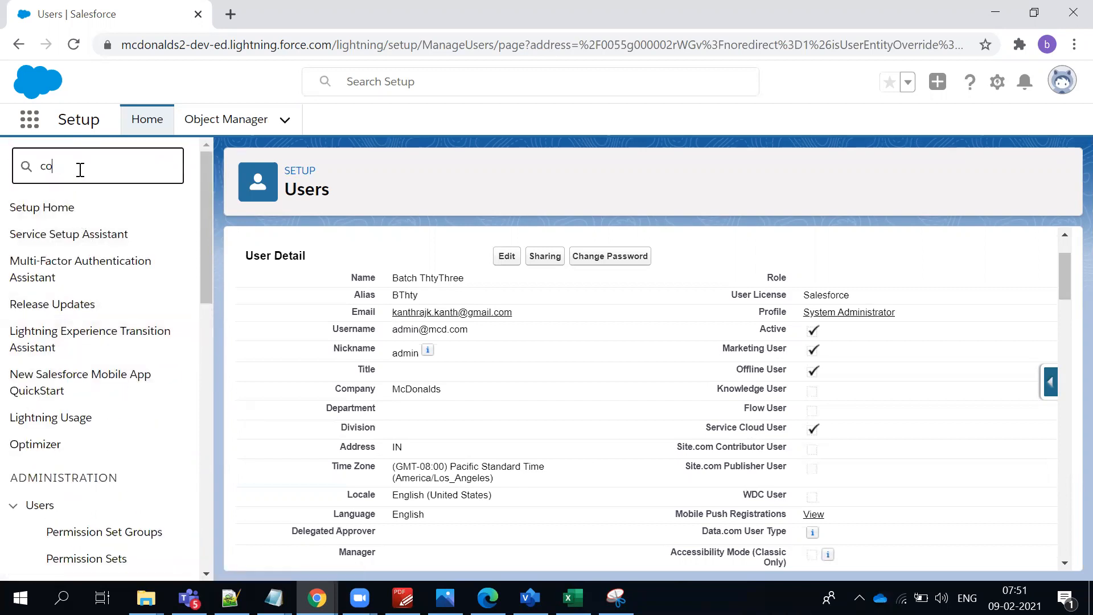
text(mpany)
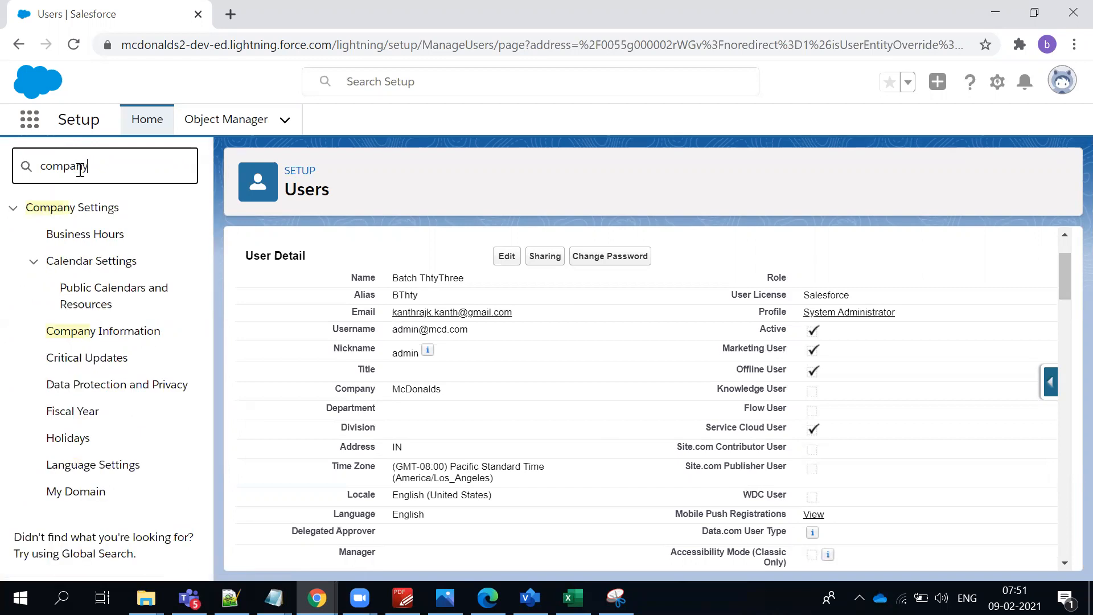
ctrl+click(91, 334)
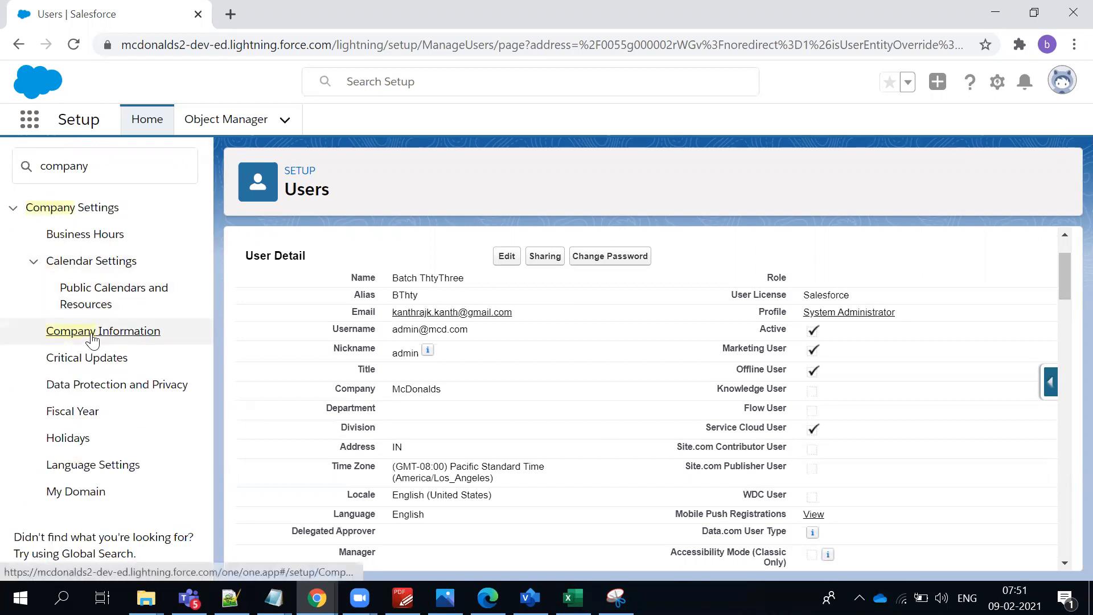
double_click(777, 388)
click(290, 20)
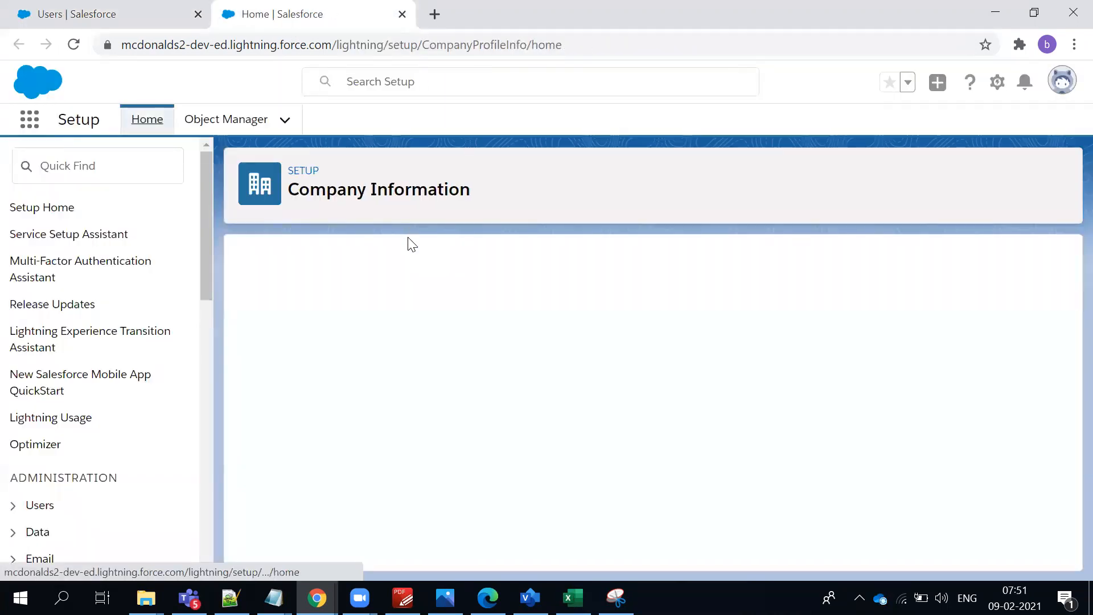
Examine the Organization Detail section down to the Salesforce.com Organization ID.
scroll(415, 253, down, 2)
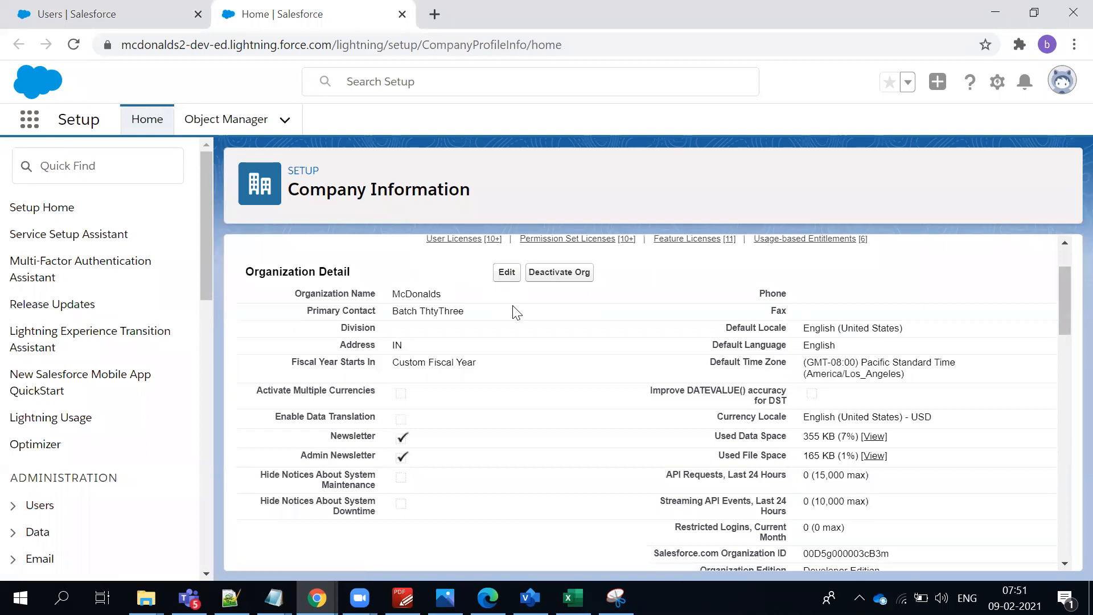
scroll(518, 336, down, 3)
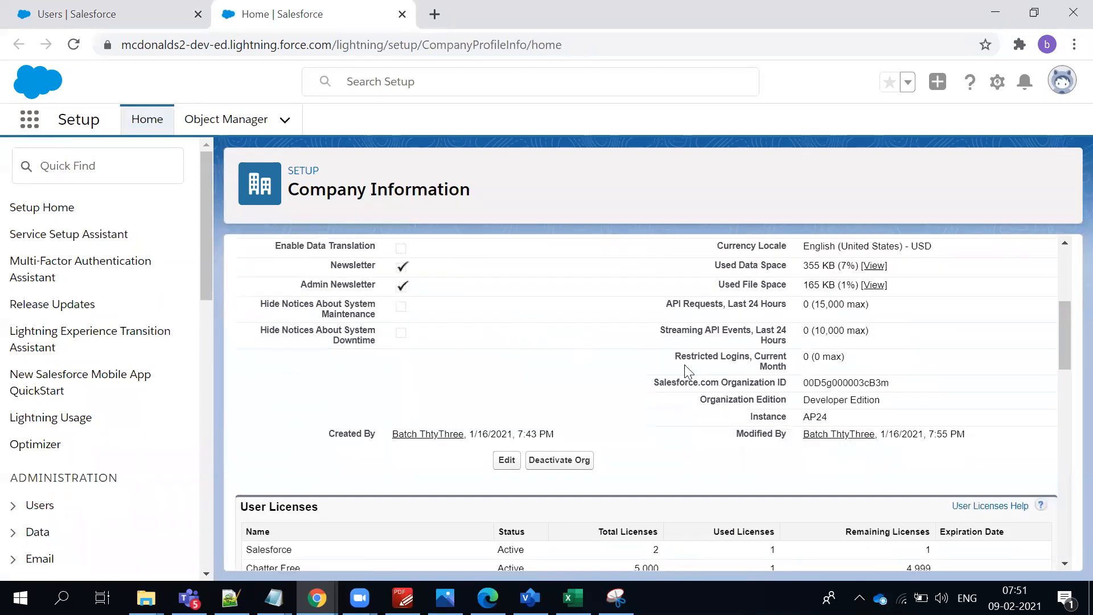
double_click(828, 382)
click(904, 398)
drag(893, 390, 649, 393)
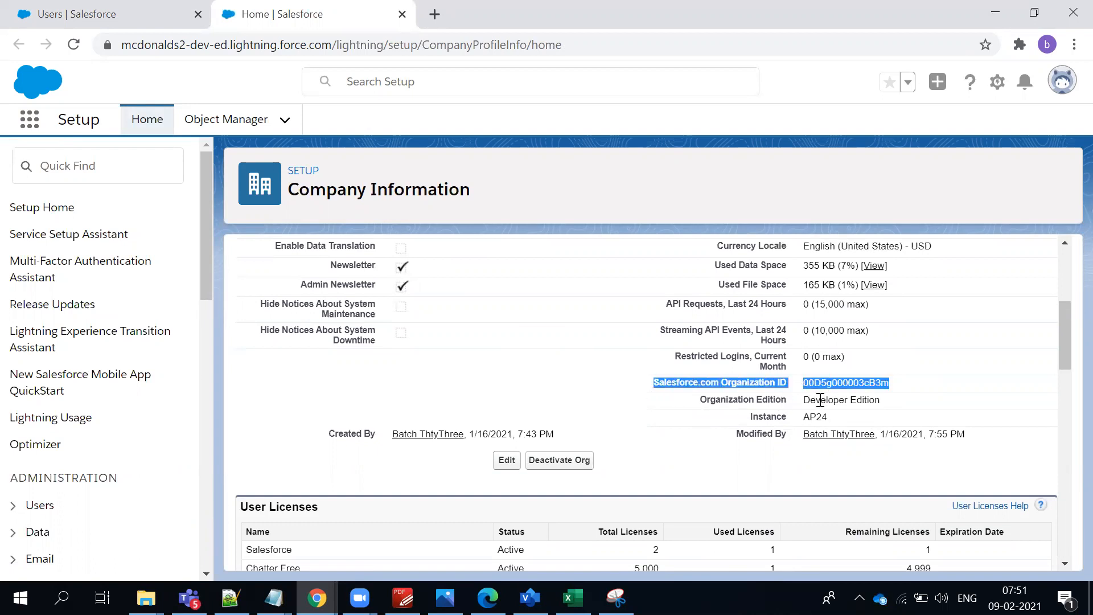
Check which instance the organization runs on in the organization details.
scroll(818, 398, down, 2)
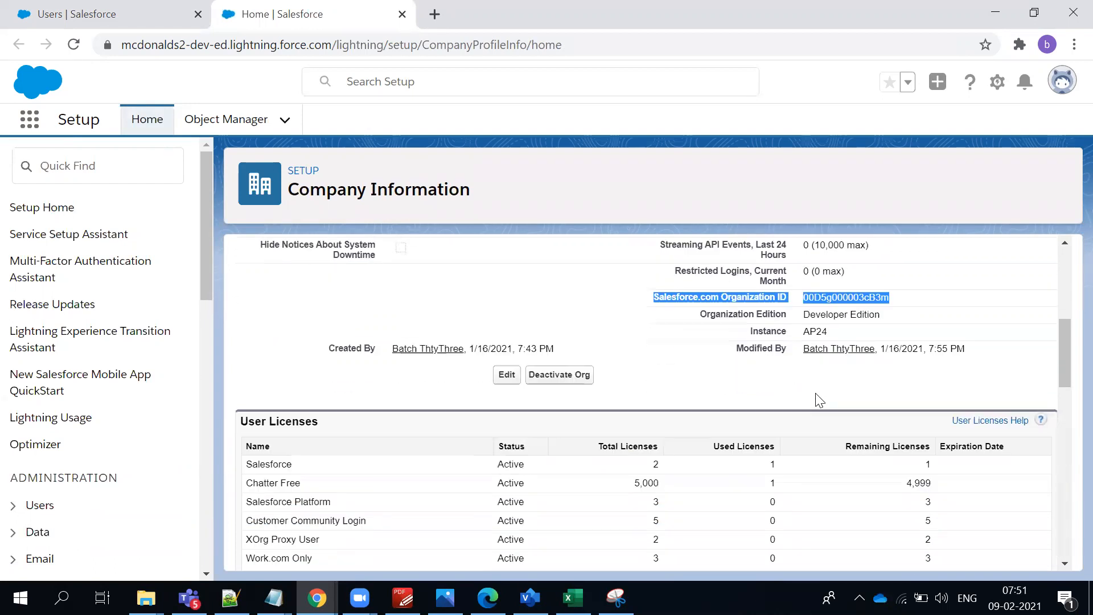
double_click(809, 333)
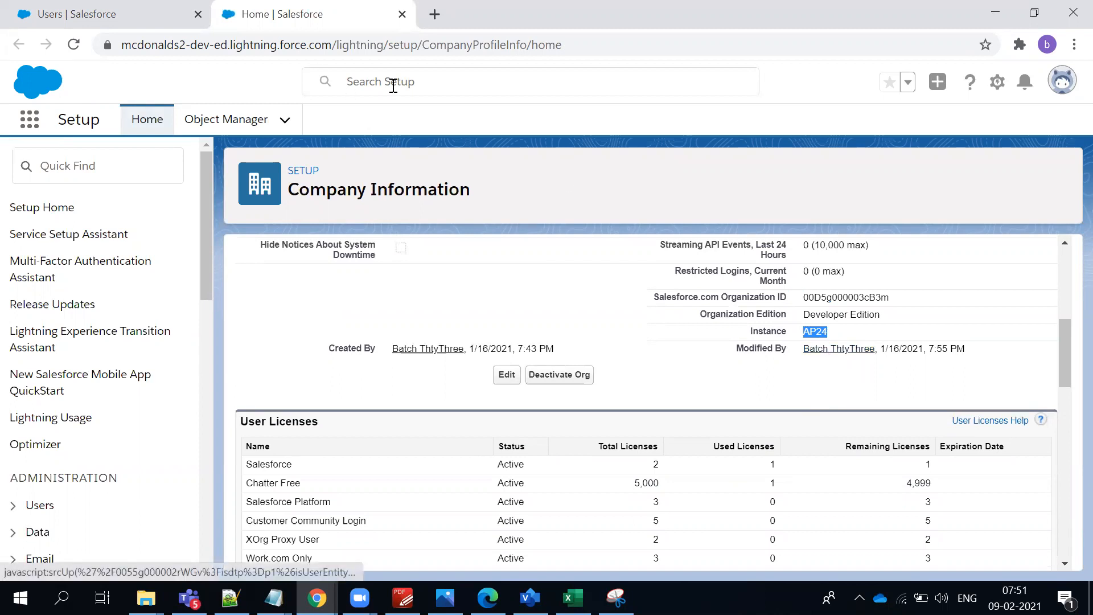
click(791, 332)
double_click(807, 334)
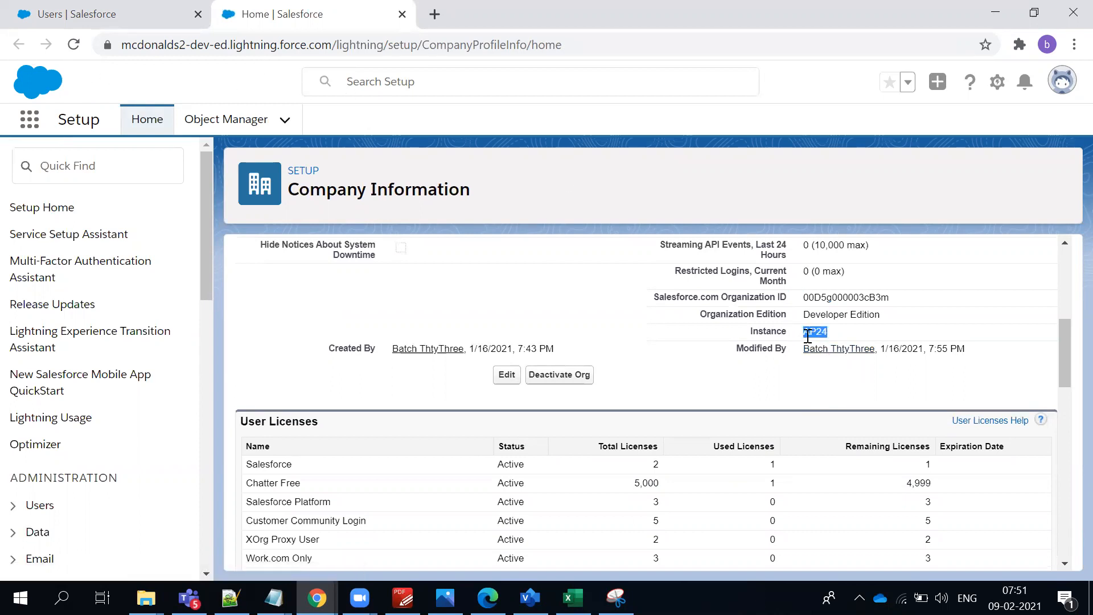
Examine the license counts of the Salesforce and Salesforce Platform entries in the User Licenses table.
scroll(740, 303, down, 3)
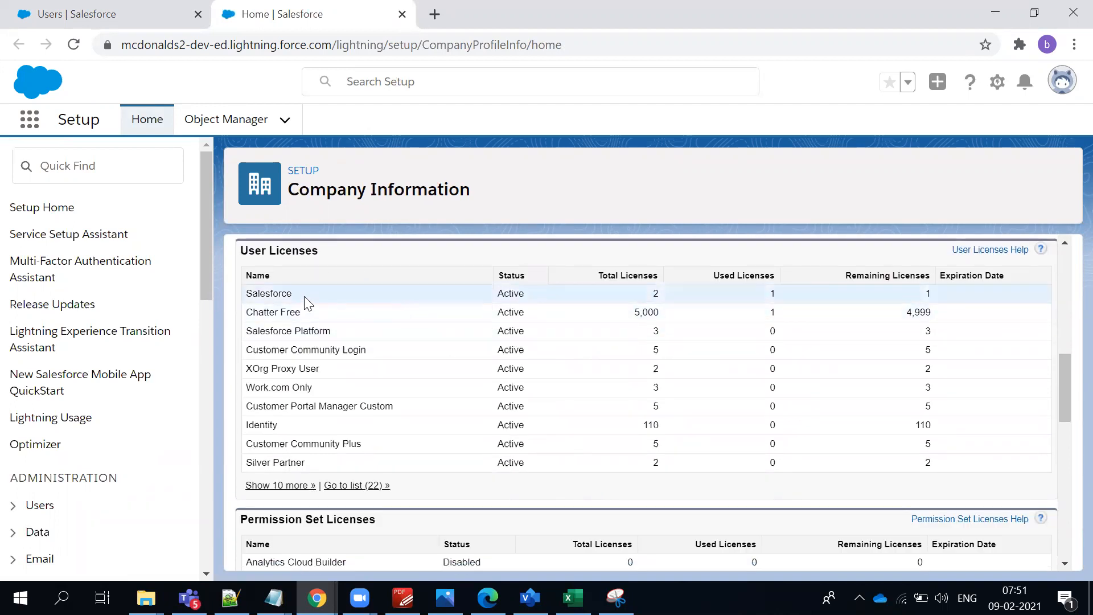
double_click(276, 293)
click(650, 295)
double_click(755, 301)
click(278, 293)
double_click(278, 294)
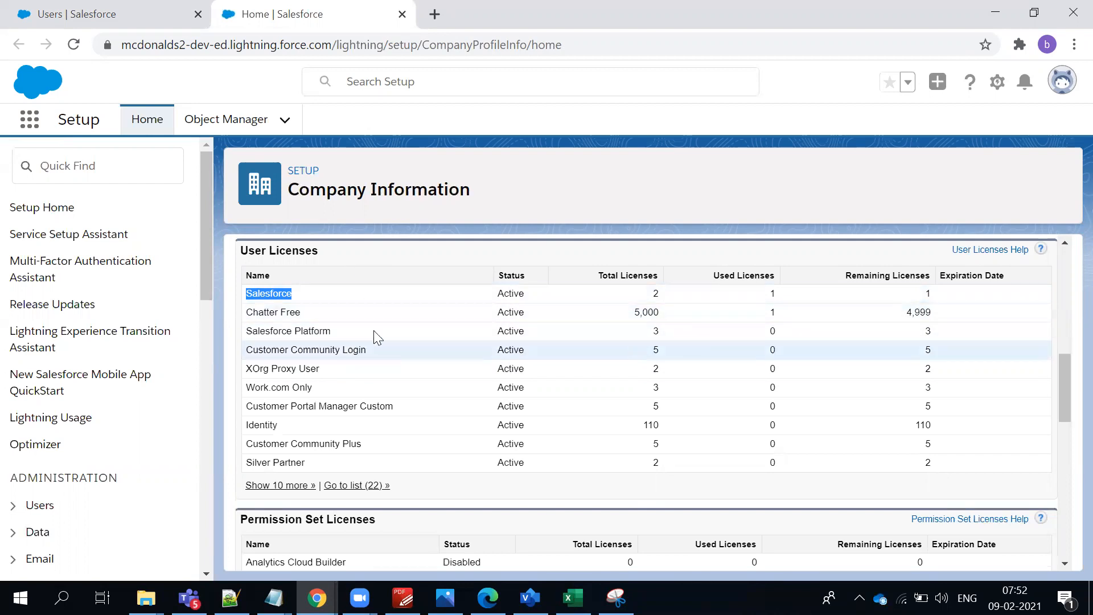
click(758, 295)
drag(667, 290, 574, 287)
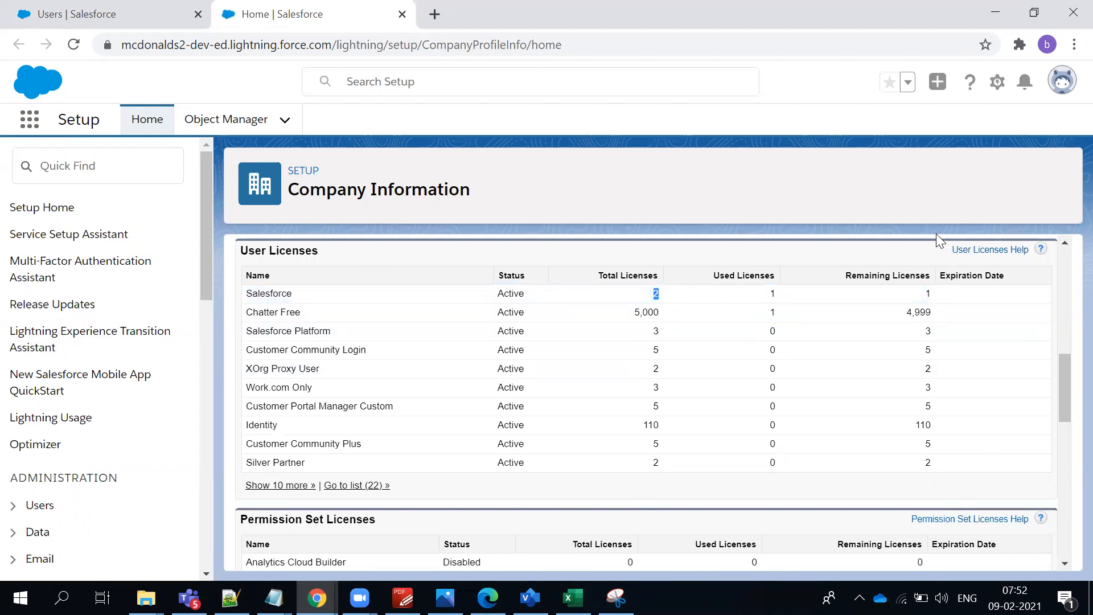
click(707, 254)
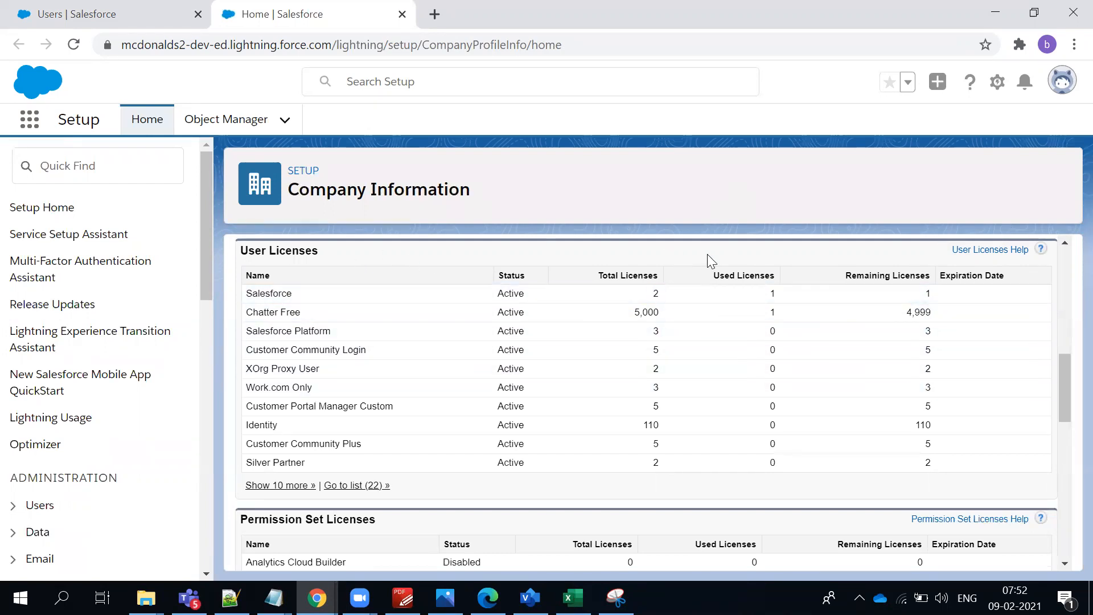
triple_click(281, 330)
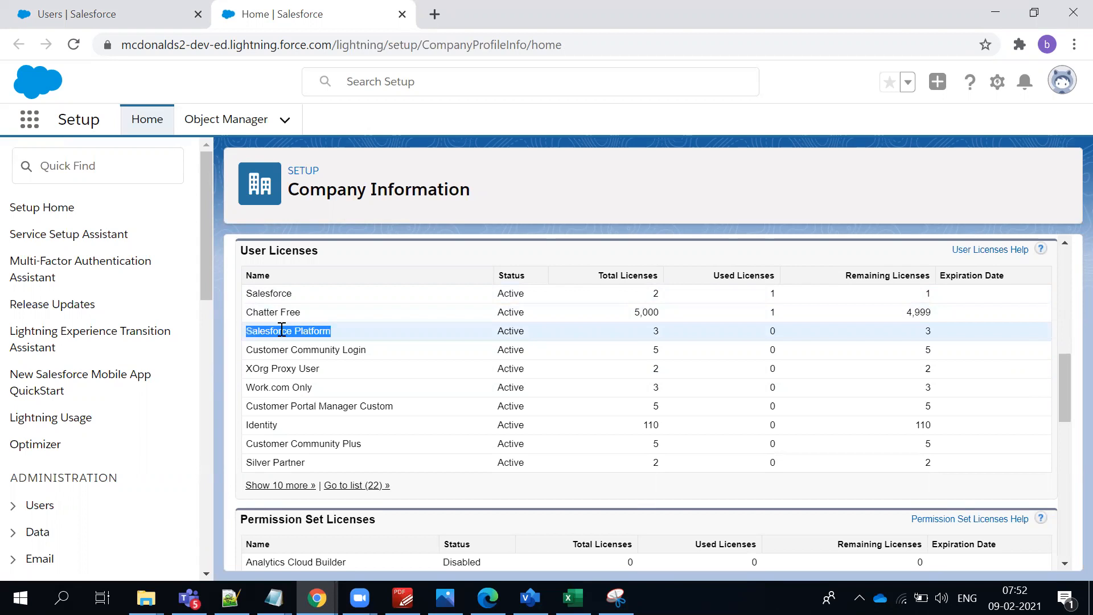
double_click(659, 331)
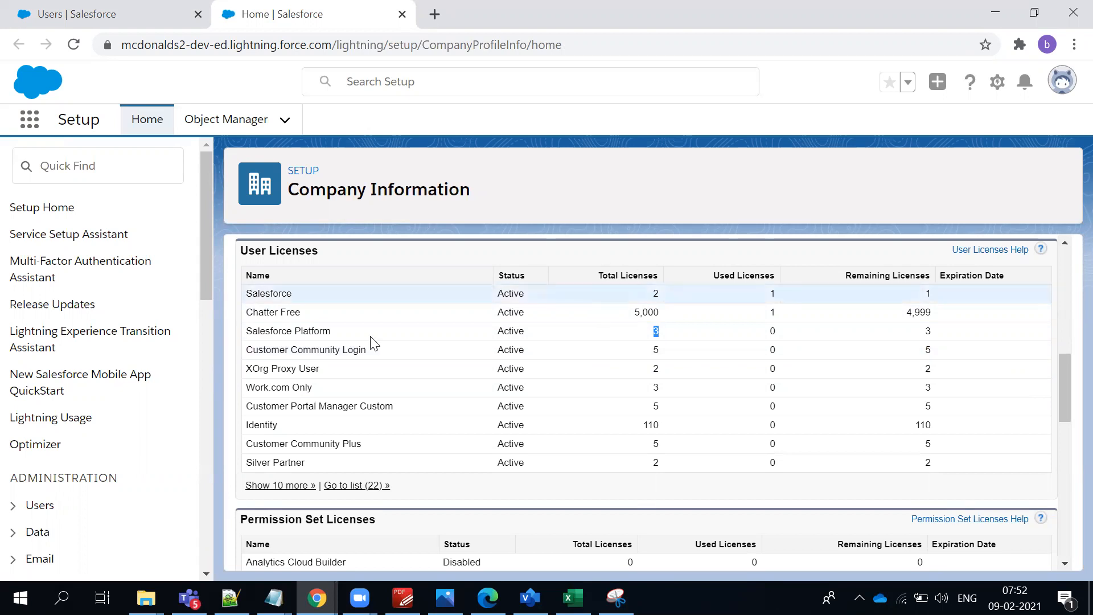
Compare the Salesforce and Salesforce Platform entries in the User Licenses table.
triple_click(309, 331)
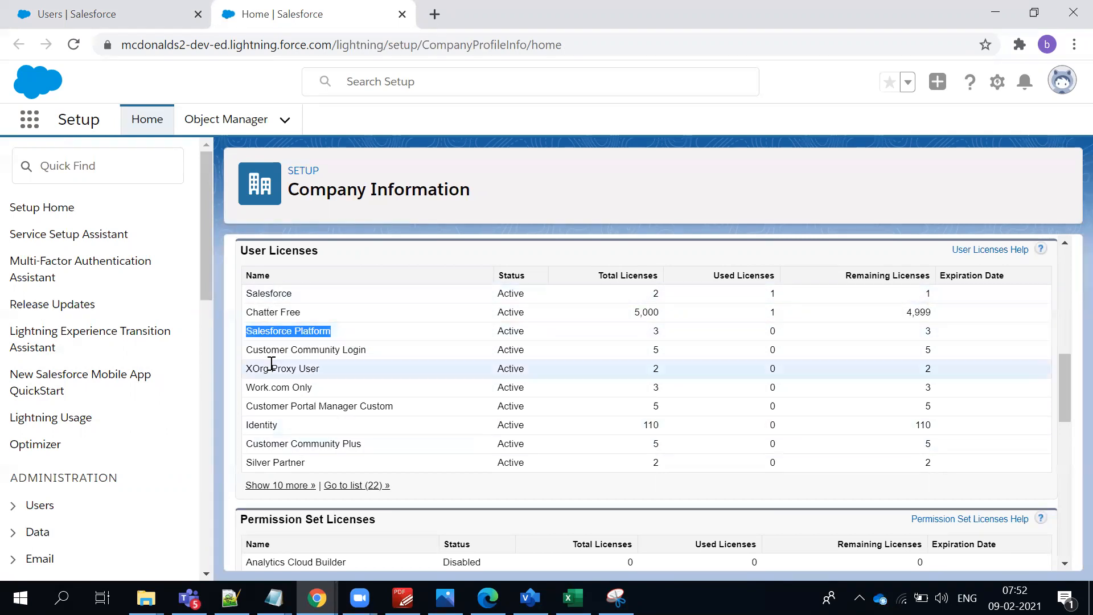
double_click(279, 294)
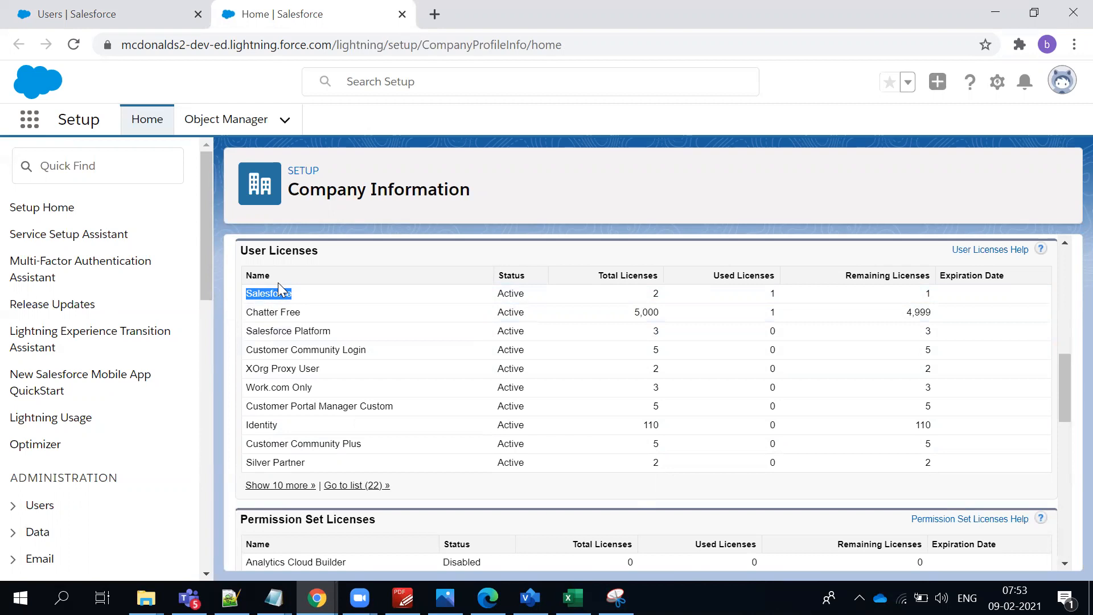
triple_click(305, 338)
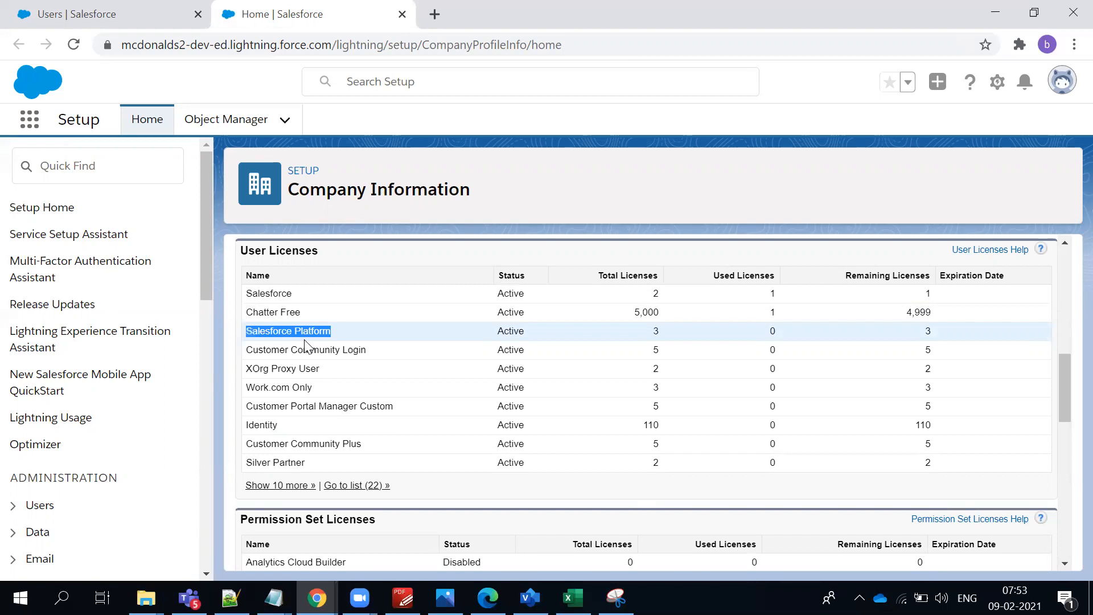
triple_click(268, 325)
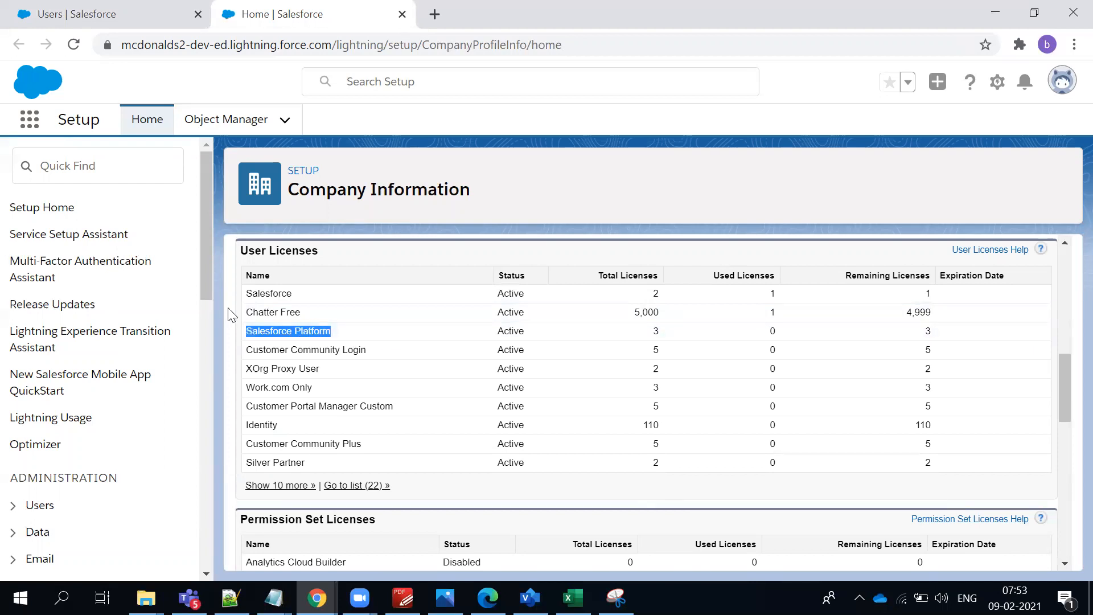
double_click(267, 295)
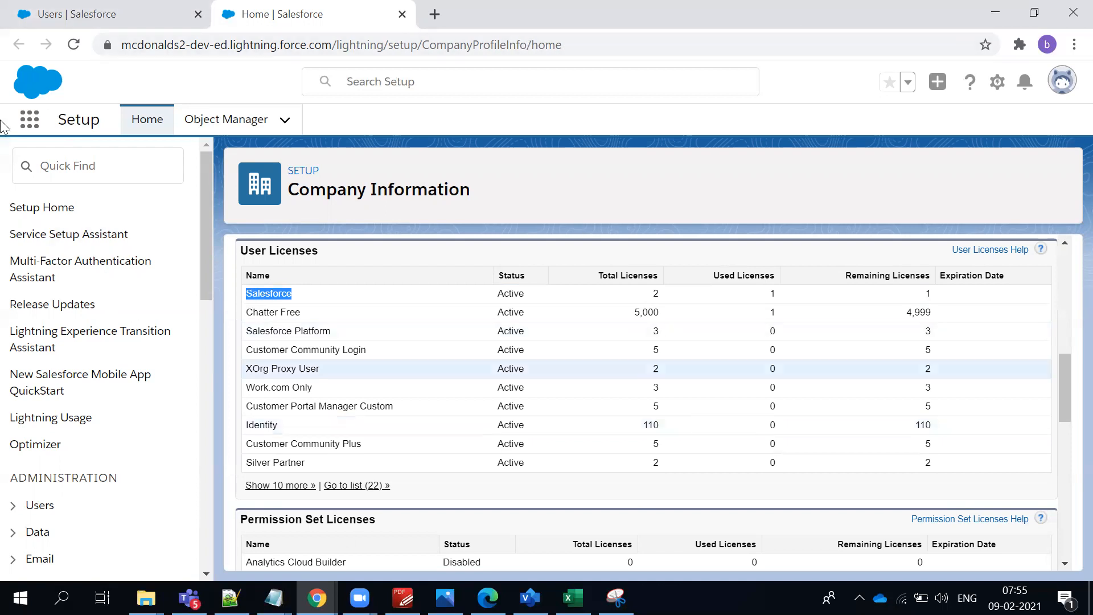
Search Setup for "profil" and open the Profiles page in a new browser tab.
click(63, 165)
text(profil)
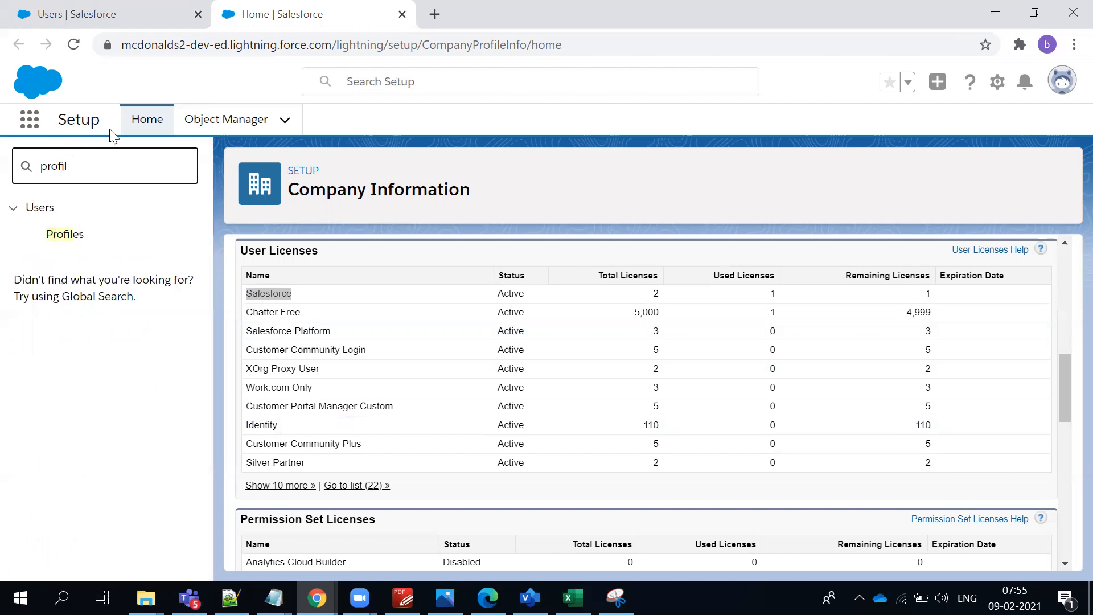
click(73, 239)
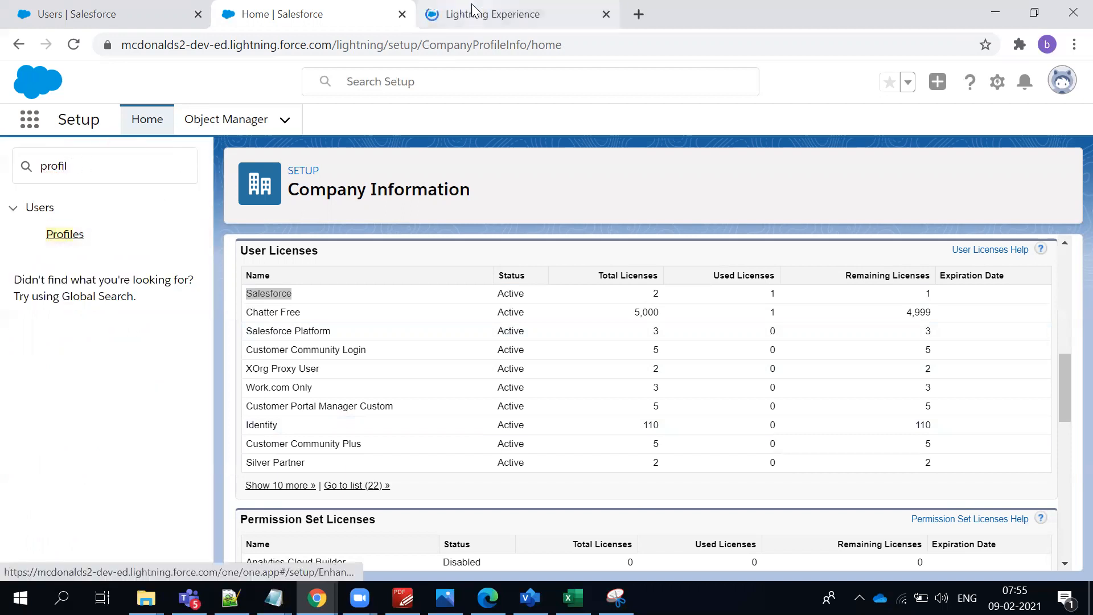
click(477, 14)
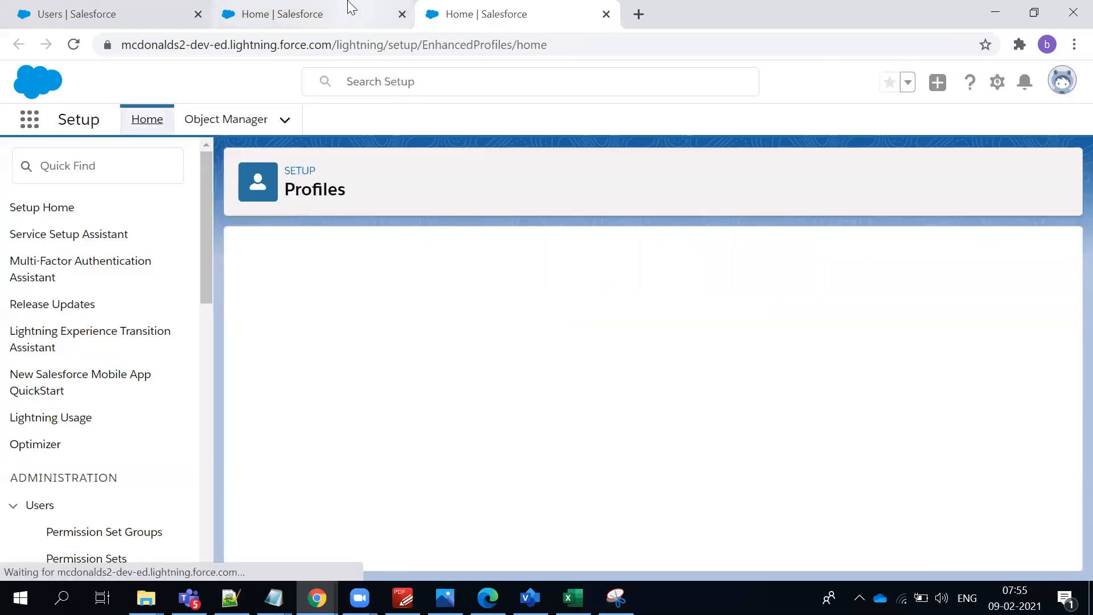
Return to the Company Information page and check the used license count of the Salesforce license.
click(351, 7)
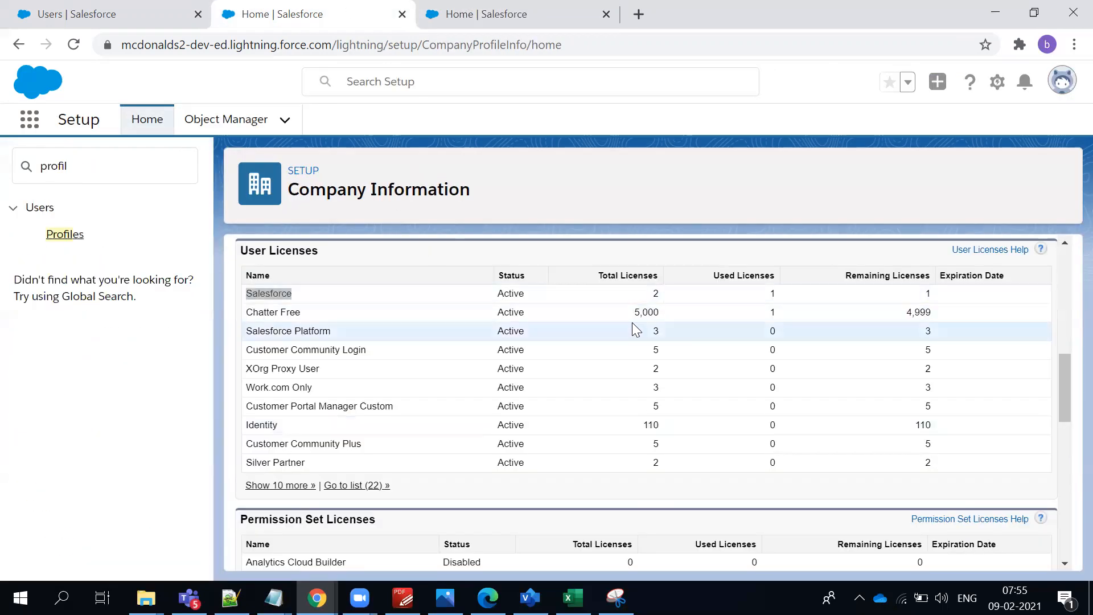
drag(781, 296, 697, 293)
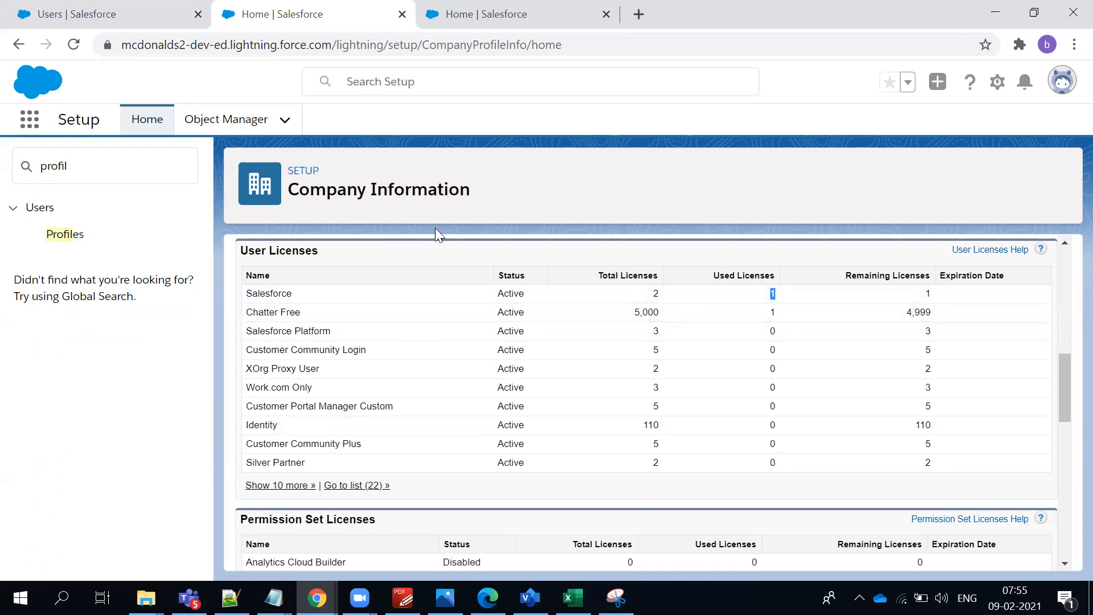
scroll(434, 228, up, 3)
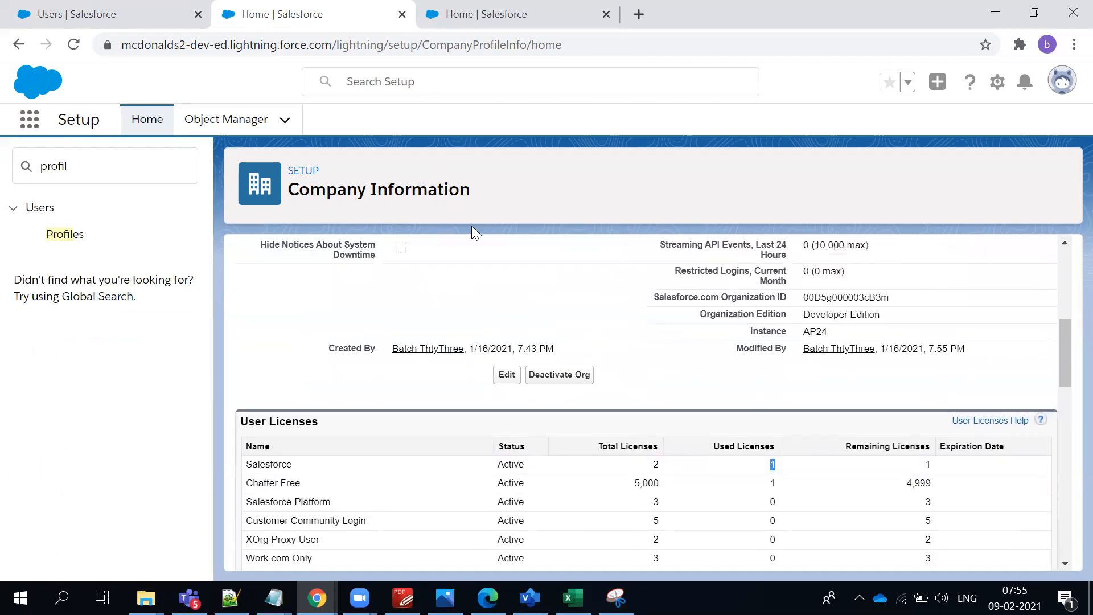
scroll(394, 307, down, 3)
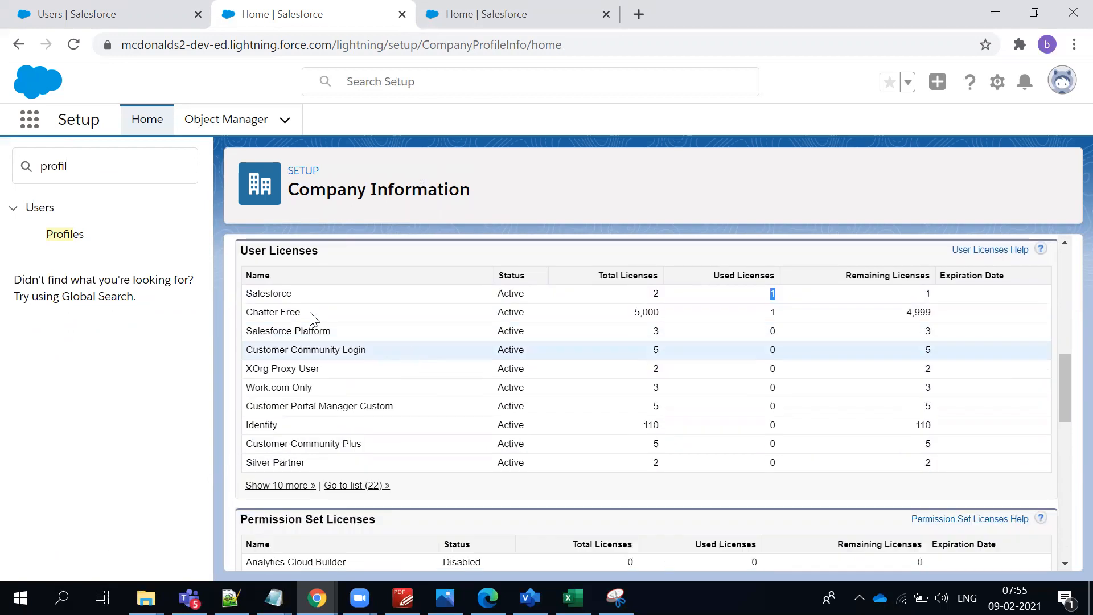
Switch to the Profiles page and examine the profile names and their user licenses on the list's first page.
click(517, 17)
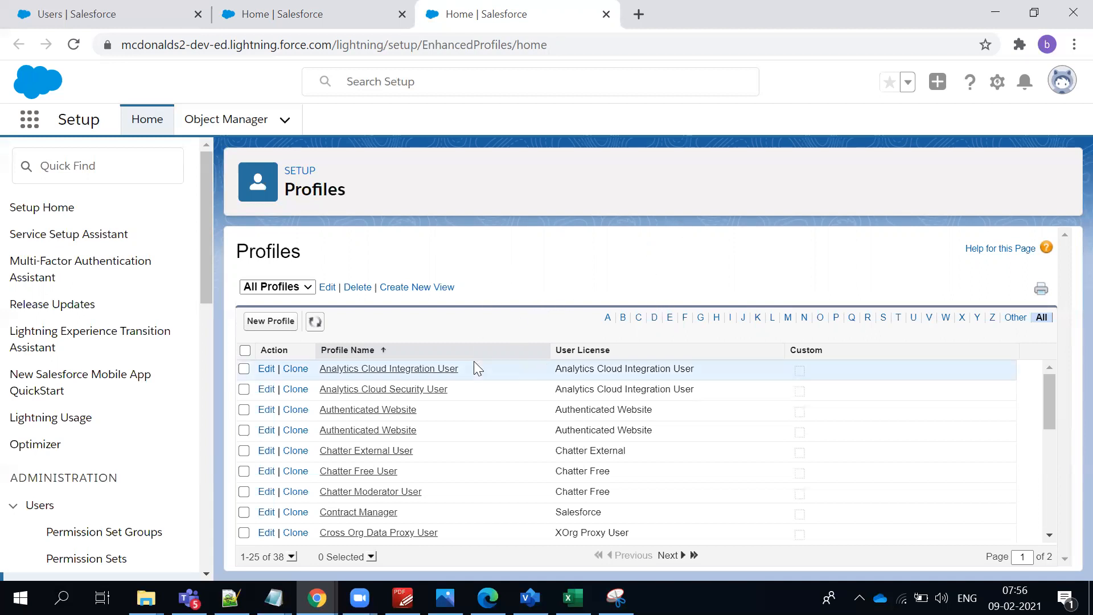
scroll(851, 441, down, 6)
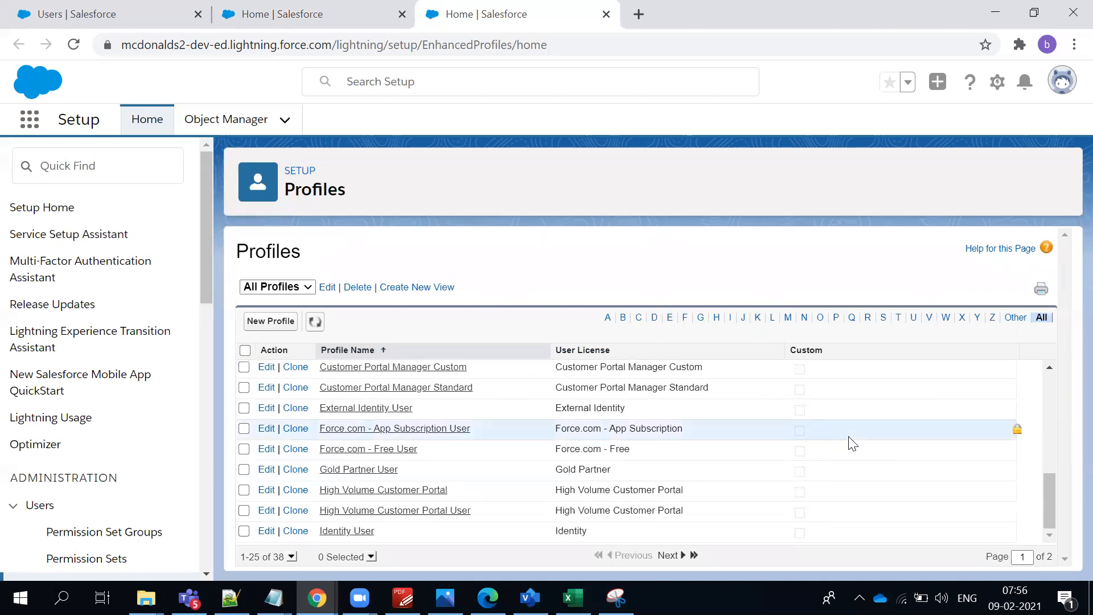
scroll(851, 442, up, 6)
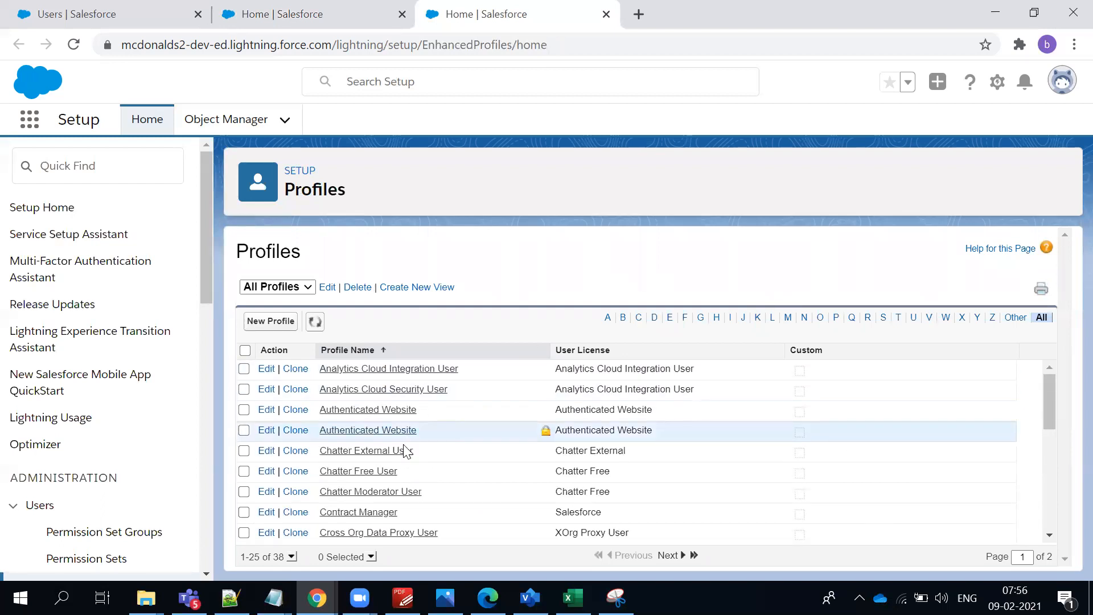
scroll(405, 451, down, 3)
scroll(406, 452, down, 2)
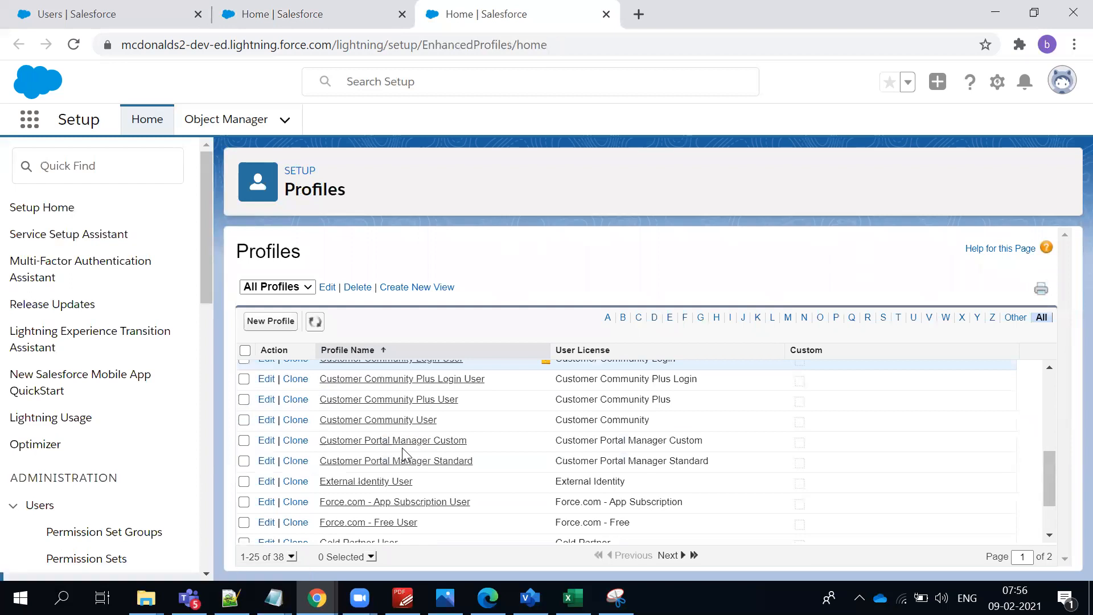
scroll(402, 449, down, 1)
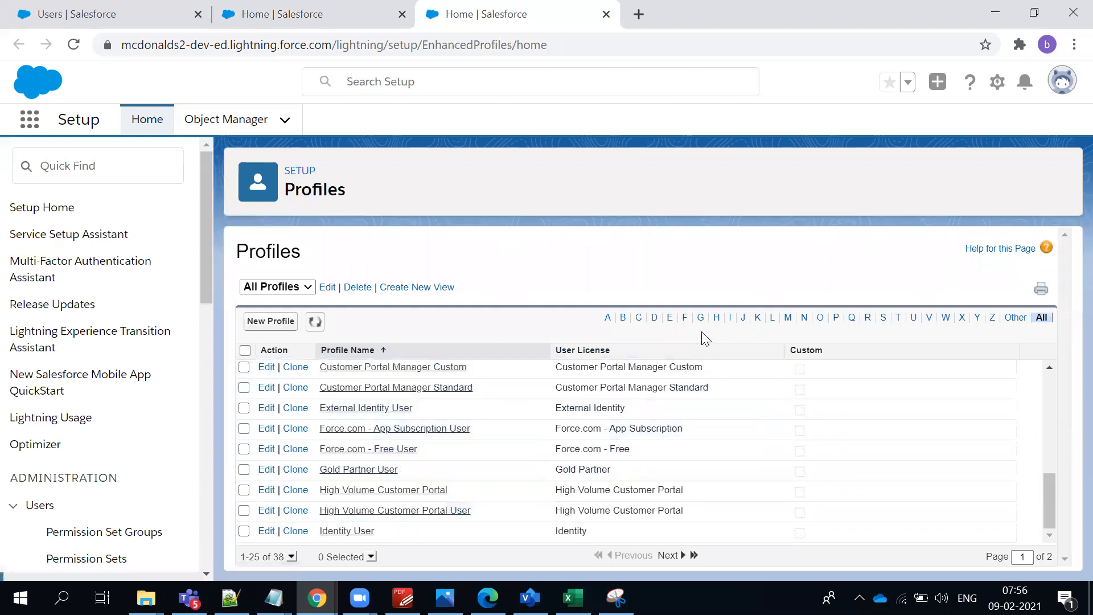
scroll(434, 415, up, 6)
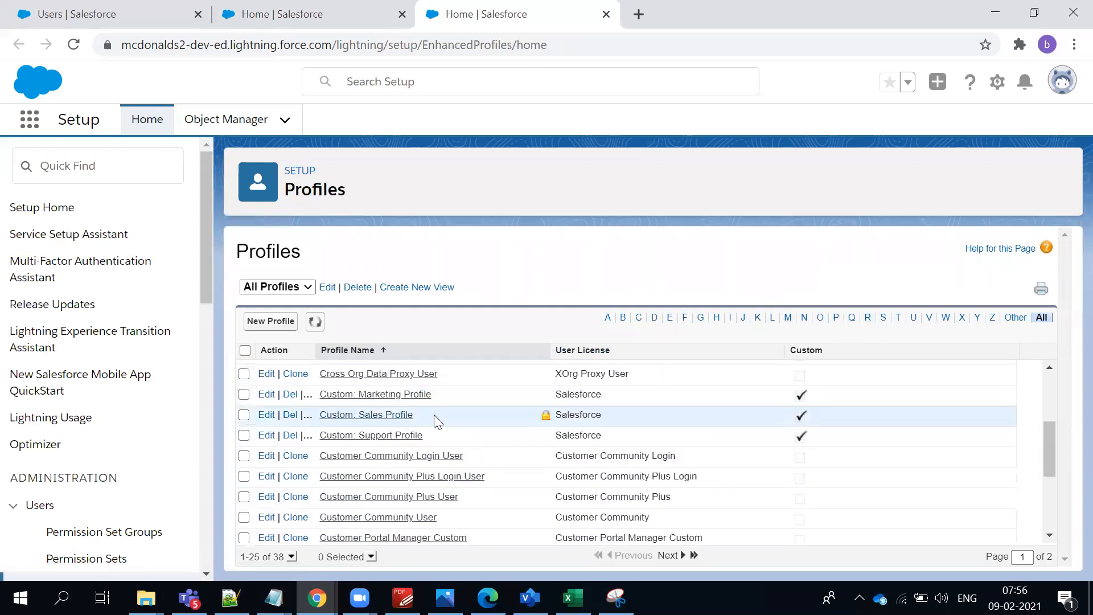
scroll(443, 412, down, 3)
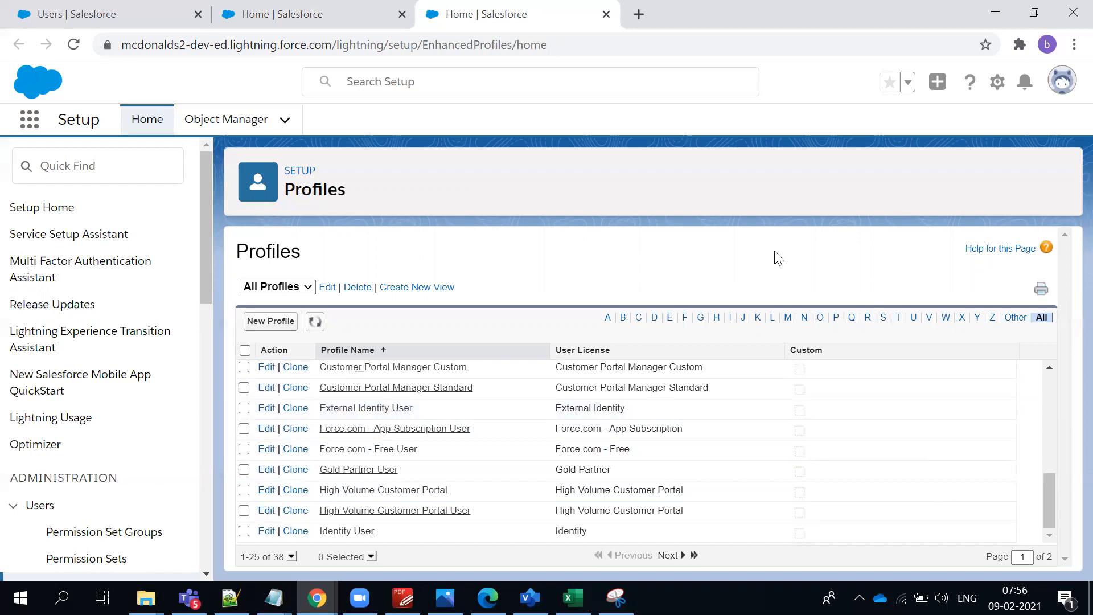
Go to the second page of the profiles list and open the Standard Platform User profile.
click(688, 555)
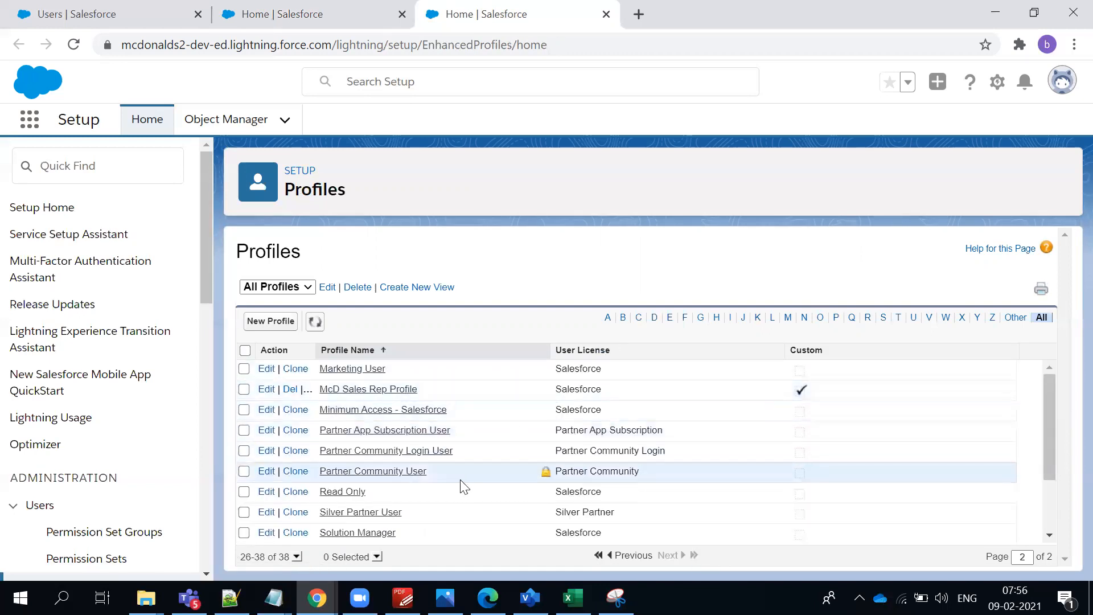
scroll(595, 406, down, 2)
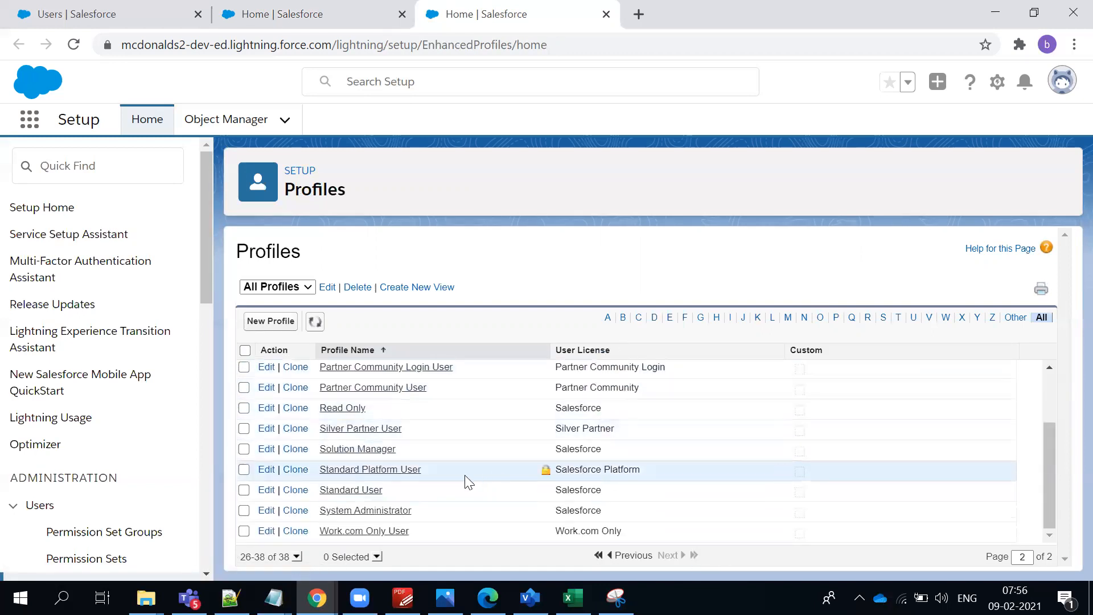
click(390, 470)
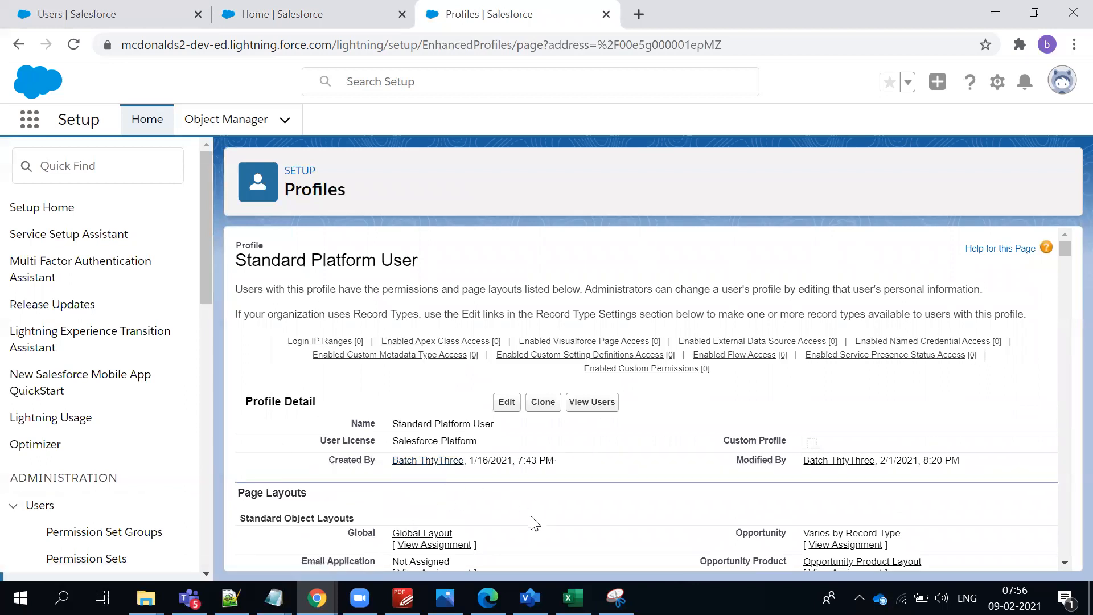
Examine the standard object page layouts of the Standard Platform User profile, including the Account layout.
scroll(556, 535, down, 15)
scroll(643, 460, up, 15)
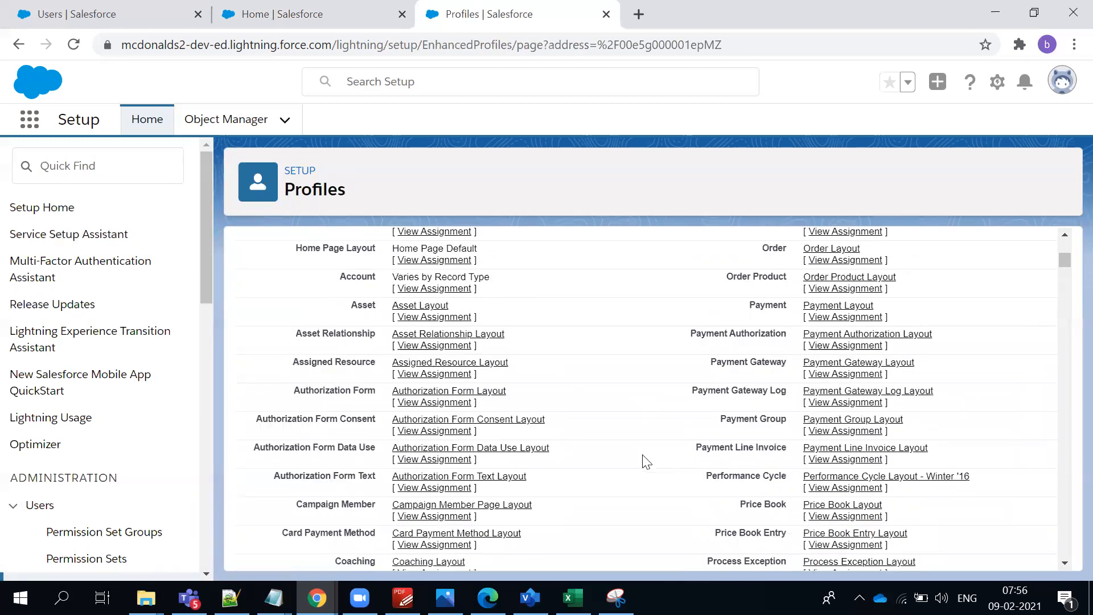
scroll(699, 460, down, 1)
scroll(699, 459, down, 9)
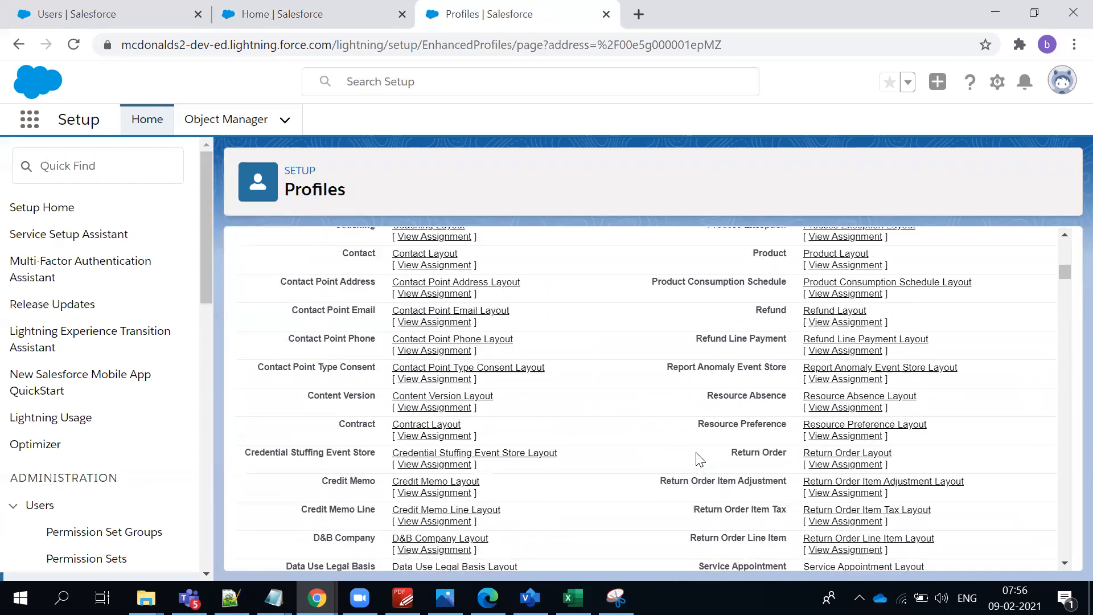
scroll(700, 460, up, 7)
scroll(699, 460, up, 1)
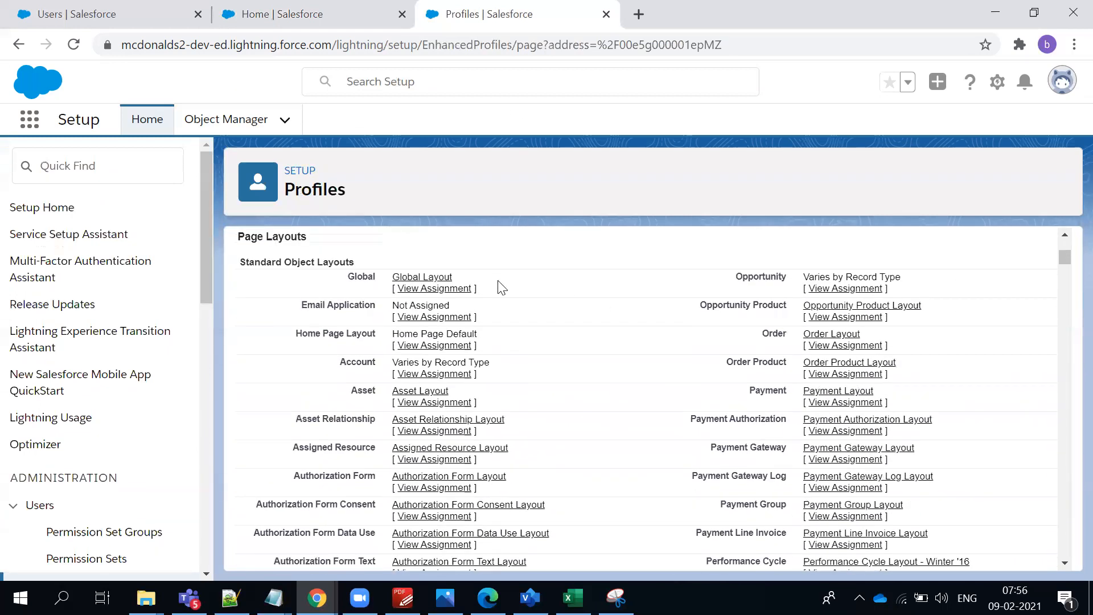
double_click(370, 362)
scroll(512, 366, down, 5)
double_click(356, 422)
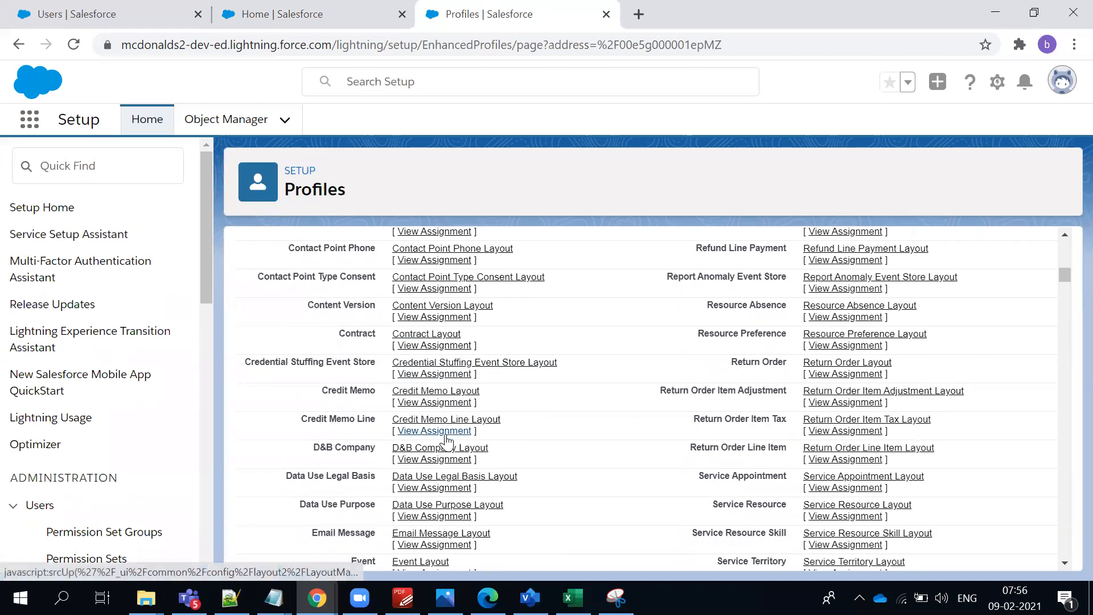
Examine the profile's Standard Object Permissions, especially the access granted for Accounts and Contacts.
scroll(448, 438, down, 10)
scroll(446, 439, down, 15)
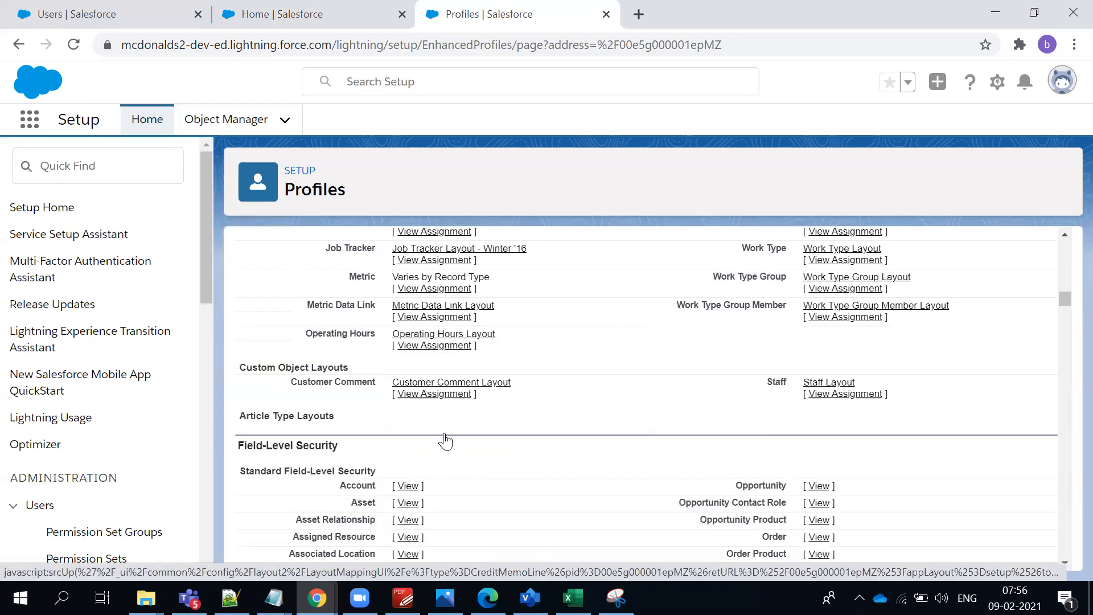
scroll(449, 455, down, 15)
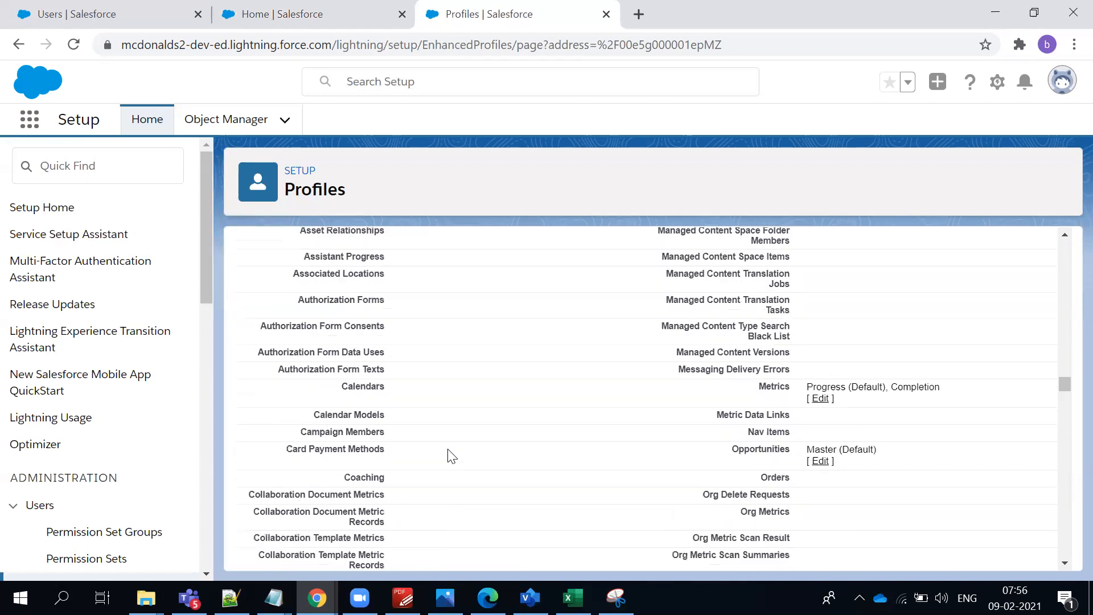
scroll(449, 454, up, 5)
scroll(450, 455, down, 20)
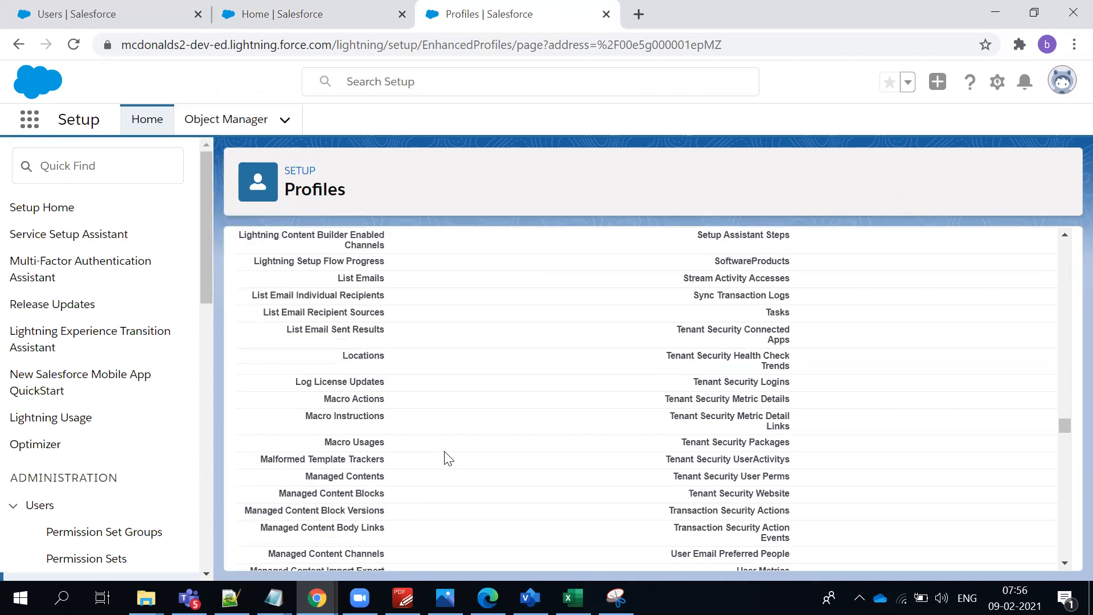
scroll(450, 458, down, 3)
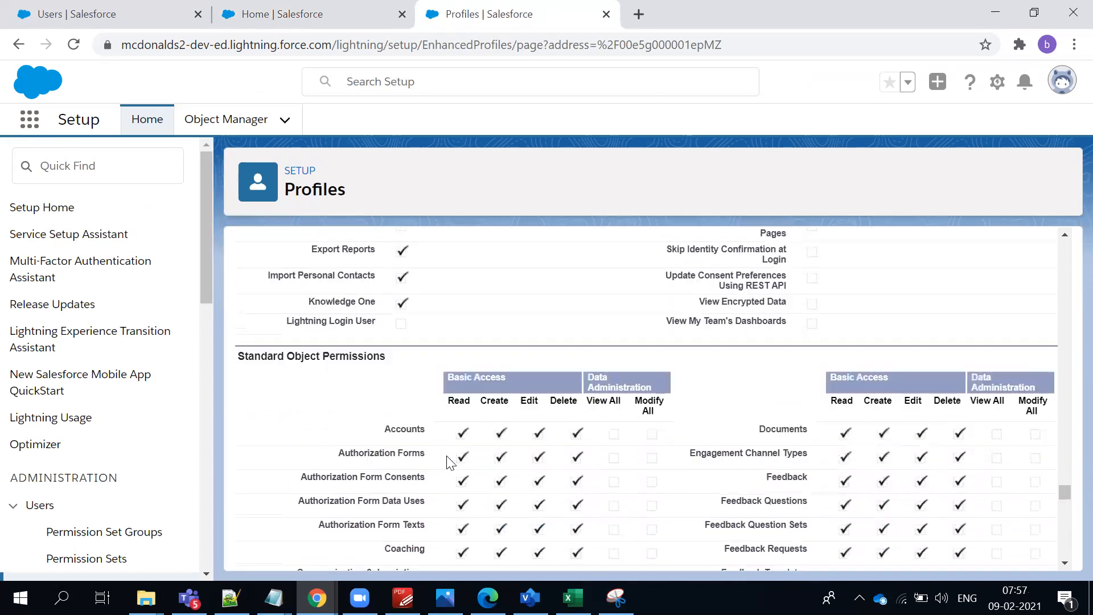
double_click(406, 407)
scroll(406, 453, down, 3)
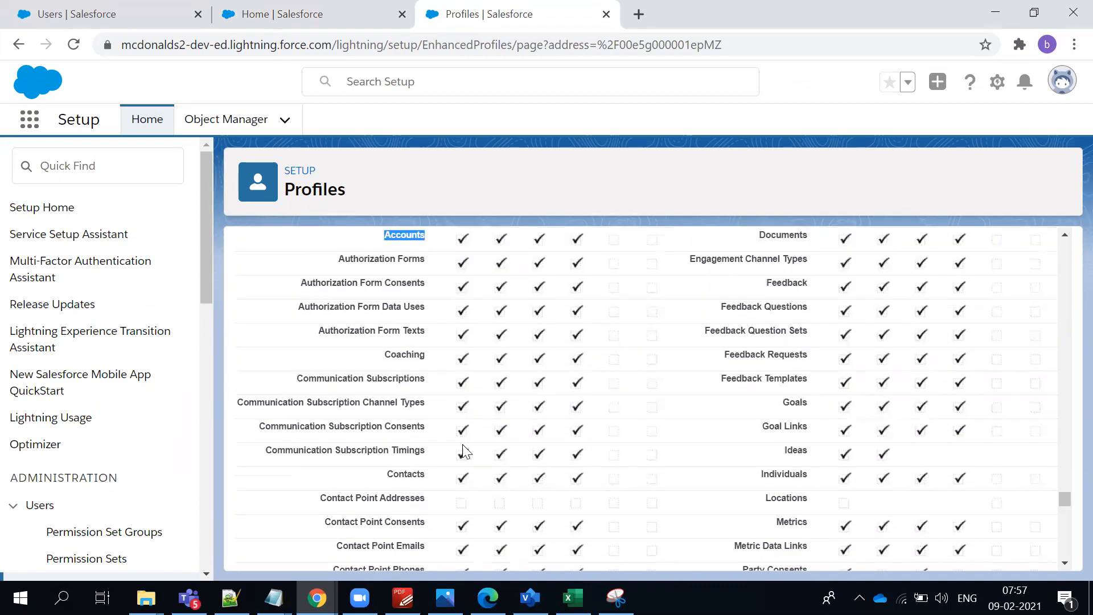
double_click(408, 474)
scroll(411, 478, down, 1)
scroll(411, 478, down, 6)
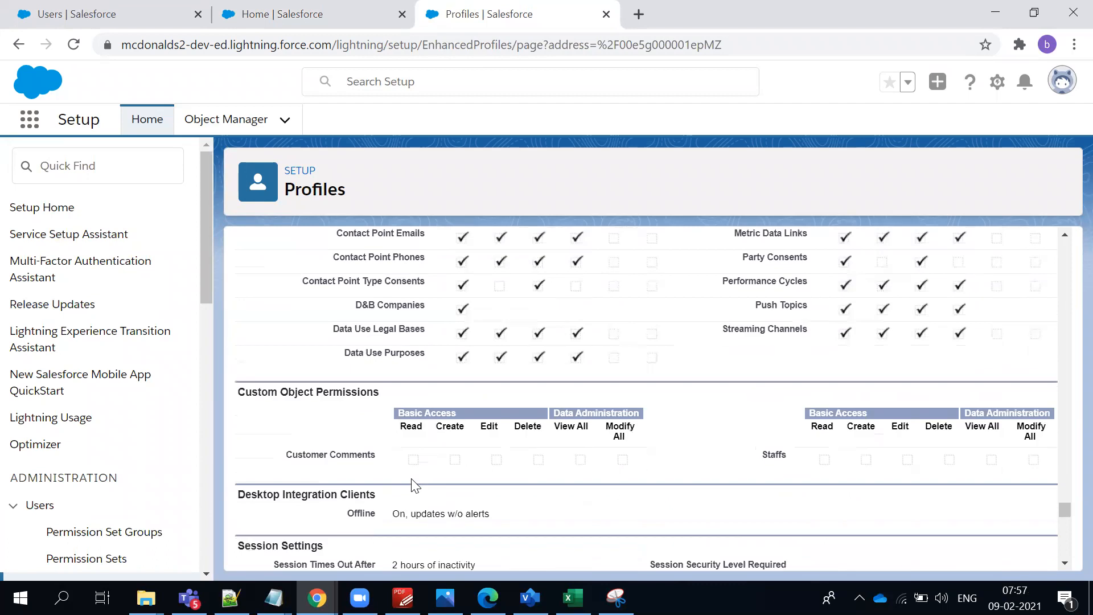
Examine the Custom Object Permissions for Customer Comments and Staffs and compare them with the standard object permissions.
drag(335, 427, 814, 425)
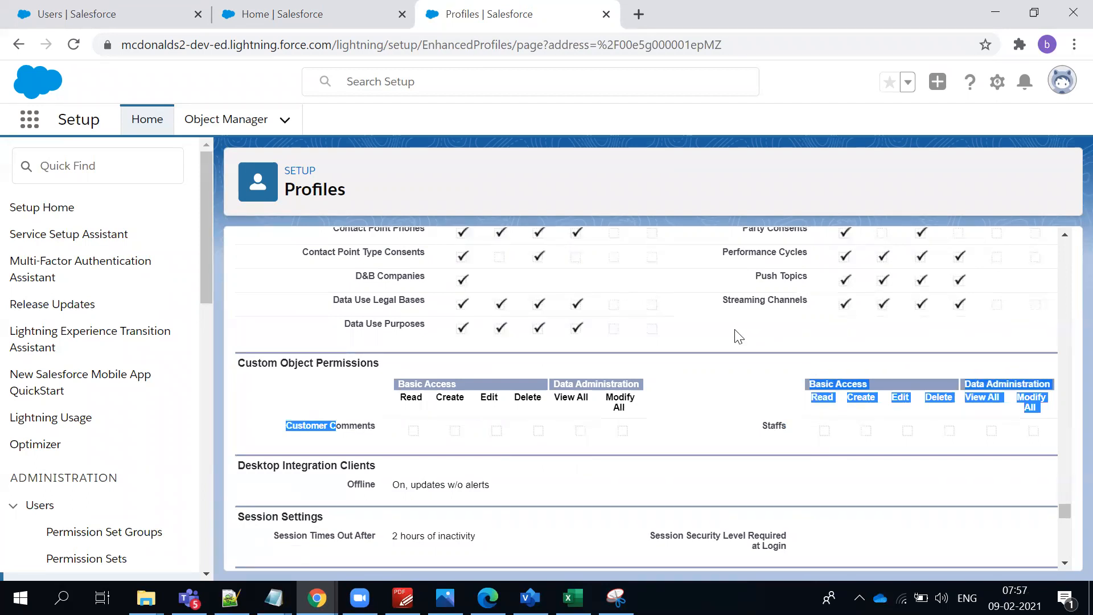
click(687, 337)
scroll(610, 350, up, 5)
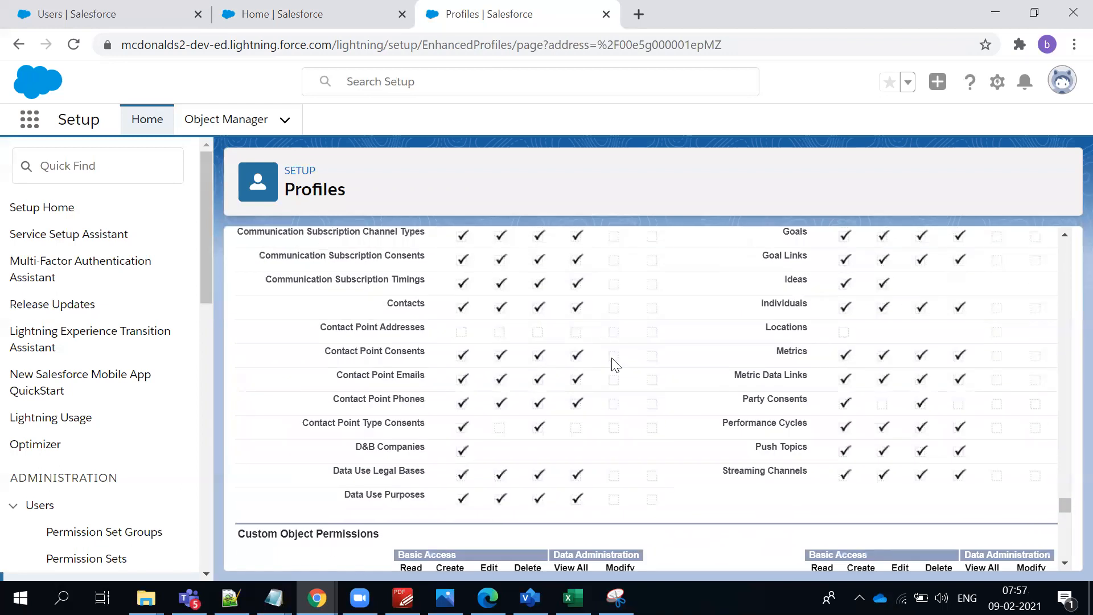
scroll(574, 344, up, 3)
scroll(491, 368, down, 9)
scroll(352, 325, up, 1)
scroll(354, 324, up, 1)
drag(303, 340, 675, 383)
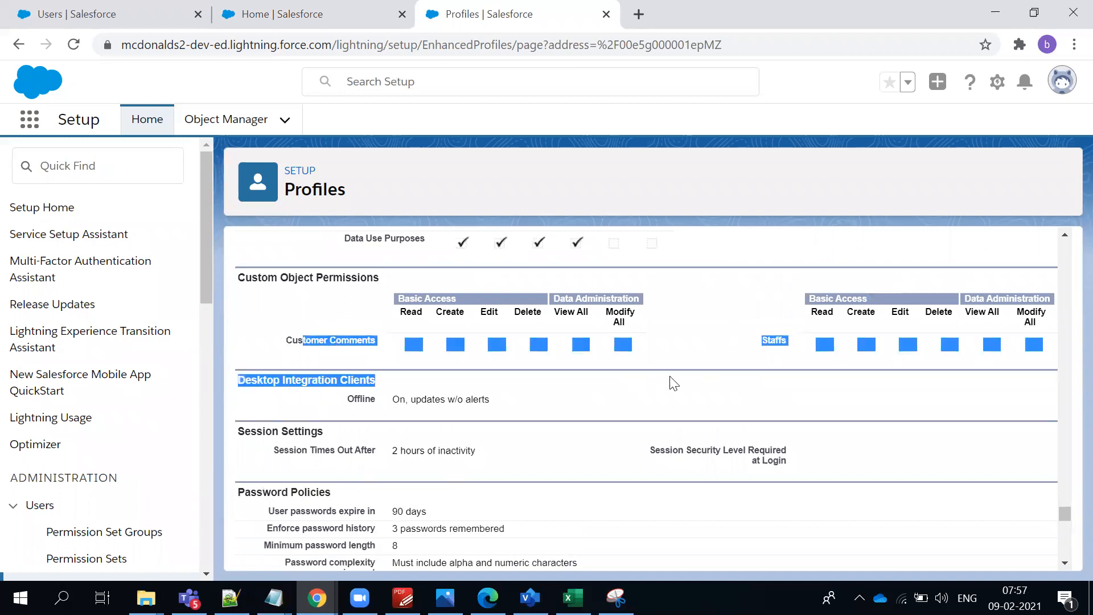
Look over the Standard Object Permissions of the profile again, focusing on the Contacts row.
click(478, 414)
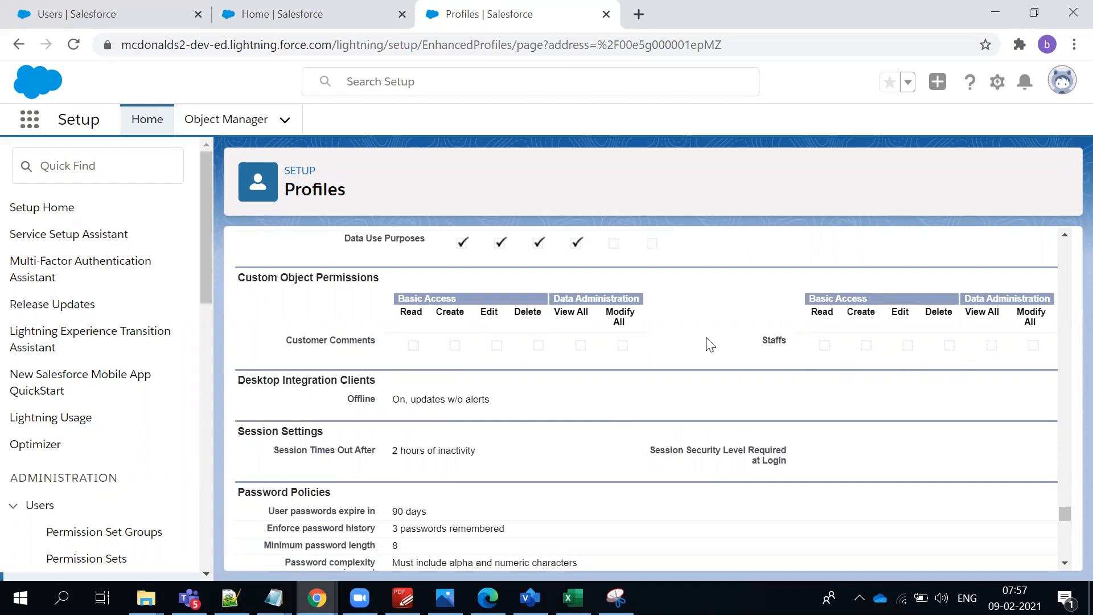
scroll(698, 358, up, 8)
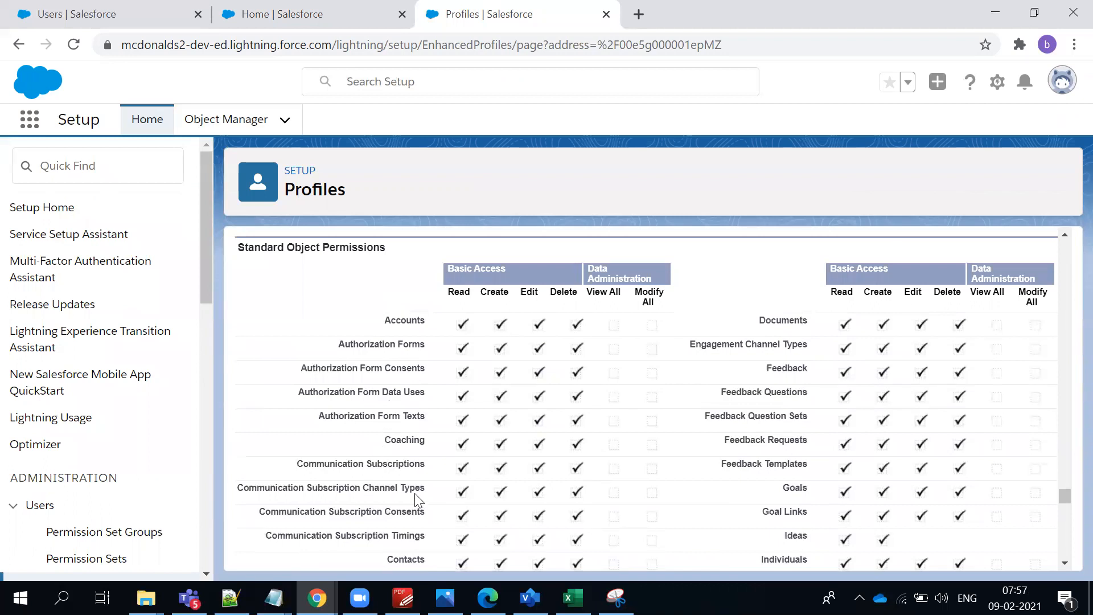
scroll(427, 515, down, 3)
double_click(408, 473)
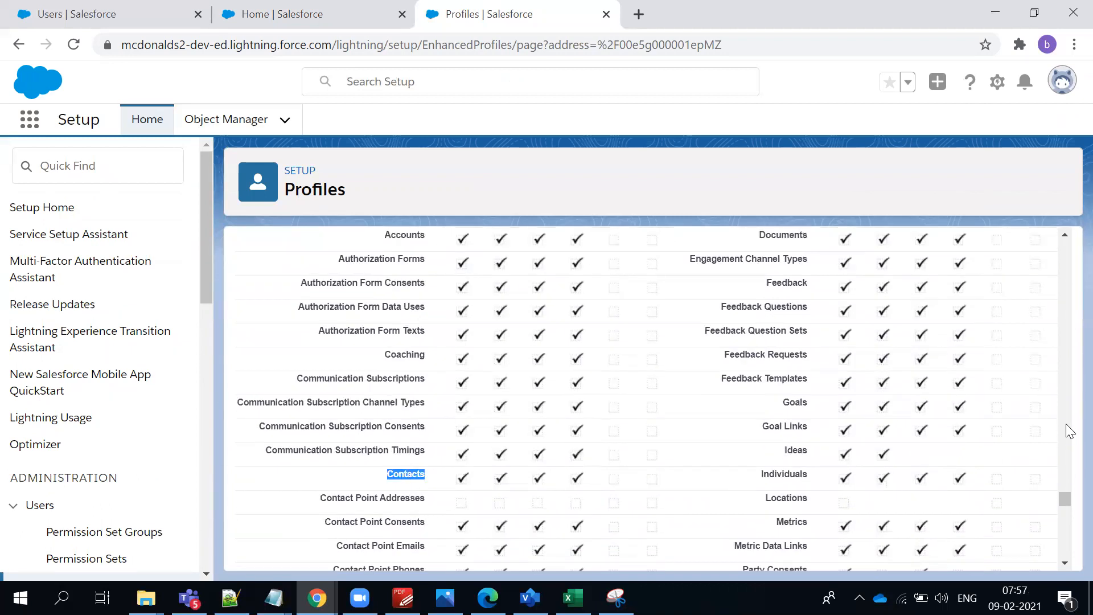
drag(1063, 500, 1064, 242)
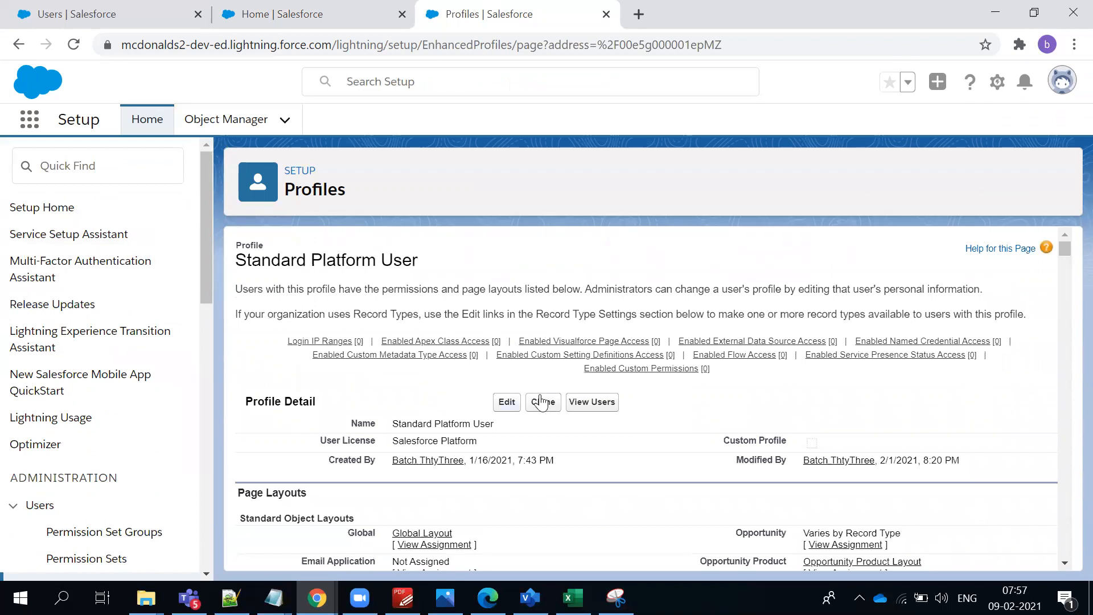
click(500, 402)
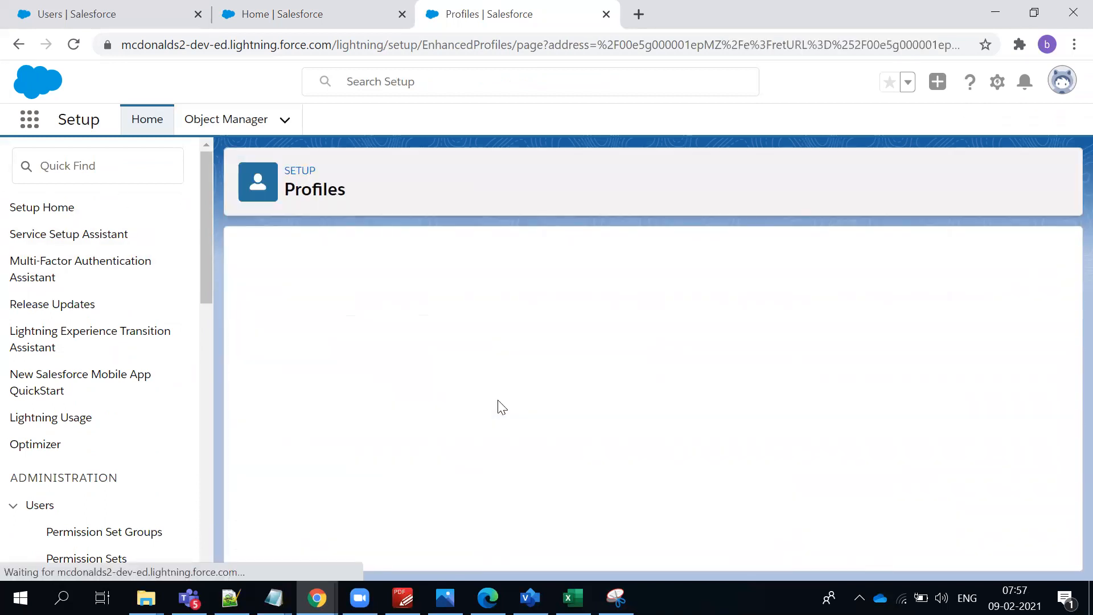
scroll(567, 389, down, 2)
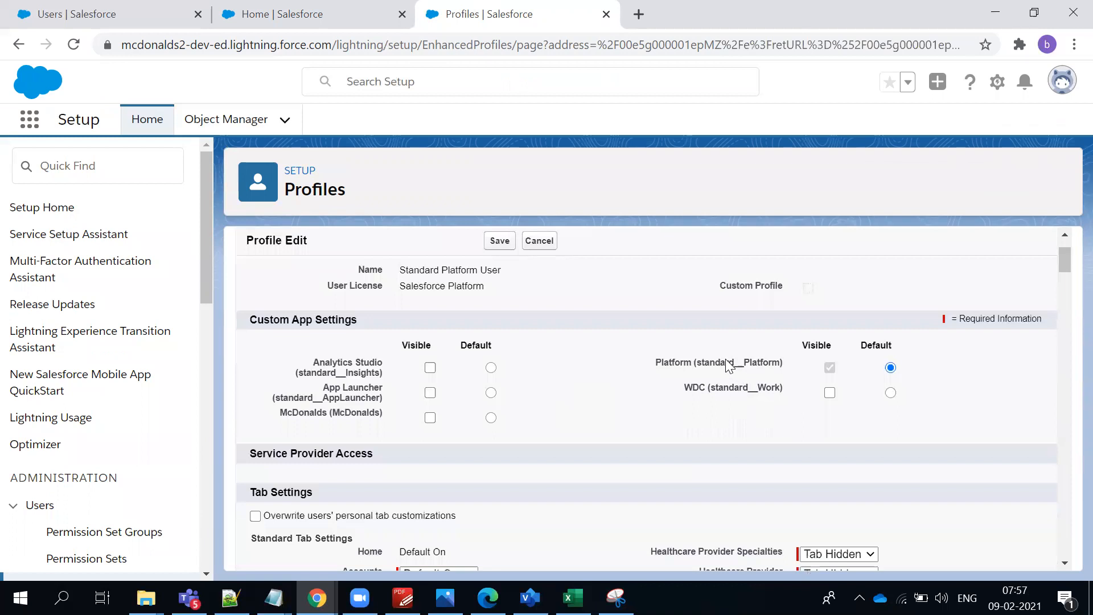
click(429, 417)
click(490, 417)
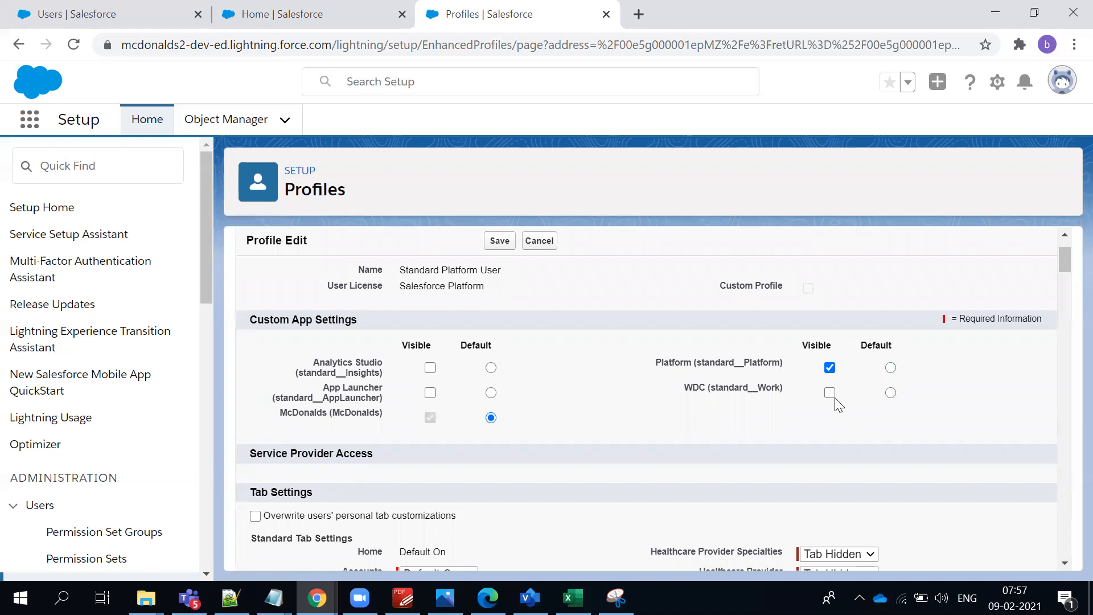
click(829, 368)
scroll(472, 418, up, 2)
triple_click(477, 355)
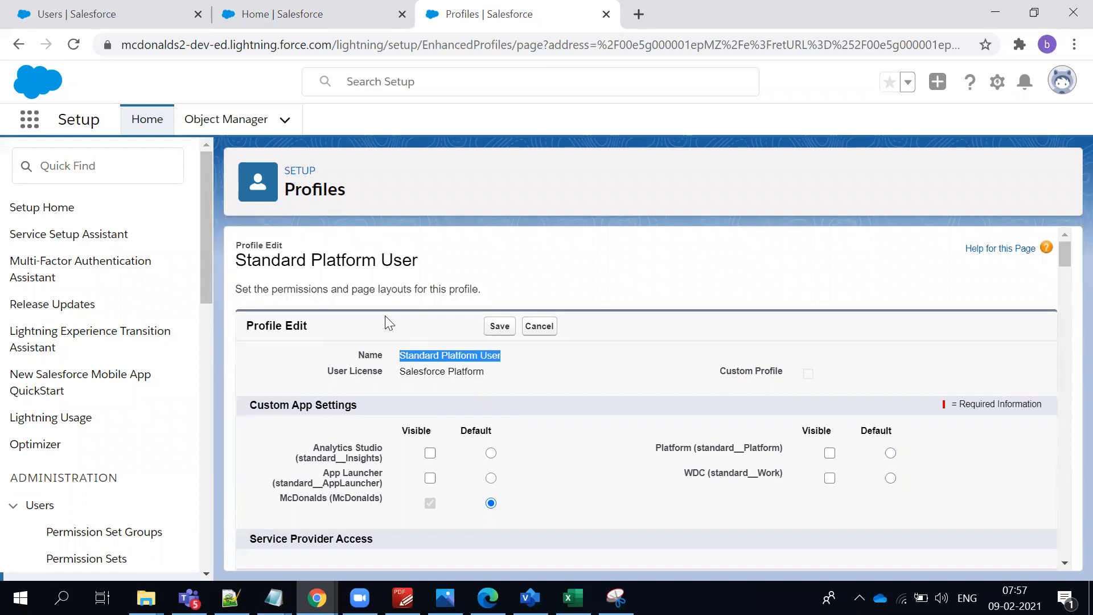
double_click(323, 260)
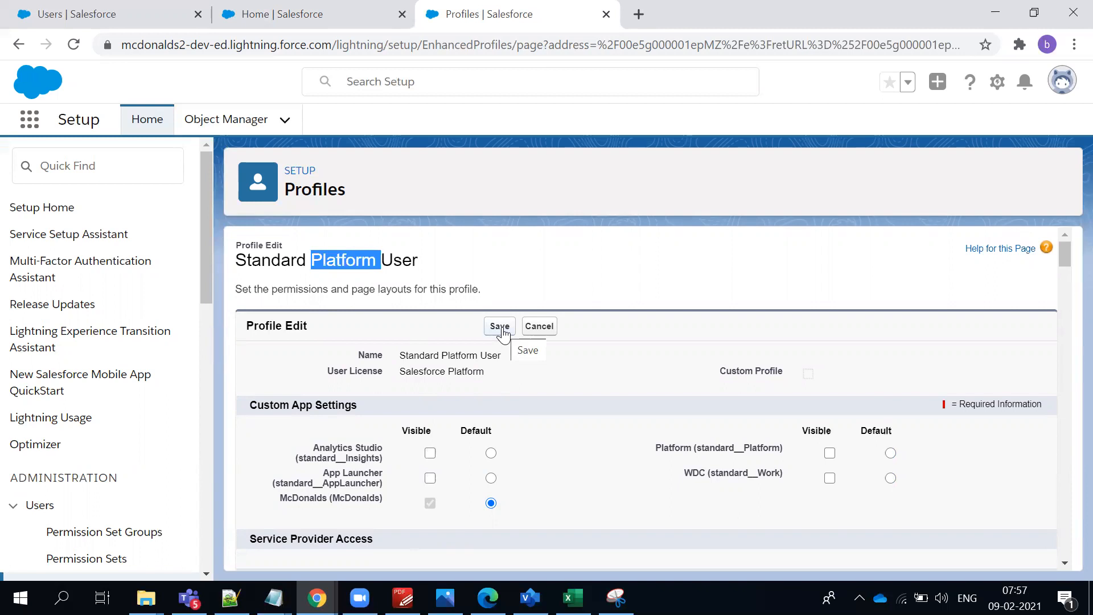
click(547, 336)
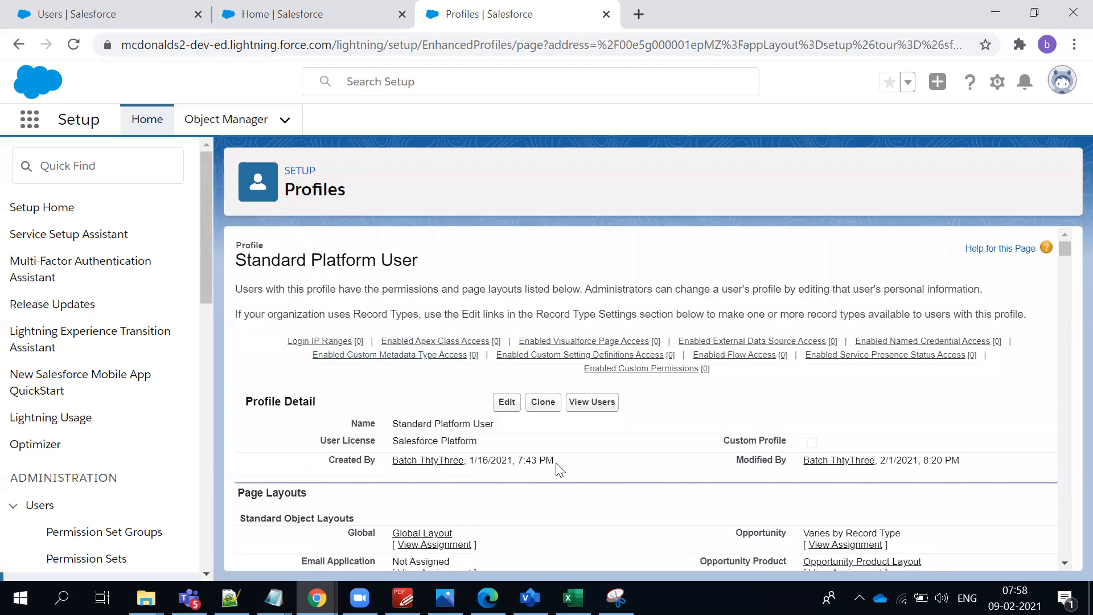
click(543, 402)
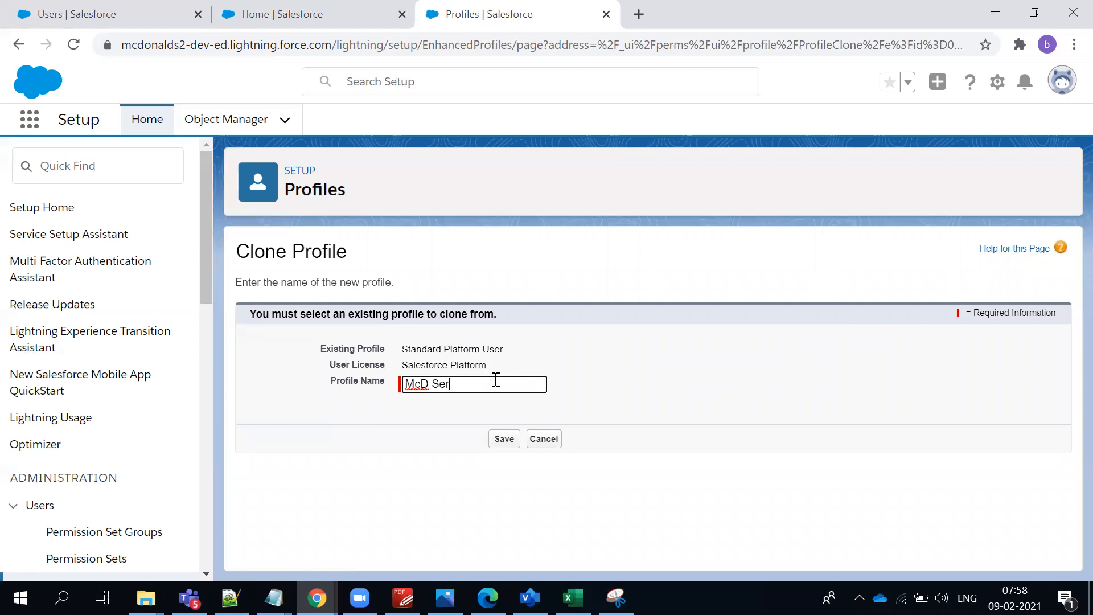
click(543, 439)
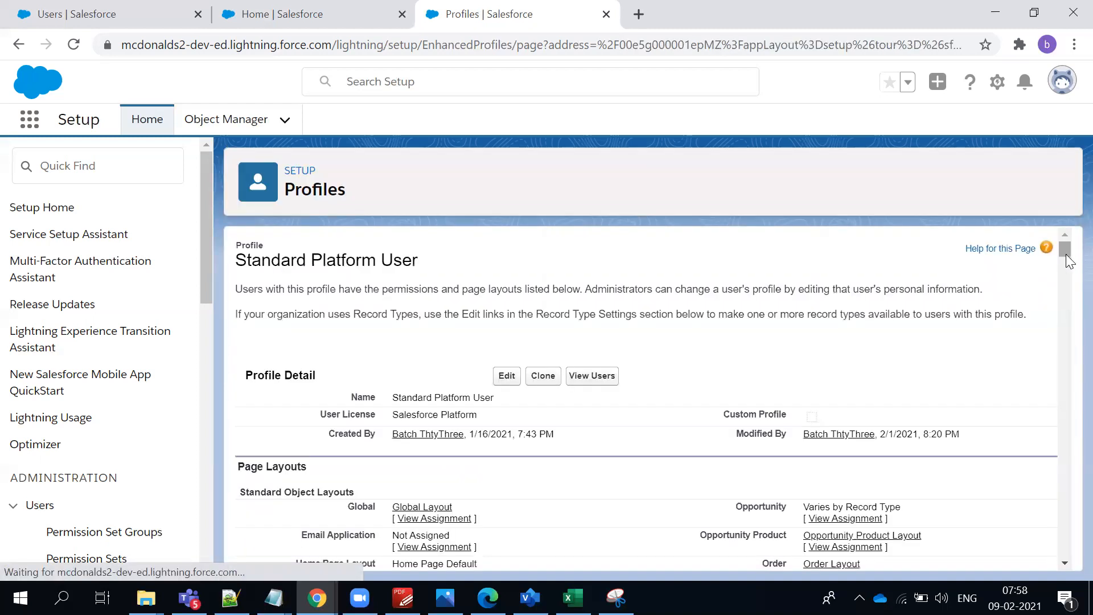
Review which standard objects, from Accounts to Contacts, the Standard Platform User profile grants access to.
drag(1063, 252, 1056, 500)
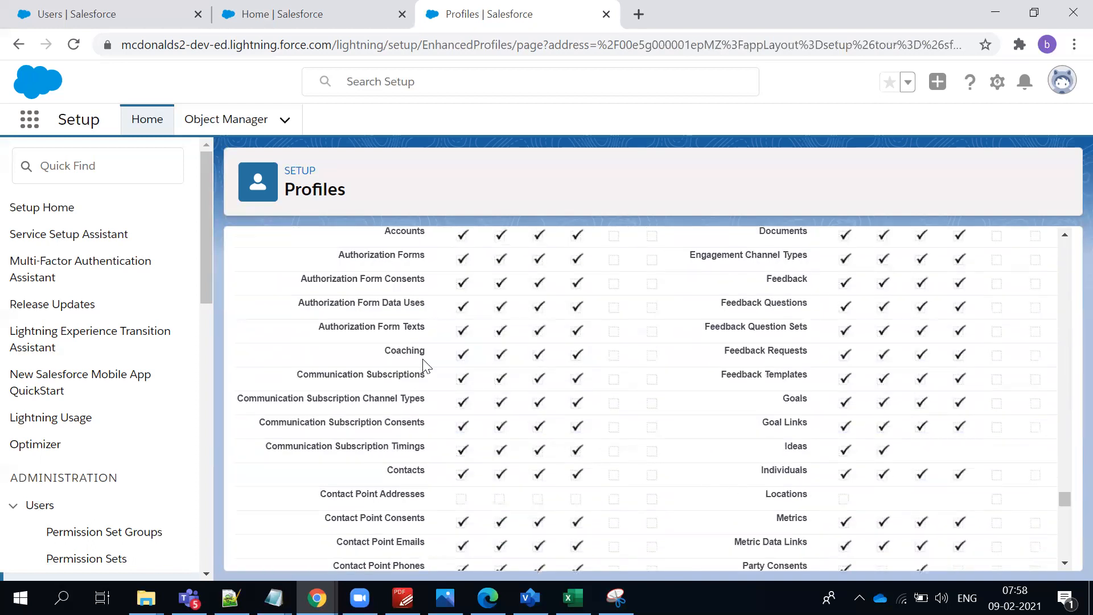
scroll(424, 365, down, 4)
scroll(434, 366, up, 4)
scroll(444, 377, up, 2)
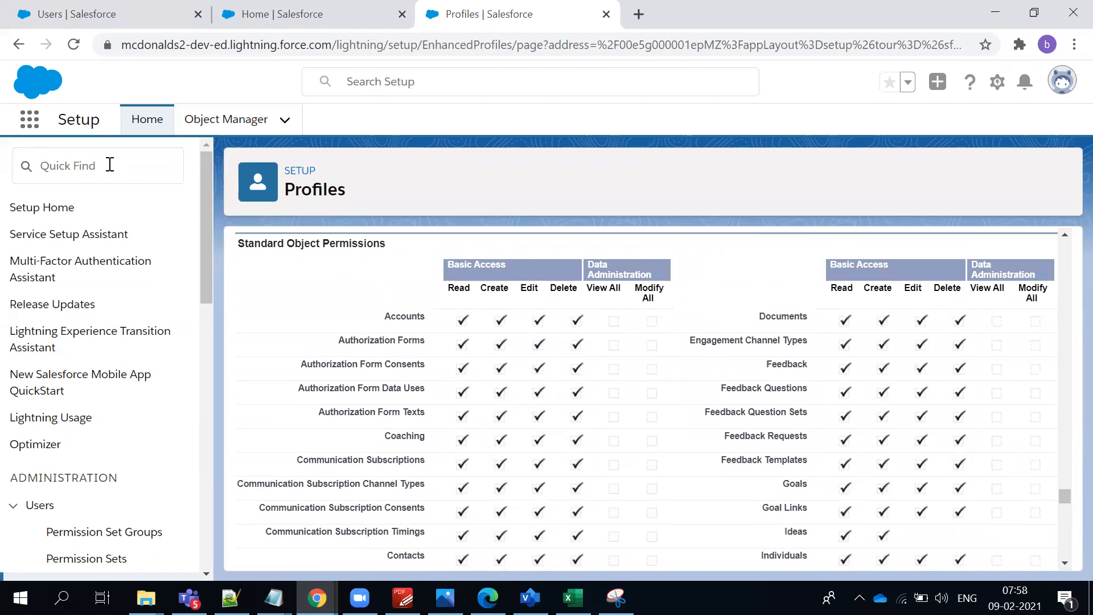
Return to the full list of profiles in Setup.
click(18, 46)
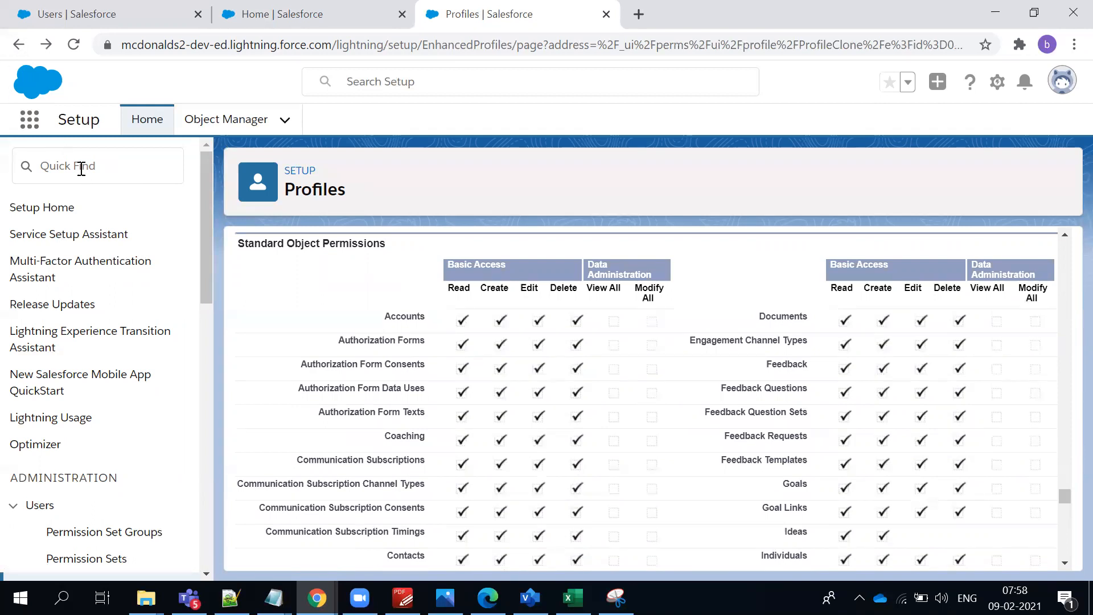
scroll(107, 360, down, 3)
scroll(107, 360, down, 1)
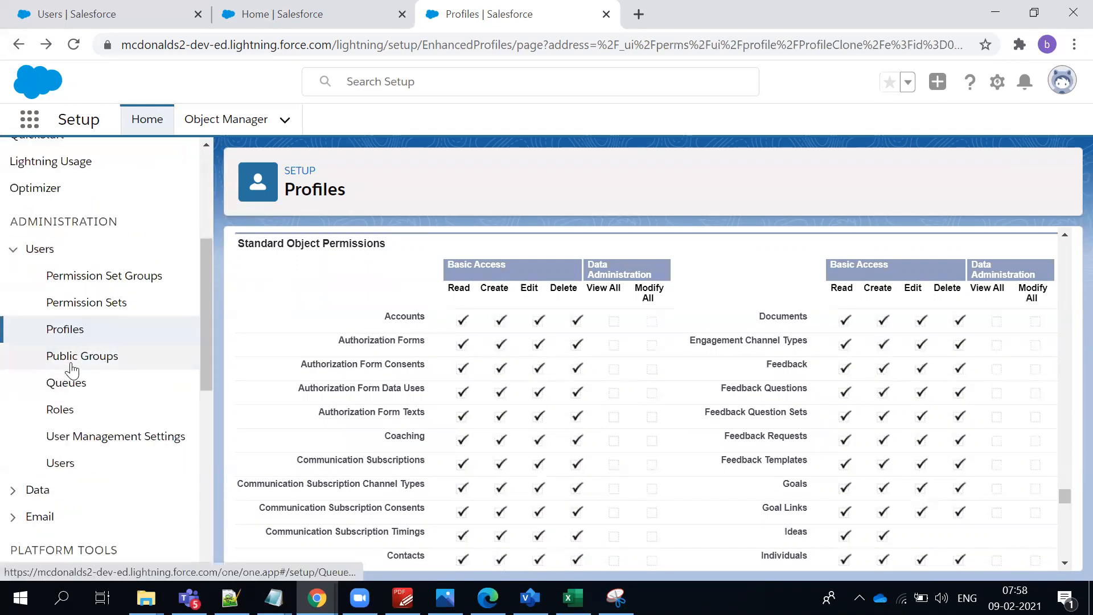
click(64, 336)
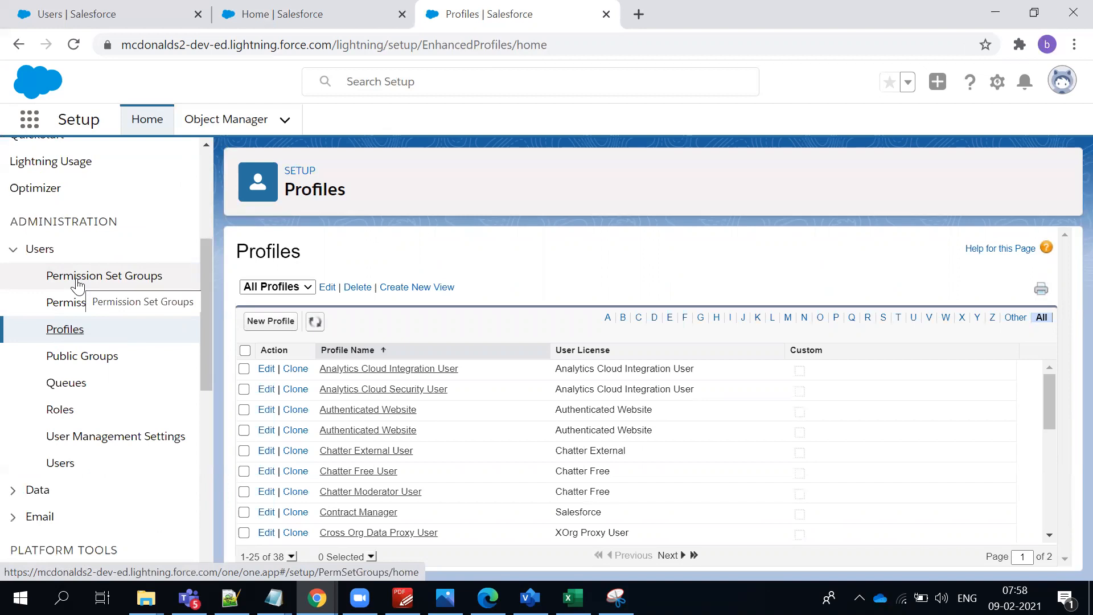
Examine the profile names, their user licenses and the custom flags on the first page of the profiles list.
scroll(186, 374, down, 2)
scroll(431, 470, down, 5)
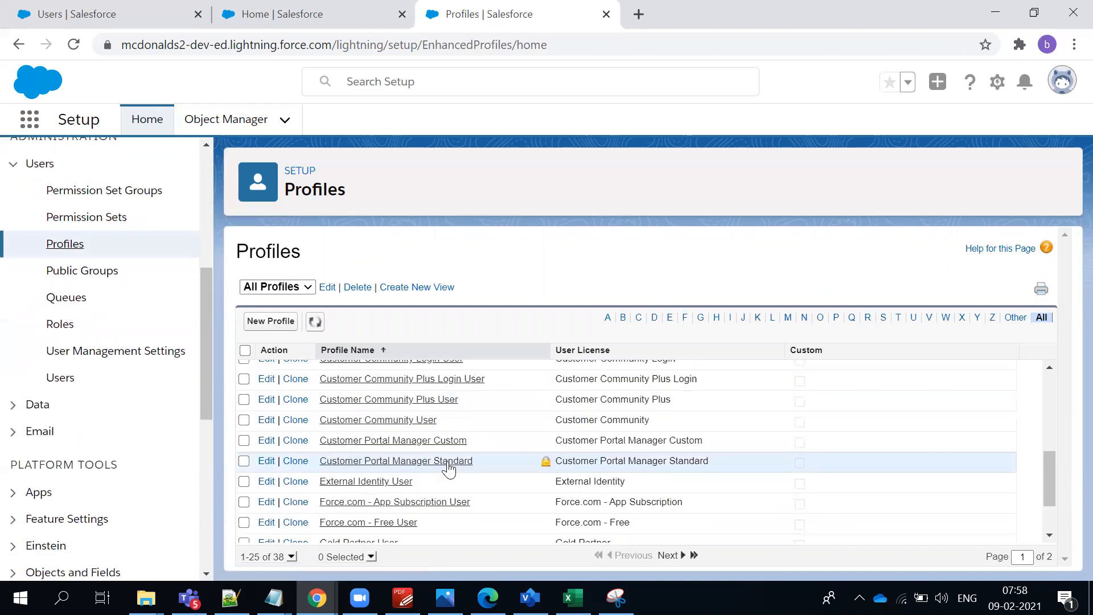
scroll(473, 461, down, 1)
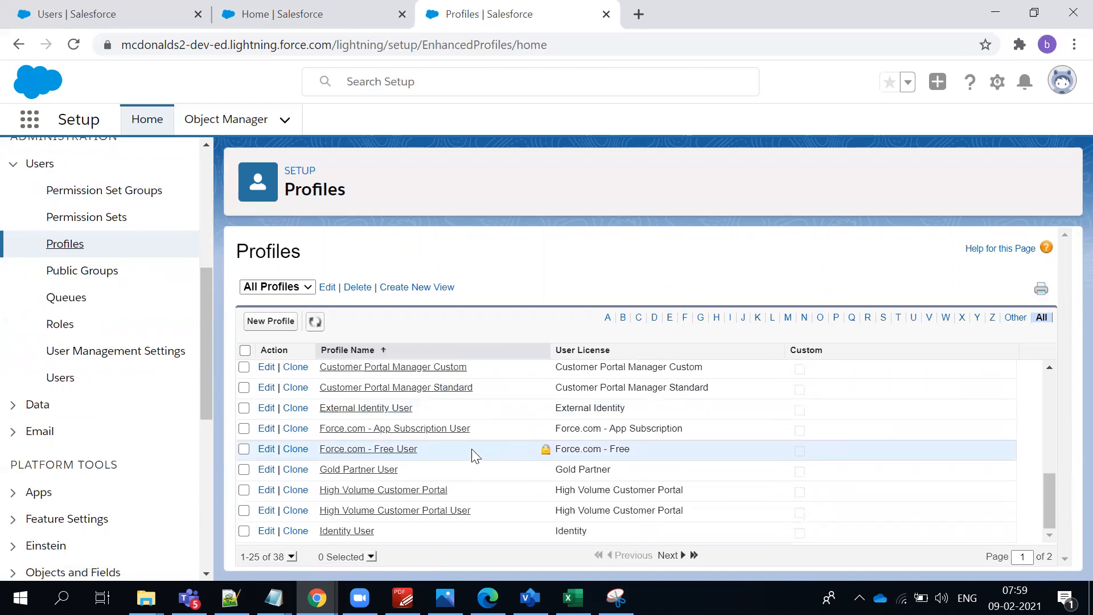
scroll(472, 455, up, 3)
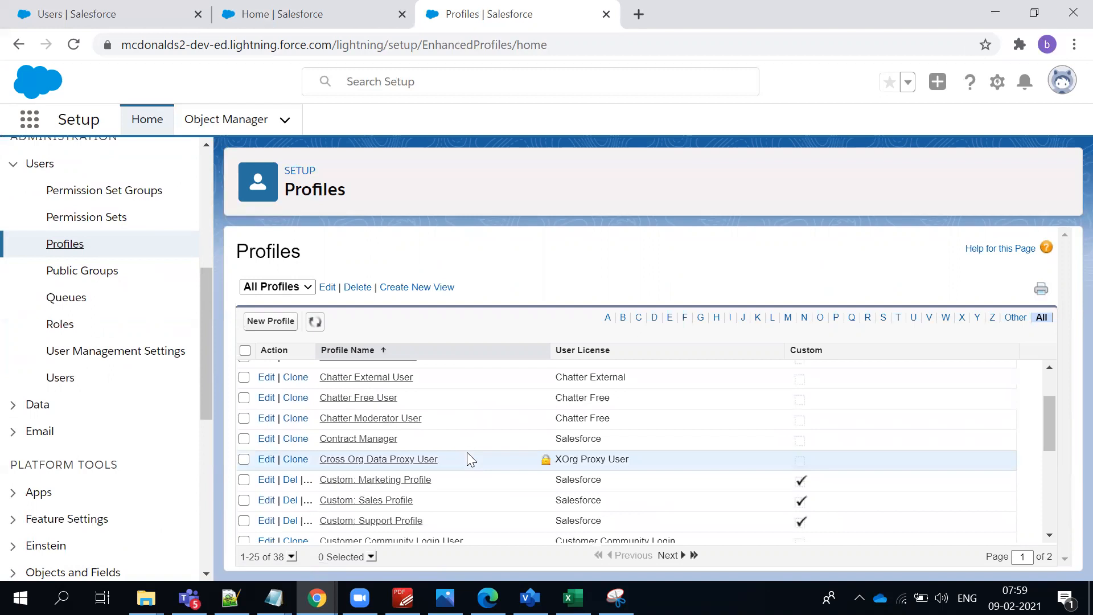
scroll(467, 455, down, 3)
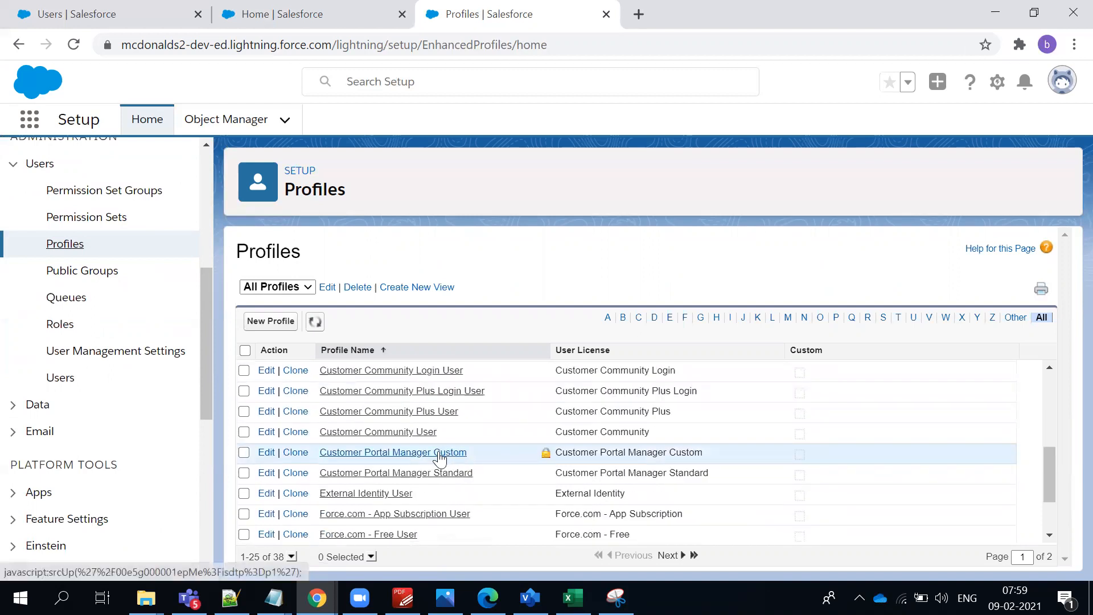
scroll(444, 449, down, 2)
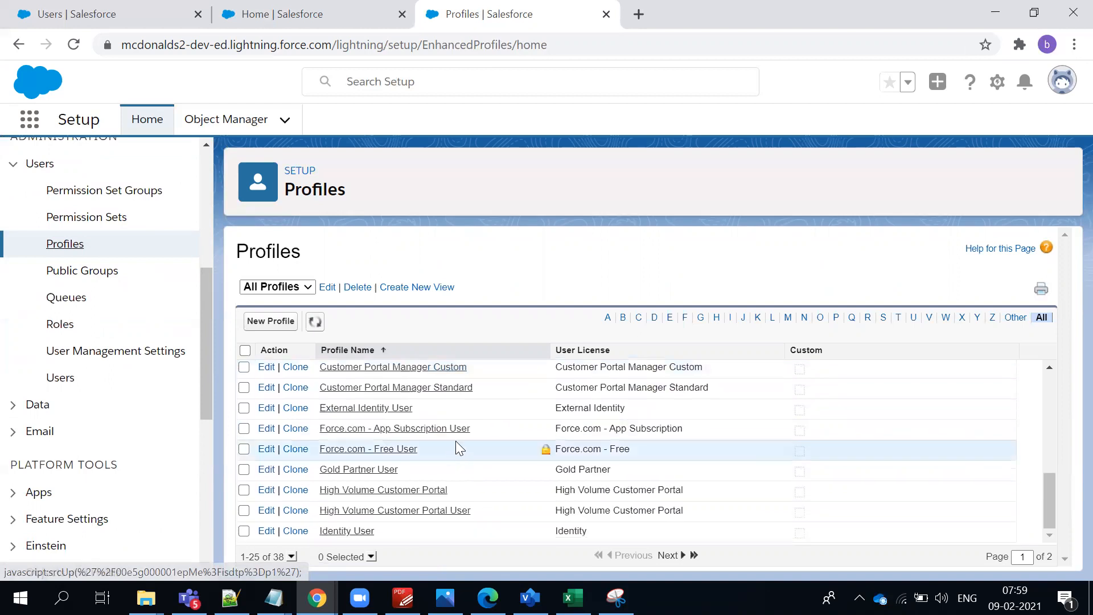
scroll(447, 443, up, 5)
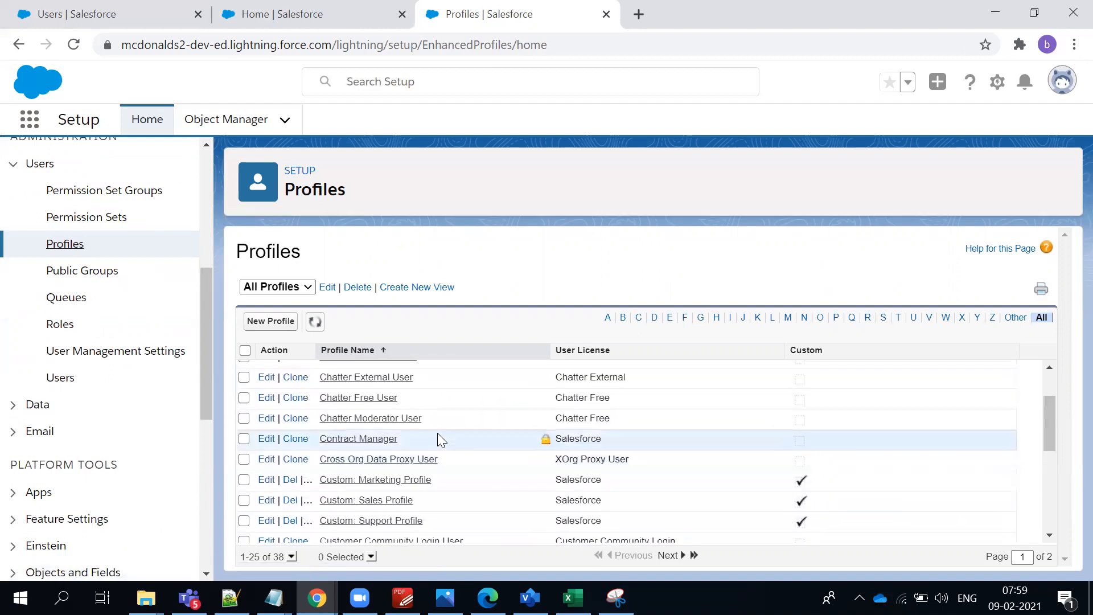
scroll(439, 433, up, 2)
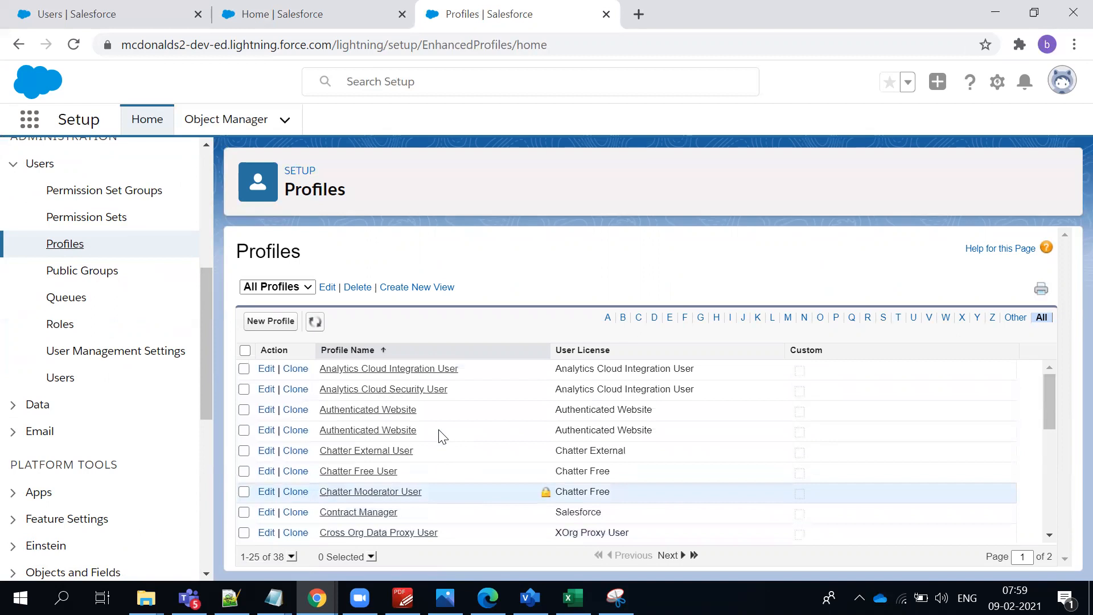
Open the Standard Platform User profile from the second page of the list and clone it as McD Store Managers.
click(683, 555)
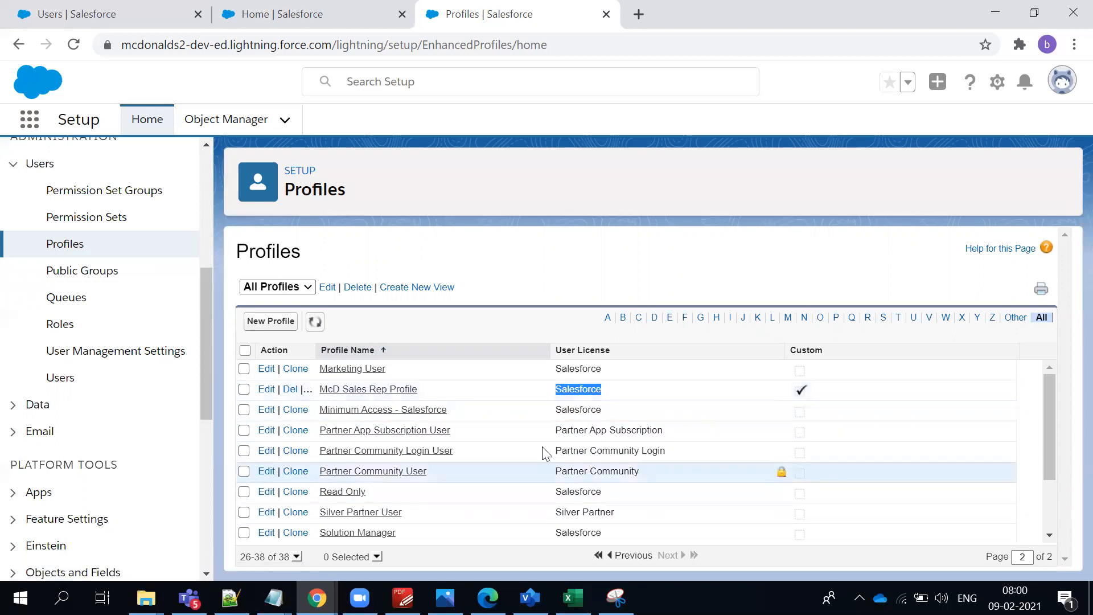
scroll(538, 449, down, 3)
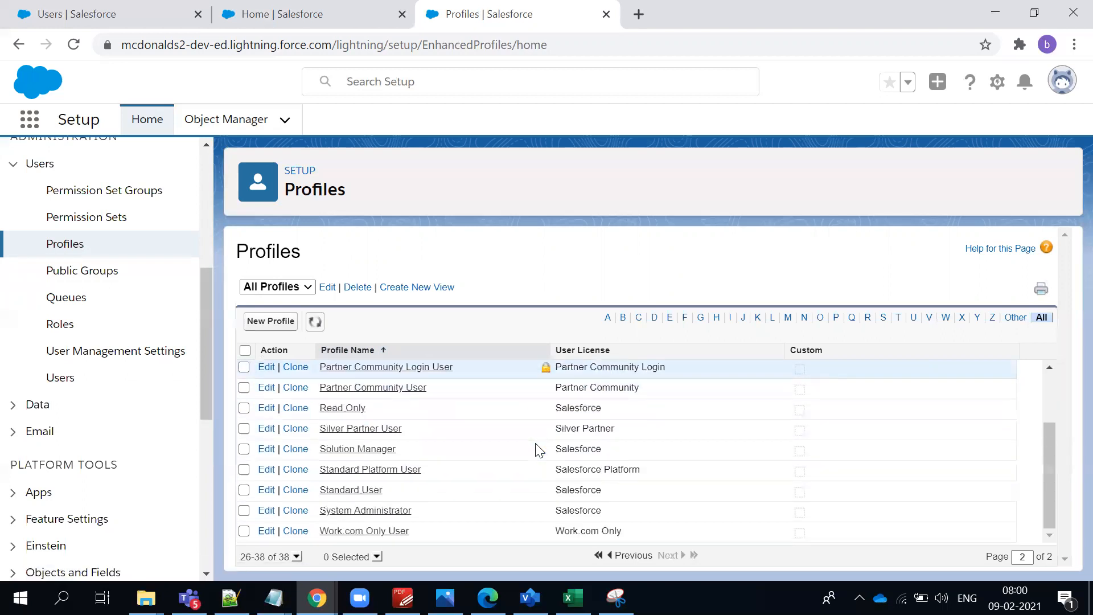
click(367, 471)
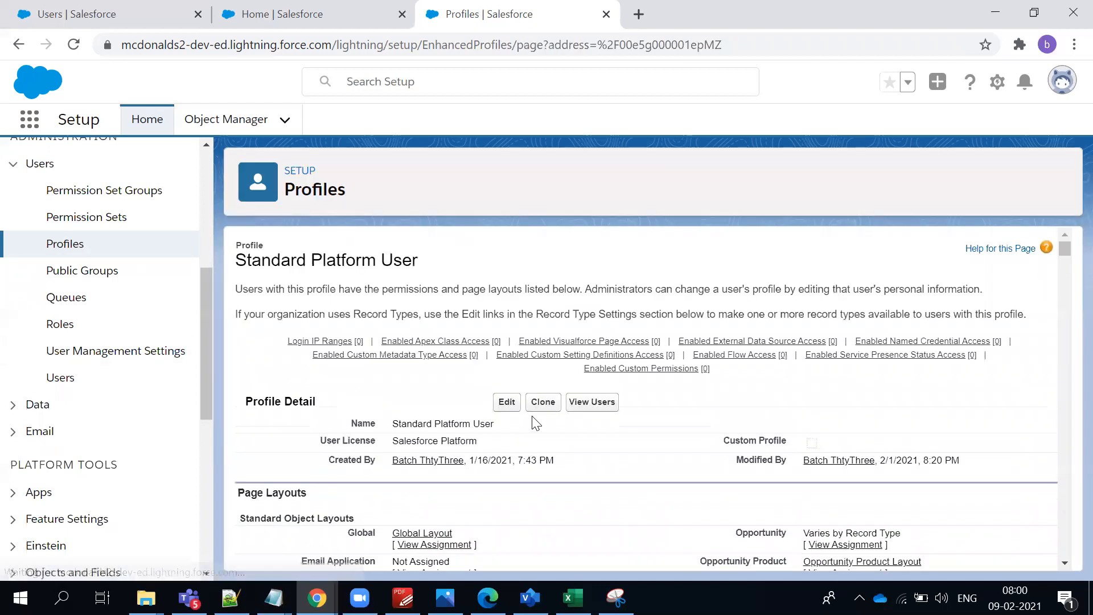
click(543, 402)
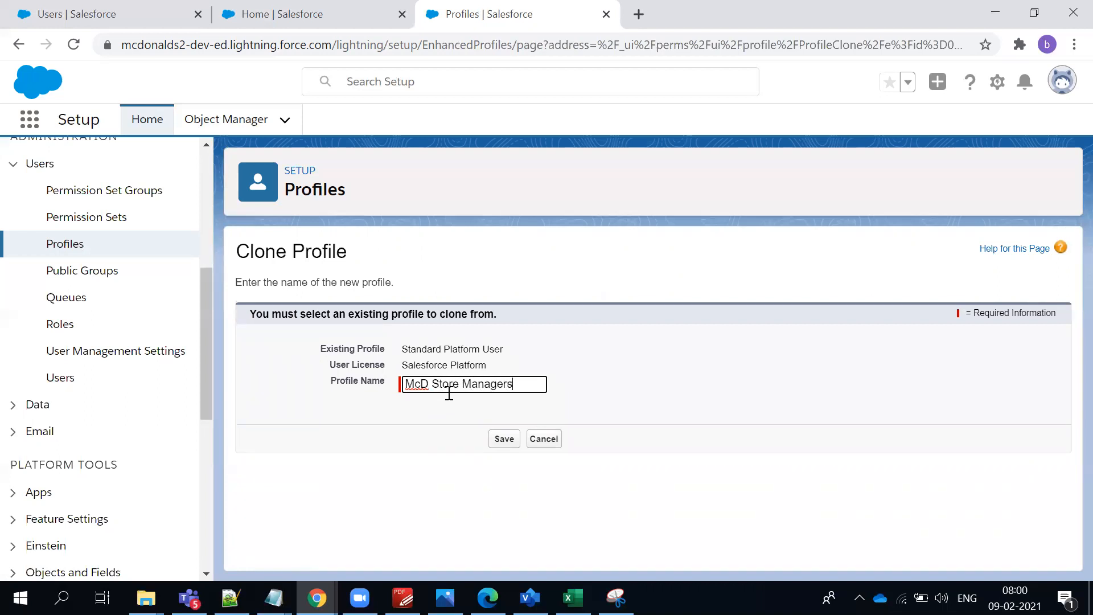
click(561, 384)
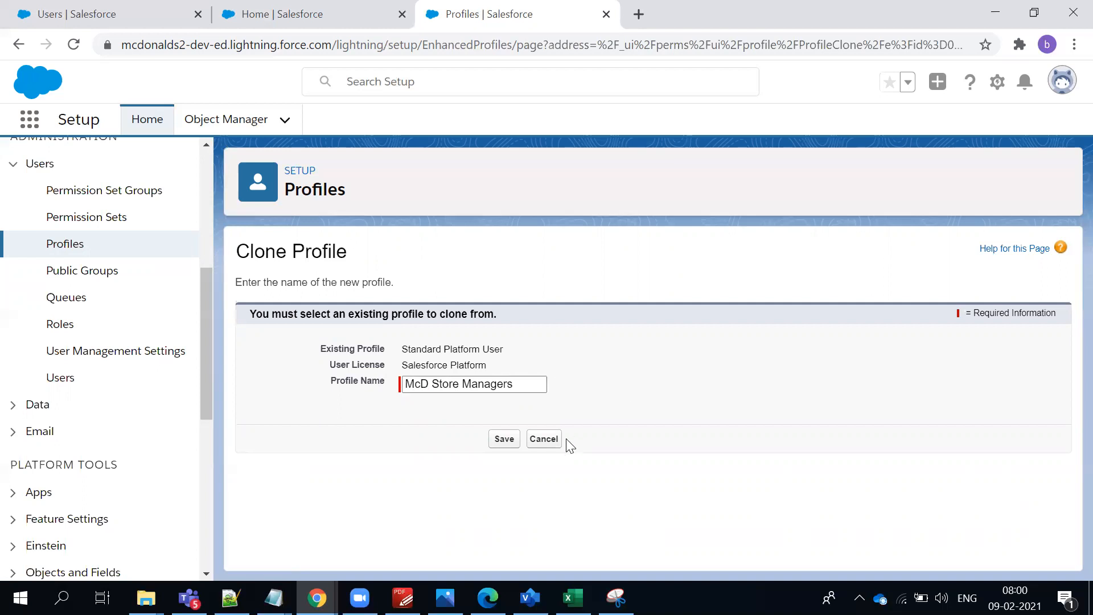
click(498, 445)
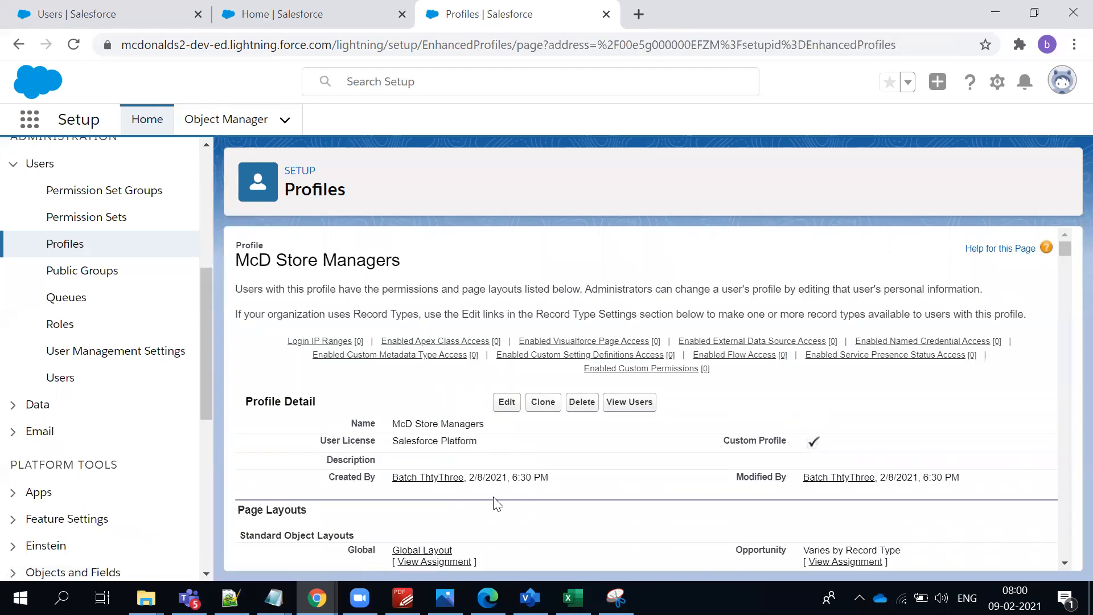
Examine the McD Store Managers profile's page layouts, Standard Object Permissions and Custom Object Permissions.
scroll(415, 469, down, 3)
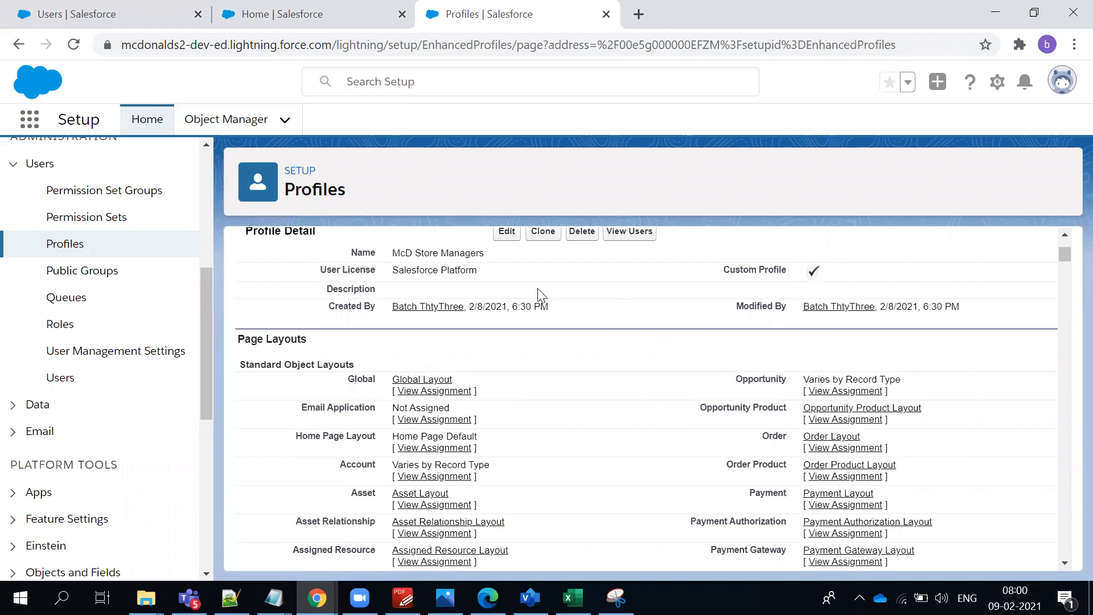
scroll(513, 376, down, 10)
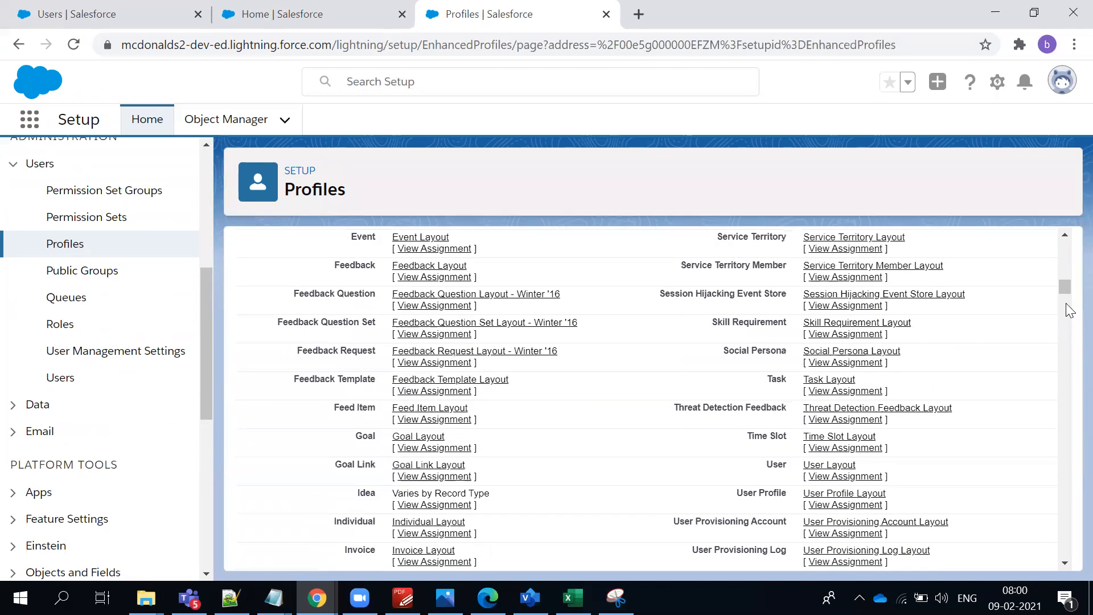
drag(1062, 288, 1052, 495)
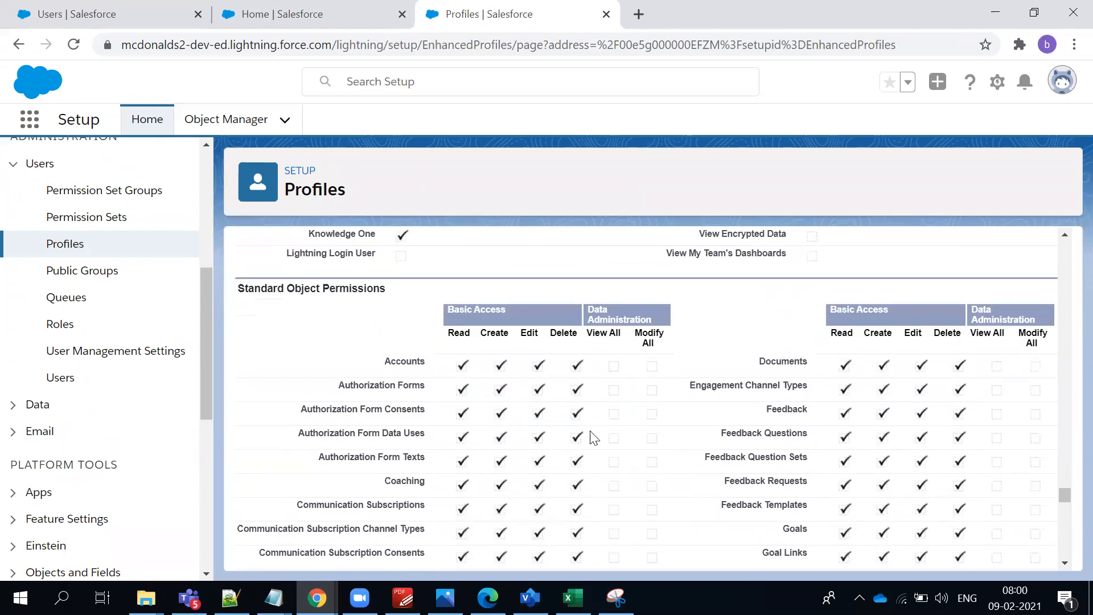
scroll(598, 432, down, 1)
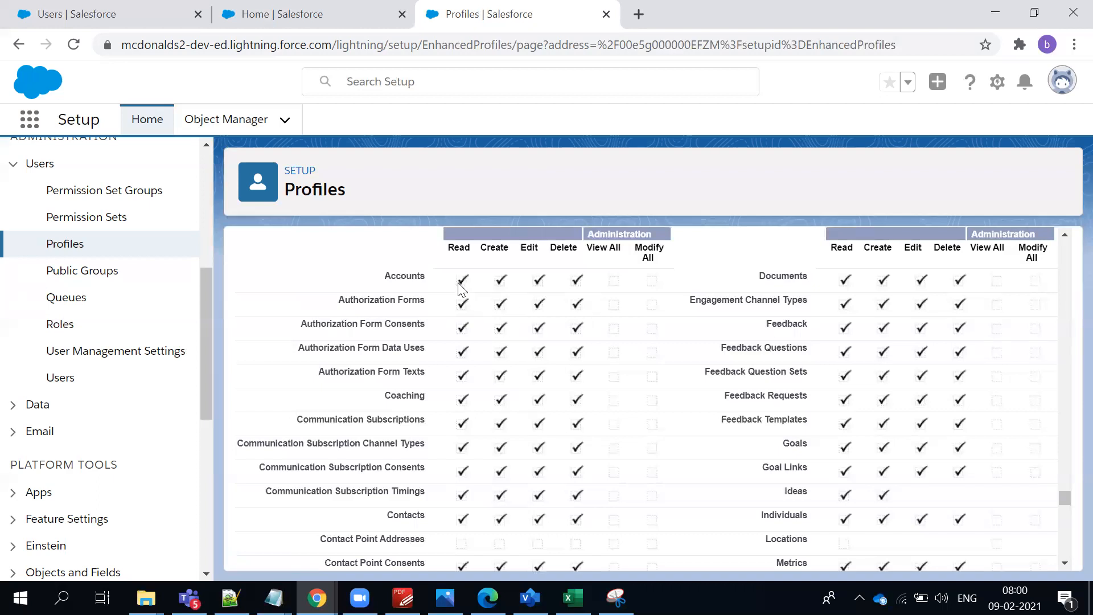
scroll(519, 438, down, 5)
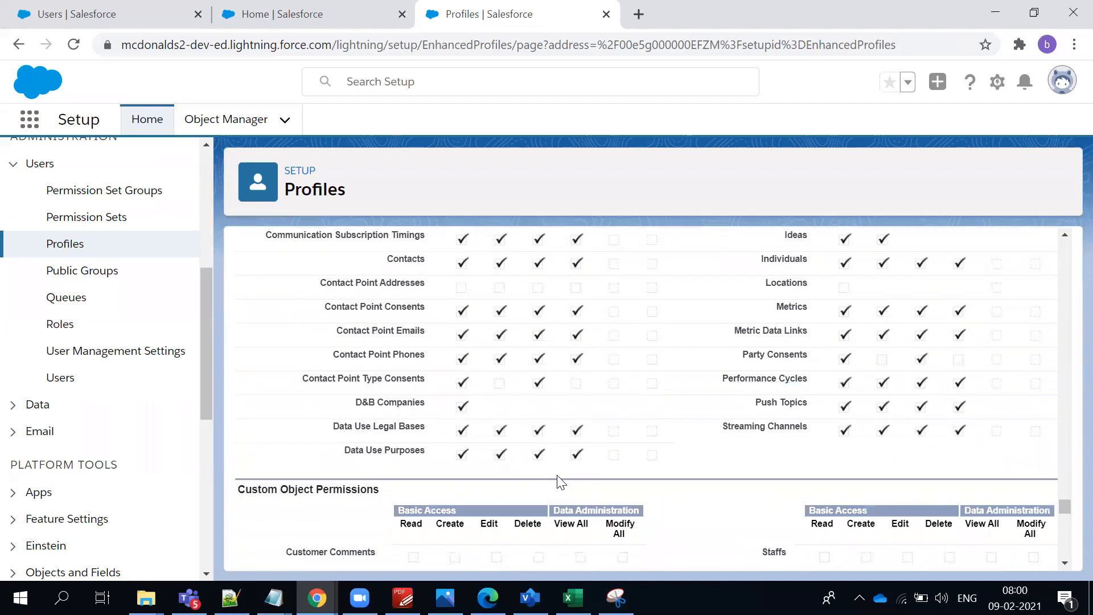
Review the McD Store Managers profile's name, user license and custom profile setting in its Profile Detail section.
scroll(560, 482, up, 10)
drag(1062, 483, 1064, 240)
triple_click(360, 269)
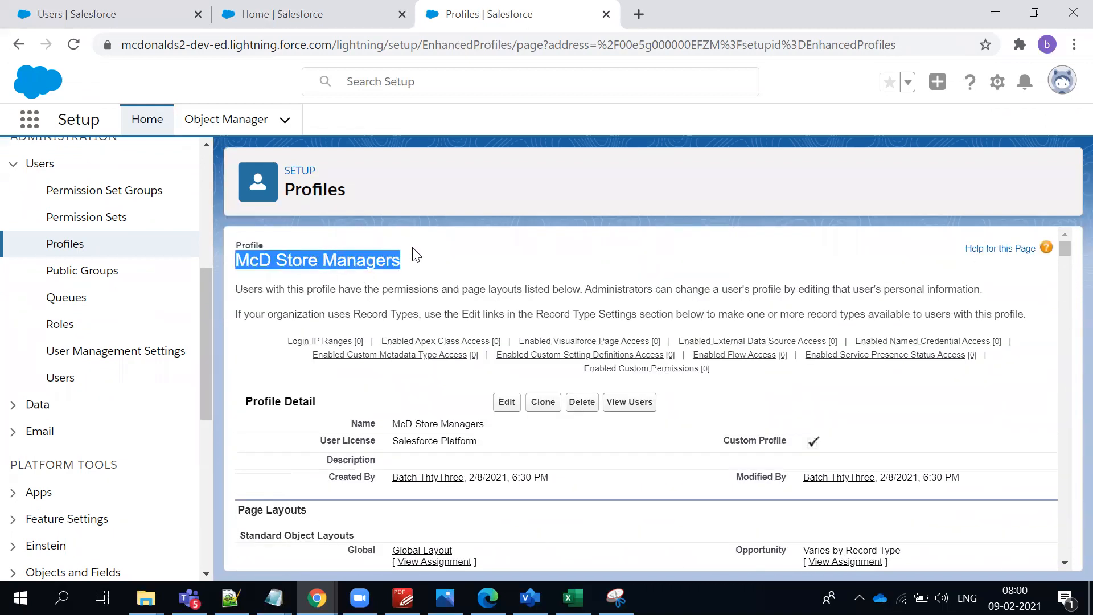
click(572, 236)
mouse_move(364, 355)
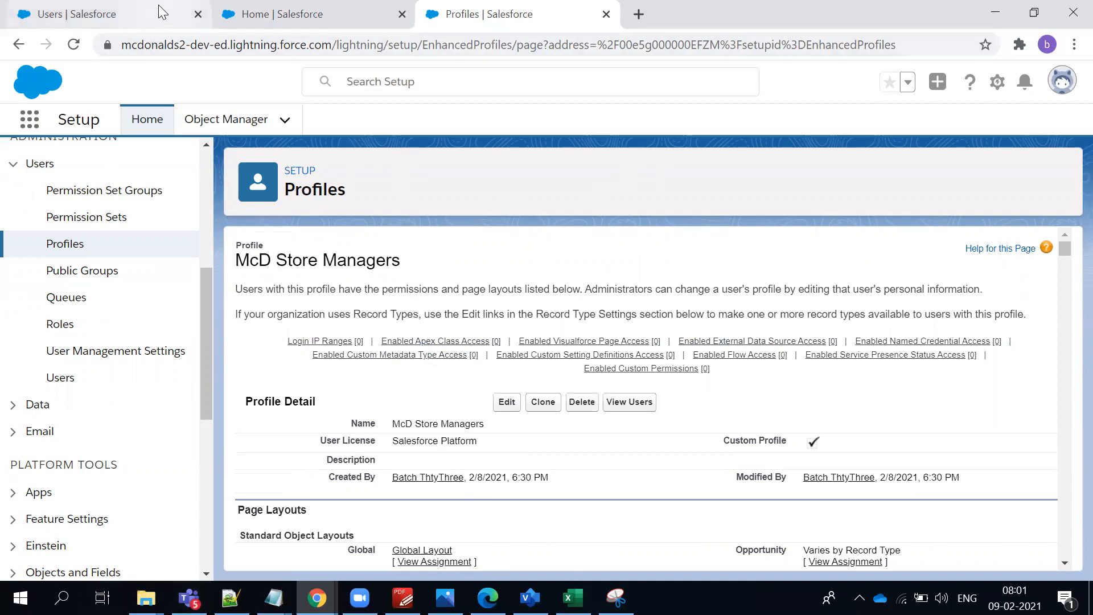
Examine the Feature Licenses section of Company Information, checking the total and used licenses for Knowledge User.
click(150, 22)
click(296, 14)
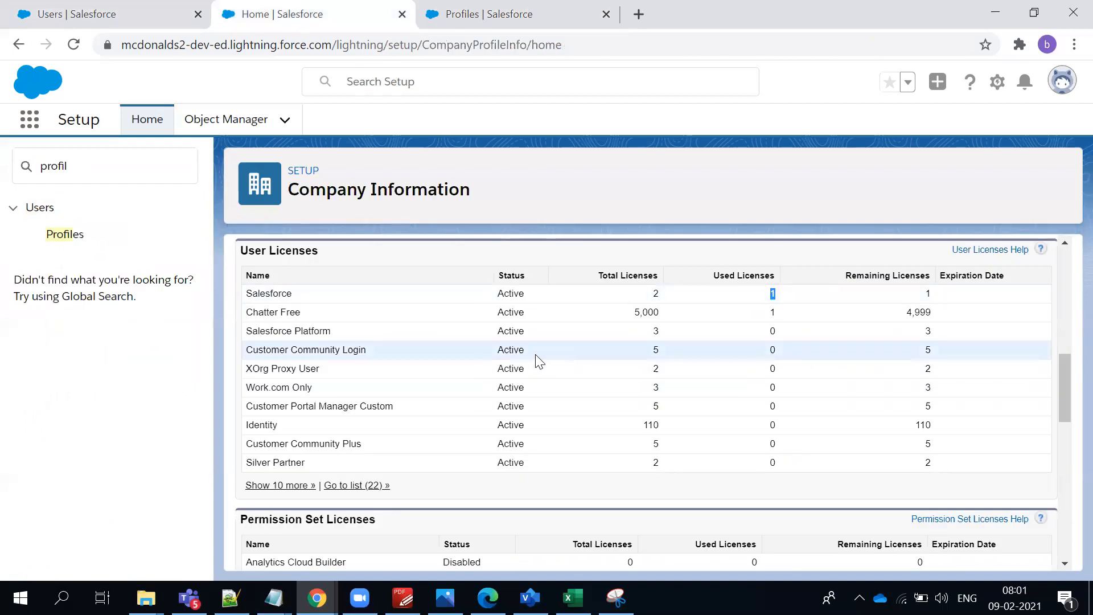
scroll(535, 355, down, 3)
scroll(535, 354, down, 5)
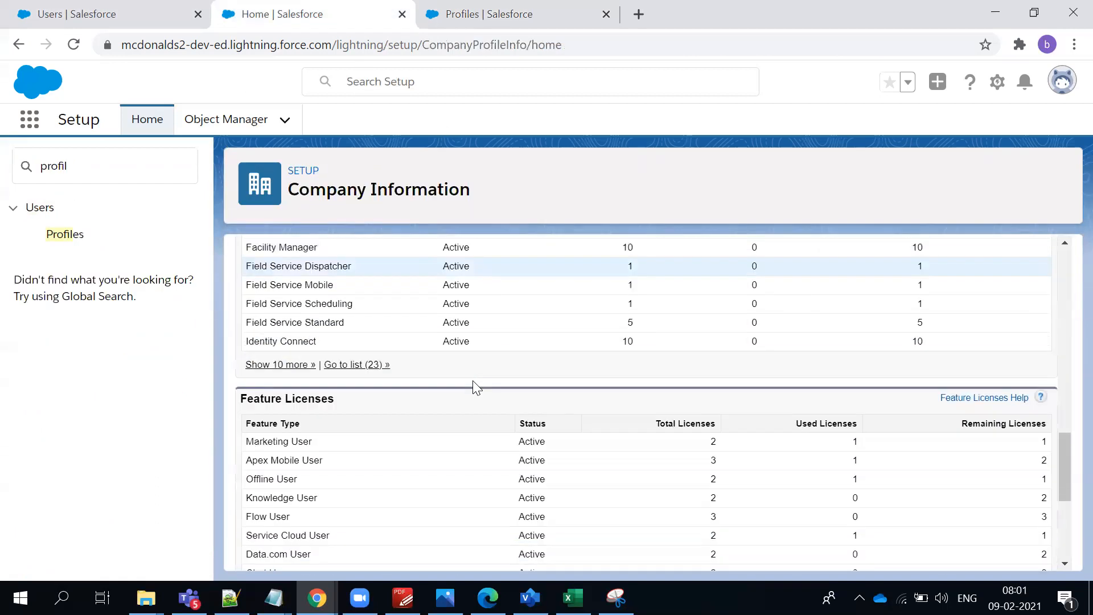
triple_click(293, 366)
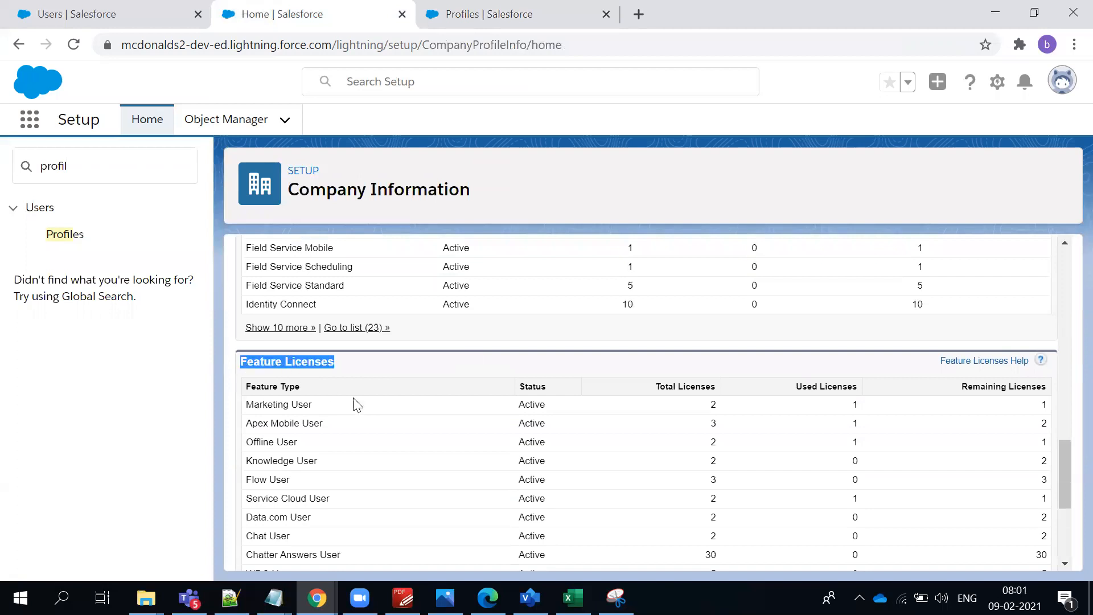
scroll(341, 398, down, 2)
triple_click(304, 376)
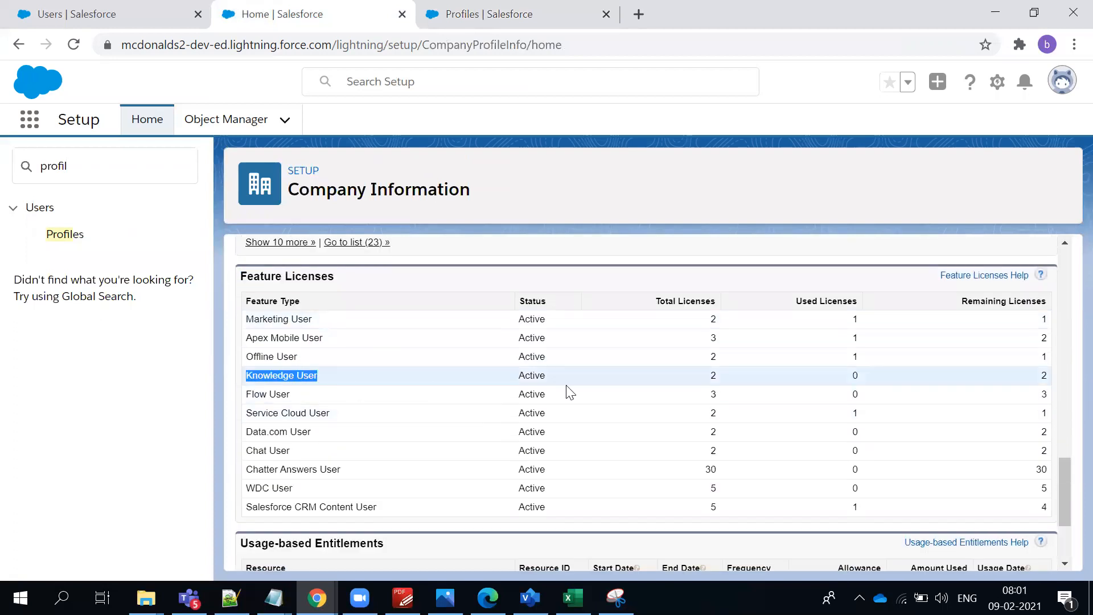
double_click(712, 376)
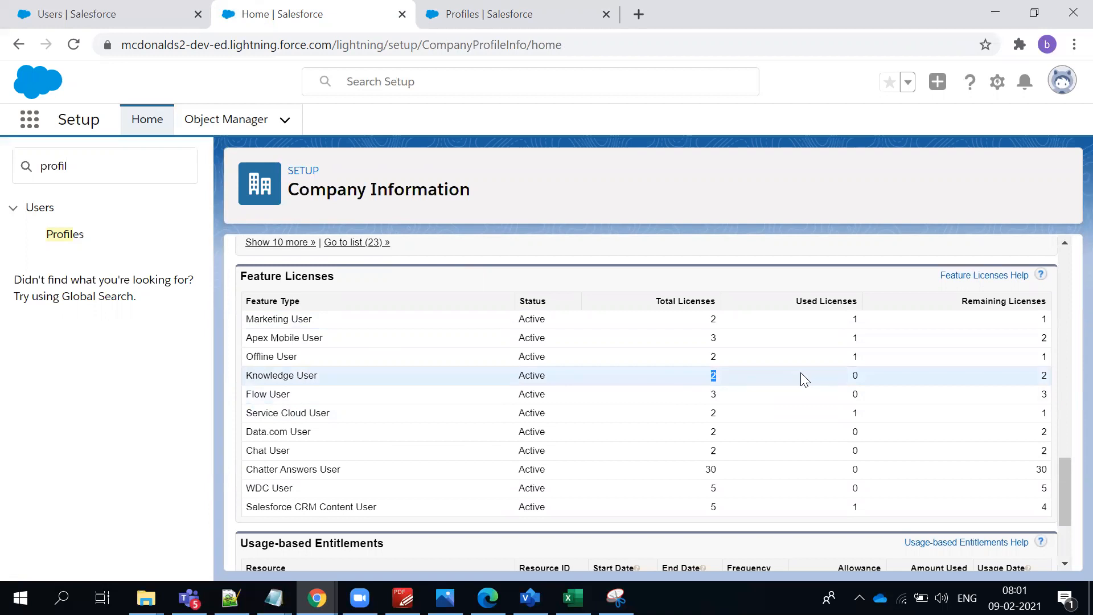
click(857, 374)
double_click(855, 374)
triple_click(276, 371)
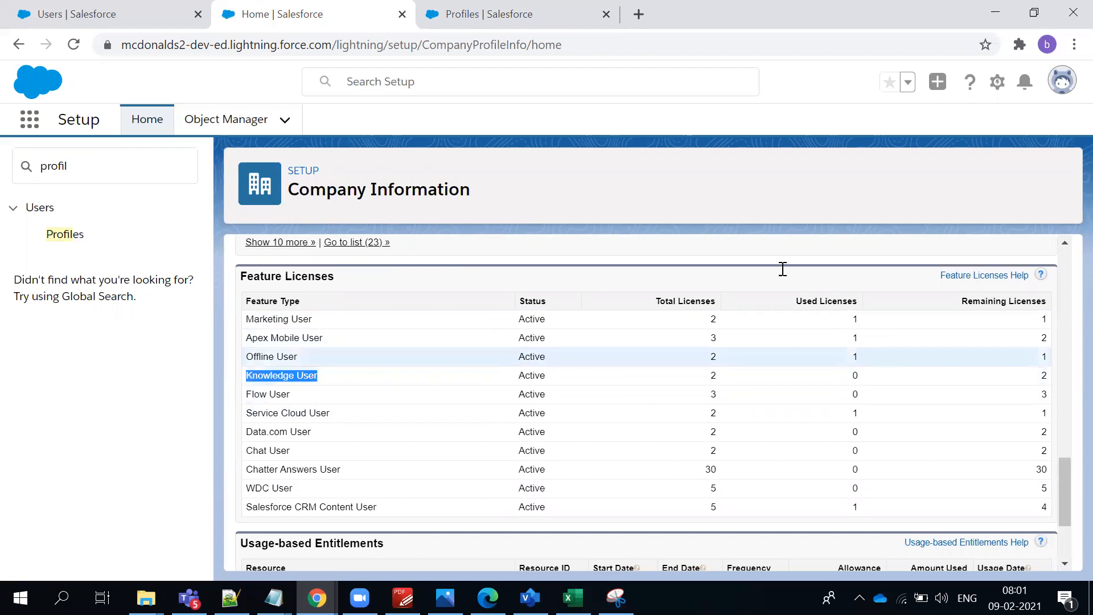
Edit the System Administrator user's record, enable the Knowledge User feature license and save the record.
click(109, 14)
click(505, 258)
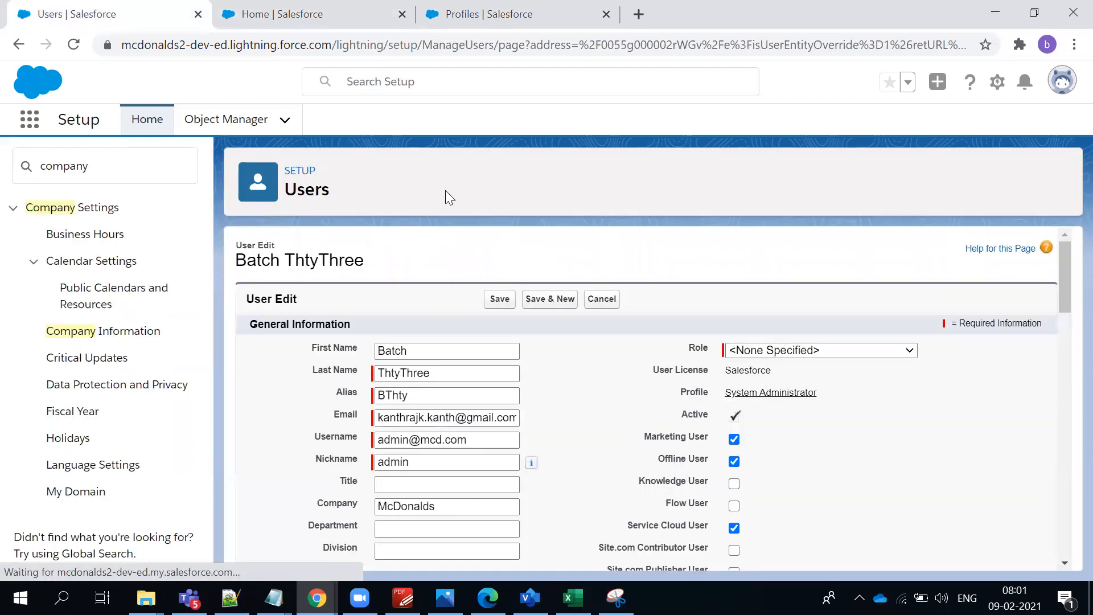
scroll(786, 449, down, 1)
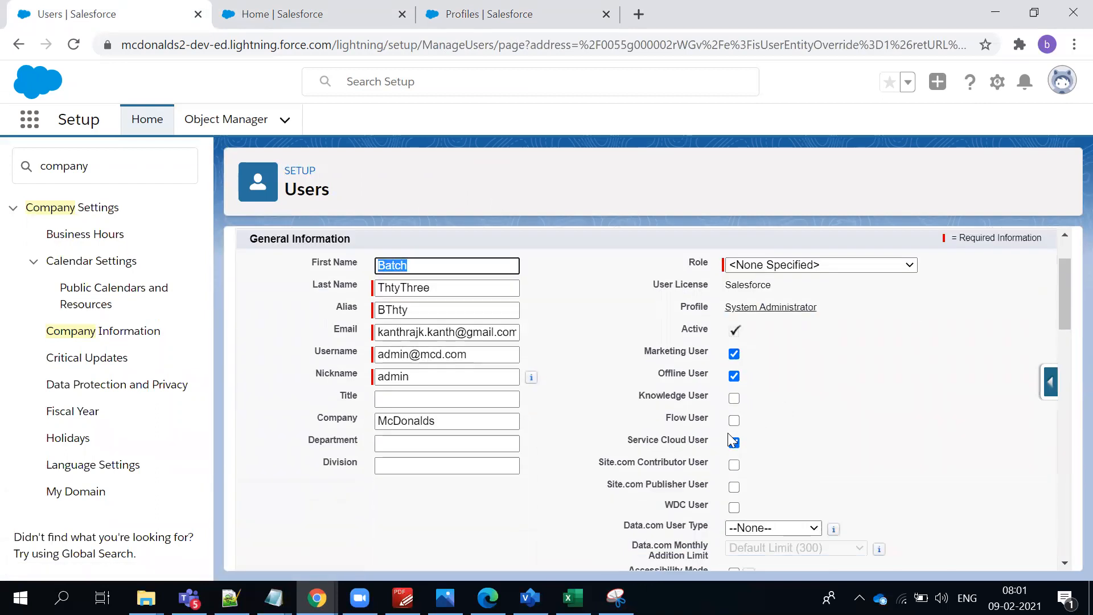
click(733, 398)
scroll(624, 400, up, 1)
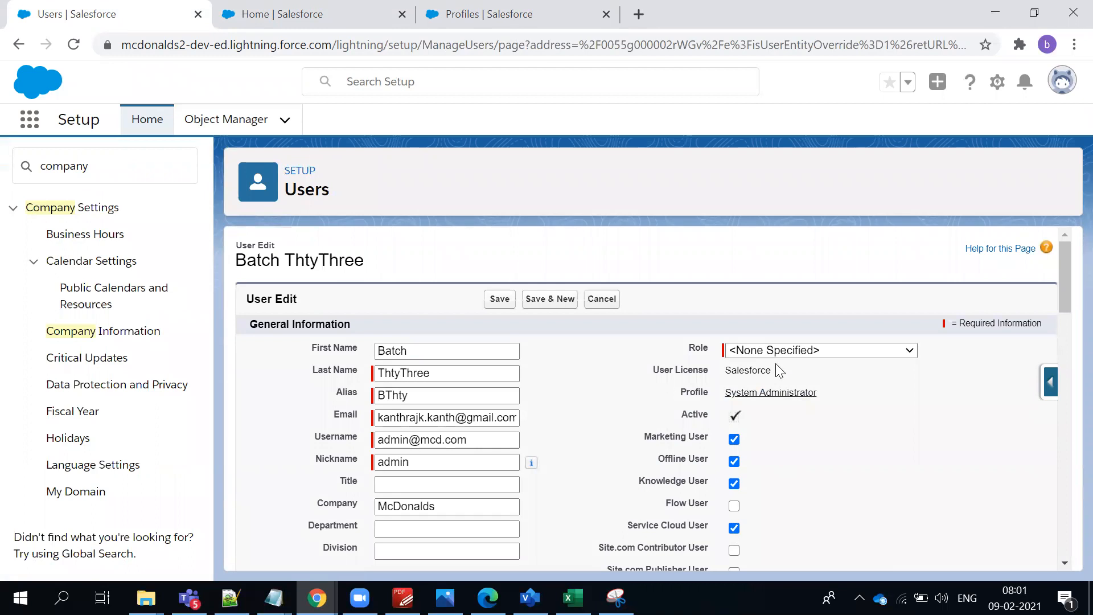
click(775, 351)
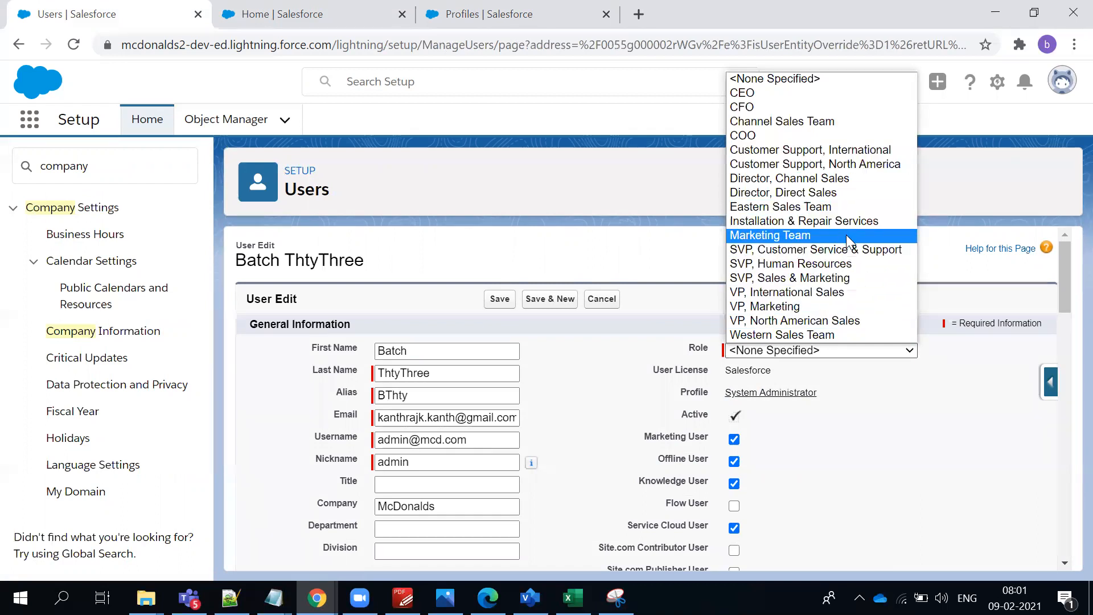
click(592, 375)
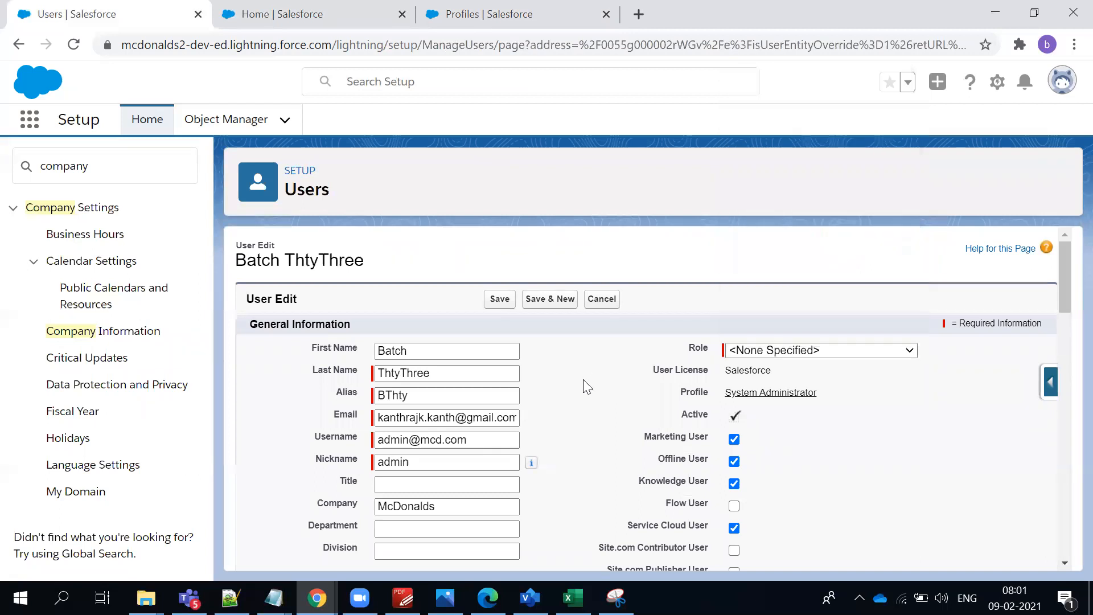
scroll(777, 425, down, 1)
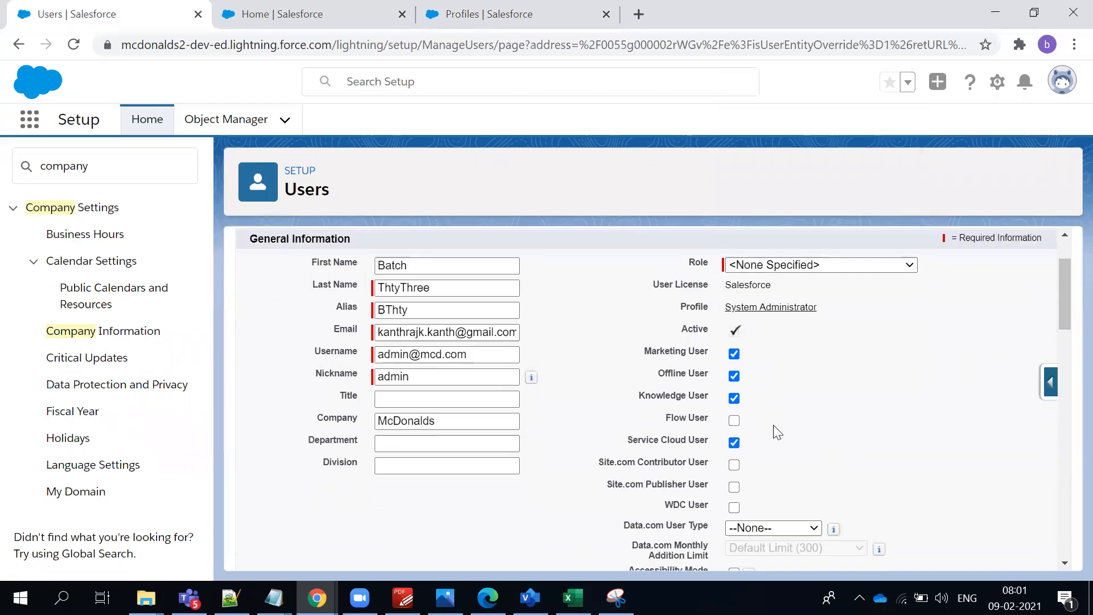
drag(639, 395, 705, 394)
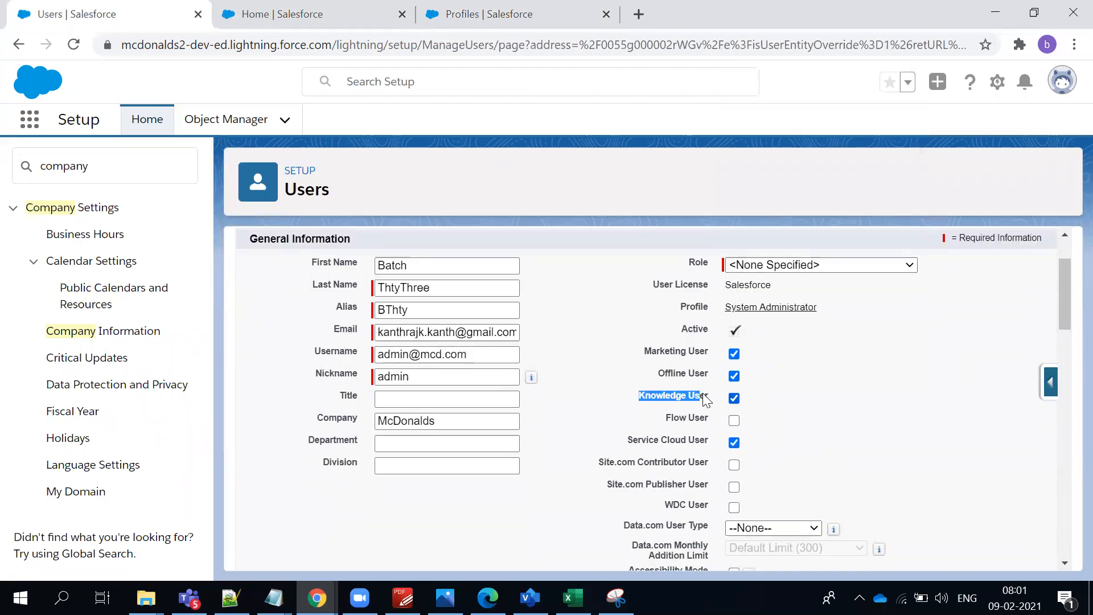
click(590, 357)
scroll(588, 362, up, 1)
click(507, 300)
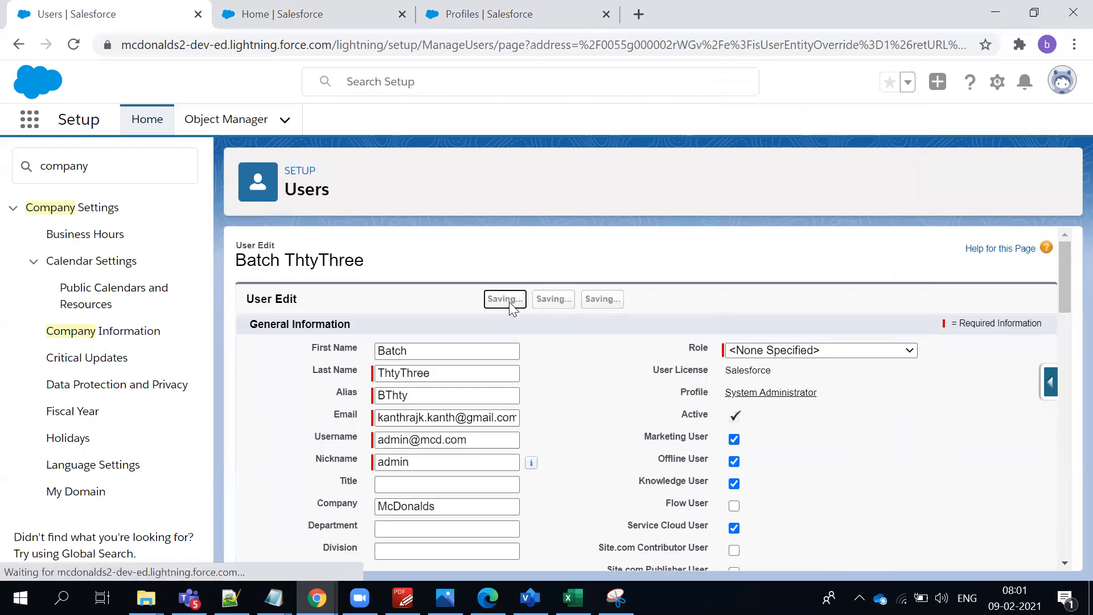
Return to Company Information and review the Feature Licenses list, including Knowledge User and Salesforce CRM Content User.
click(322, 27)
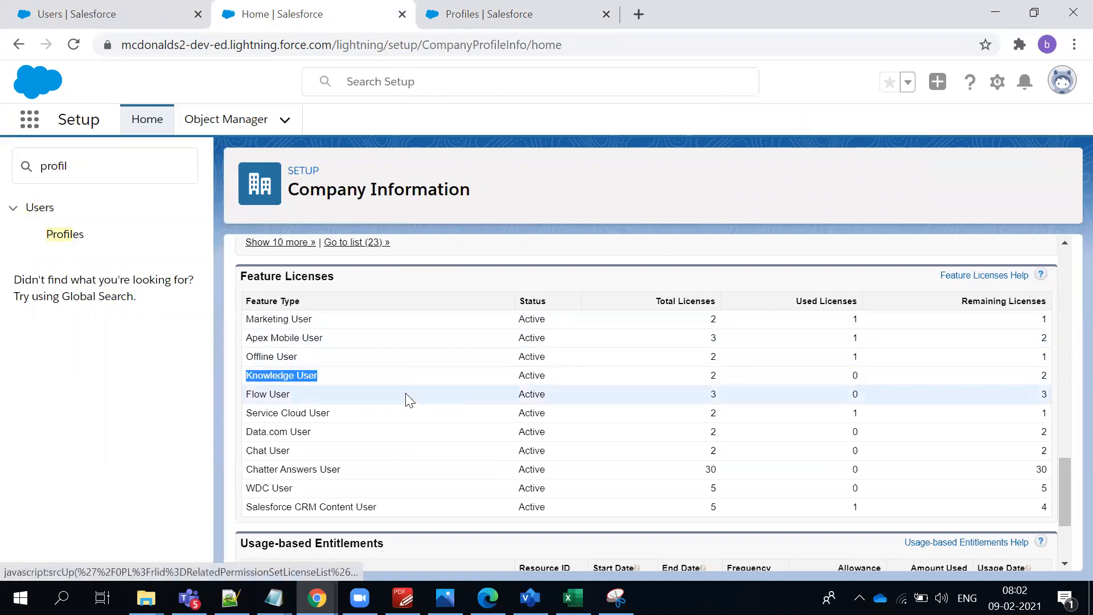
scroll(398, 398, up, 1)
triple_click(290, 364)
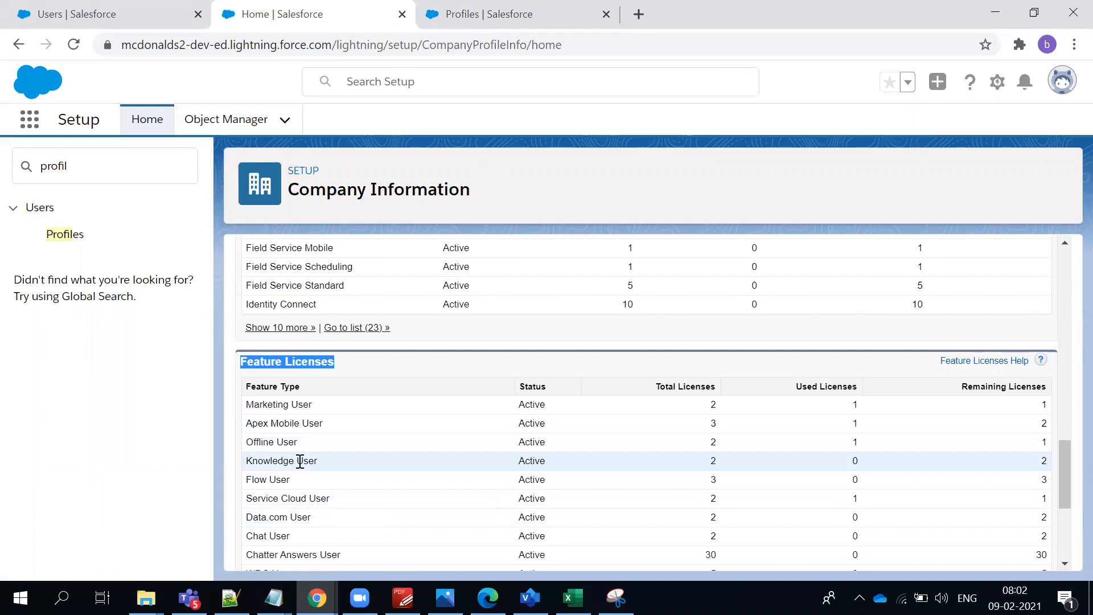
scroll(302, 463, down, 1)
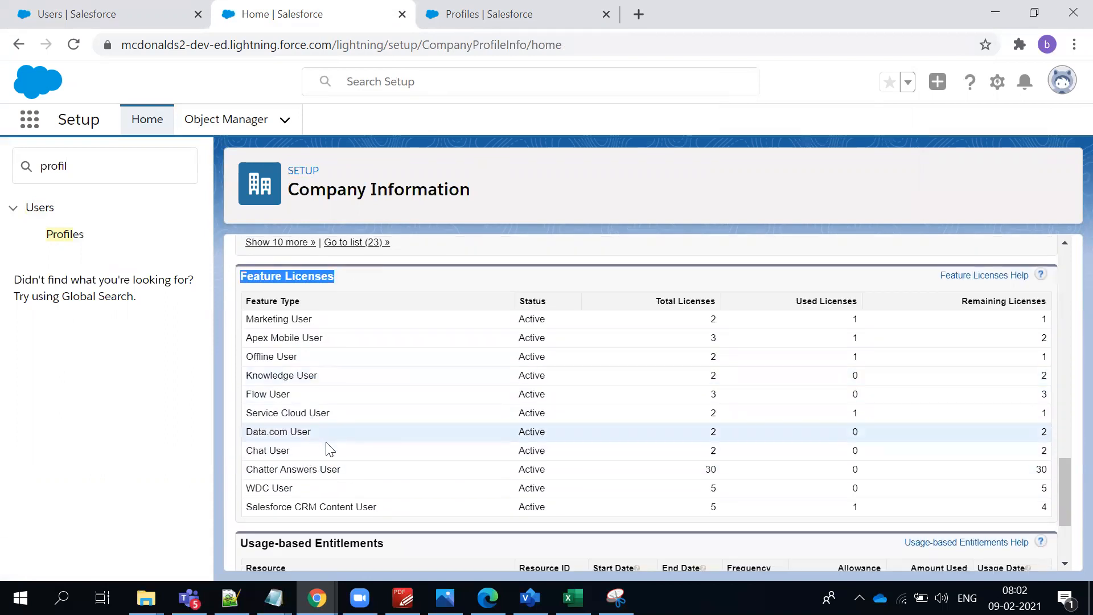
triple_click(335, 506)
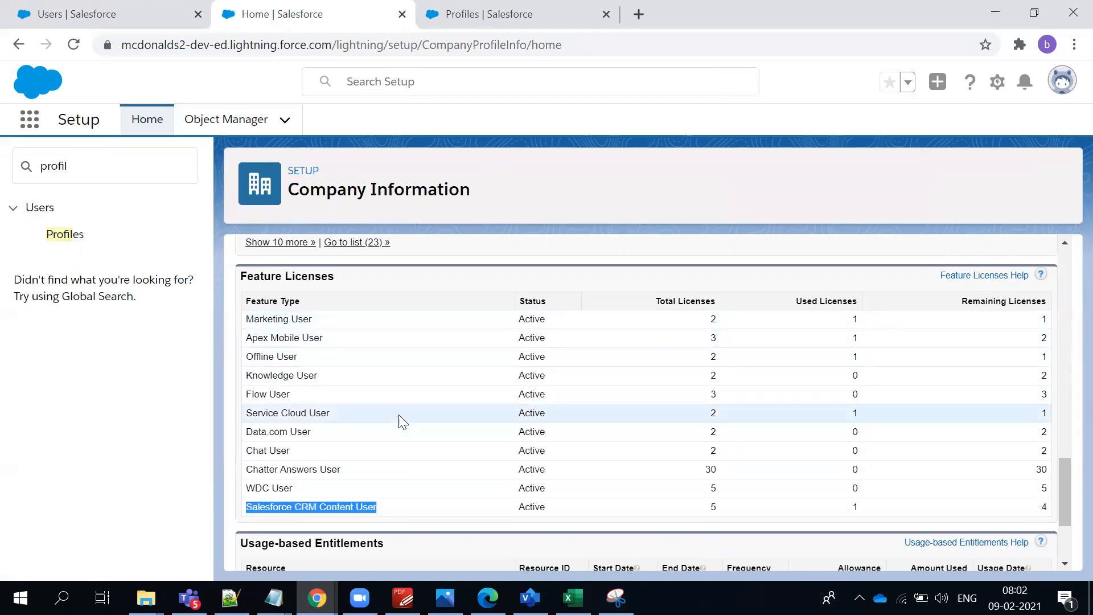
drag(368, 383, 878, 381)
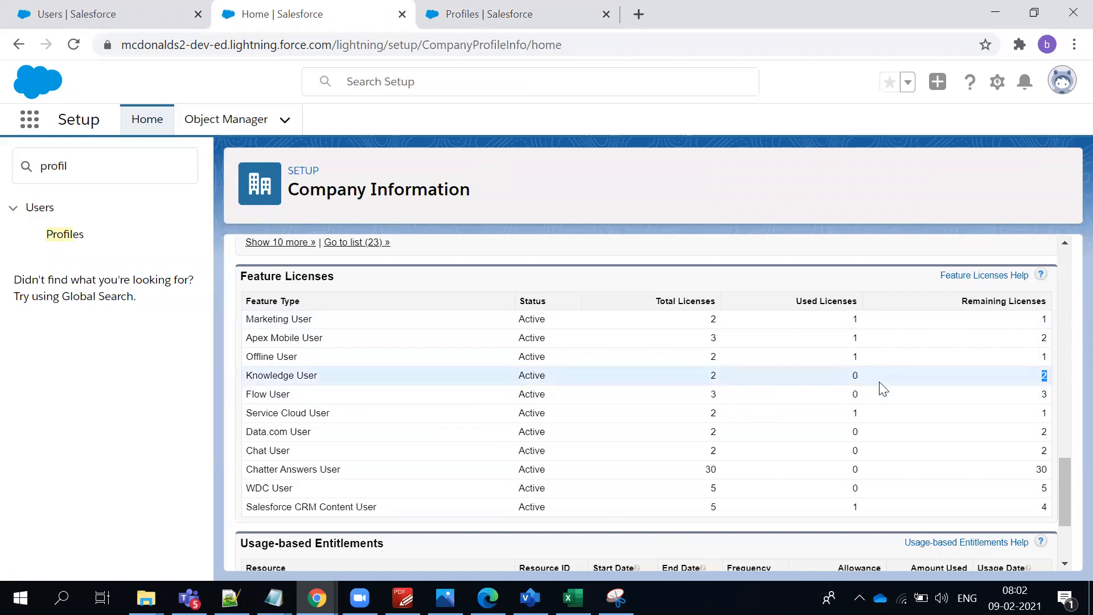
Reload the Company Information page and check the updated Knowledge User usage under Feature Licenses.
key(F5)
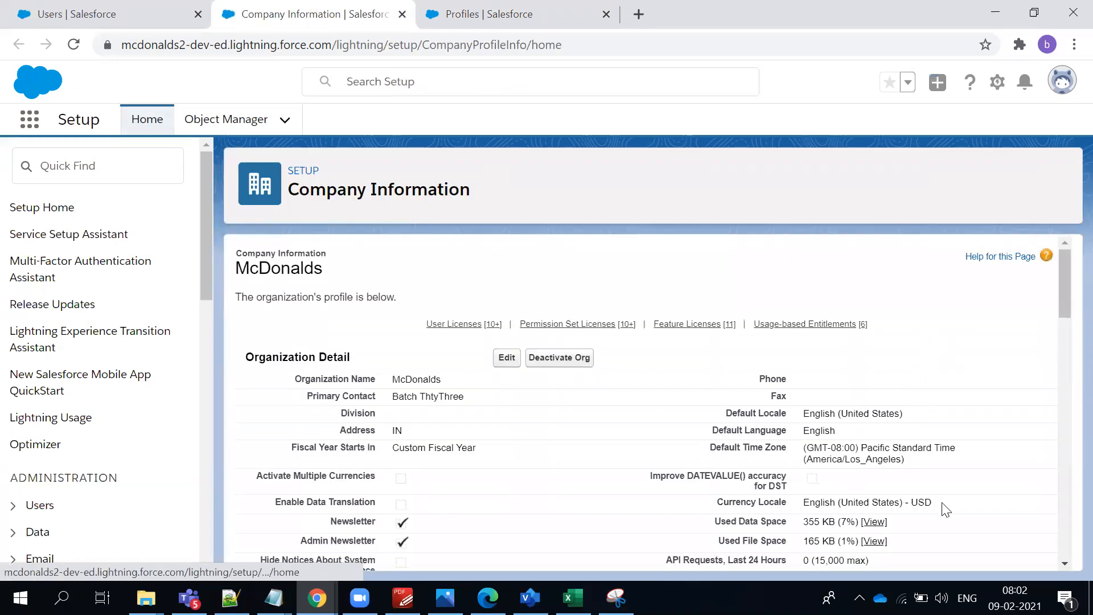
scroll(944, 509, down, 8)
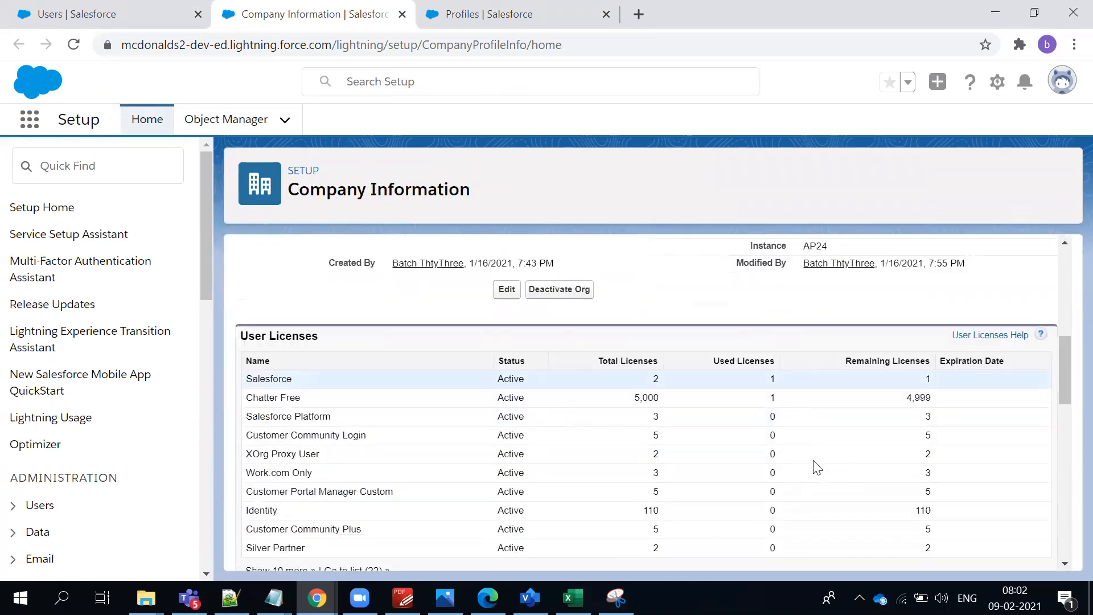
scroll(818, 467, down, 5)
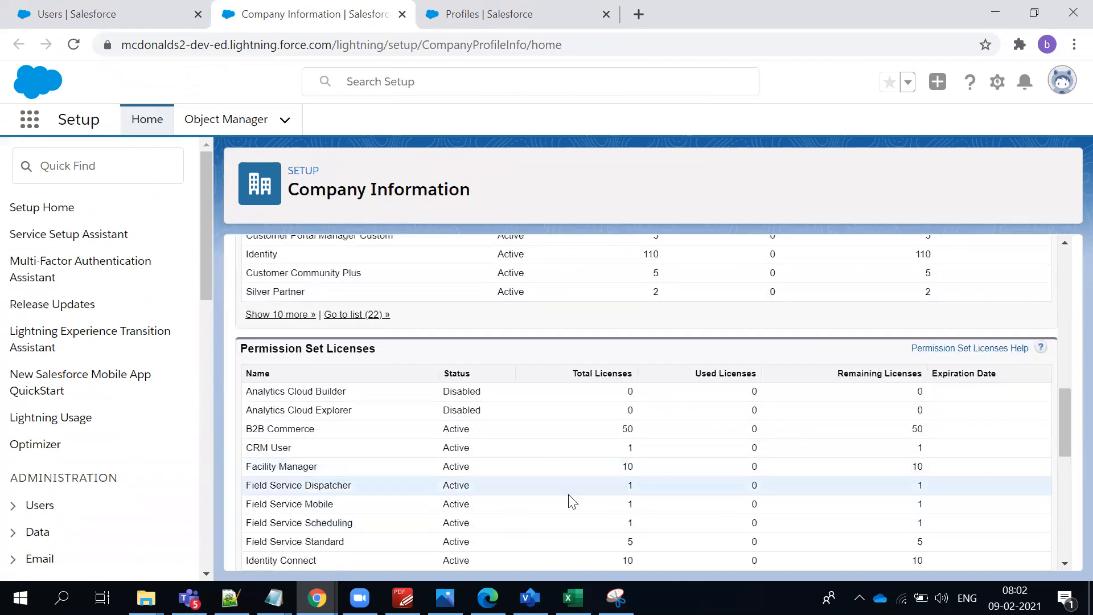
scroll(515, 487, up, 3)
scroll(514, 482, down, 9)
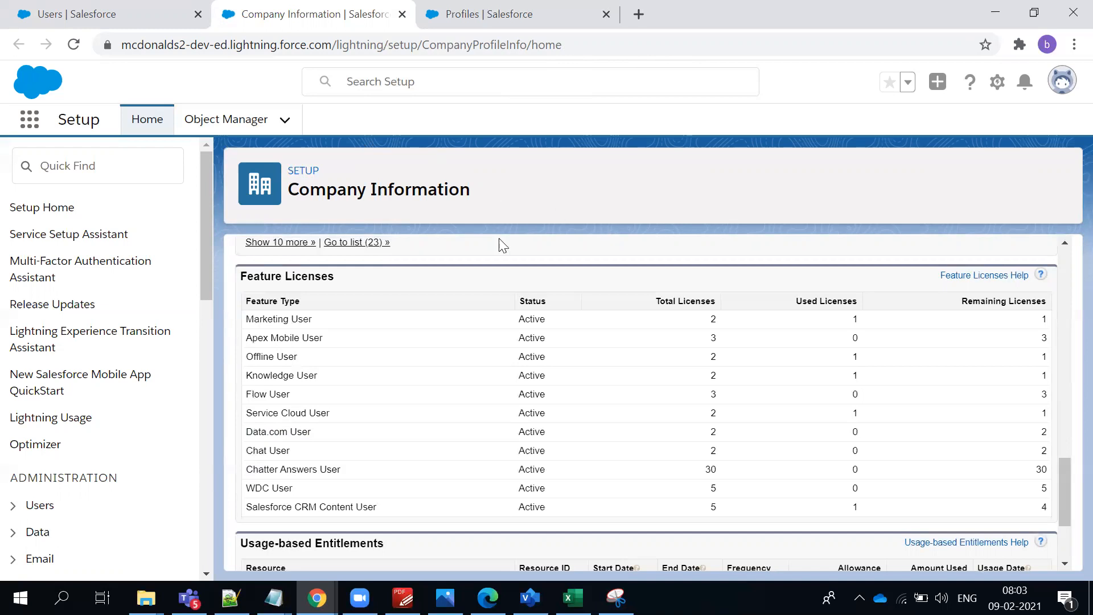
Check the Salesforce license counts under User Licenses and look over the Organization Detail section.
scroll(518, 359, up, 10)
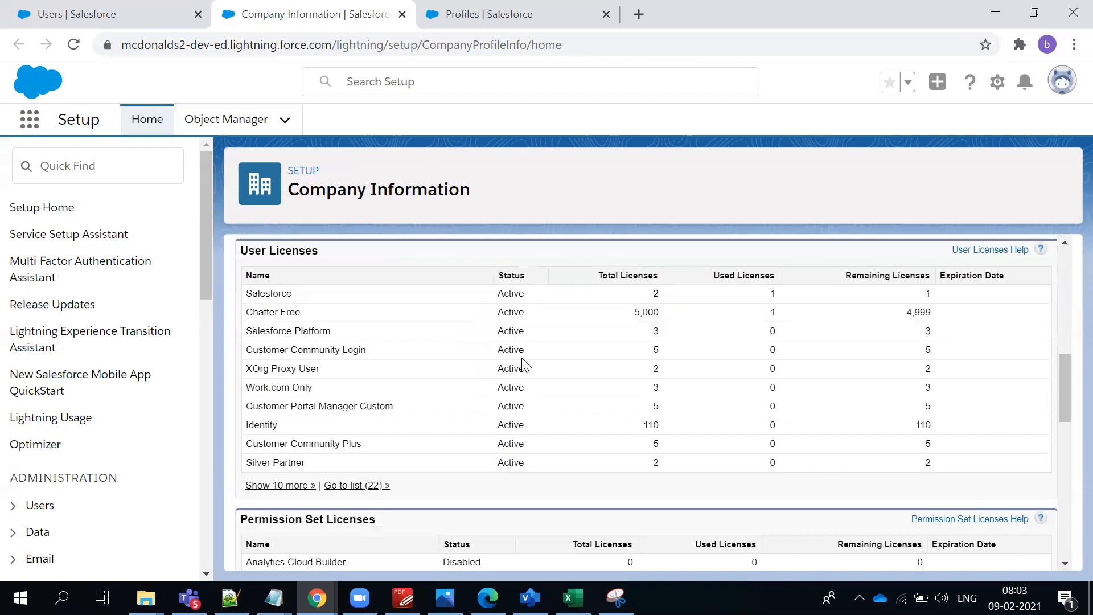
scroll(522, 359, up, 2)
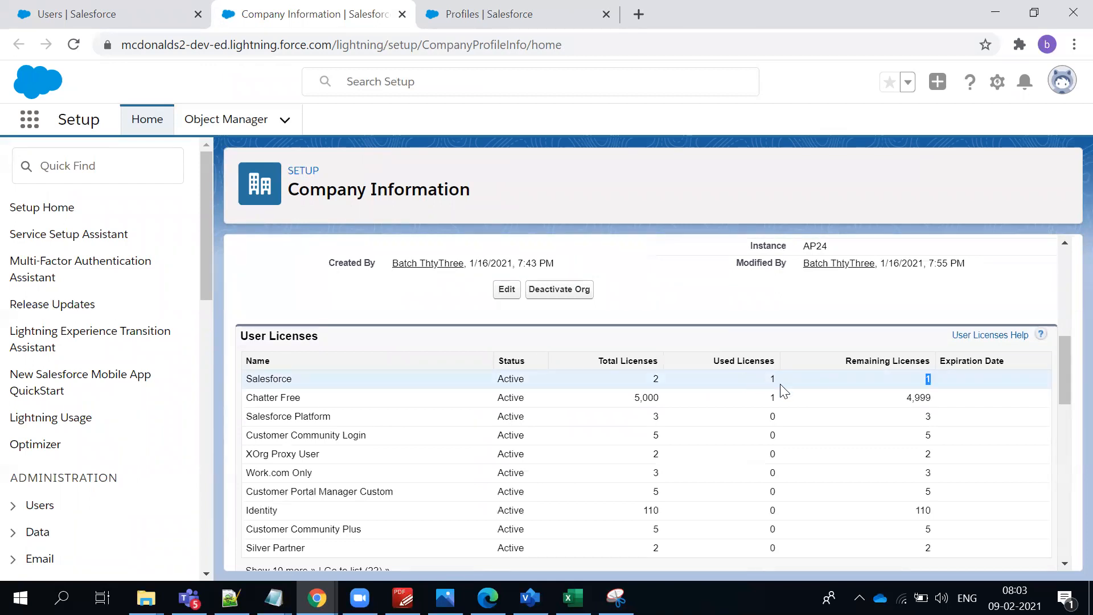
scroll(784, 391, up, 10)
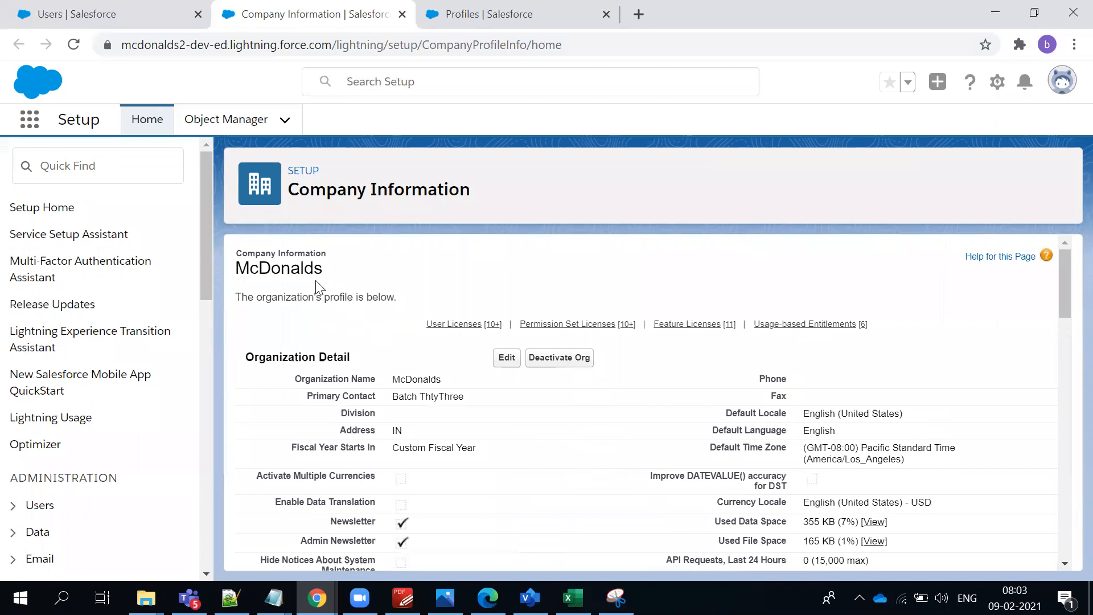
scroll(350, 321, down, 2)
Switch to the Salesforce course outline in PDF-XChange Editor and review the Service Cloud topics, including Salesforce Knowledge Management.
click(131, 14)
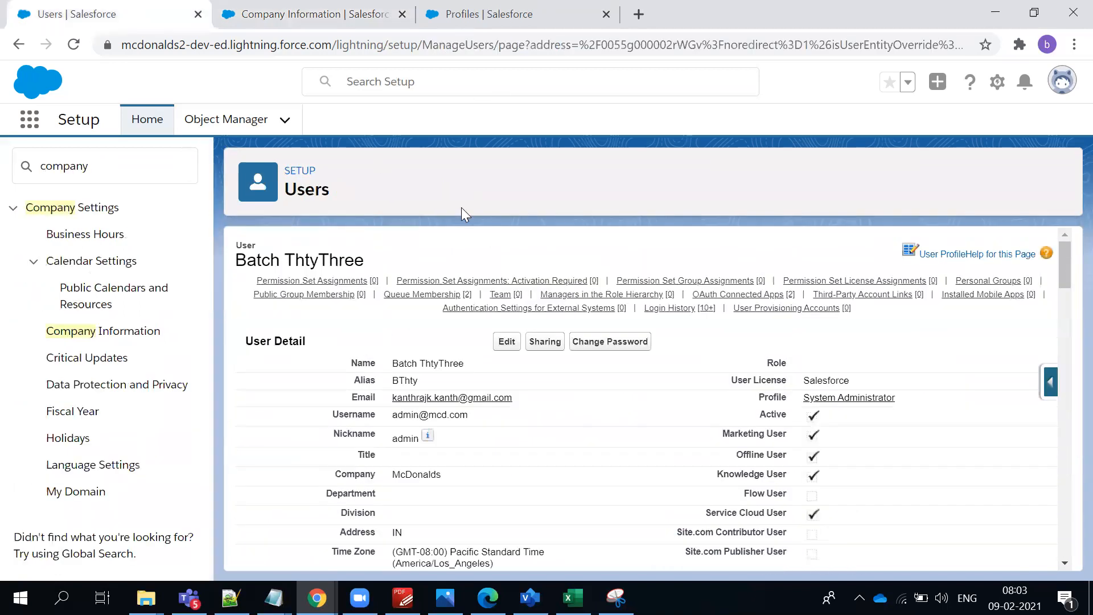
mouse_move(288, 294)
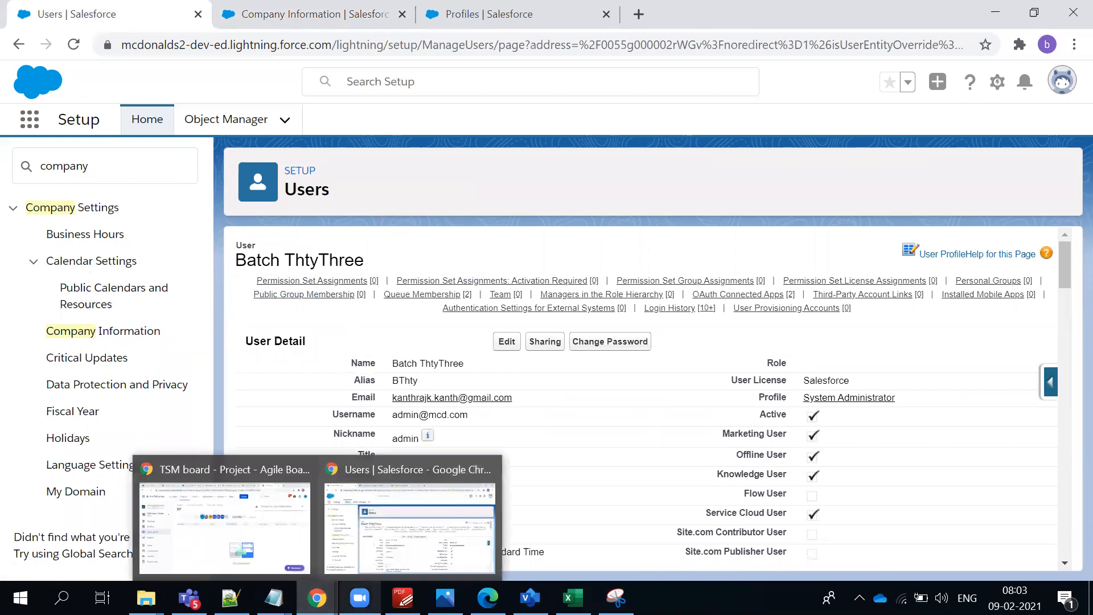
click(402, 598)
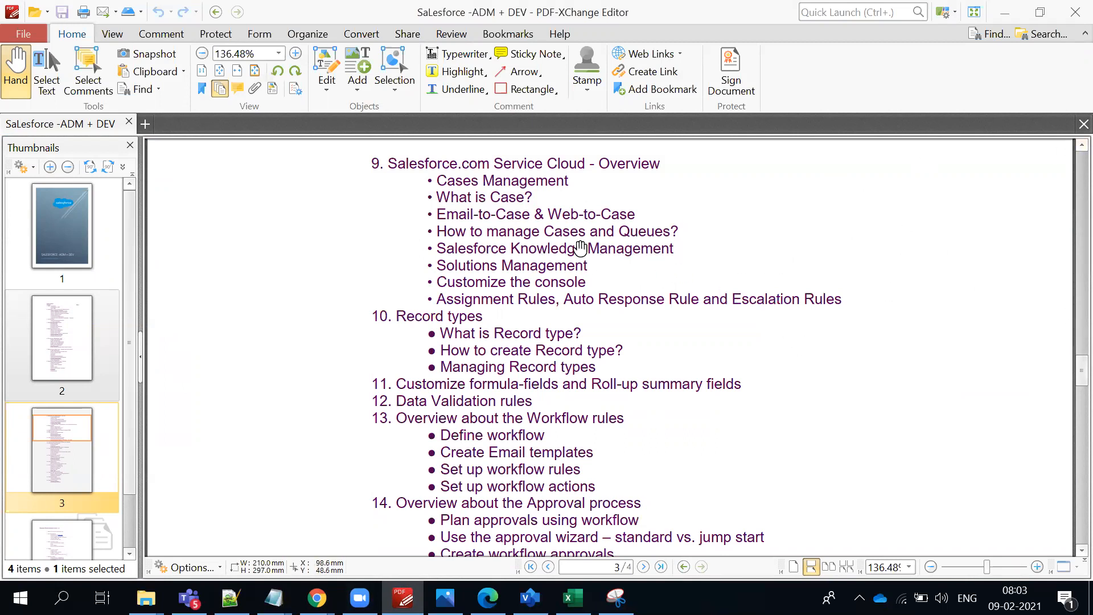
Switch back to Salesforce in Chrome and check the Knowledge User setting on the System Administrator user's detail page.
key(alt+Tab)
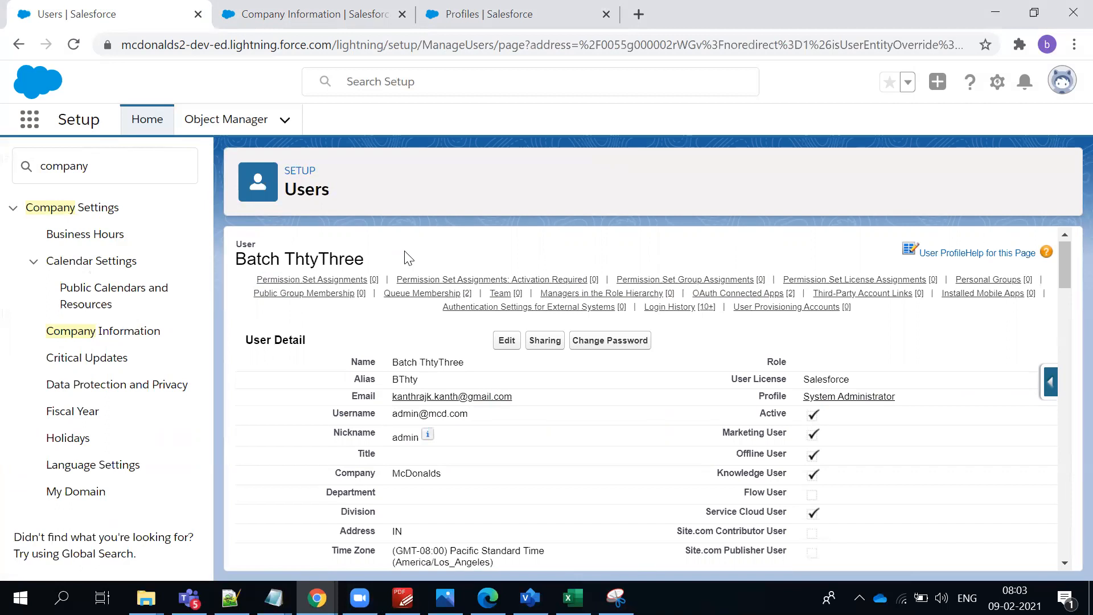
scroll(405, 253, down, 3)
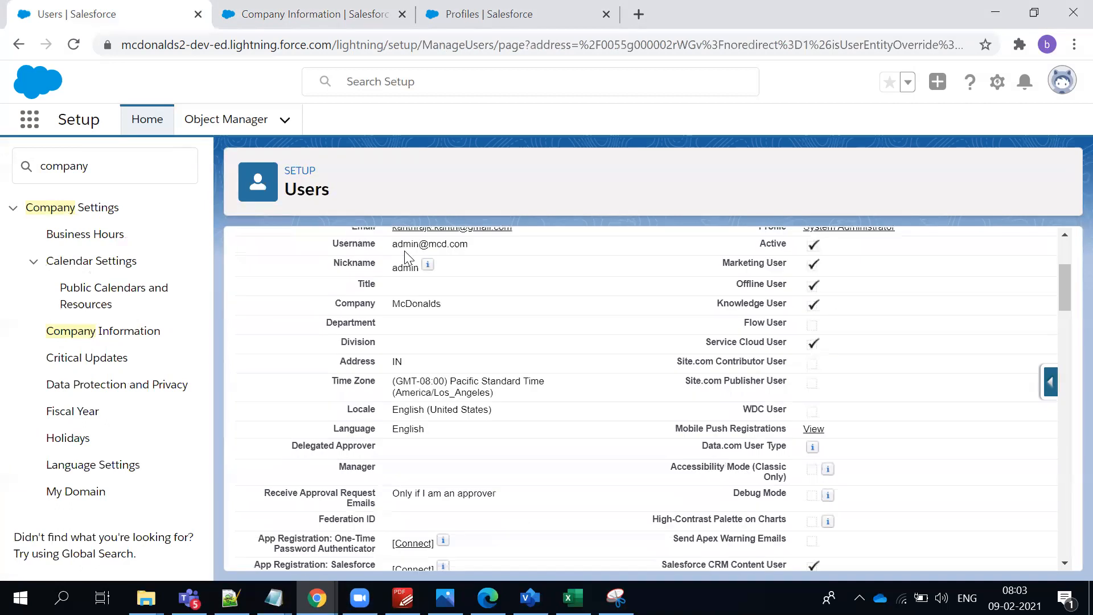
right_click(810, 308)
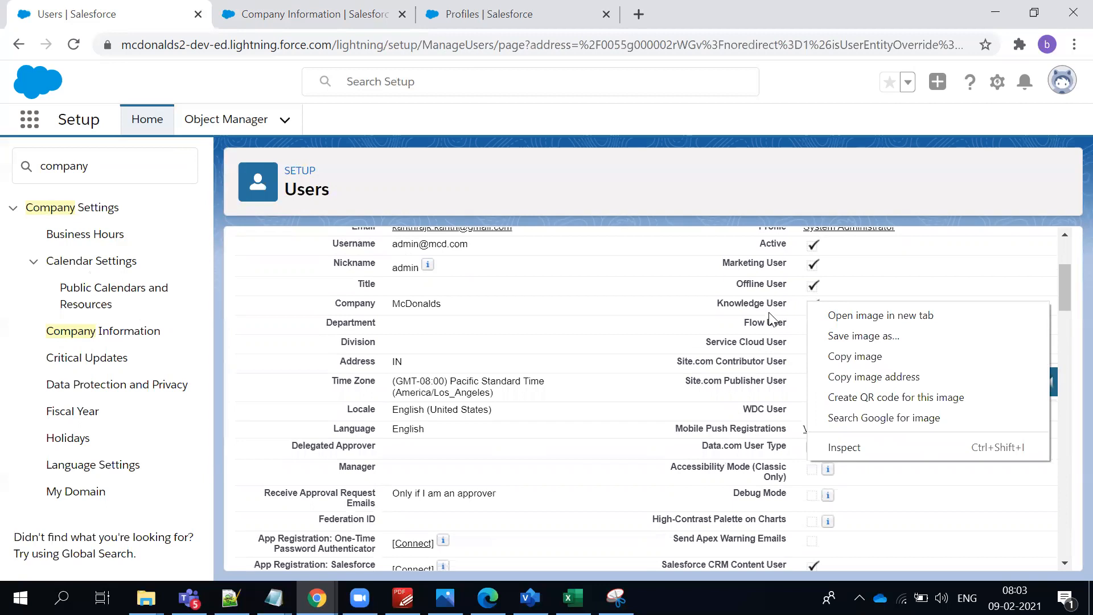
click(859, 291)
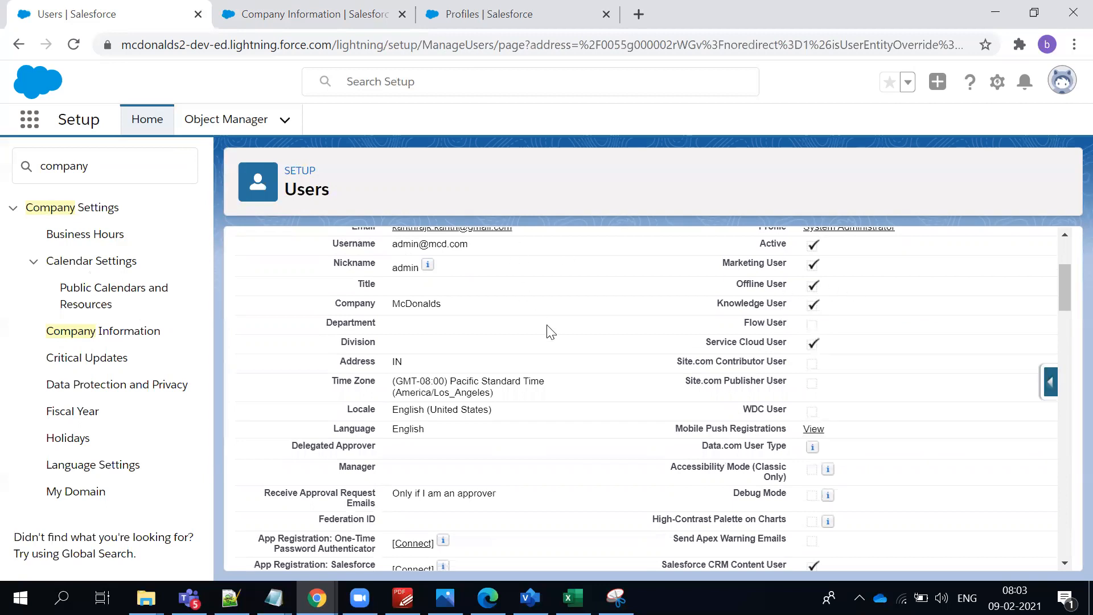
Look over the permission set assignment sections on the System Administrator user's detail page.
scroll(537, 341, down, 3)
scroll(535, 341, down, 15)
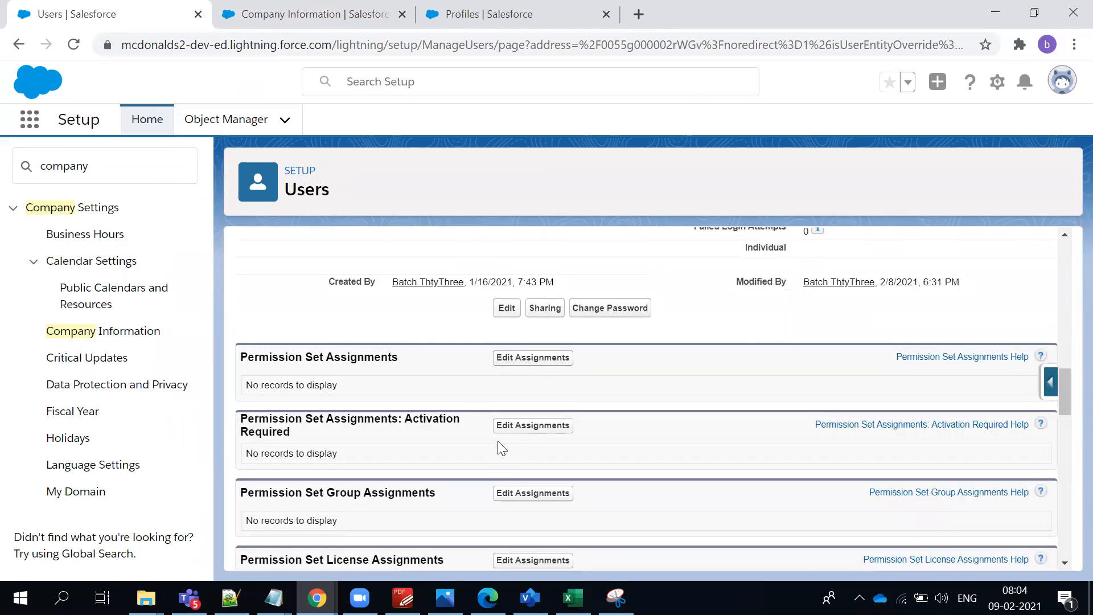
scroll(619, 317, up, 15)
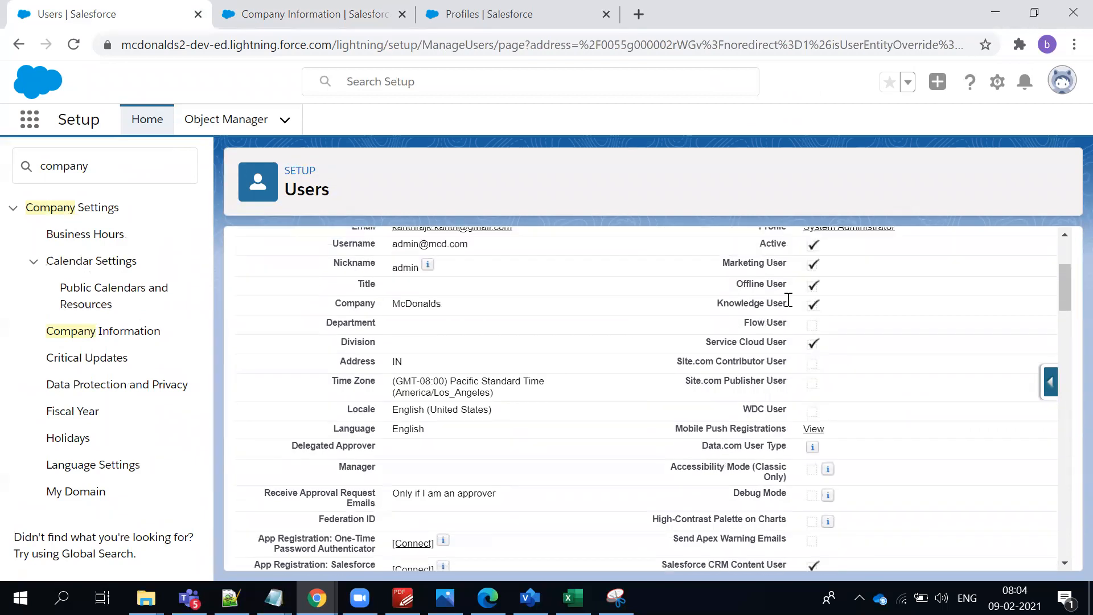
Search the Setup menu for "know", and reload the page to look through the user's related lists.
double_click(90, 165)
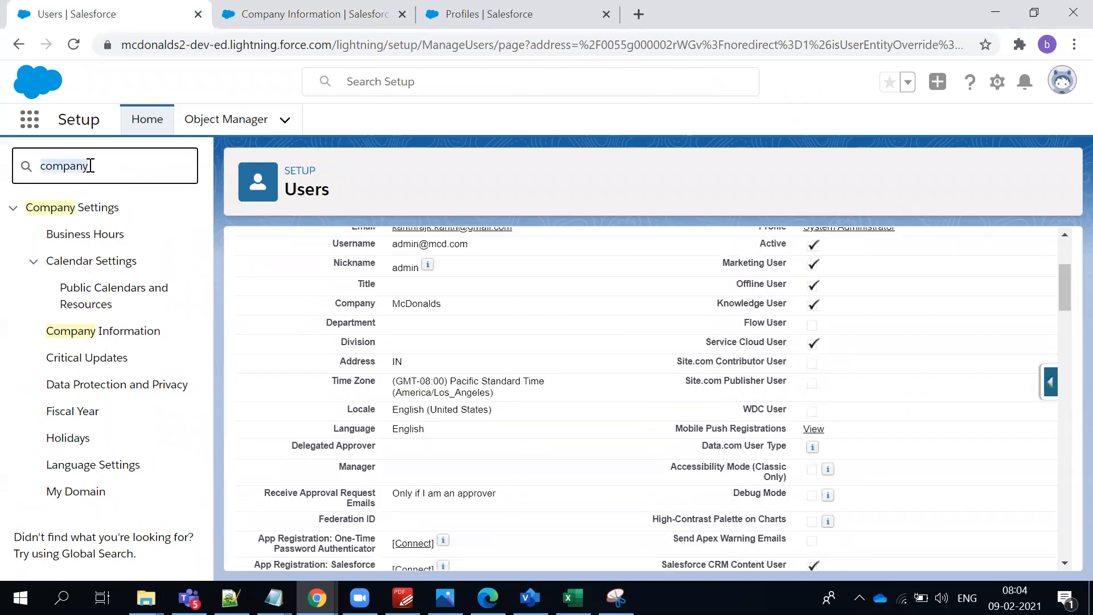
text(know)
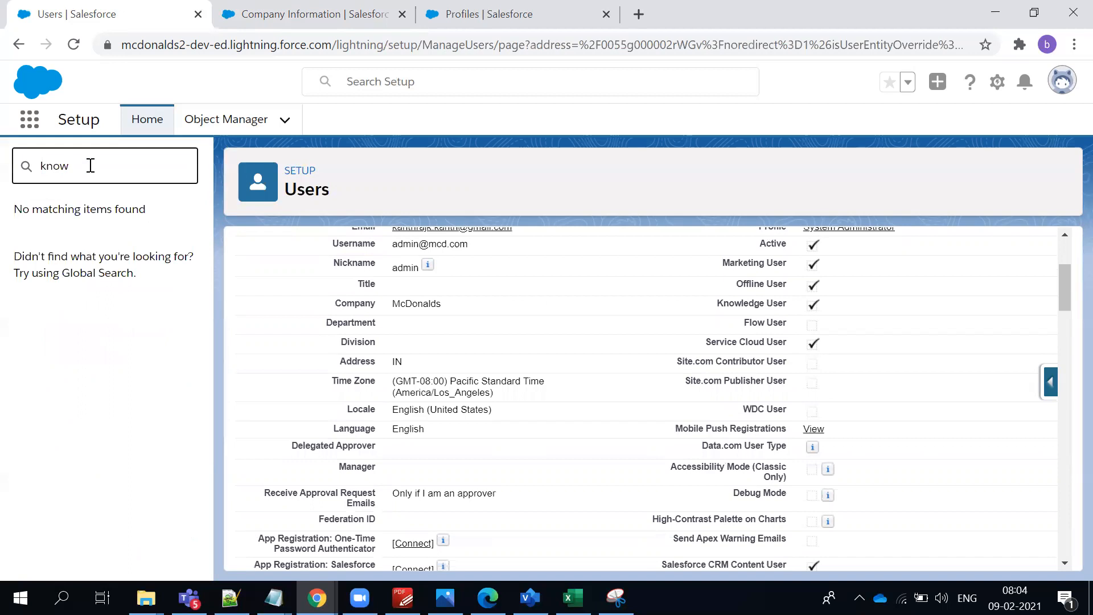
key(F5)
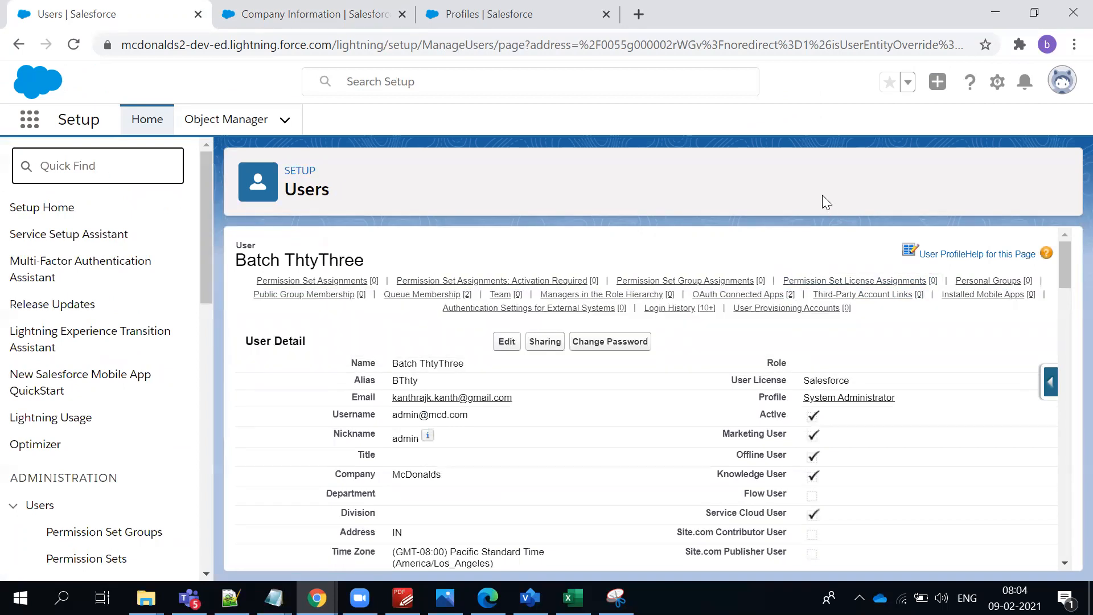
scroll(727, 383, down, 20)
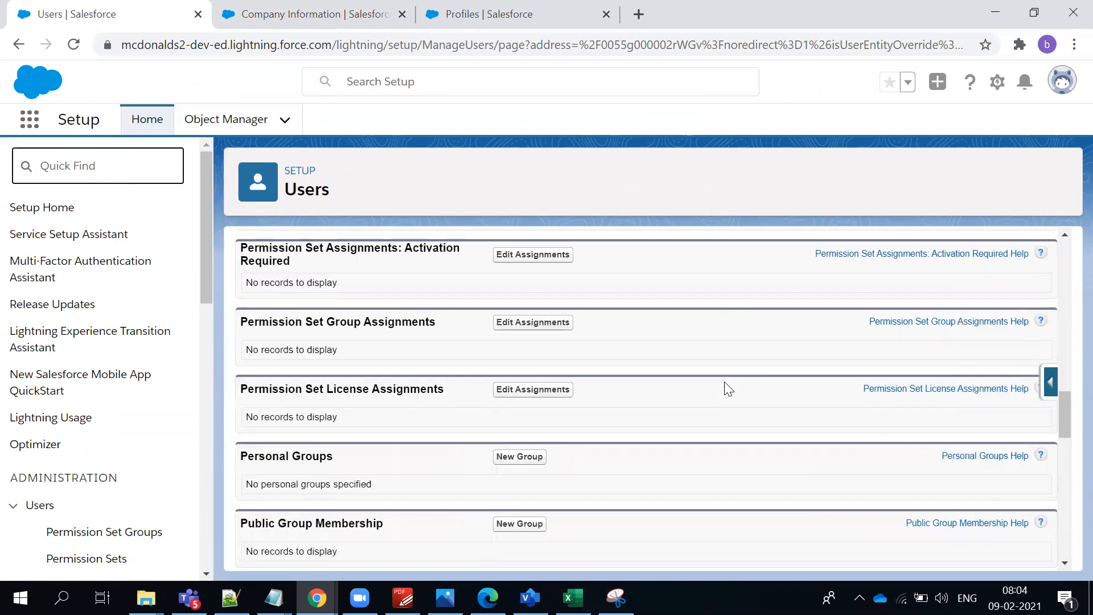
scroll(724, 385, down, 6)
scroll(725, 385, up, 1)
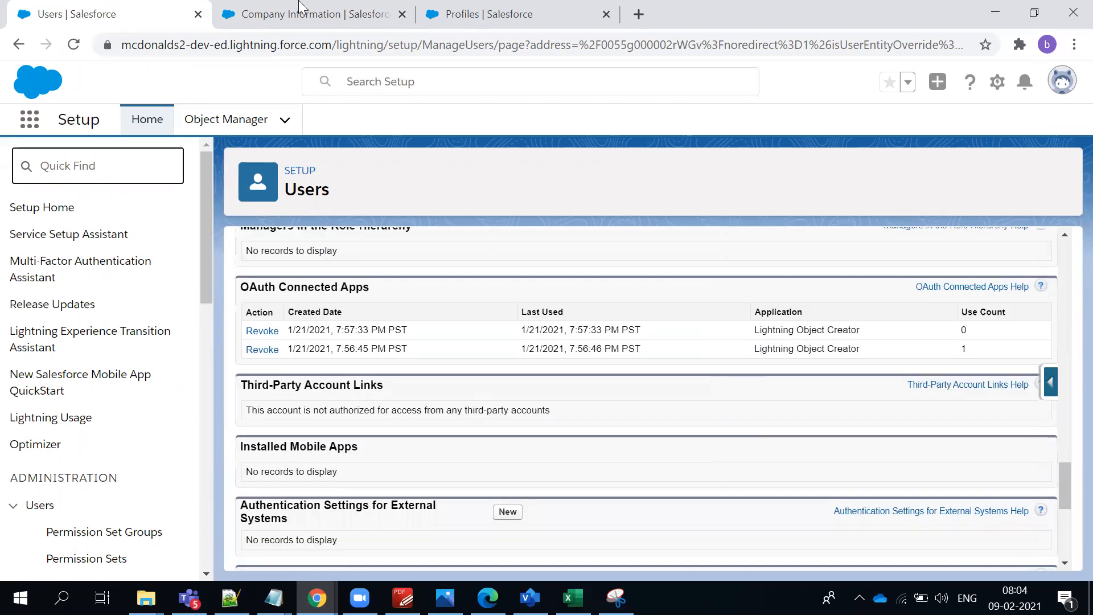
Return to the Company Information page and check the Salesforce row's total license count under User Licenses.
click(307, 24)
scroll(753, 273, down, 9)
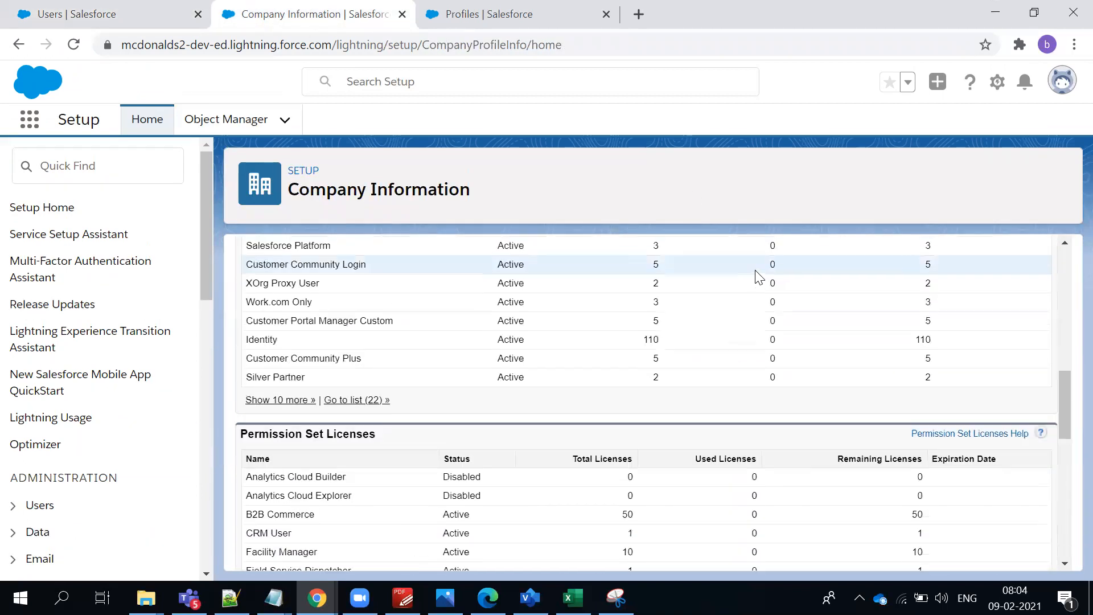
scroll(851, 309, up, 3)
double_click(287, 378)
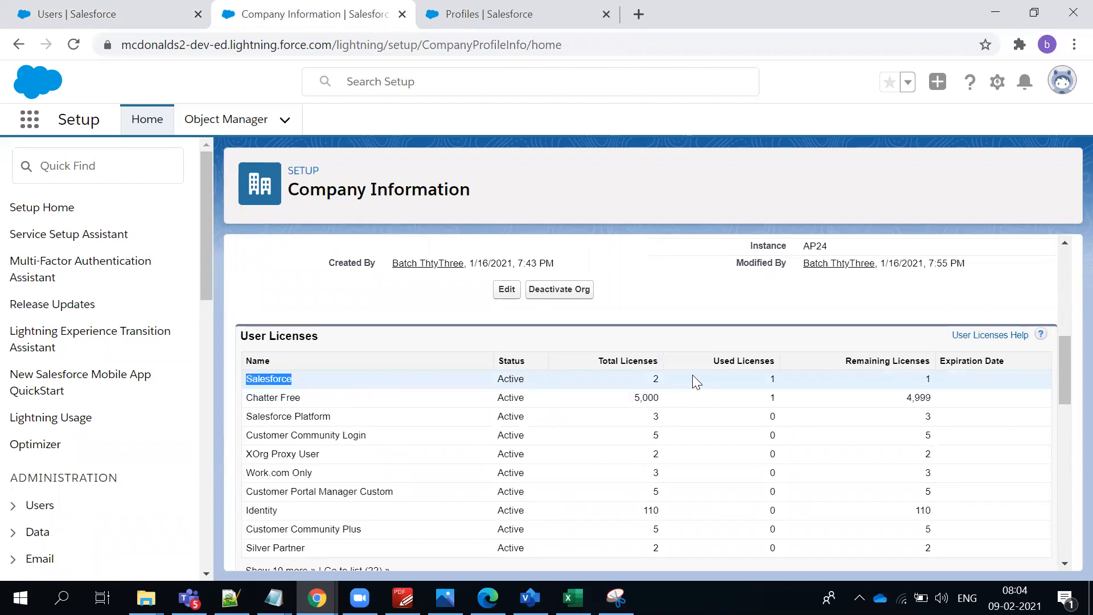
drag(668, 378, 610, 386)
double_click(264, 386)
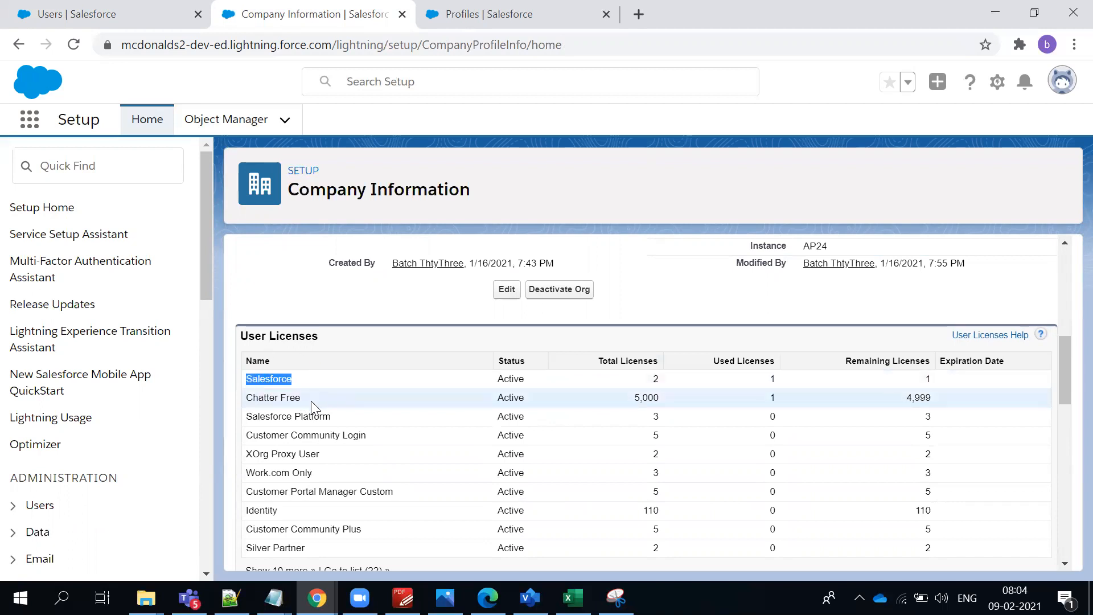
Leave the McD Store Managers profile and open the System Administrator user's detail page from the All Users list.
click(470, 21)
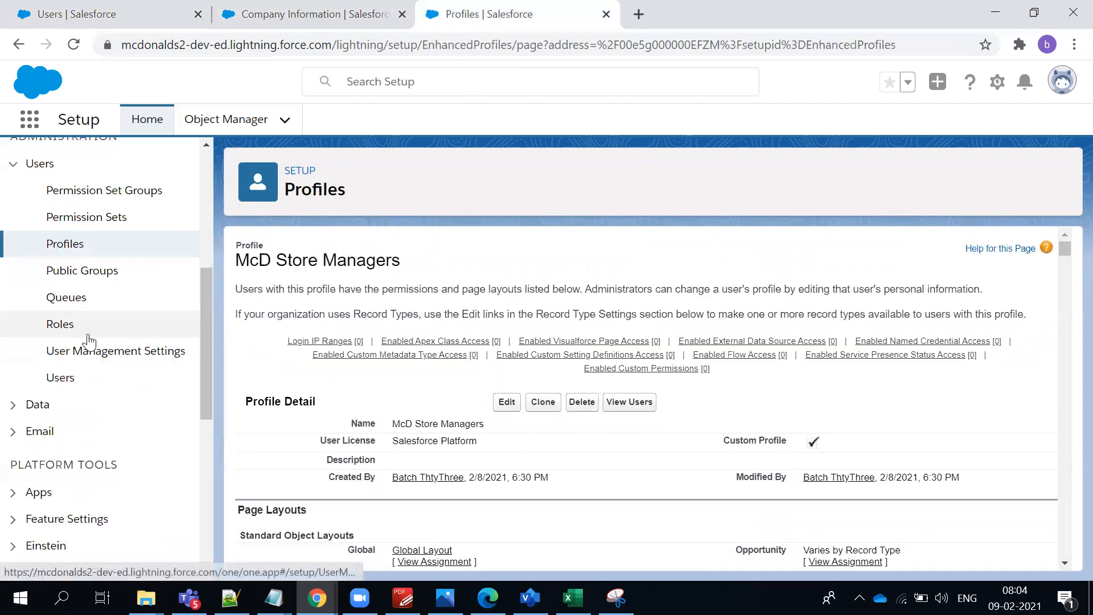
click(66, 378)
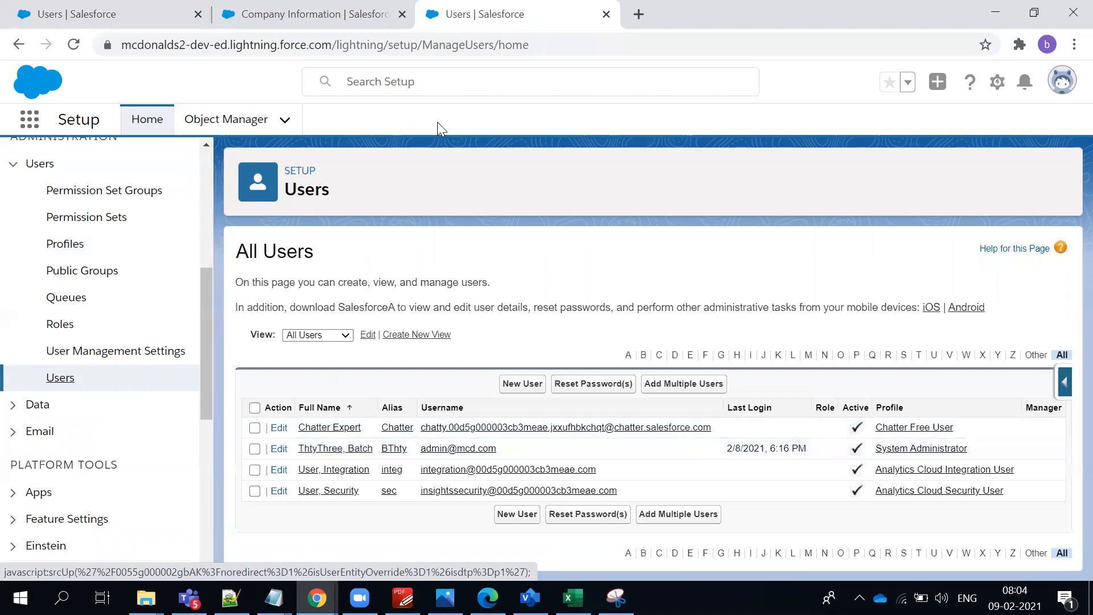
click(322, 449)
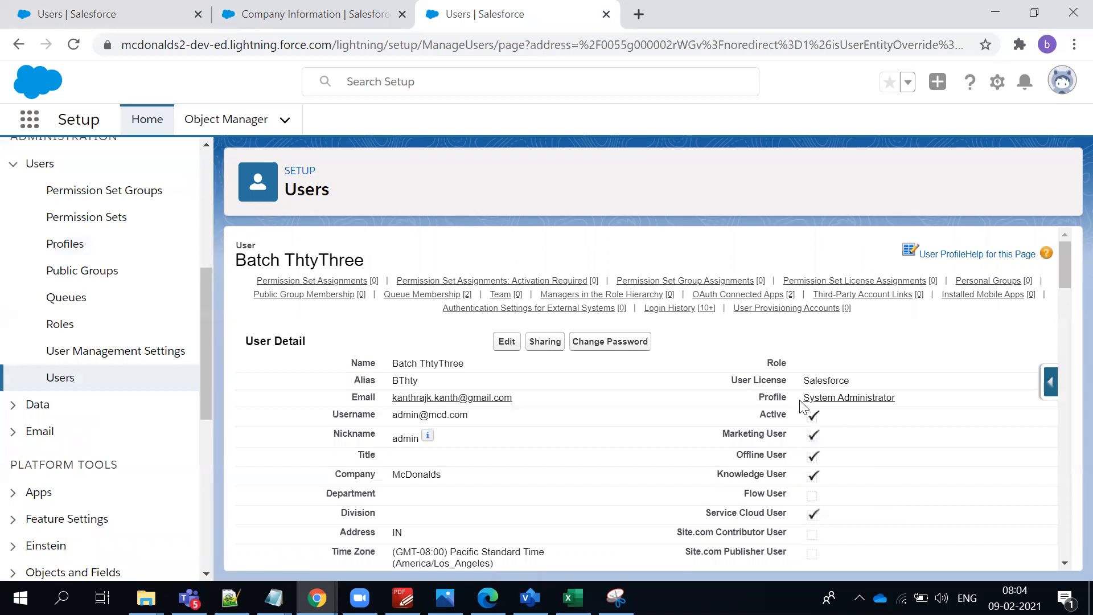
Examine the User License and Profile fields in the System Administrator's user details.
double_click(831, 381)
drag(731, 380, 874, 393)
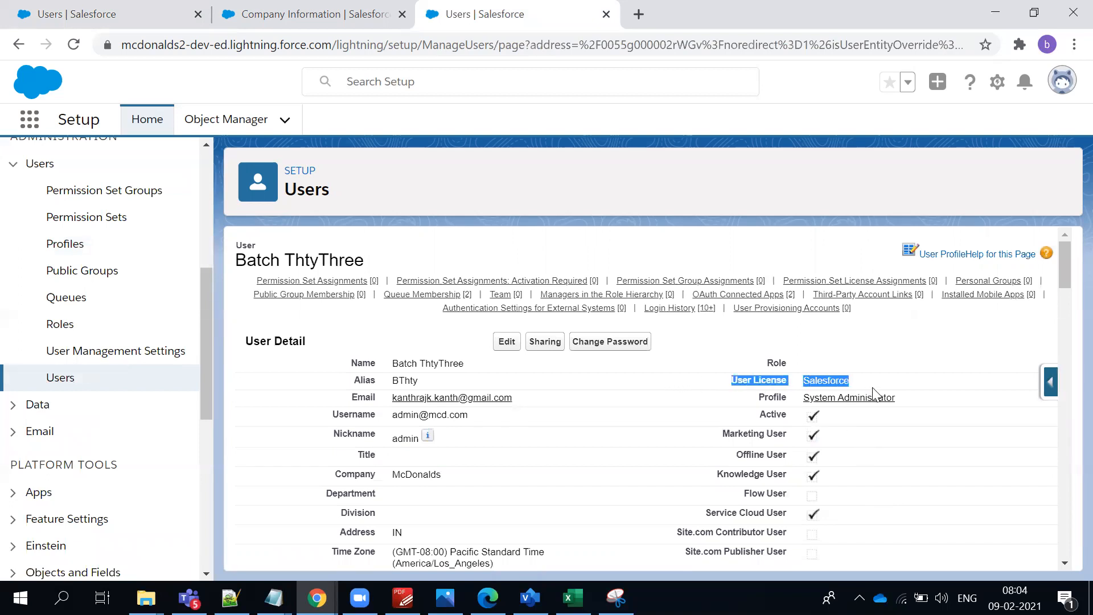
double_click(840, 381)
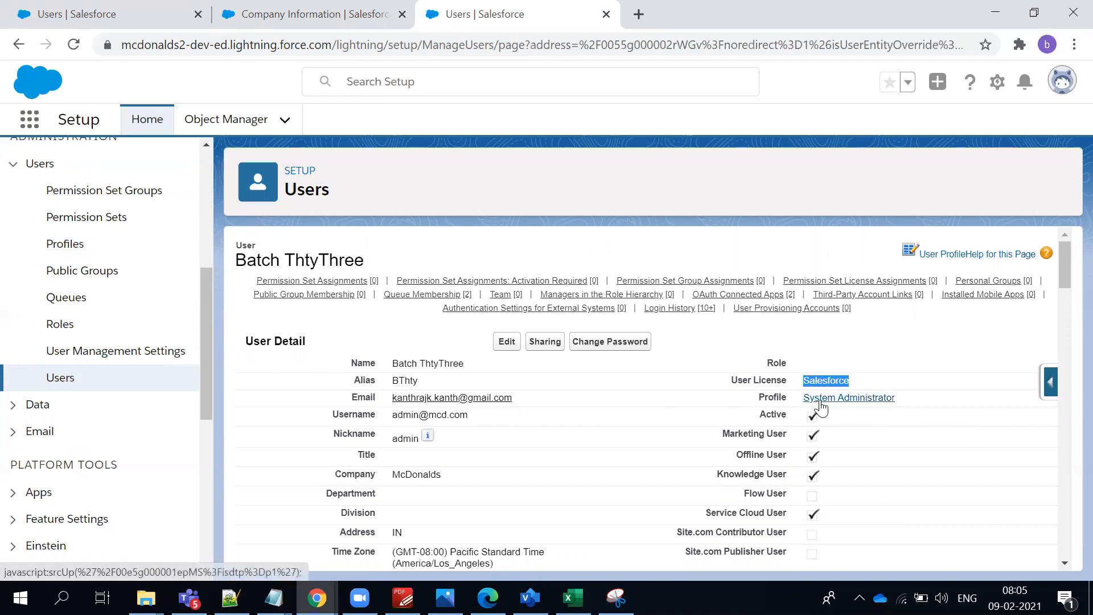
triple_click(778, 385)
drag(760, 396, 947, 395)
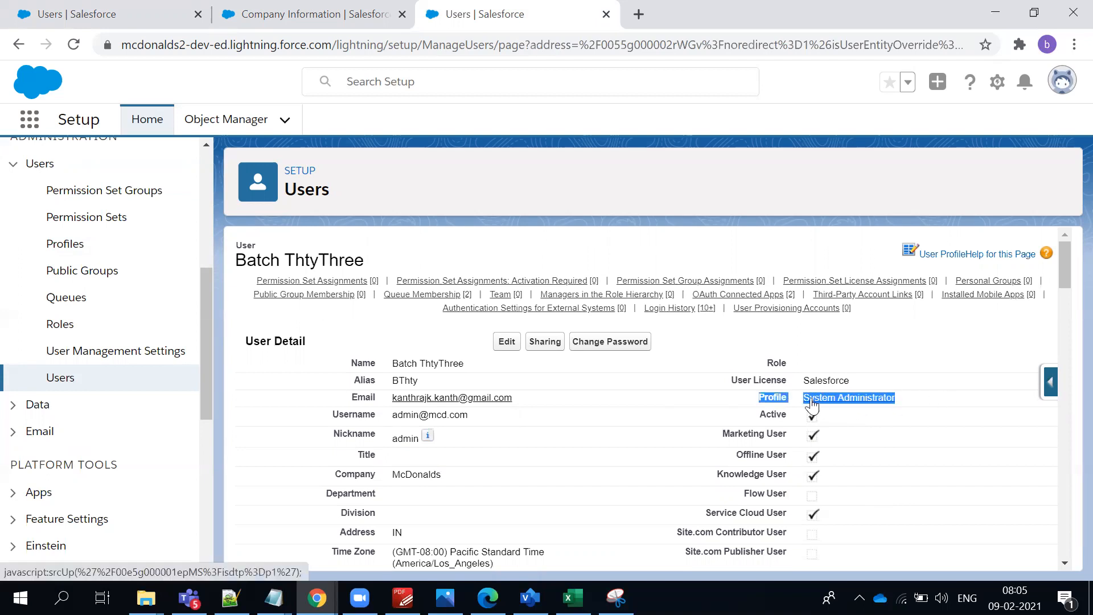
double_click(831, 380)
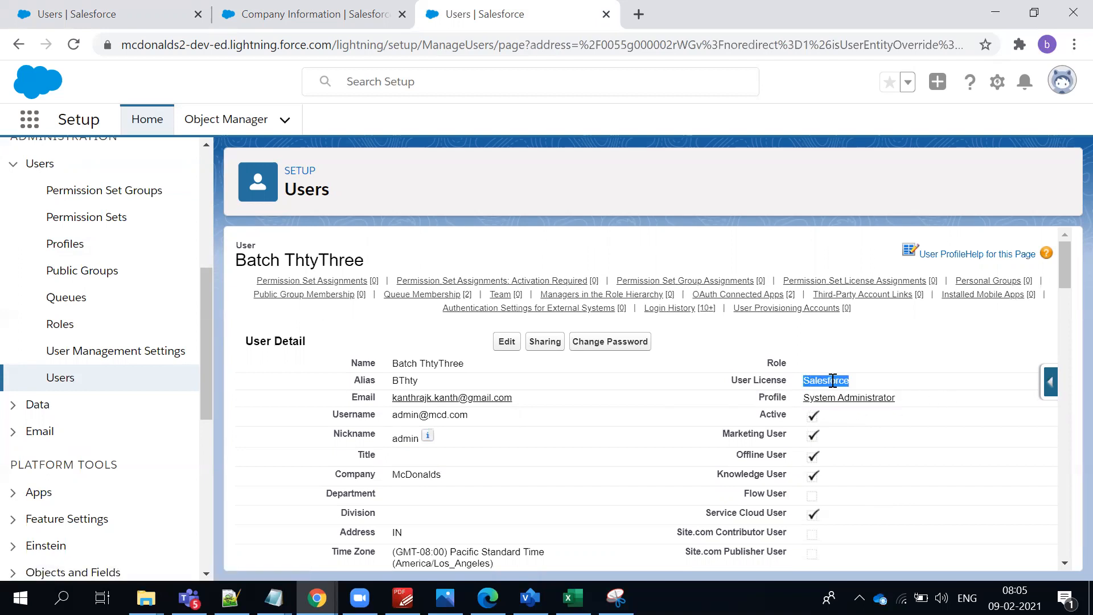
Check the Salesforce license total on the Company Information page and return to the administrator's user details to compare.
click(316, 18)
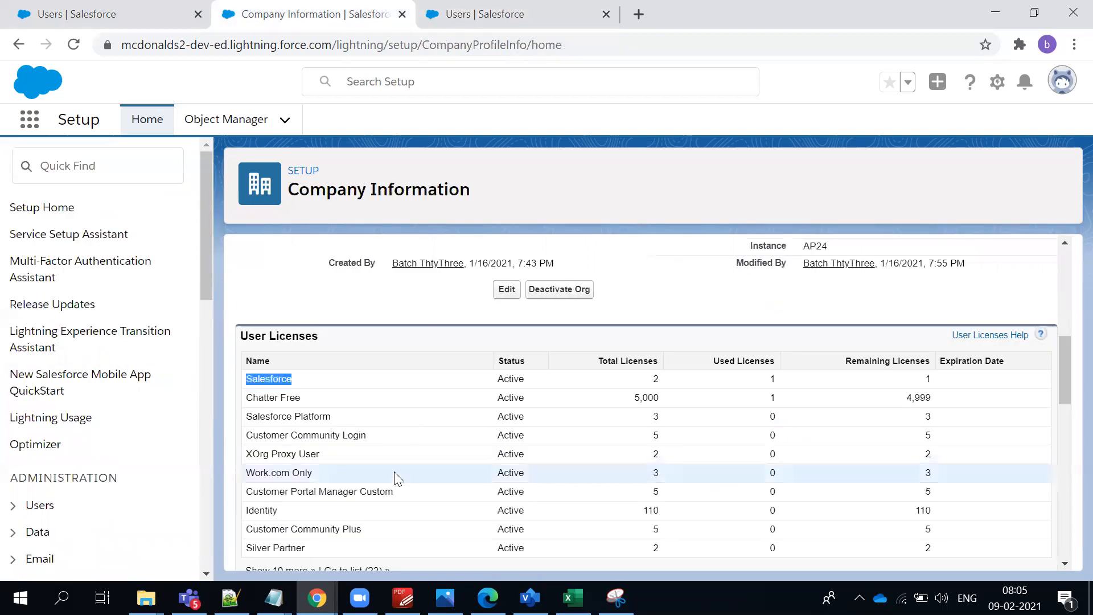
double_click(271, 378)
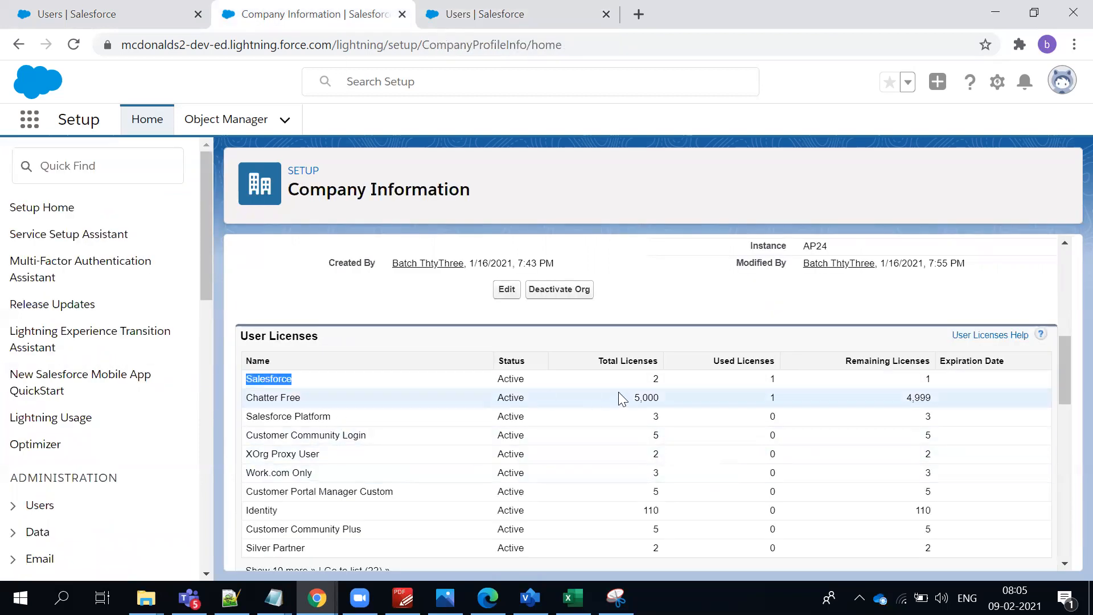
double_click(656, 379)
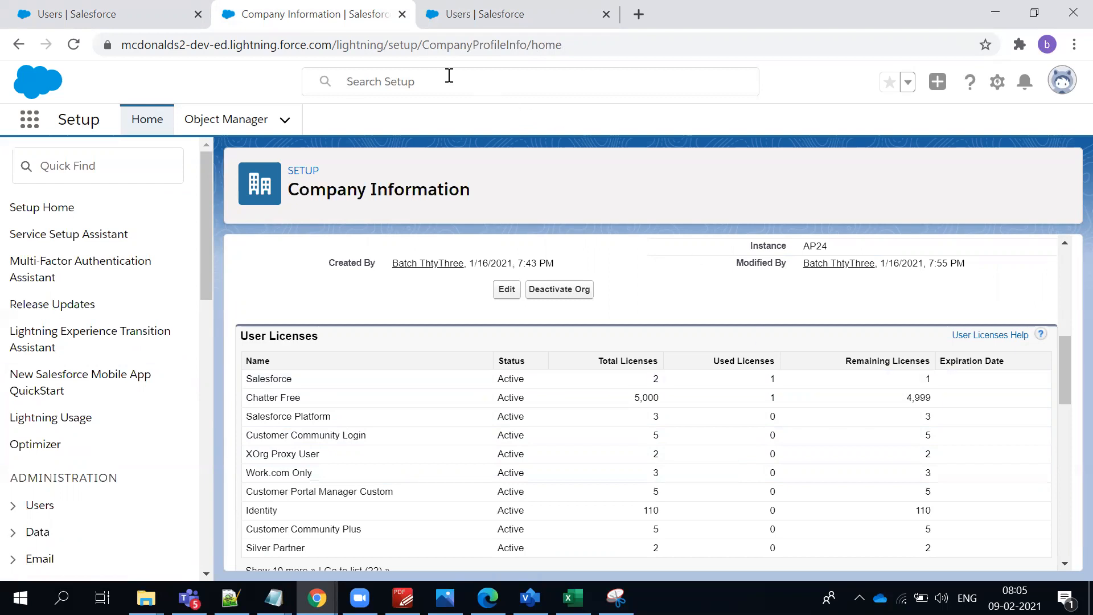
click(478, 14)
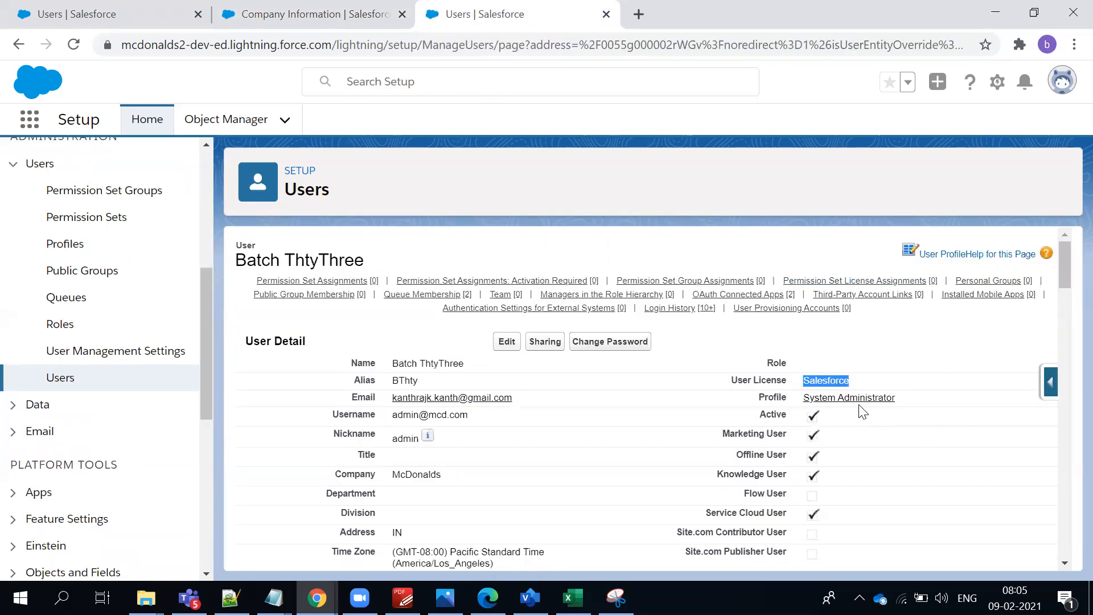
Go back to Company Information and check the number of used Salesforce licenses under User Licenses.
click(345, 12)
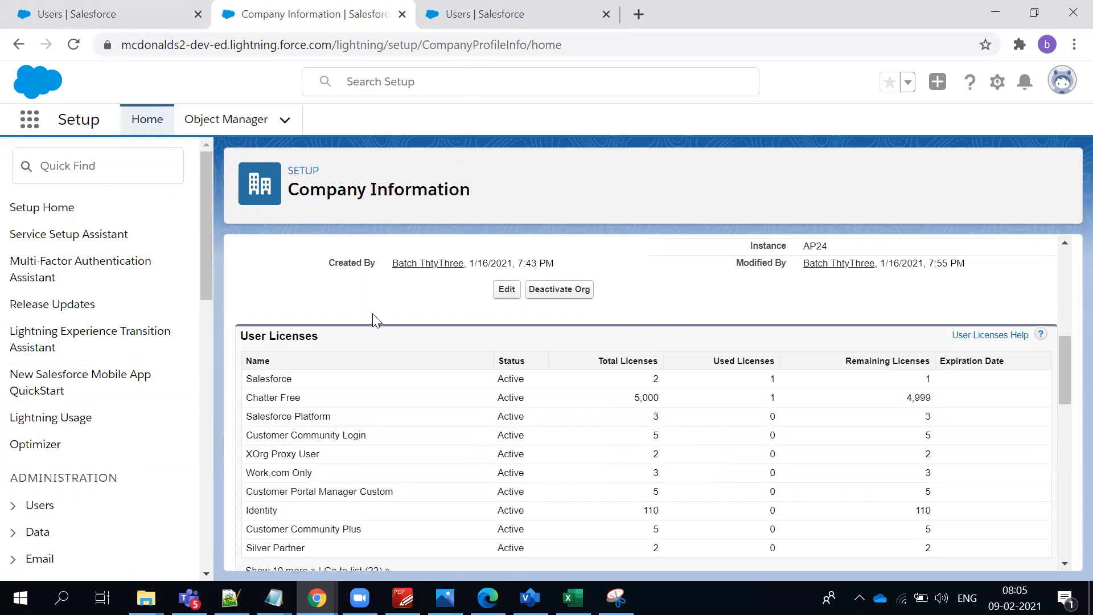
double_click(280, 379)
double_click(772, 380)
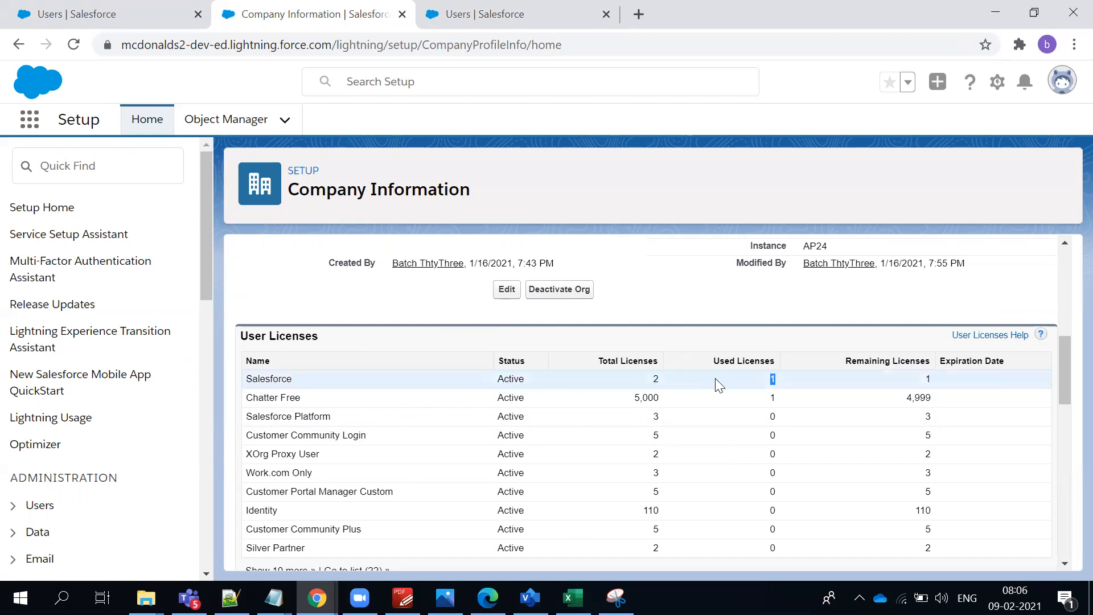
click(842, 323)
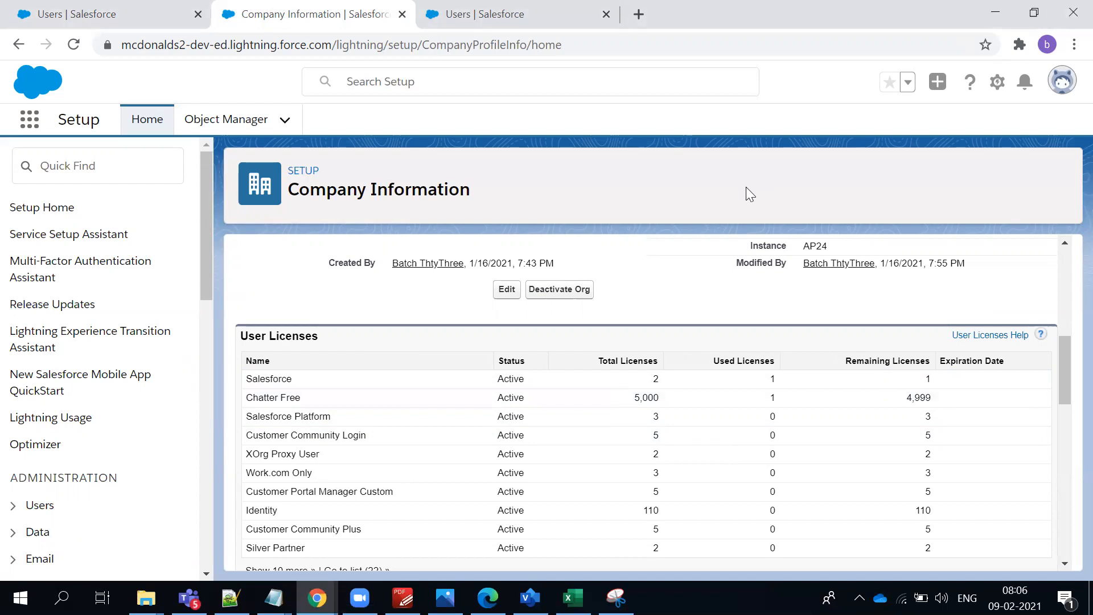
Review the Salesforce license name and its total licenses in the User Licenses table again.
double_click(268, 378)
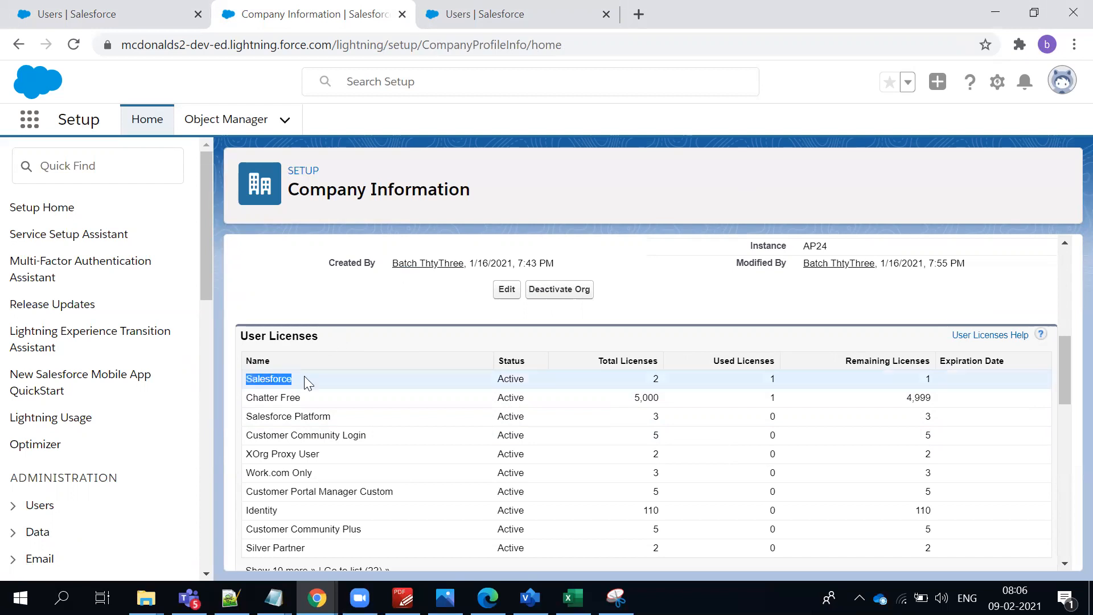
drag(667, 379, 639, 382)
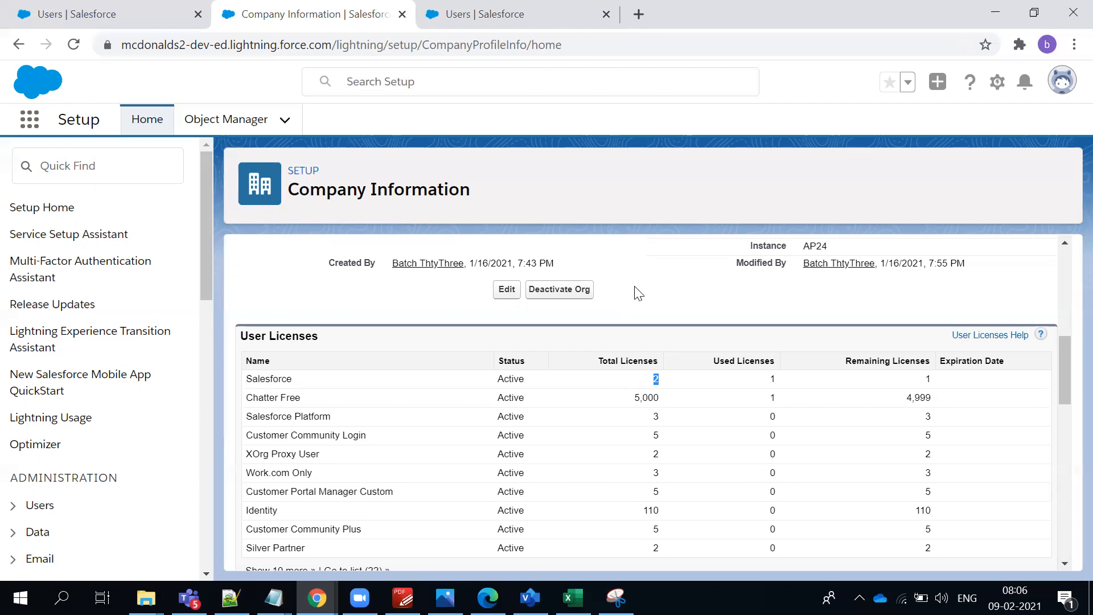
double_click(253, 379)
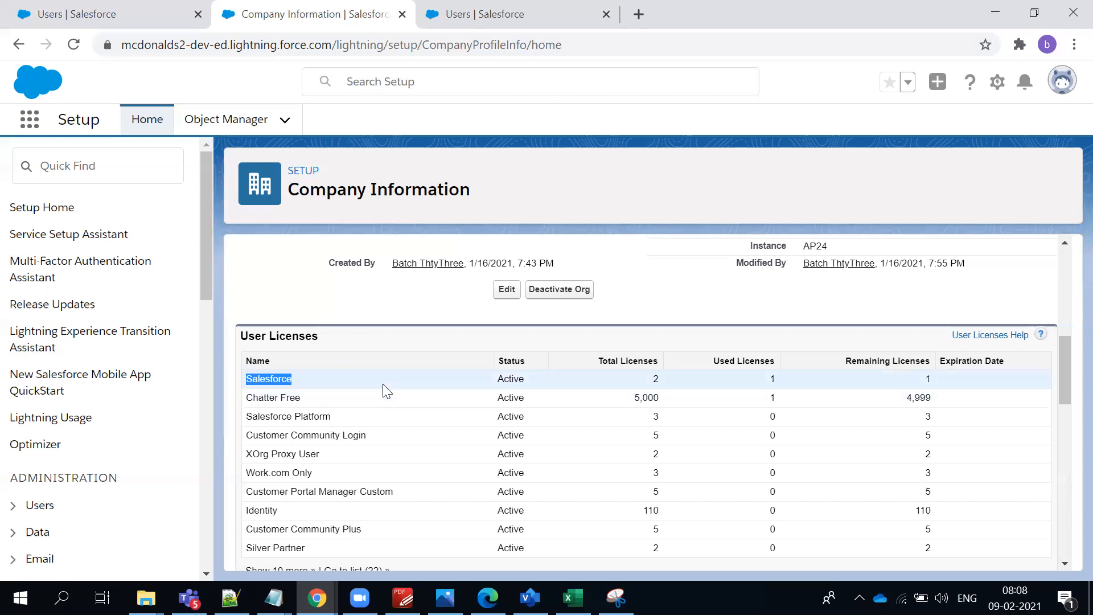
Examine the Salesforce Platform row and its total licenses in the User Licenses table.
double_click(296, 416)
click(296, 416)
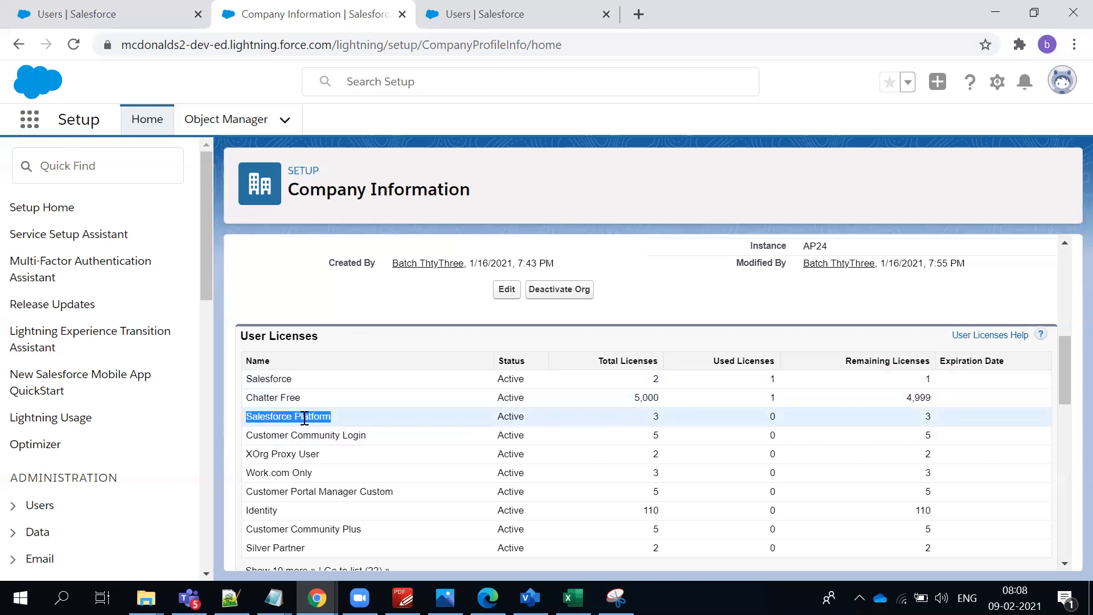
click(338, 412)
drag(326, 416, 245, 417)
click(659, 419)
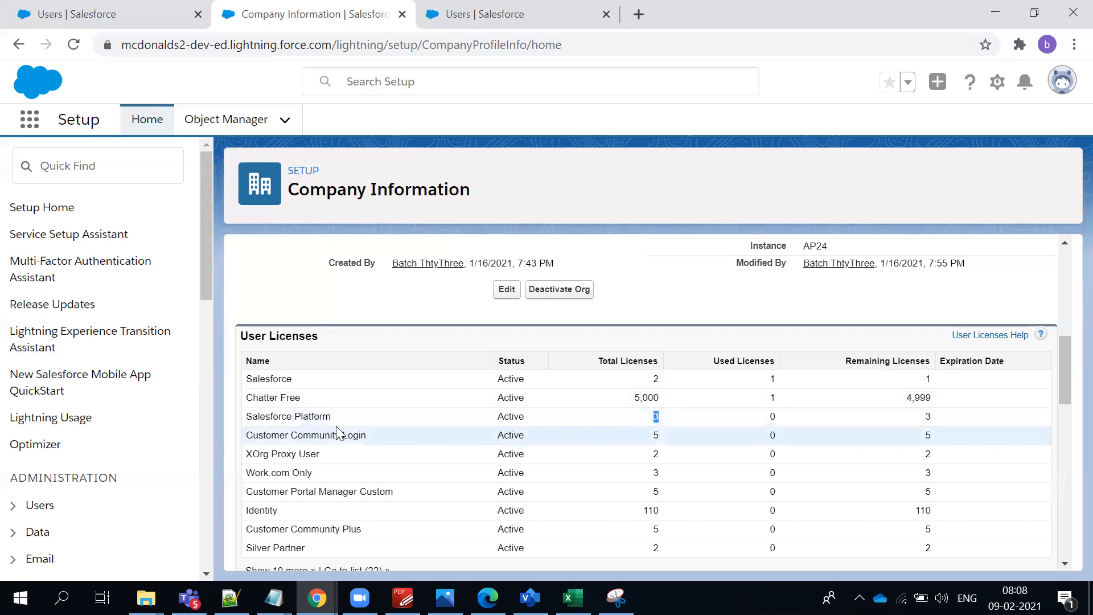
triple_click(321, 420)
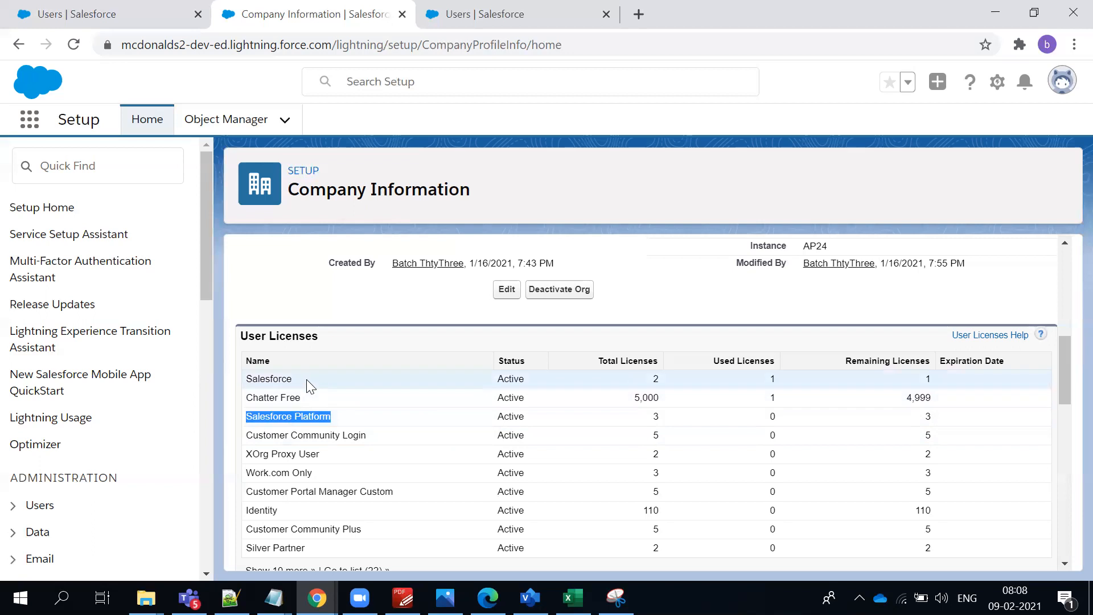
Compare the Salesforce and Salesforce Platform license rows in the User Licenses table.
click(290, 379)
double_click(291, 379)
double_click(295, 416)
click(295, 416)
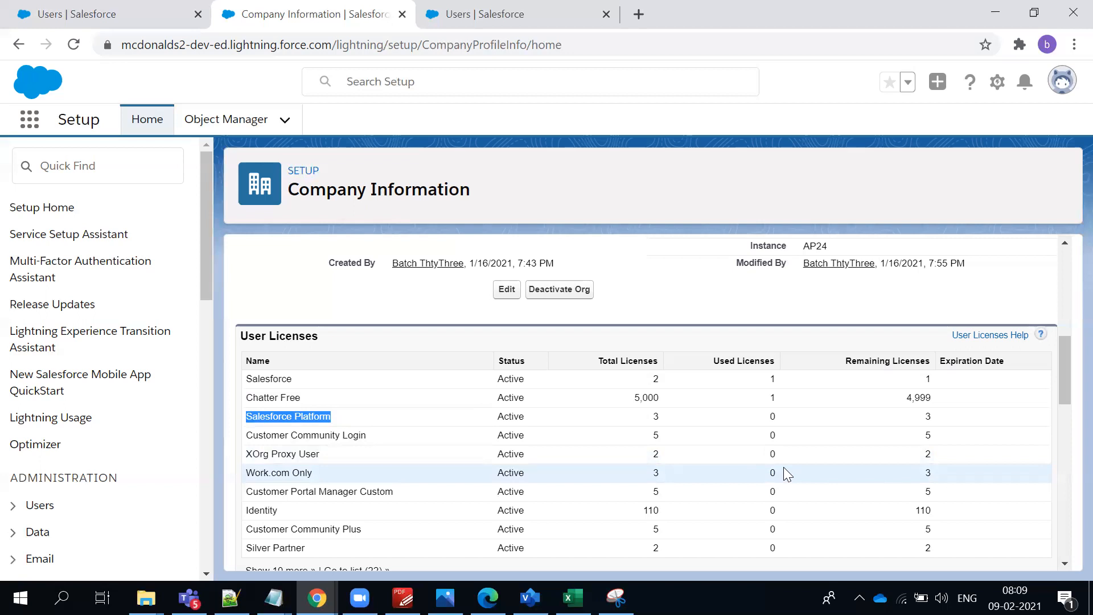
triple_click(297, 416)
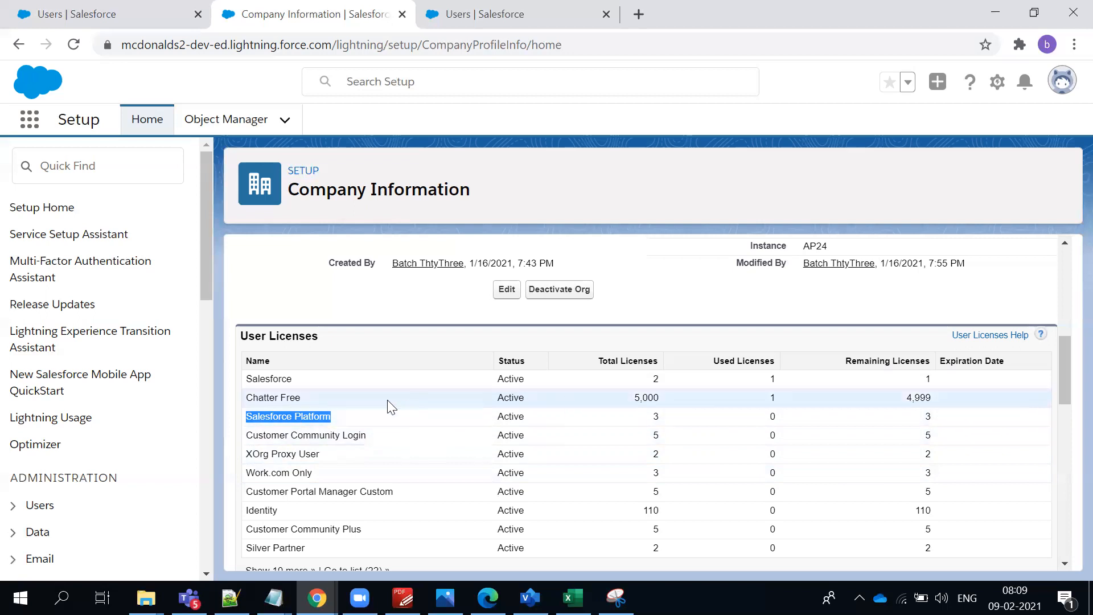
triple_click(314, 415)
click(655, 417)
drag(332, 418, 247, 424)
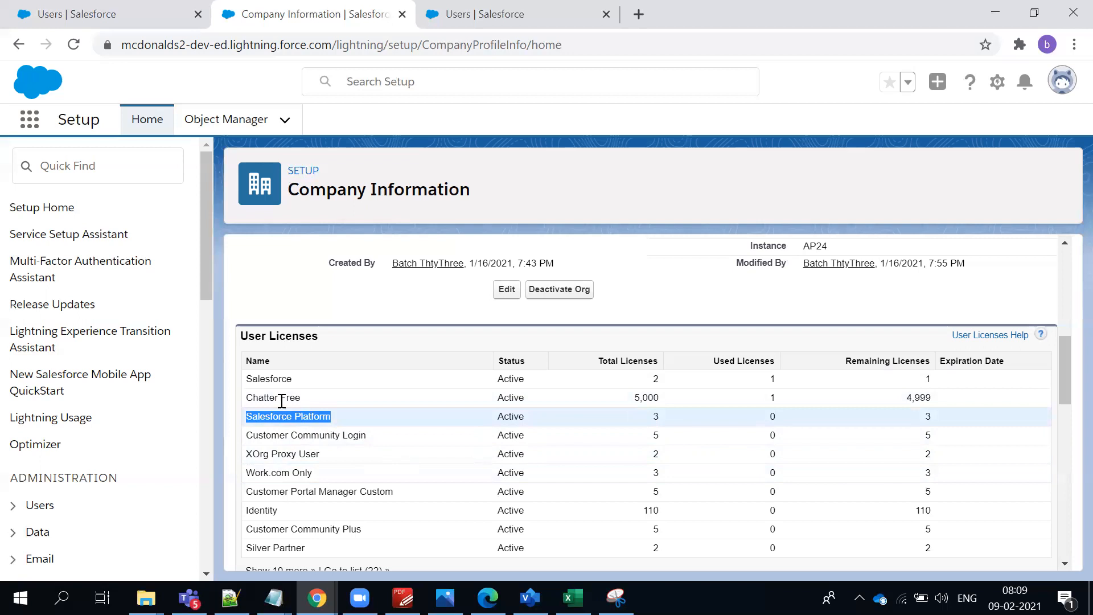
double_click(280, 379)
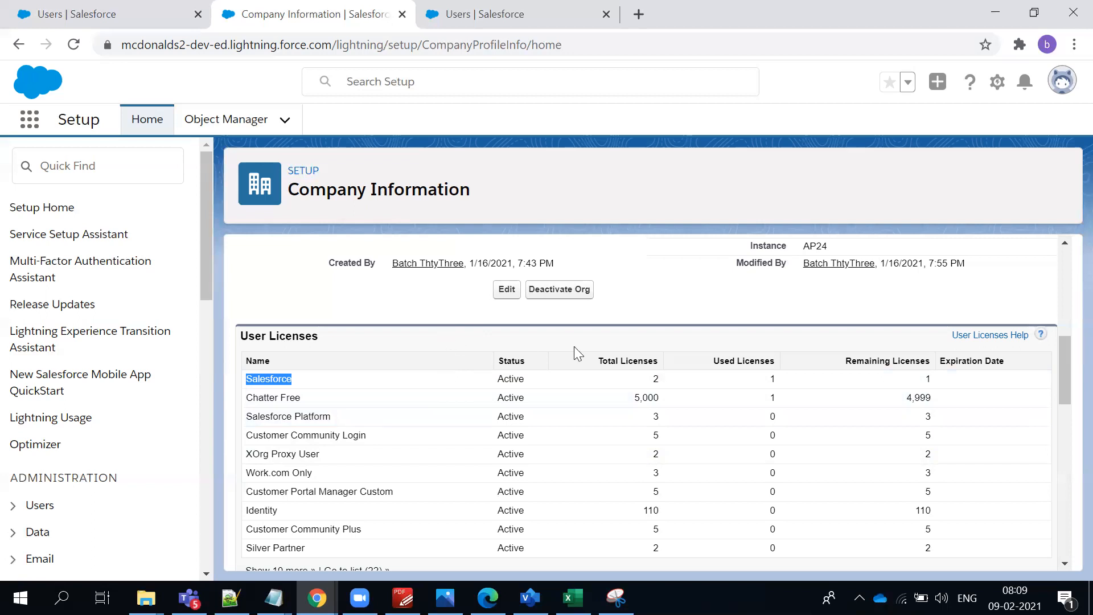
click(694, 335)
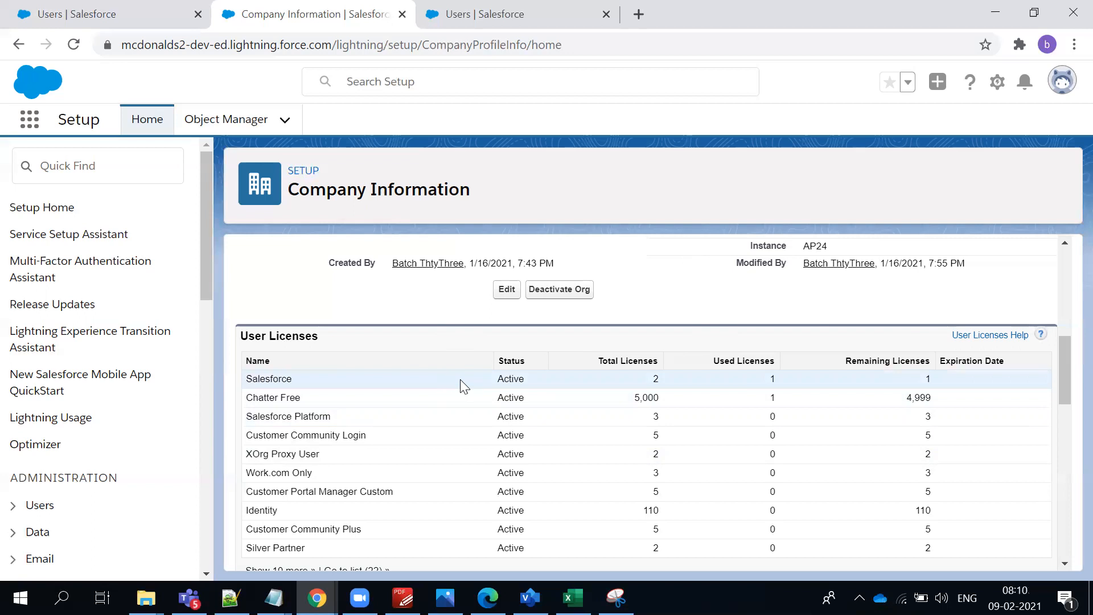
Examine the Salesforce license row and its total licenses in the User Licenses table.
double_click(278, 378)
click(654, 381)
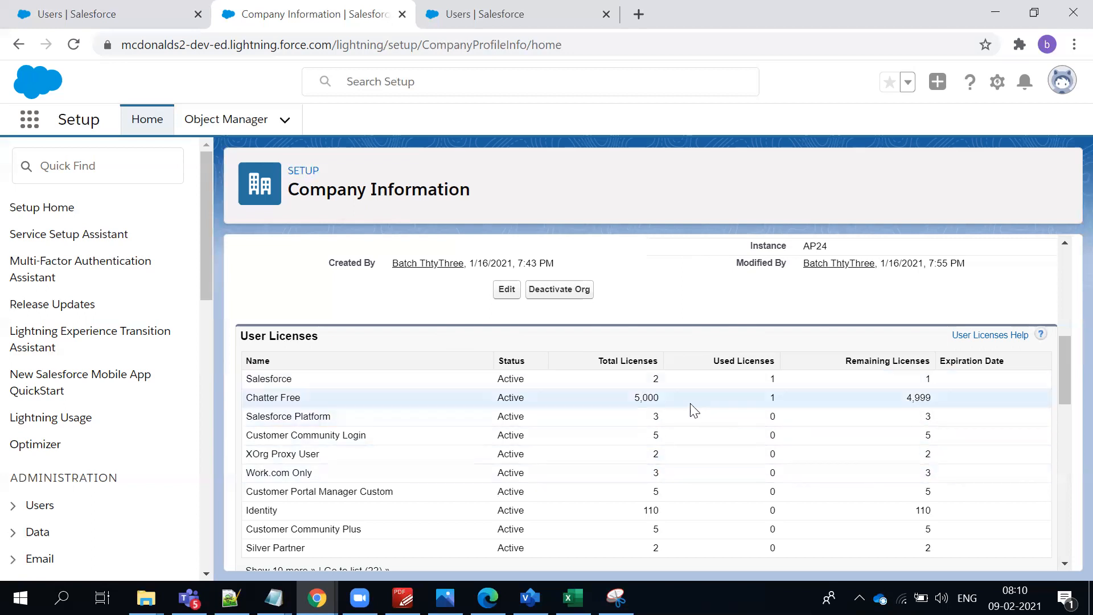
double_click(261, 377)
scroll(614, 284, up, 4)
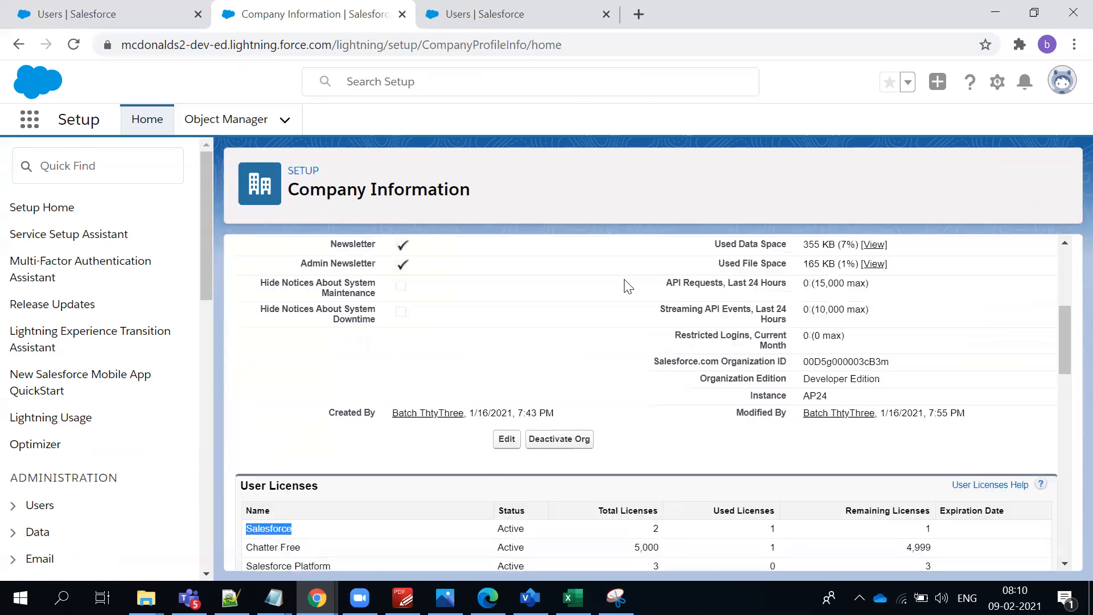
scroll(656, 327, down, 3)
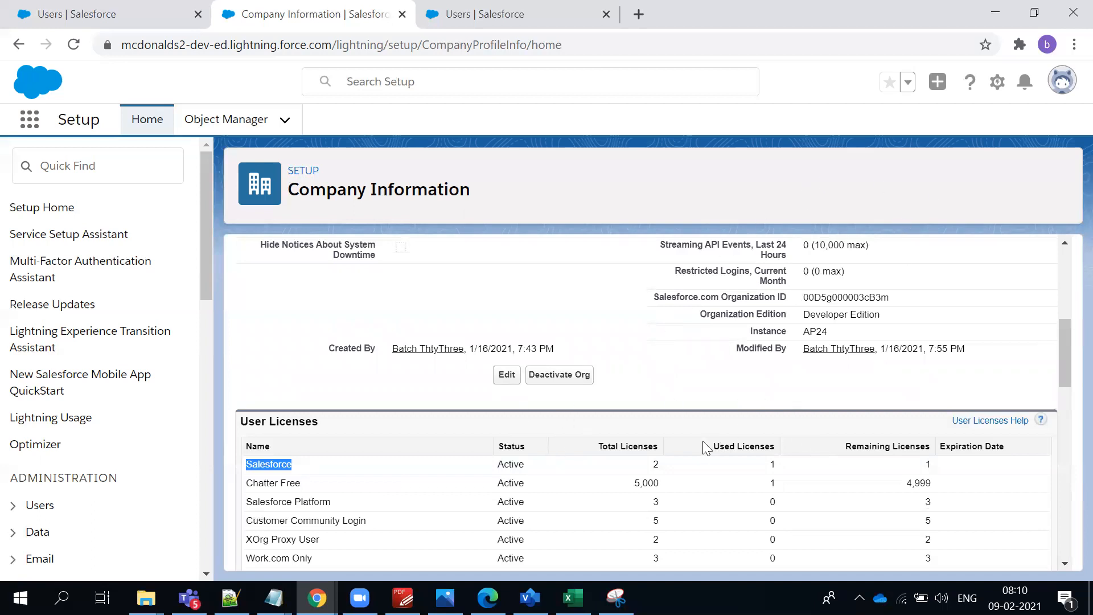
double_click(654, 463)
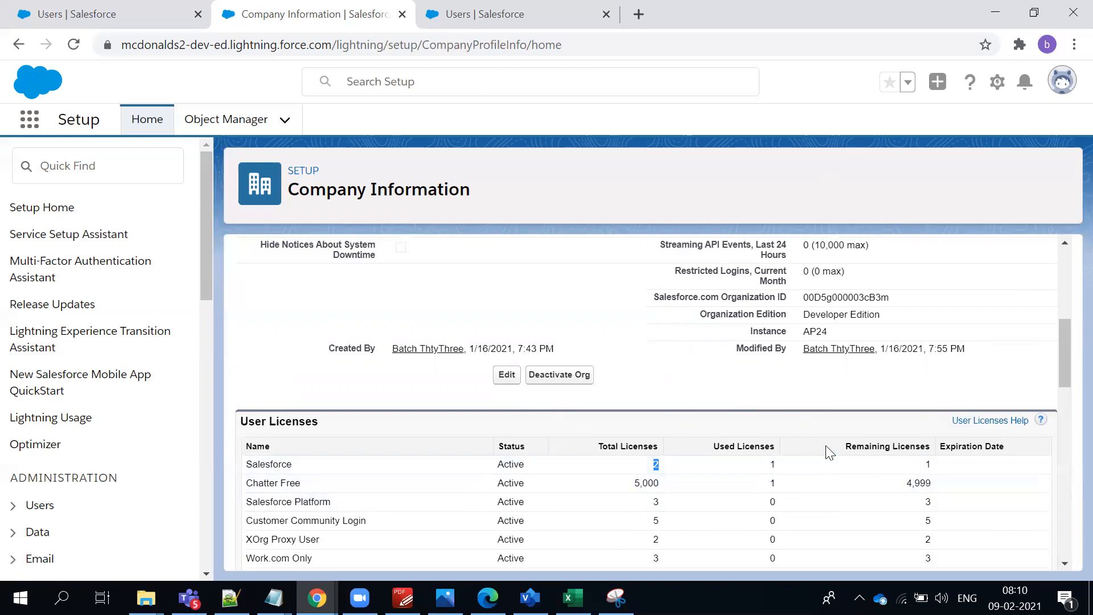
scroll(834, 445, down, 2)
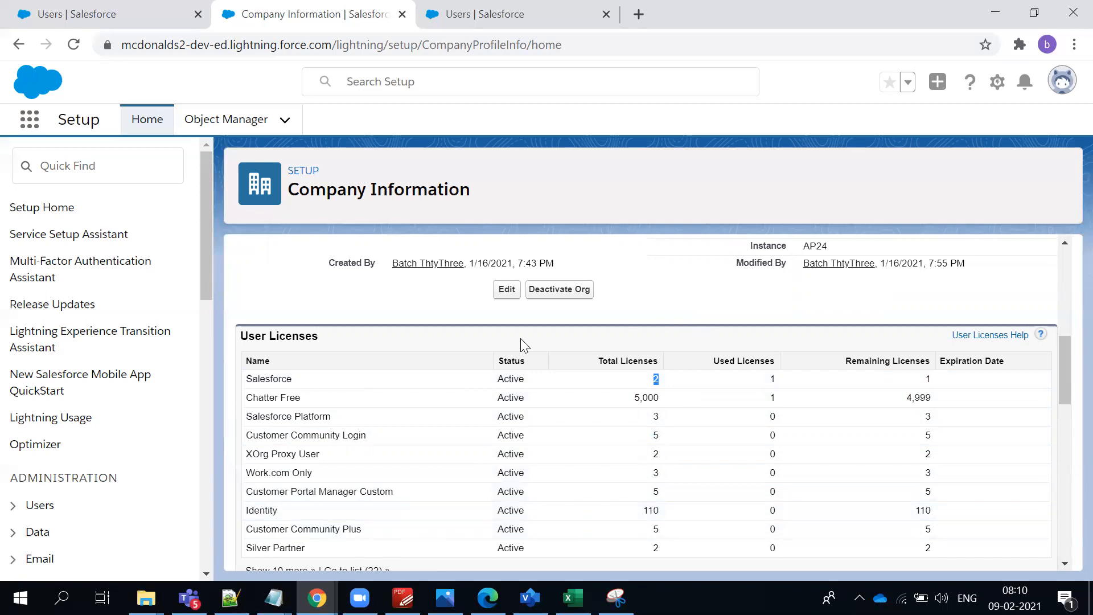
Compare the Salesforce license and its used licenses with the Salesforce Platform license under User Licenses.
double_click(287, 376)
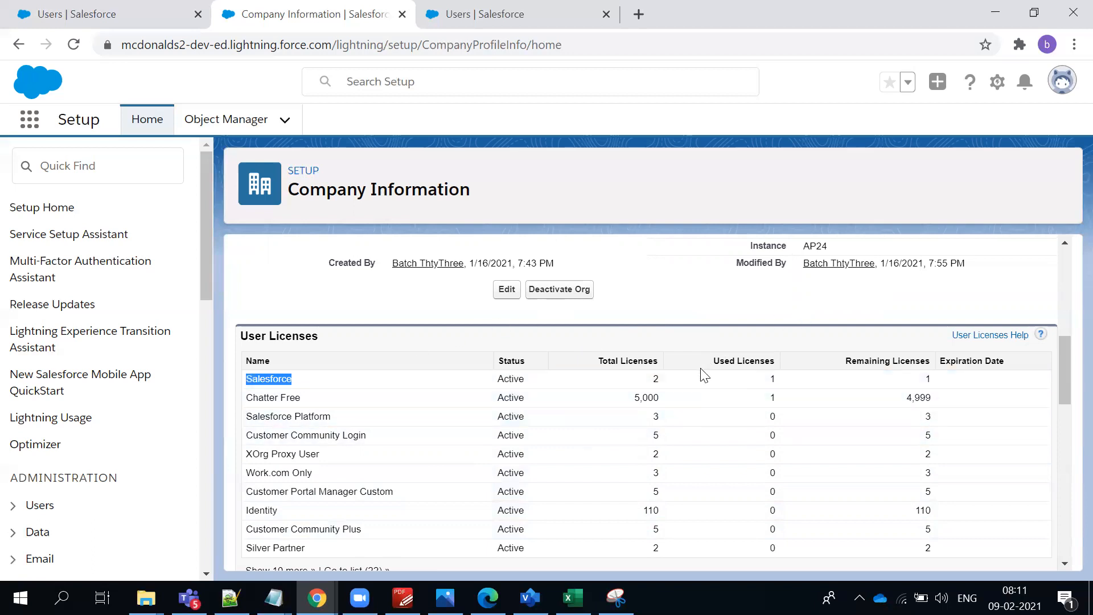
triple_click(319, 419)
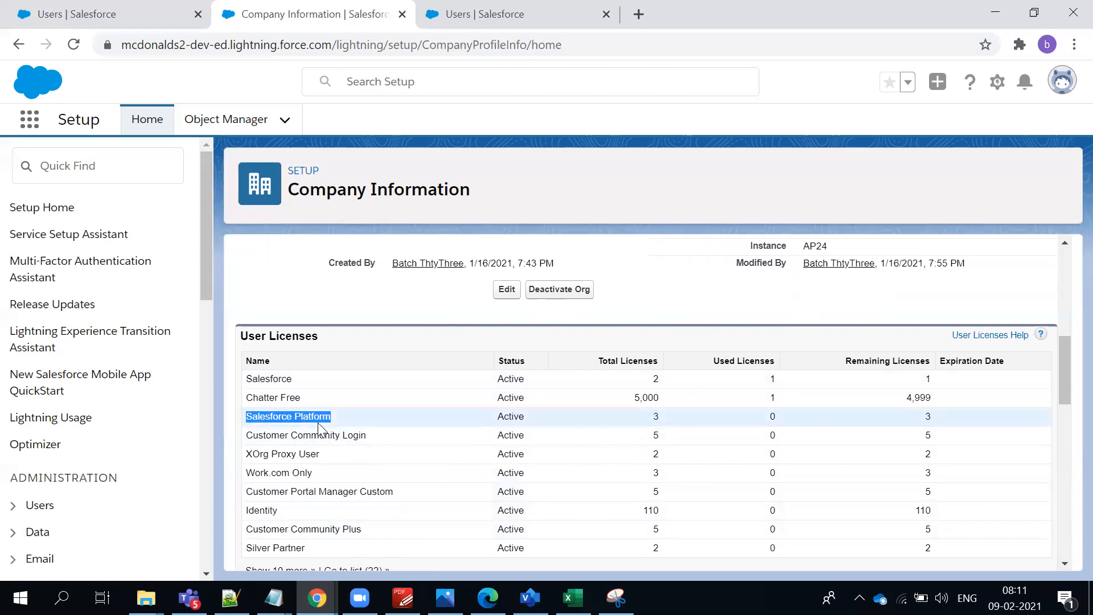
drag(339, 418, 246, 419)
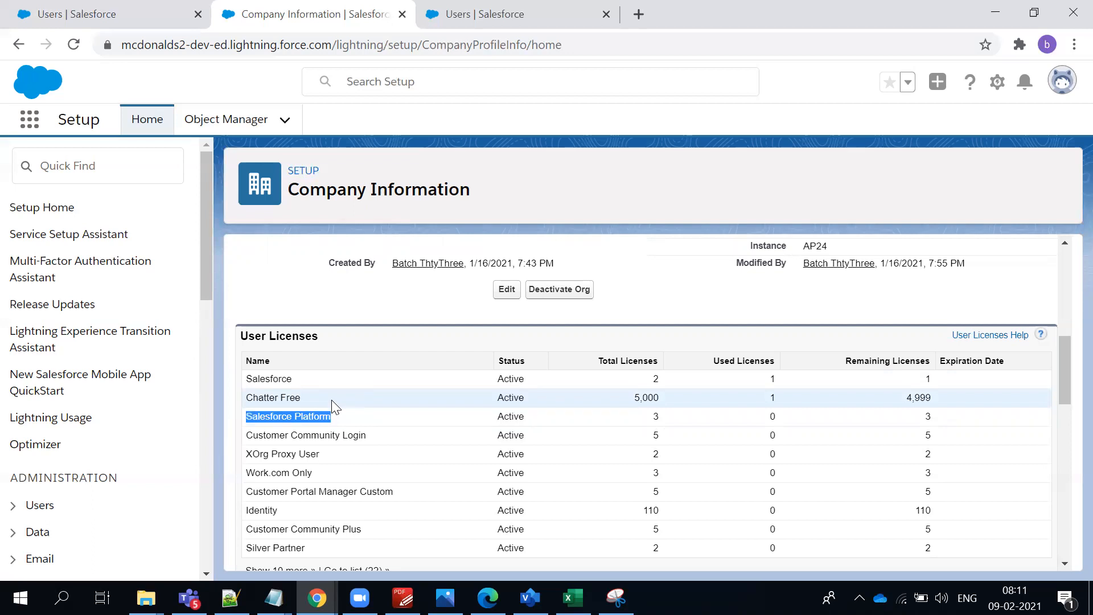
double_click(278, 378)
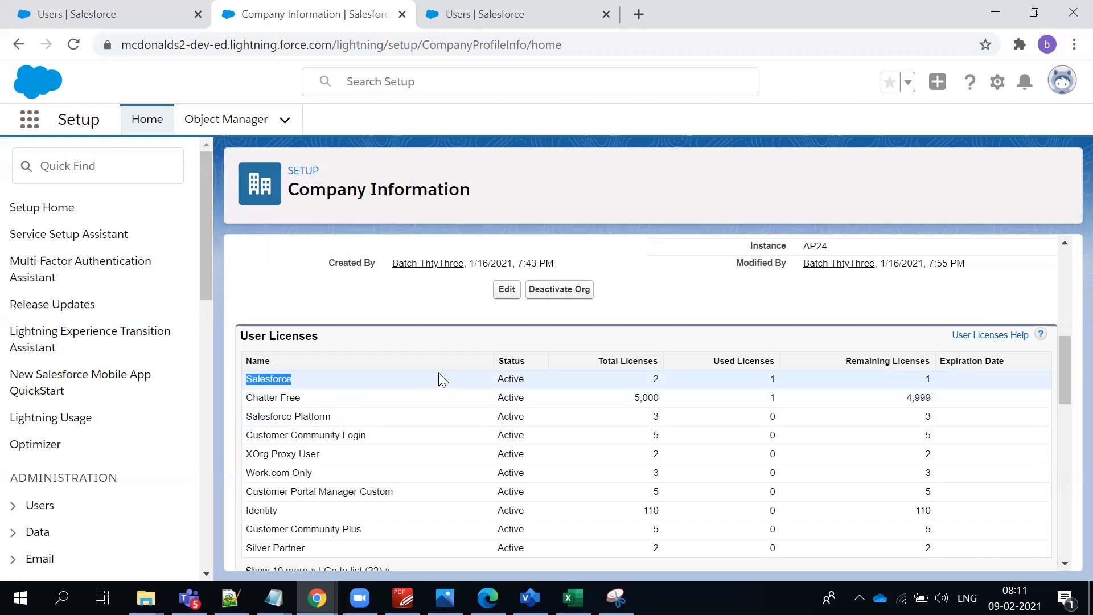
double_click(773, 378)
click(324, 416)
triple_click(324, 416)
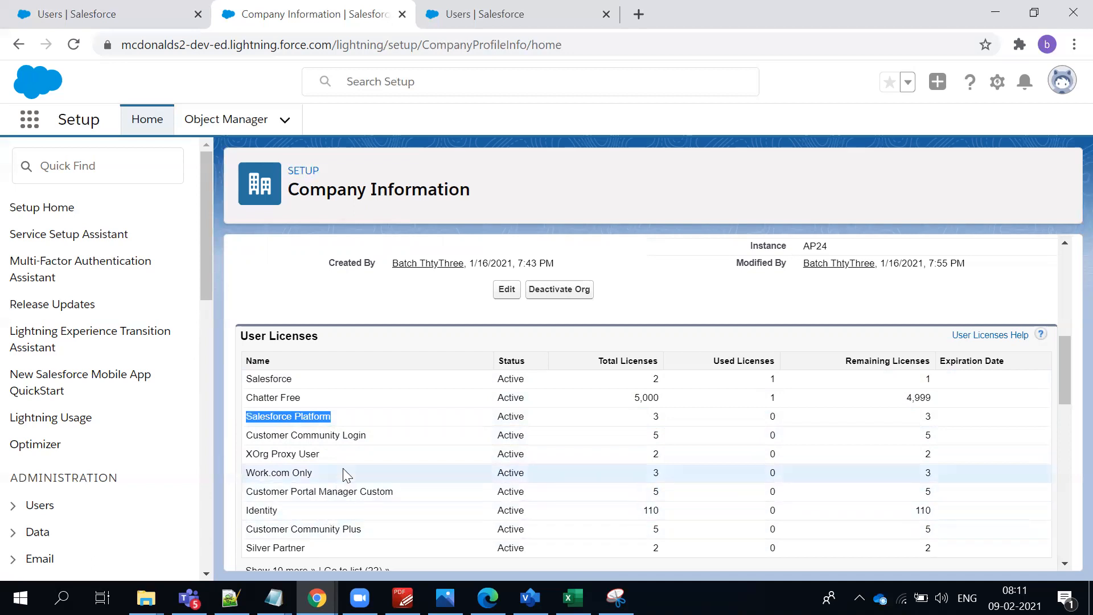
Examine the Customer Community Login license and its total licenses in the User Licenses table.
triple_click(342, 435)
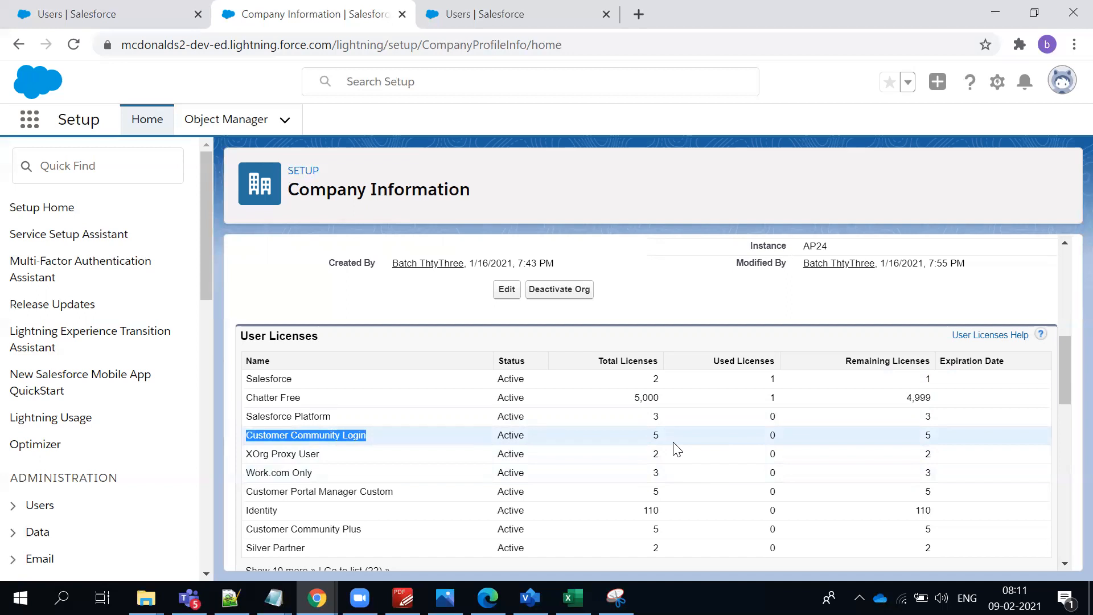
double_click(653, 437)
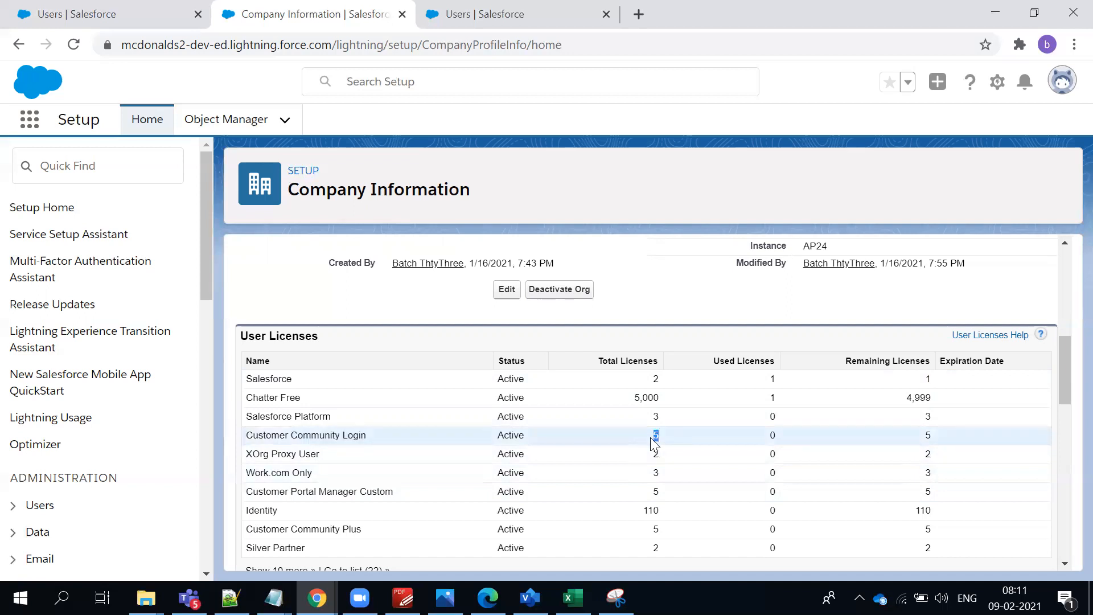
double_click(330, 435)
triple_click(329, 435)
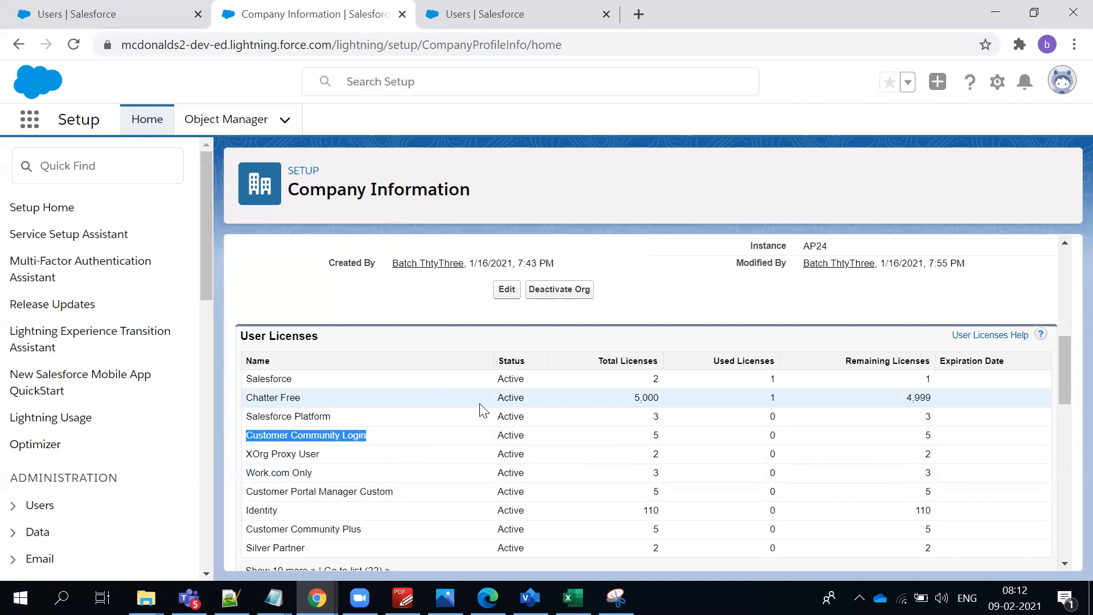
Review the Salesforce and Salesforce Platform license names in the User Licenses table once more.
double_click(286, 379)
click(293, 414)
triple_click(293, 416)
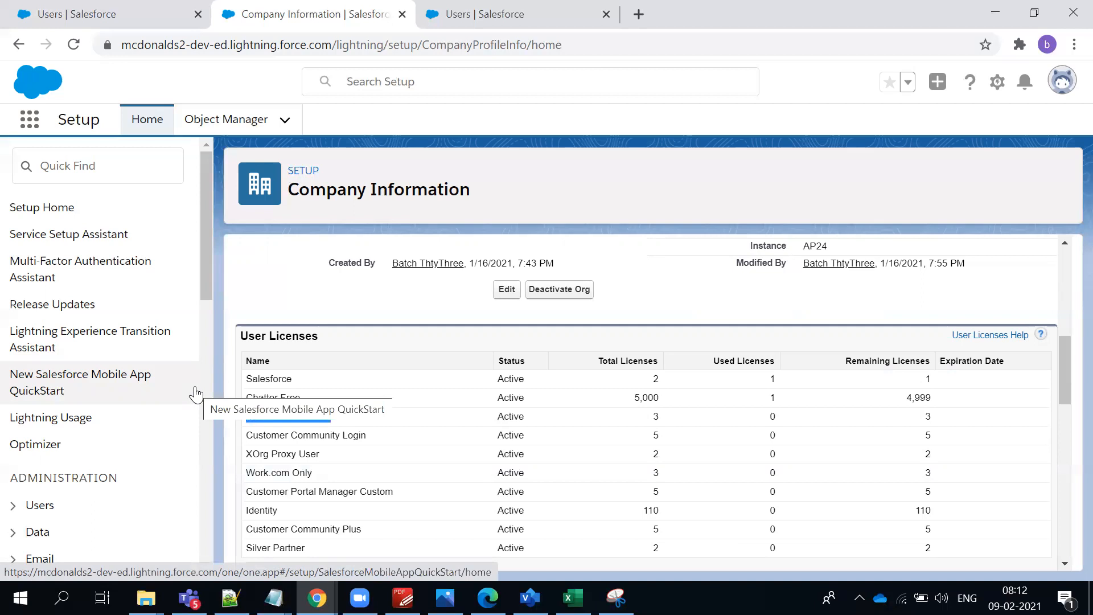
click(639, 310)
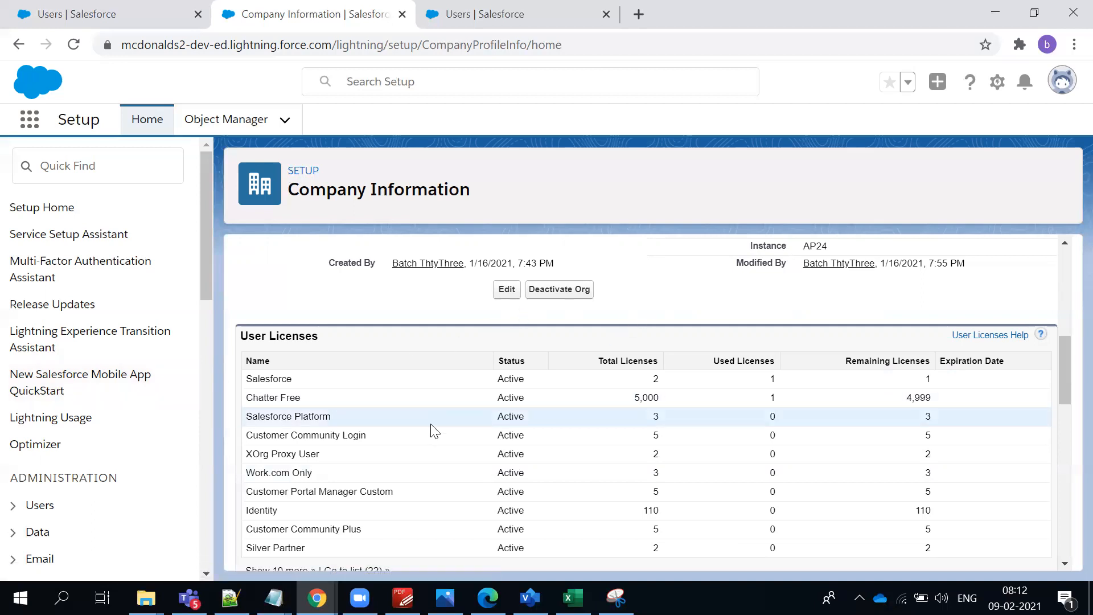
Check the number of used Knowledge User licenses in the Feature Licenses table.
scroll(416, 441, down, 2)
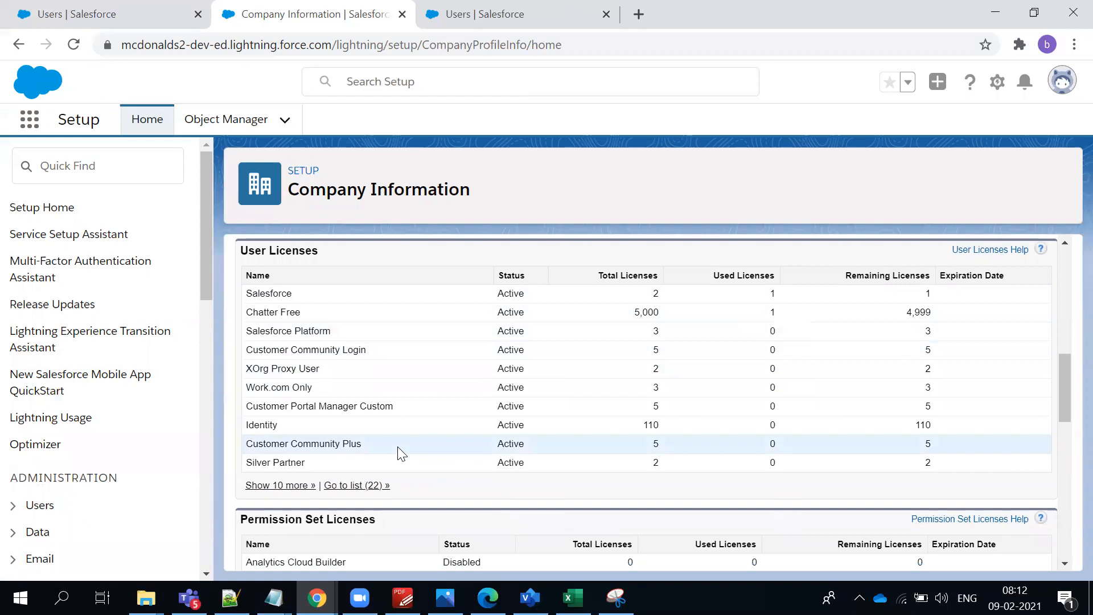
scroll(402, 453, down, 3)
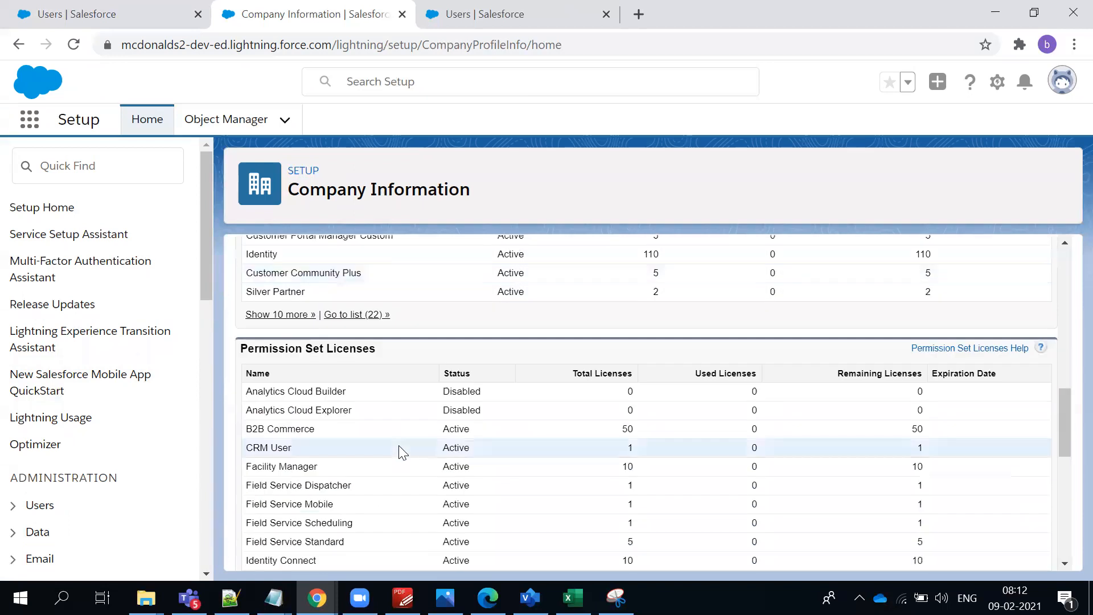
scroll(398, 447, down, 4)
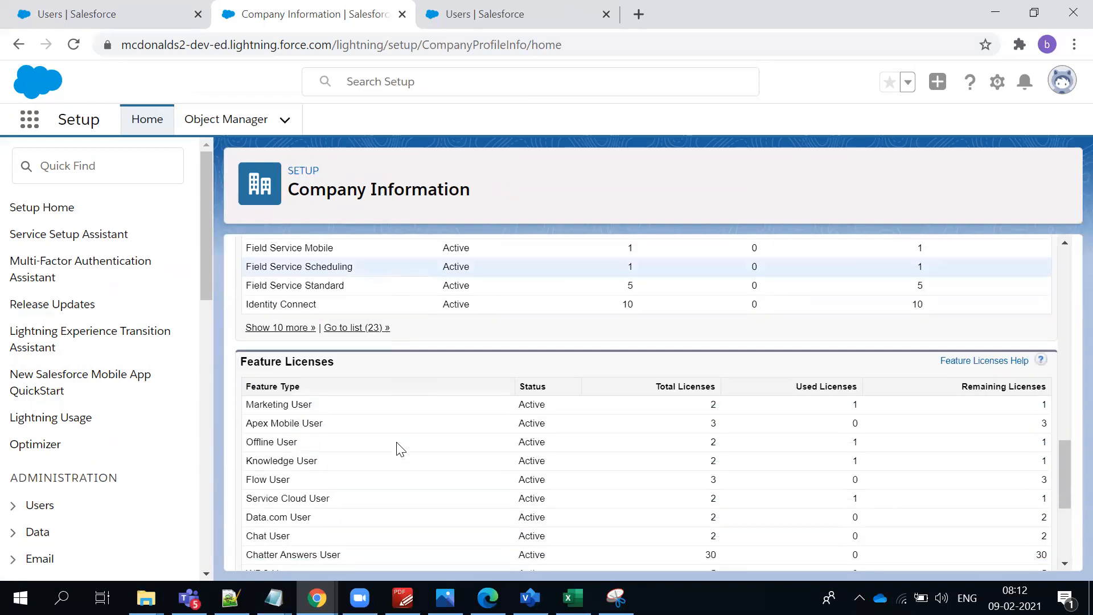
triple_click(285, 459)
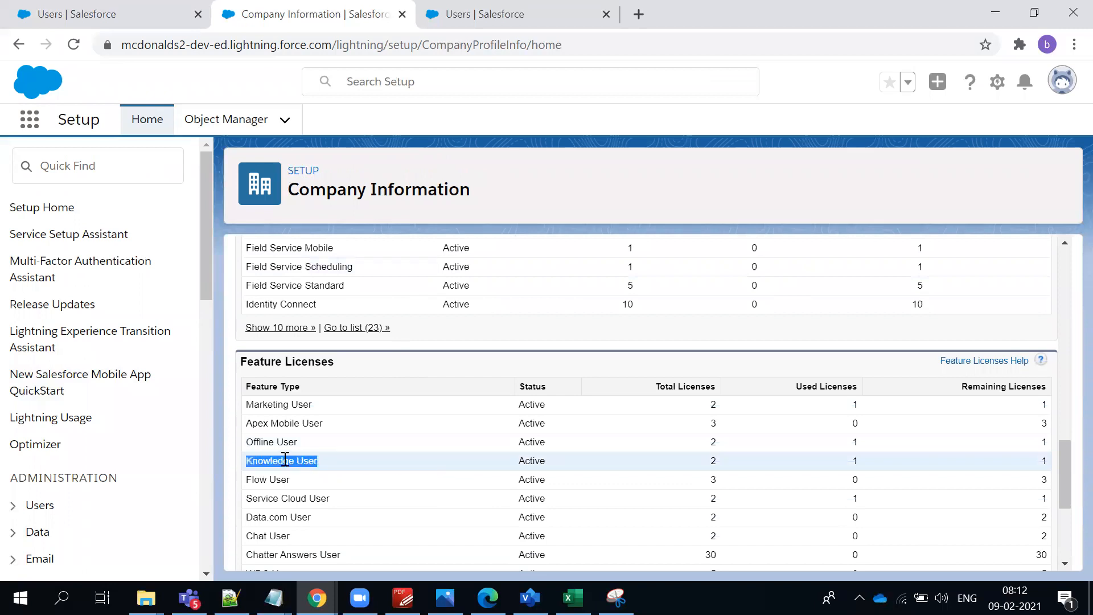
click(855, 464)
Search Setup for "know" and open the Knowledge Settings page.
click(51, 173)
text(kno)
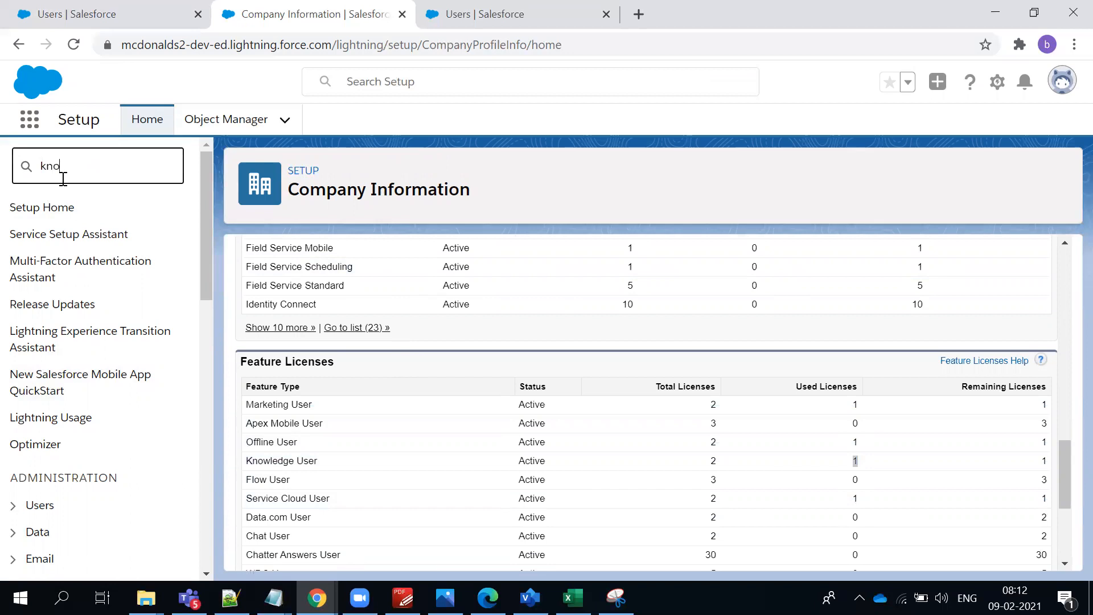
text(w)
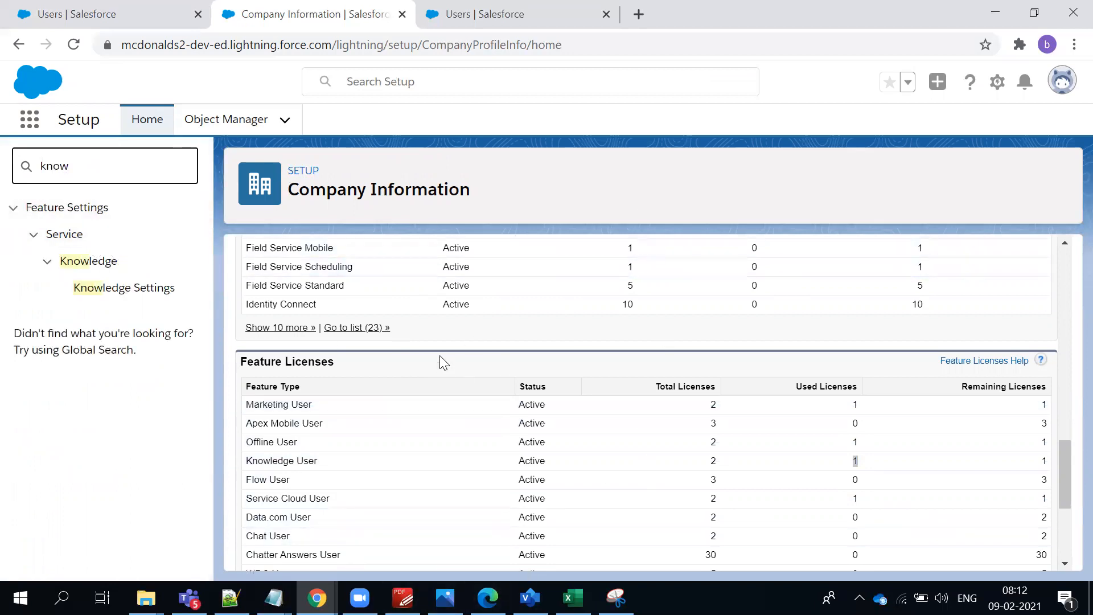
click(129, 297)
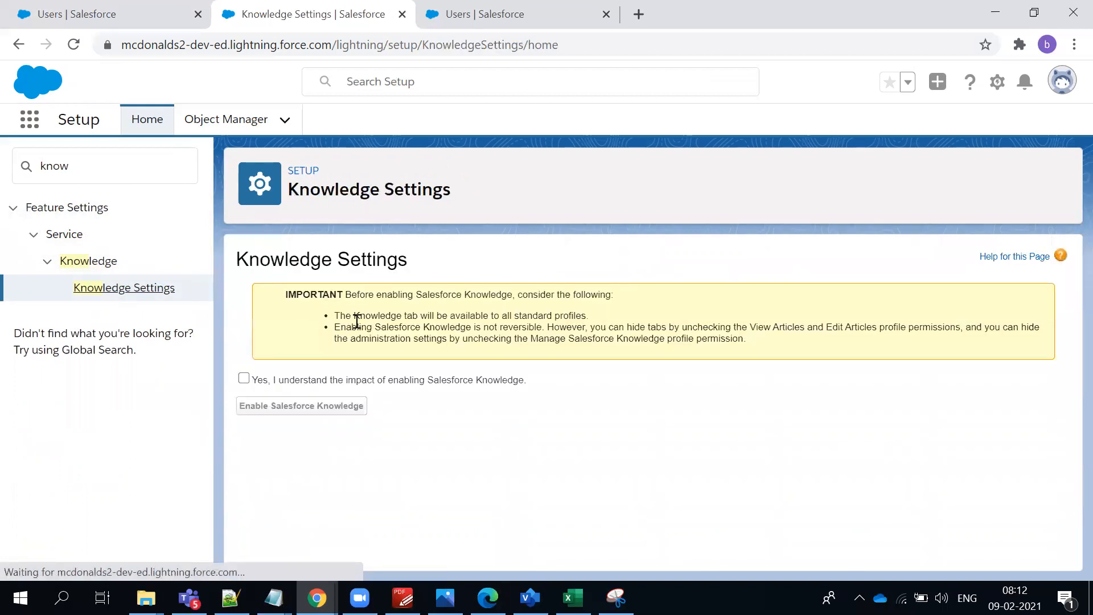
Acknowledge the impact of enabling Salesforce Knowledge and read the notes on reversibility and hiding tabs through profile permissions.
click(244, 379)
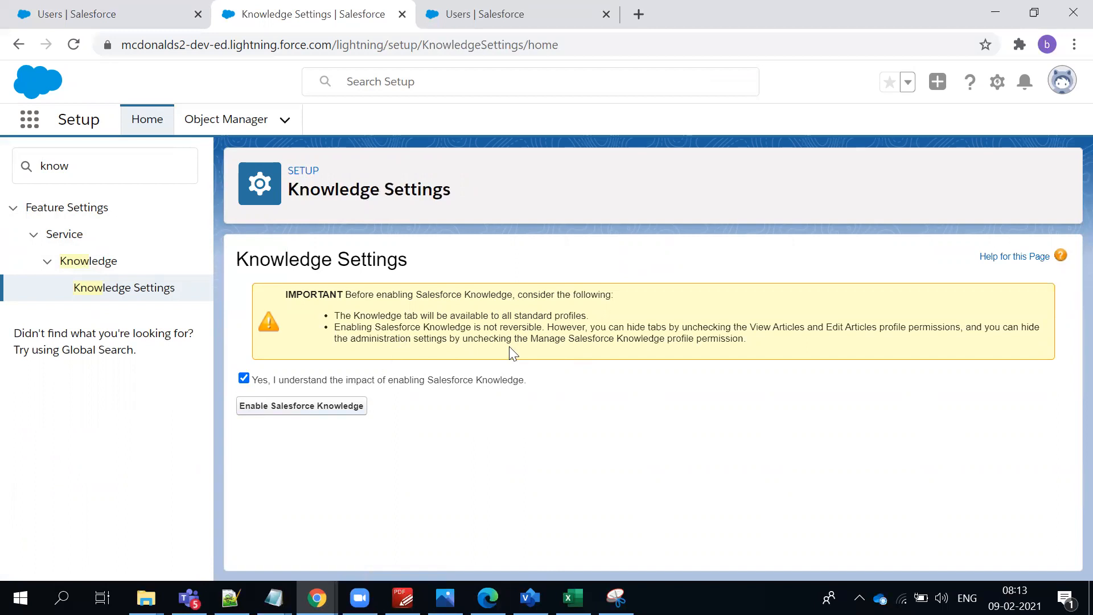
drag(375, 328, 523, 341)
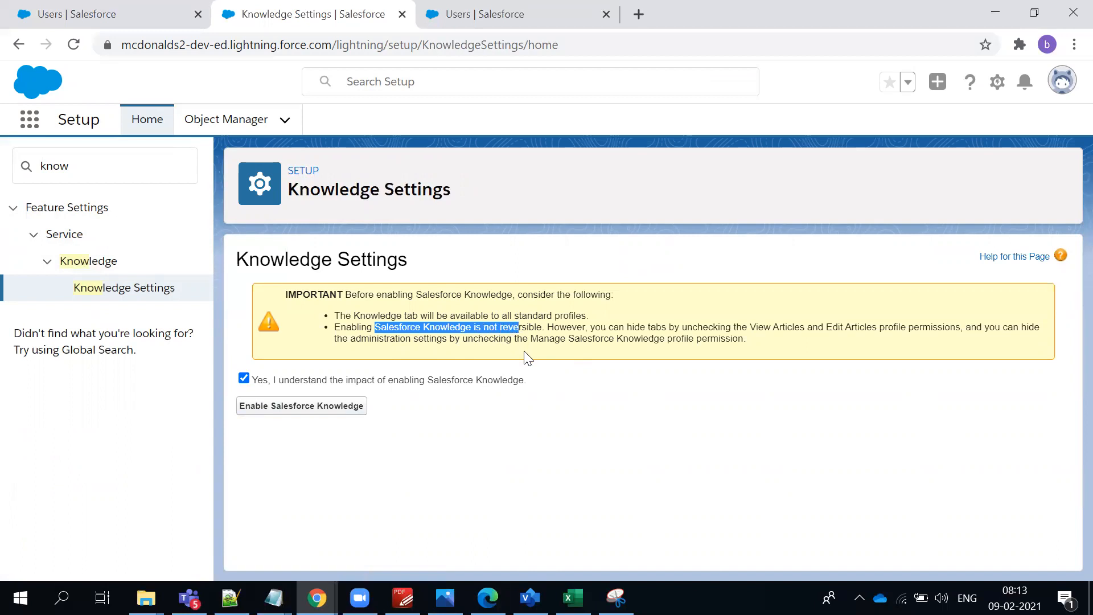
click(243, 379)
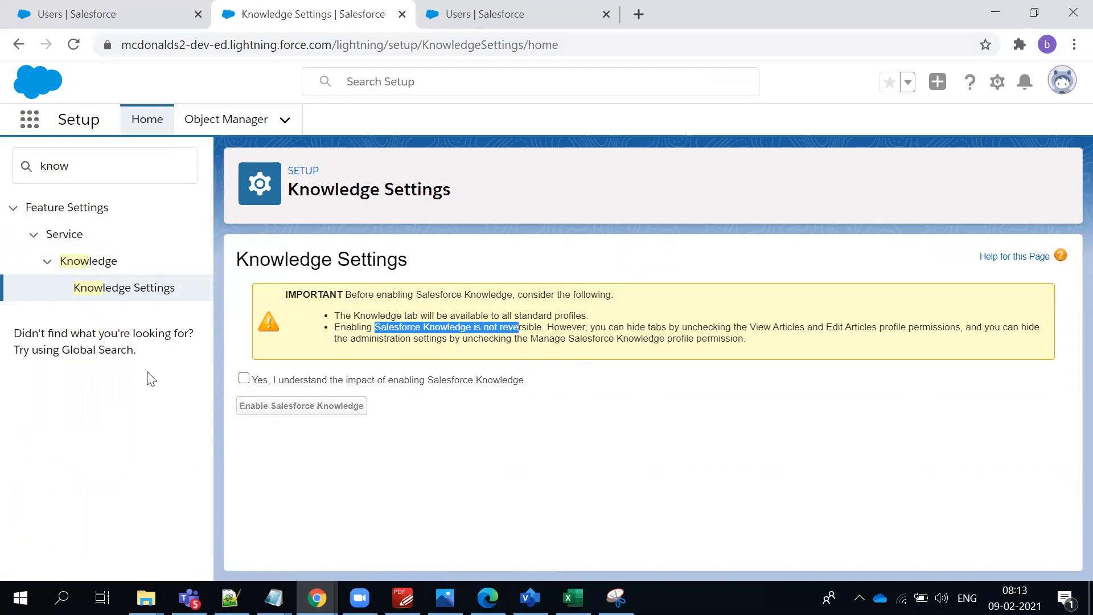
click(244, 378)
click(574, 338)
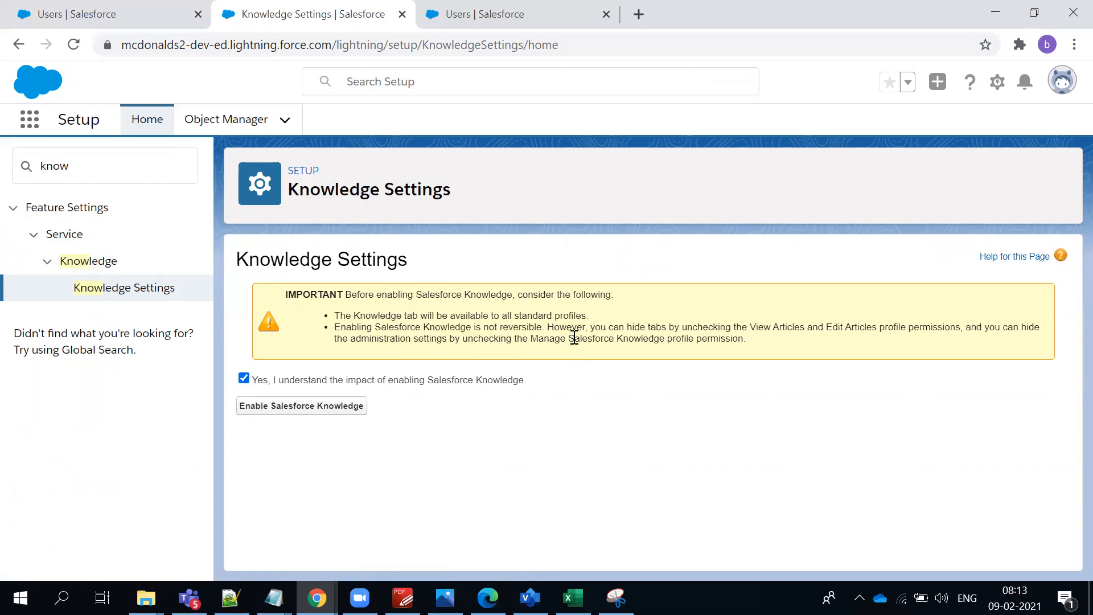
drag(596, 331, 950, 327)
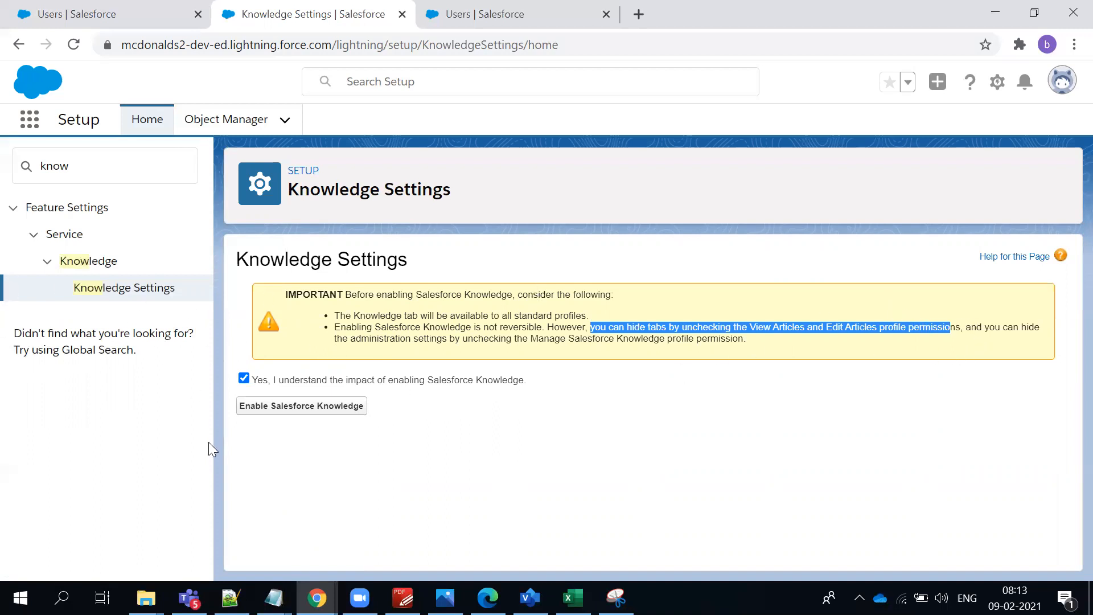
Read the note on Knowledge tab availability for standard profiles, and enable Salesforce Knowledge for the org.
click(345, 476)
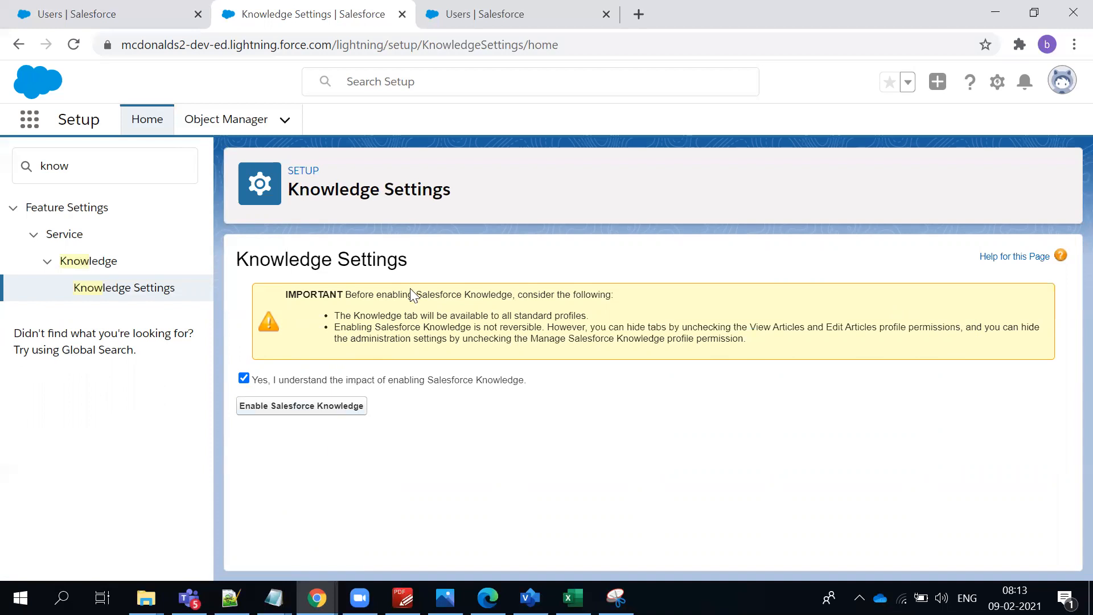
triple_click(403, 315)
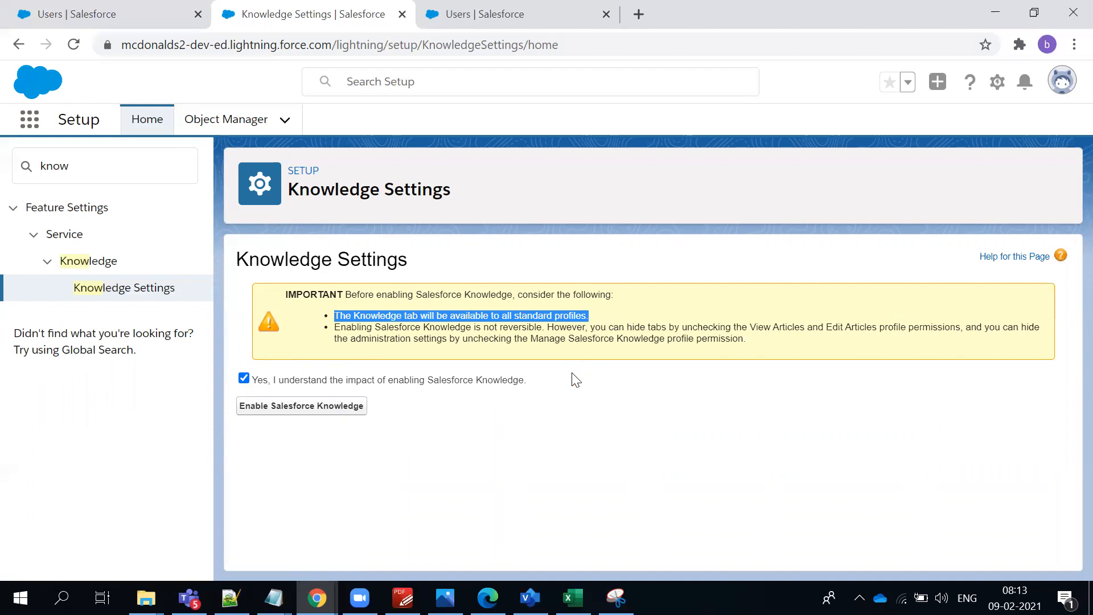
click(522, 433)
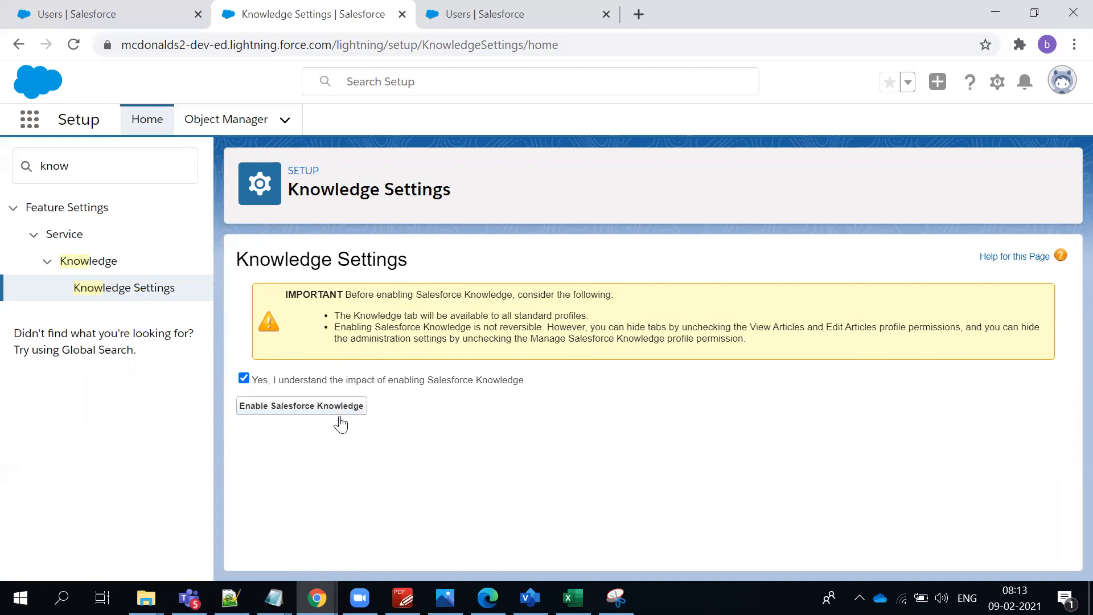
click(292, 410)
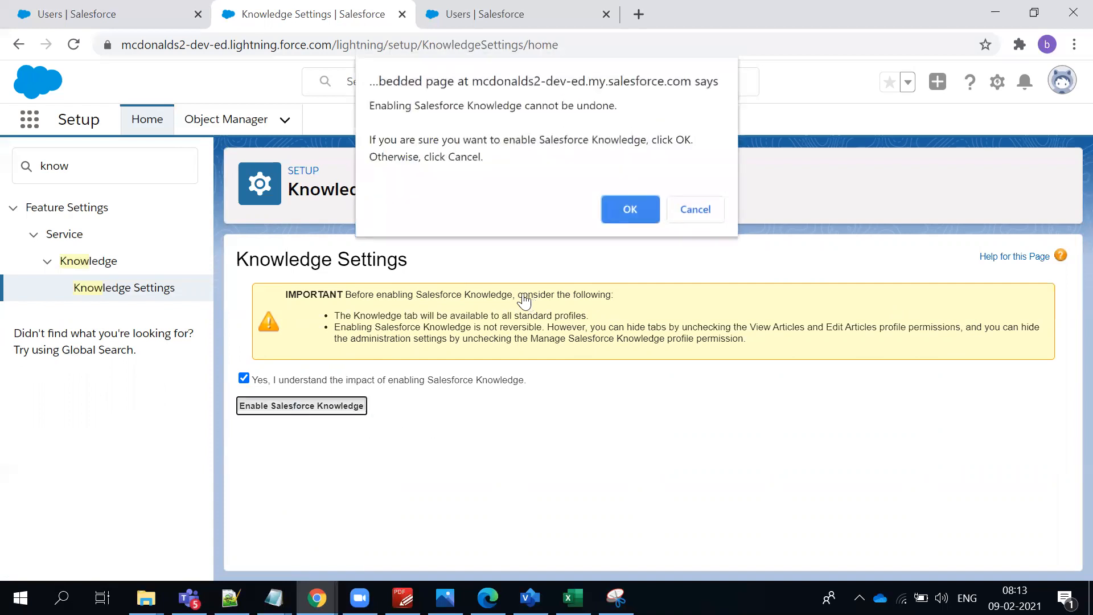
click(637, 208)
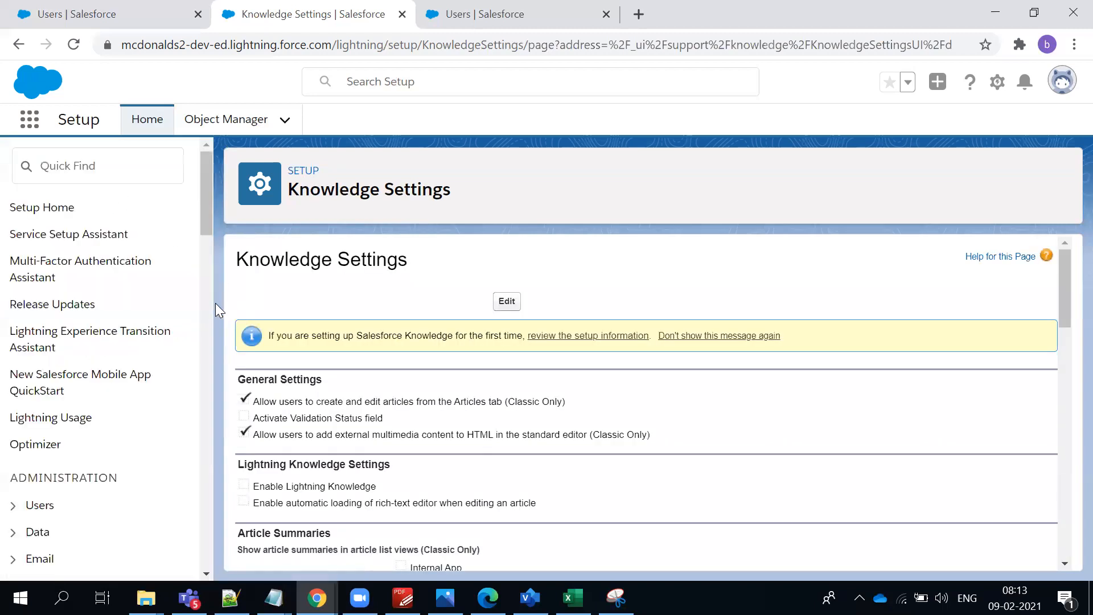
Review the Knowledge Settings page, open the settings for editing, and examine the General Settings options marked Classic Only.
scroll(414, 375, down, 3)
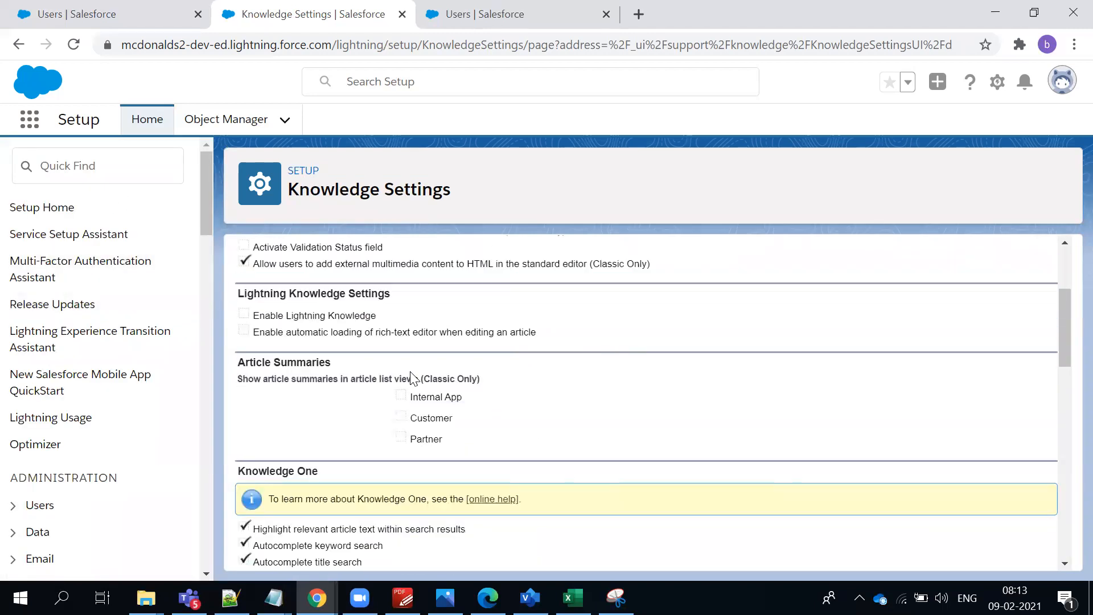
scroll(412, 373, down, 6)
scroll(411, 364, up, 10)
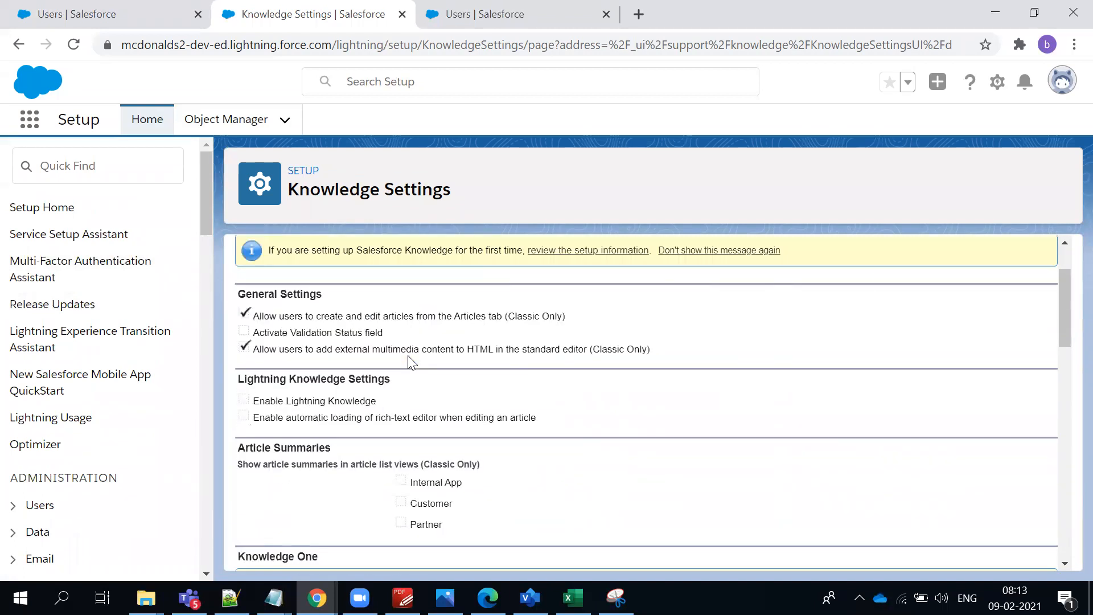
scroll(409, 359, up, 2)
click(509, 302)
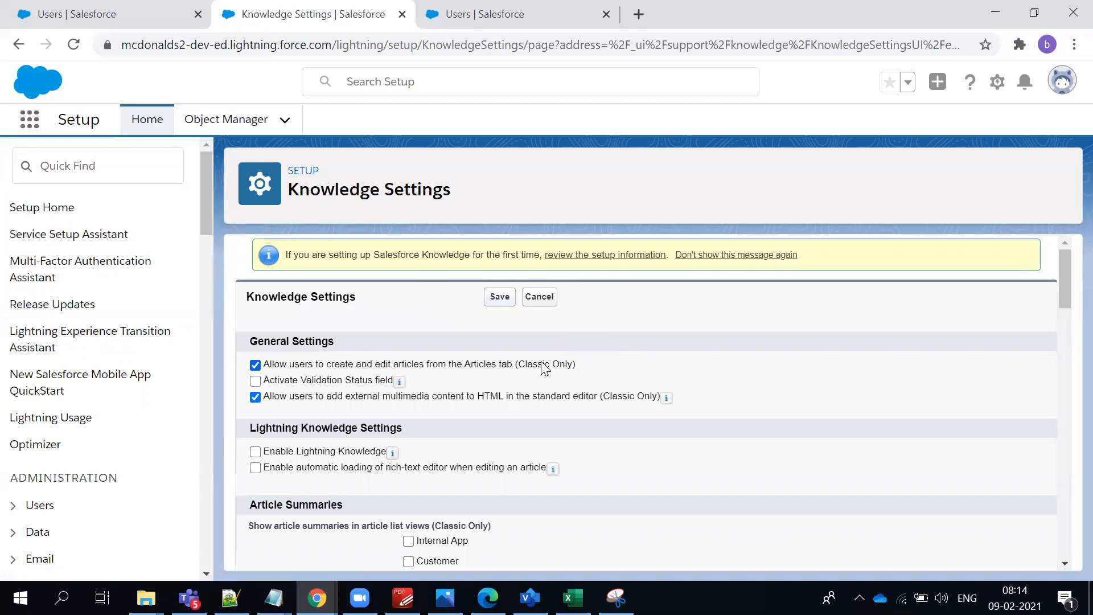
drag(519, 364, 581, 365)
click(601, 402)
Enable Lightning Knowledge and automatic loading of the rich-text editor when editing an article.
scroll(446, 469, down, 3)
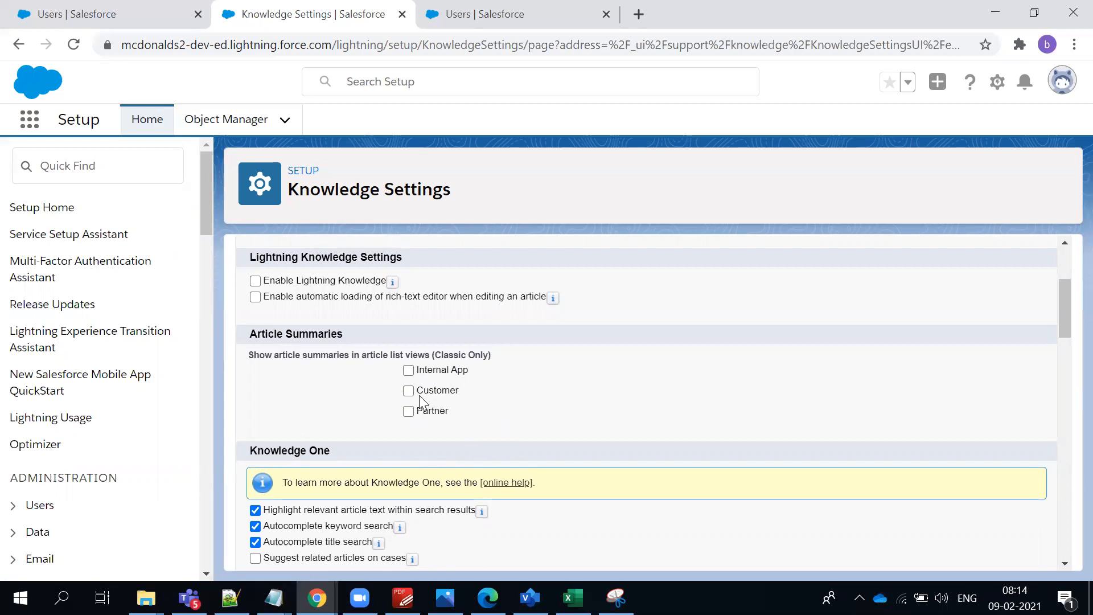
triple_click(288, 258)
click(255, 281)
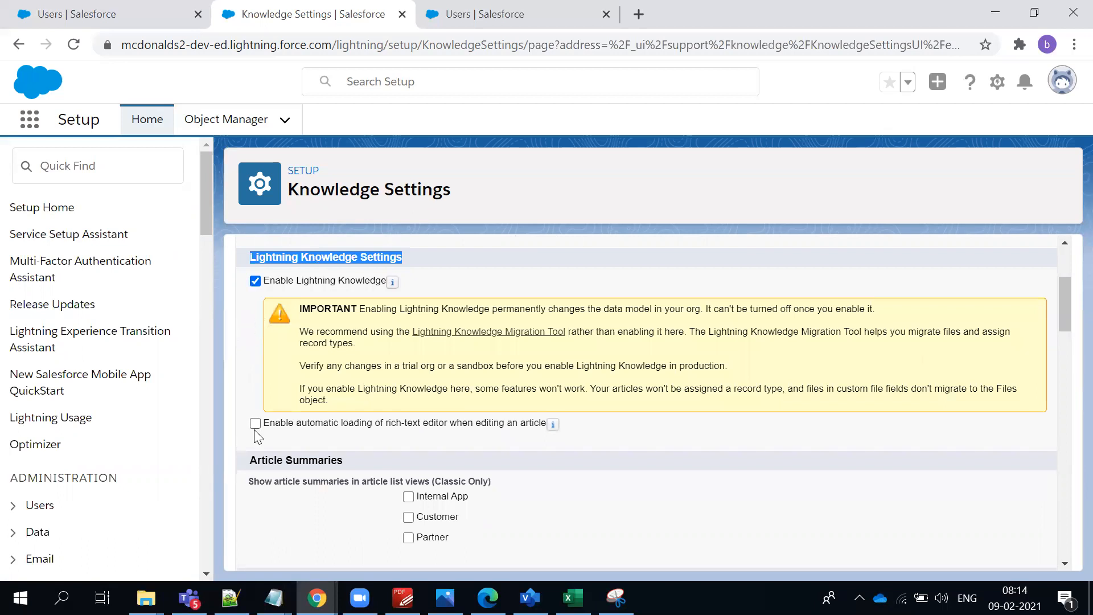
click(266, 426)
scroll(341, 426, up, 3)
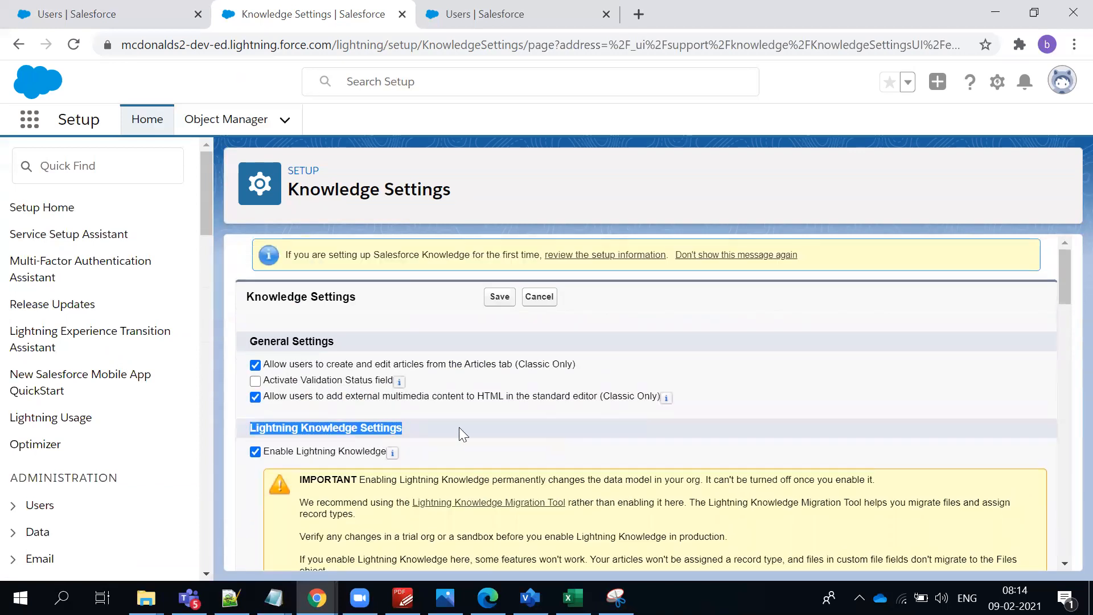
click(721, 385)
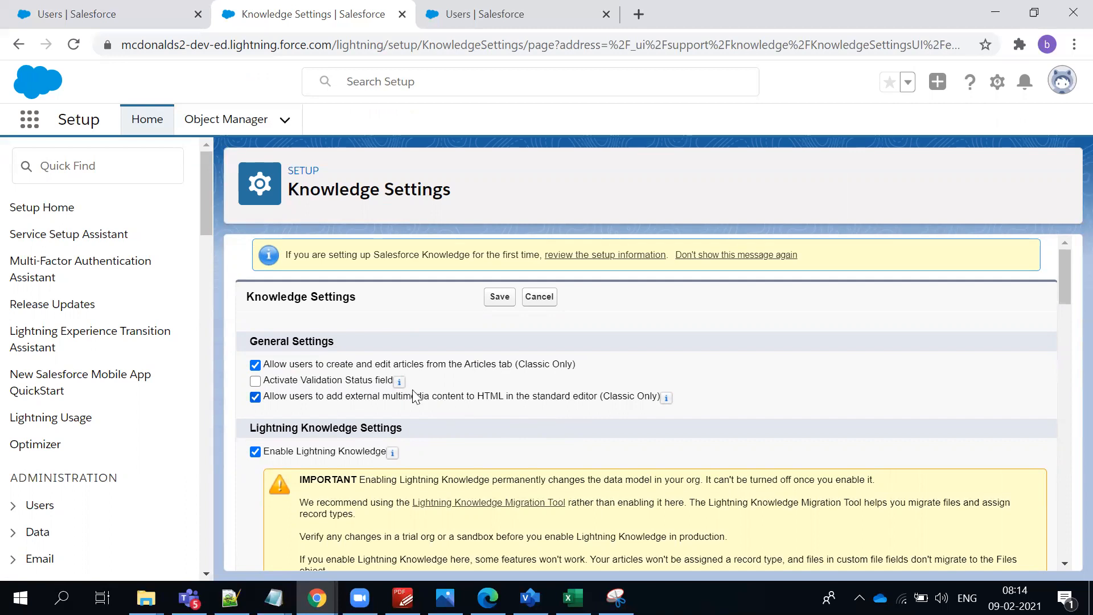
Show article summaries in article list views for Internal App, Customer and Partner.
scroll(547, 427, down, 4)
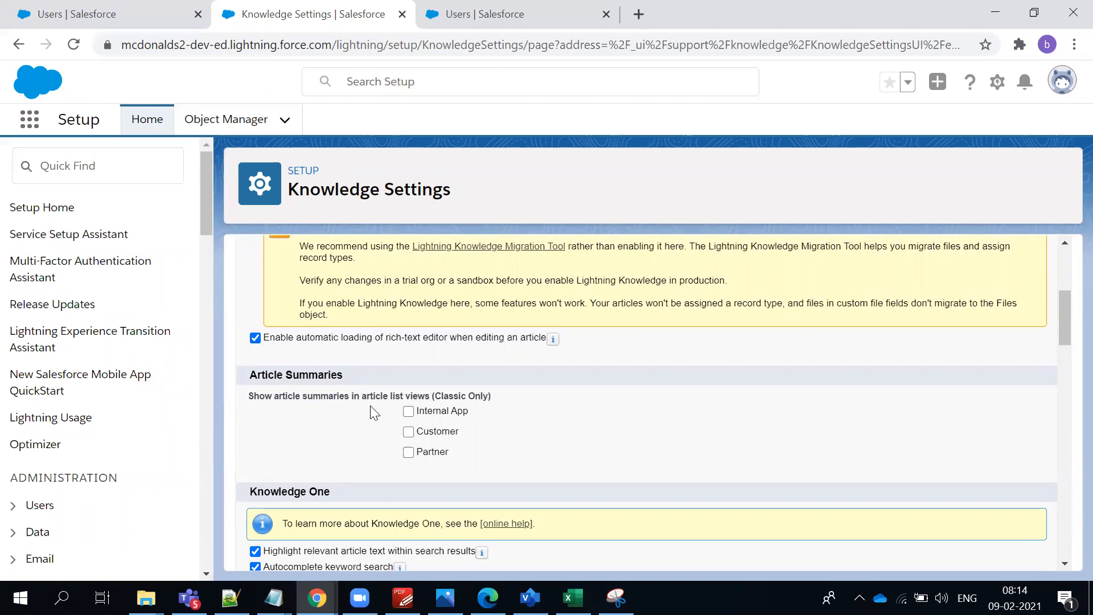
click(408, 411)
click(408, 431)
click(407, 454)
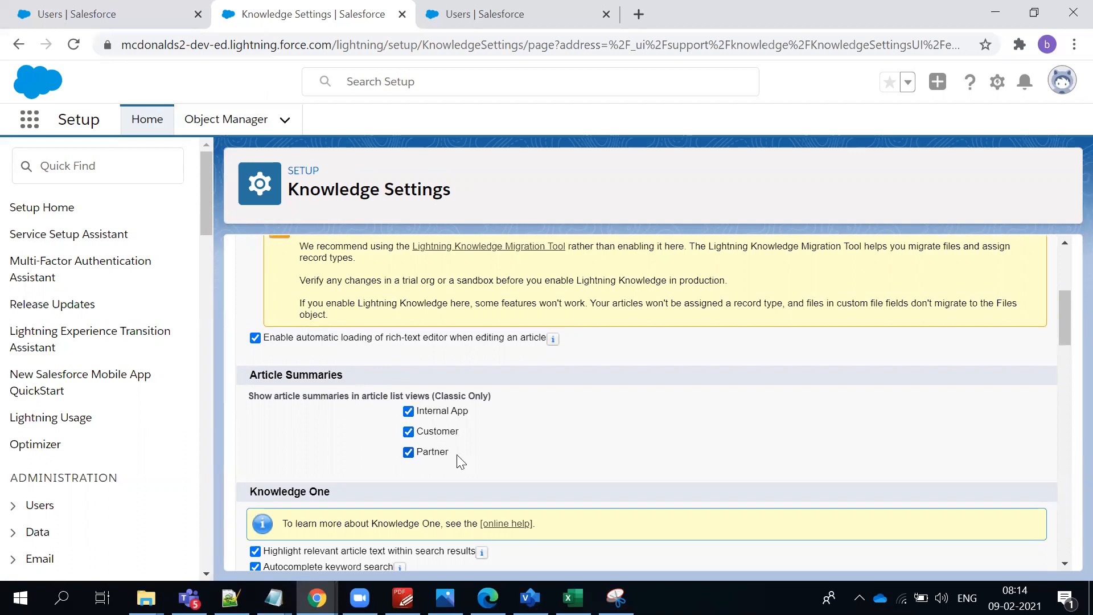
triple_click(435, 435)
click(585, 414)
Turn on Suggest related articles on cases under Knowledge One and inspect Subject among the selected case fields.
scroll(762, 435, down, 3)
scroll(757, 434, down, 2)
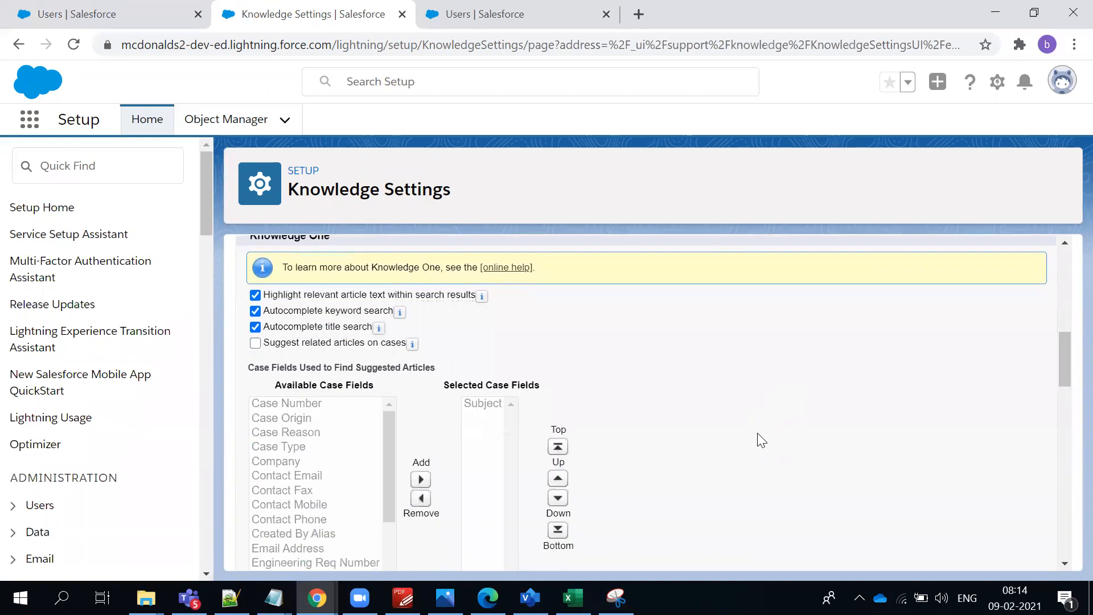
click(285, 345)
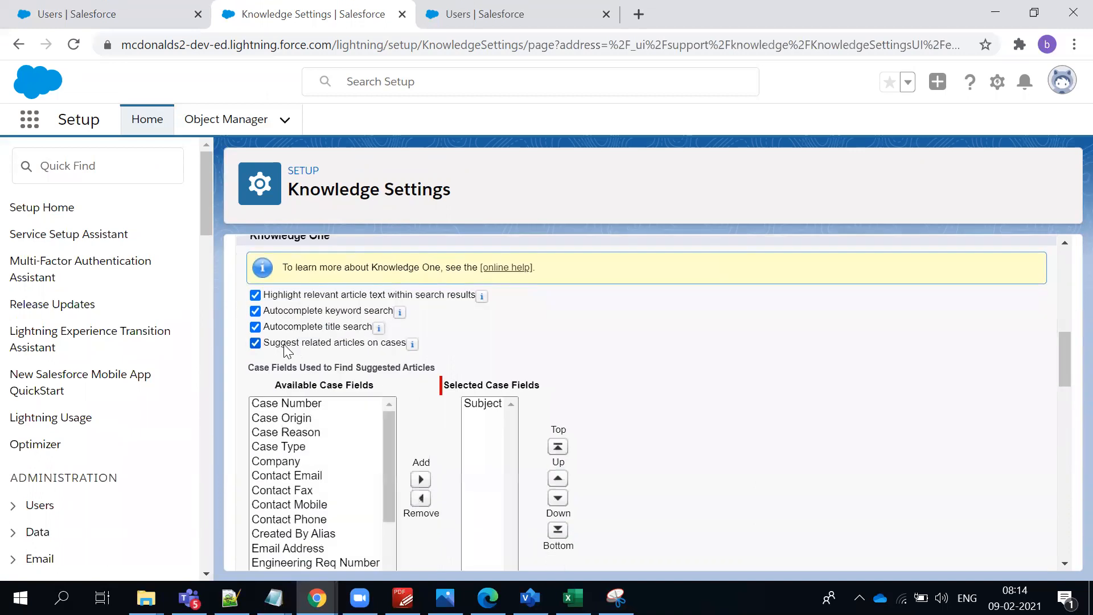
click(469, 402)
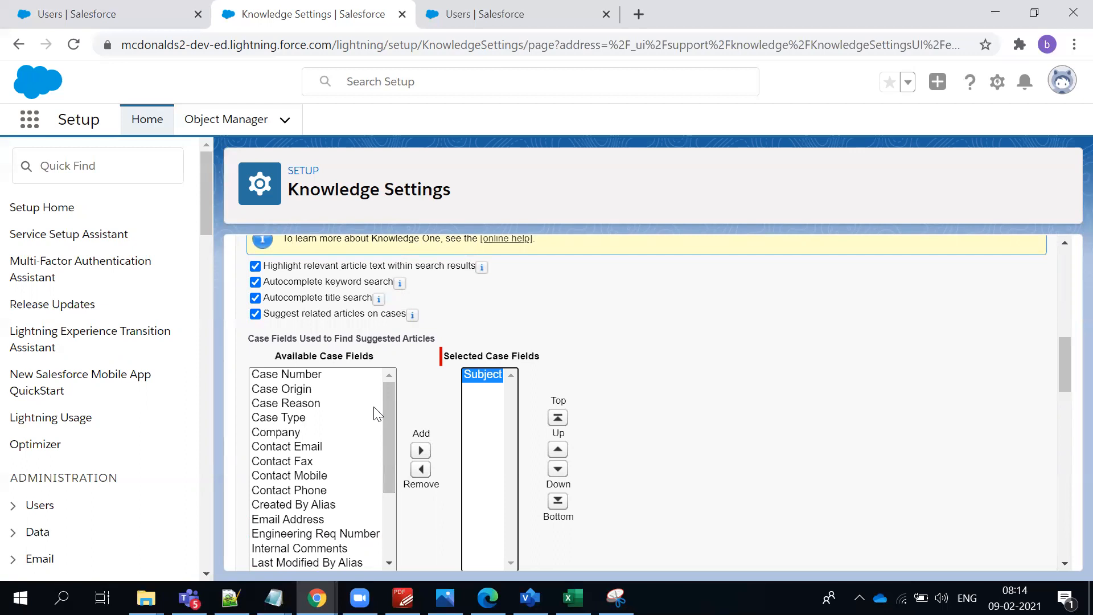
click(654, 334)
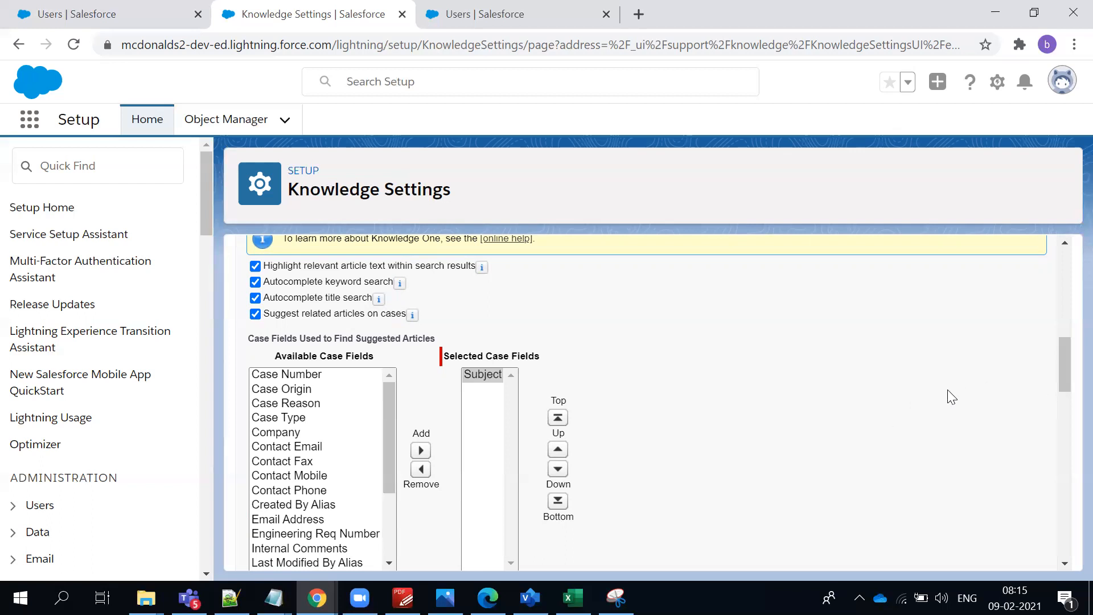
Examine the Knowledge One options and the available case fields for finding suggested articles, down to the Language Settings.
scroll(990, 385, down, 1)
scroll(991, 361, up, 2)
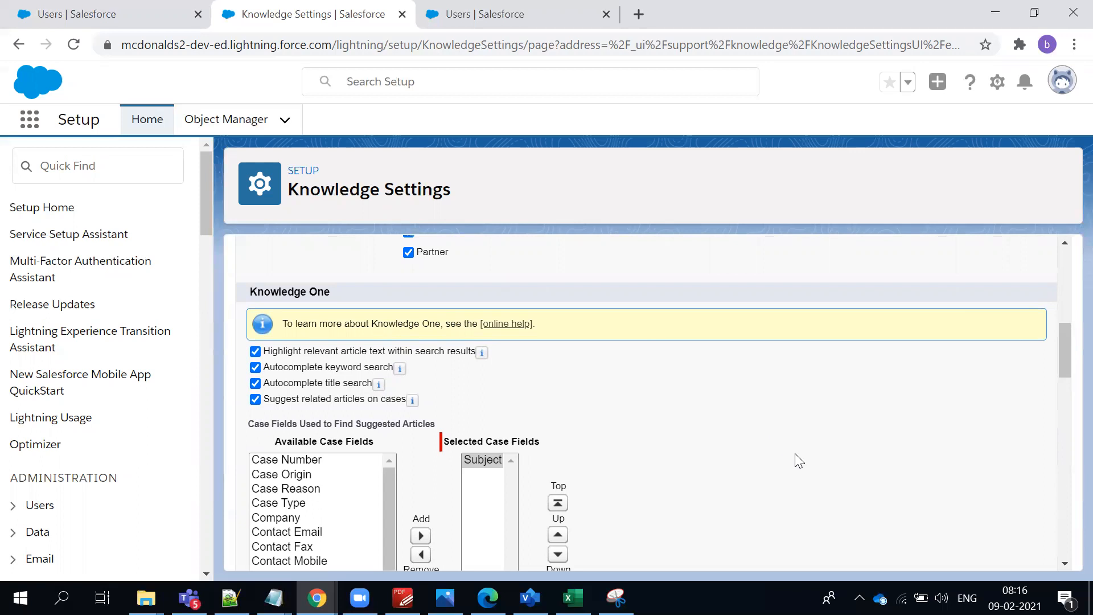
scroll(796, 460, down, 1)
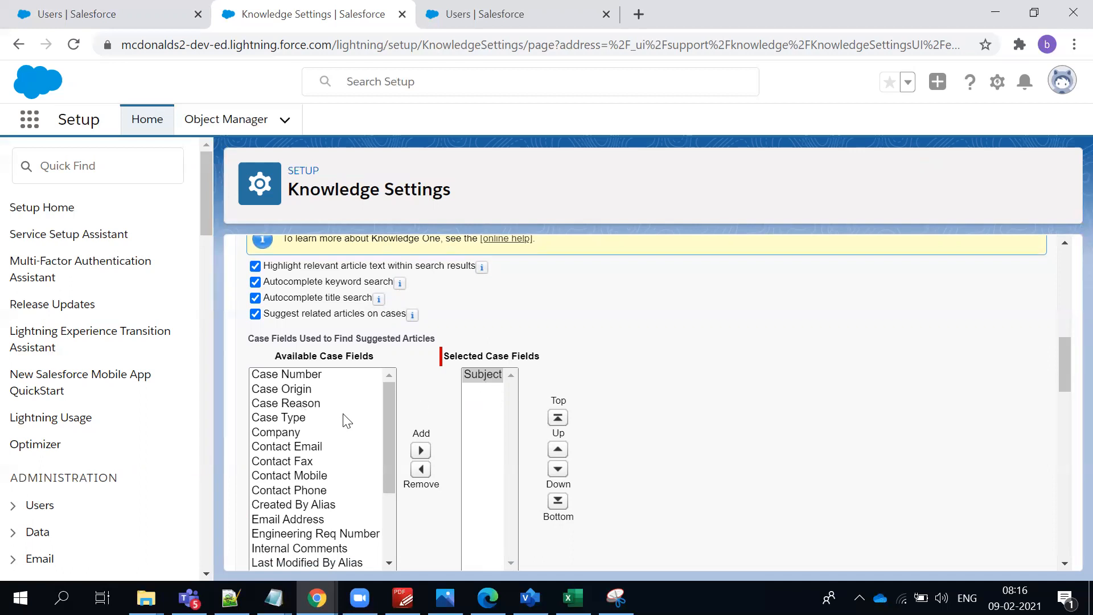
scroll(345, 432, down, 2)
scroll(345, 435, up, 3)
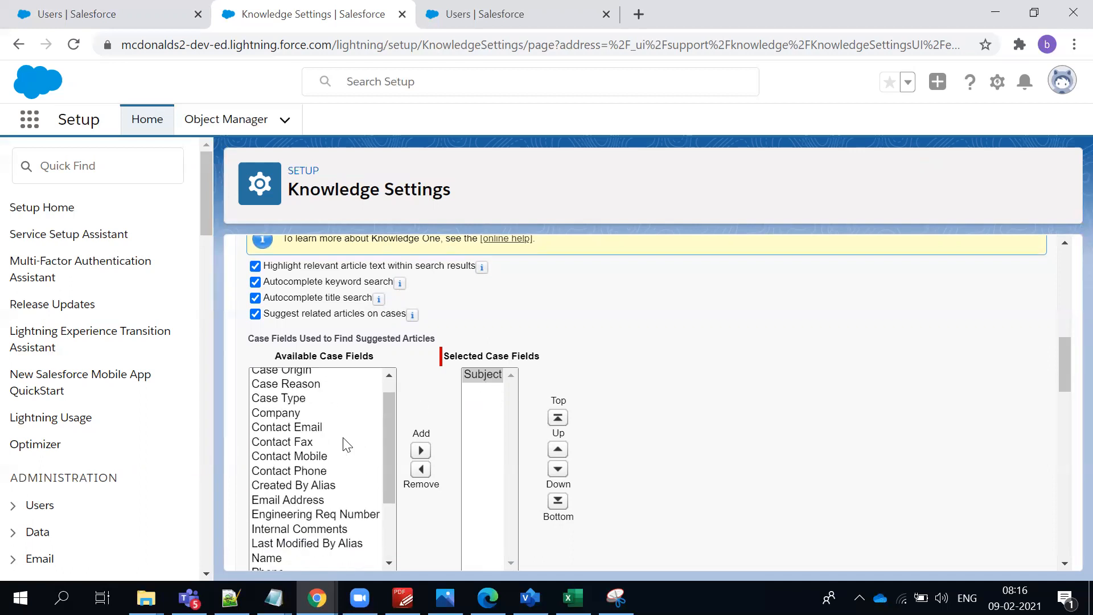
scroll(357, 429, up, 2)
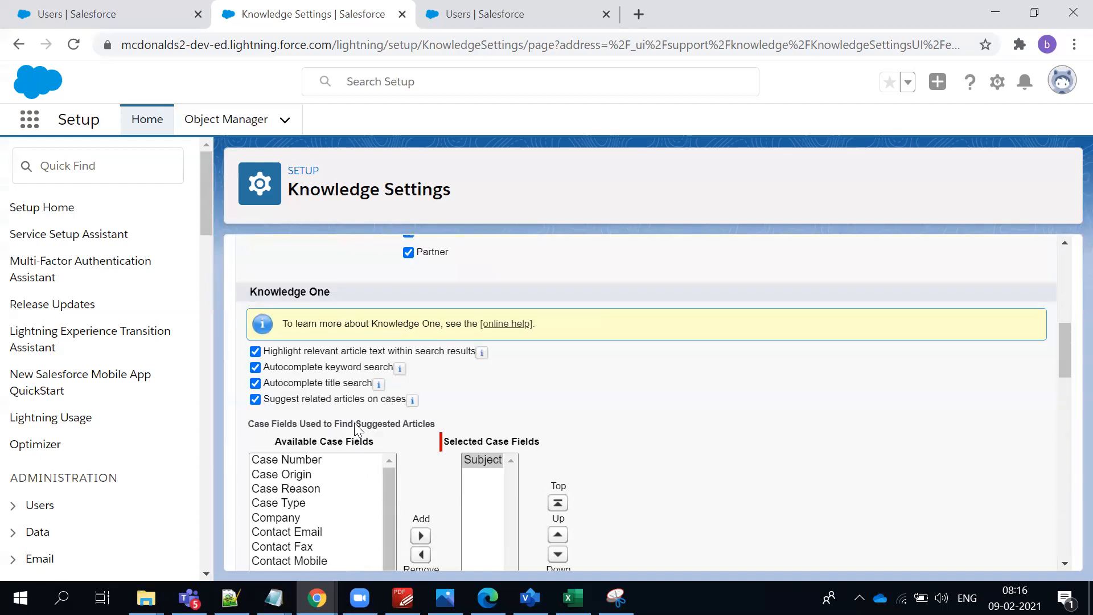
scroll(358, 422, down, 3)
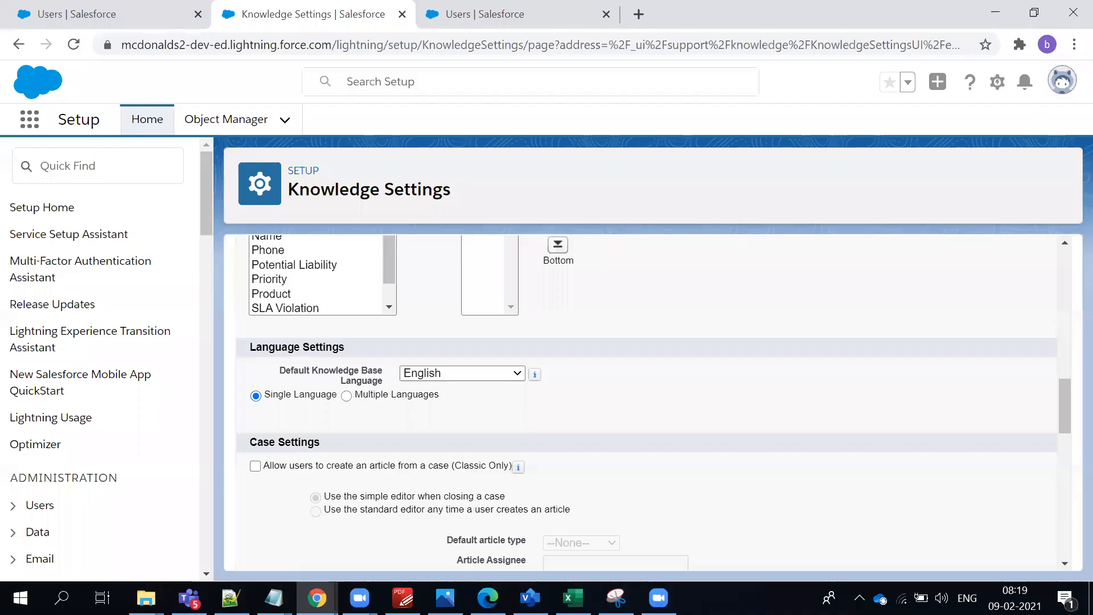
Go back over the General Settings and Lightning Knowledge Settings, including the note on enabling Lightning Knowledge.
scroll(544, 508, up, 6)
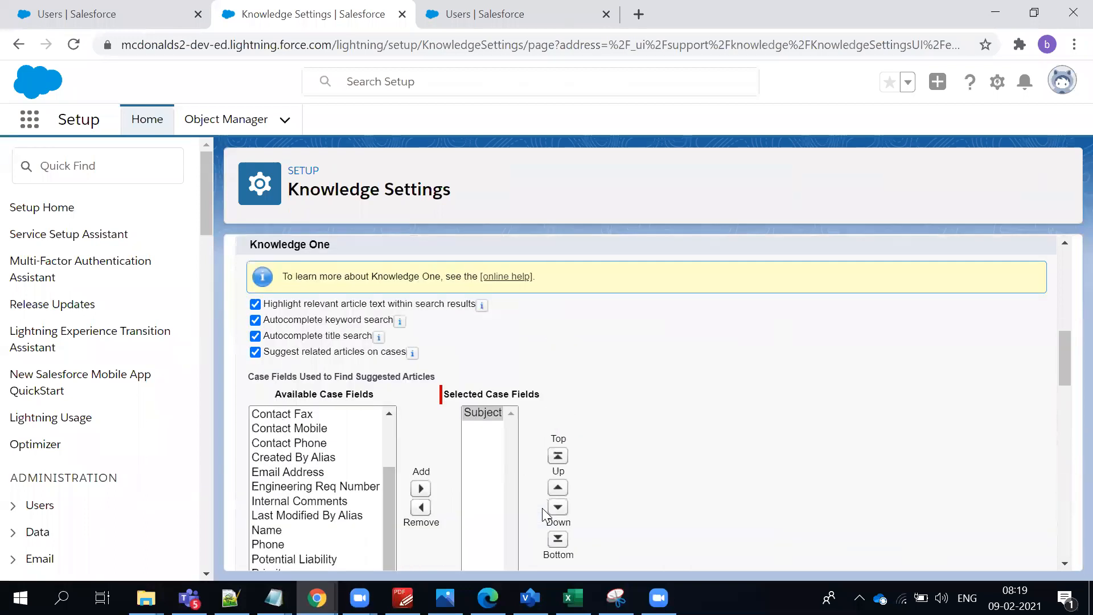
scroll(551, 485, up, 4)
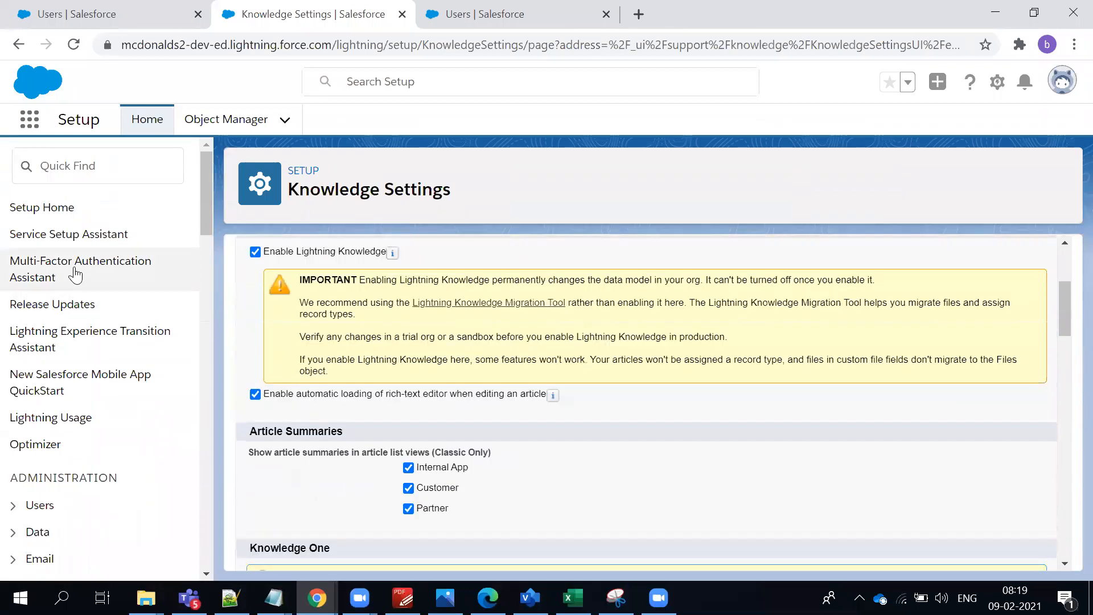
scroll(409, 352, up, 3)
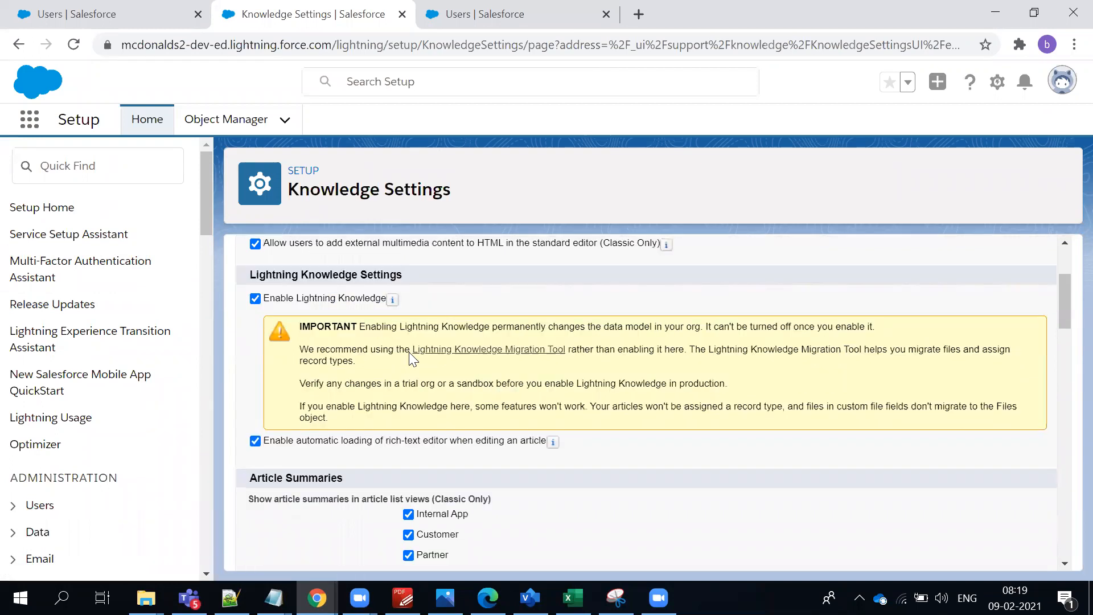
scroll(408, 351, up, 1)
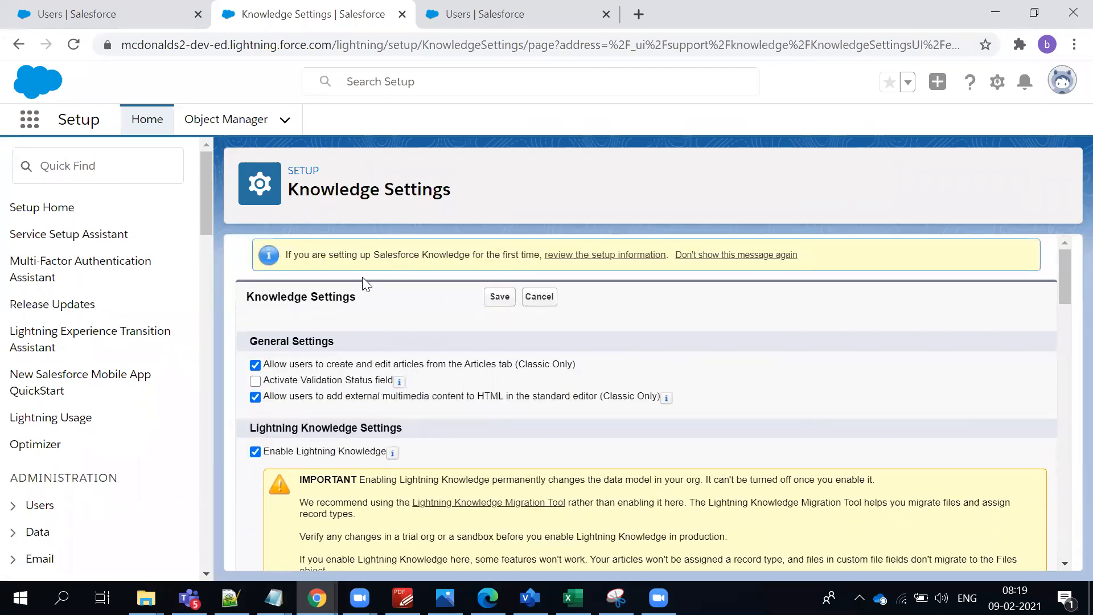
scroll(446, 344, down, 3)
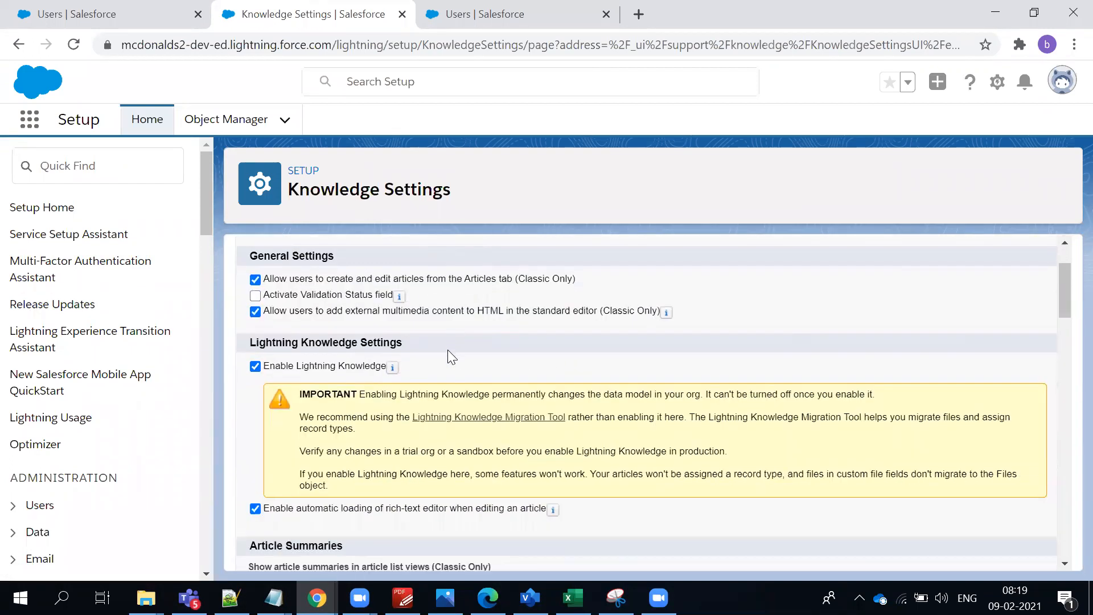
drag(586, 442, 248, 247)
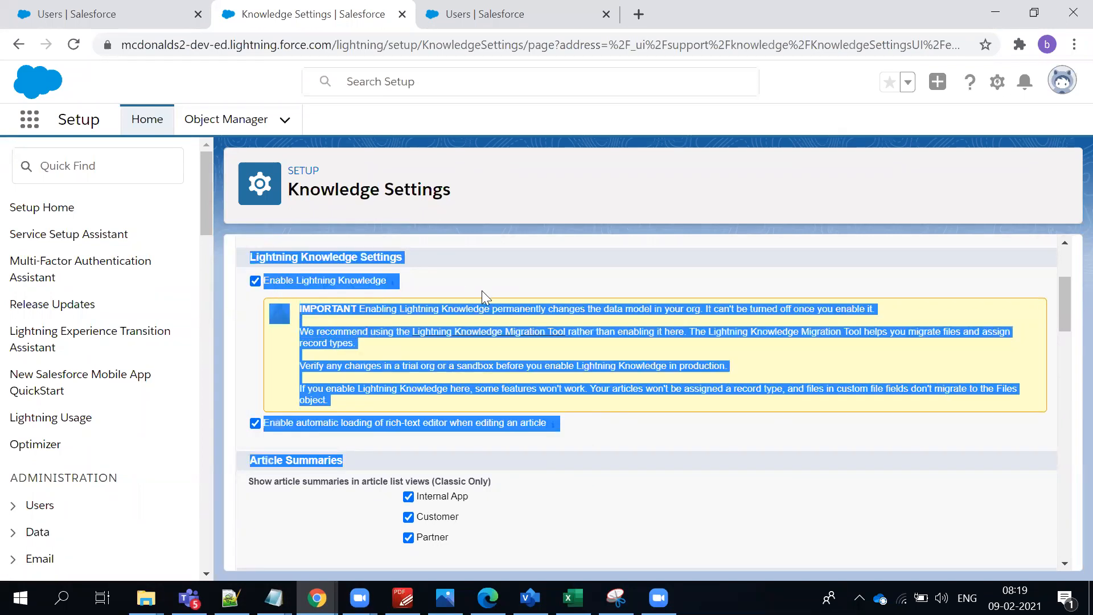
click(362, 261)
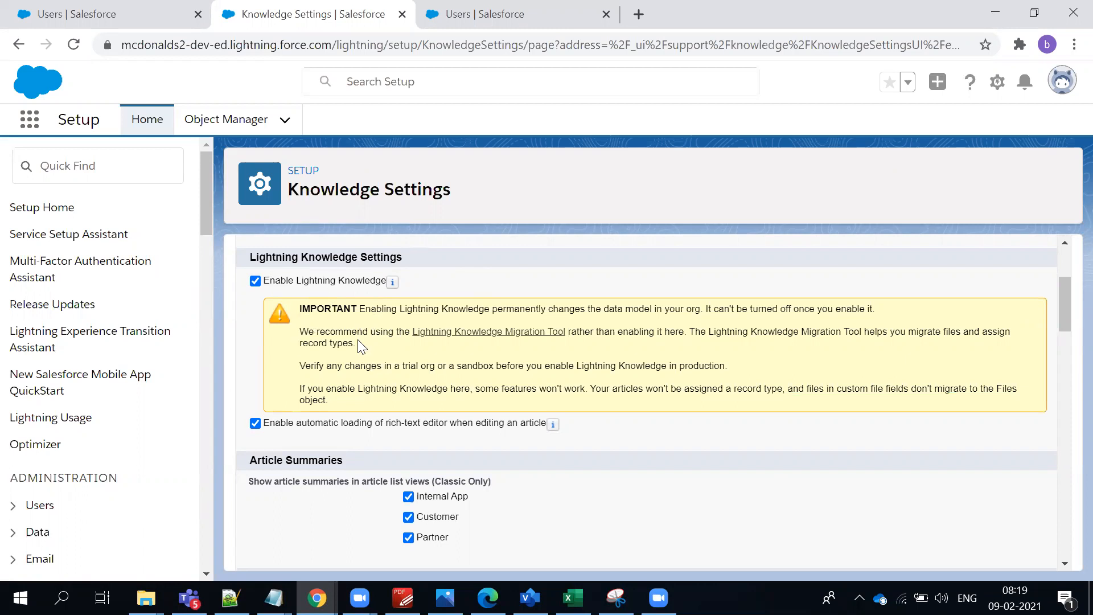
Review the article summary audiences and the Knowledge One search highlighting and autocomplete options.
scroll(641, 402, down, 3)
scroll(635, 439, down, 3)
scroll(636, 439, up, 2)
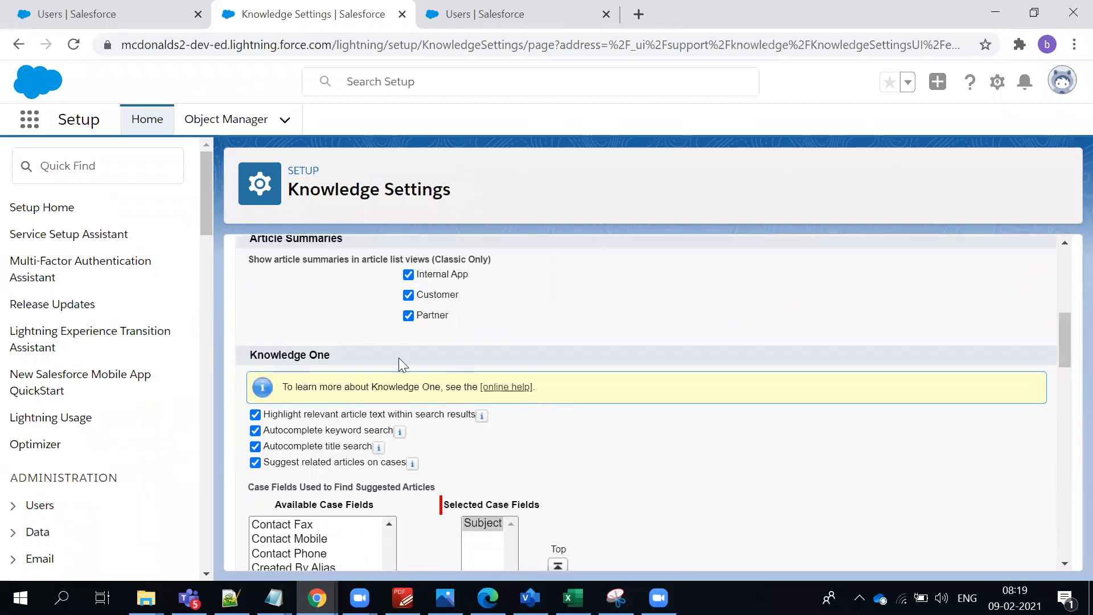
scroll(398, 357, up, 1)
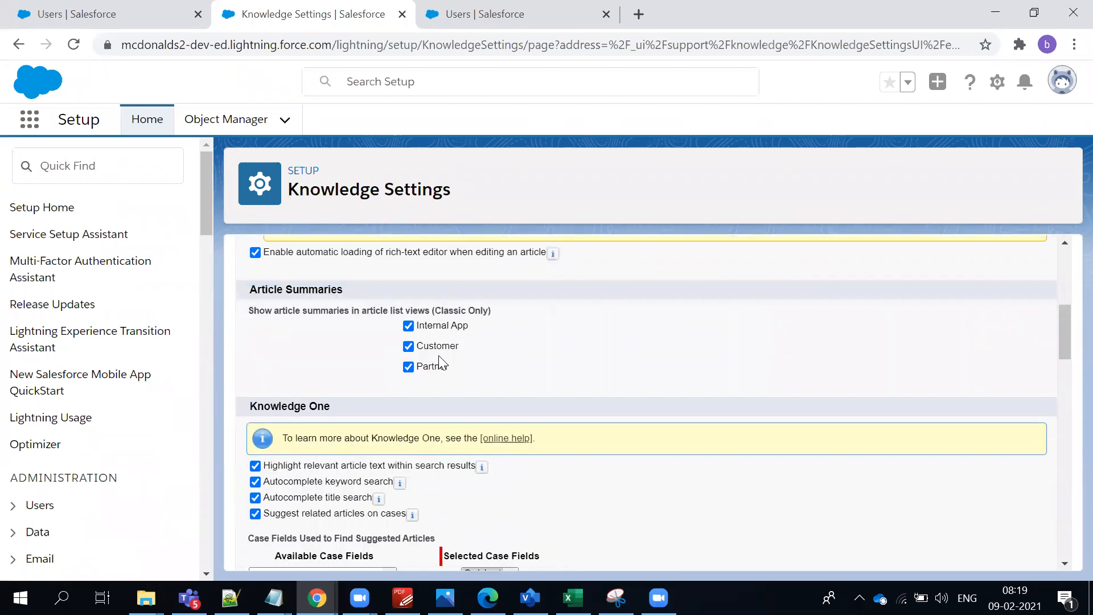
drag(439, 355, 652, 362)
click(481, 310)
scroll(380, 400, down, 1)
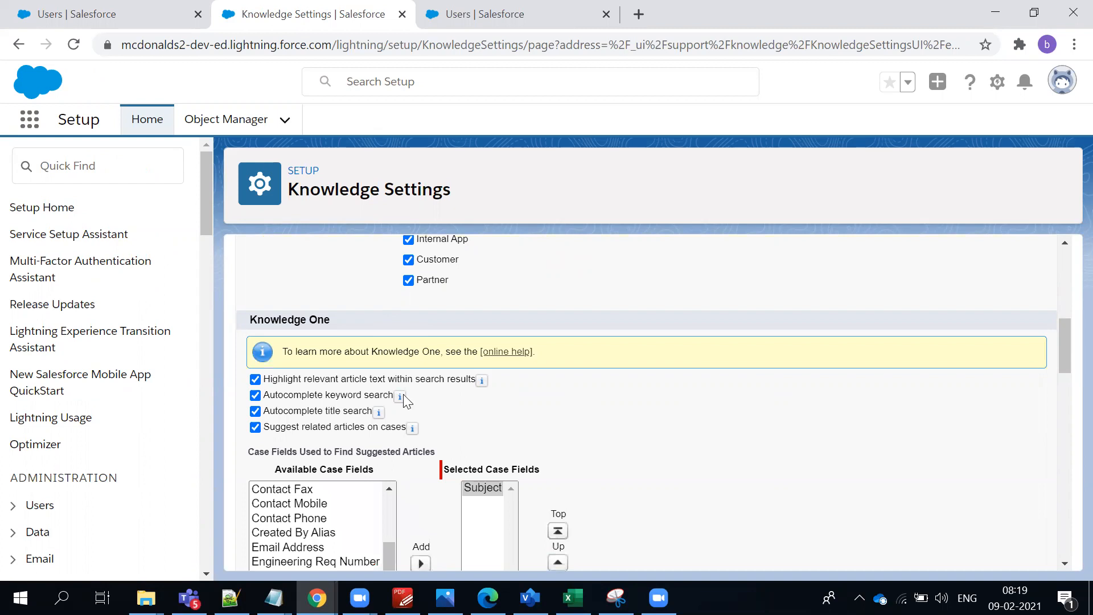
scroll(406, 400, down, 1)
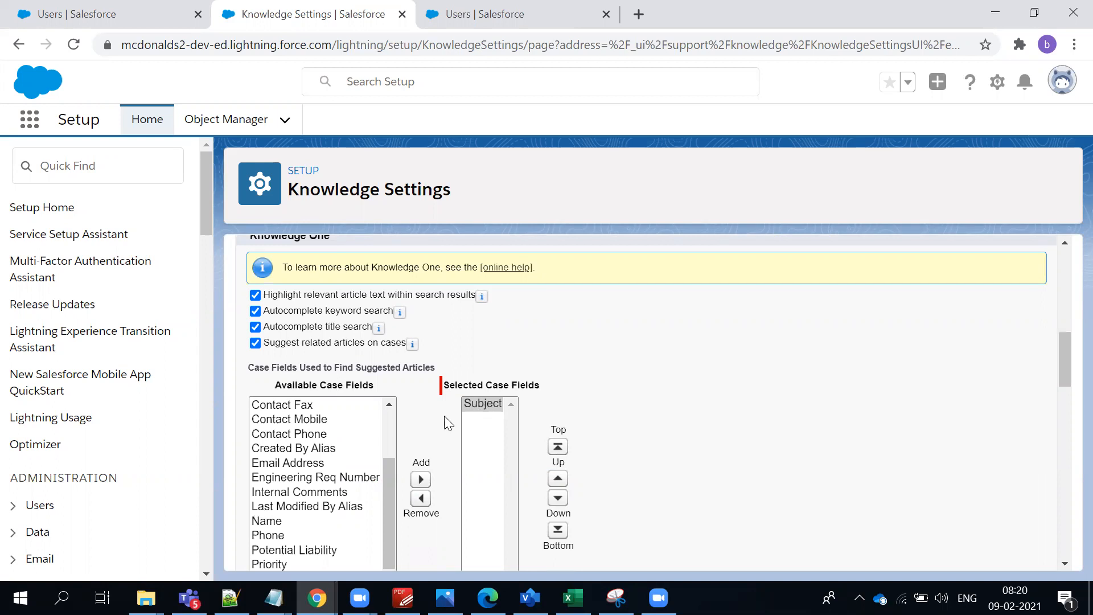
Turn Suggest related articles on cases off, check its help note, and switch it back on above the case fields list.
click(510, 385)
drag(330, 317, 334, 317)
triple_click(405, 315)
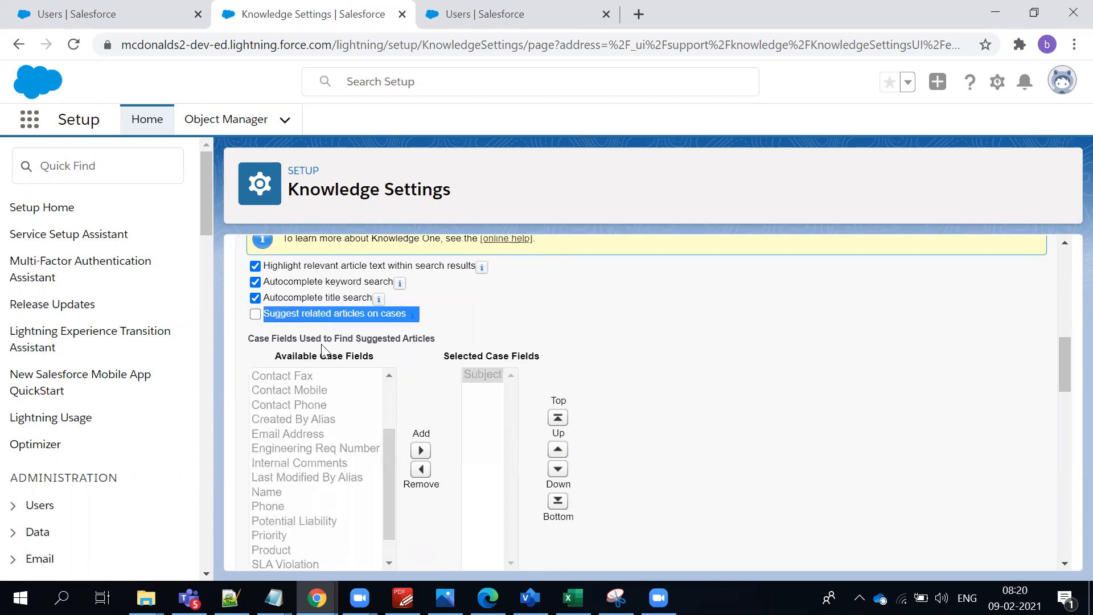
click(302, 447)
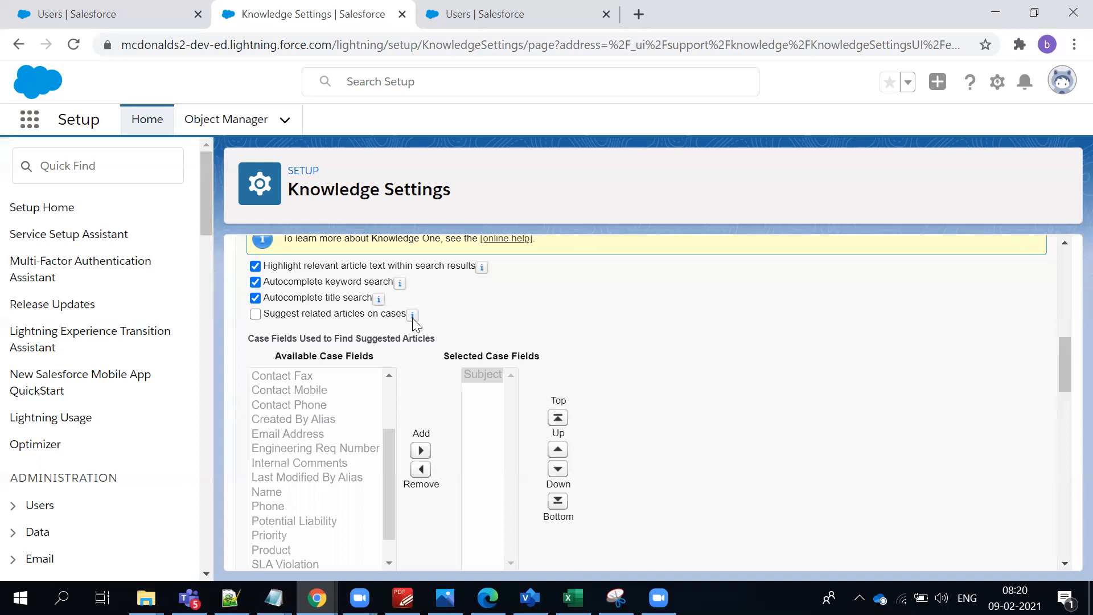
mouse_move(414, 322)
scroll(409, 387, up, 1)
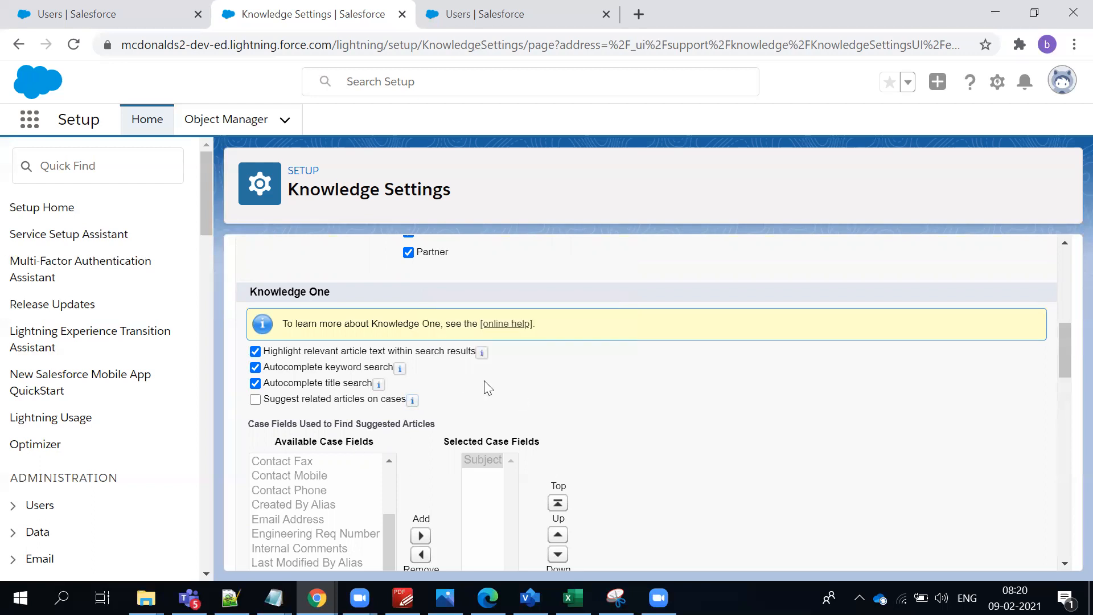
scroll(483, 387, down, 1)
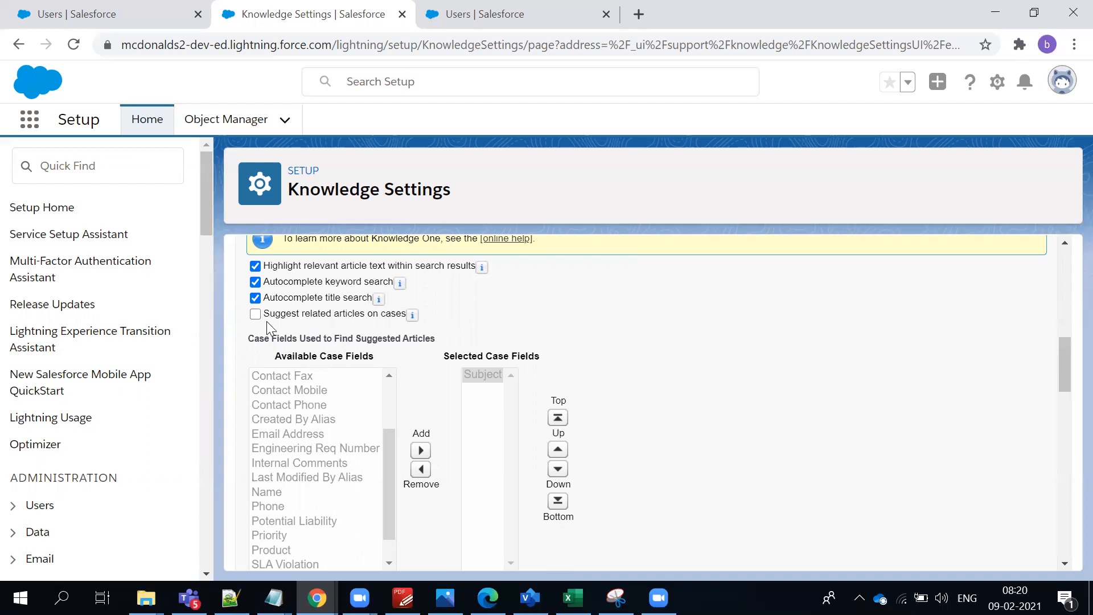
click(291, 321)
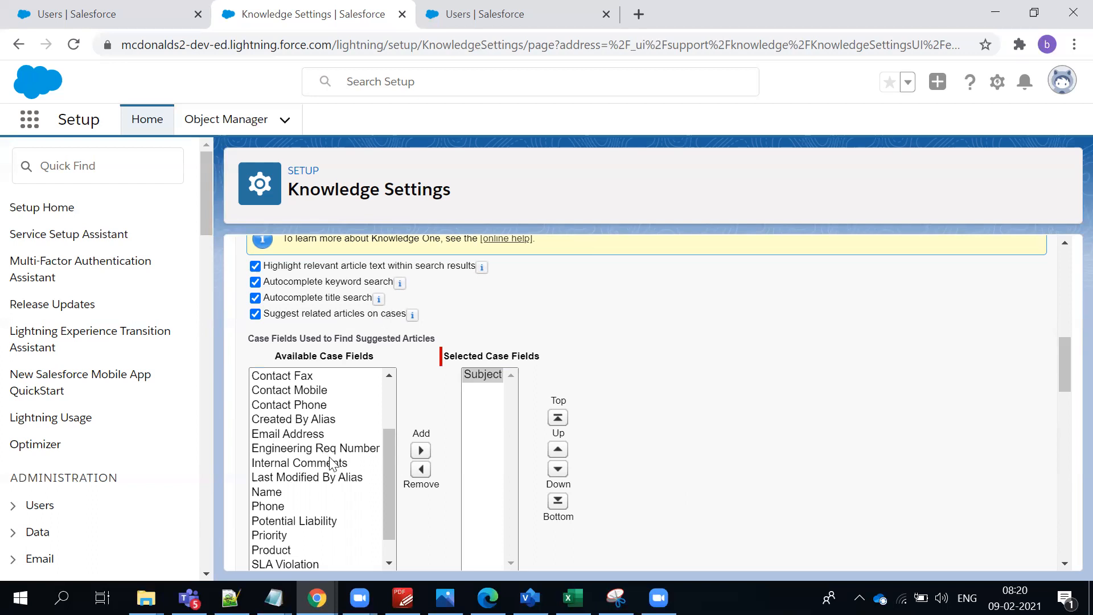
scroll(352, 519, down, 2)
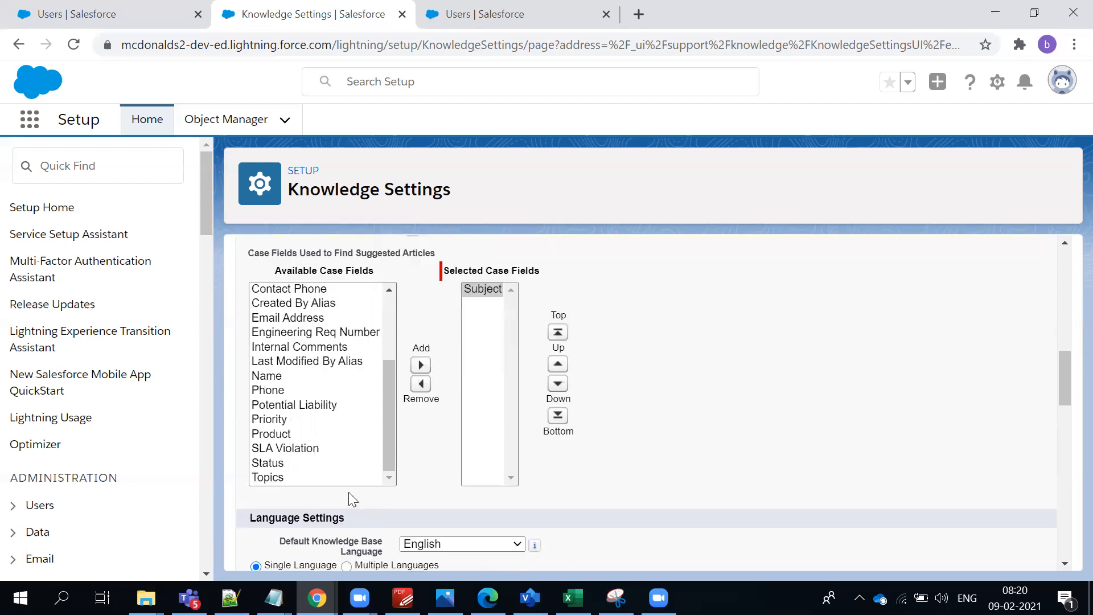
Review the available case fields for finding suggested articles alongside the selected case fields.
scroll(348, 491, up, 2)
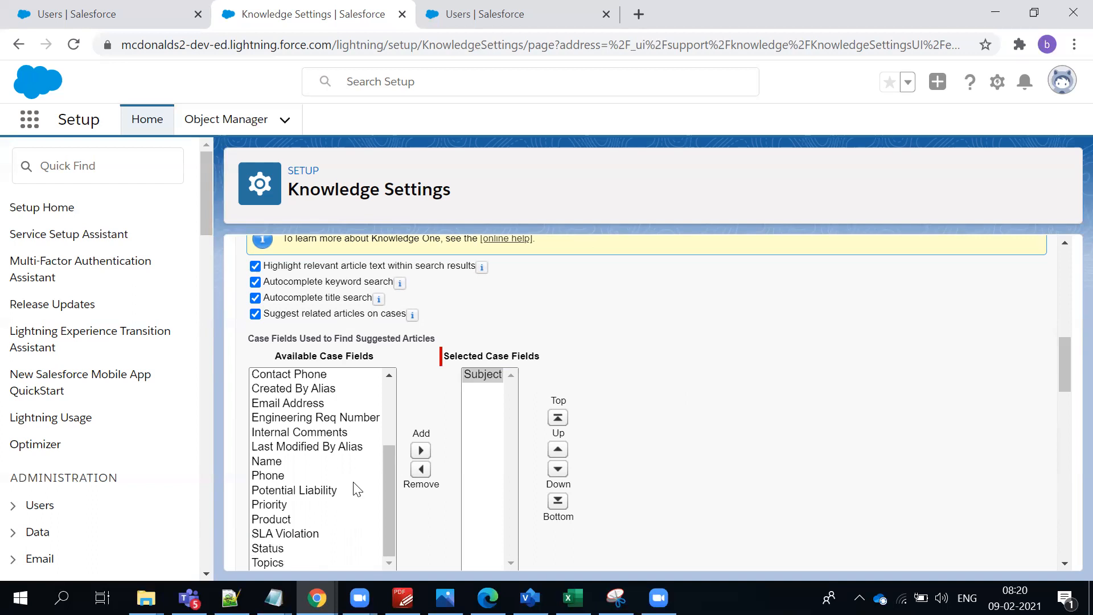
scroll(357, 489, up, 2)
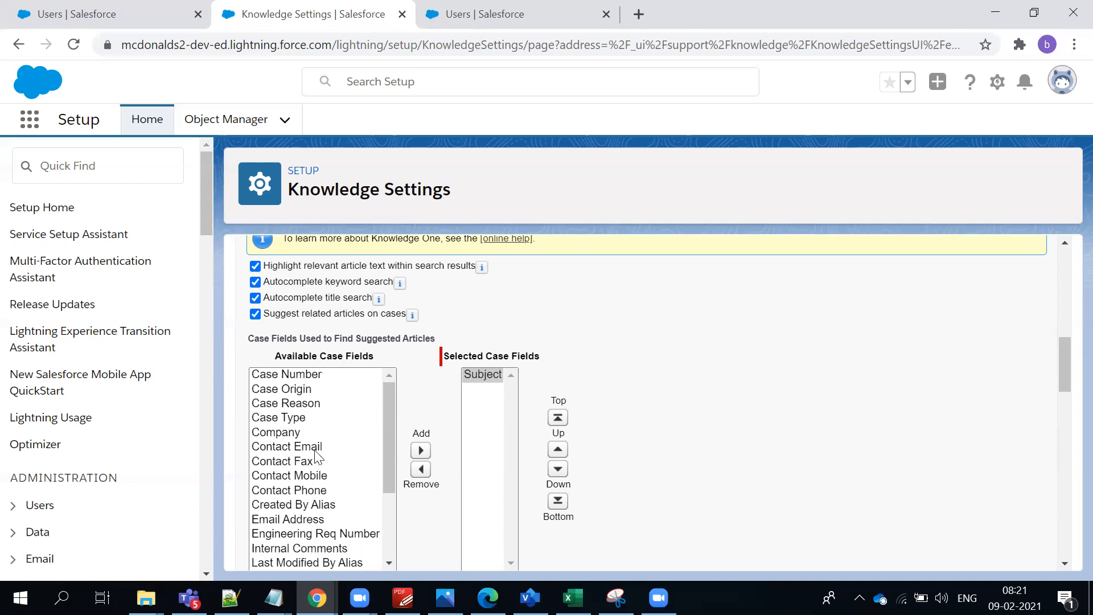
scroll(317, 456, down, 2)
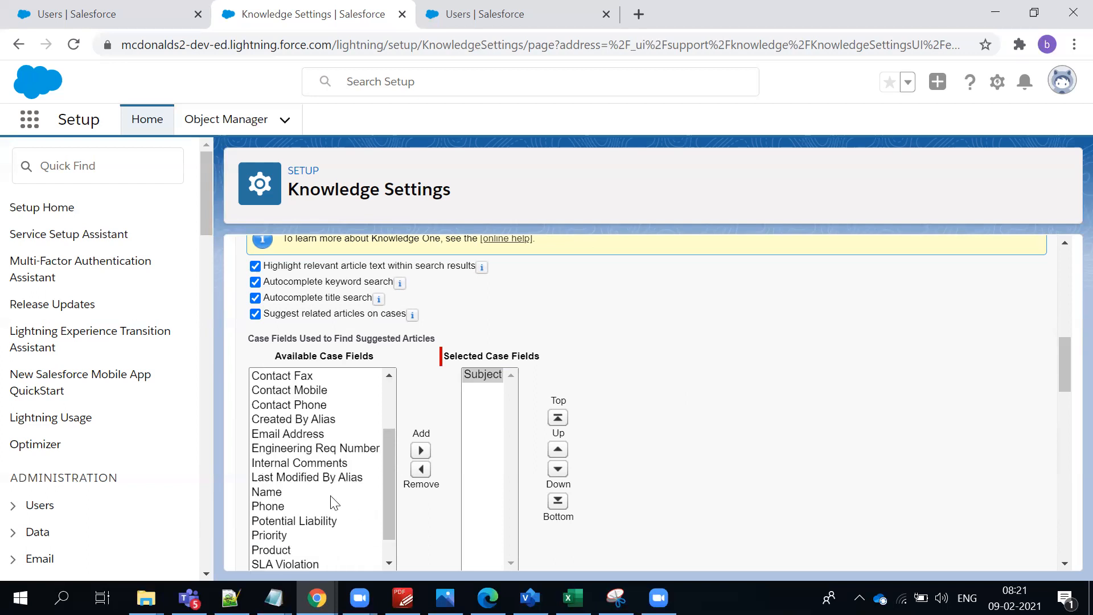
scroll(333, 502, down, 4)
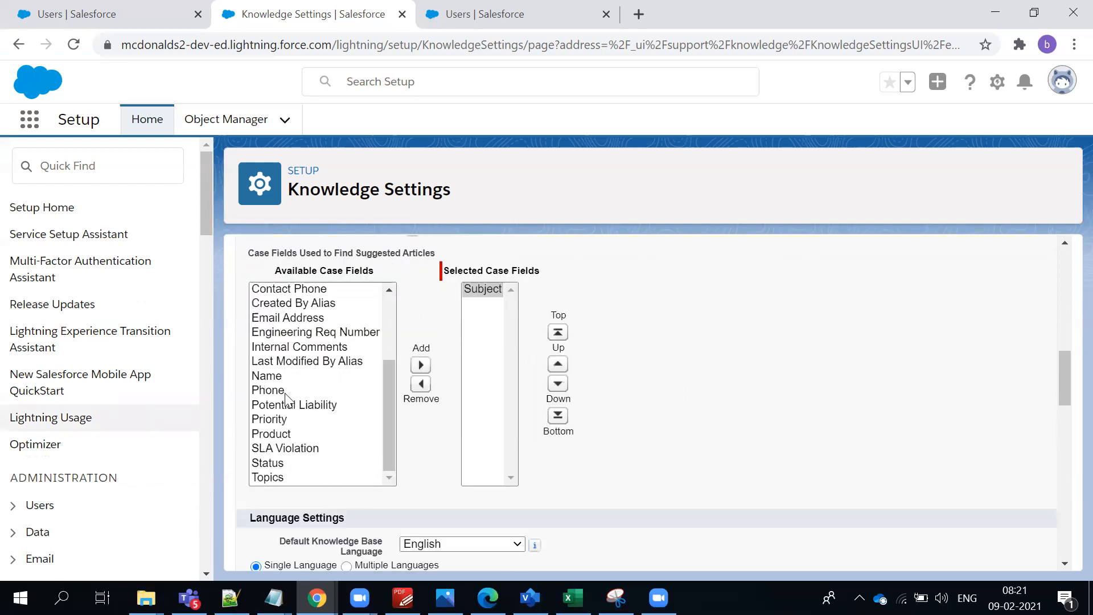
scroll(271, 450, up, 2)
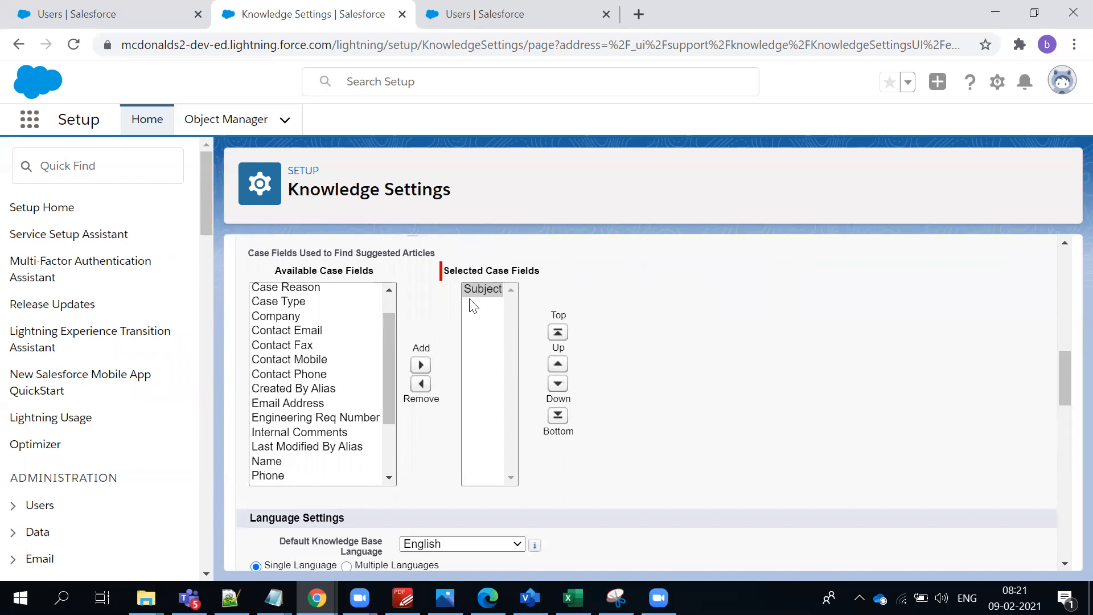
Switch the Language Settings to Multiple Languages, check the resulting note and language table, and return to Single Language.
scroll(742, 348, down, 2)
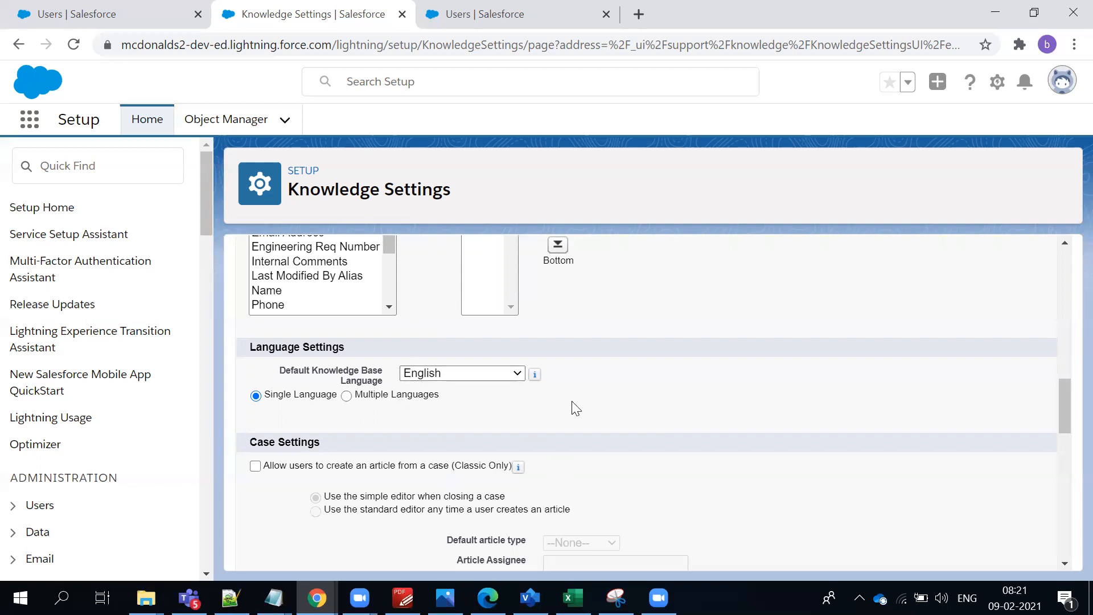
click(345, 396)
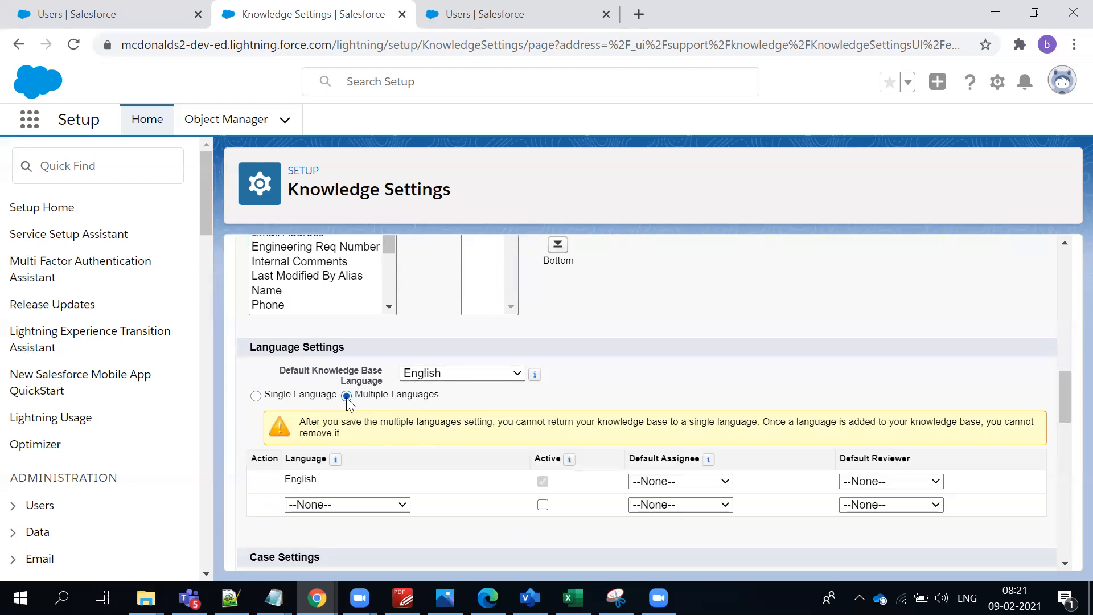
scroll(384, 422, down, 1)
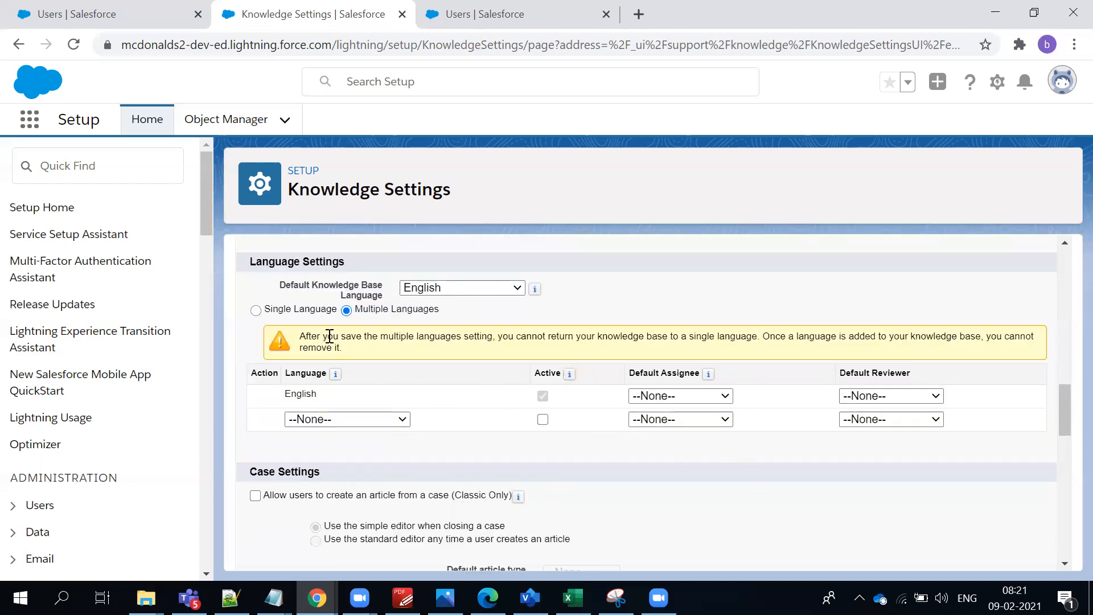
click(316, 313)
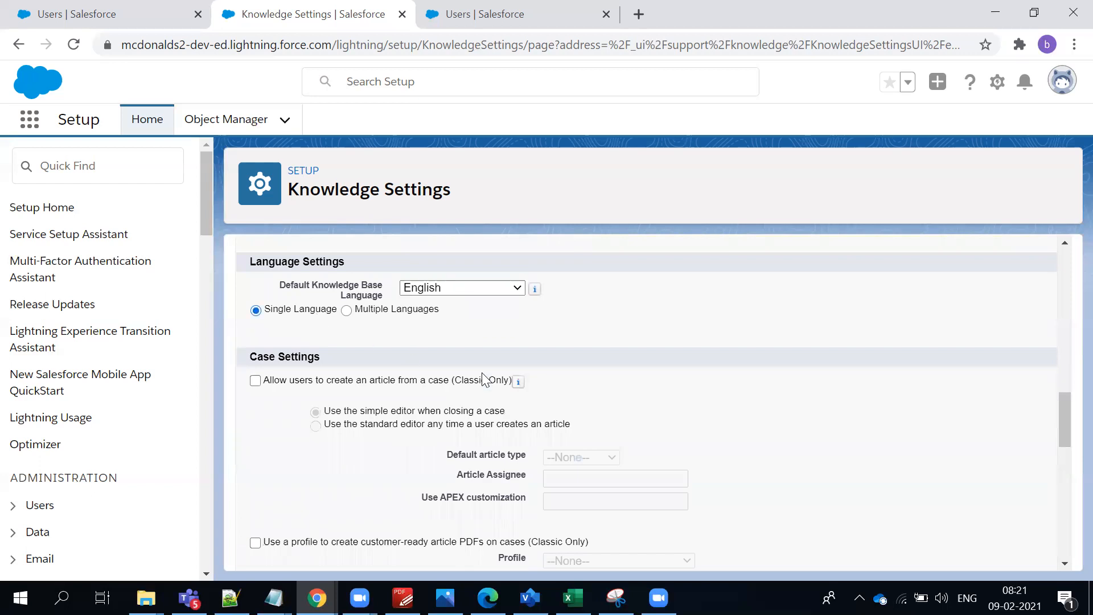
Turn on Allow users to create an article from a case in the Case Settings, and turn it back off.
scroll(465, 374, down, 1)
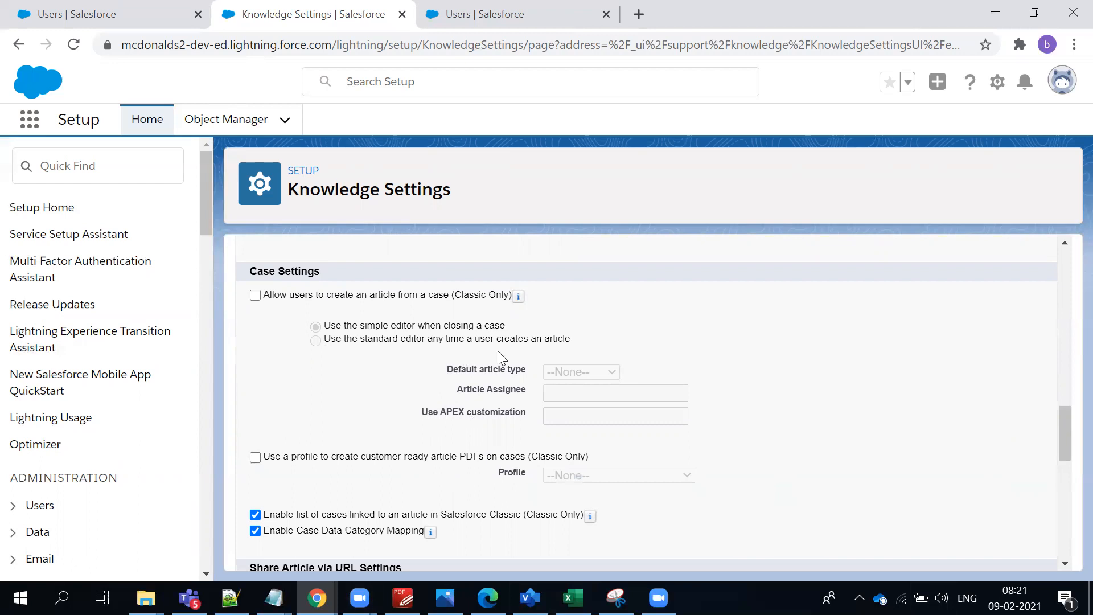
triple_click(463, 296)
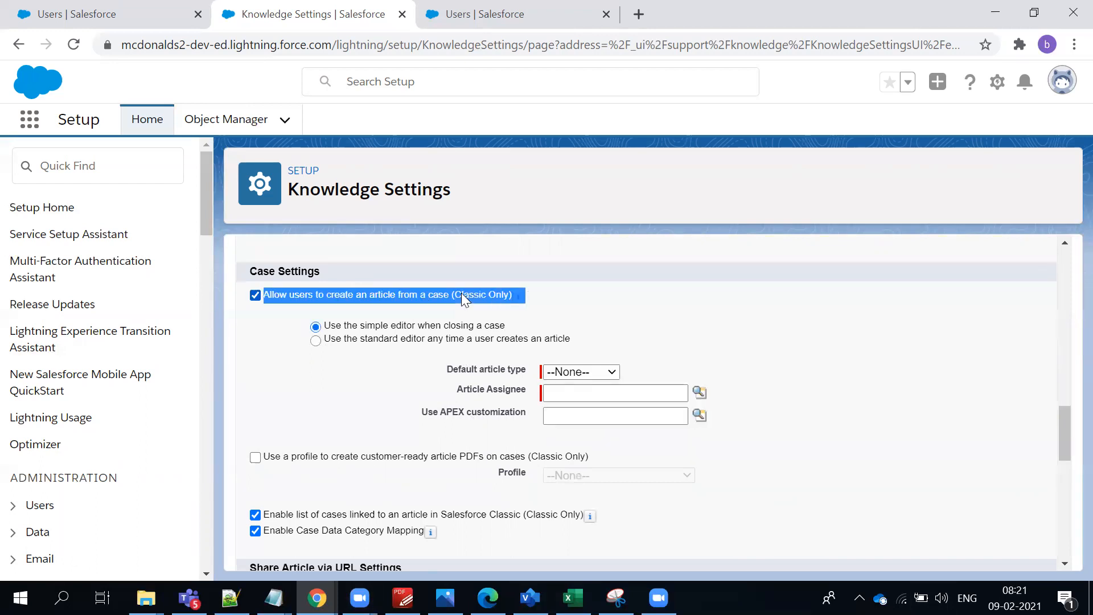
click(460, 295)
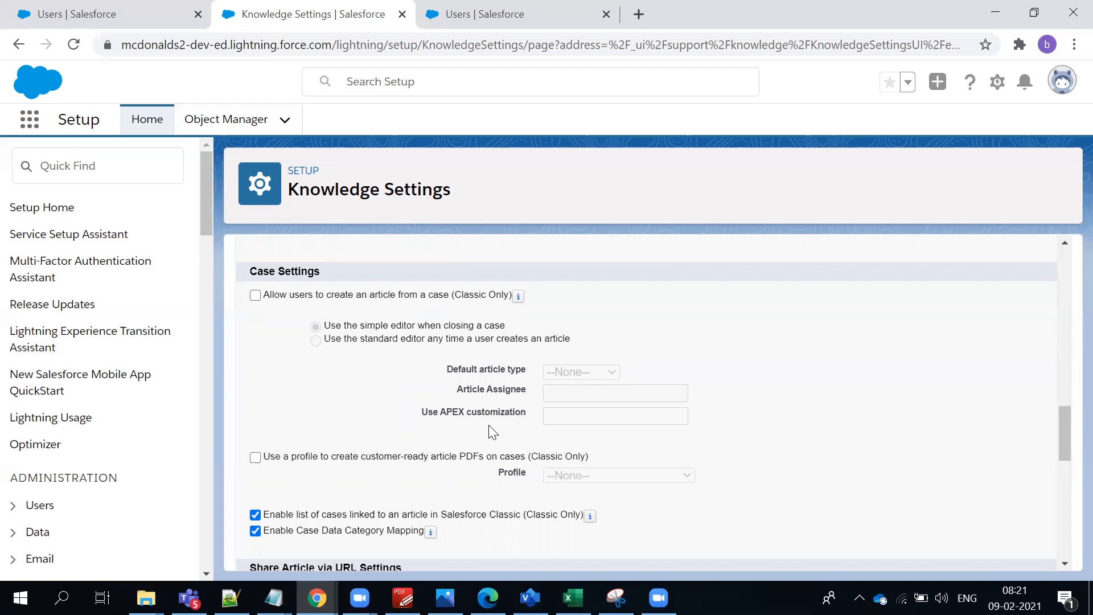
Review the remaining case options, article URL sharing, Answers, Chatter Questions and Knowledge Statistics settings.
scroll(488, 428, down, 1)
scroll(487, 429, down, 1)
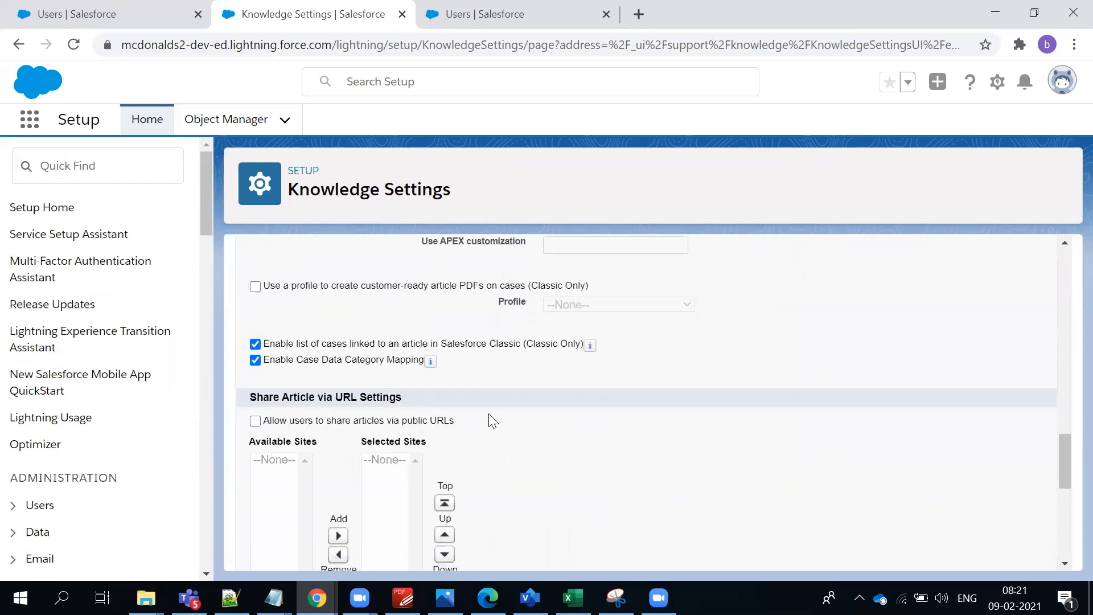
scroll(454, 380, up, 1)
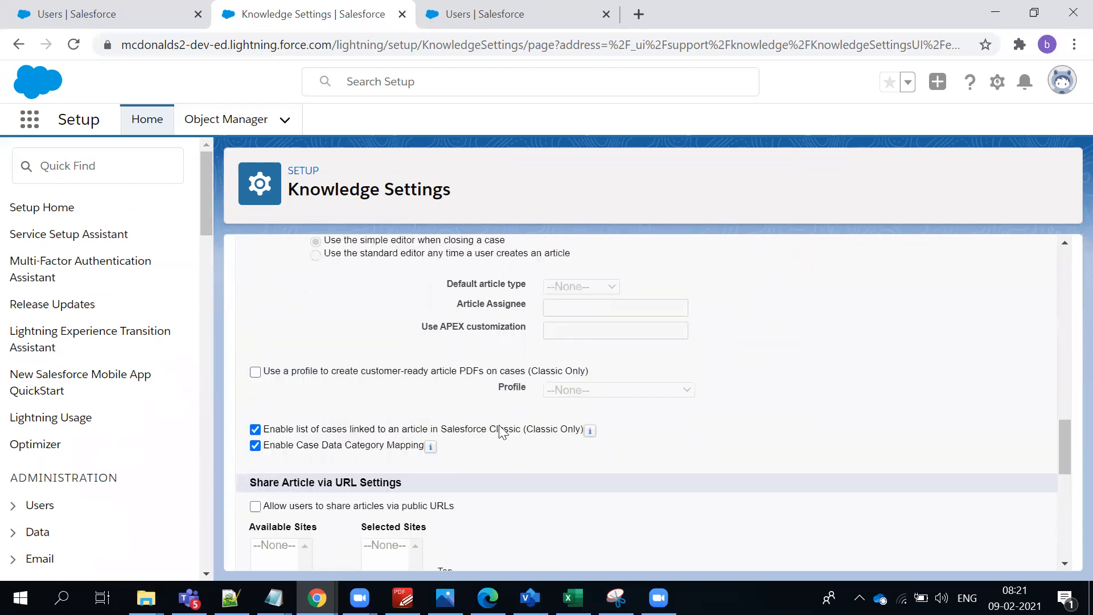
scroll(514, 454, down, 2)
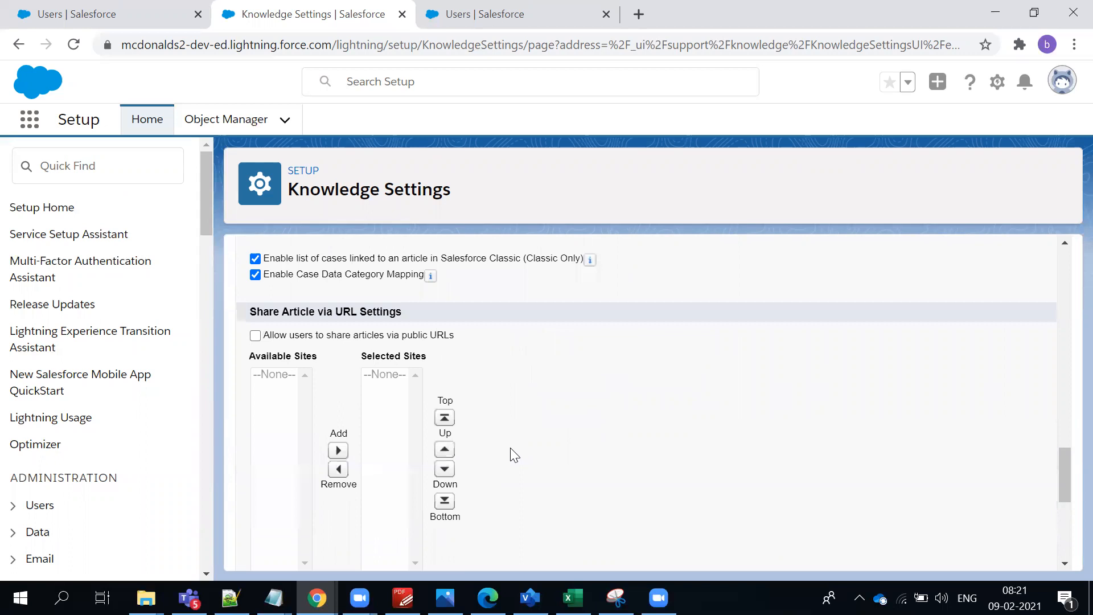
scroll(514, 455, down, 2)
scroll(507, 450, down, 2)
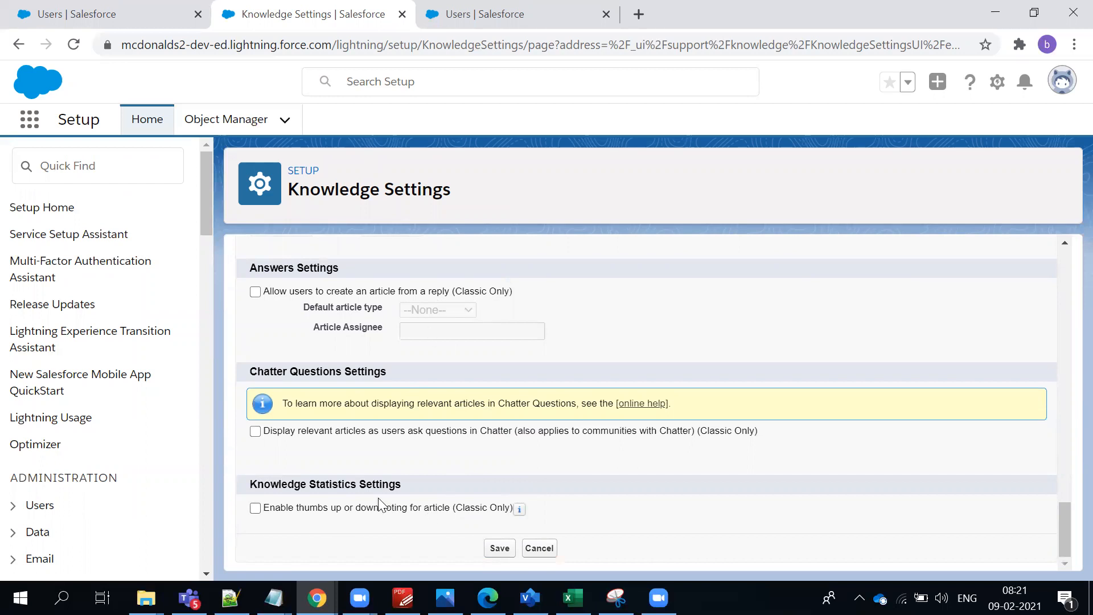
Go back over the settings from General Settings and Lightning Knowledge down to the Knowledge One section.
scroll(400, 451, up, 10)
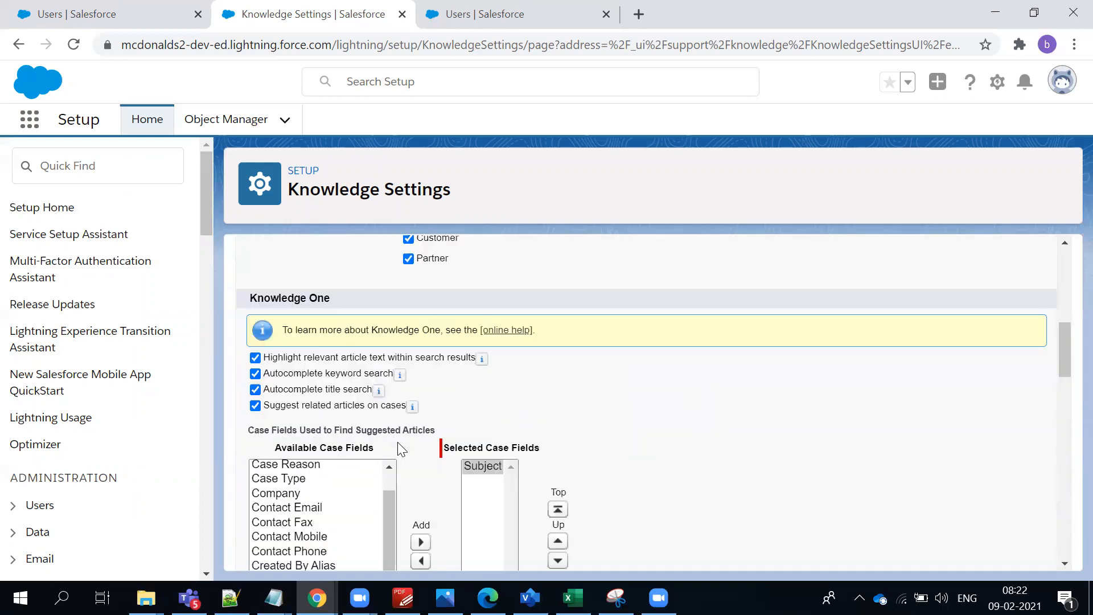
scroll(397, 442, up, 5)
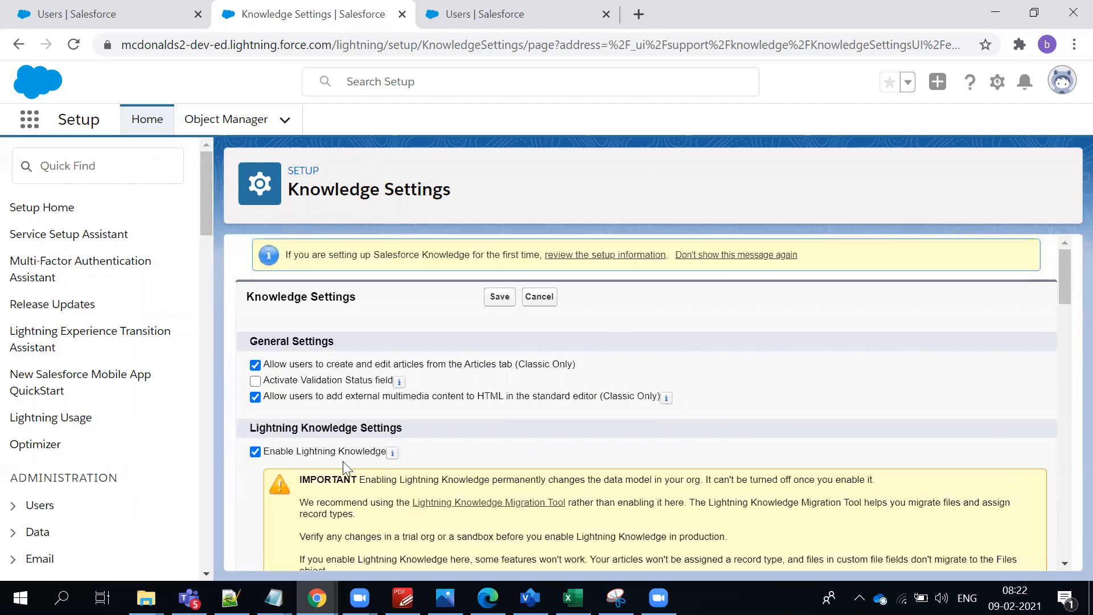
scroll(366, 483, down, 6)
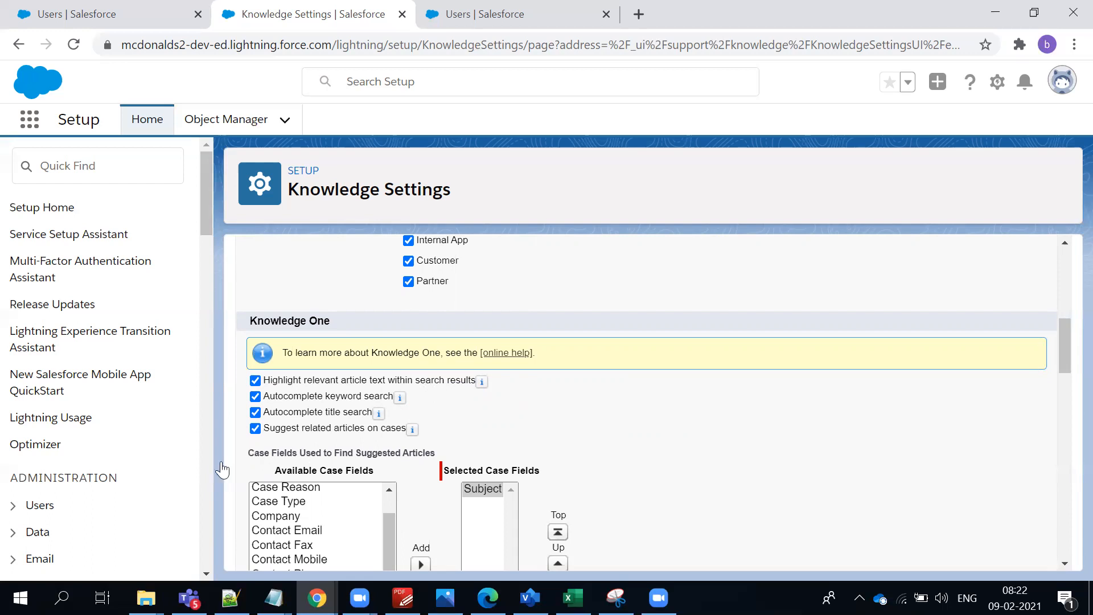
triple_click(275, 324)
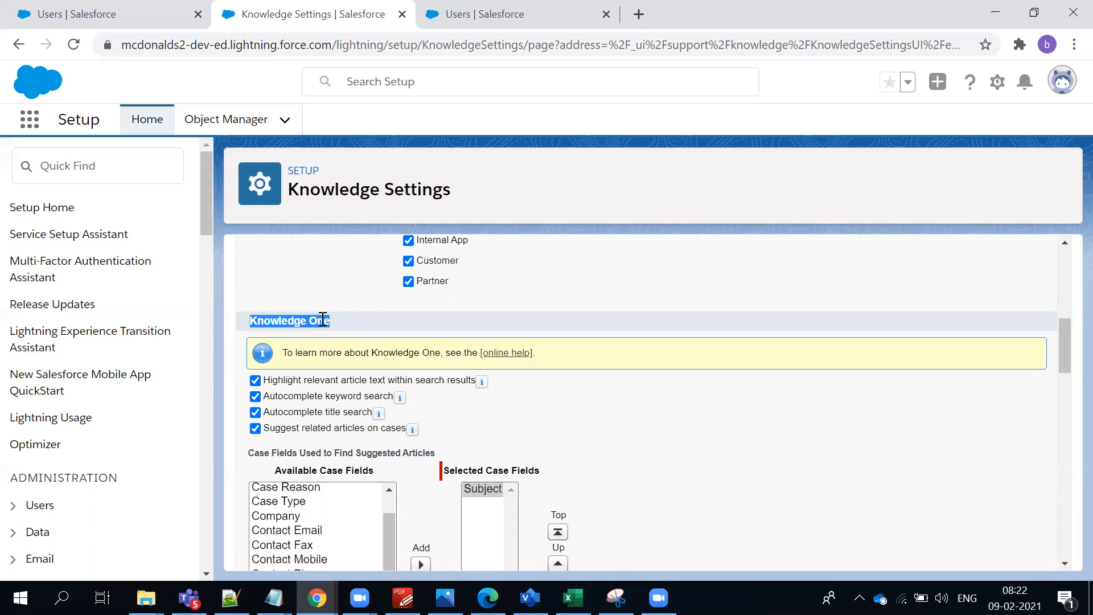
click(344, 332)
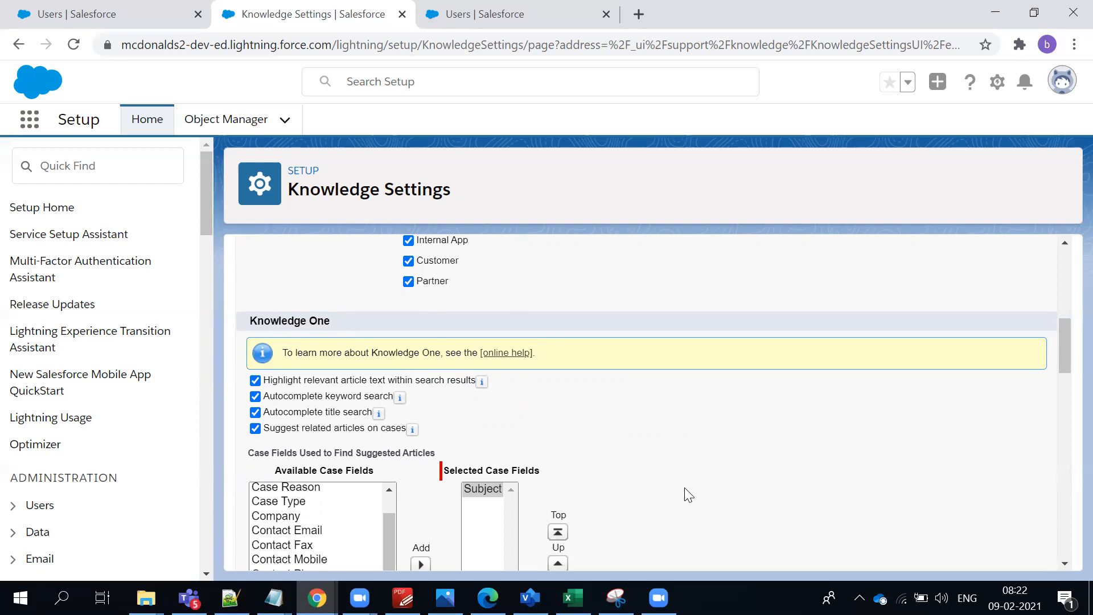
Save the edited Knowledge Settings.
scroll(677, 513, down, 5)
scroll(654, 538, down, 5)
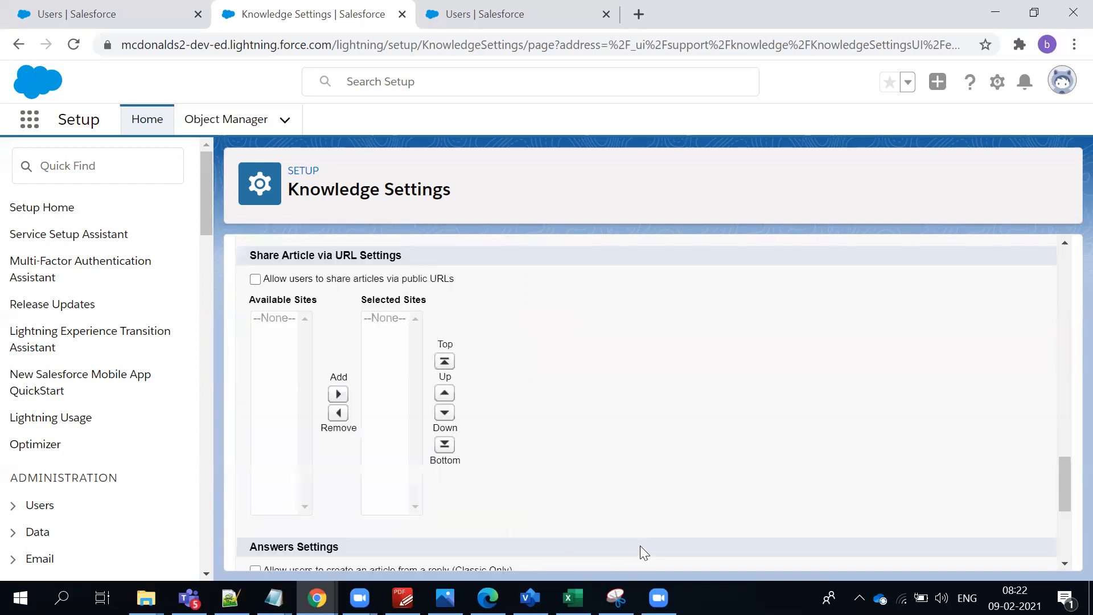
scroll(639, 546, down, 5)
click(499, 549)
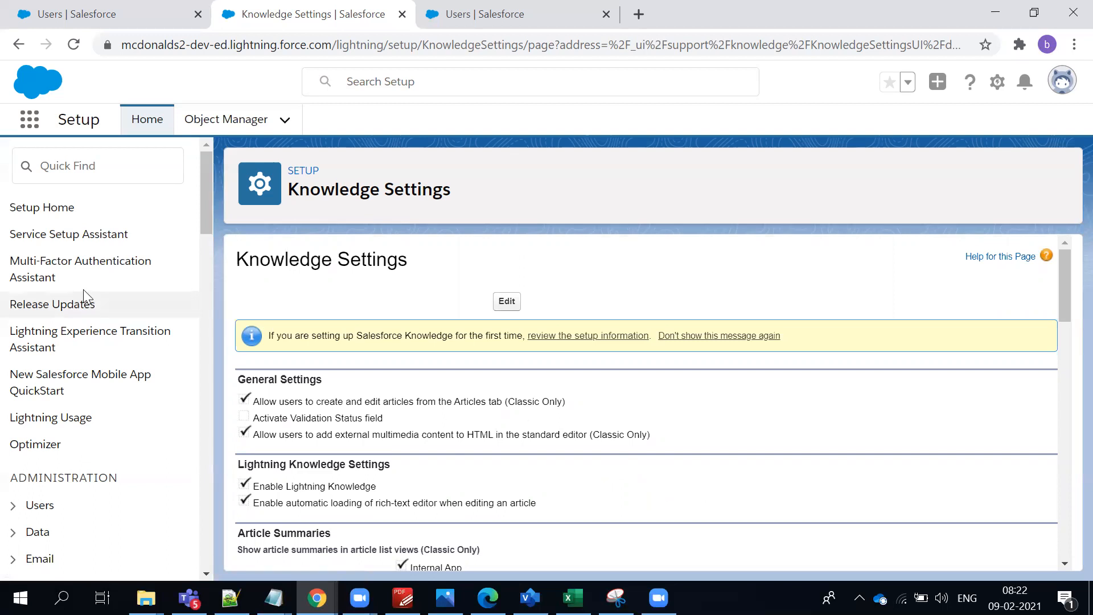
Check the saved Knowledge One options and the case field used to find suggested articles.
scroll(471, 293, down, 4)
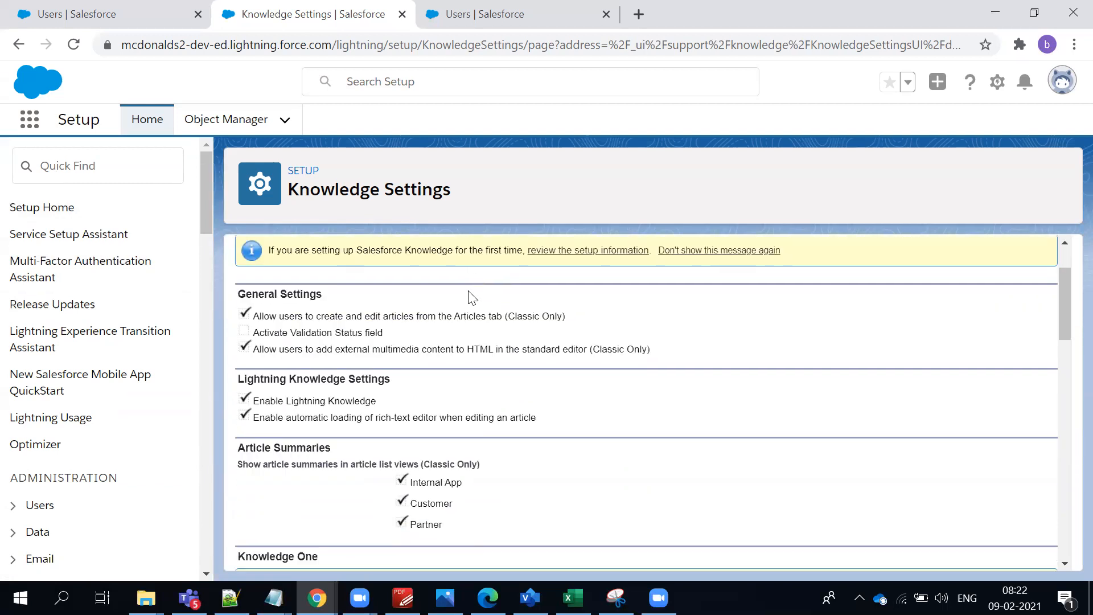
scroll(469, 295, down, 1)
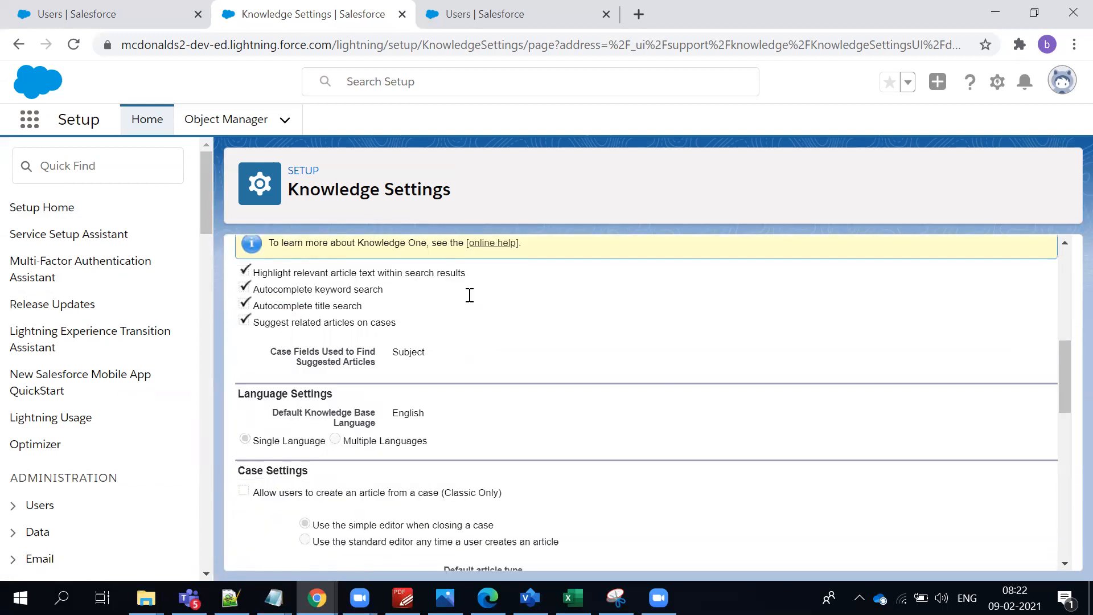
scroll(470, 302, up, 1)
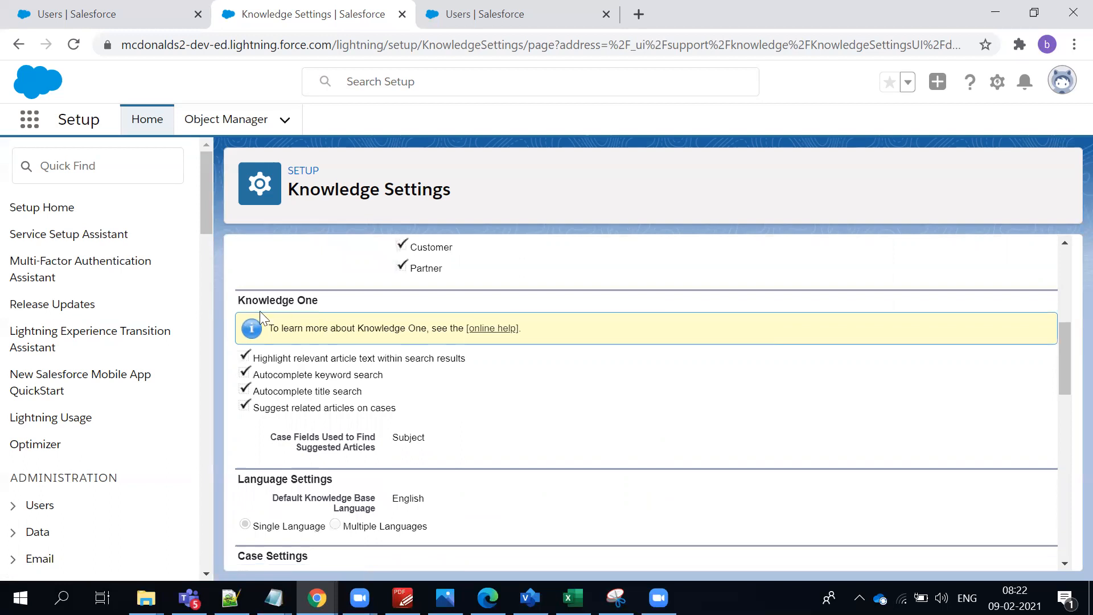
drag(239, 300, 309, 310)
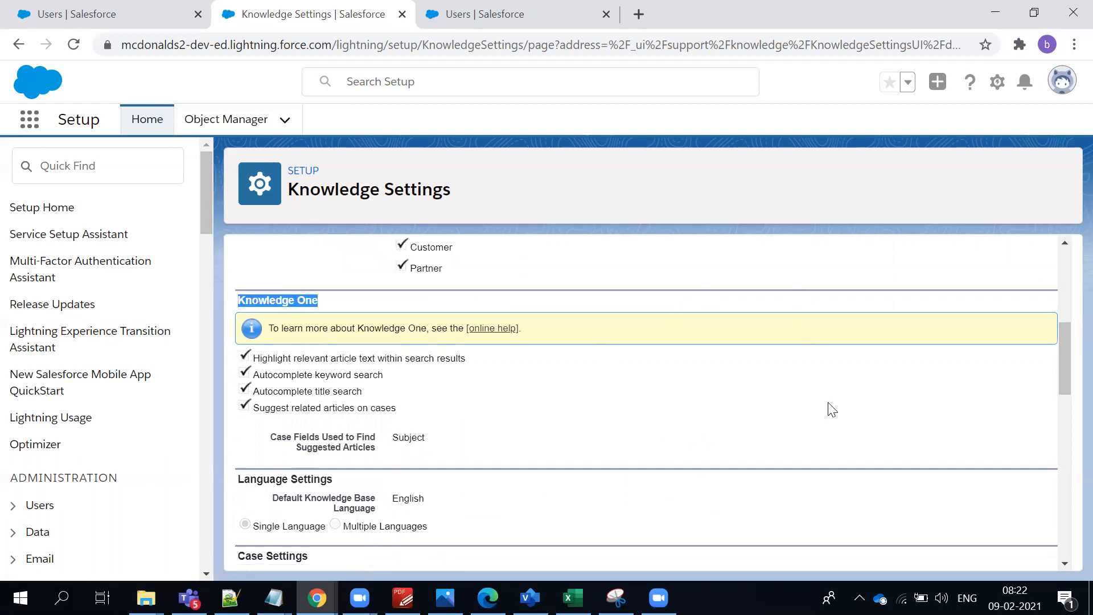
triple_click(316, 445)
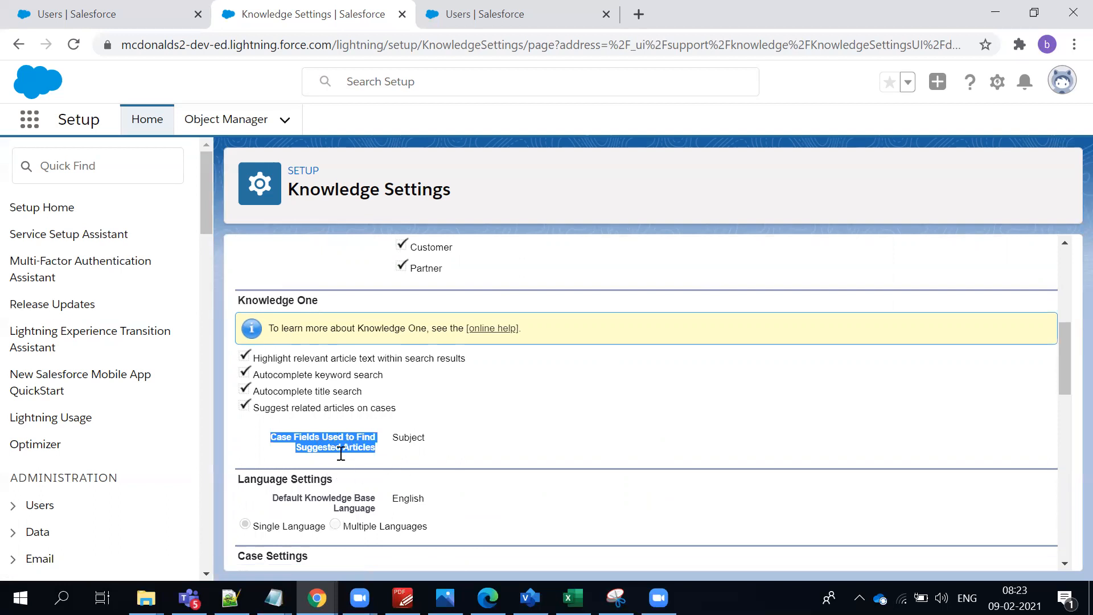
double_click(399, 443)
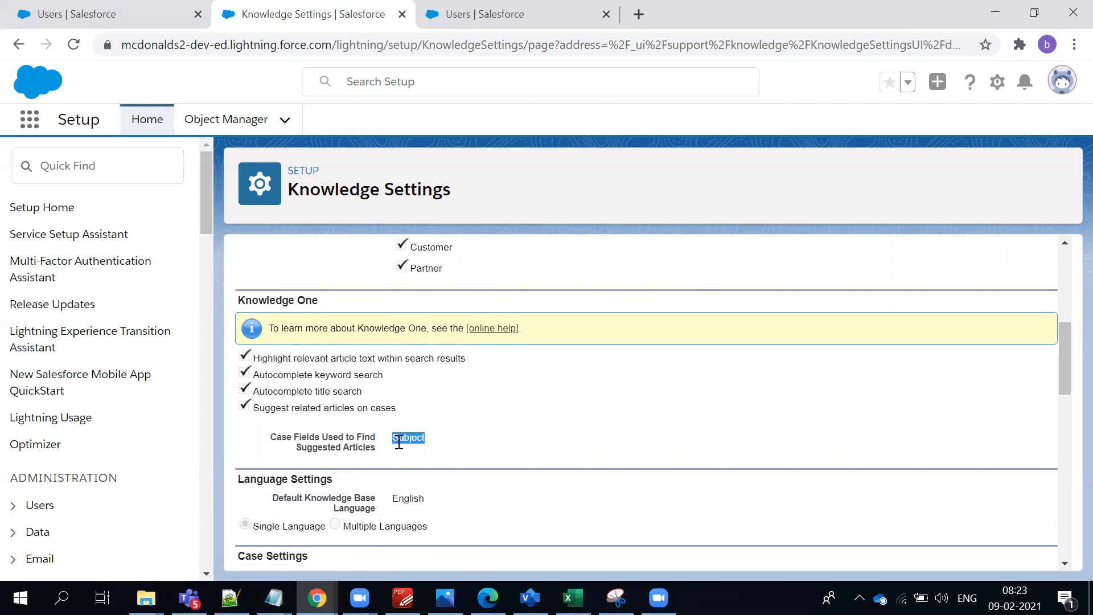
Check the saved case and URL sharing settings, and recheck the Lightning Knowledge and General Settings.
scroll(516, 461, down, 5)
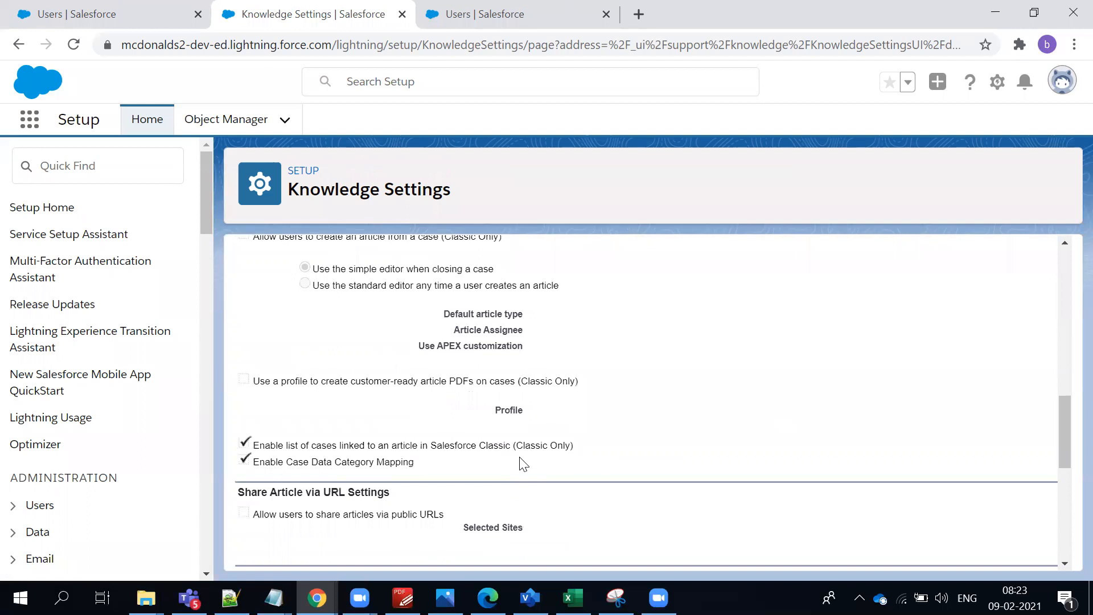
scroll(520, 461, up, 10)
scroll(519, 461, down, 3)
drag(262, 292, 495, 341)
click(592, 344)
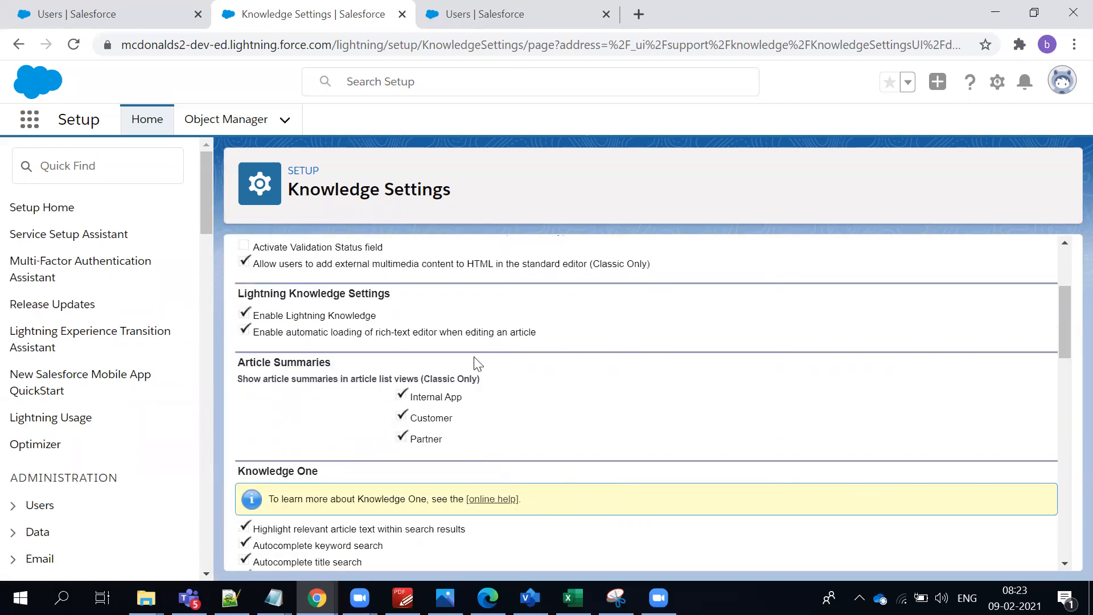
scroll(519, 372, up, 3)
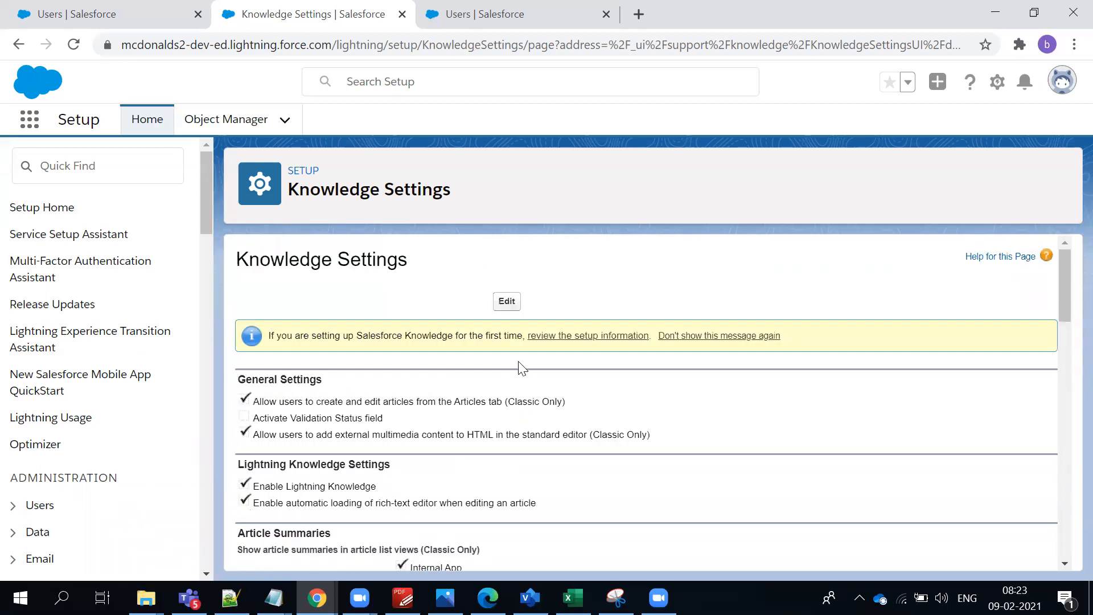
From the Users setup page, search the App Launcher for "kno" and open Knowledge in a separate browser tab.
click(154, 26)
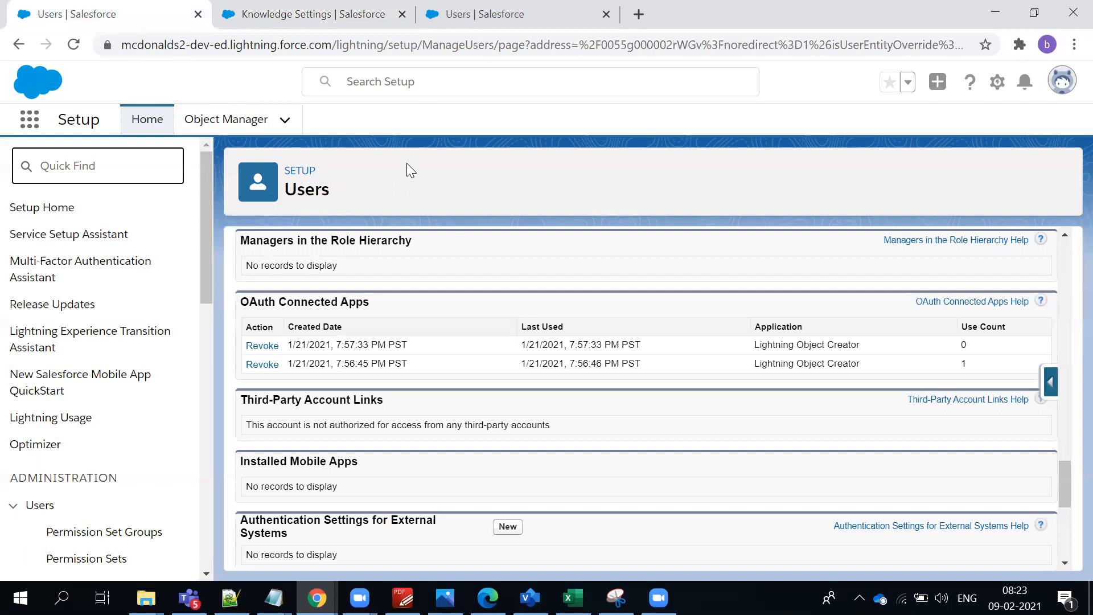
click(409, 188)
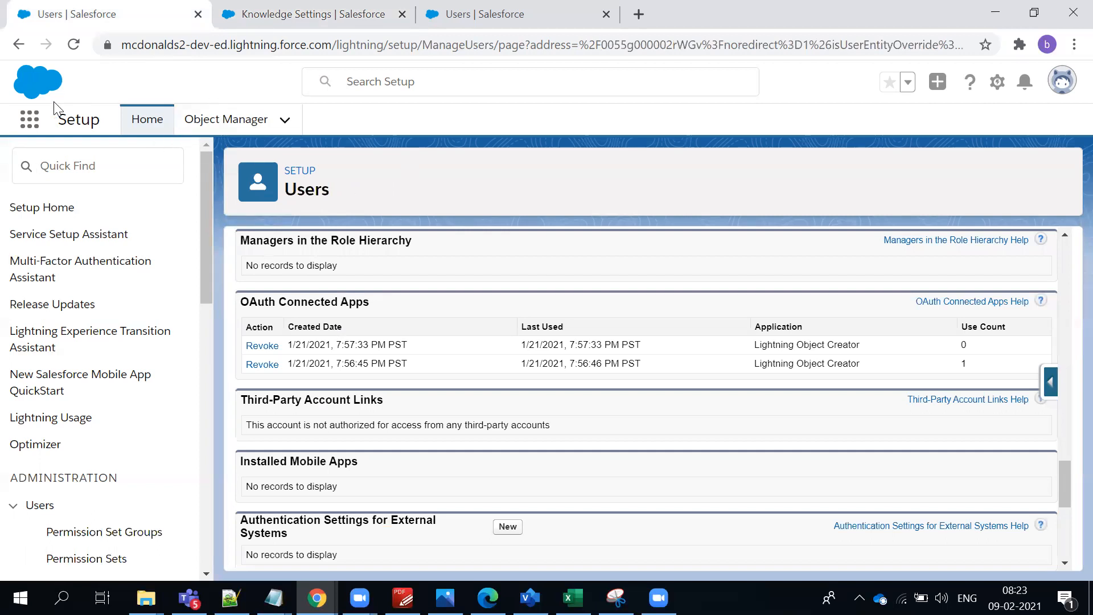
click(30, 126)
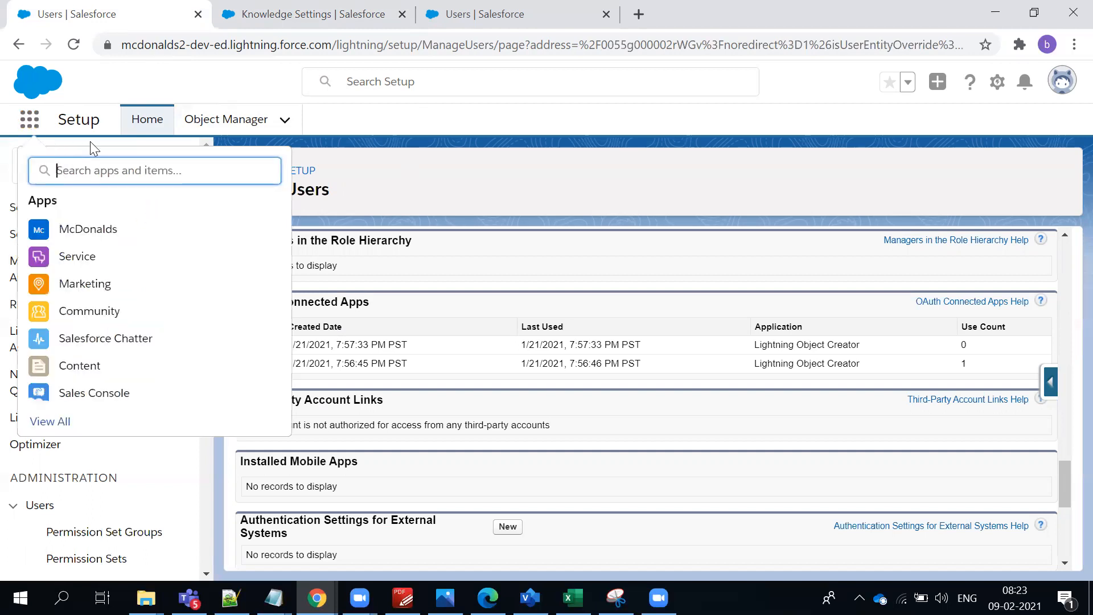
text(kno)
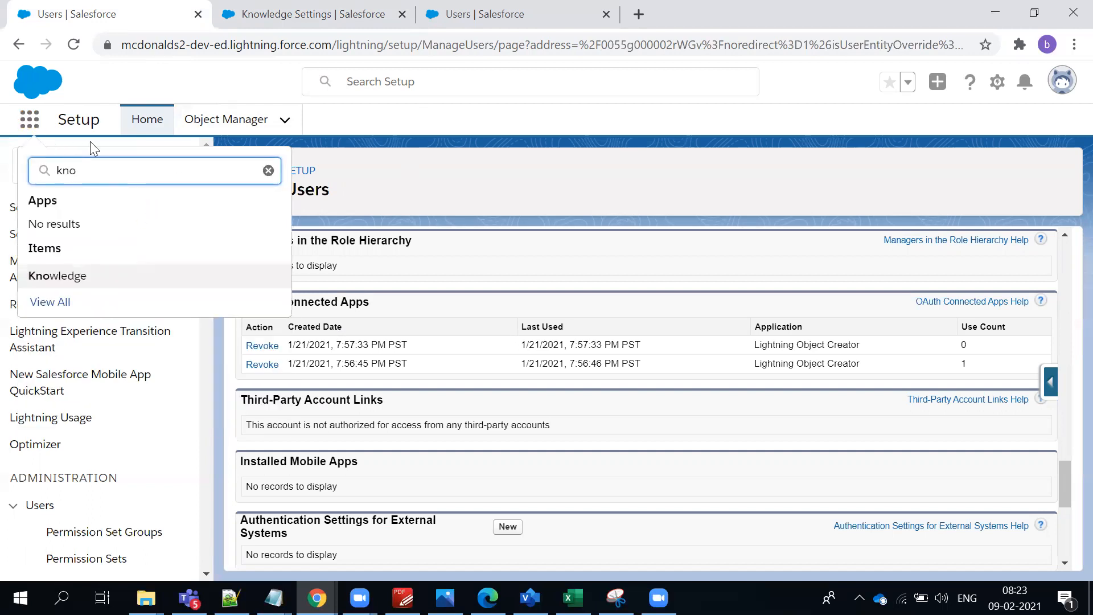
click(59, 279)
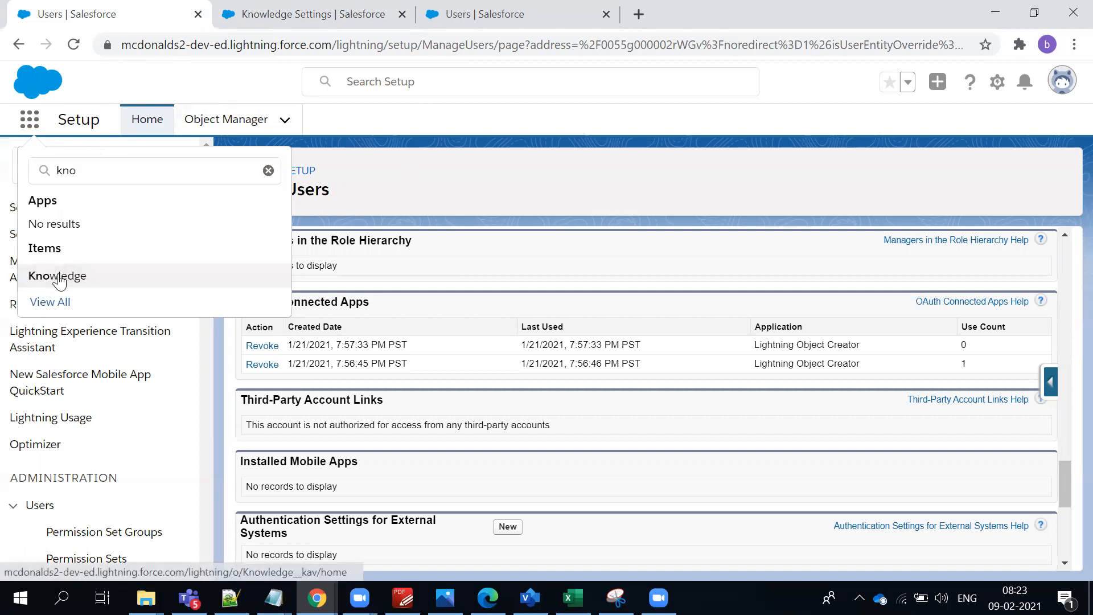
click(278, 23)
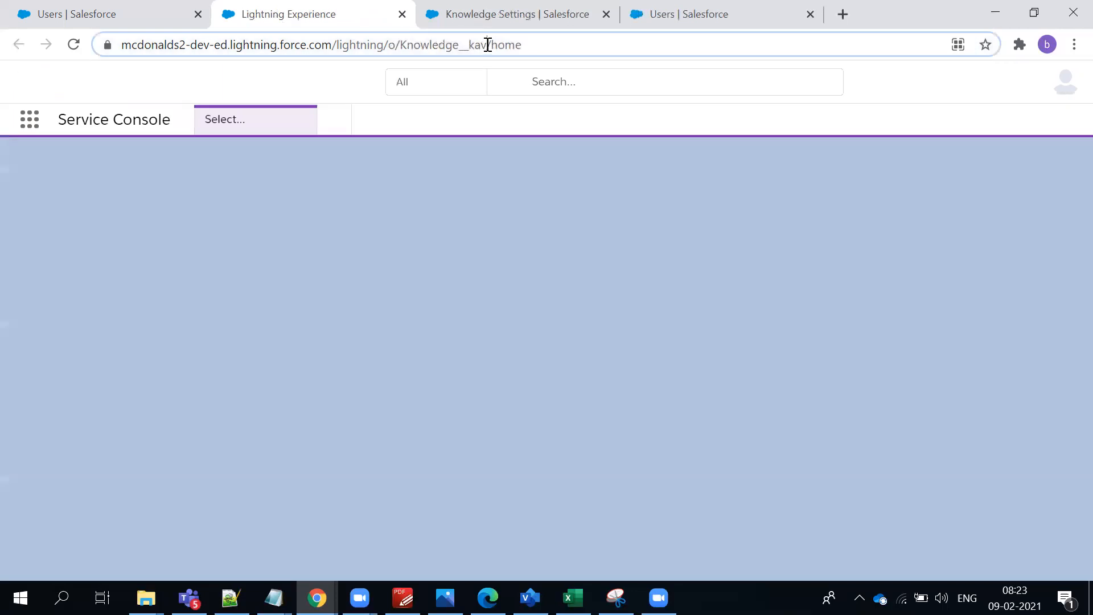
Point out the __kav suffix of the Knowledge object in the page address.
double_click(487, 44)
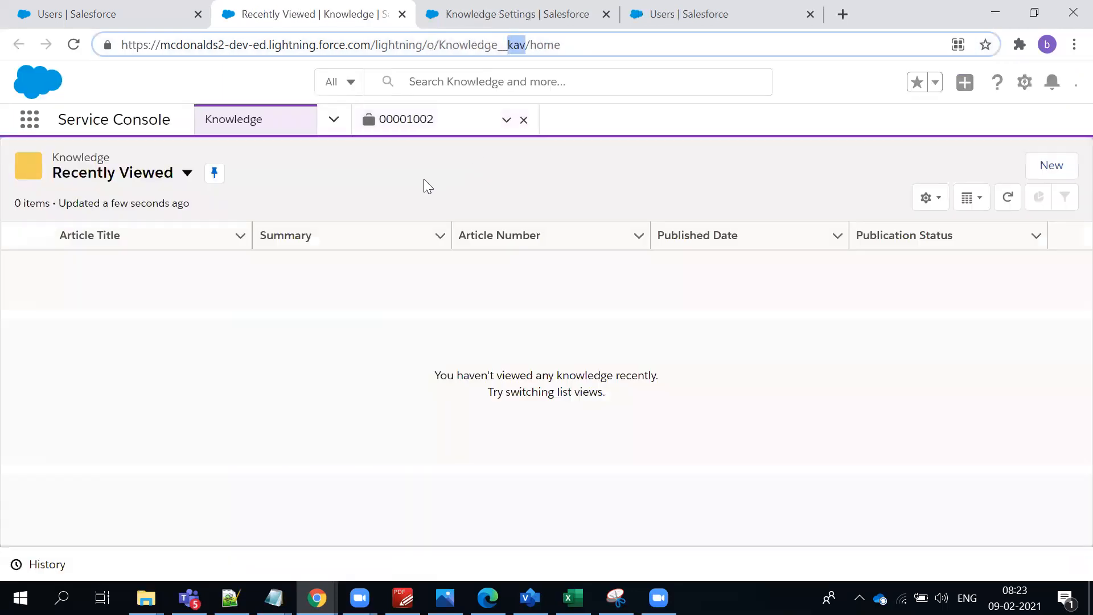
click(305, 157)
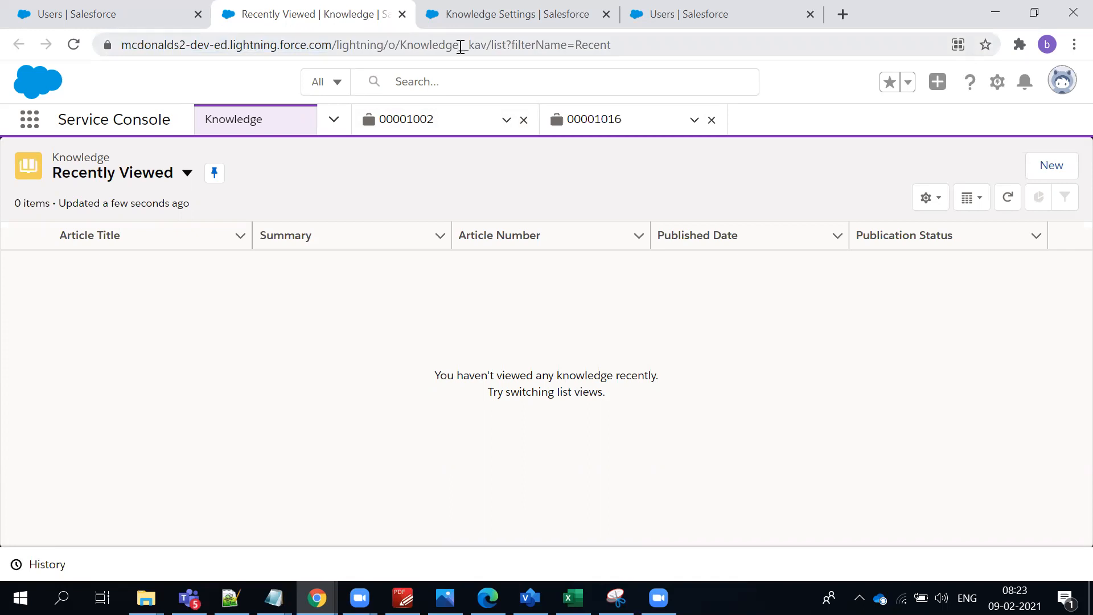
drag(460, 46, 489, 46)
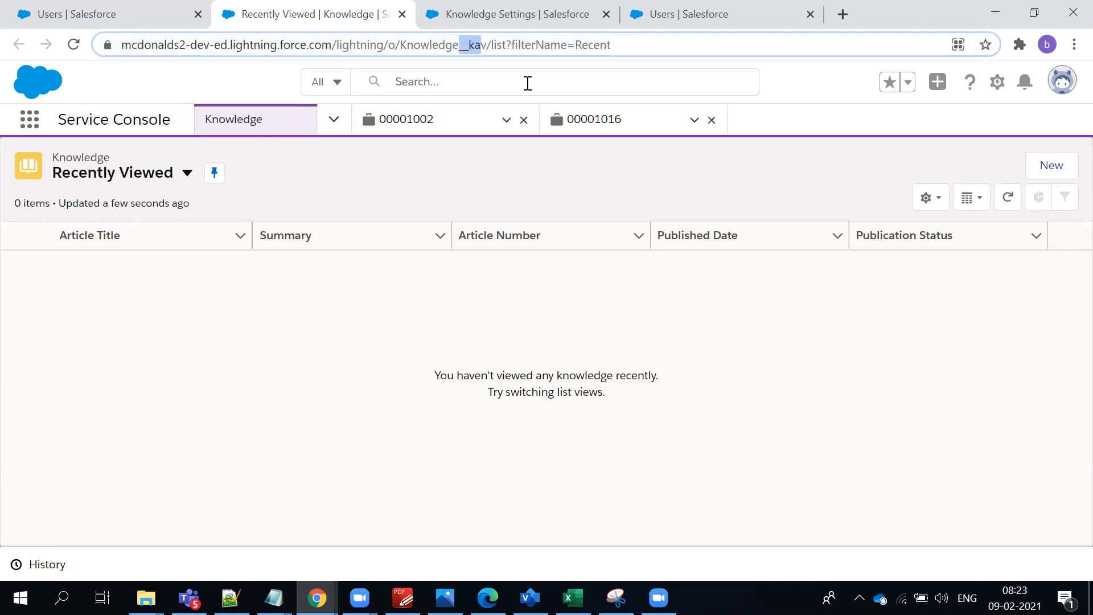
click(302, 373)
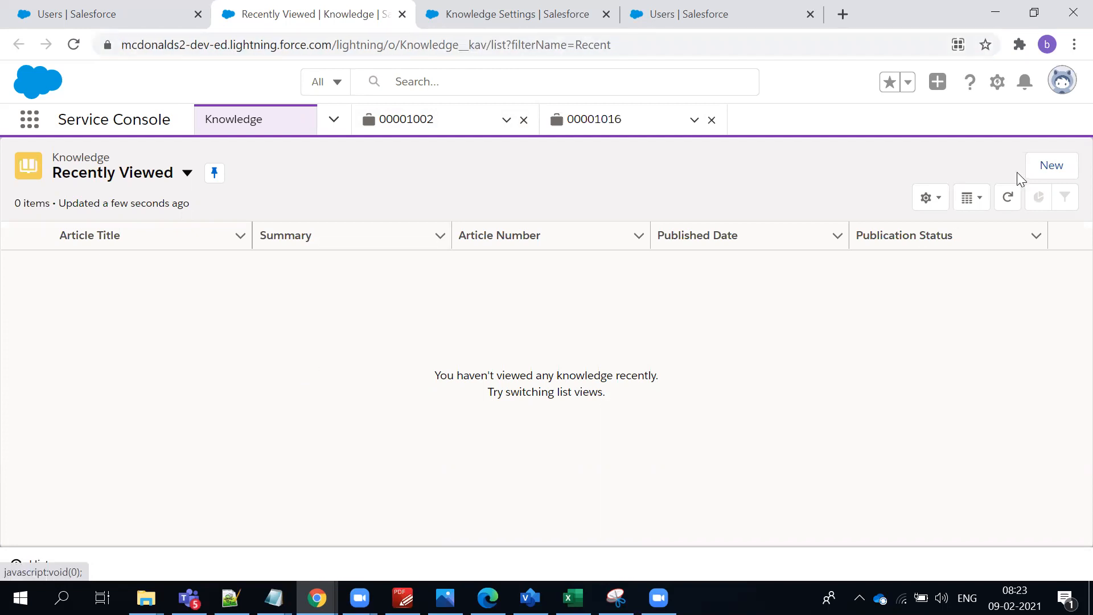
Create and save a Knowledge article titled "Food Service Issue" with the URL name "Food-Service-Issue", and dismiss the notification.
click(1046, 166)
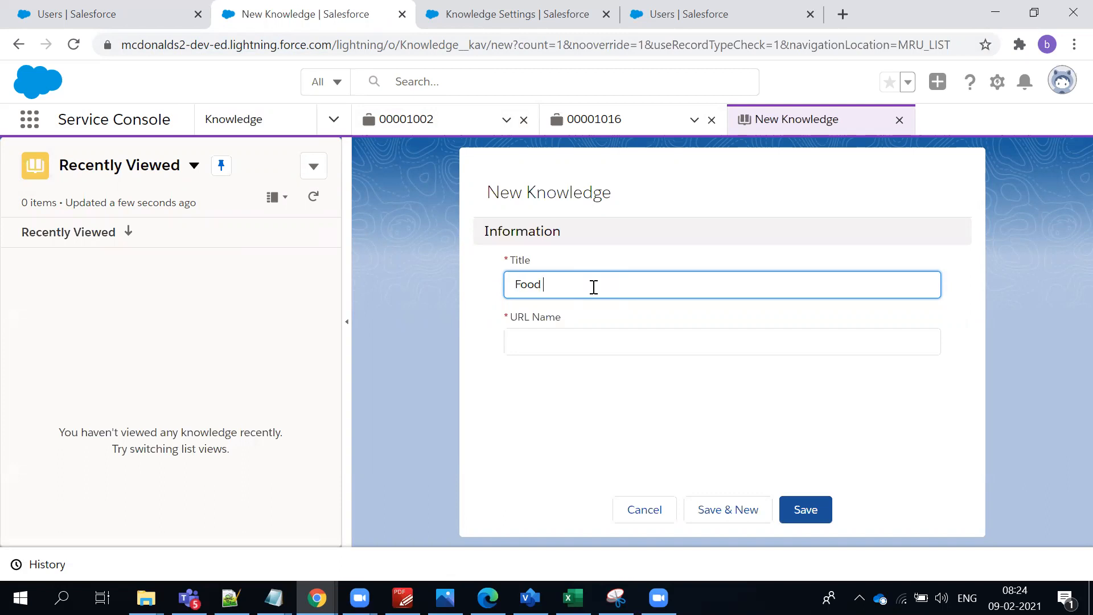
text(vice Issue)
key(Tab)
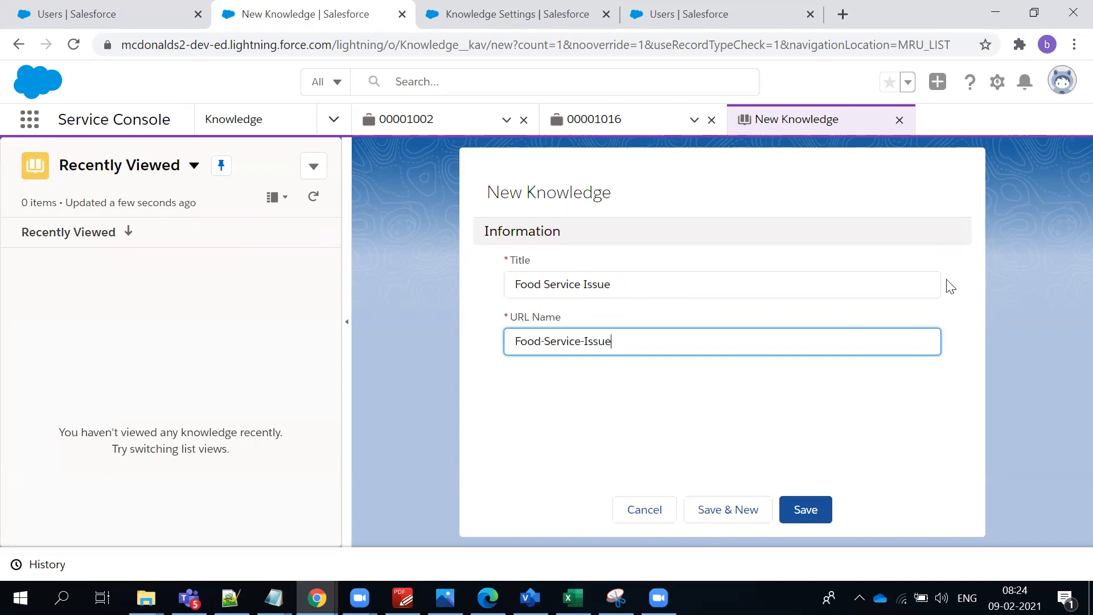
click(810, 511)
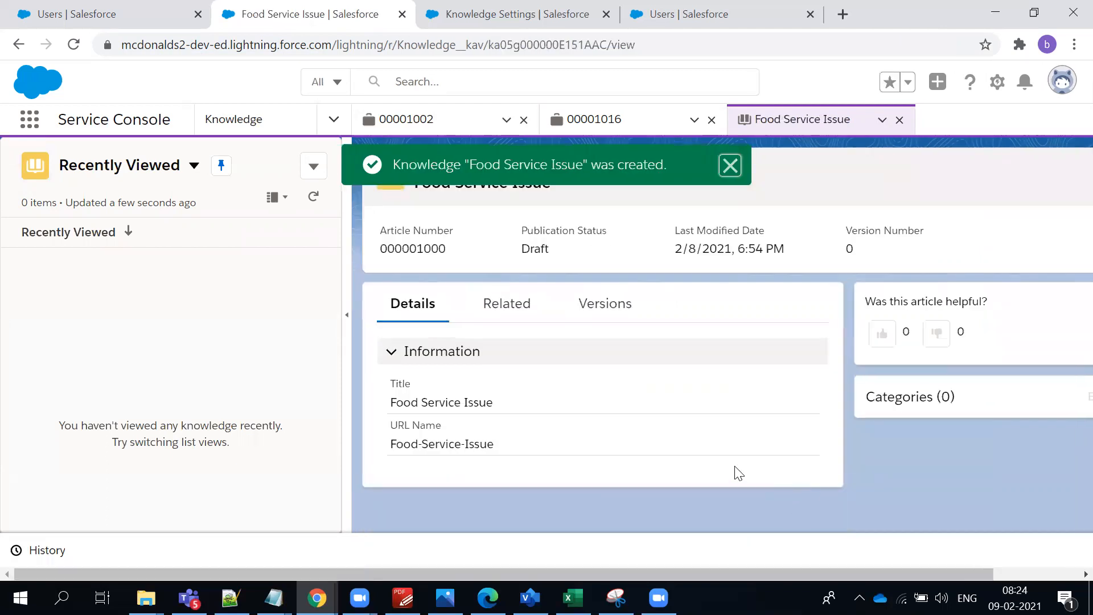
click(729, 167)
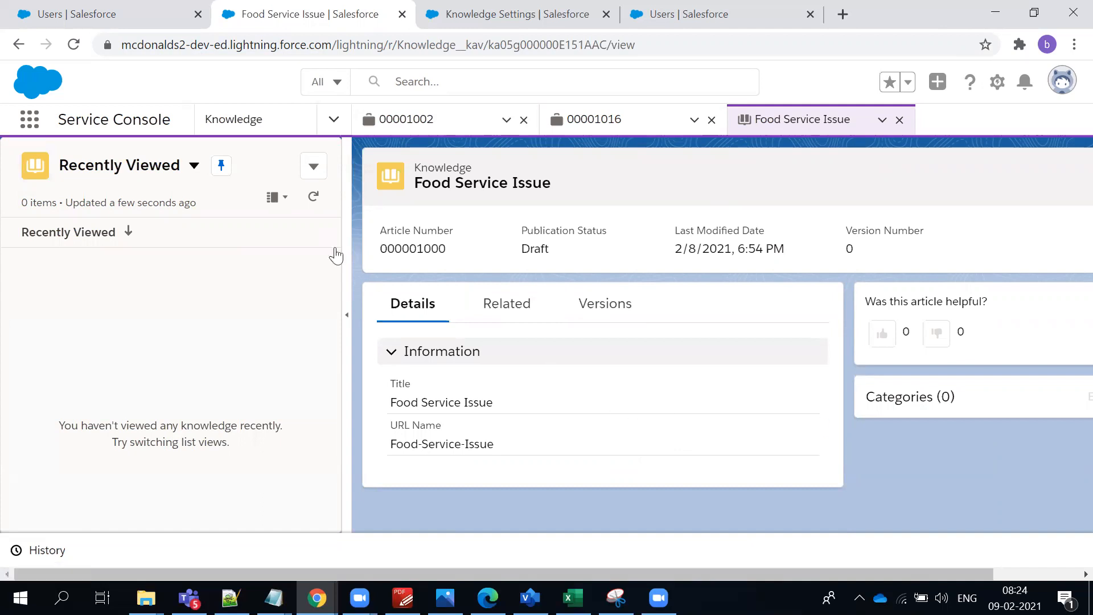
Collapse the split list view and examine the new article's details, publication status and title.
click(346, 316)
click(165, 318)
click(69, 312)
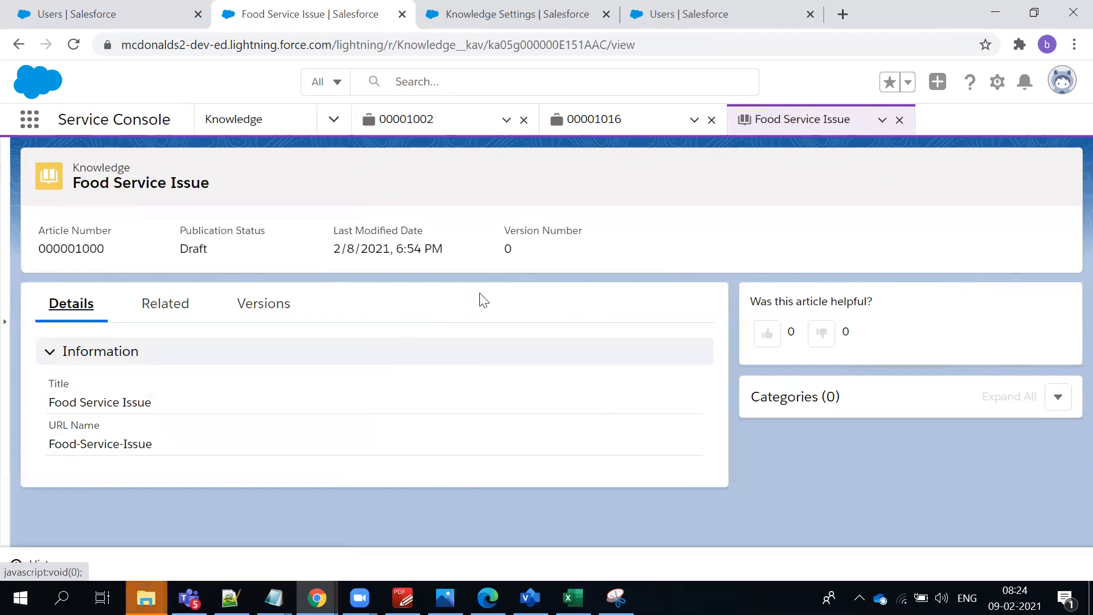
double_click(212, 256)
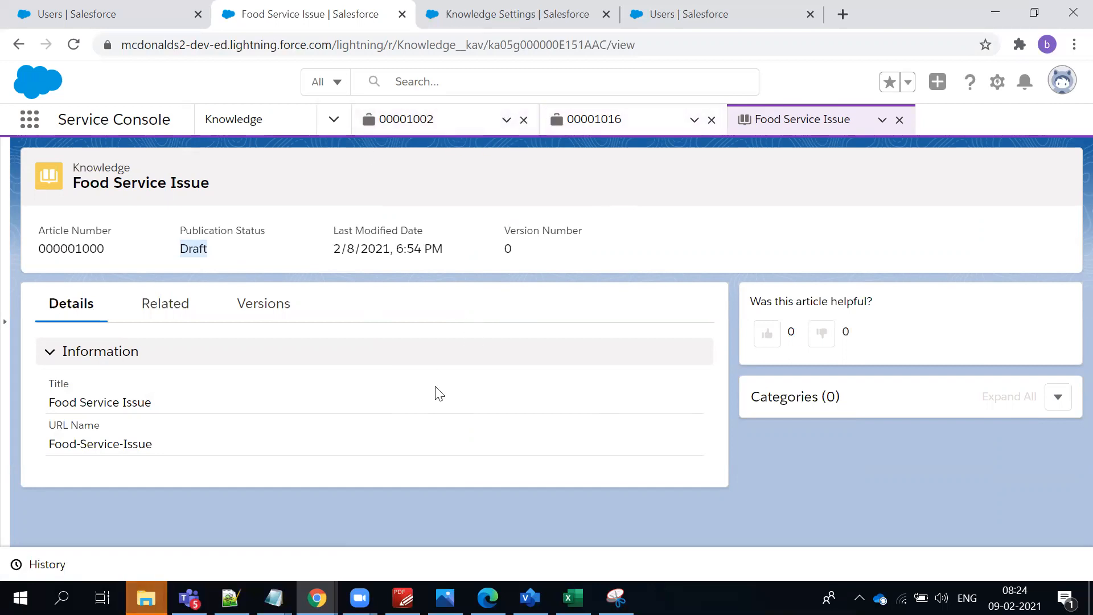
triple_click(167, 184)
Open Salesforce Classic in a separate browser tab and show the list of all tabs.
click(997, 85)
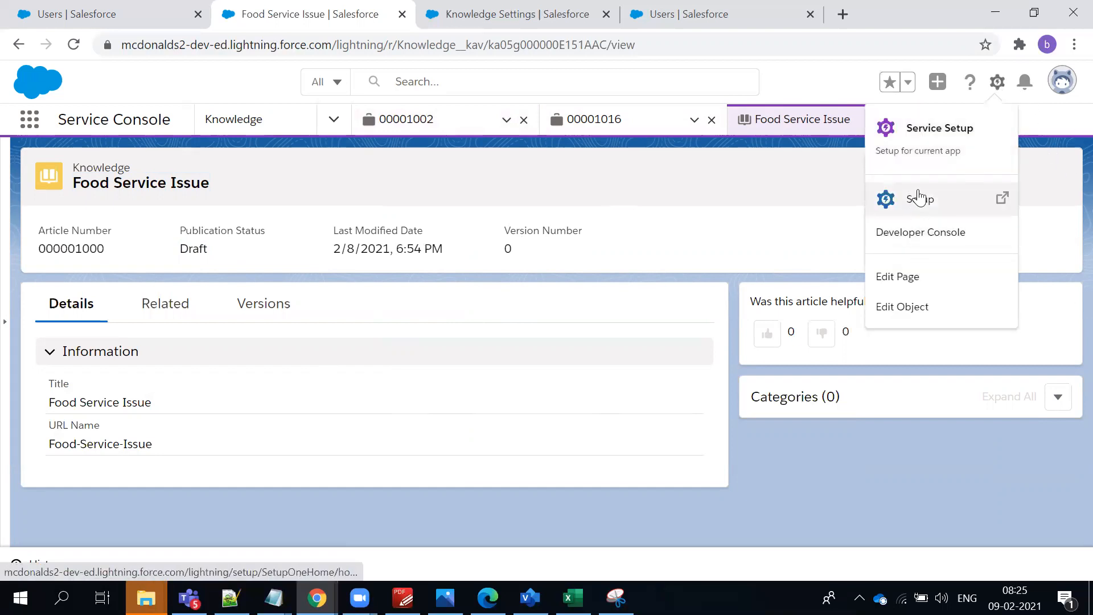
click(1058, 96)
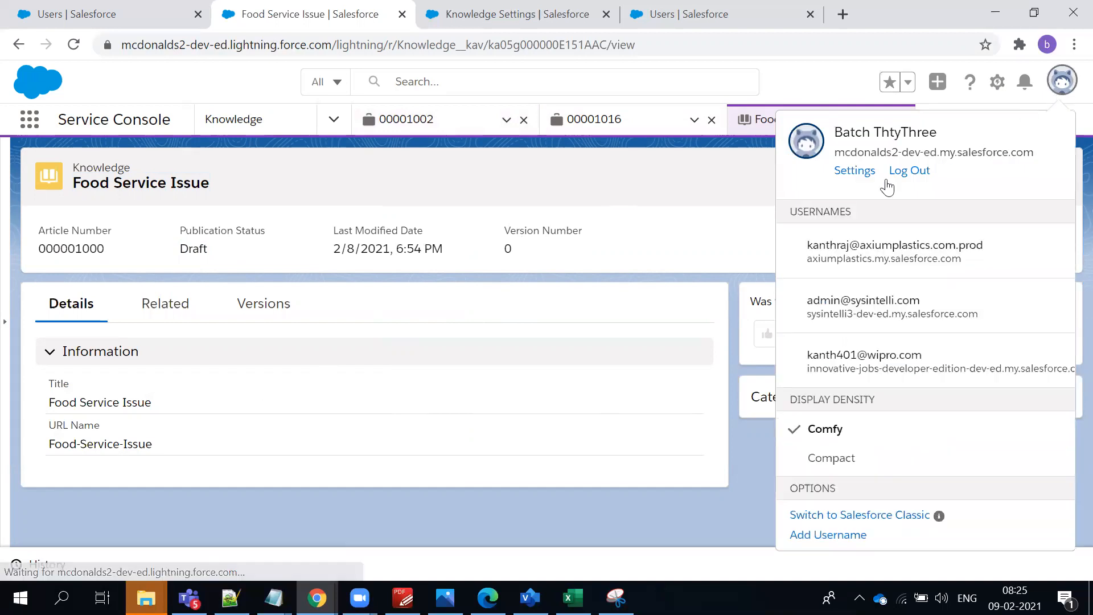
middle_click(859, 515)
click(438, 18)
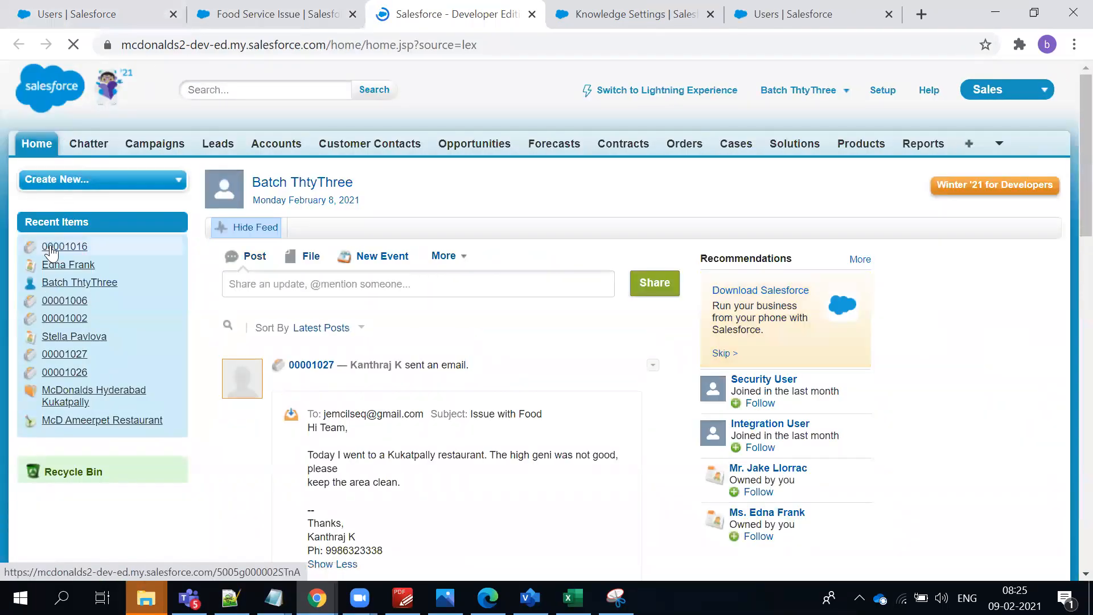
mouse_move(51, 250)
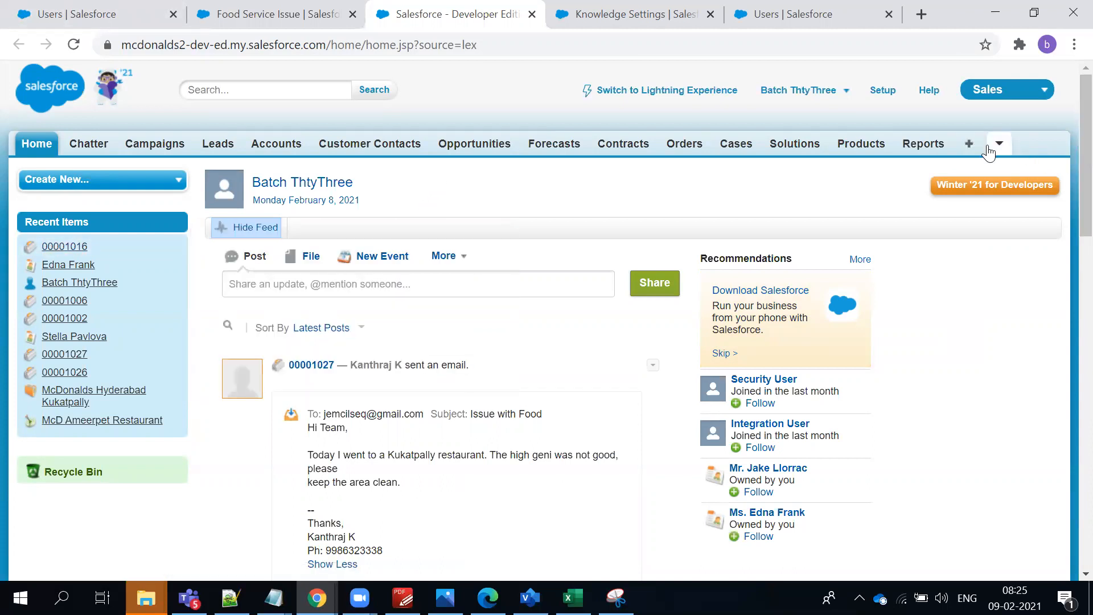
click(970, 144)
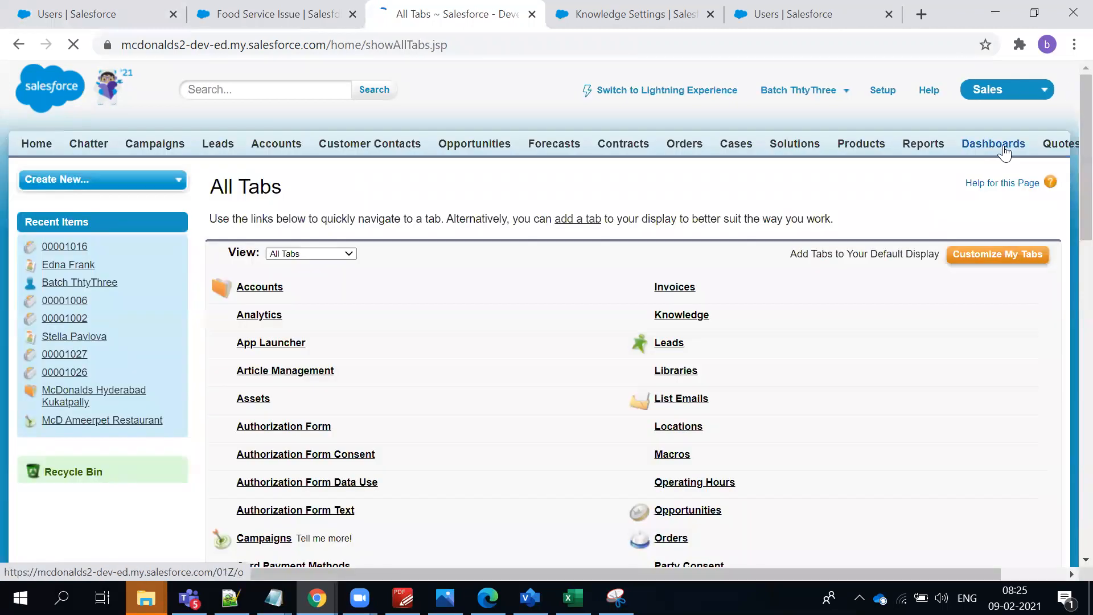
Open the Food Service Issue draft from the Knowledge drafts for editing, ready to fill in its summary.
scroll(693, 342, down, 2)
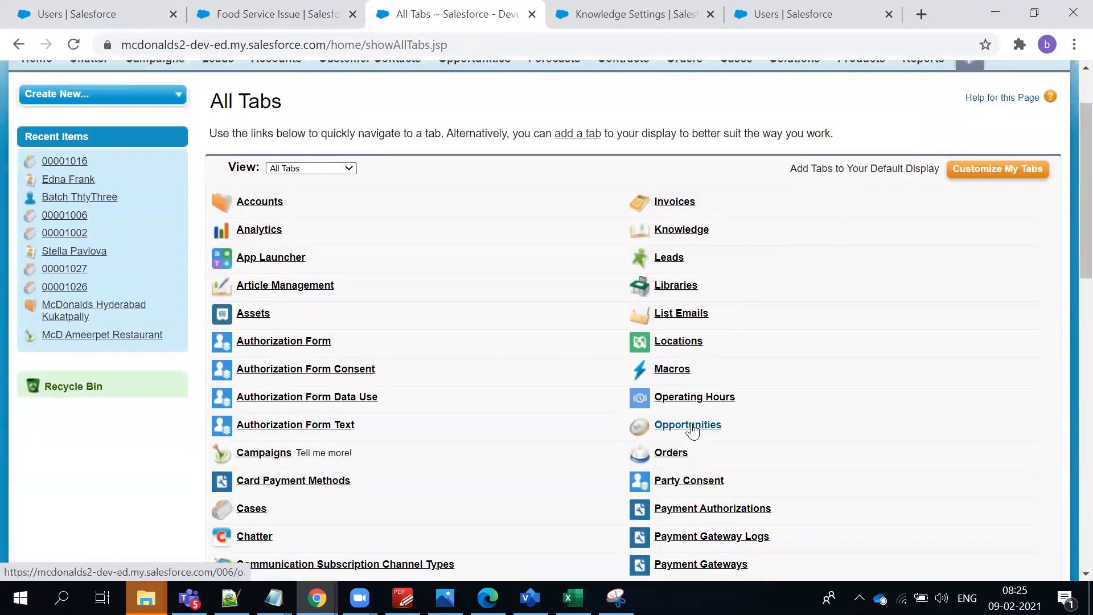
click(667, 230)
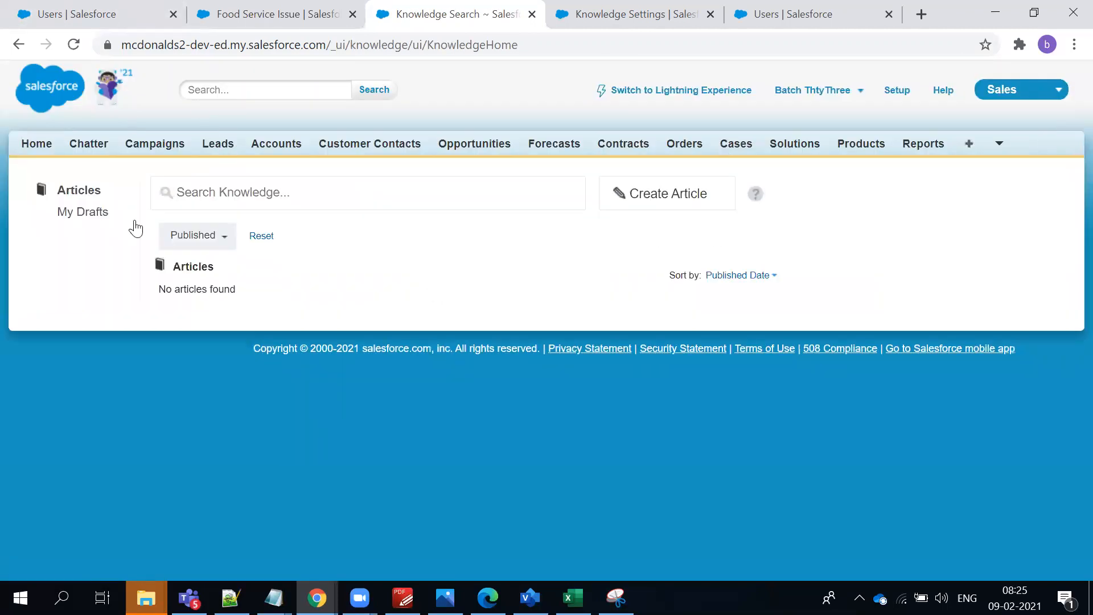
click(111, 219)
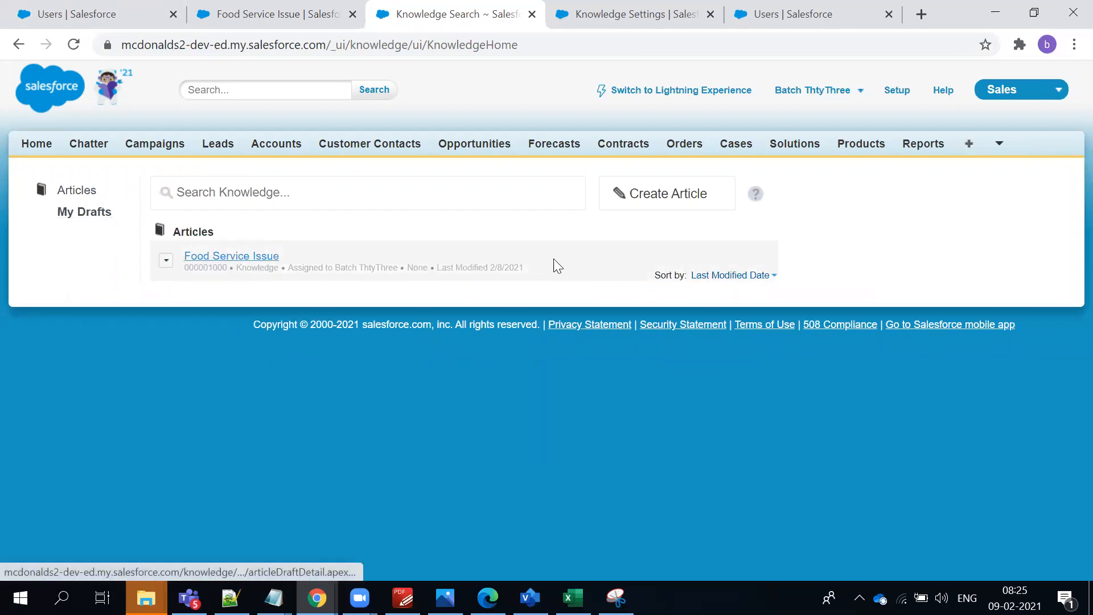
click(165, 263)
click(174, 288)
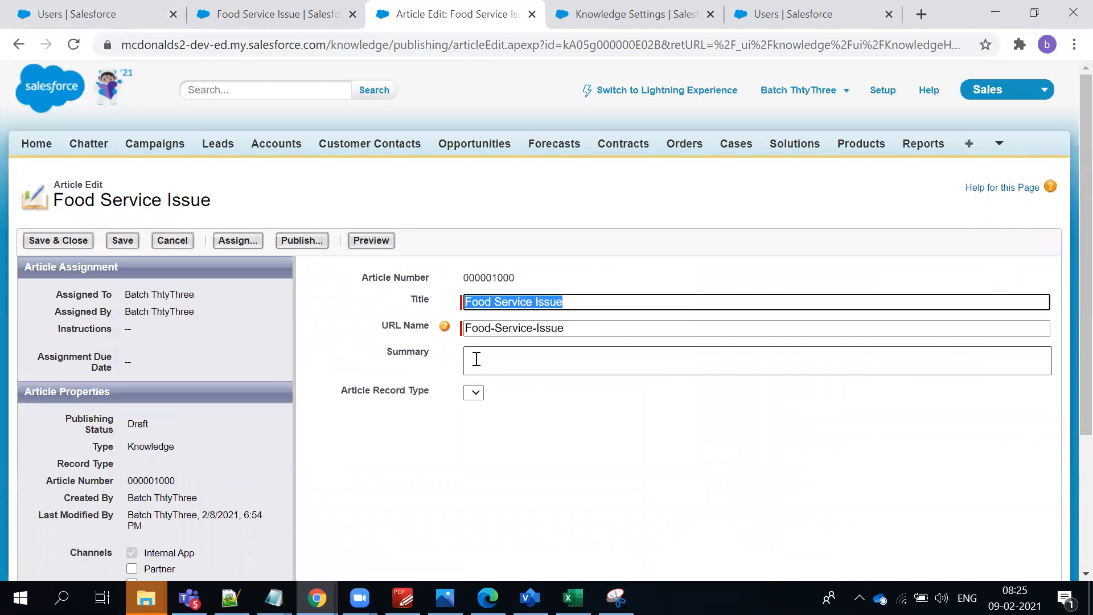
click(477, 361)
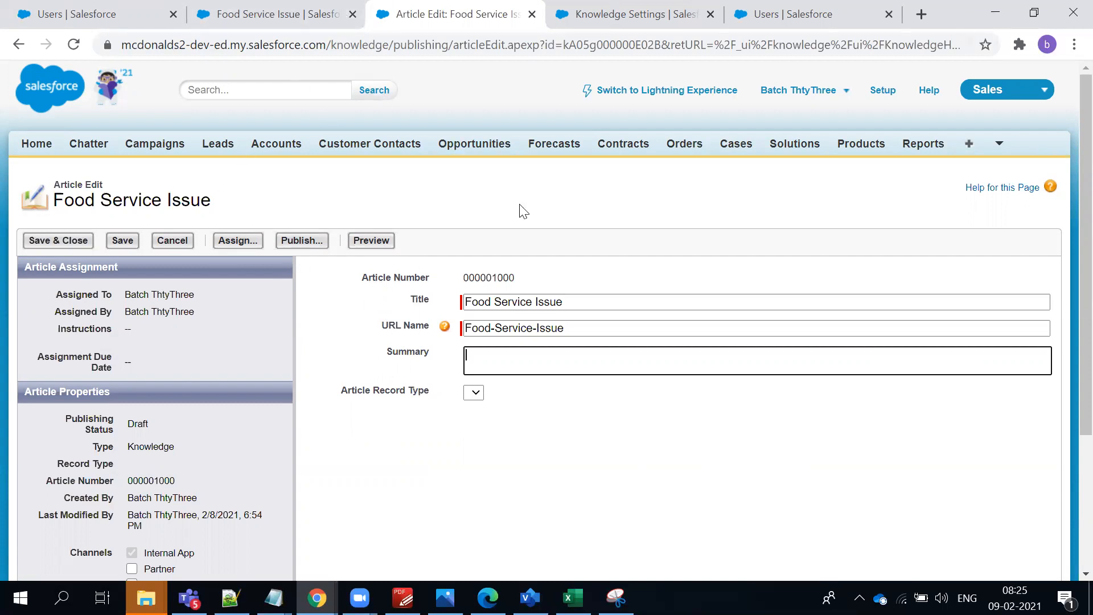
click(291, 17)
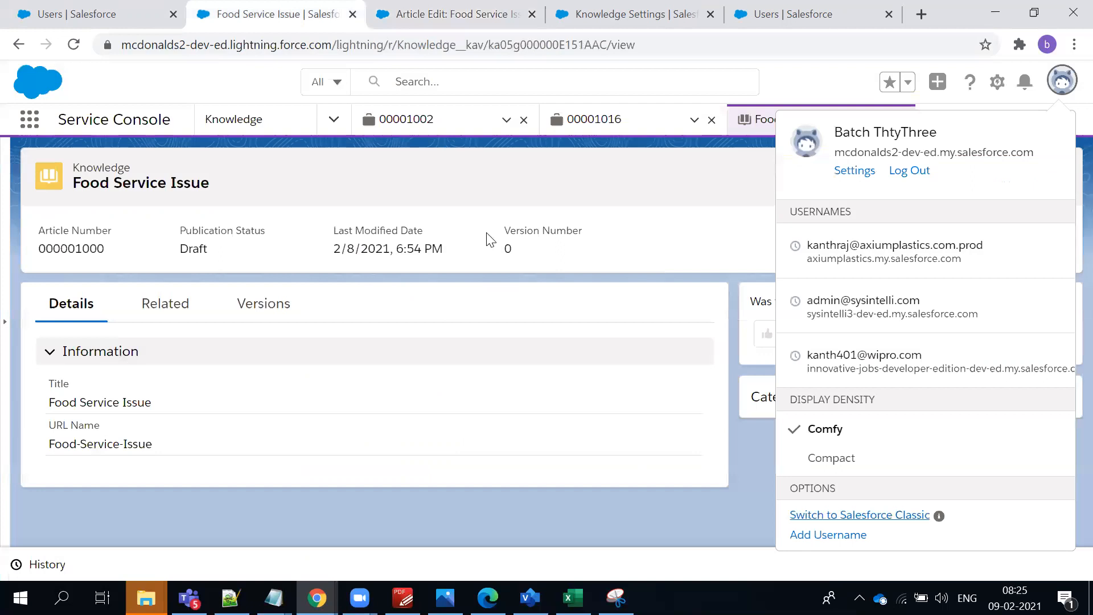
click(624, 176)
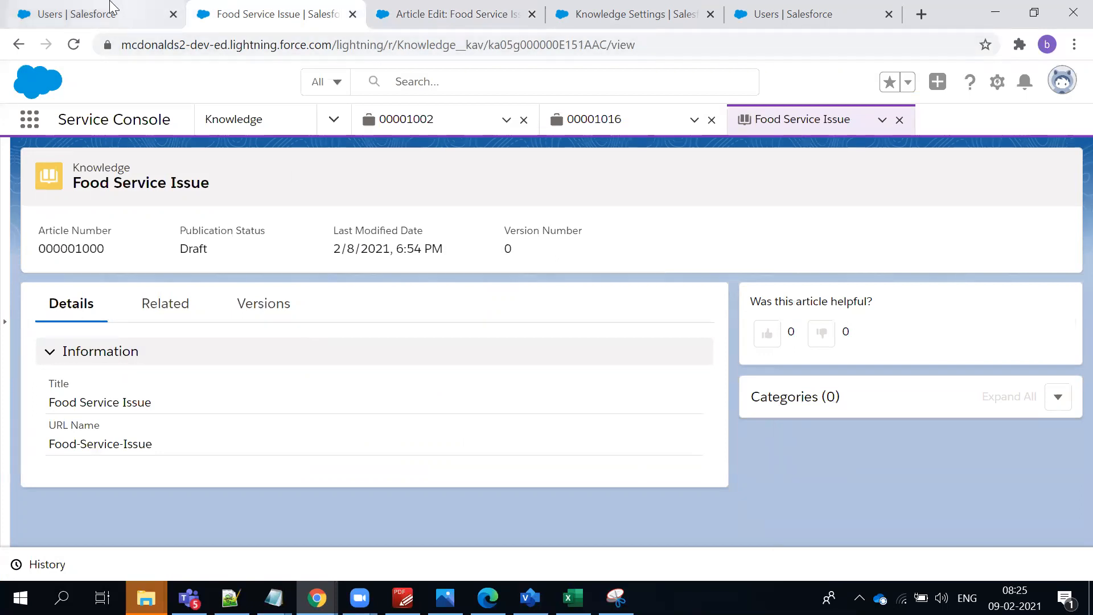
click(452, 13)
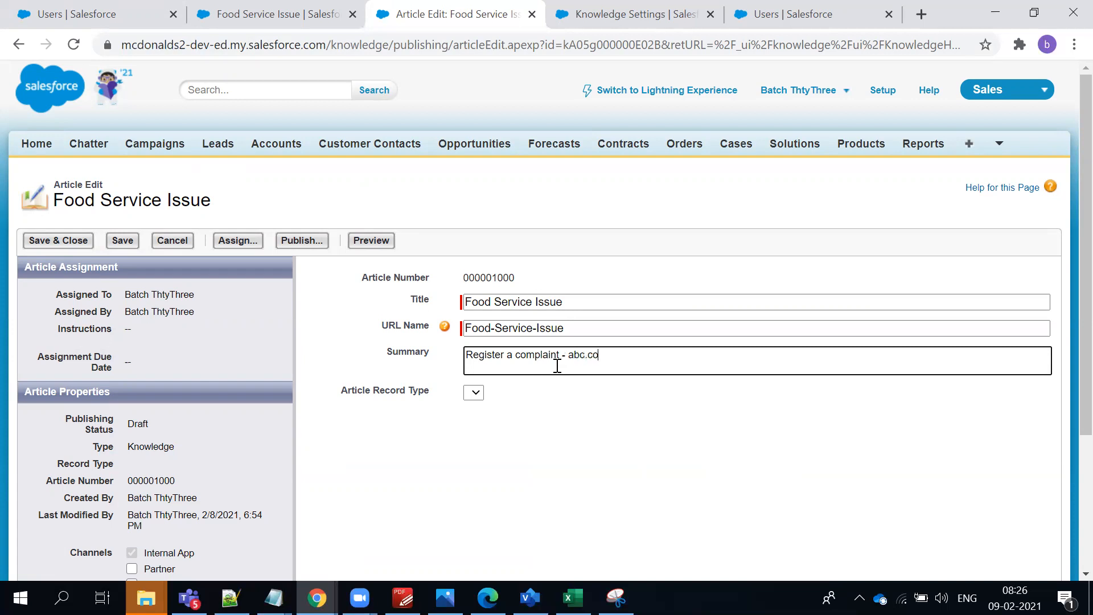
Write the article summary: "Register a complaint - abc.com", "1. Explain the food quality", "2. How do we refund the ordered food.", "3. Apologies for the service".
key(Return)
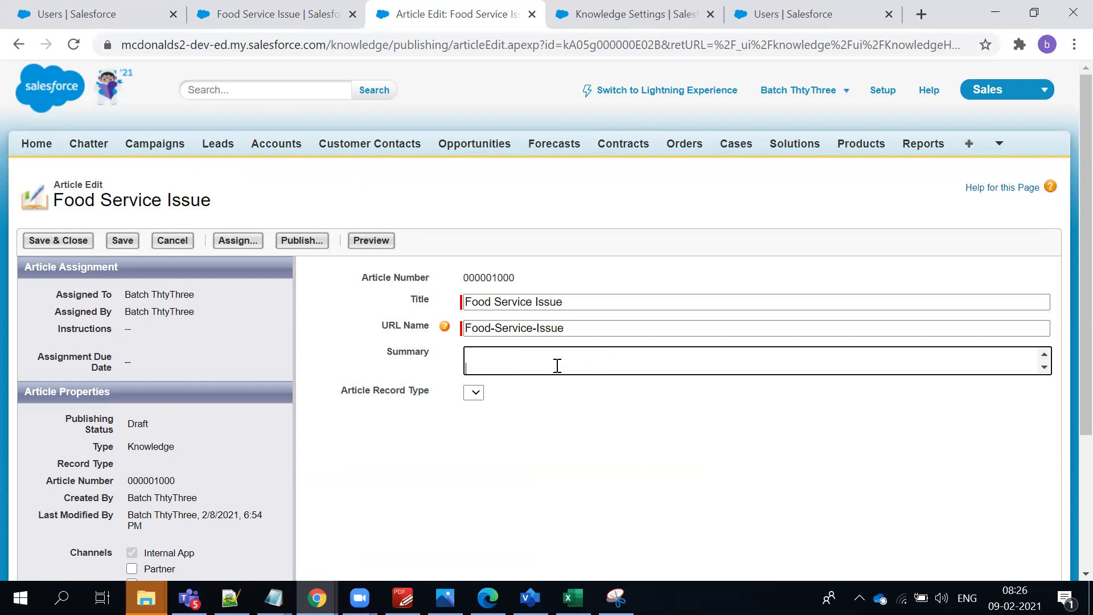
text(1. Exp)
text(How do)
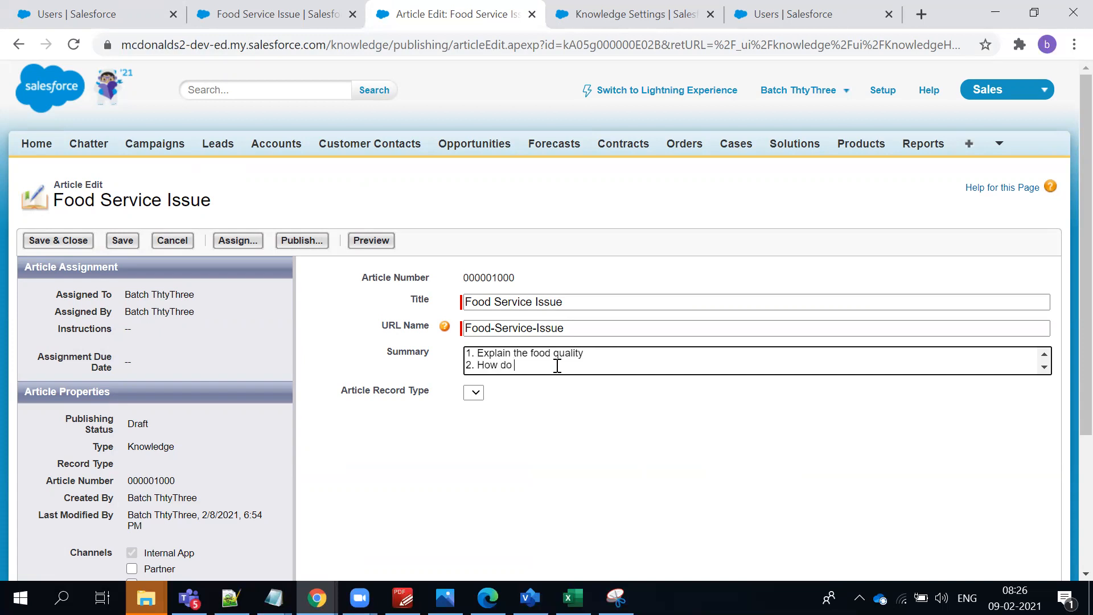
text( we refund the order)
key(Return)
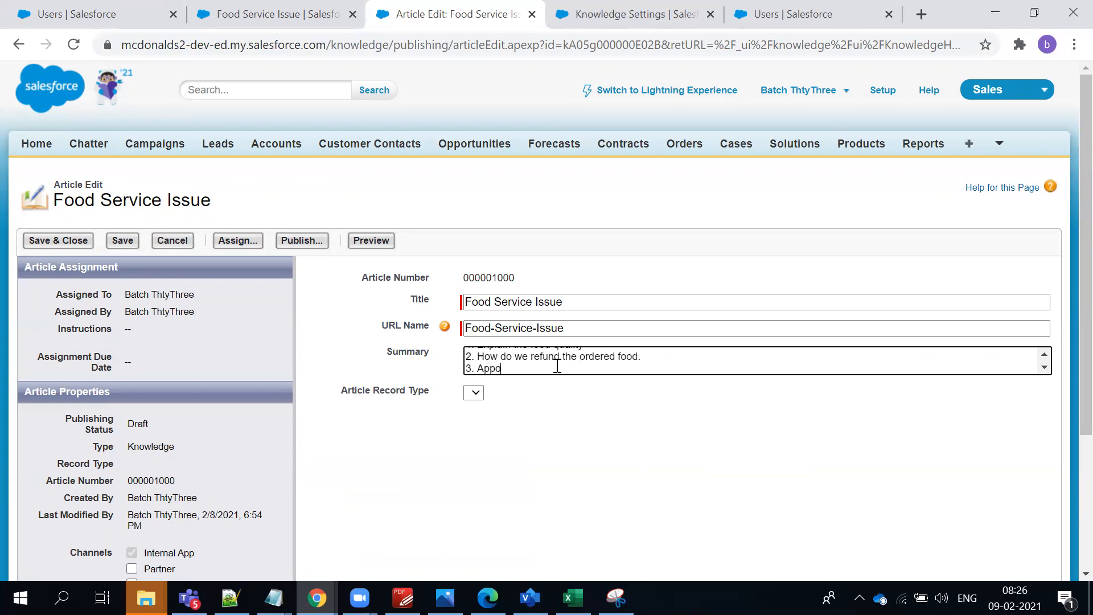
text(3. Appologies for the service)
right_click(479, 369)
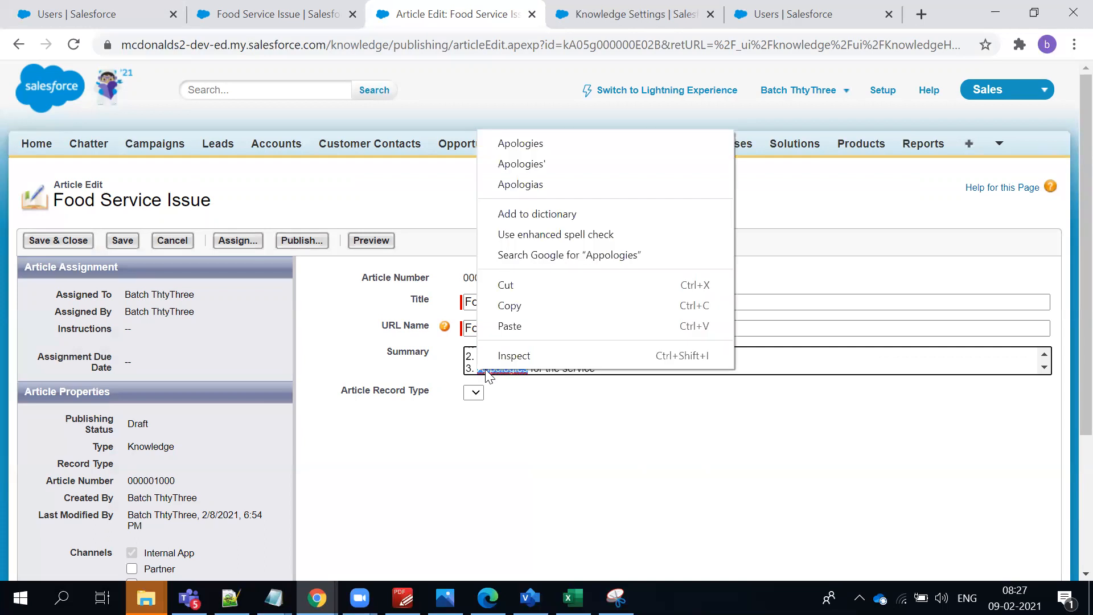
click(520, 143)
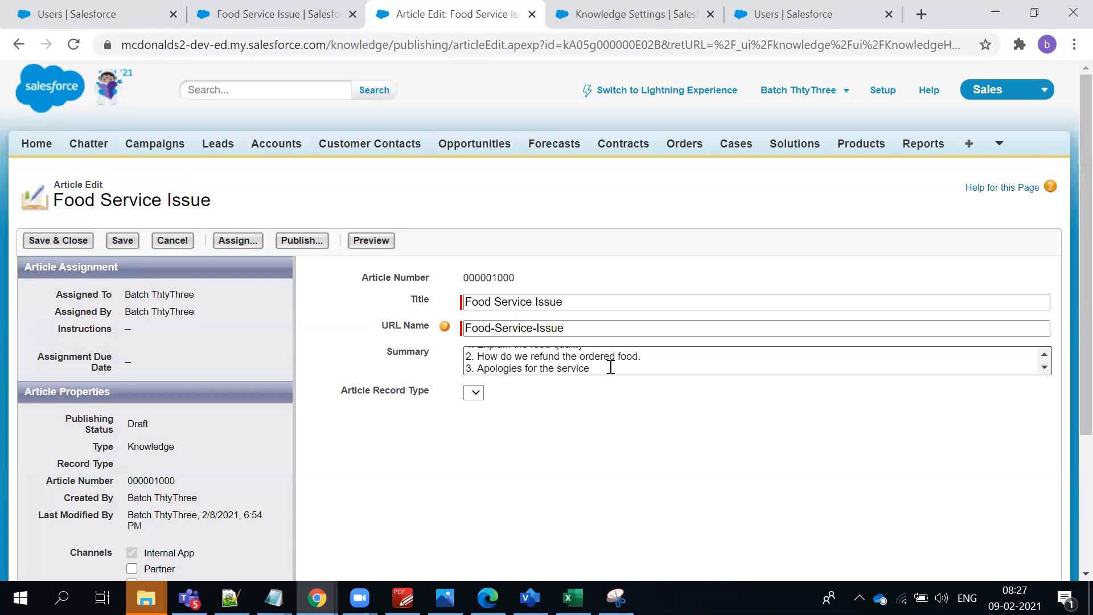
Enable the Public Knowledge Base channel for the article, then save and close it.
scroll(609, 376, down, 3)
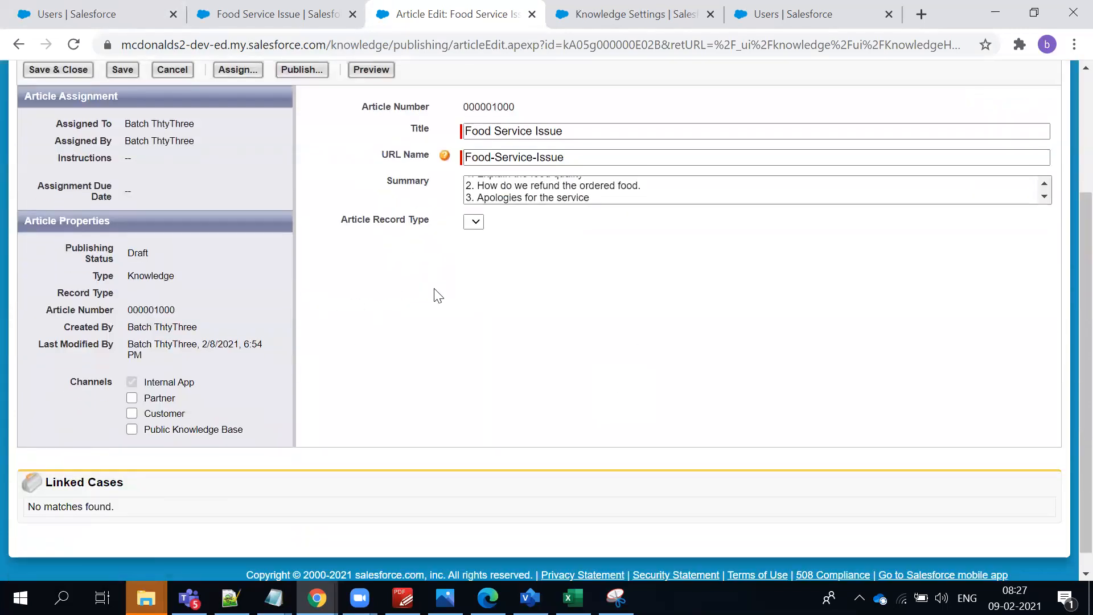
scroll(435, 293, up, 2)
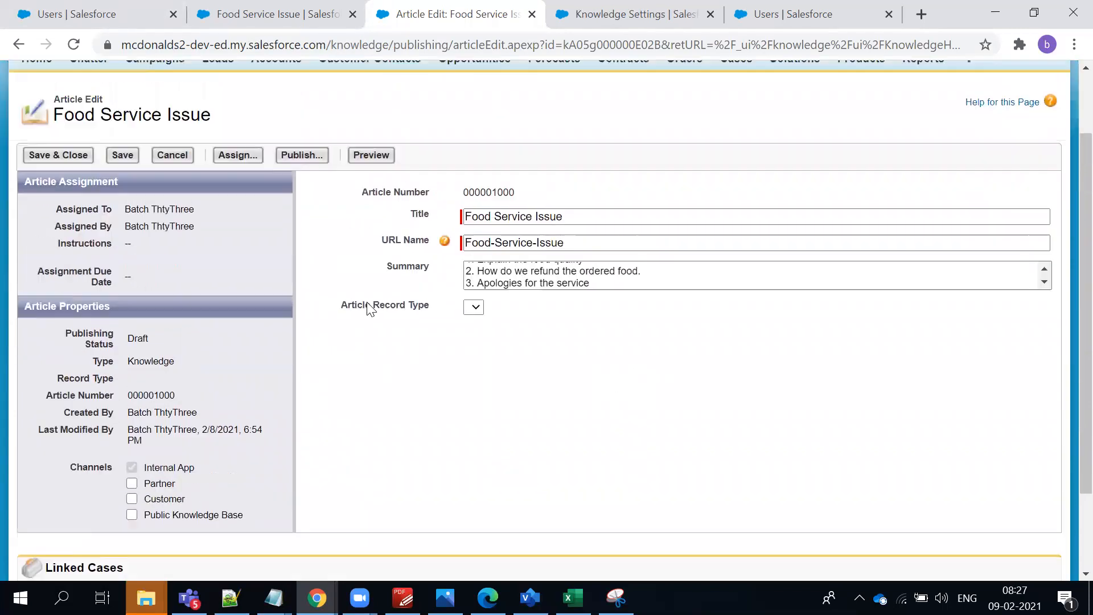
click(173, 518)
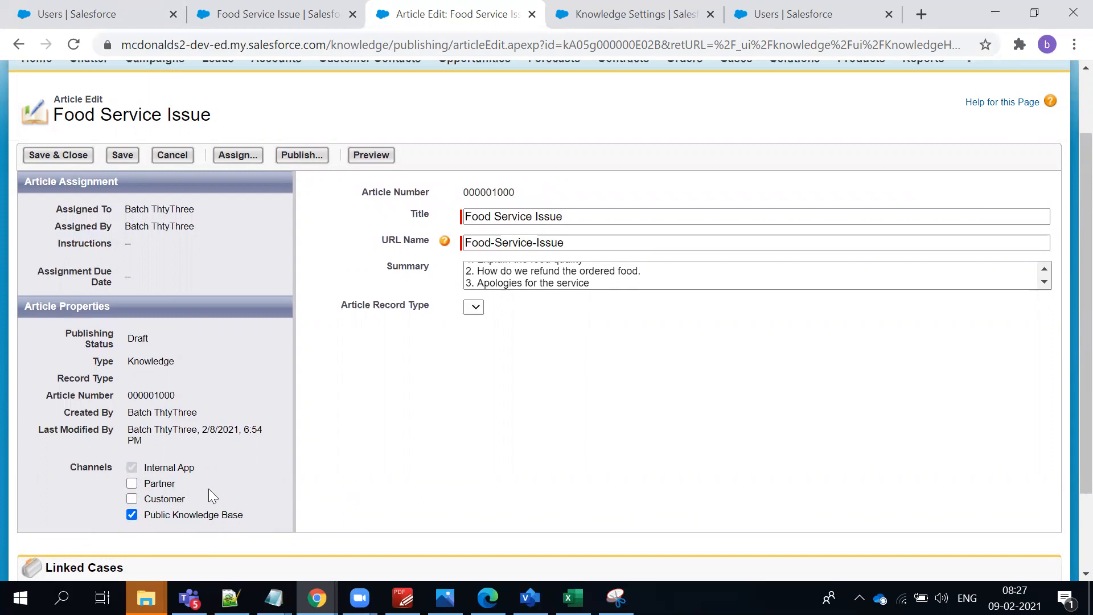
scroll(227, 497, down, 3)
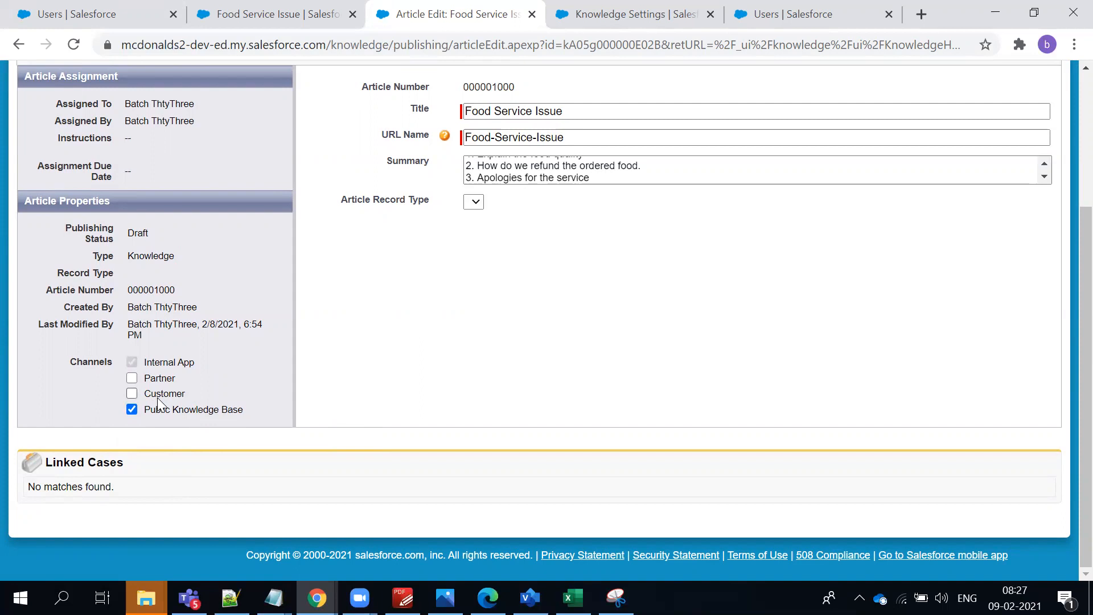
scroll(683, 300, up, 3)
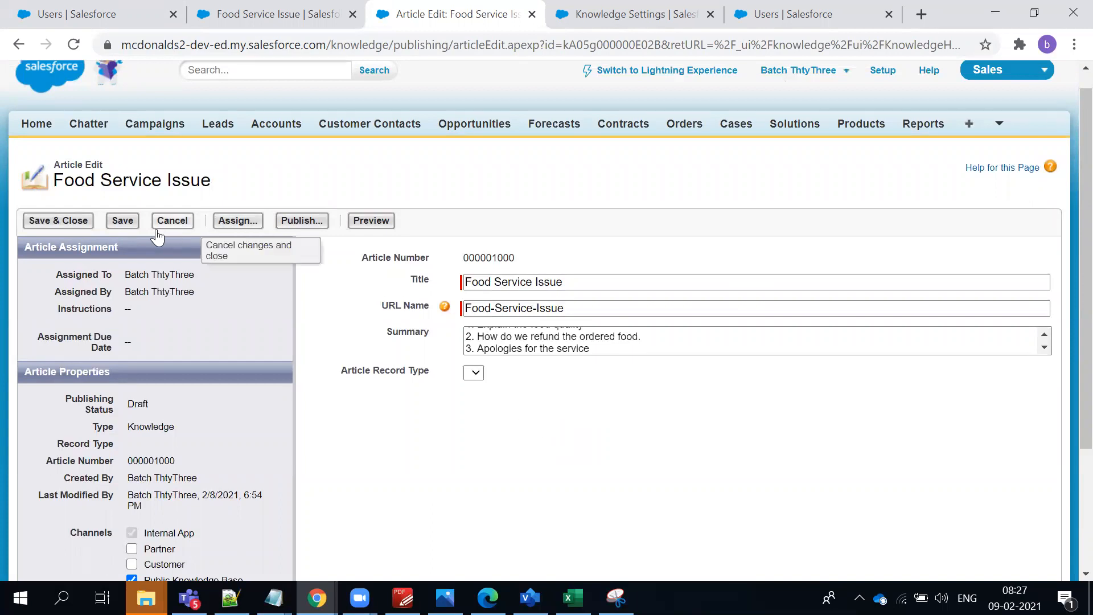
click(61, 222)
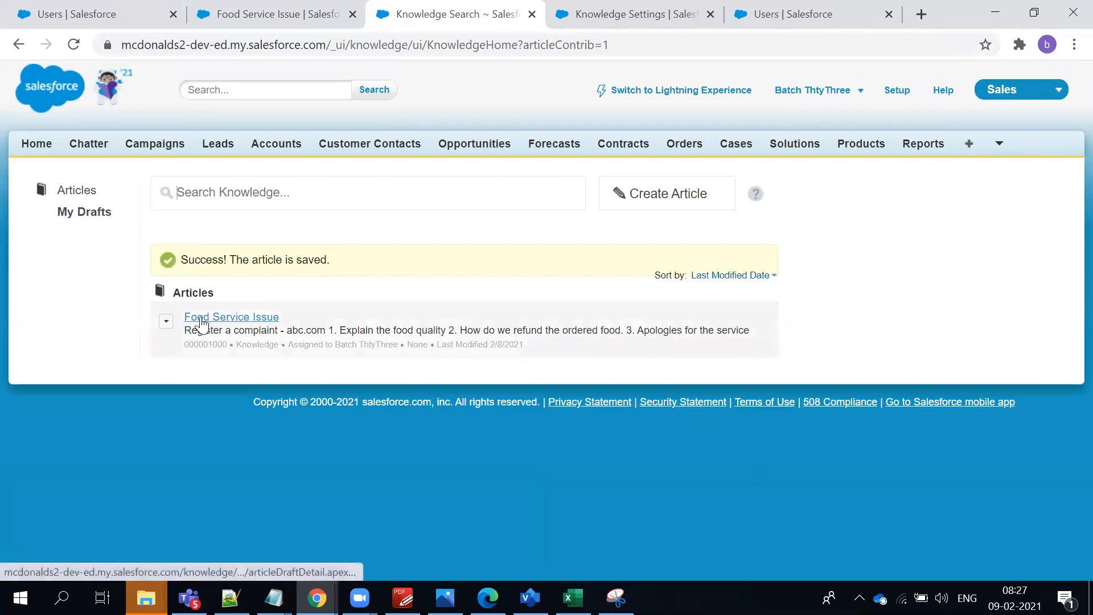
Reopen the Food Service Issue draft for editing and publish it immediately.
drag(206, 332, 722, 333)
click(817, 346)
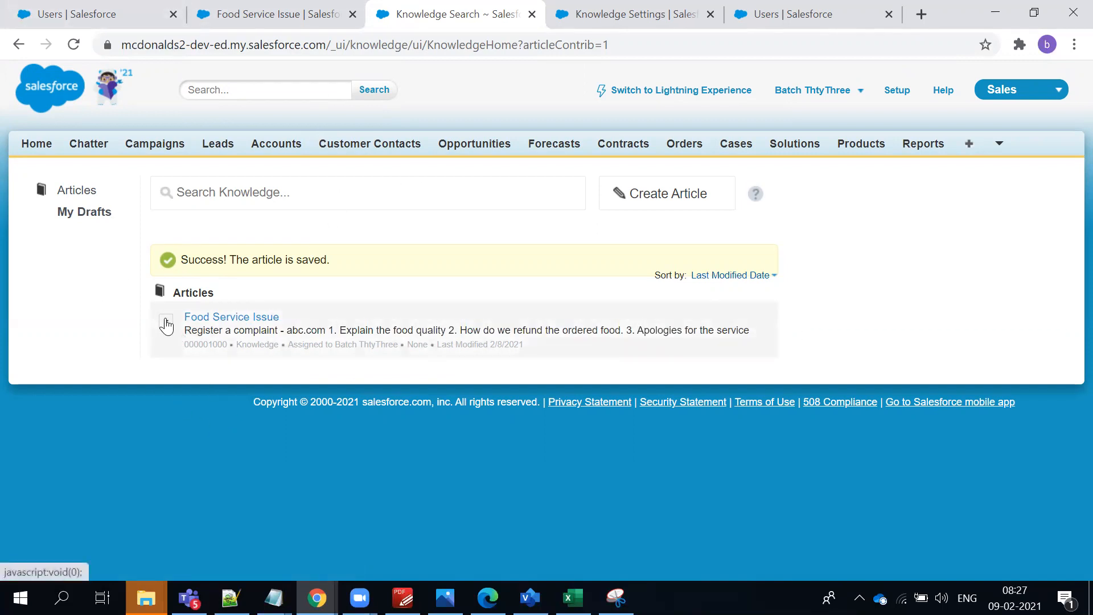
click(166, 320)
click(178, 349)
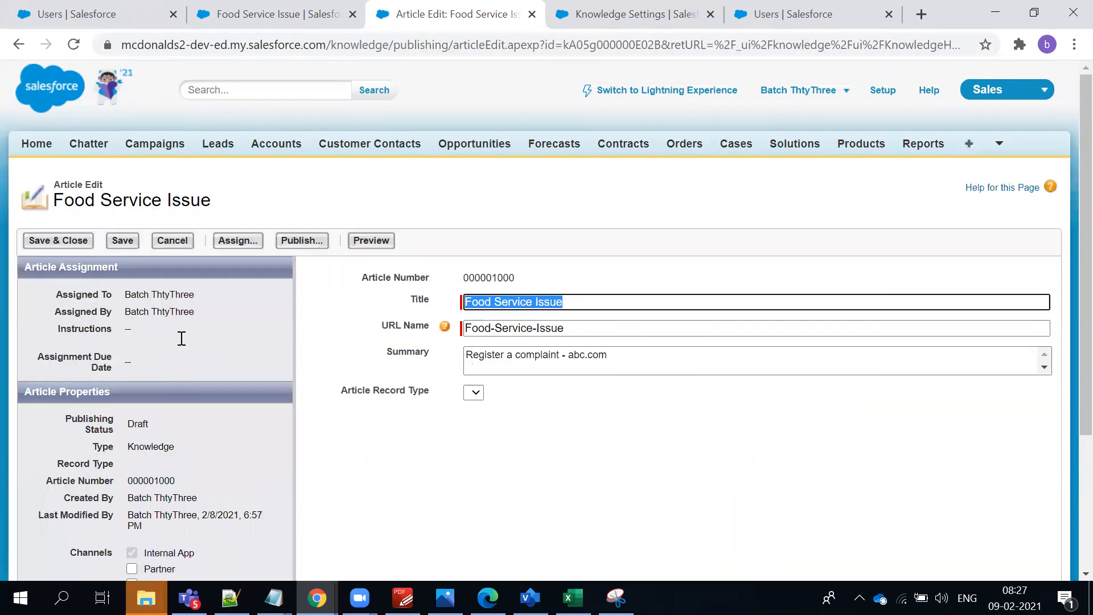
click(252, 240)
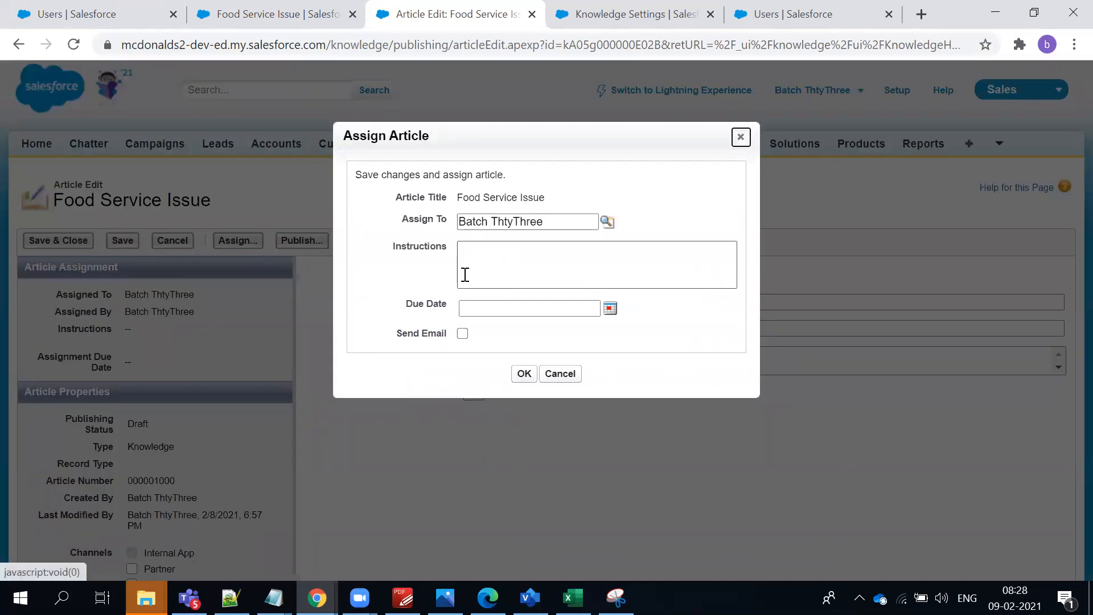
click(741, 137)
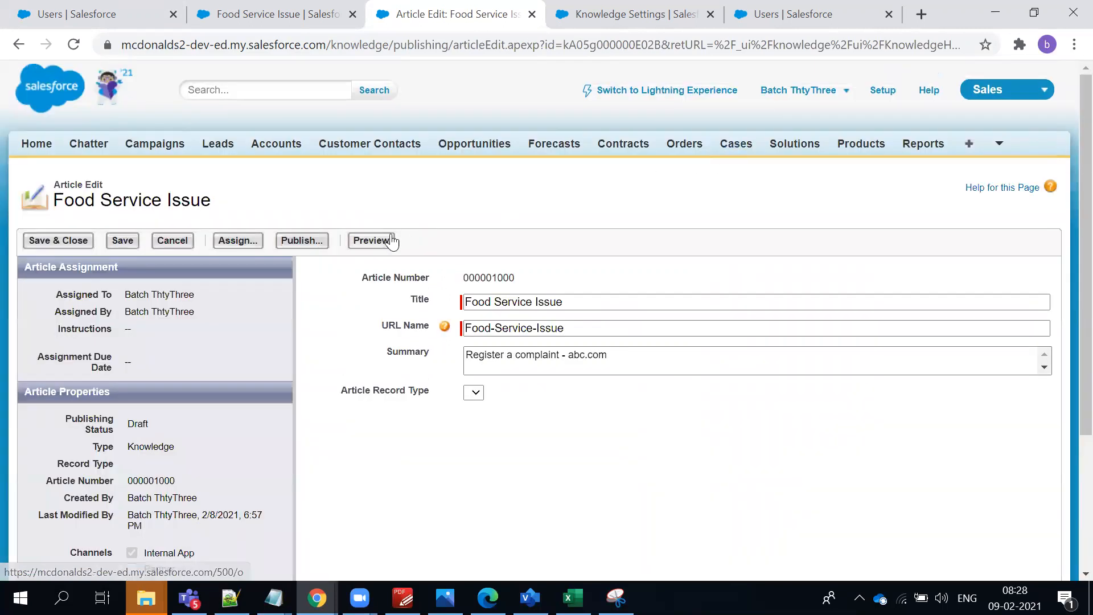
click(309, 241)
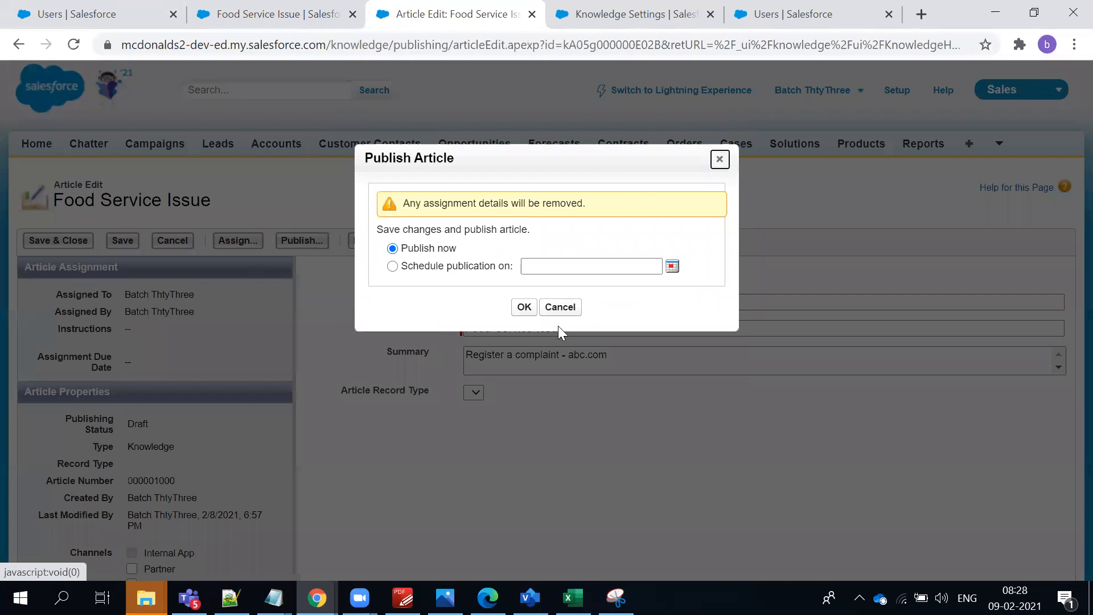
click(520, 311)
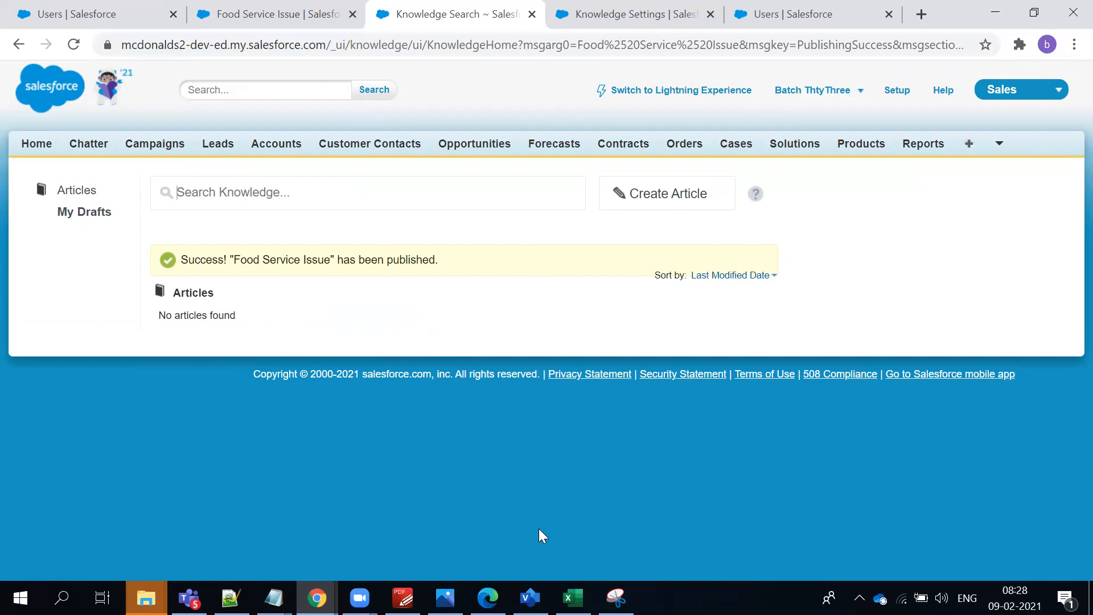
In the Service Console case "Generator assembly instructions unclear", search Knowledge for "food" and open the Food Service Issue article.
click(254, 17)
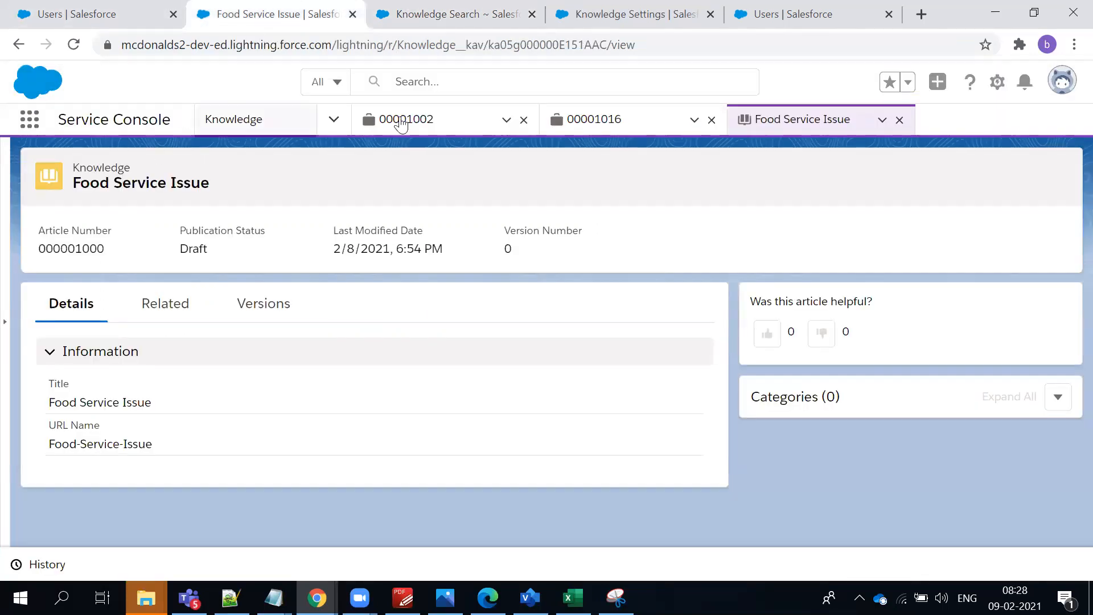
click(568, 122)
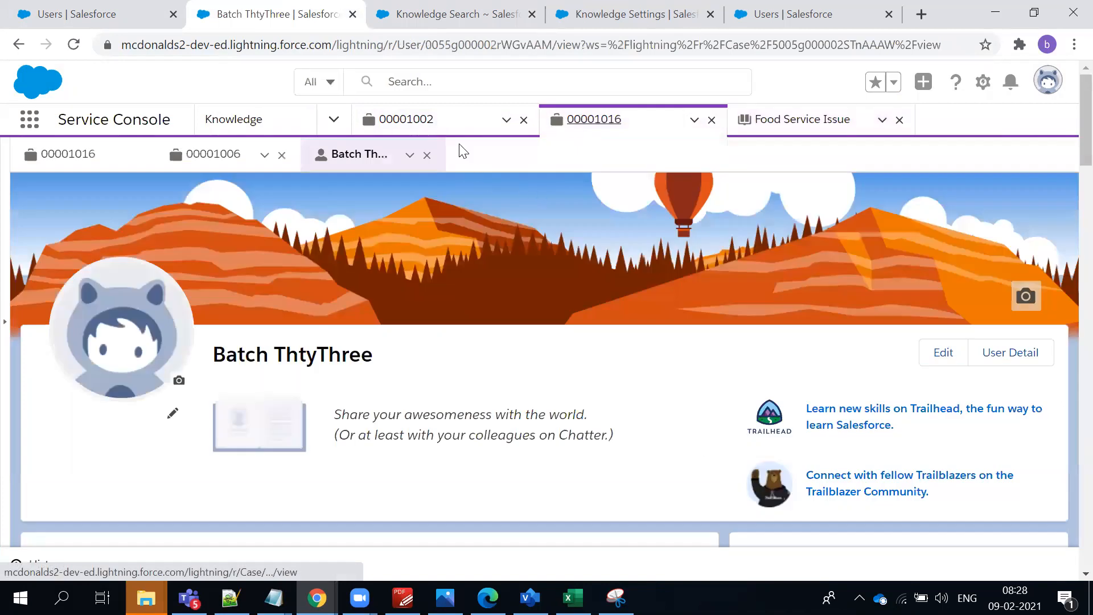
click(219, 162)
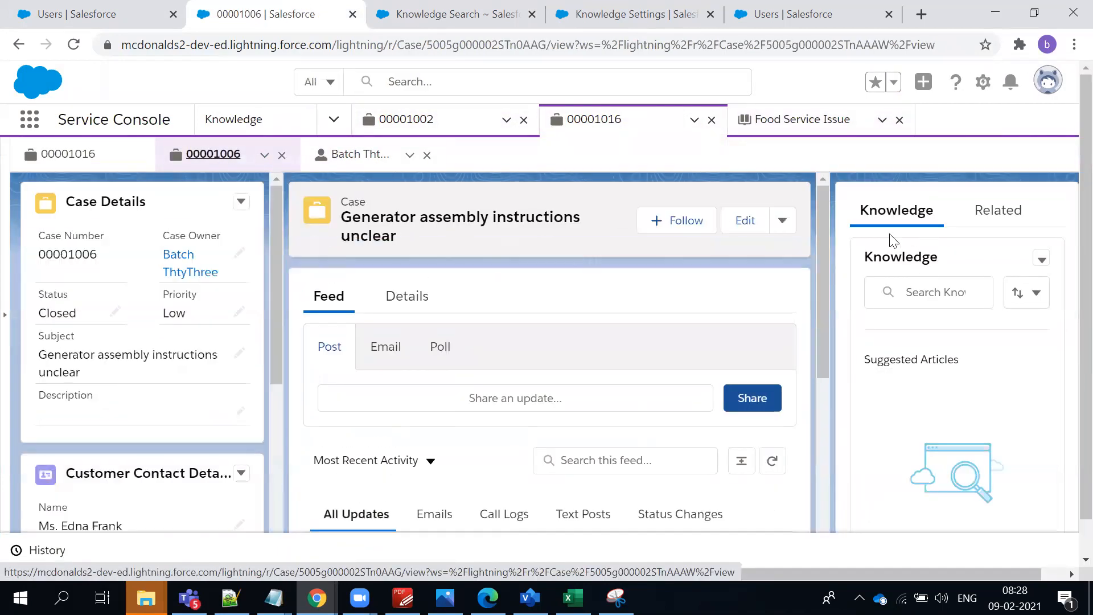
click(909, 290)
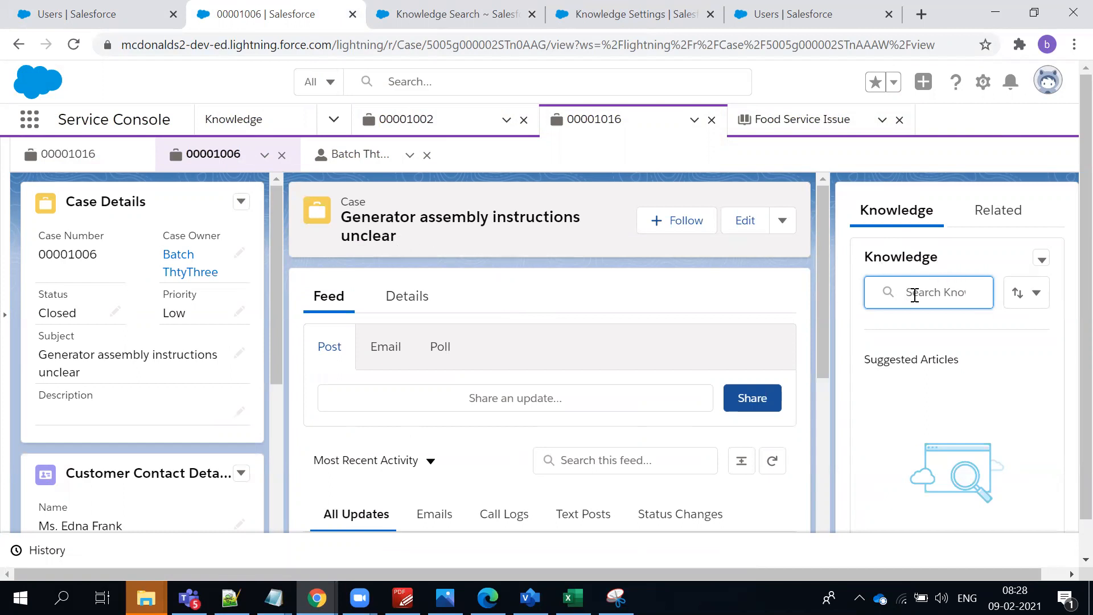
scroll(947, 392, down, 3)
scroll(946, 422, up, 3)
text(food)
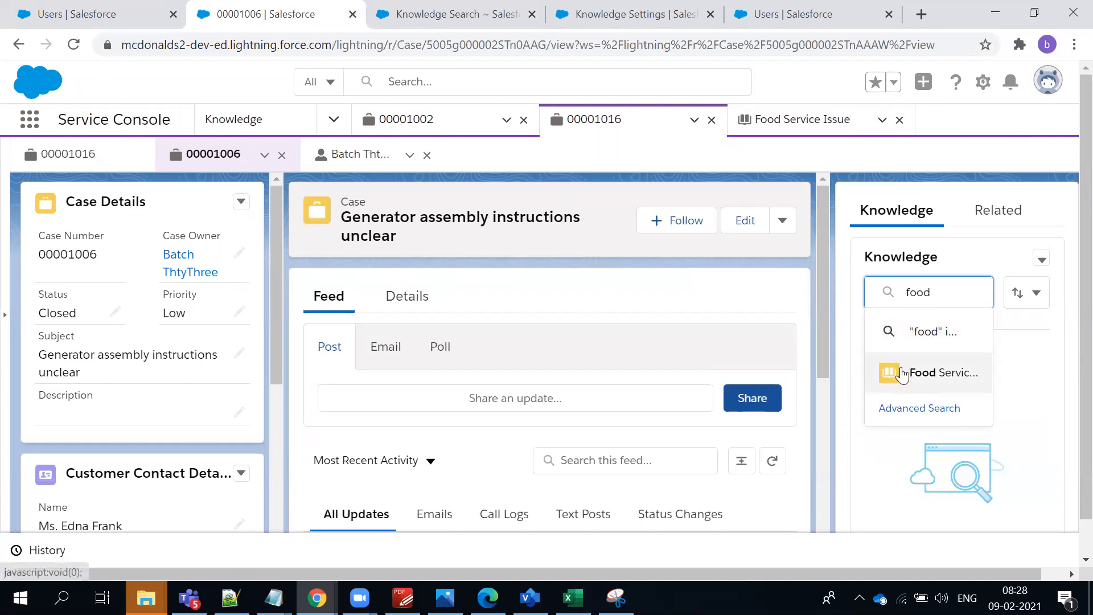
click(904, 371)
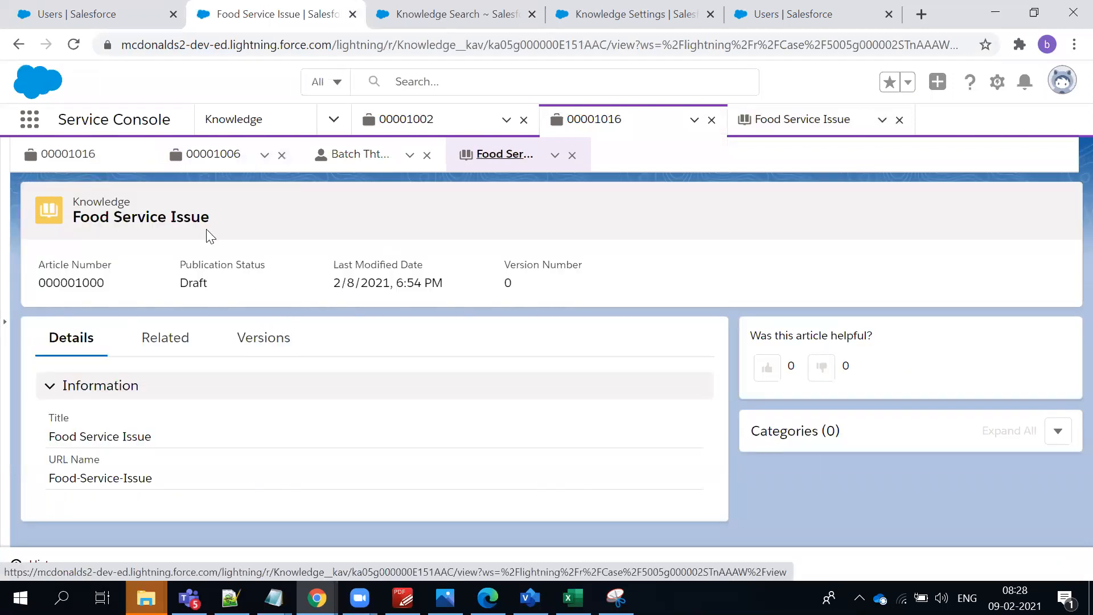
Reload the Food Service Issue article and check its publication status and details.
key(F5)
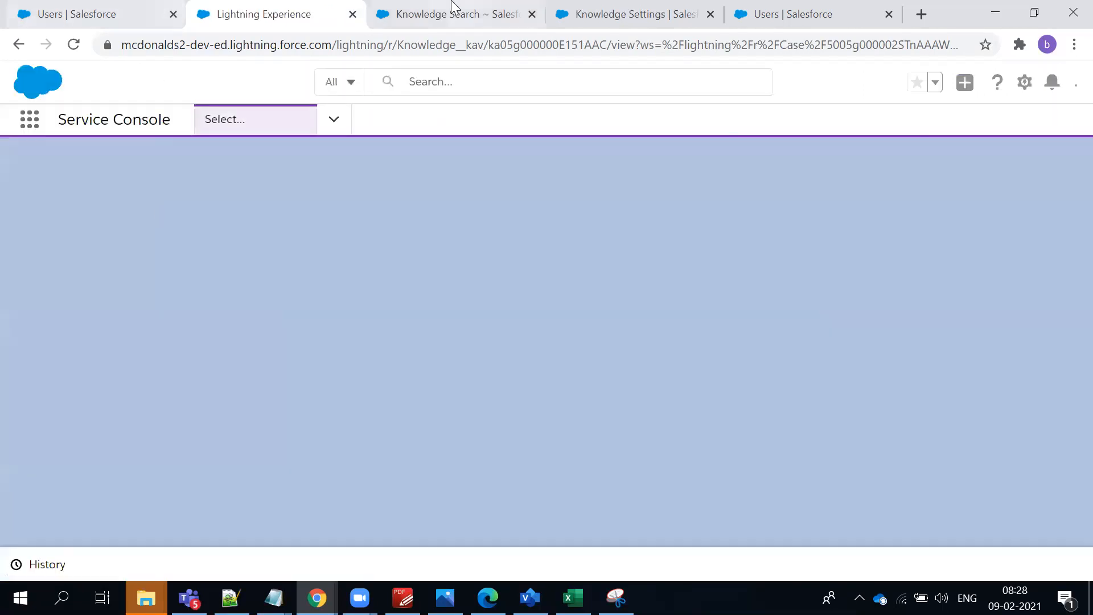
click(452, 13)
click(250, 8)
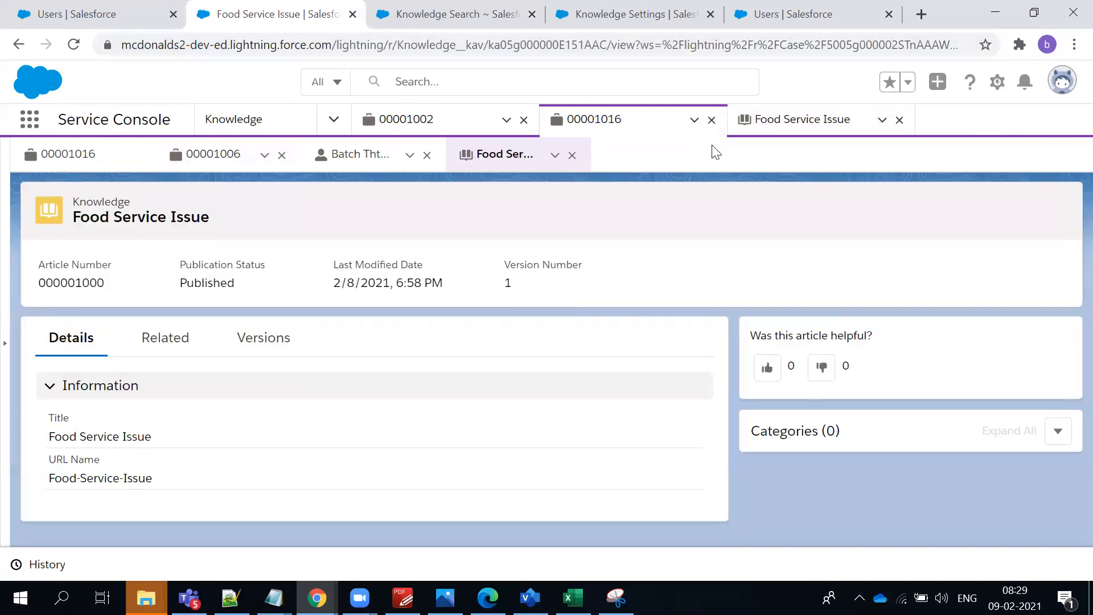
double_click(203, 279)
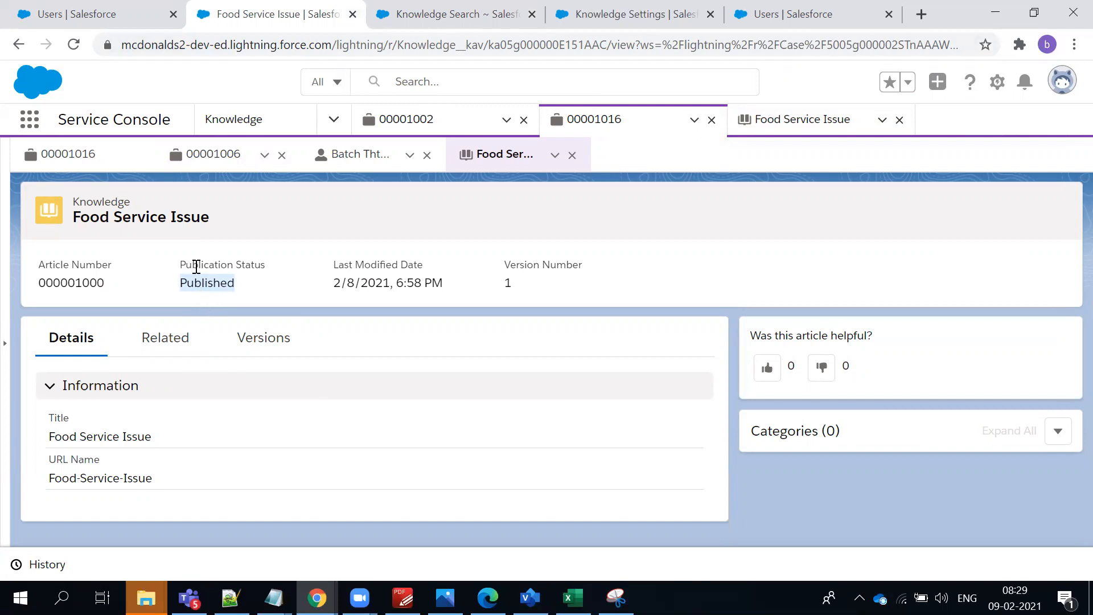
click(153, 345)
click(76, 349)
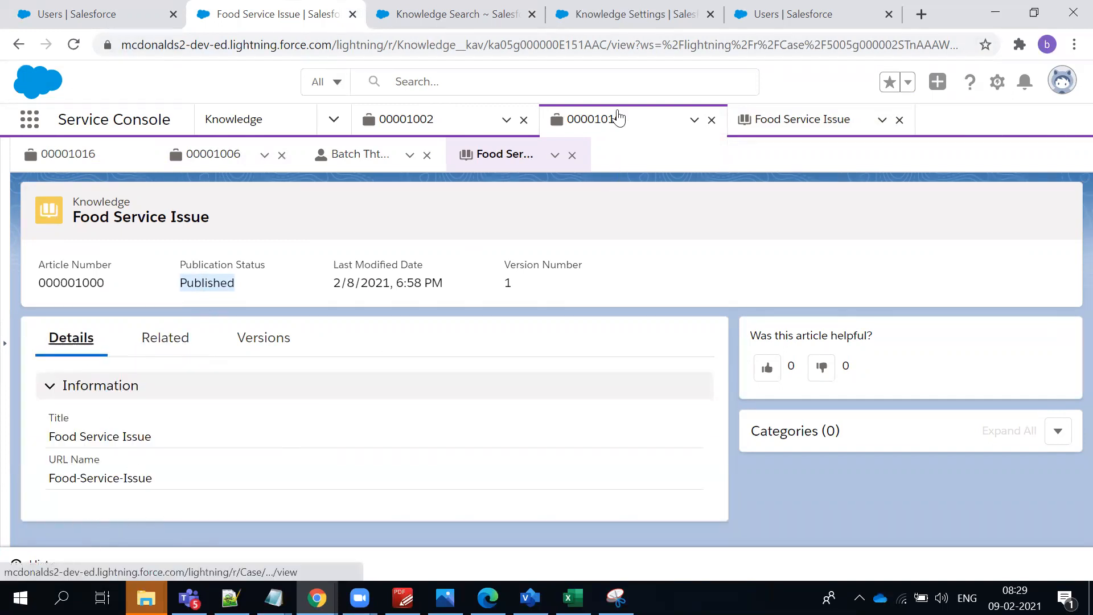
Review the Food Service Issue article and the "Generator assembly instructions unclear" and "Maintenance guidelines for generator unclear" cases in the Service Console.
click(755, 120)
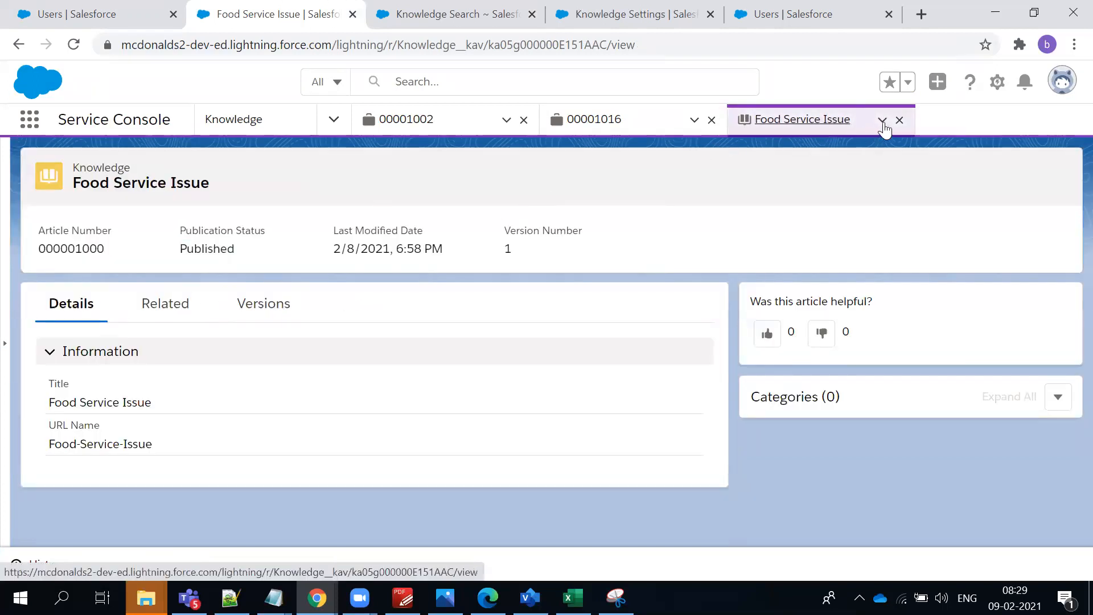
click(635, 135)
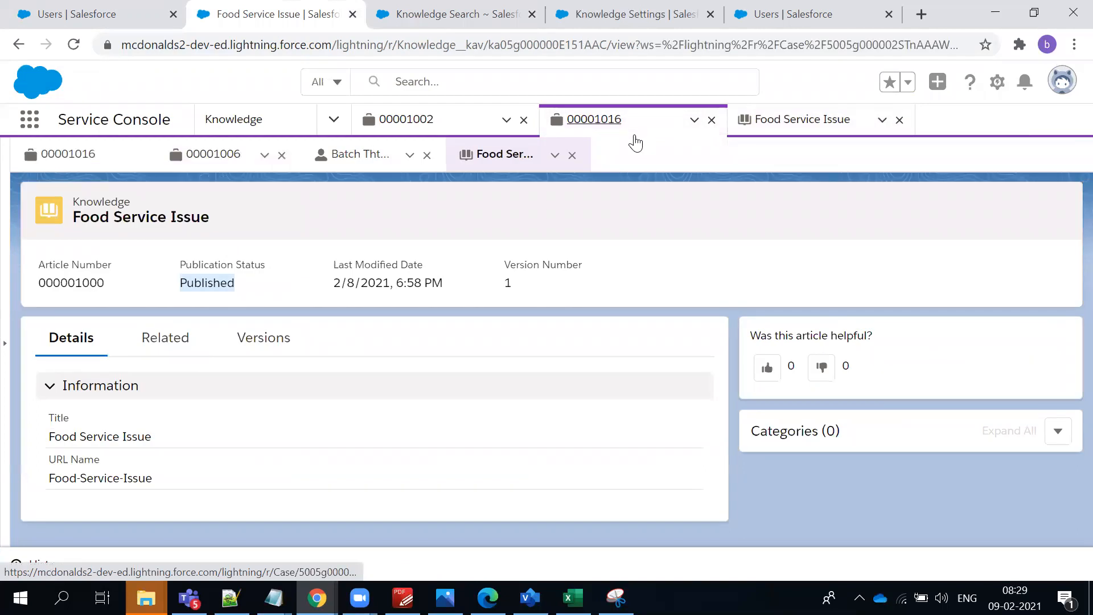
click(226, 166)
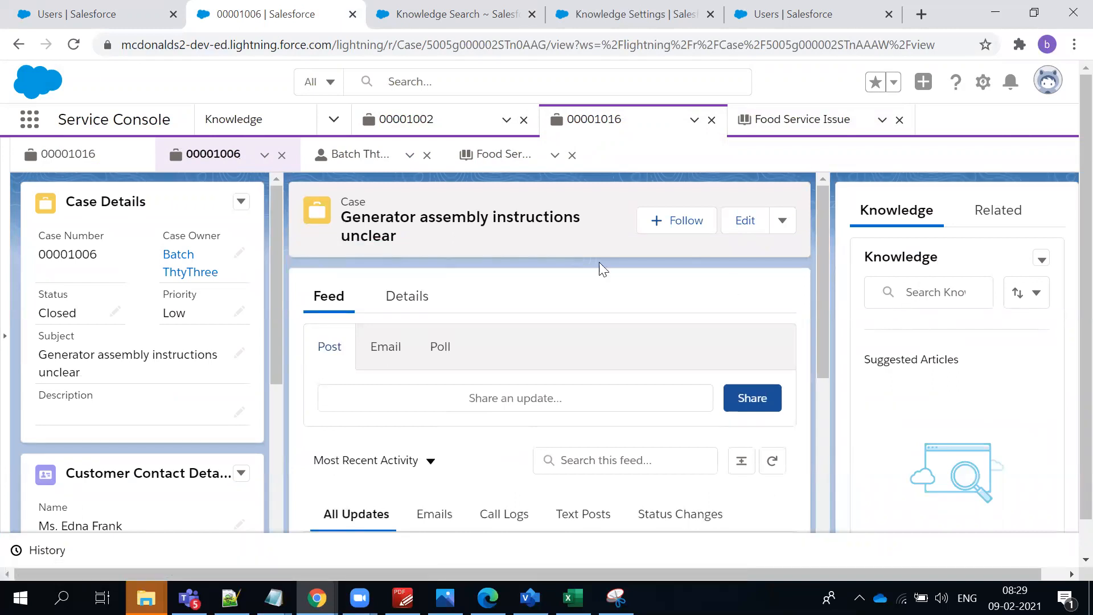
click(103, 156)
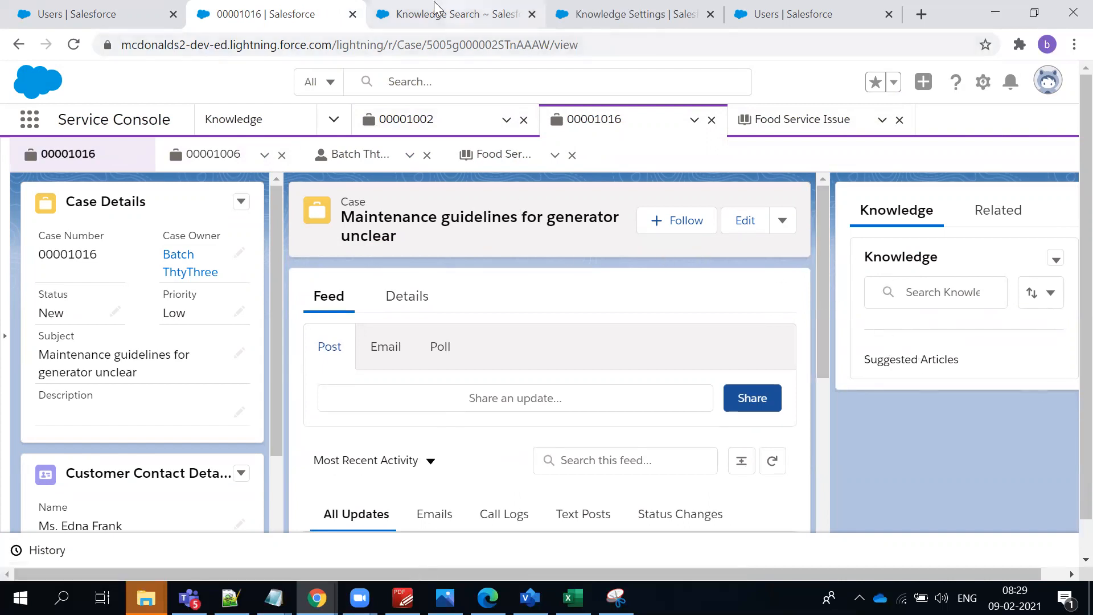
Return to the classic Knowledge page, start a new article of type Knowledge, and check its available record types.
click(453, 13)
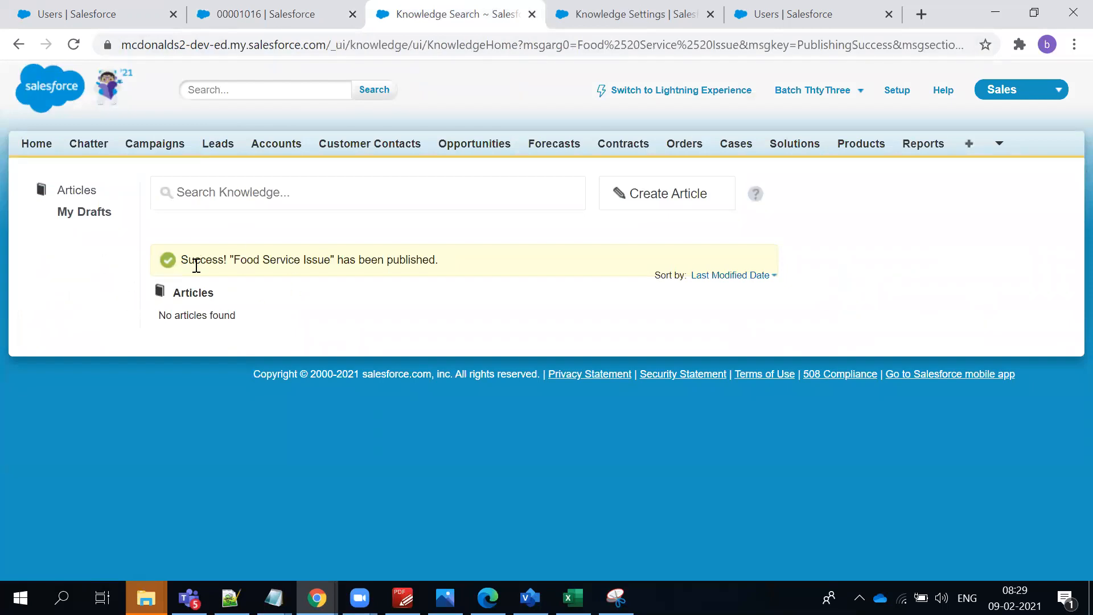
click(663, 199)
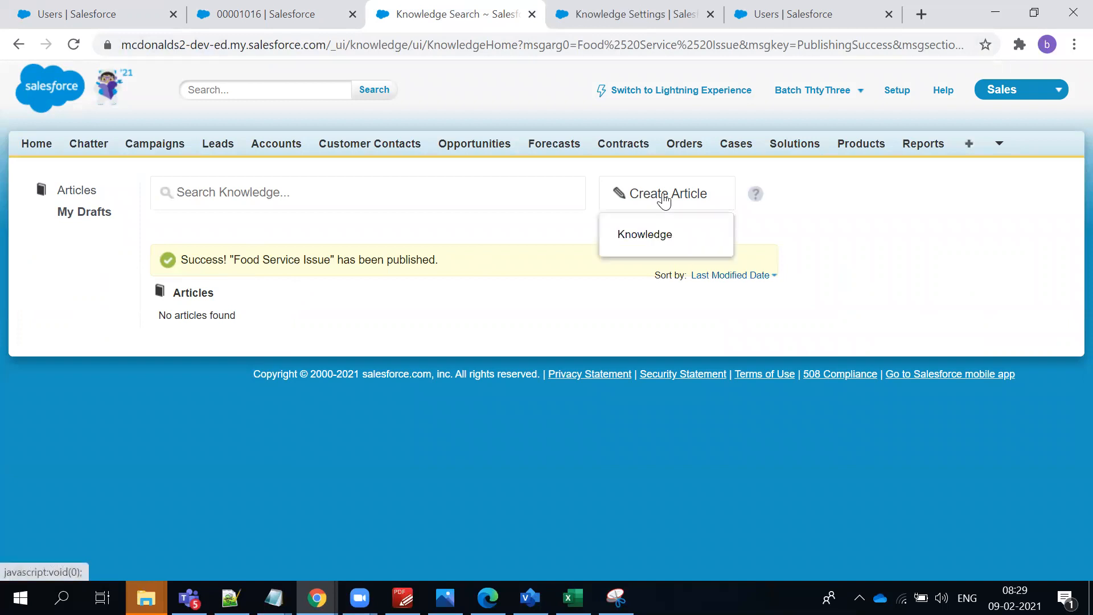
click(641, 247)
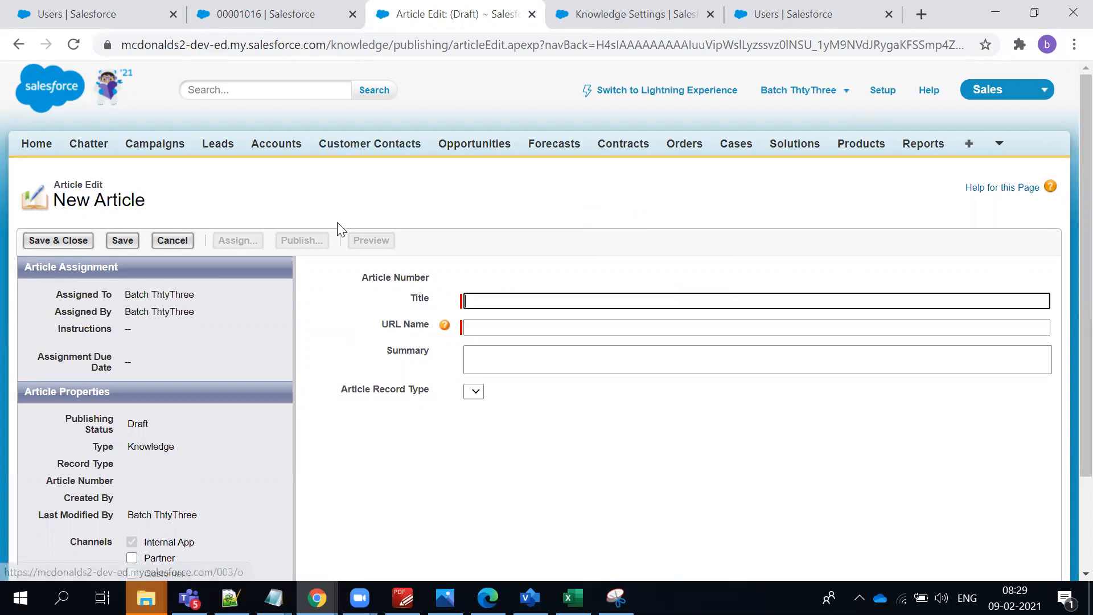
click(81, 181)
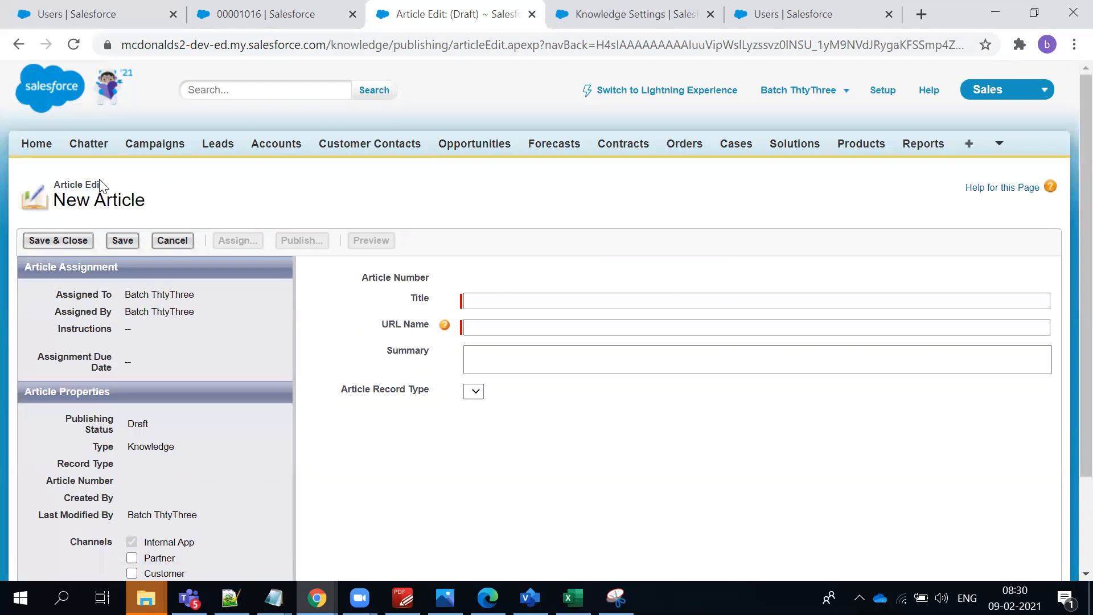
double_click(158, 442)
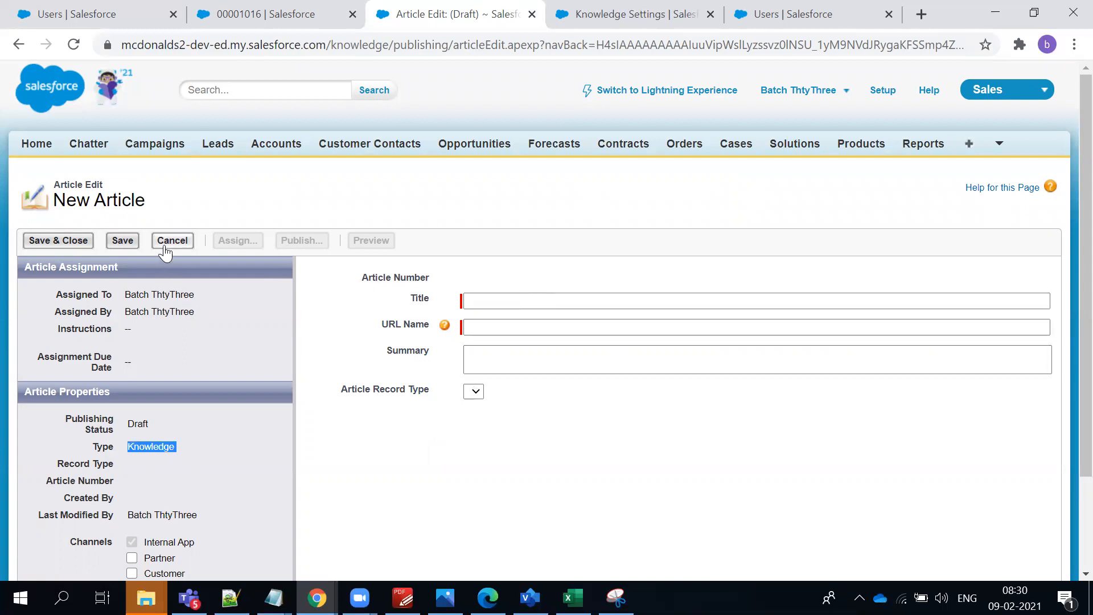
click(475, 391)
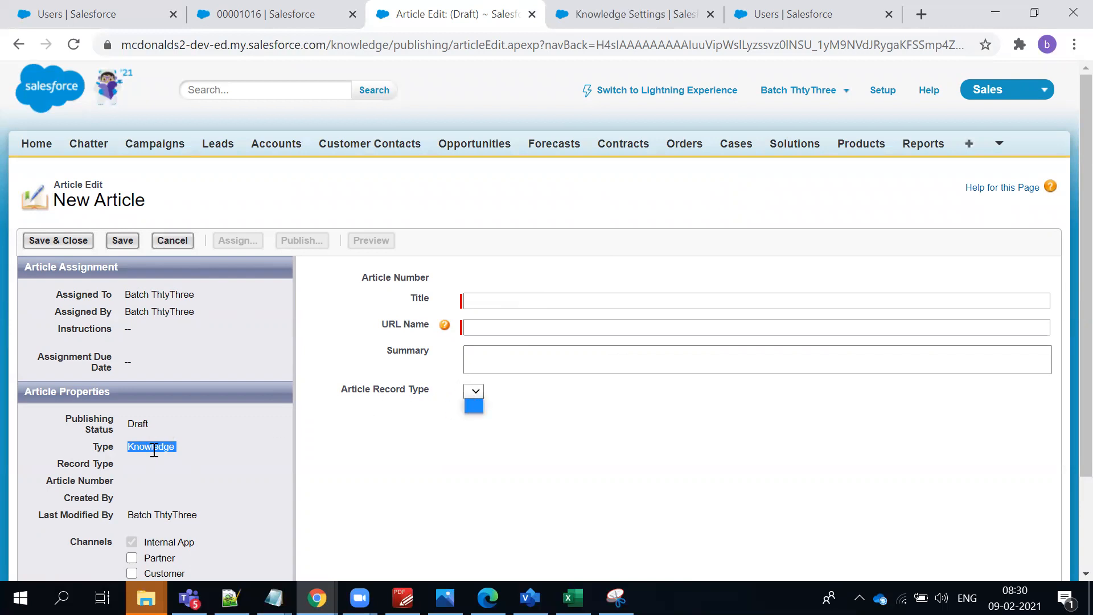
click(508, 415)
Title the new article "Restaurant Issue with Maintenance".
click(599, 300)
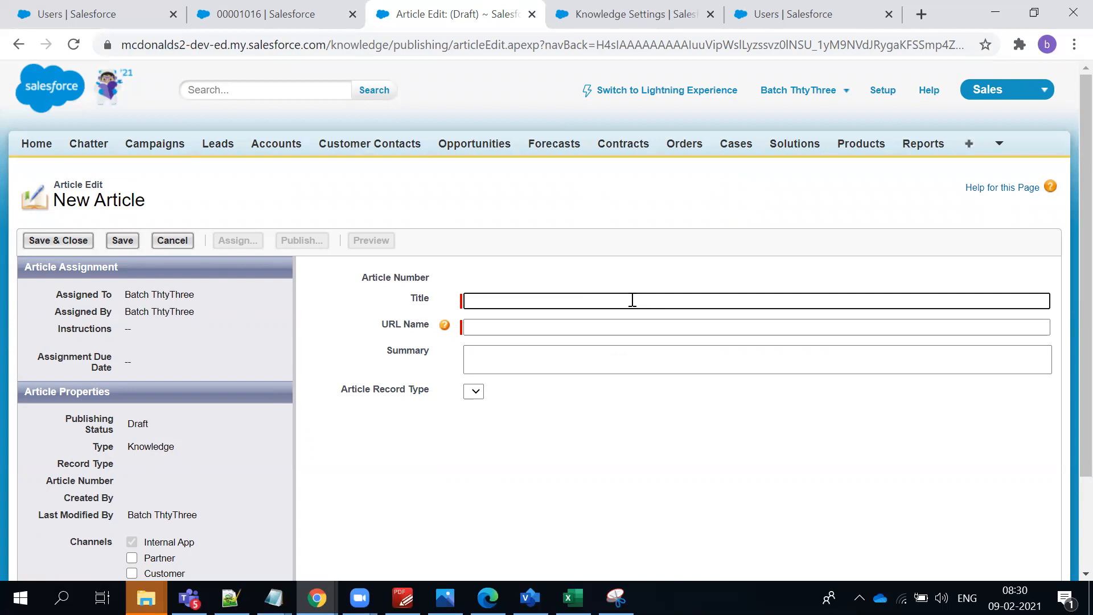
text(Restaurant Issue with Main)
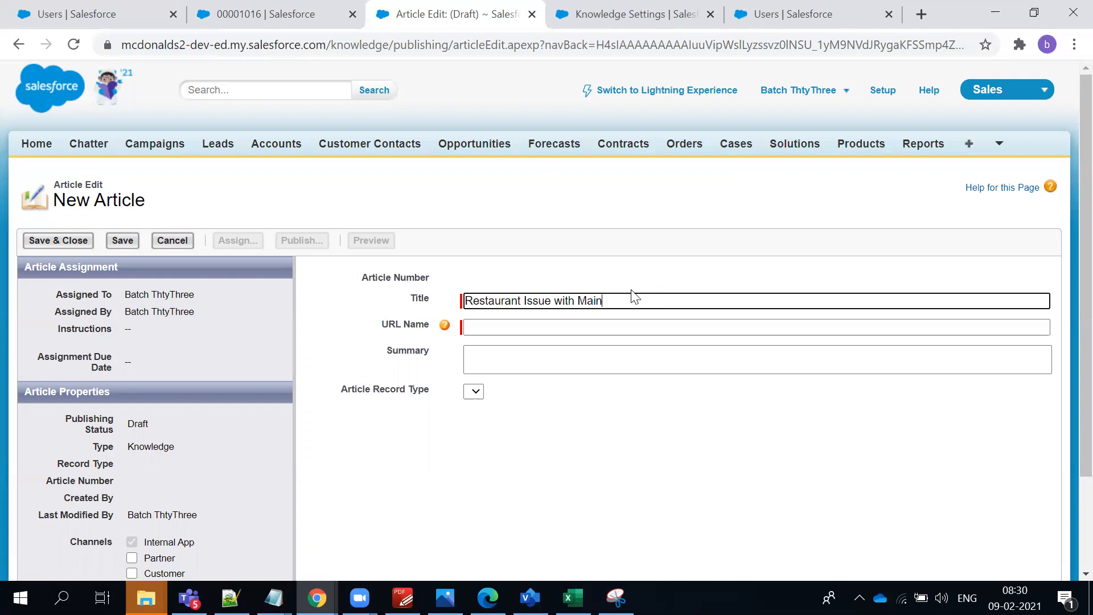
text(tenance)
Enter the summary lines "1. Register a complaint in abc.com" and "2. Fill the Restaurant issue what you have faced with.".
click(670, 359)
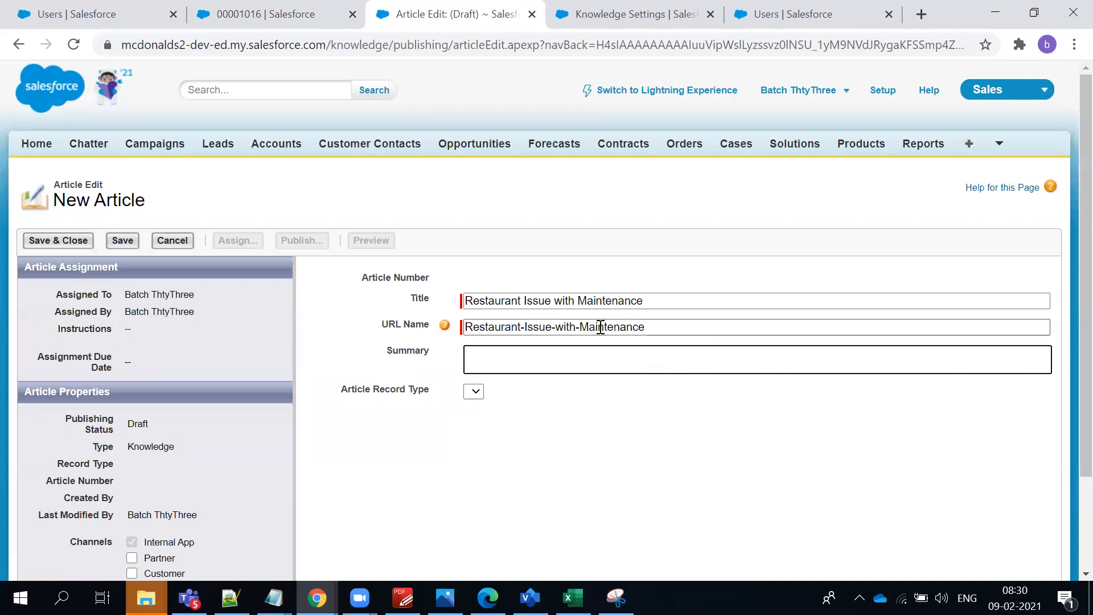
text(1. )
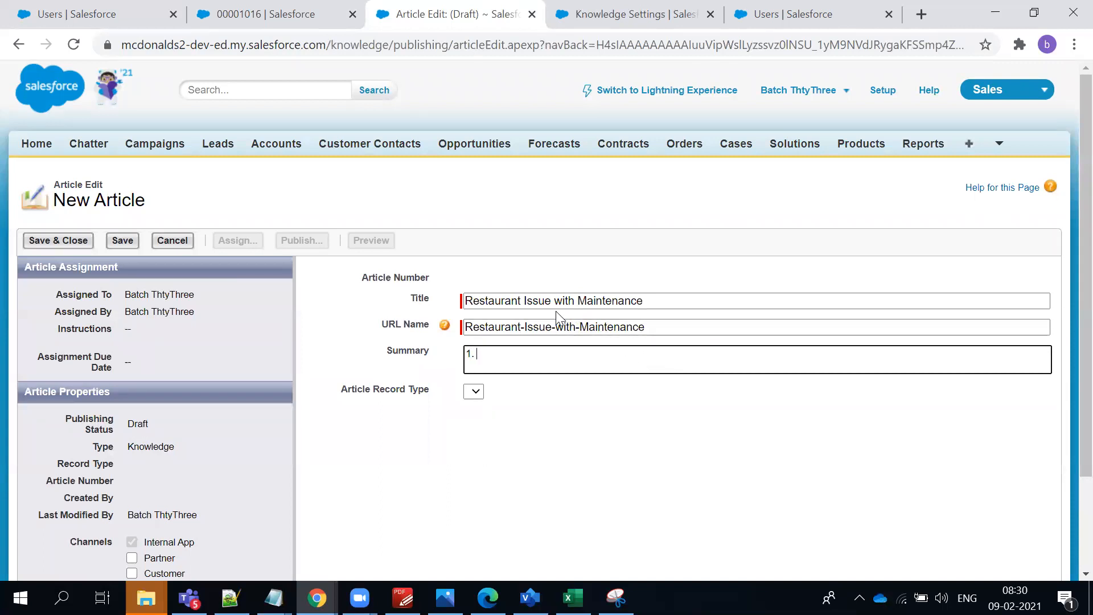
text(Register a complaint in )
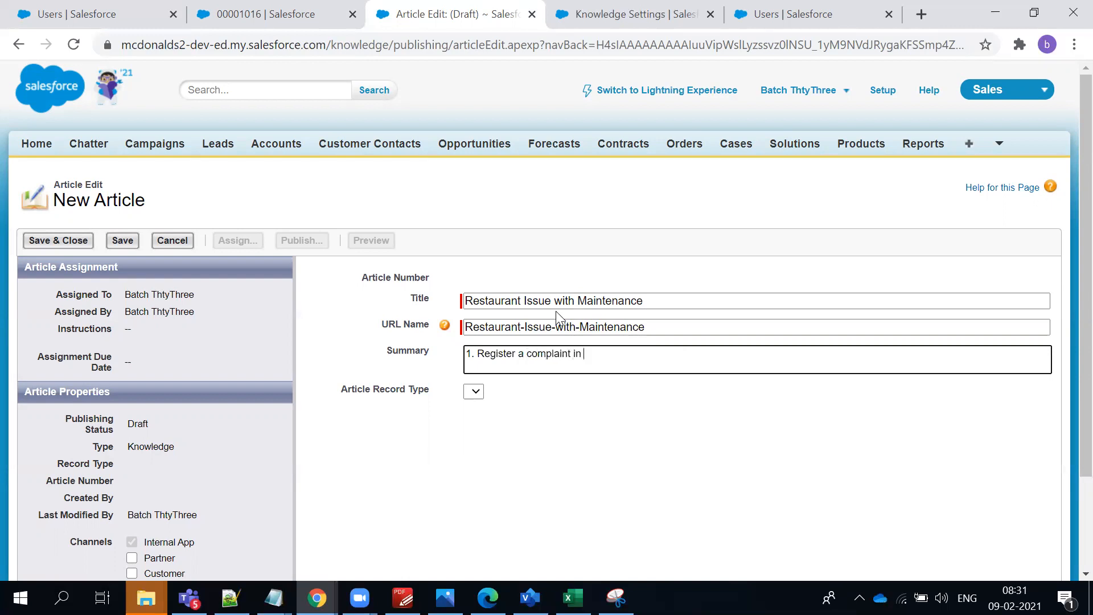
text(abc.com )
text(2. )
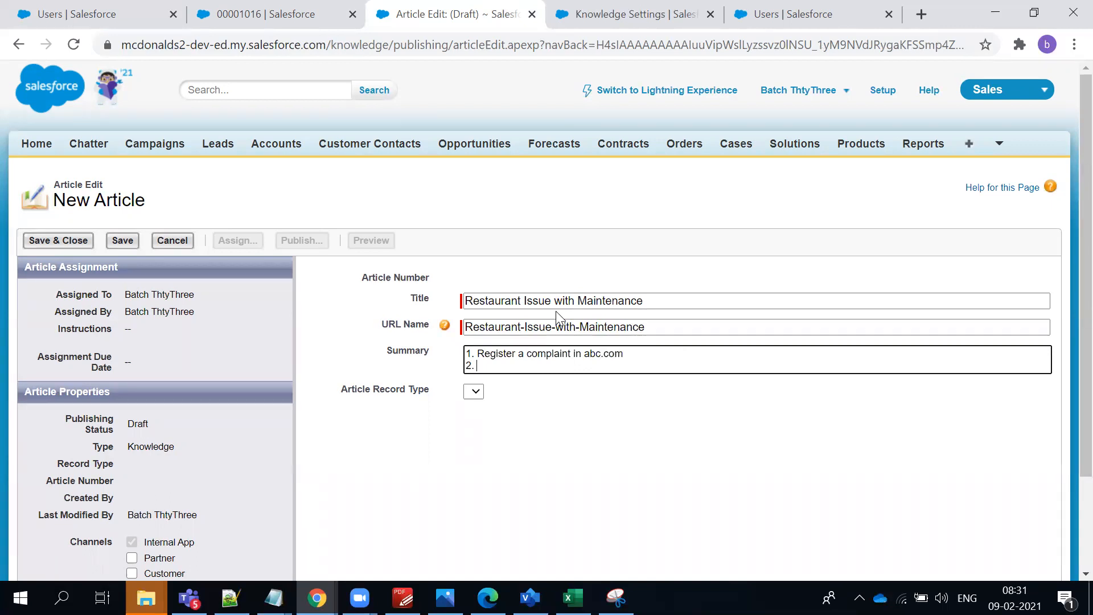
text(Fill the Restaurant issue what you ha)
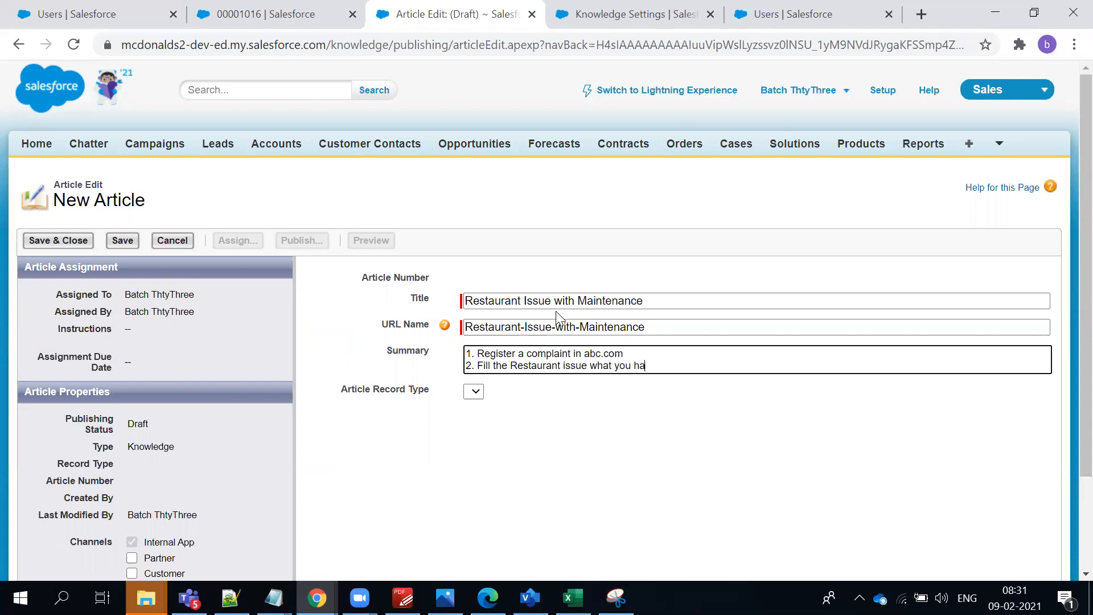
text(ve faced with.)
key(Return)
Add the summary line "3. Sorry for the Inconvenient", correcting the spelling, and save and close the article.
text(3)
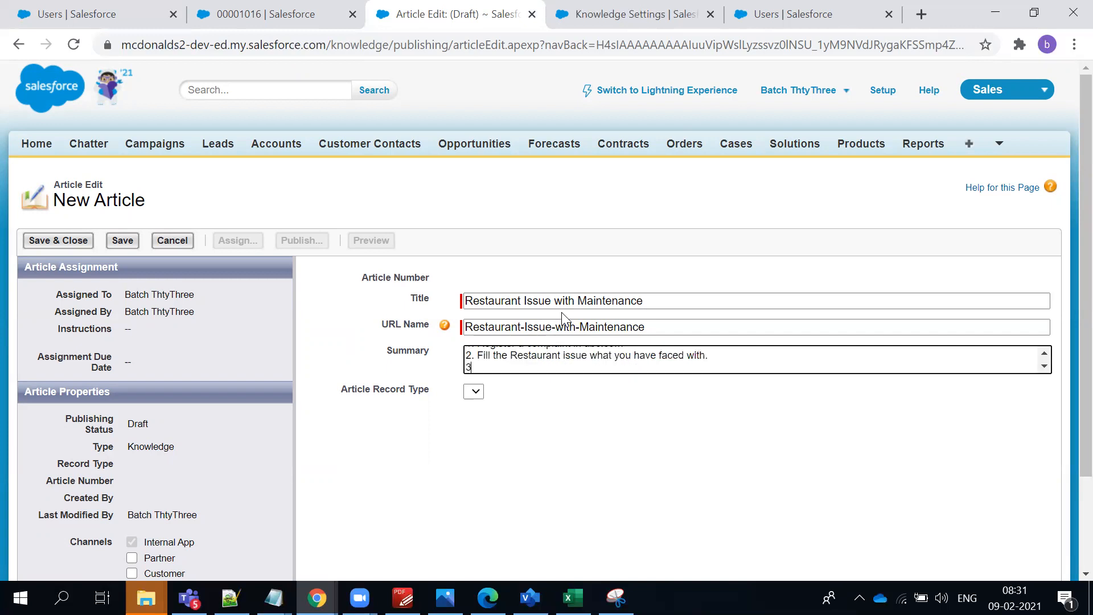
text(. Sorry fior the Inconven)
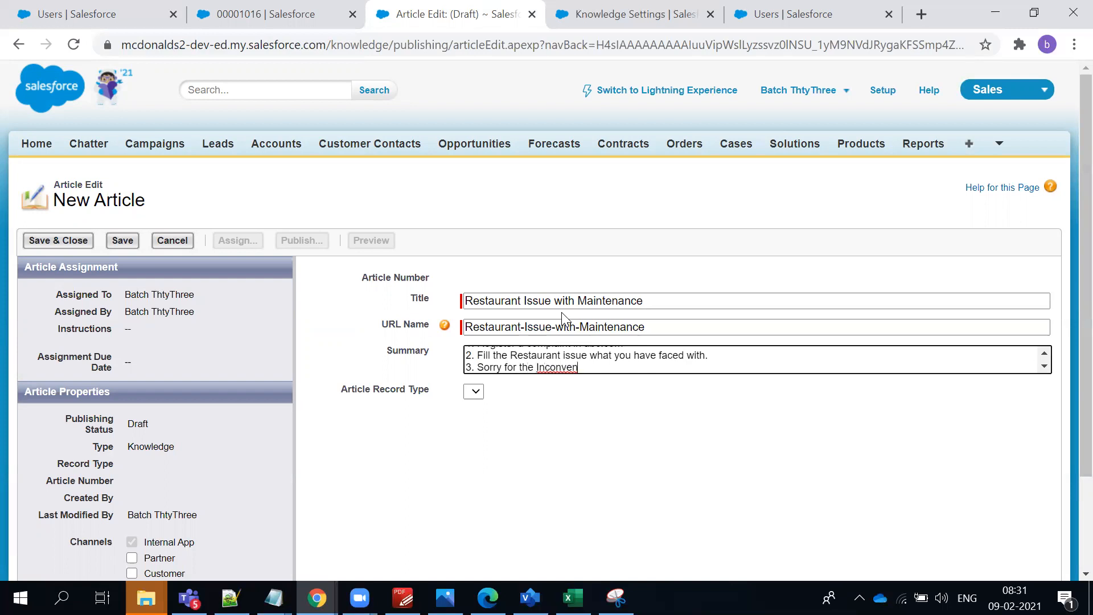
text(ice)
right_click(564, 367)
click(612, 382)
click(559, 431)
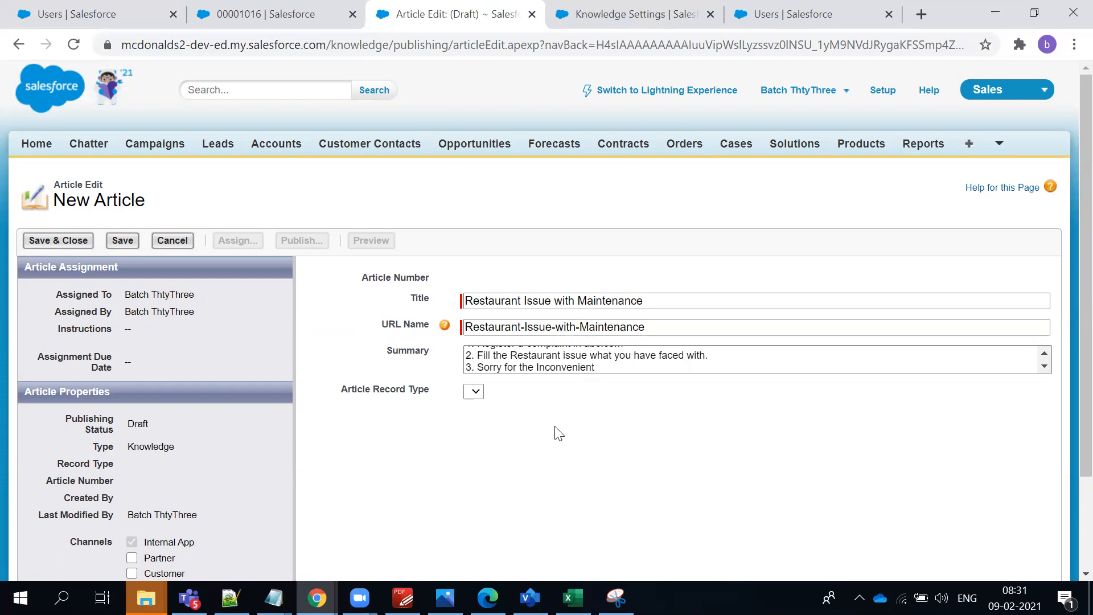
scroll(555, 430, down, 3)
click(85, 124)
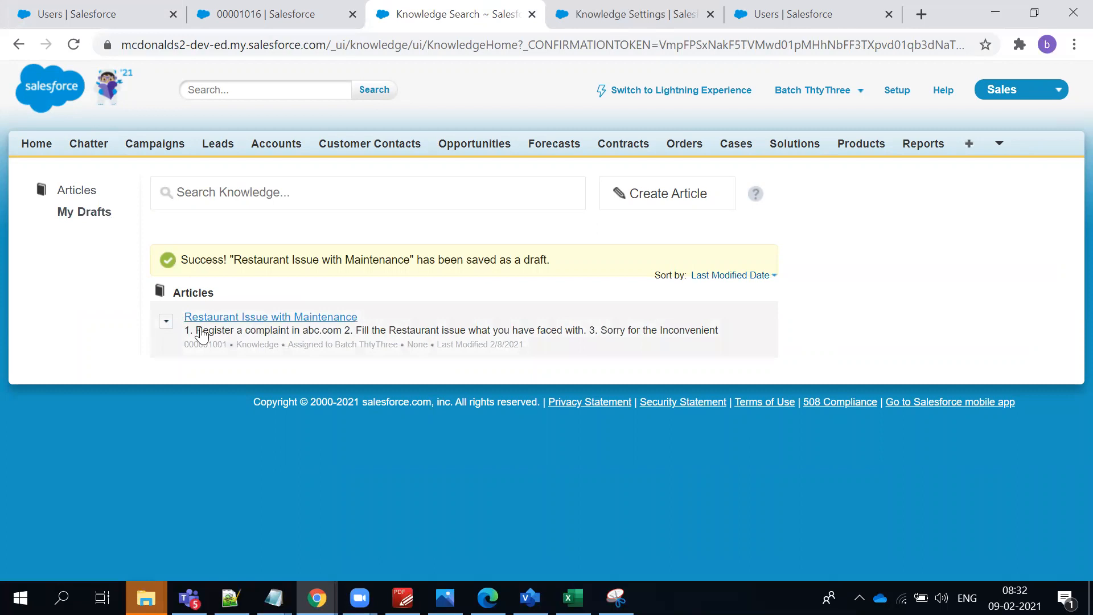
Reopen the Restaurant Issue with Maintenance draft for editing, and review and close a preview of its last saved version.
click(166, 321)
click(180, 348)
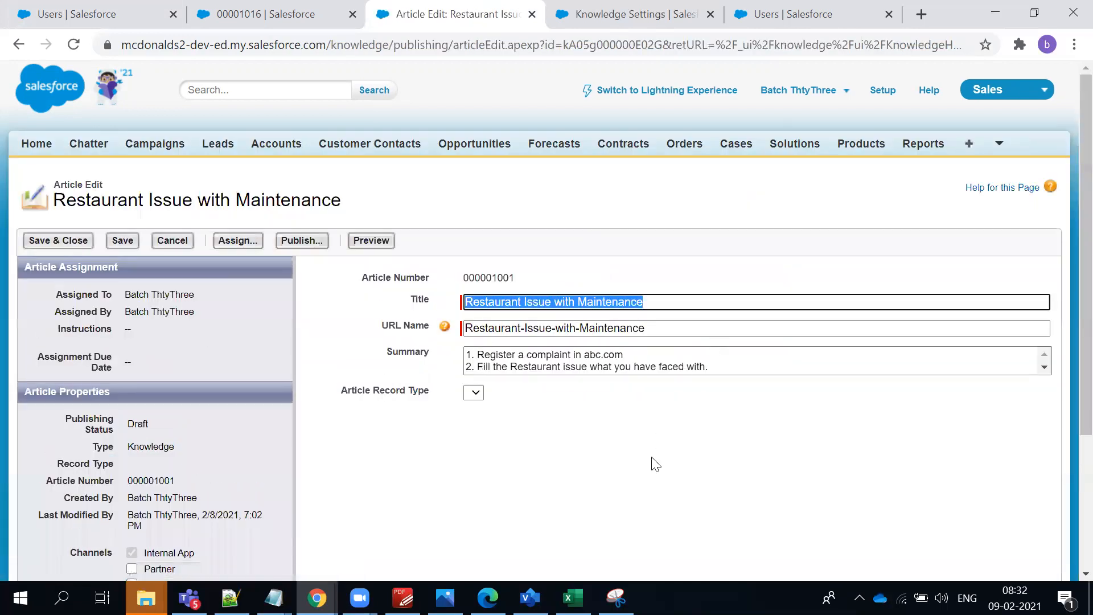
click(370, 241)
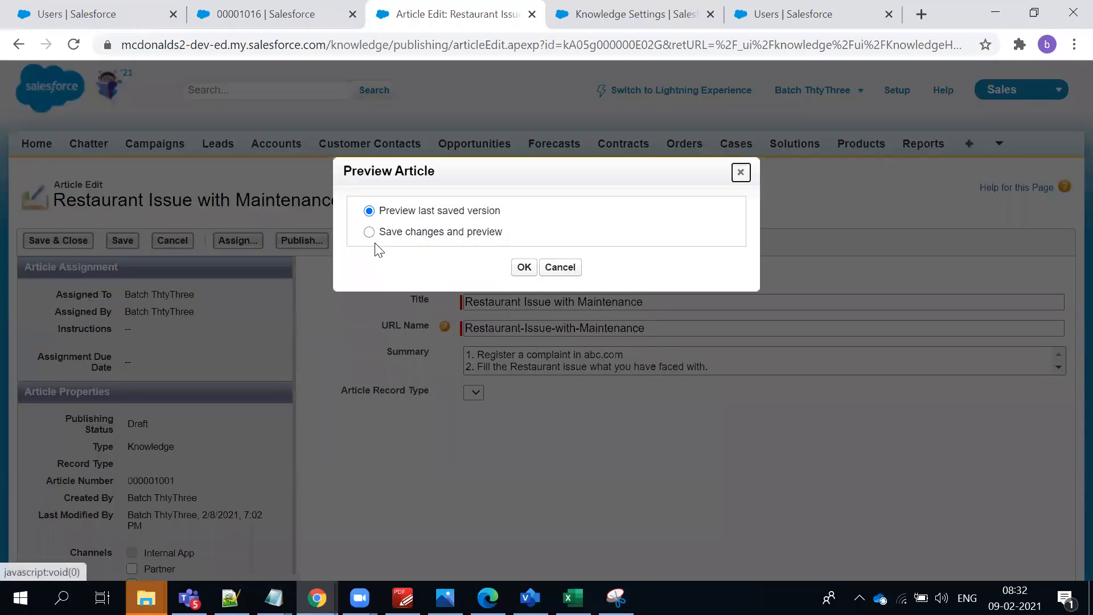
click(522, 272)
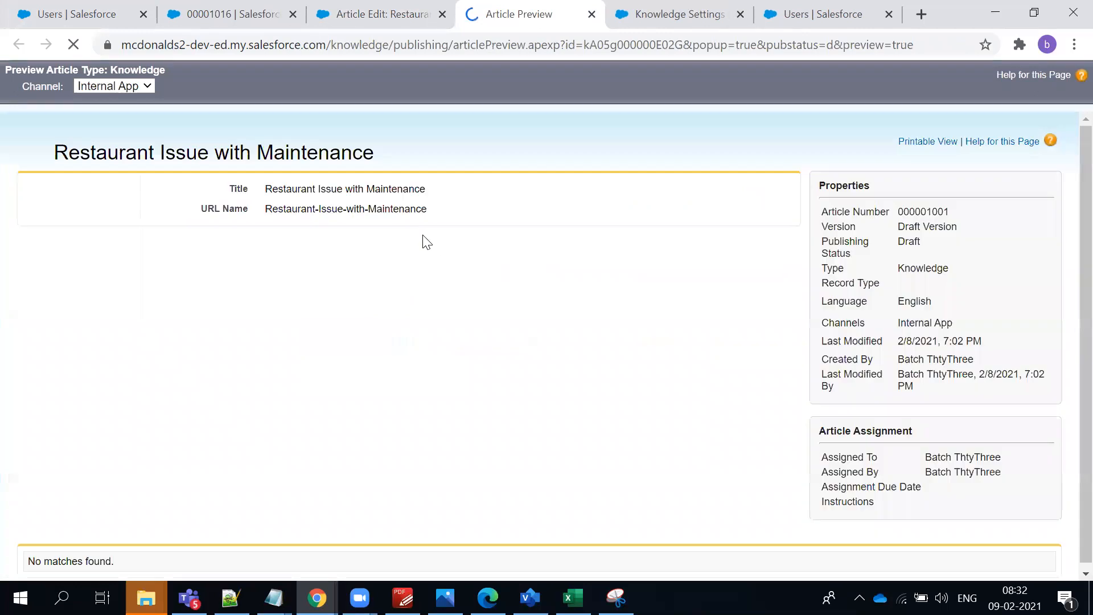
click(137, 90)
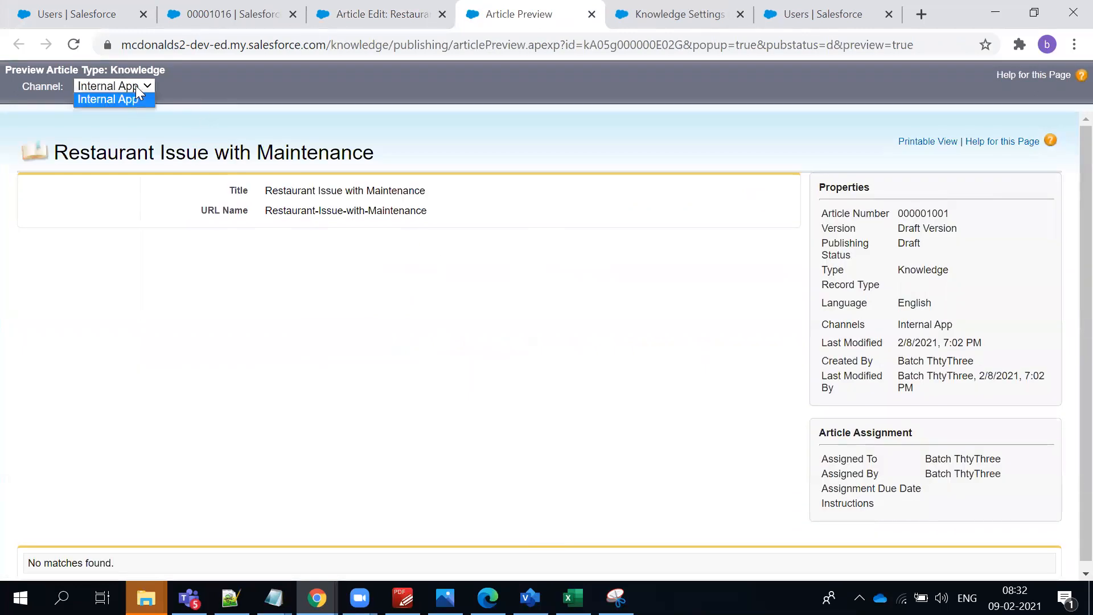
triple_click(495, 166)
scroll(527, 296, down, 1)
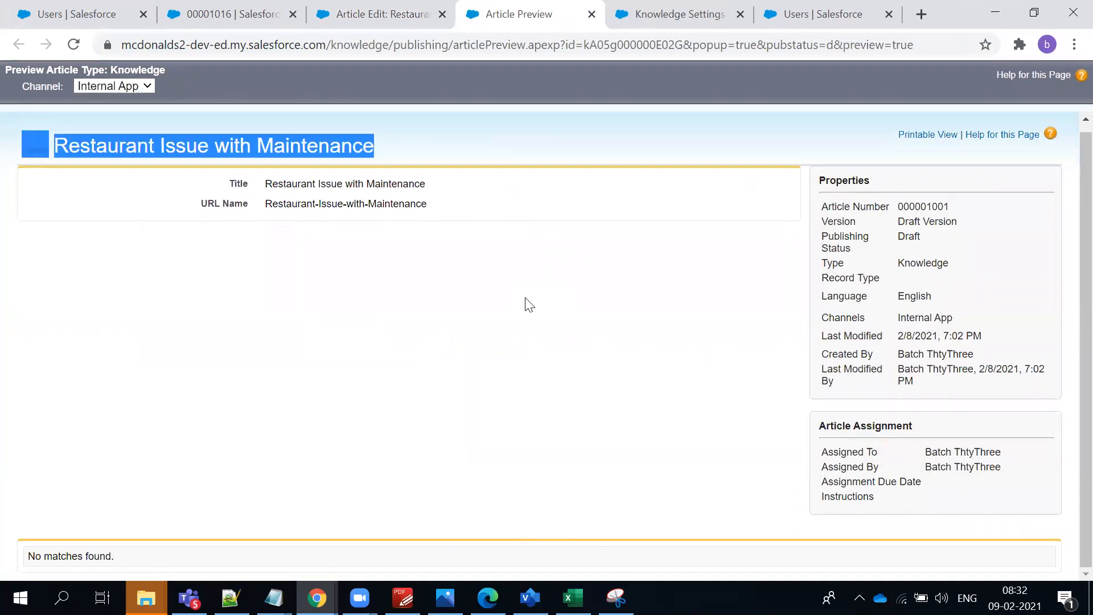
drag(264, 183, 456, 191)
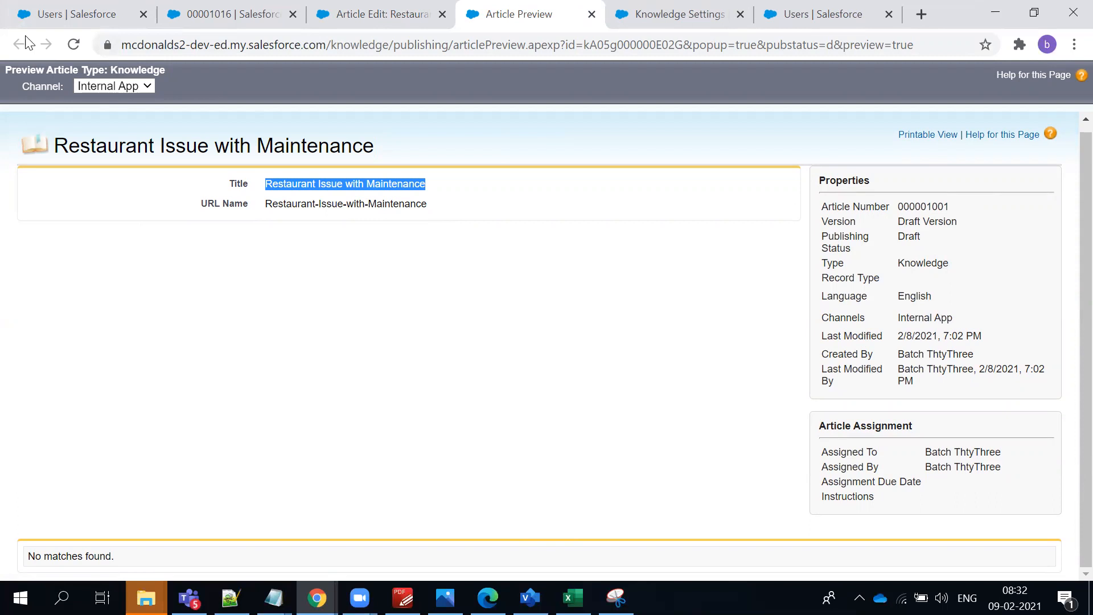
click(592, 13)
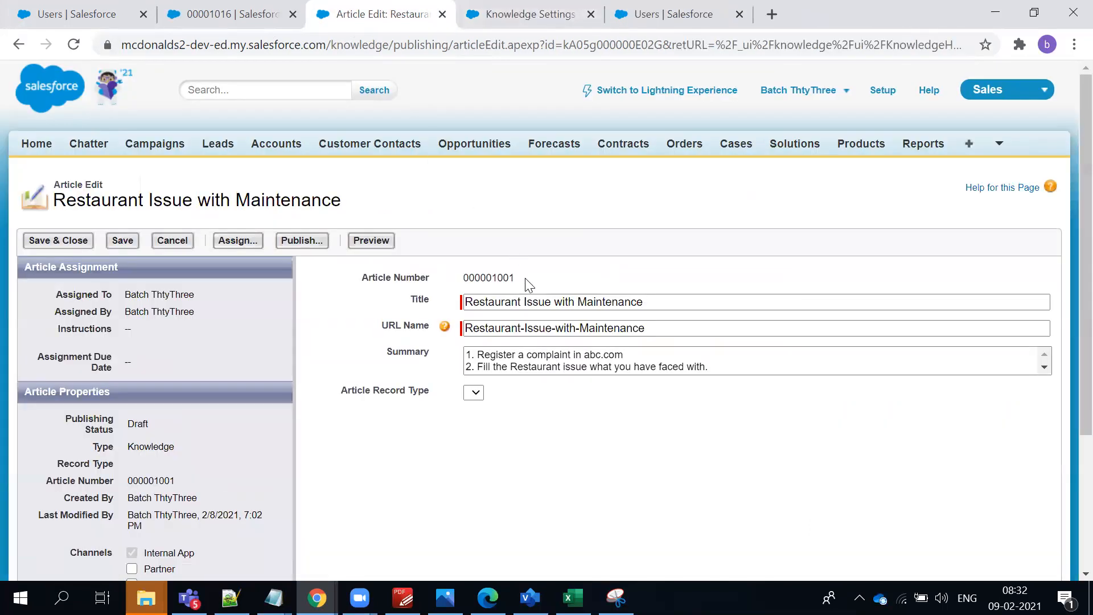
Publish the Restaurant Issue with Maintenance article immediately.
click(298, 240)
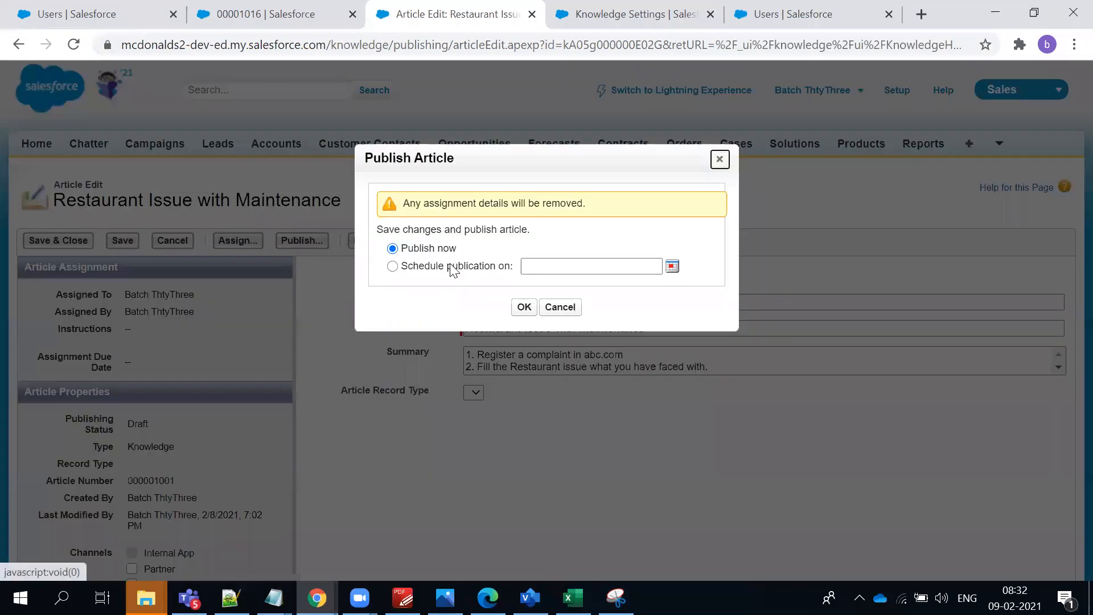
click(524, 307)
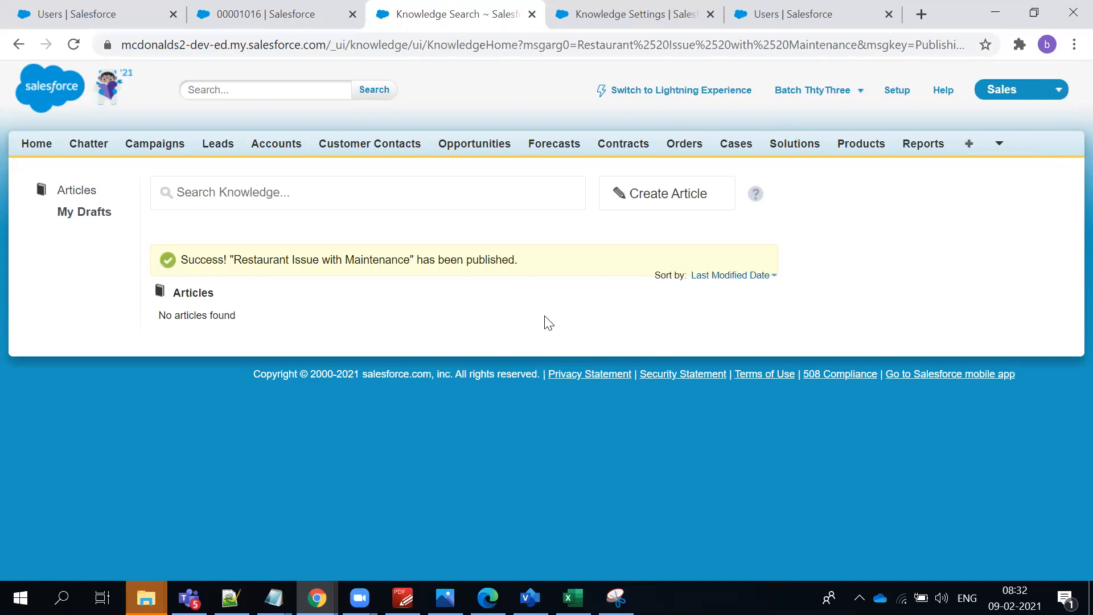
Search Knowledge for "Issue" and "restaurant" among the drafts, and switch the "restaurant" search to published articles.
text(e)
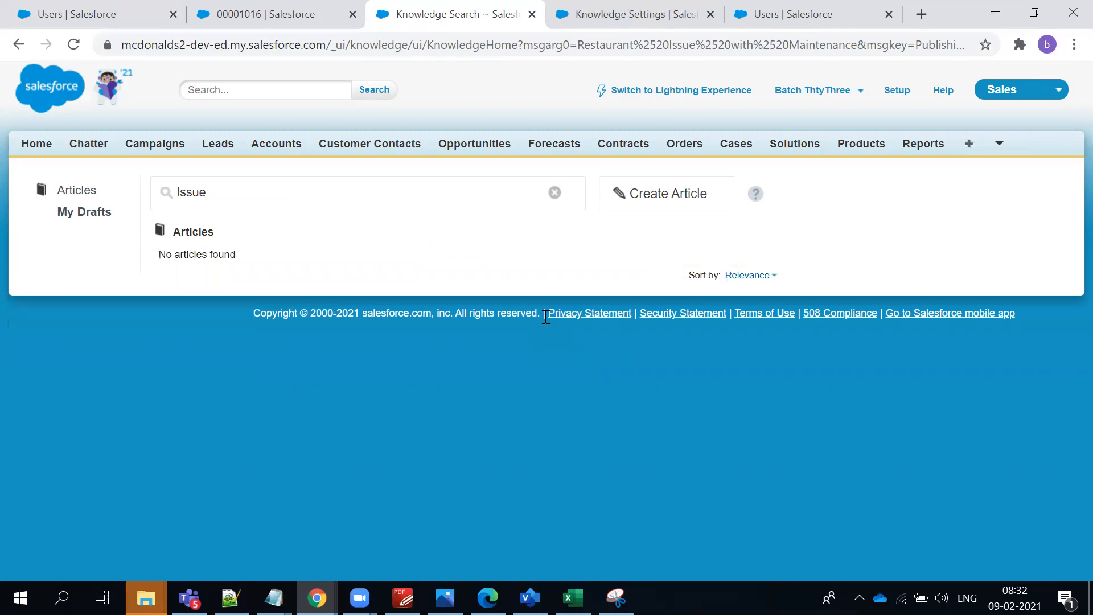
key(BackSpace)
key(BackSpace)
key(BackSpace)
key(BackSpace)
text(iaa)
key(BackSpace)
text(restaurant)
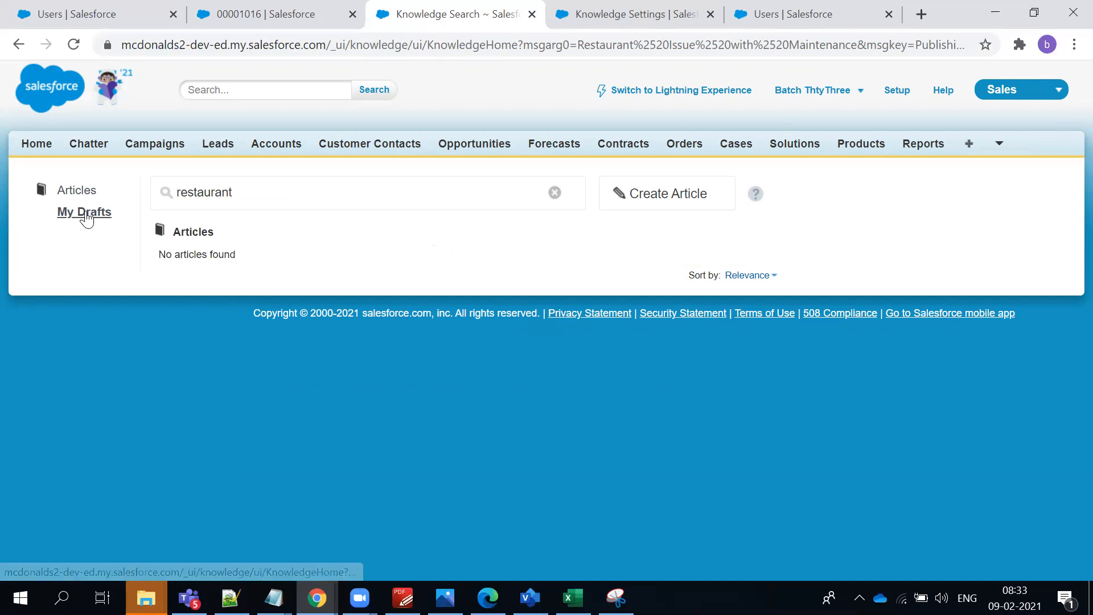
click(81, 190)
Search the published Knowledge articles for "issue" and close the search suggestions.
double_click(268, 192)
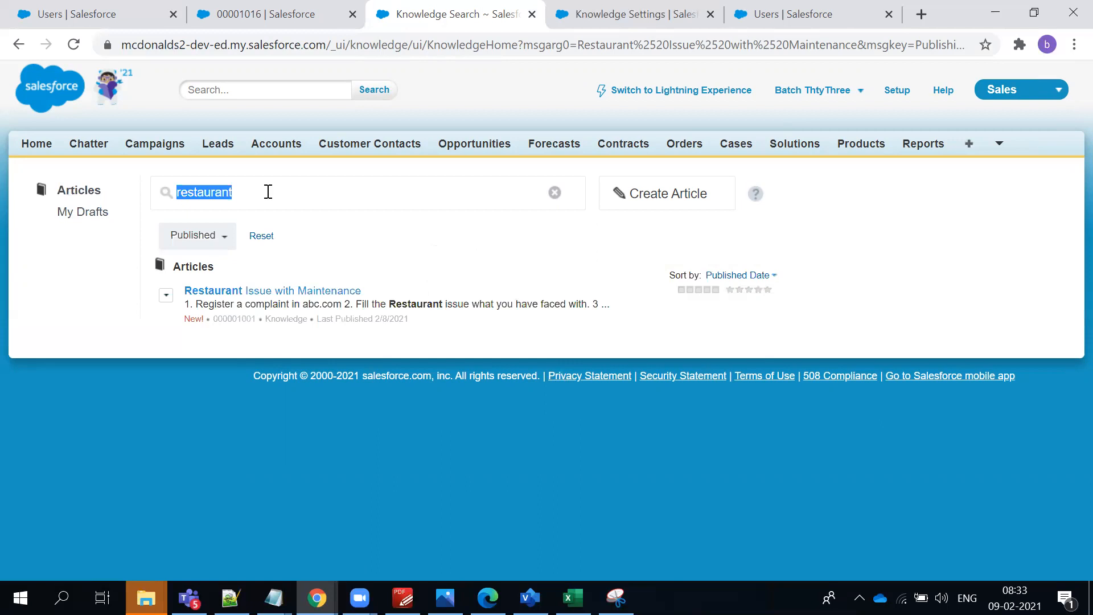
key(BackSpace)
text(issue)
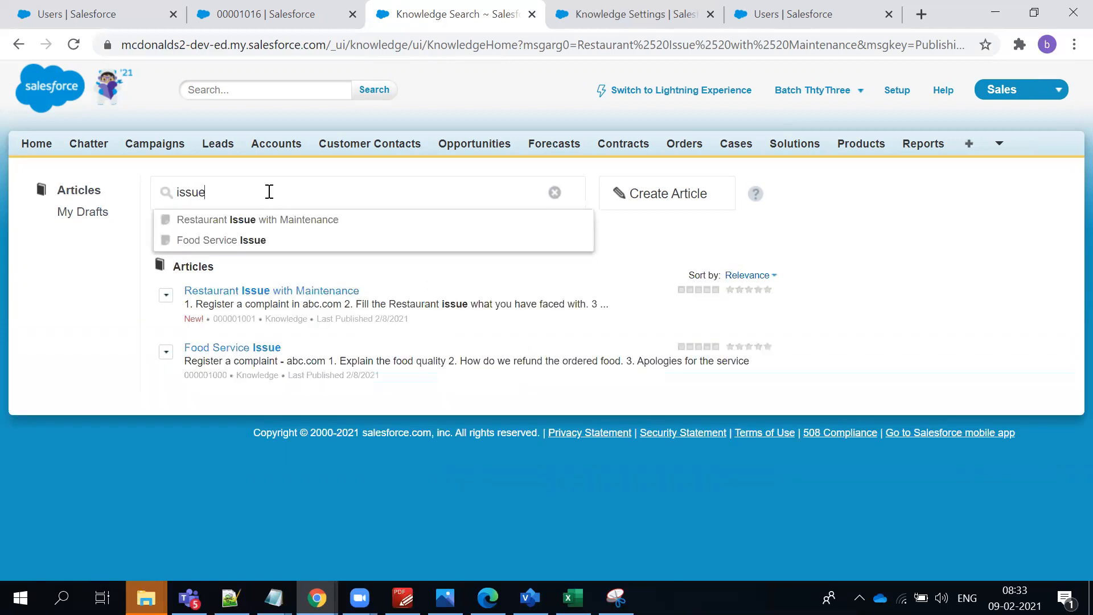
click(71, 321)
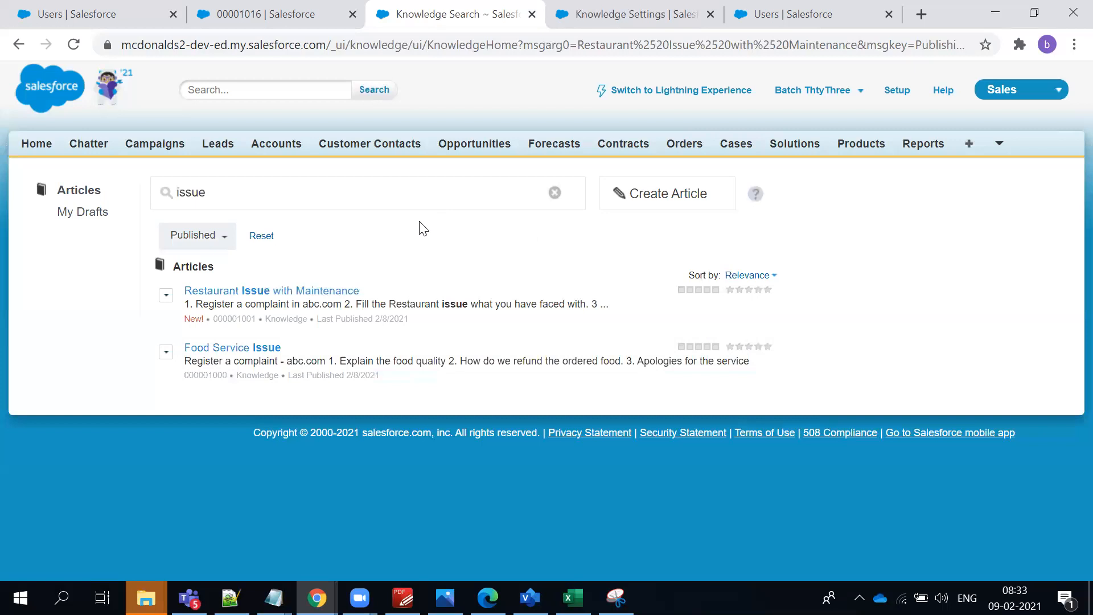
Clear the Knowledge search, check the publication status filter, and look up "iss" among the published articles, closing the suggestions.
click(553, 193)
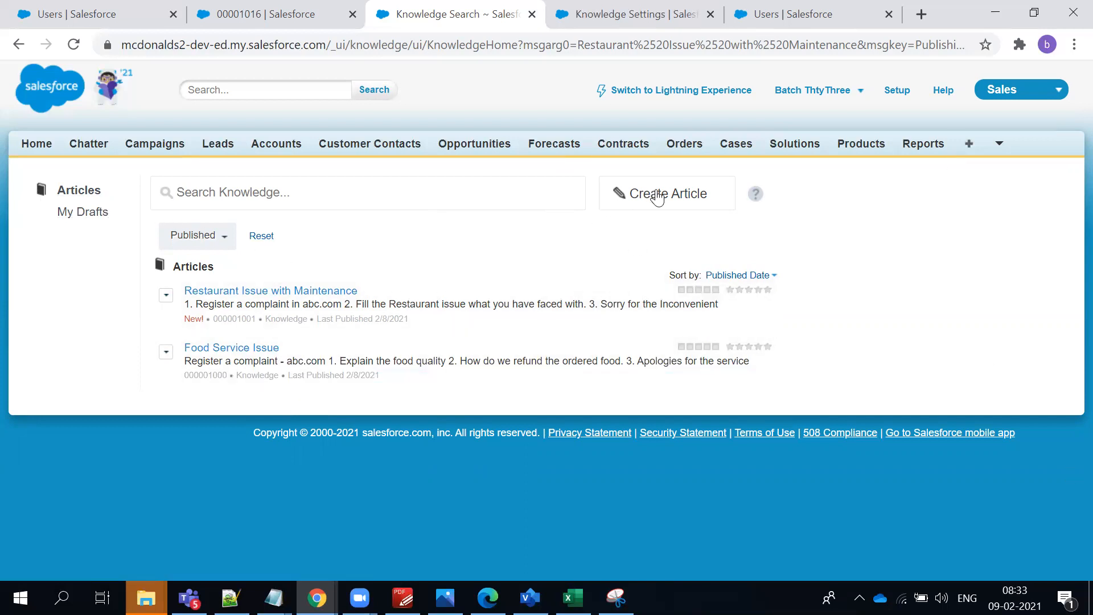
click(224, 237)
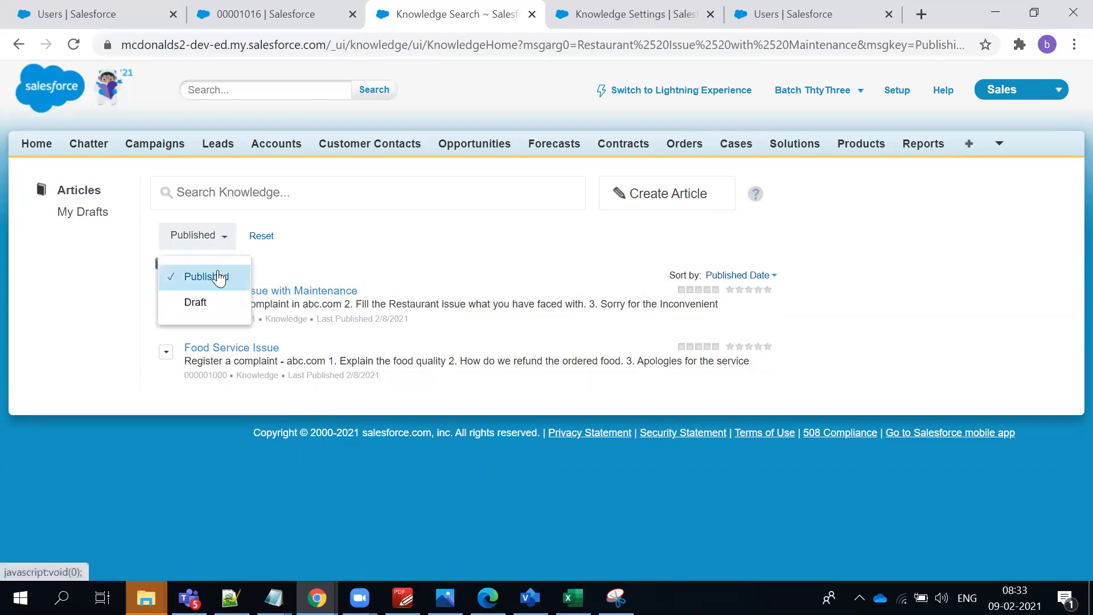
click(278, 196)
text(iss)
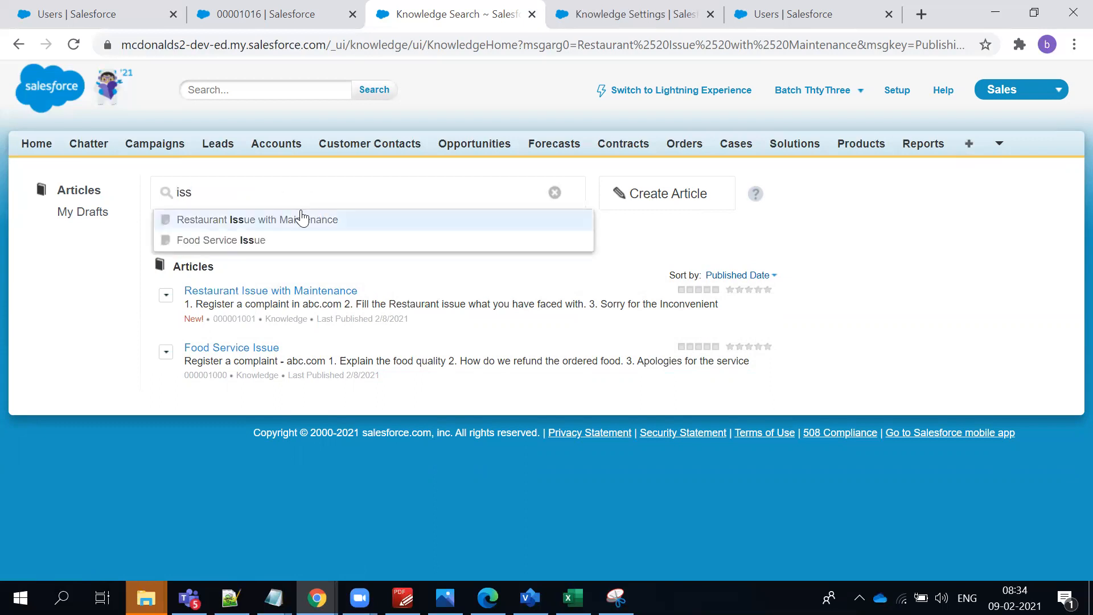
click(843, 265)
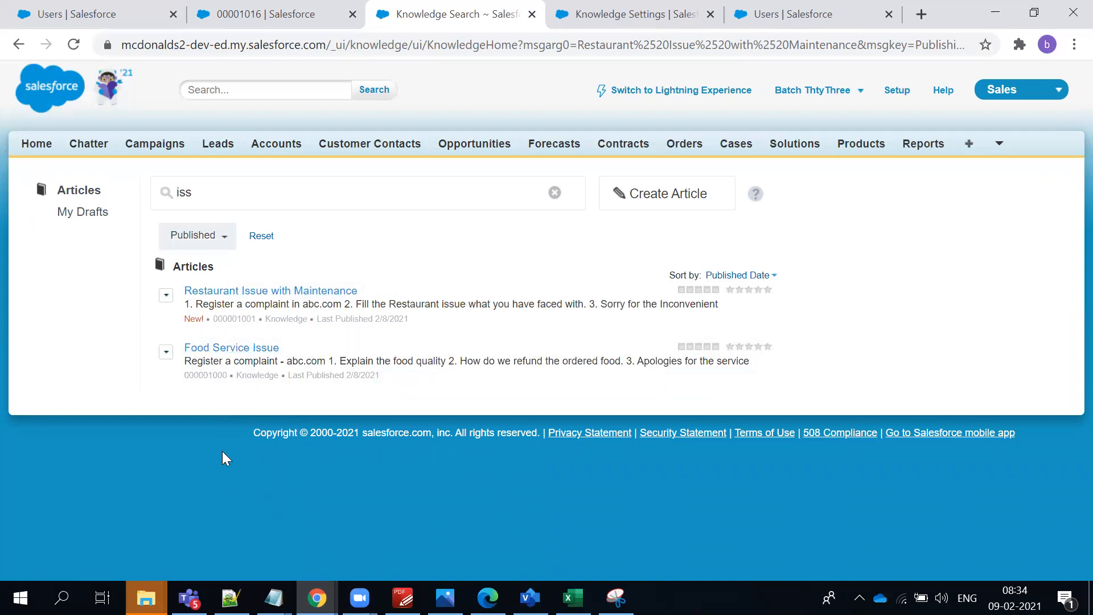
Search Knowledge for "issu" from the "Maintenance guidelines for generator unclear" case in the Service Console, and close the suggestions.
click(256, 13)
click(909, 289)
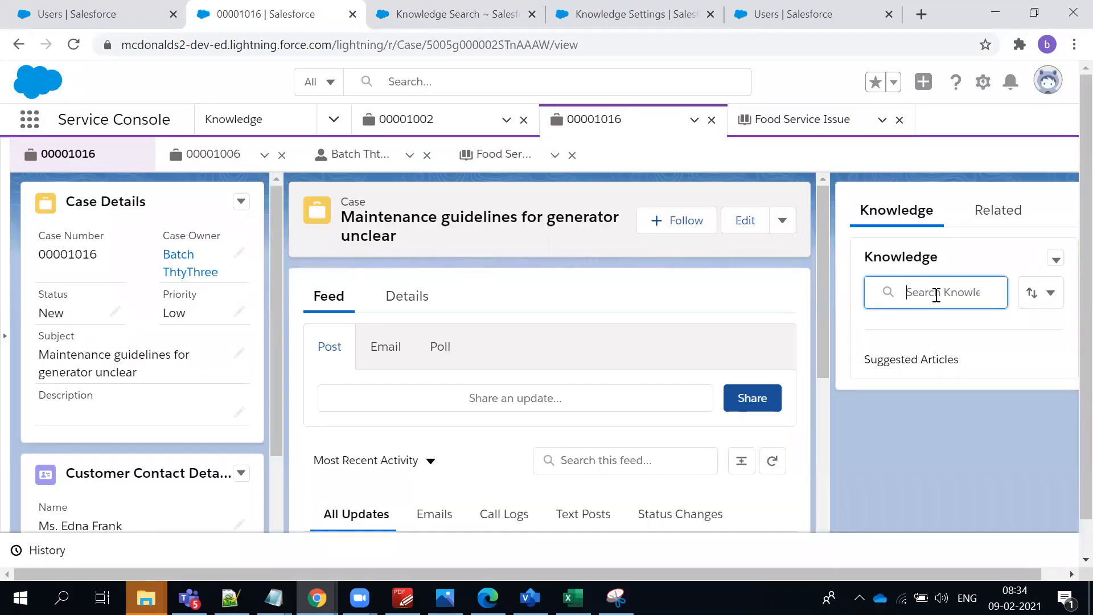
text(iss)
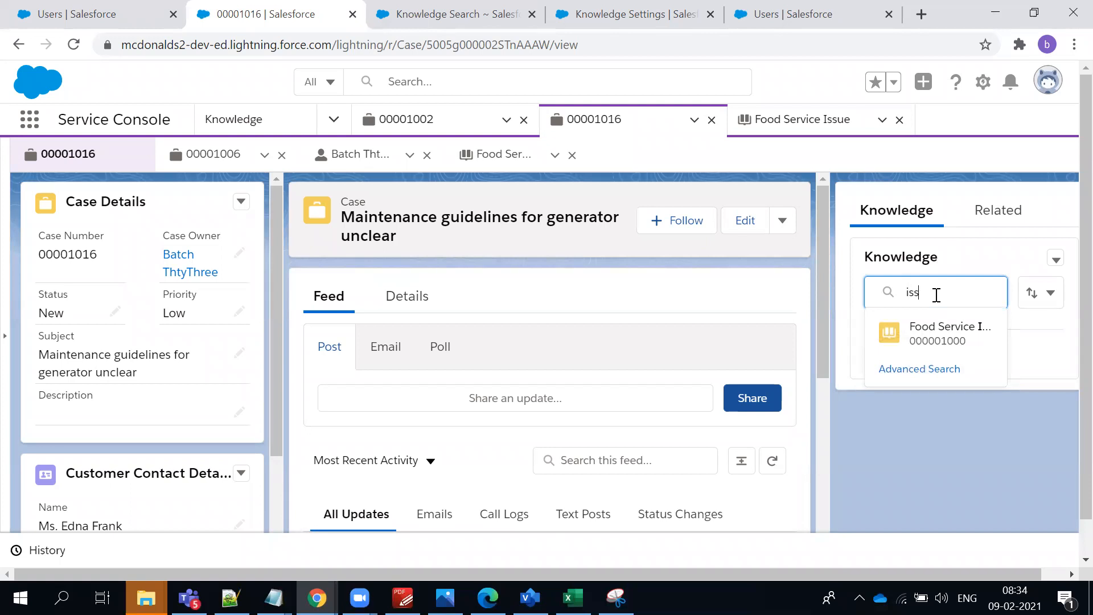
text(u)
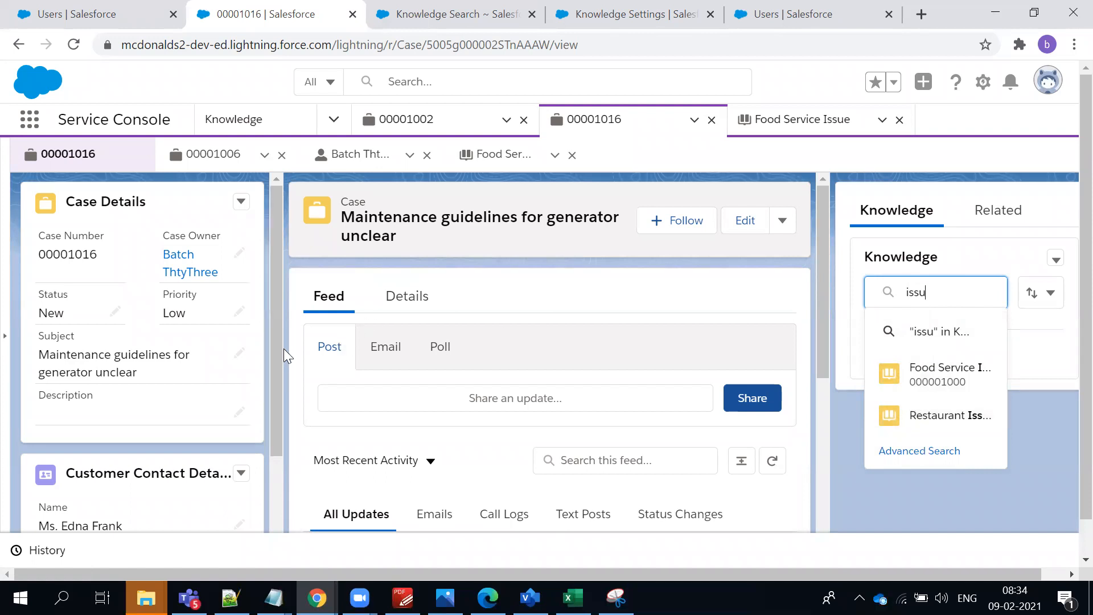
click(6, 340)
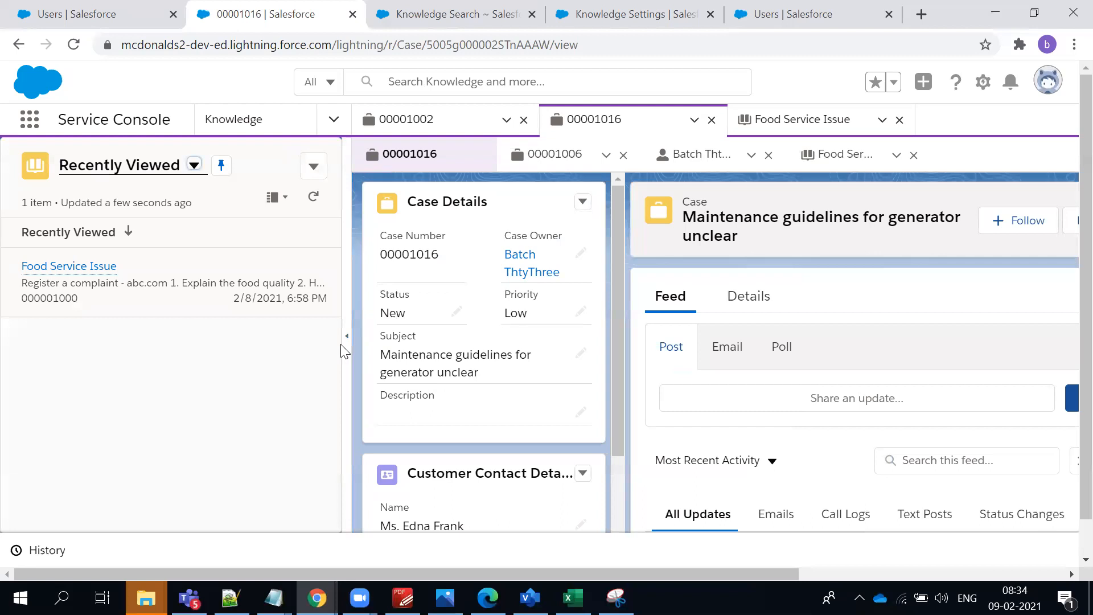
click(347, 337)
click(937, 295)
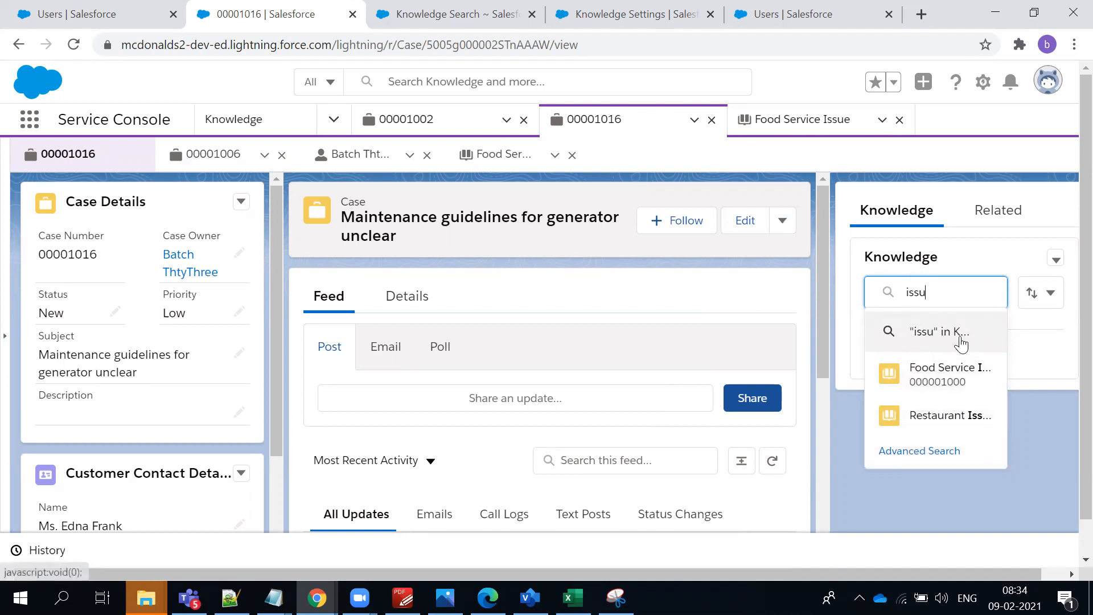
click(359, 366)
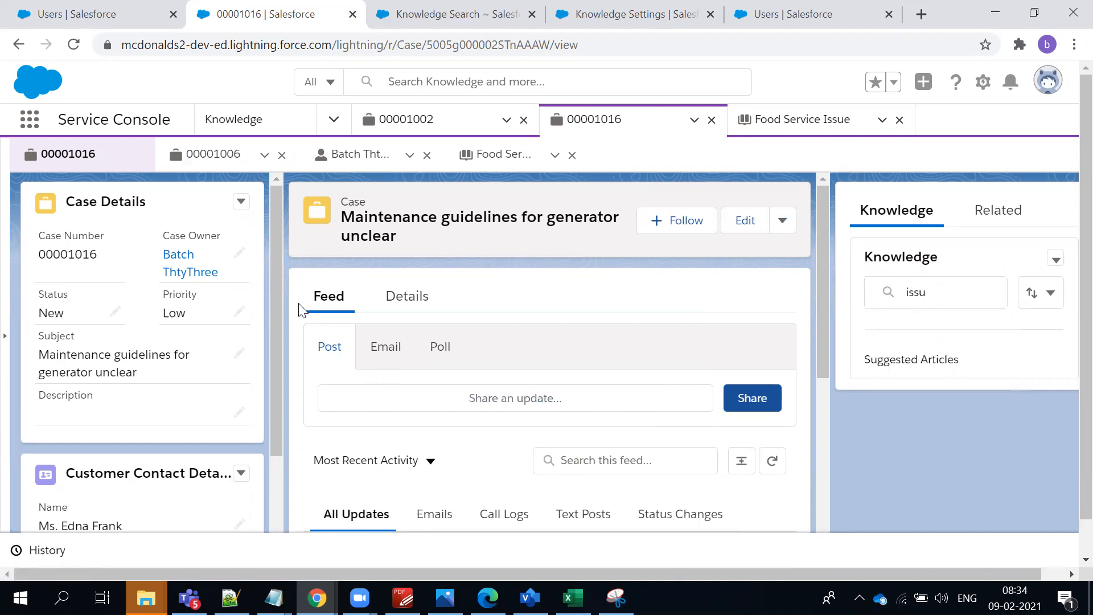
Open the "Service delivery Issue at Kukatpally" case from the recently viewed cases and review its suggested Knowledge articles.
click(333, 120)
click(293, 157)
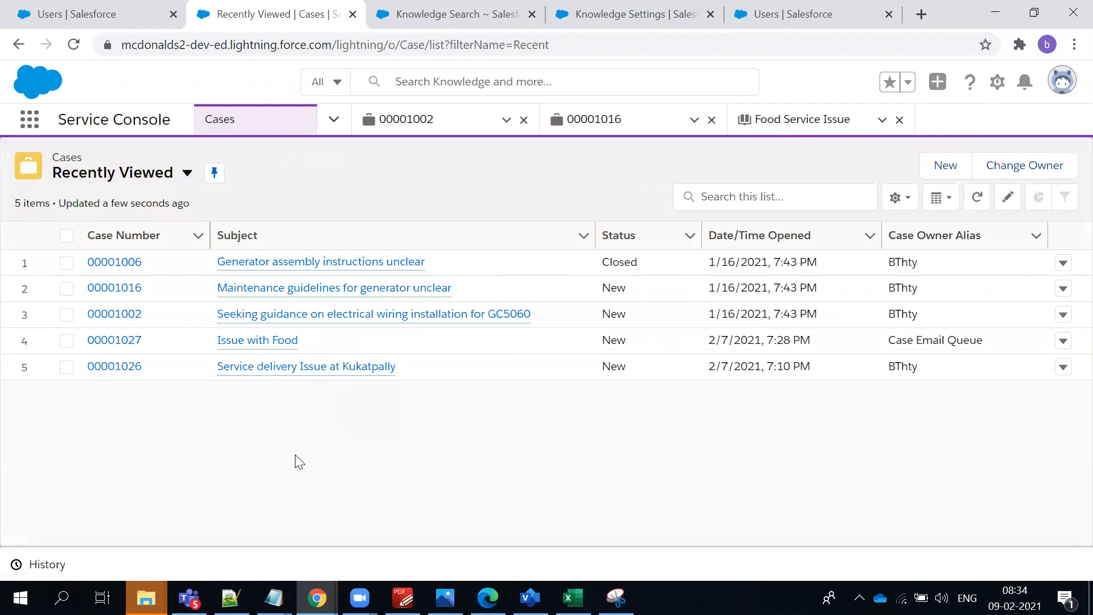
mouse_move(313, 370)
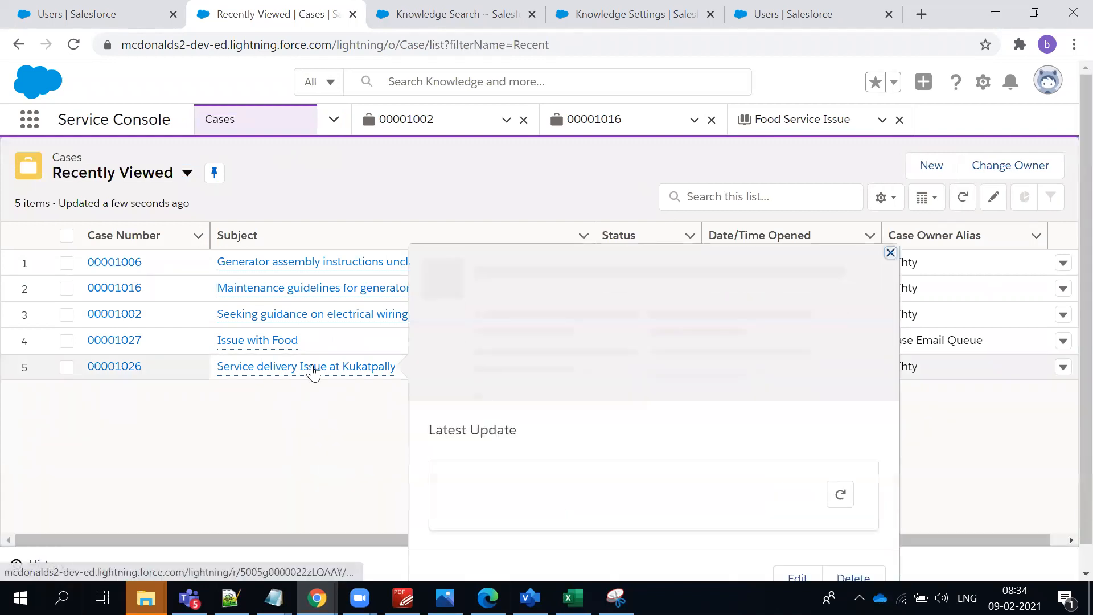
click(126, 375)
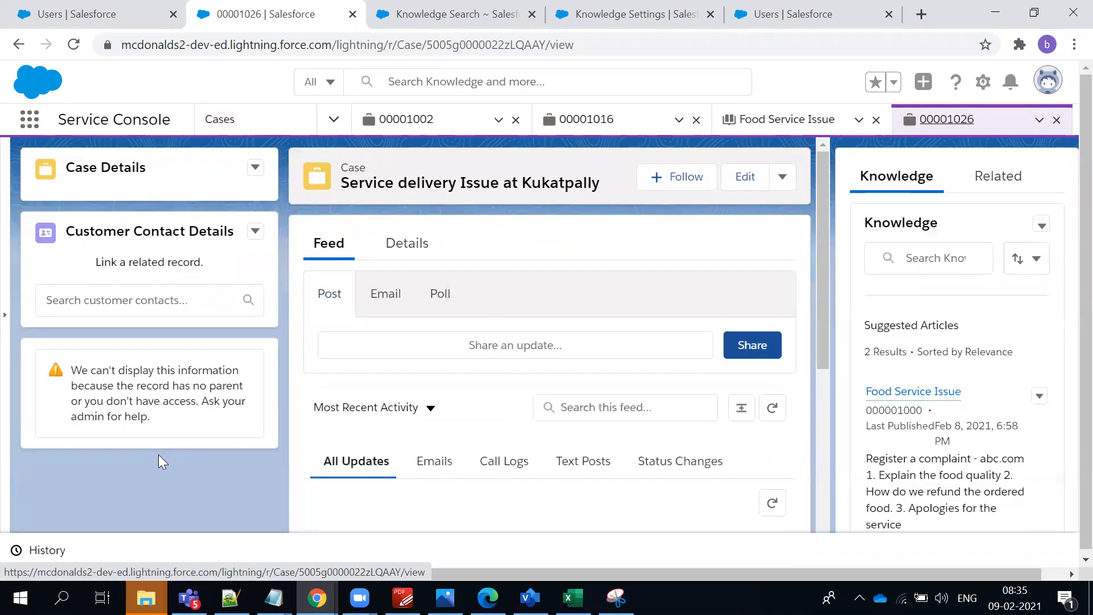
scroll(968, 421, down, 3)
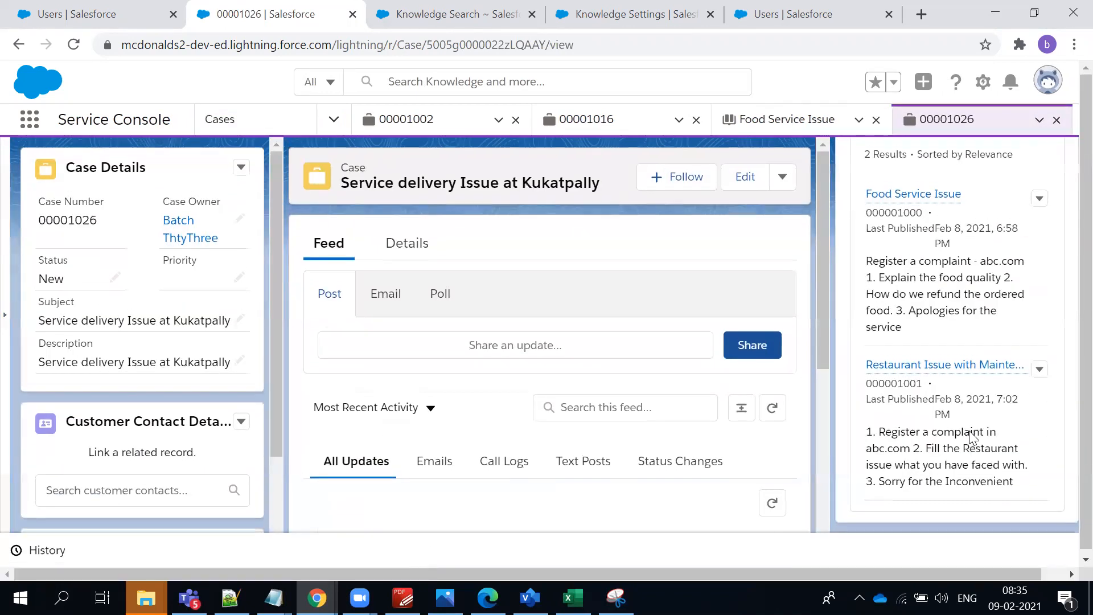
scroll(969, 438, up, 2)
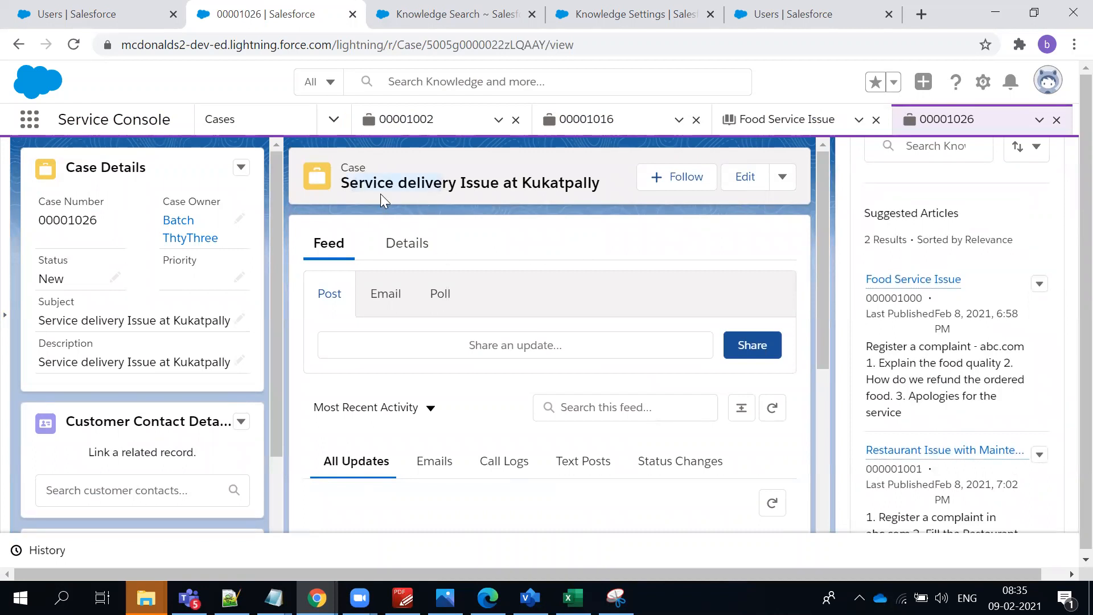
click(477, 188)
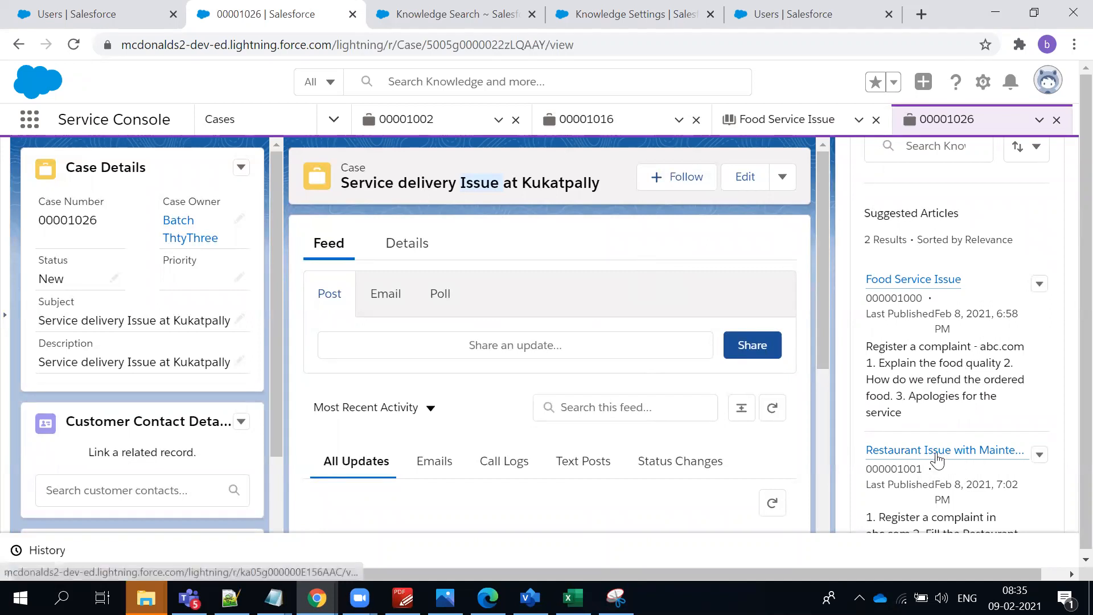
mouse_move(937, 281)
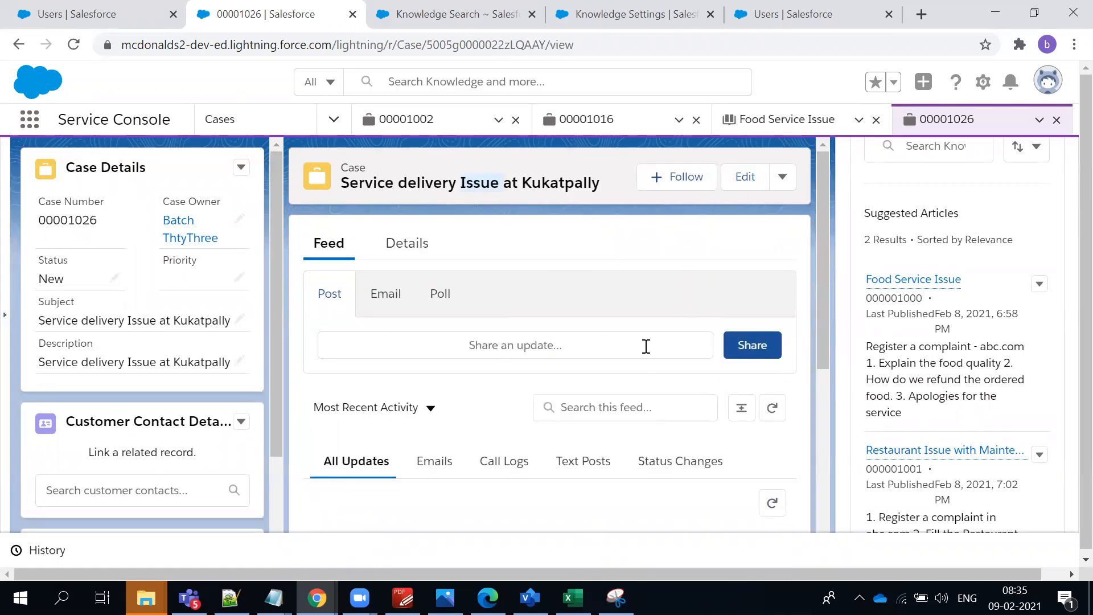
Show the case's details and check its subject and description against the suggested Food Service and Restaurant articles.
click(405, 250)
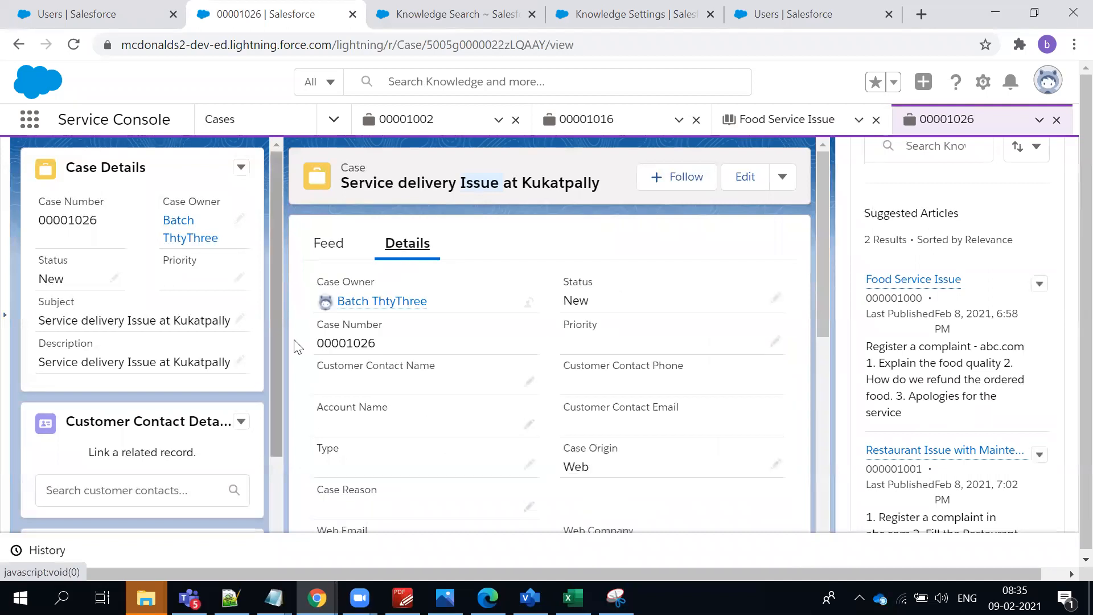
scroll(365, 316, down, 8)
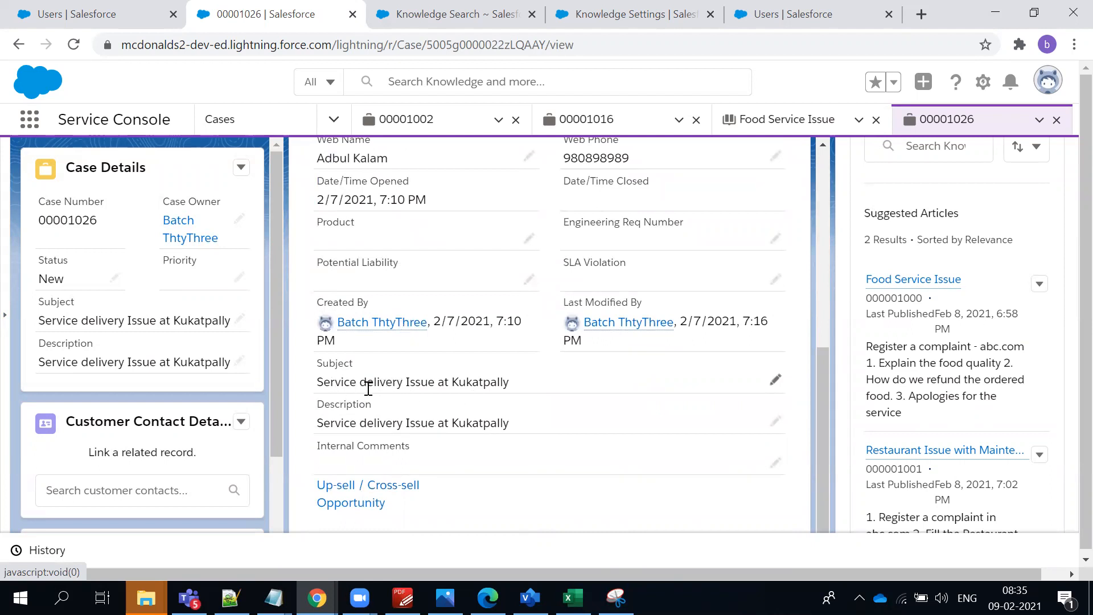
scroll(974, 370, down, 2)
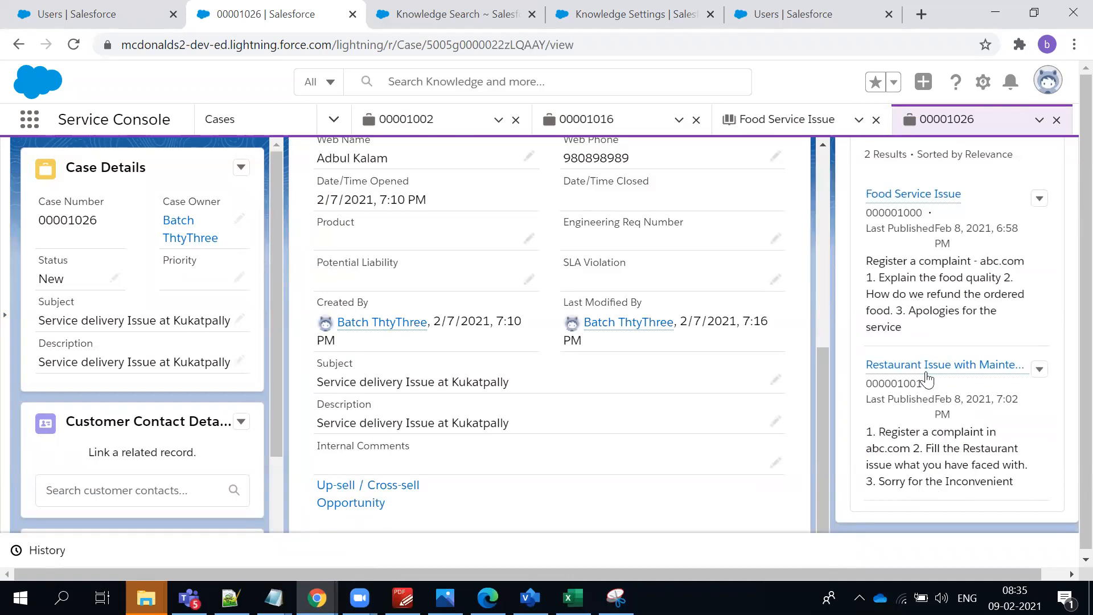
scroll(927, 371, up, 2)
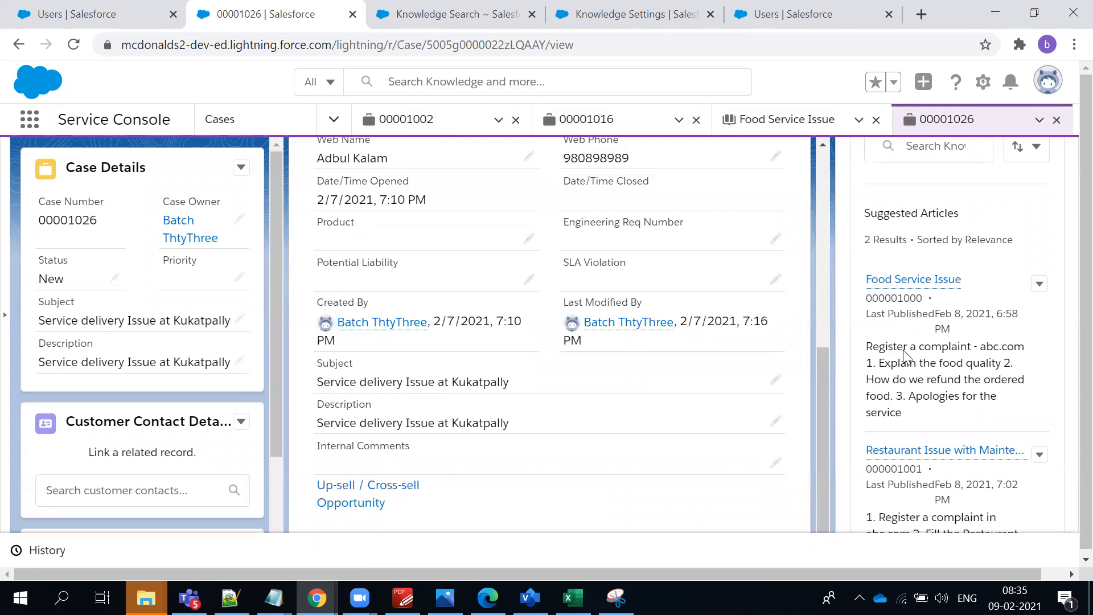
scroll(967, 409, down, 3)
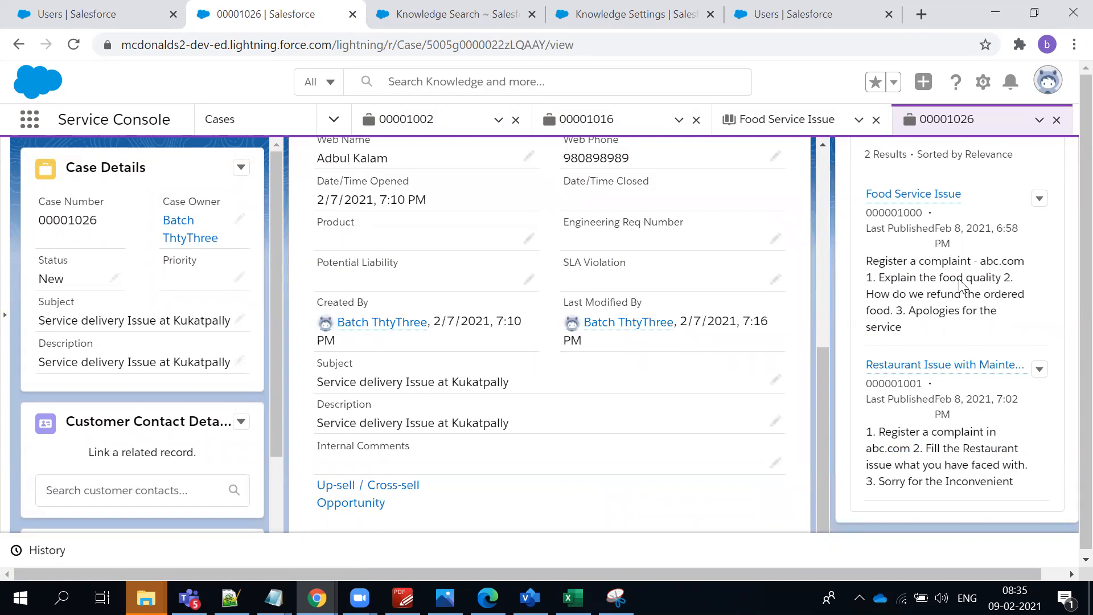
scroll(910, 285, up, 2)
scroll(691, 339, up, 3)
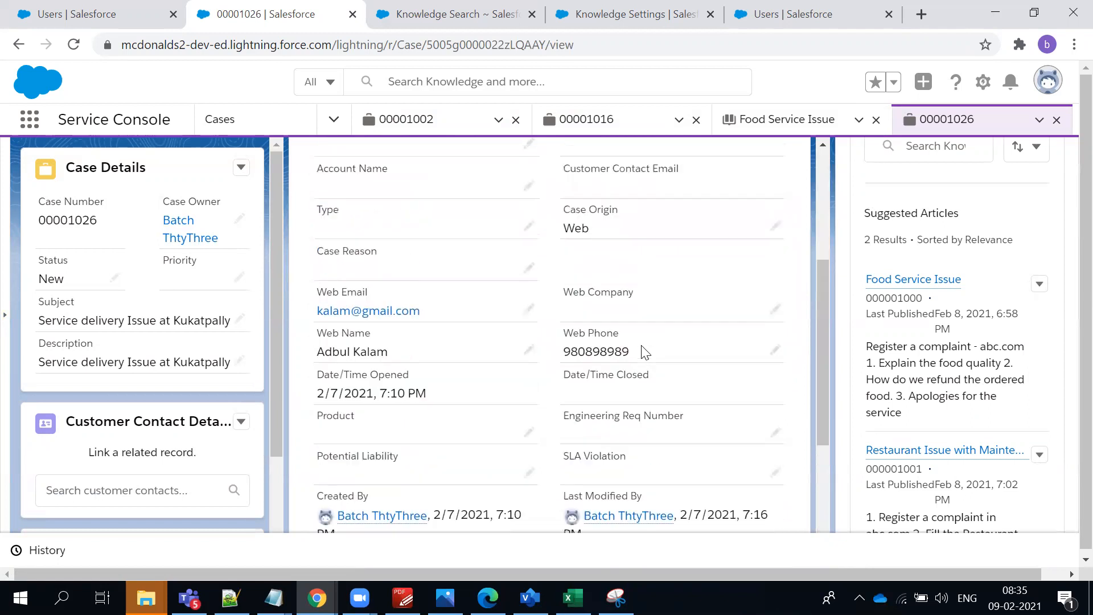
scroll(439, 259, up, 5)
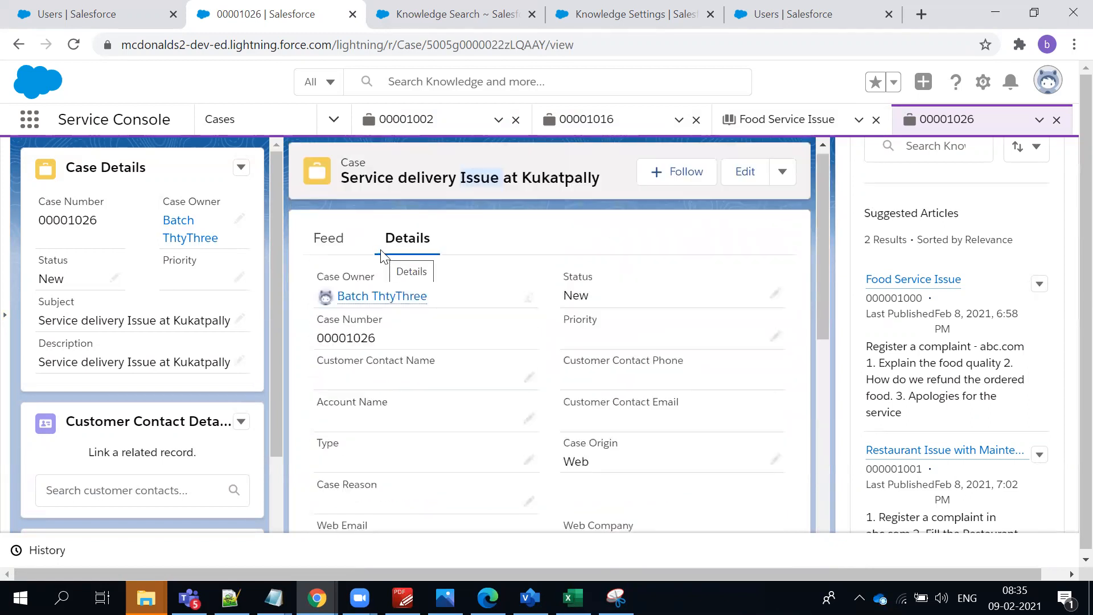
scroll(1002, 340, up, 2)
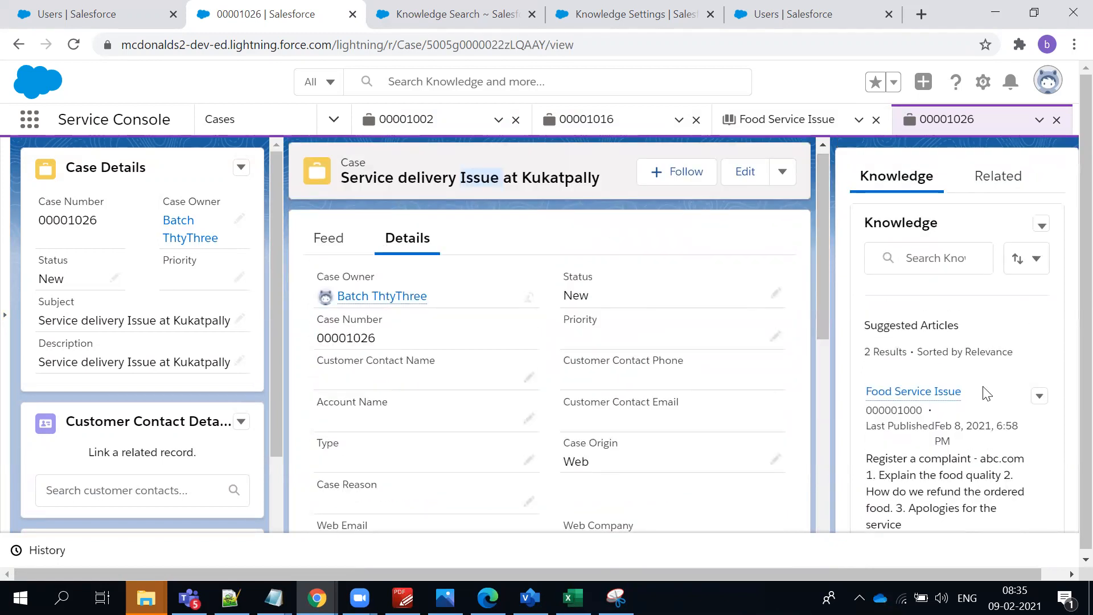
Examine the case's remaining detail fields and read the steps given in both suggested Knowledge articles.
scroll(737, 381, down, 3)
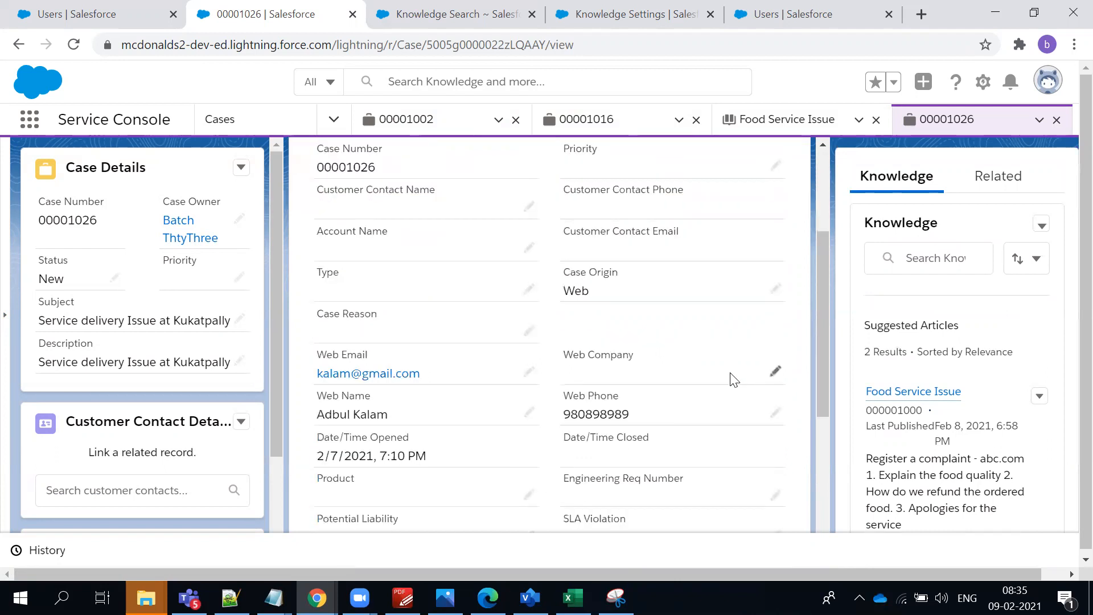
scroll(733, 379, down, 3)
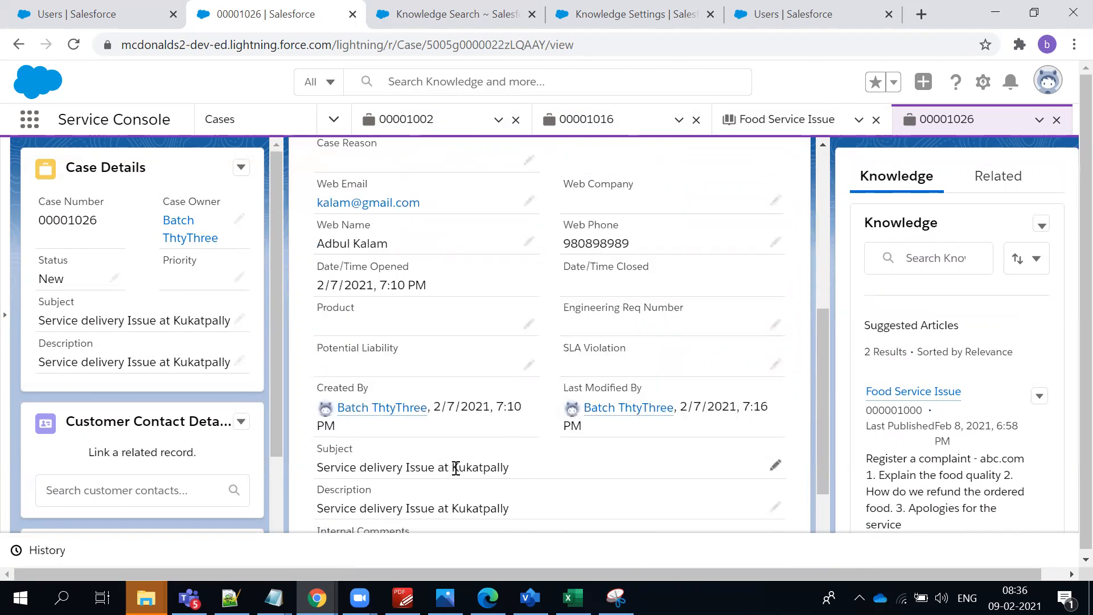
mouse_move(939, 396)
scroll(535, 444, down, 2)
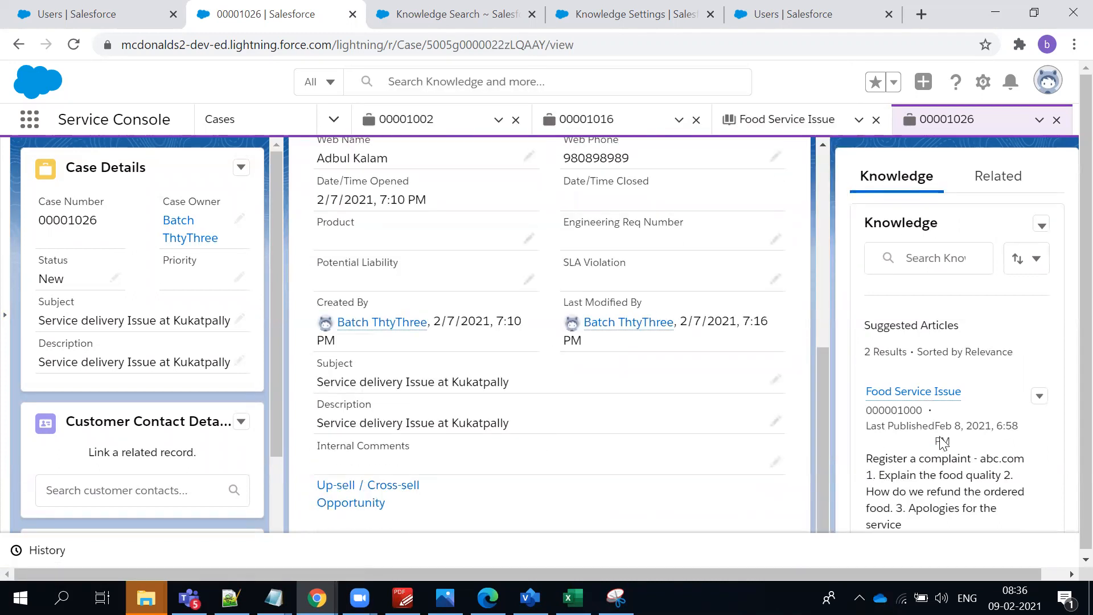
scroll(1005, 464, down, 2)
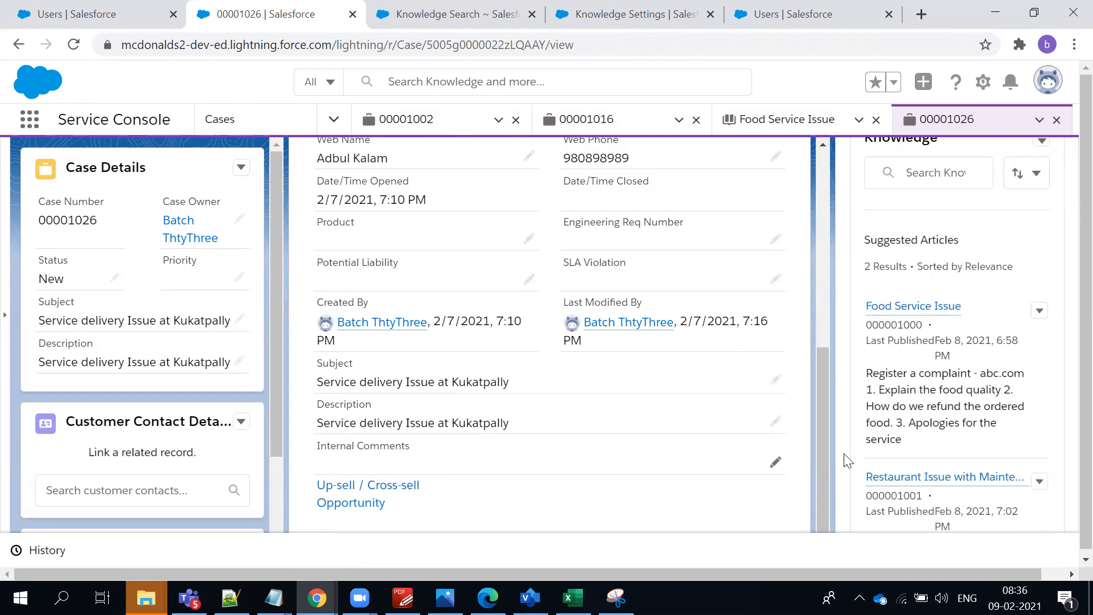
scroll(911, 436, down, 2)
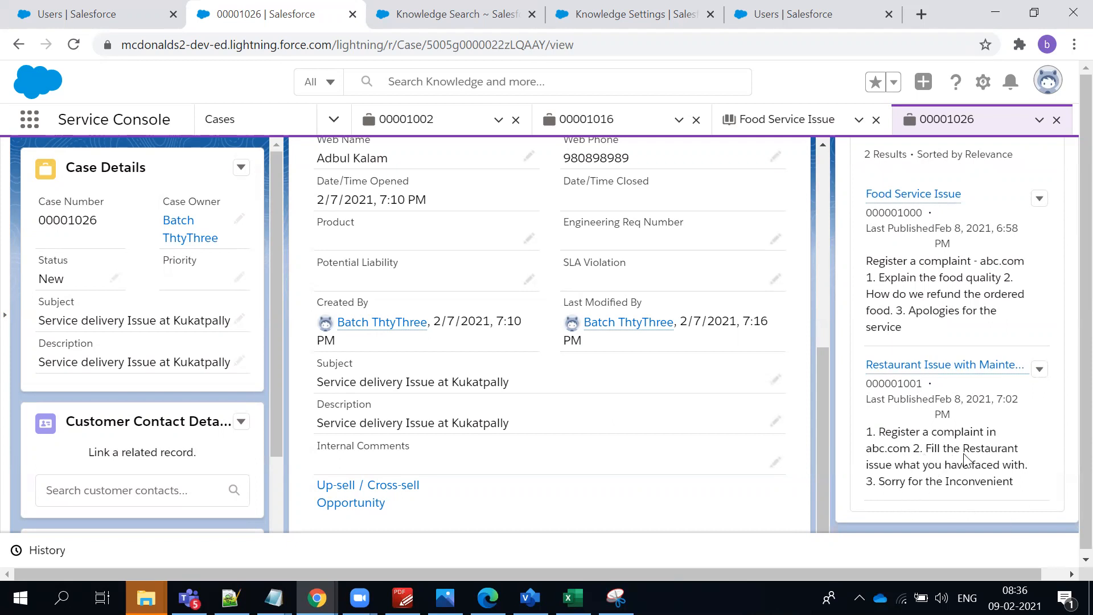
scroll(555, 435, up, 1)
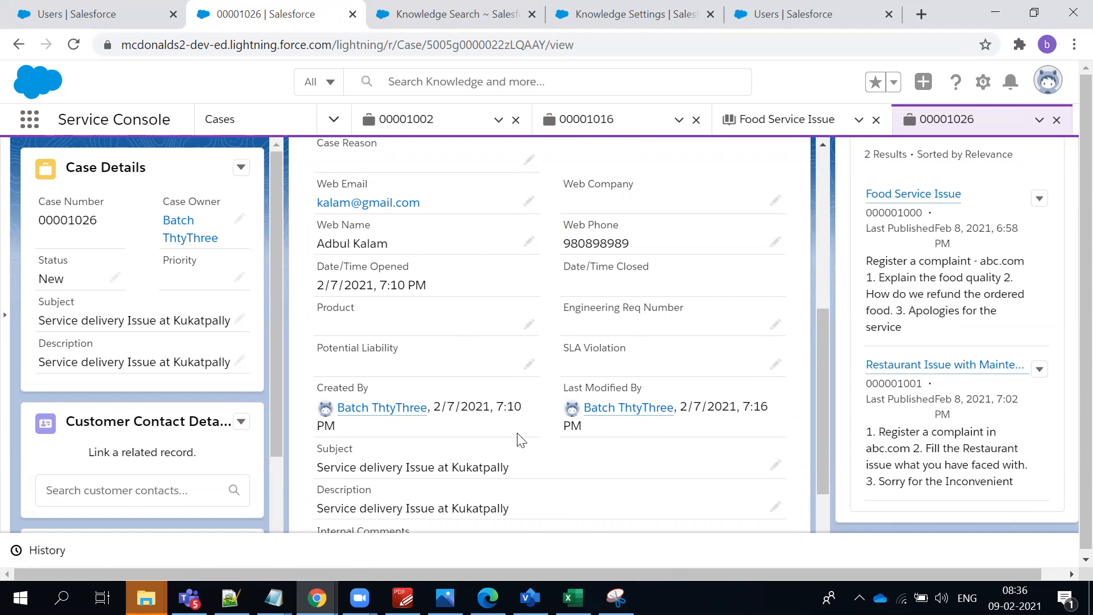
click(881, 435)
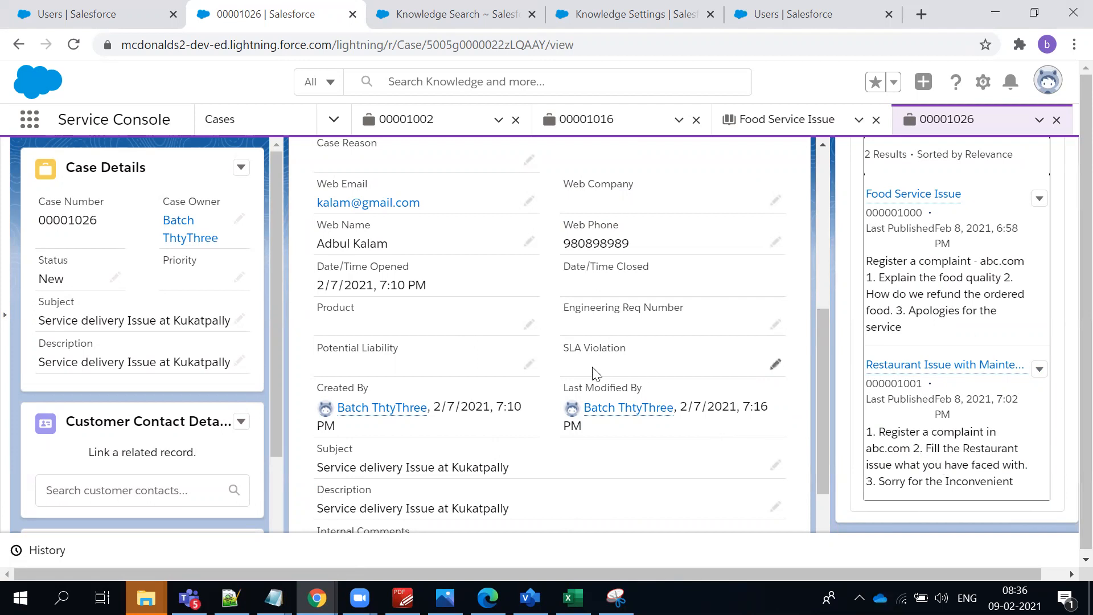
scroll(592, 370, down, 2)
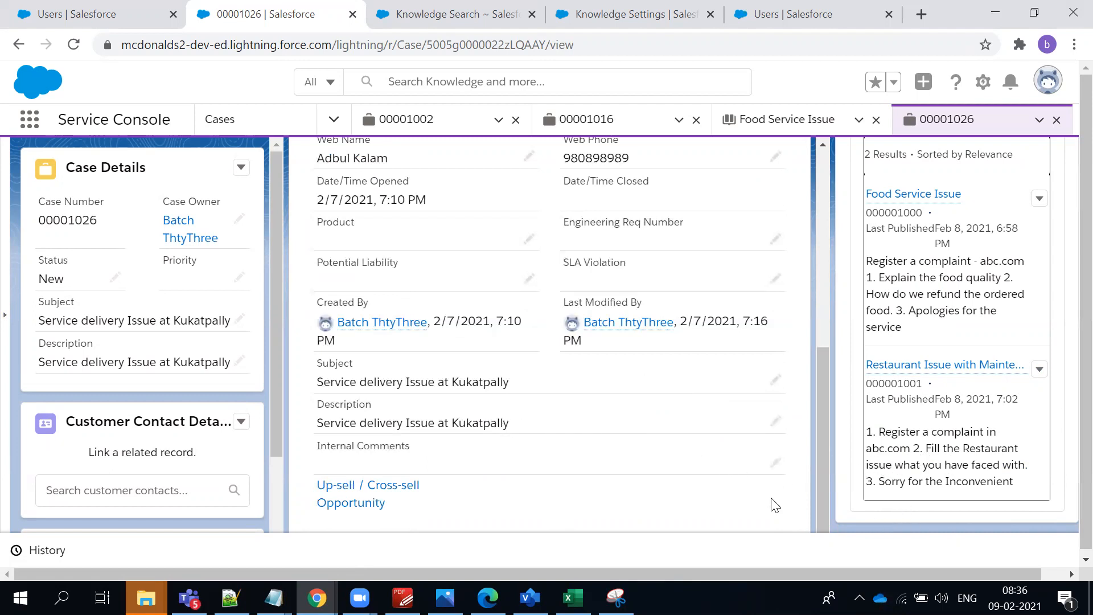
click(801, 489)
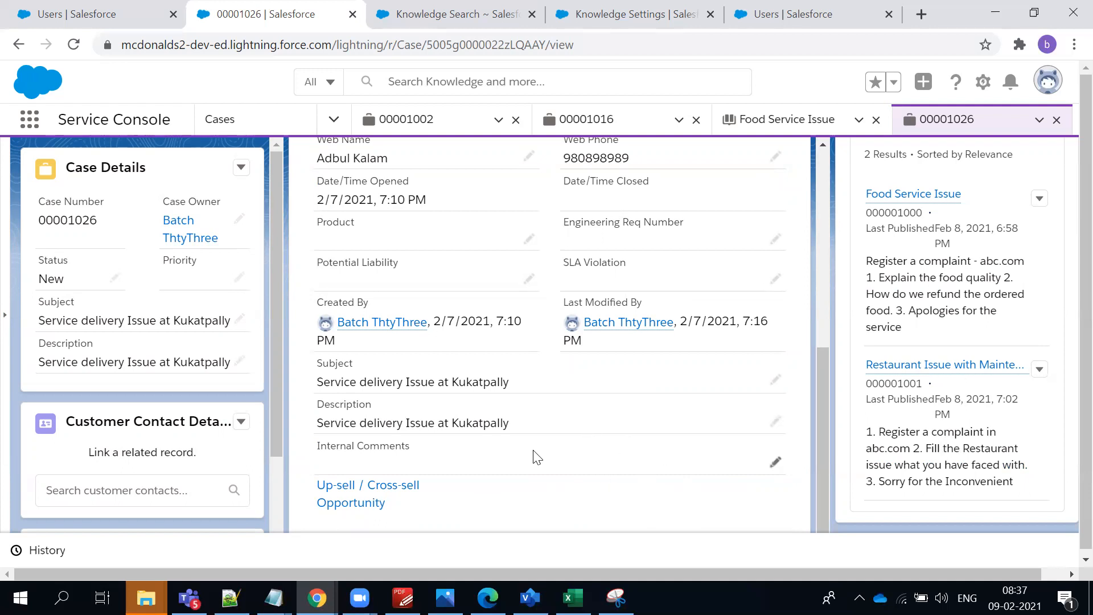
scroll(757, 259, up, 5)
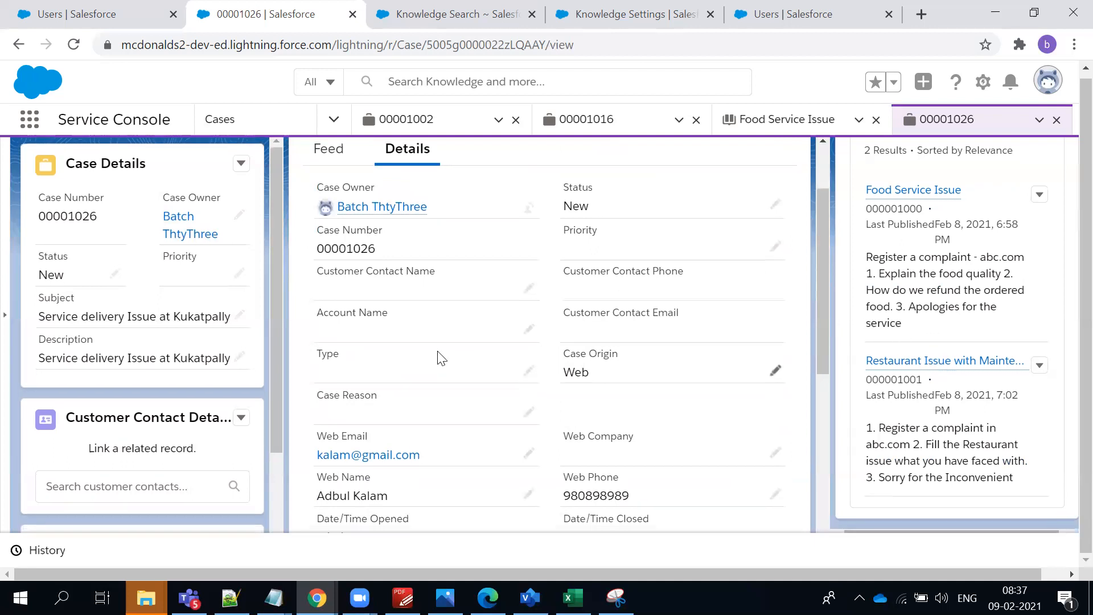
Attach the suggested Restaurant Issue with Maintenance article to the "Service delivery Issue at Kukatpally" case.
scroll(478, 324, up, 3)
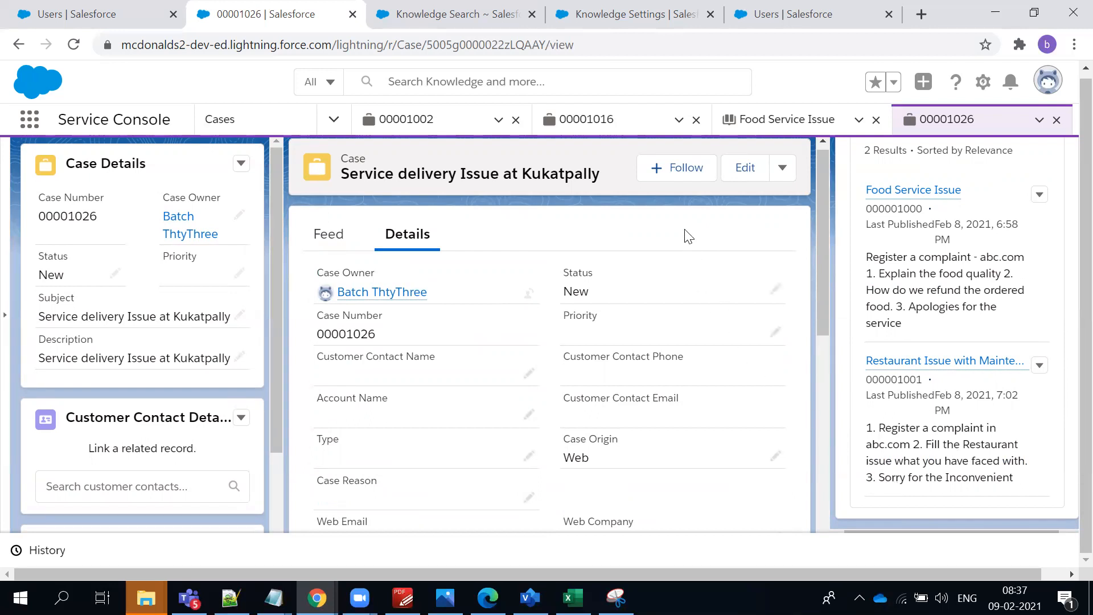
click(874, 428)
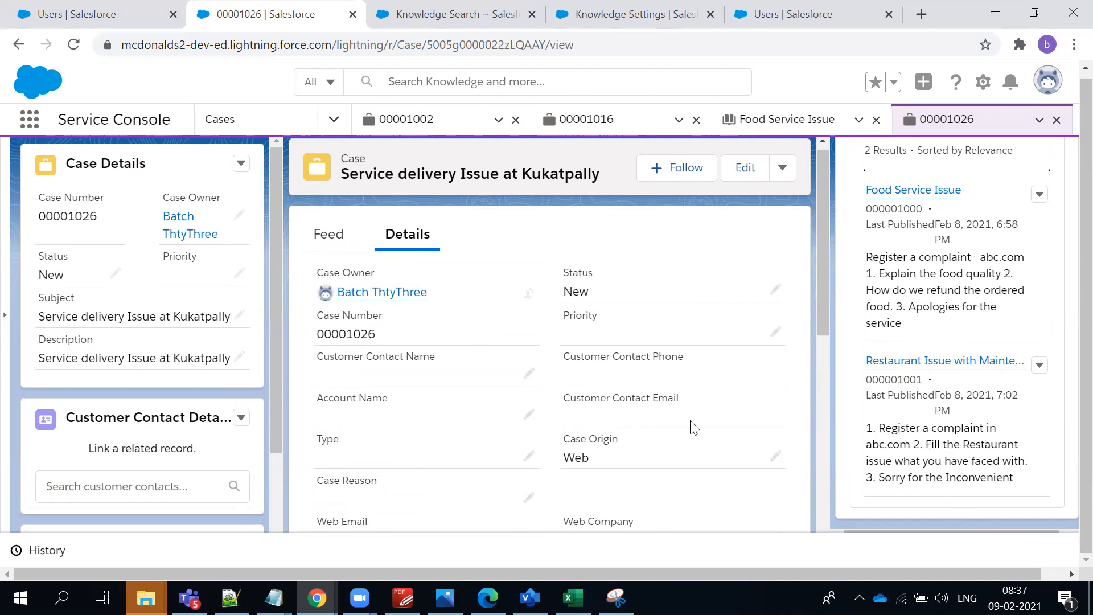
click(1039, 367)
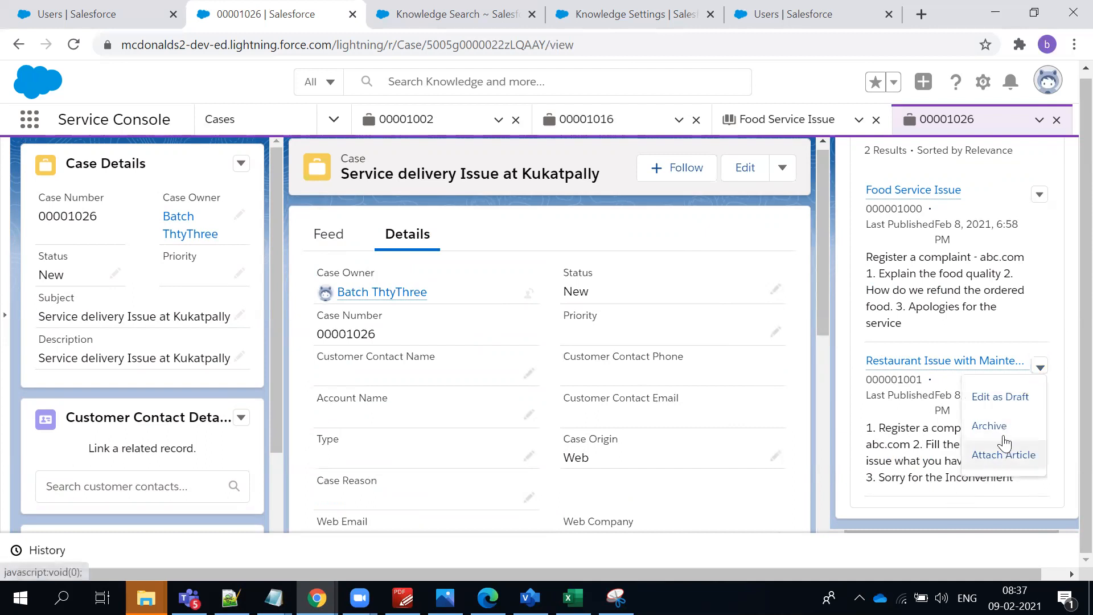
click(1005, 455)
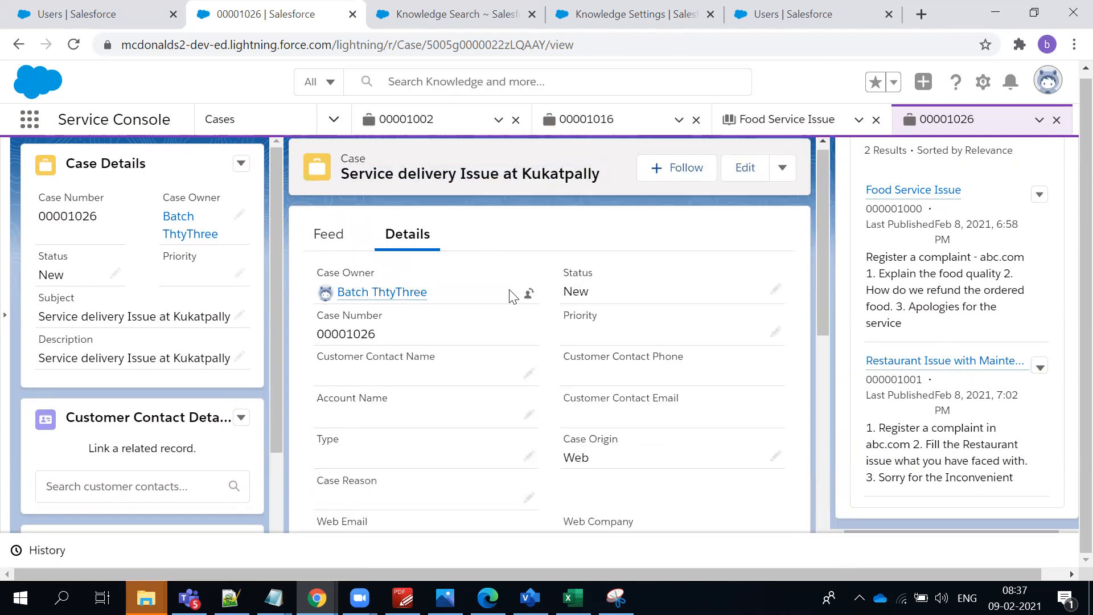
Check the case's related attachments and activity history, and return to its suggested Knowledge articles.
scroll(512, 295, up, 1)
scroll(986, 327, up, 4)
click(988, 191)
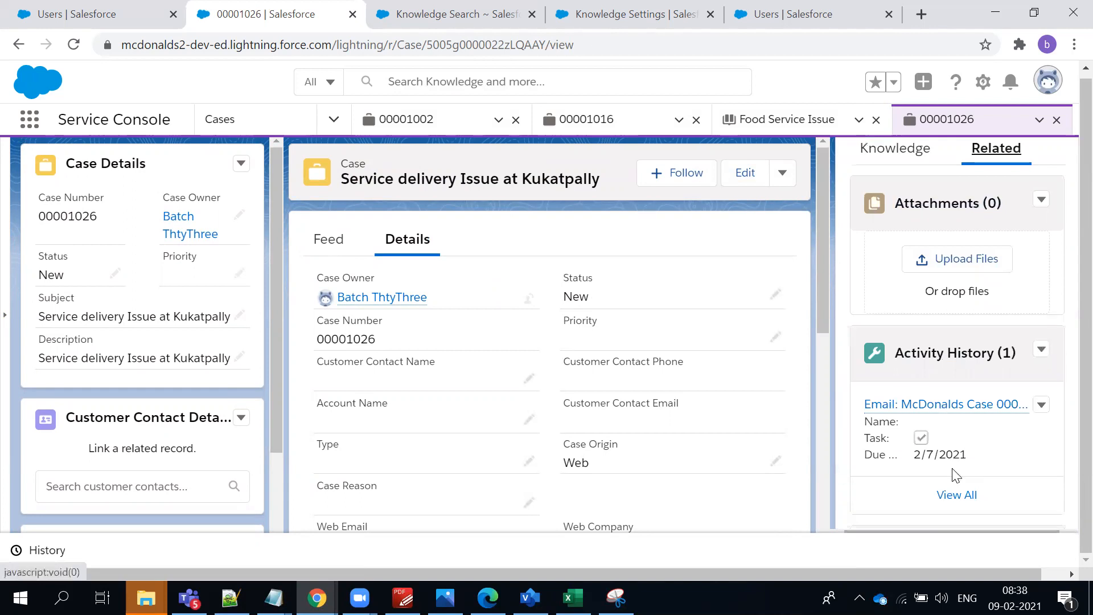
scroll(921, 476, down, 2)
scroll(939, 472, up, 2)
click(901, 171)
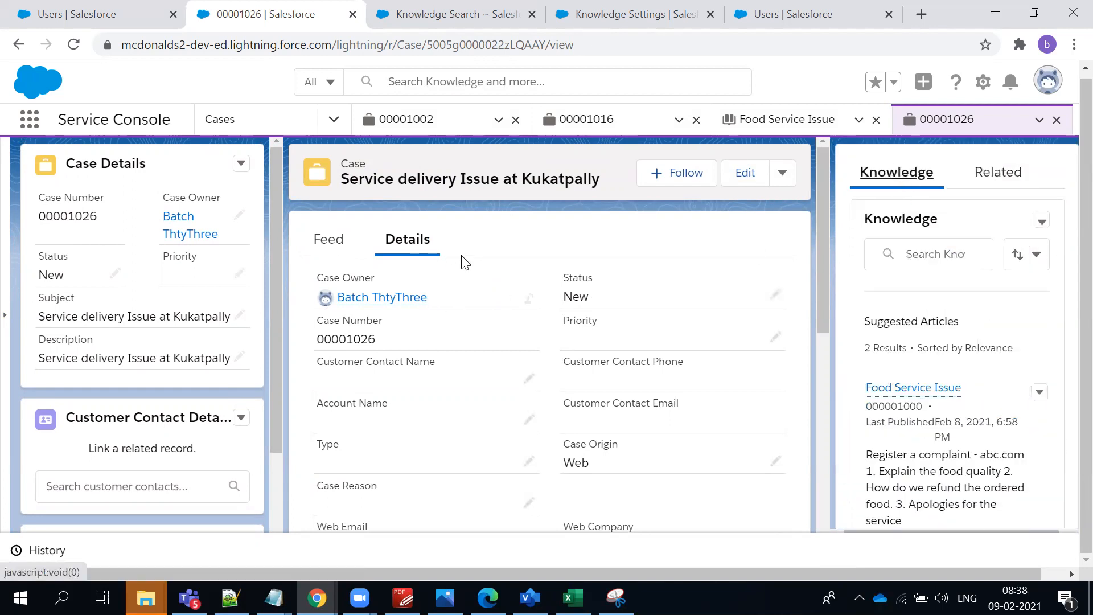
Compare the case's subject with the suggested articles and review the actions available for the Food Service Issue article.
mouse_move(415, 298)
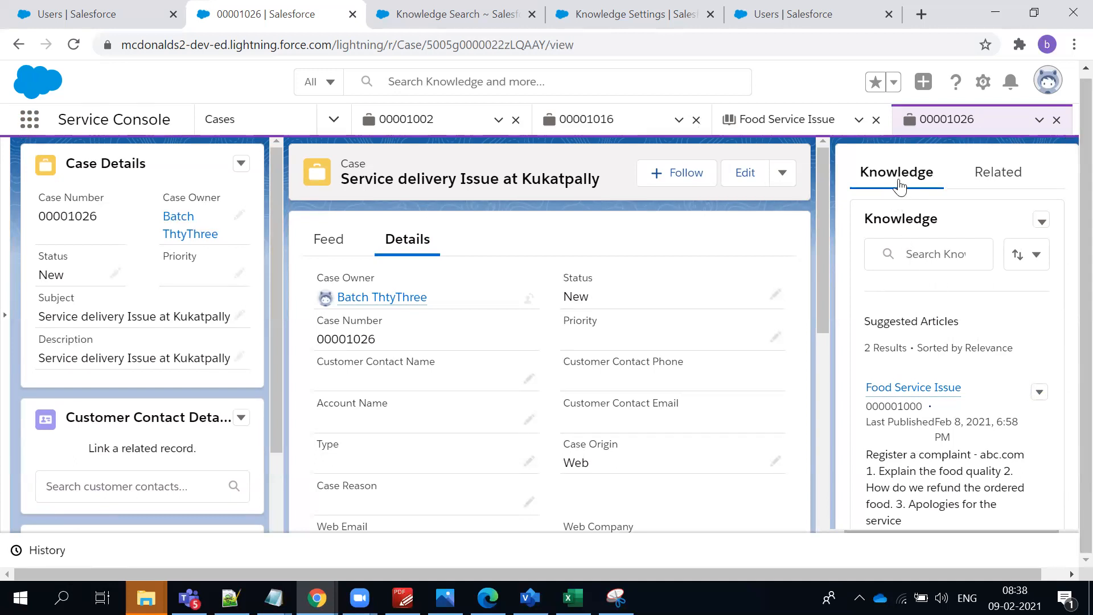
triple_click(405, 181)
scroll(986, 422, down, 3)
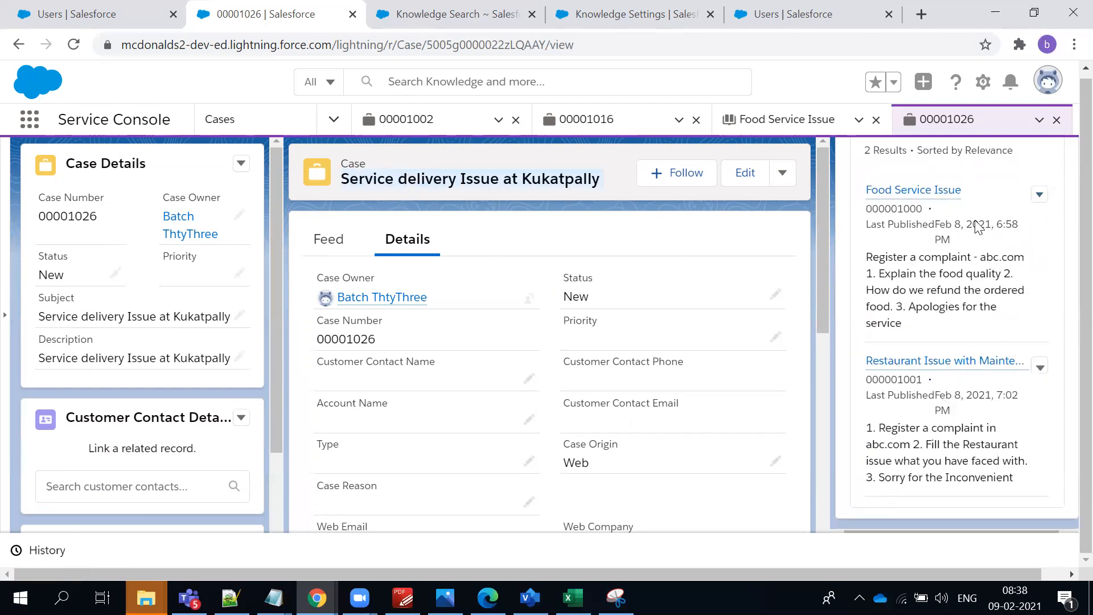
click(1039, 195)
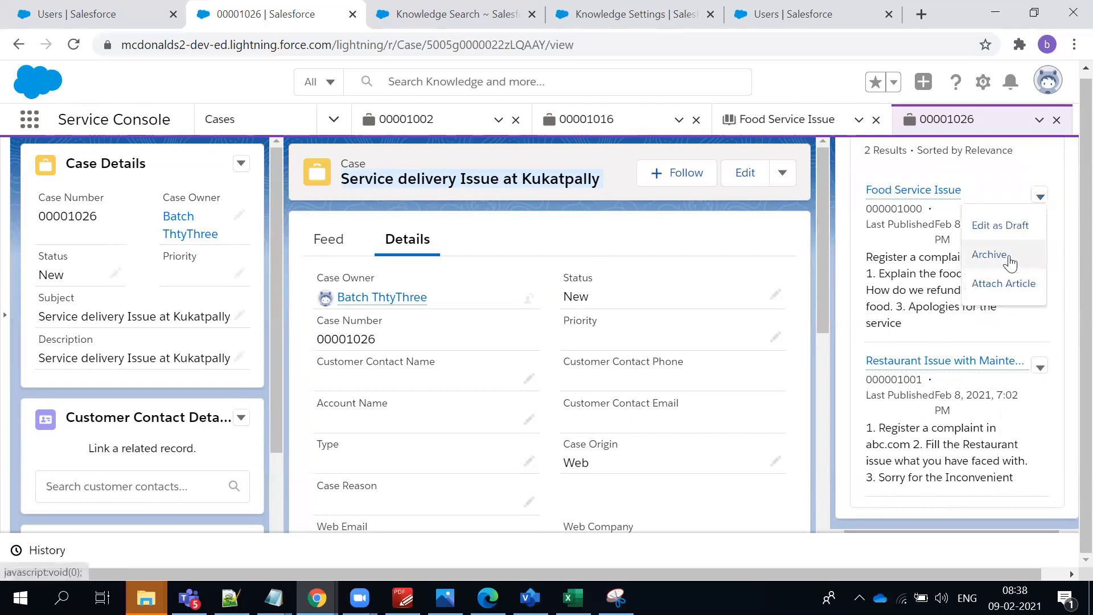
click(1004, 284)
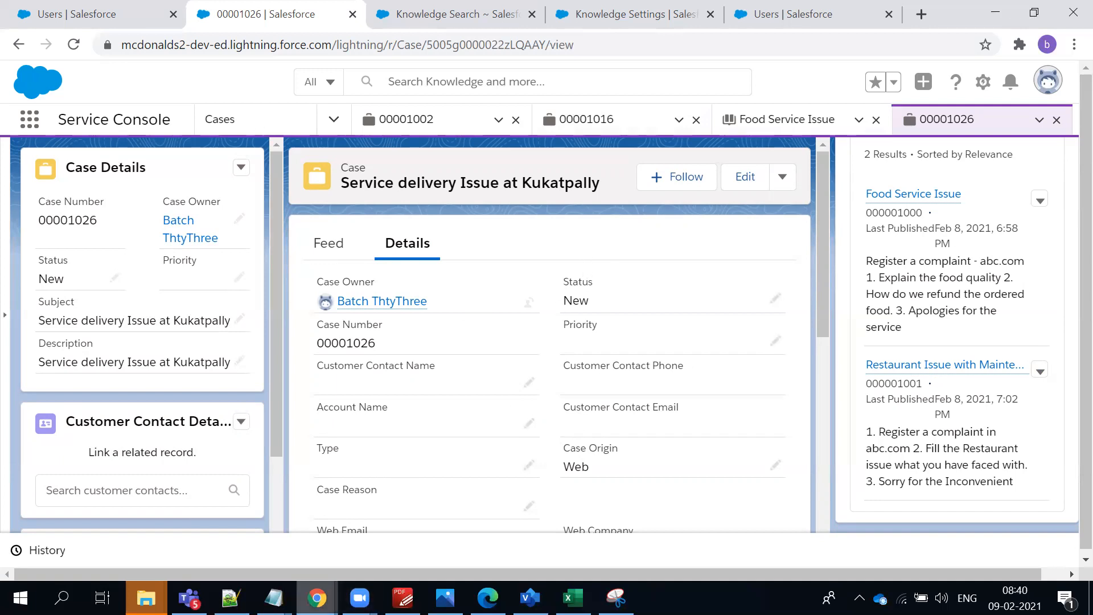
Switch to PDF-XChange Editor to review the Service Cloud topics in the course outline, and return to the case in Chrome.
click(317, 598)
click(233, 544)
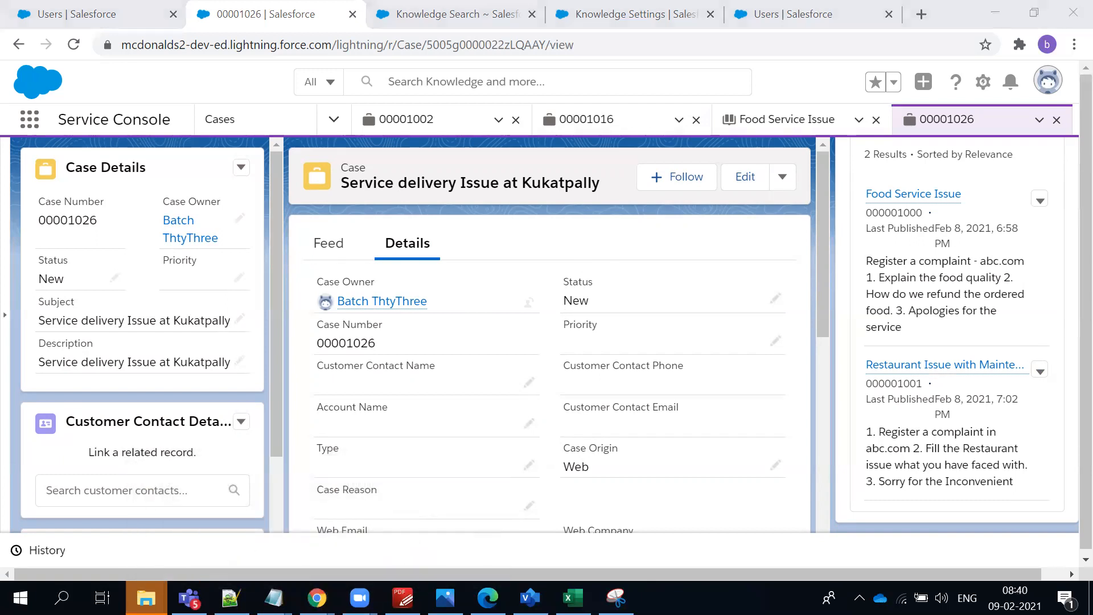
click(402, 597)
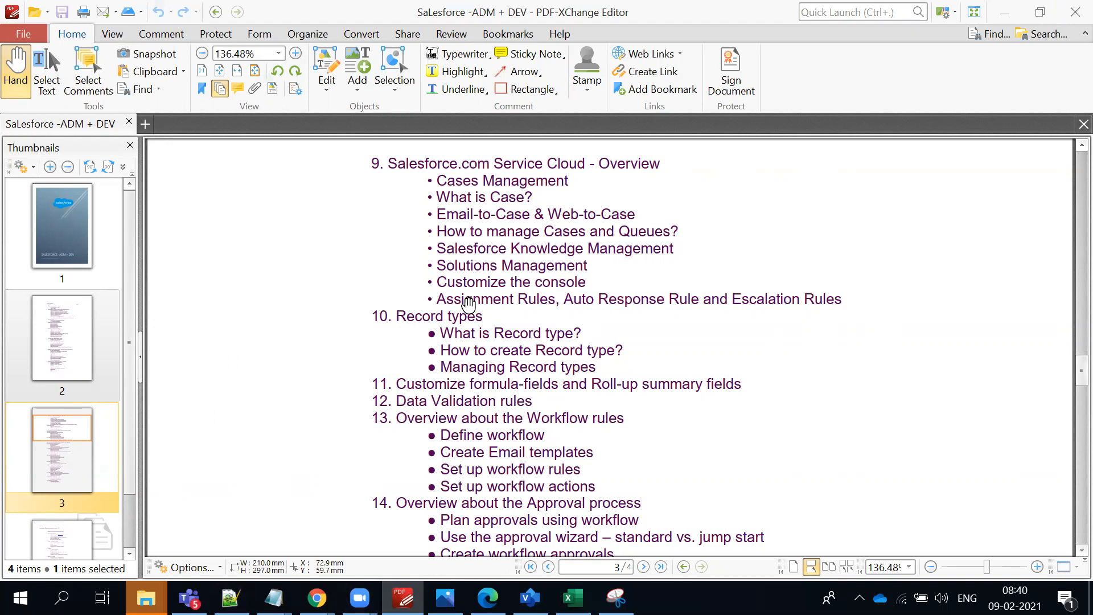
key(alt+Tab)
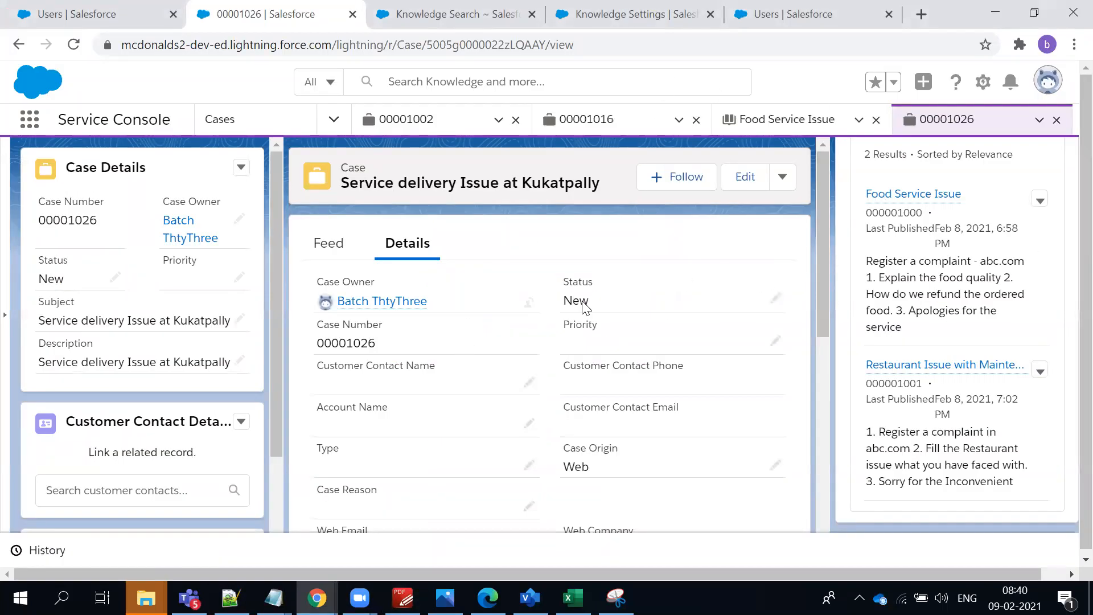
Open the Case Record Page for editing in Lightning App Builder and dismiss the introductory messages.
click(983, 81)
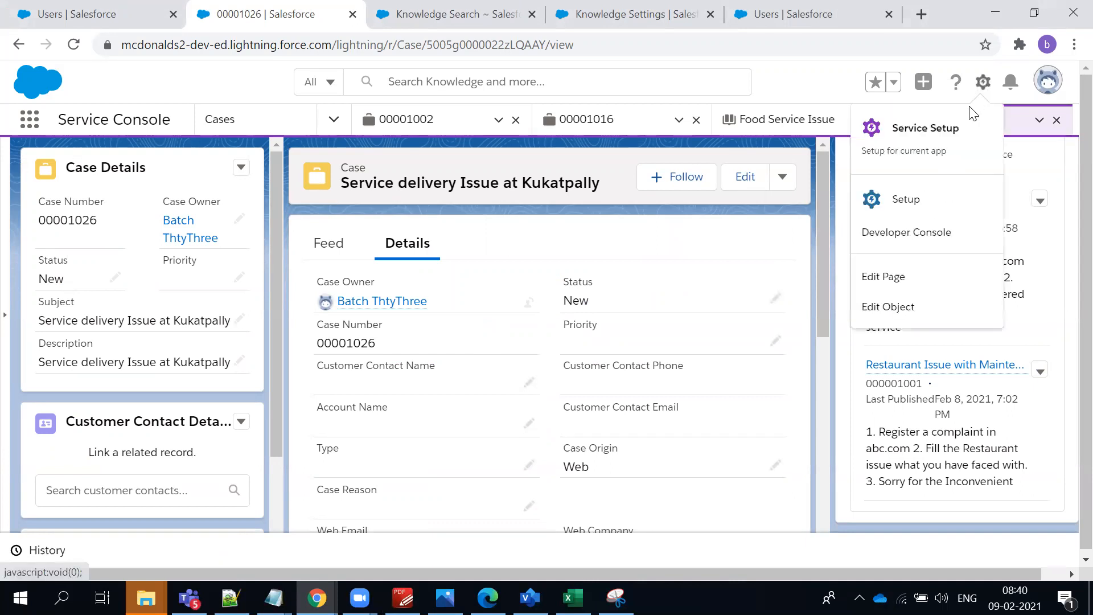
click(902, 277)
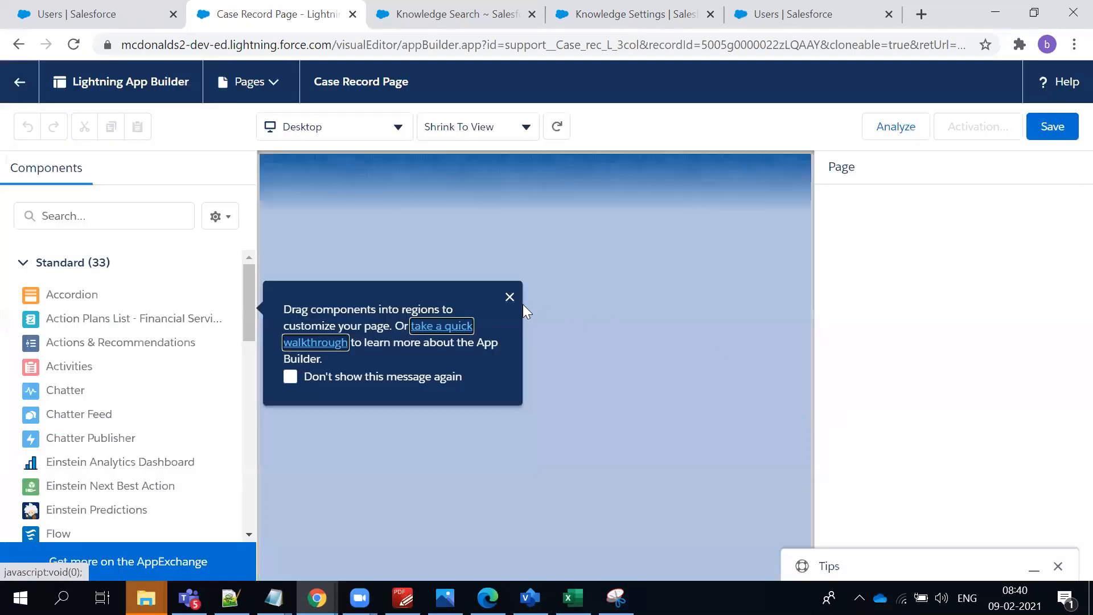
click(509, 297)
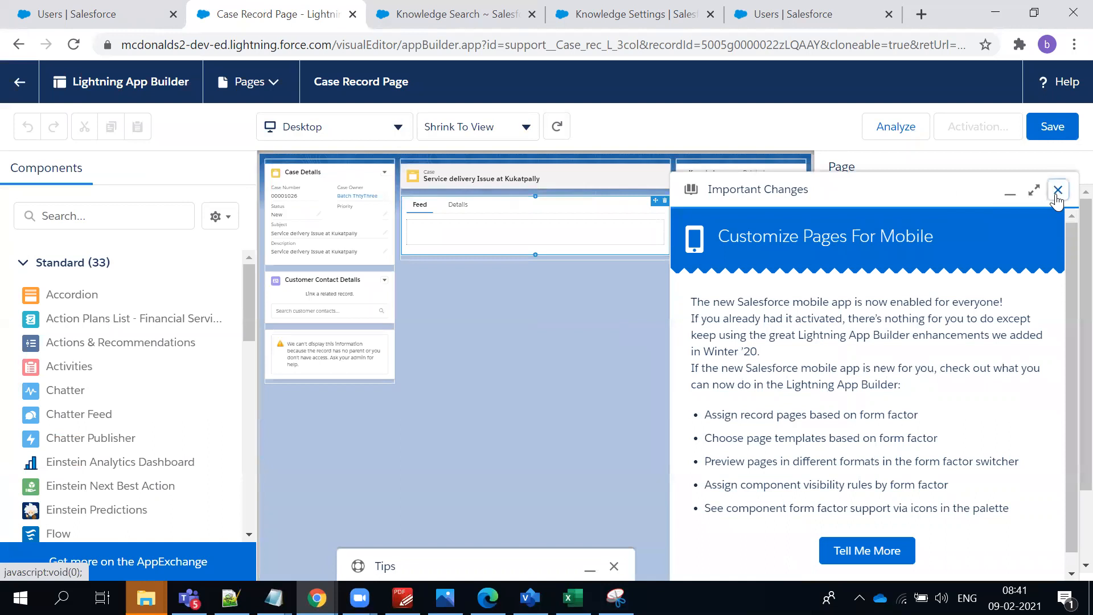
click(1055, 189)
Change the page template to Header and Right Sidebar, mapping both old sidebars to Right Sidebar and the main region to Main Region.
scroll(894, 434, down, 3)
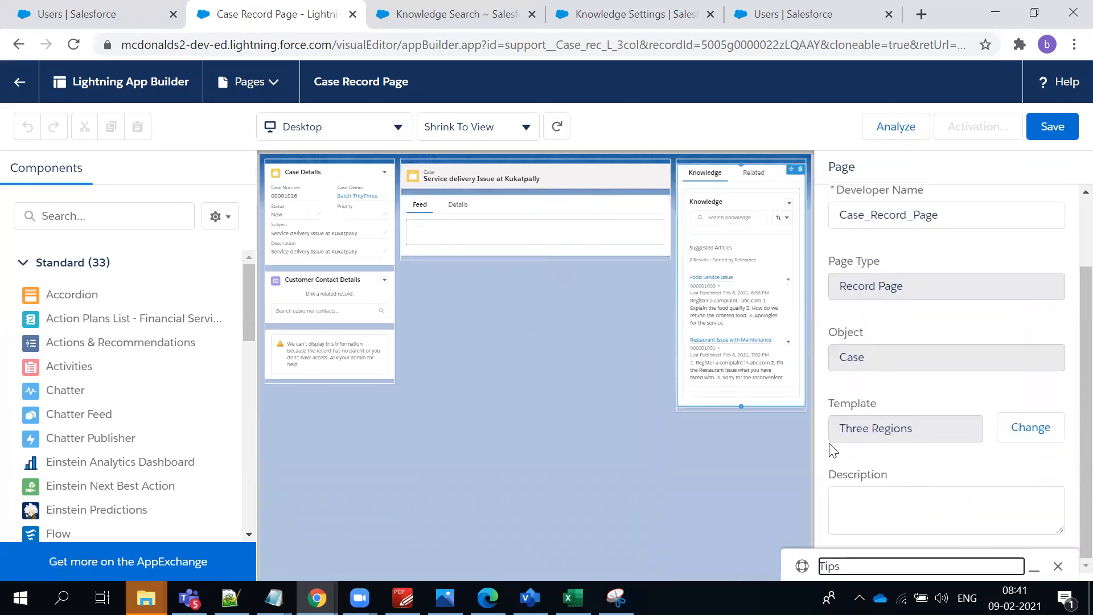
click(1031, 430)
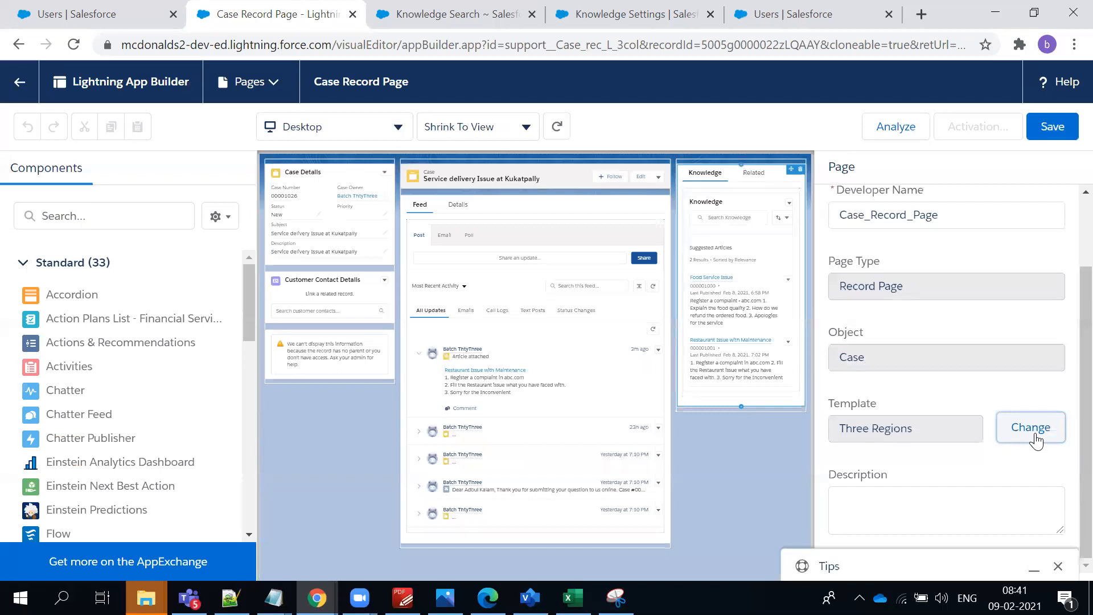
click(1034, 436)
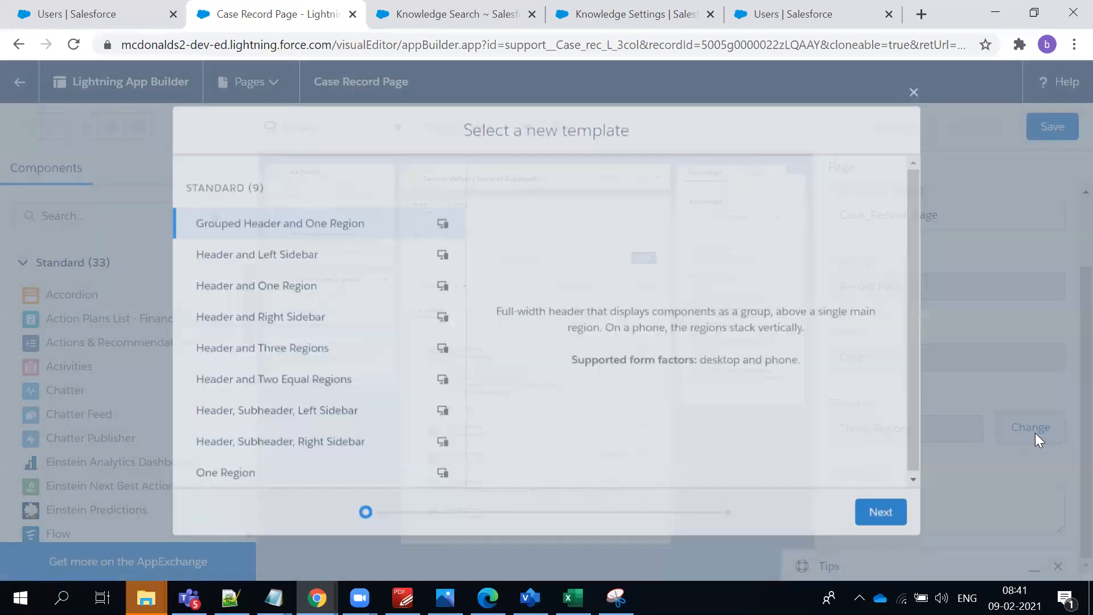
scroll(317, 289, down, 2)
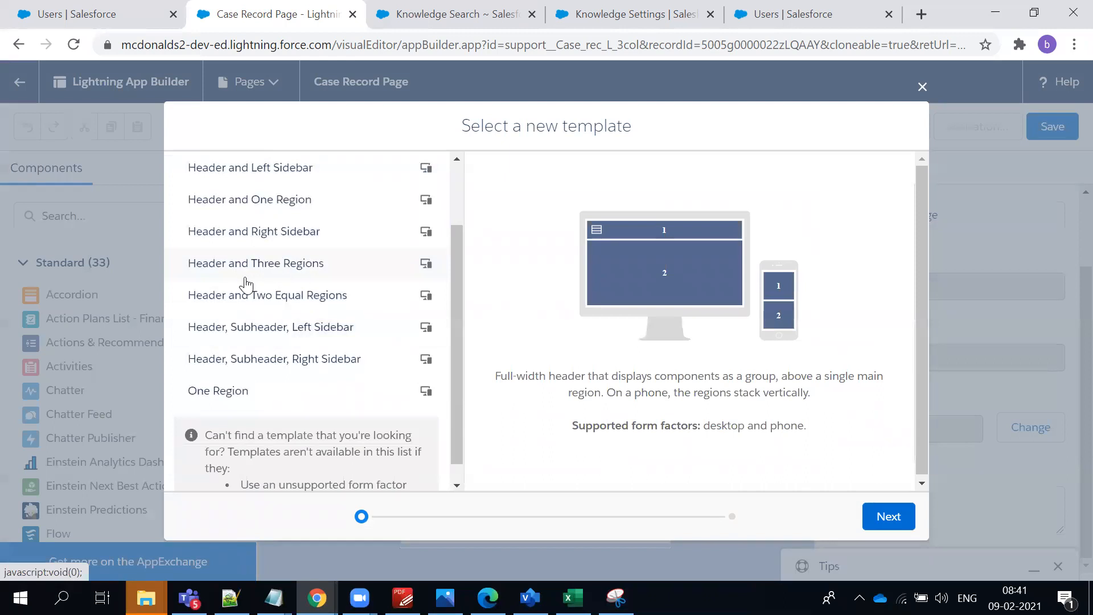
click(262, 302)
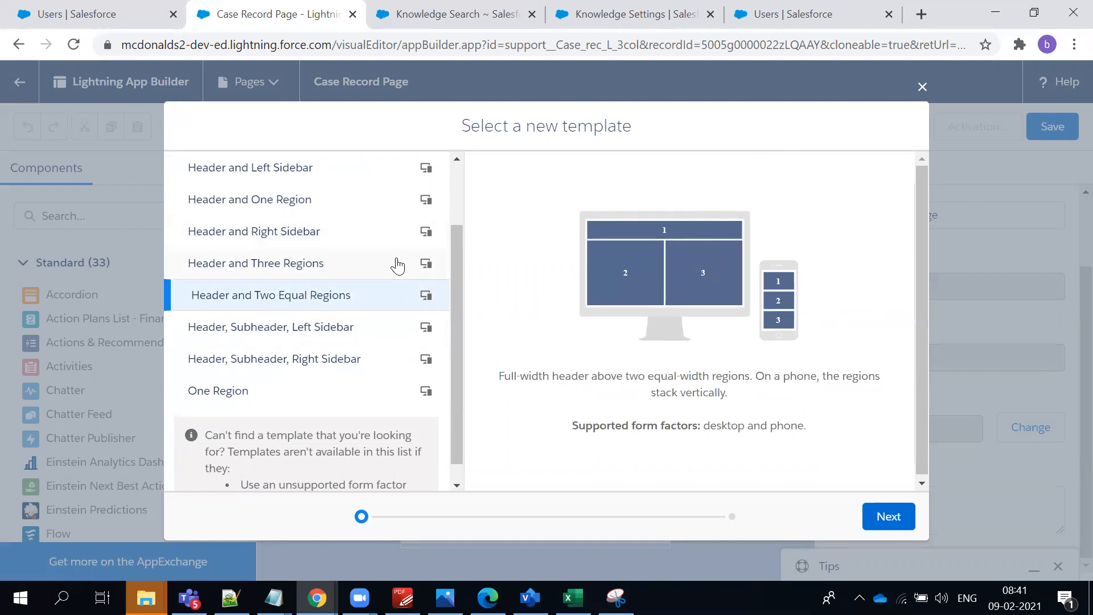
click(324, 246)
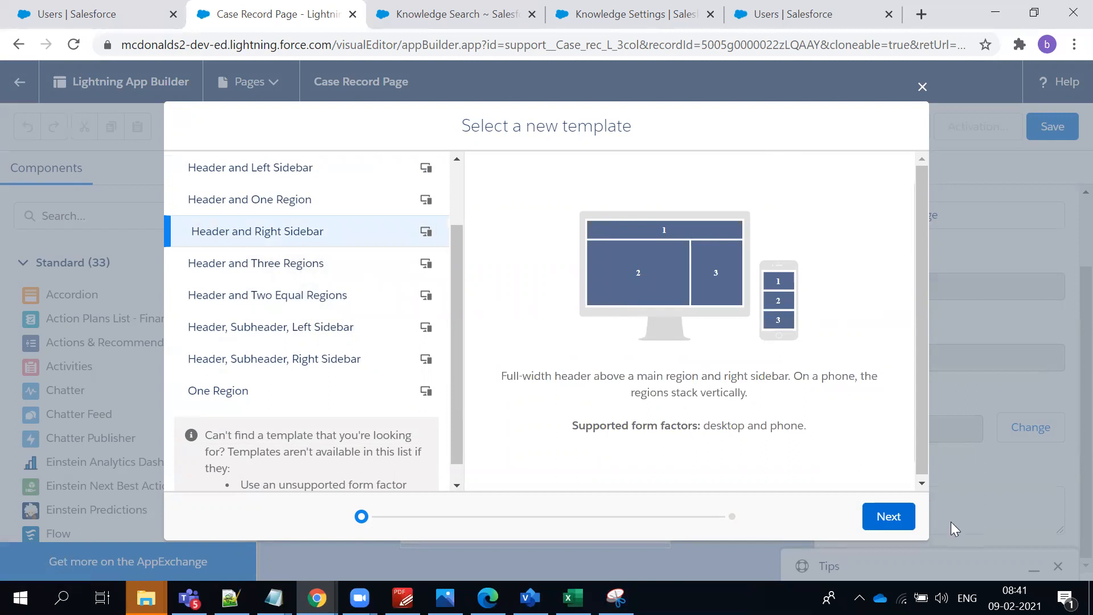
click(888, 517)
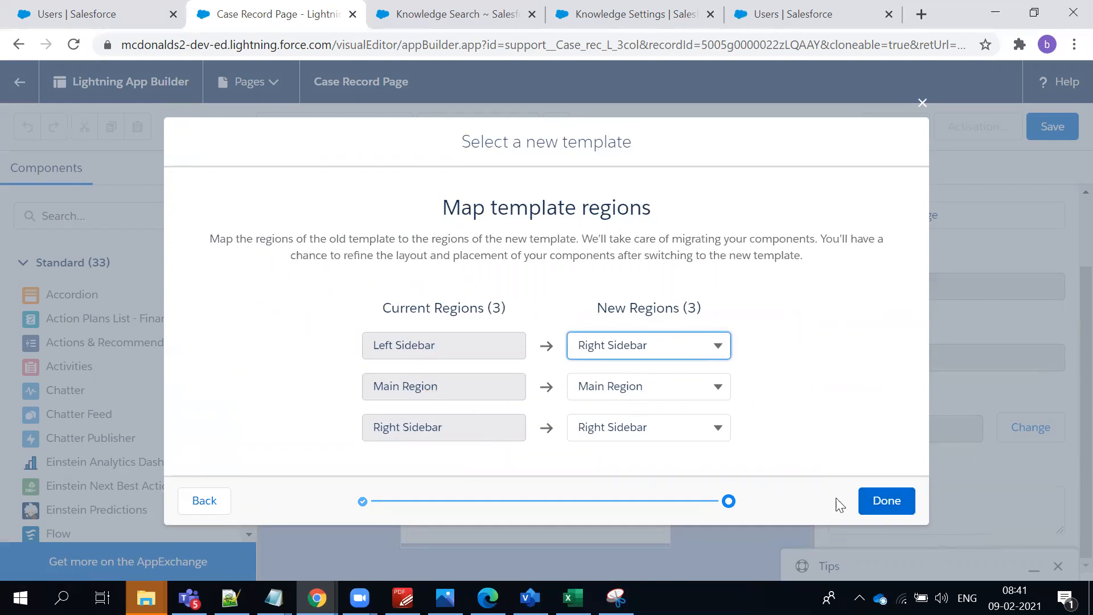
click(881, 506)
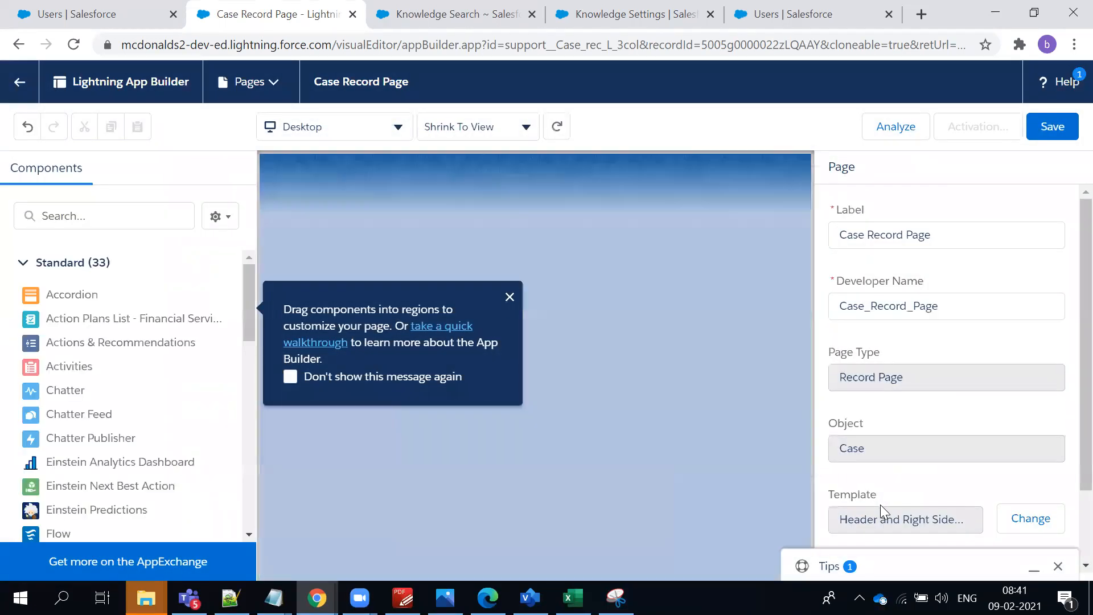
click(510, 297)
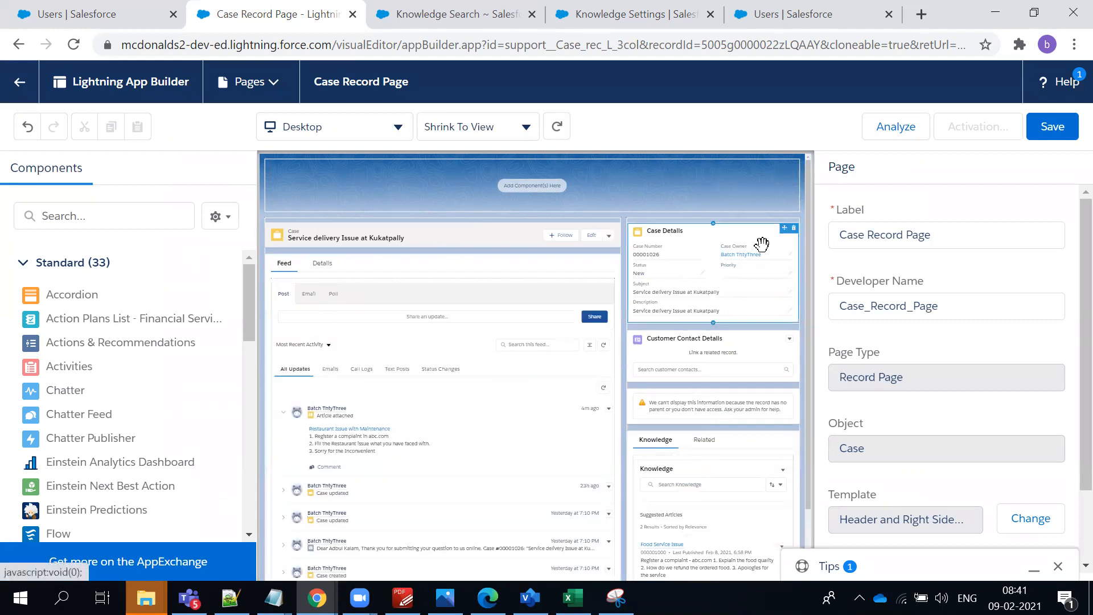
Remove the Case Details component and move Customer Contact Details and the Cases related list below the Knowledge and Related tabs.
click(791, 232)
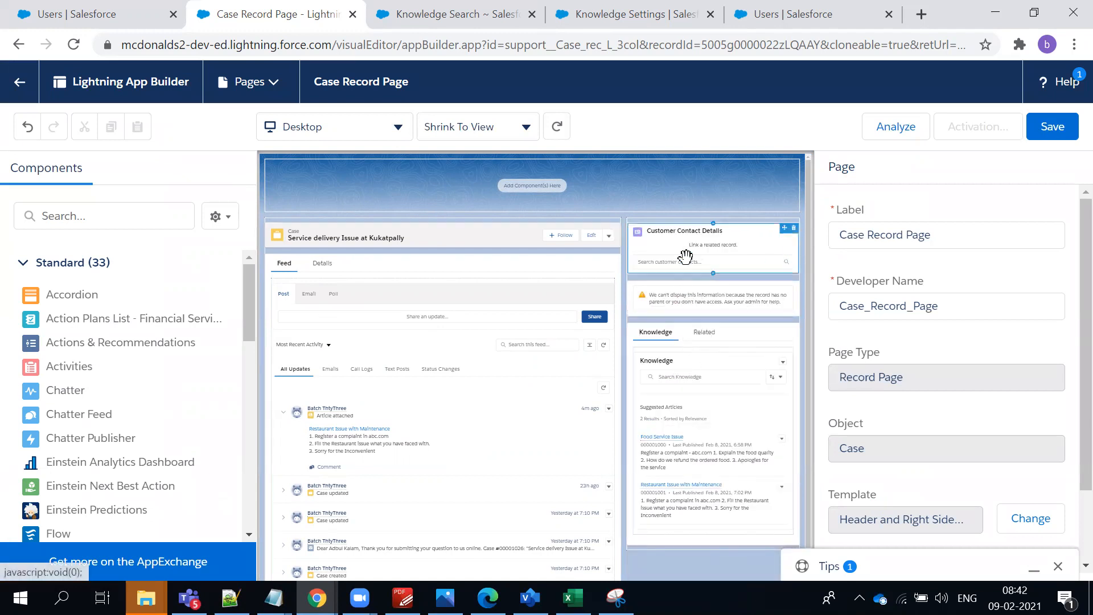
click(739, 297)
drag(725, 251, 721, 527)
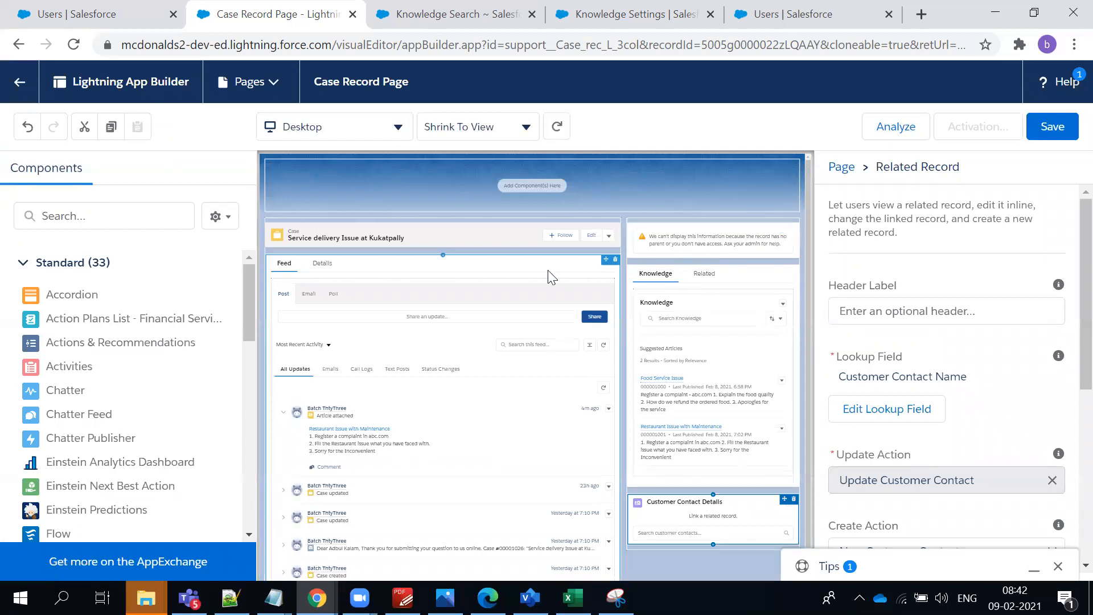
drag(755, 317, 742, 526)
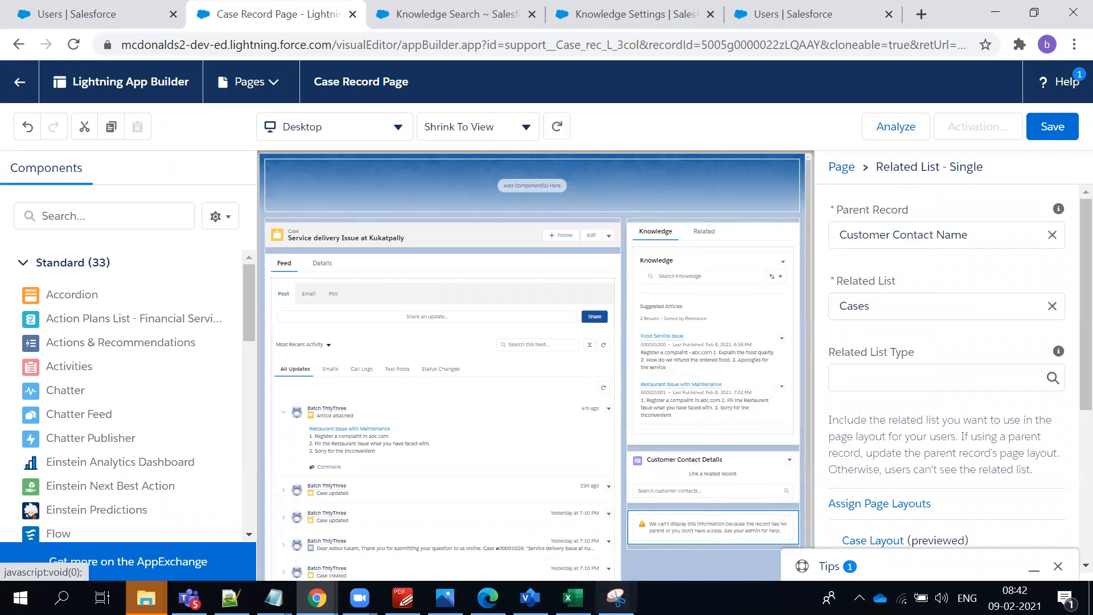
Place the Details tab before Feed in the main region's tabs and choose Details as the default tab.
click(410, 273)
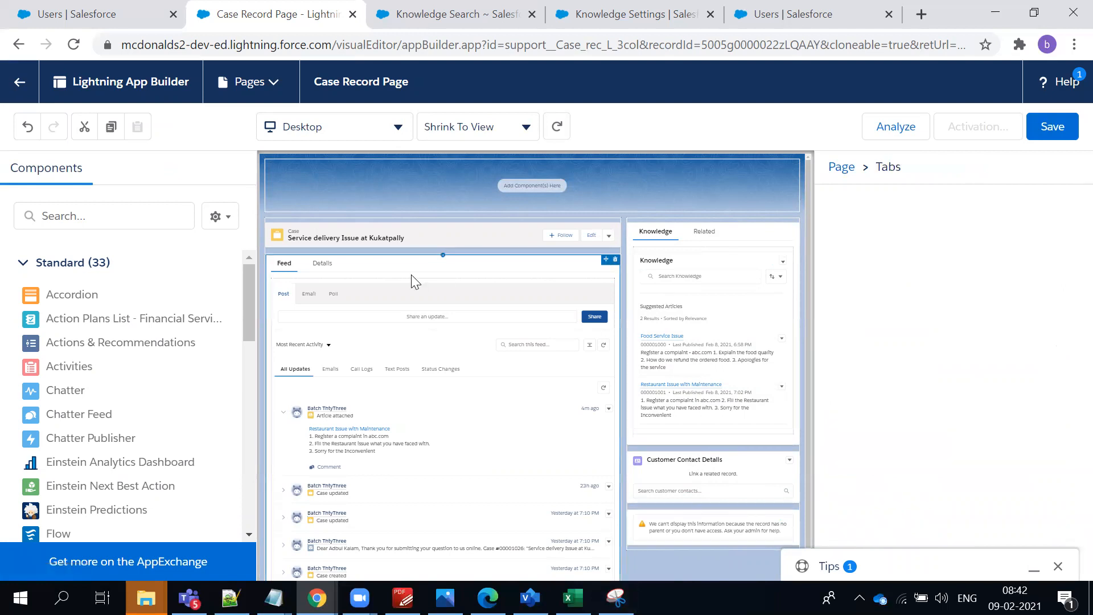
drag(902, 345, 906, 310)
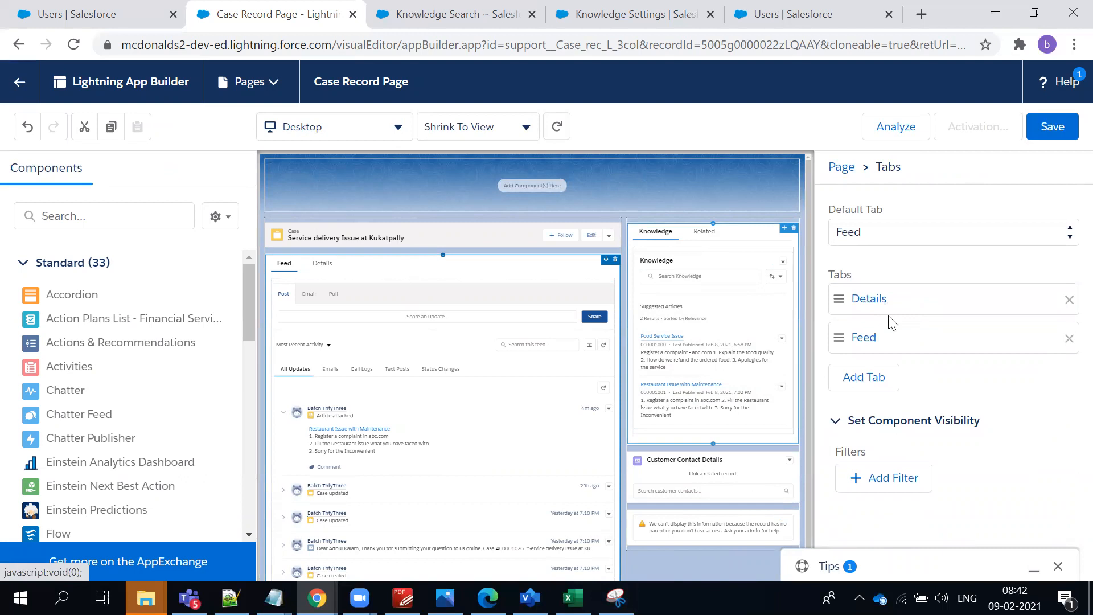
click(893, 234)
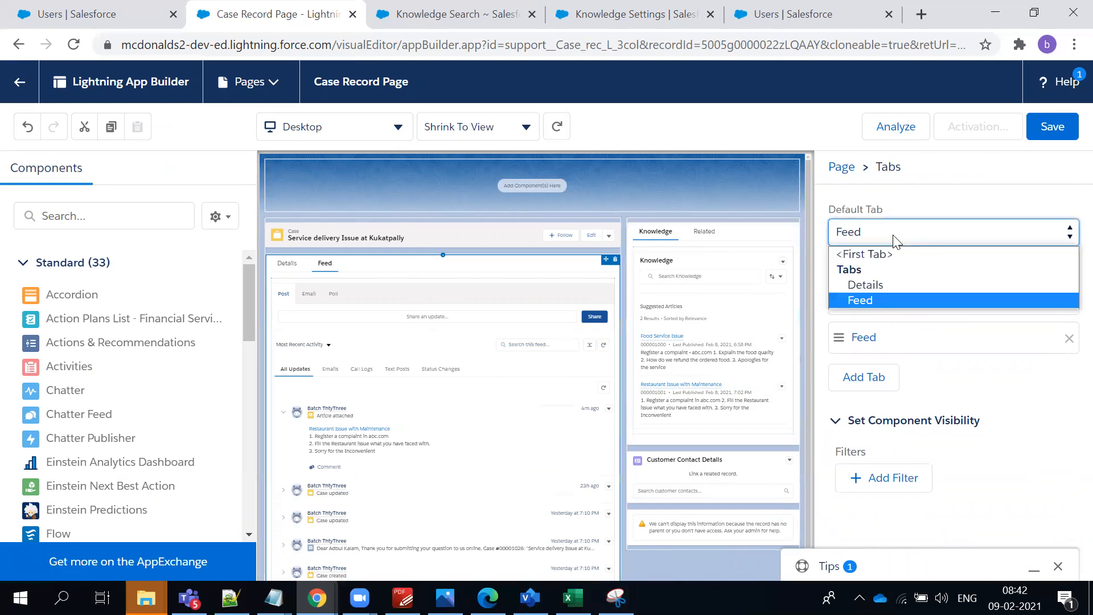
click(871, 285)
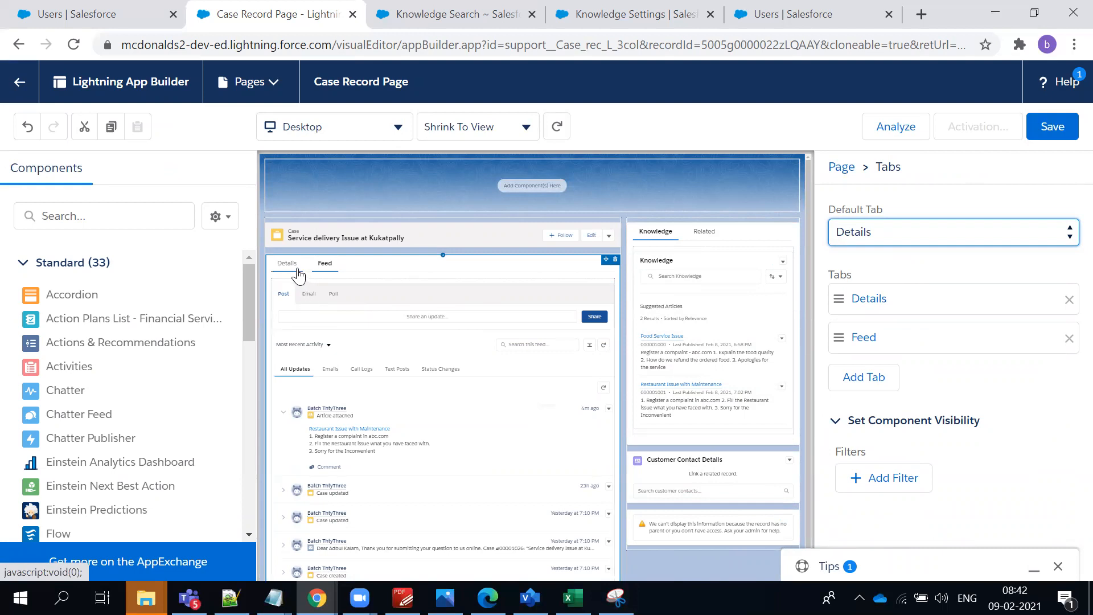
click(891, 257)
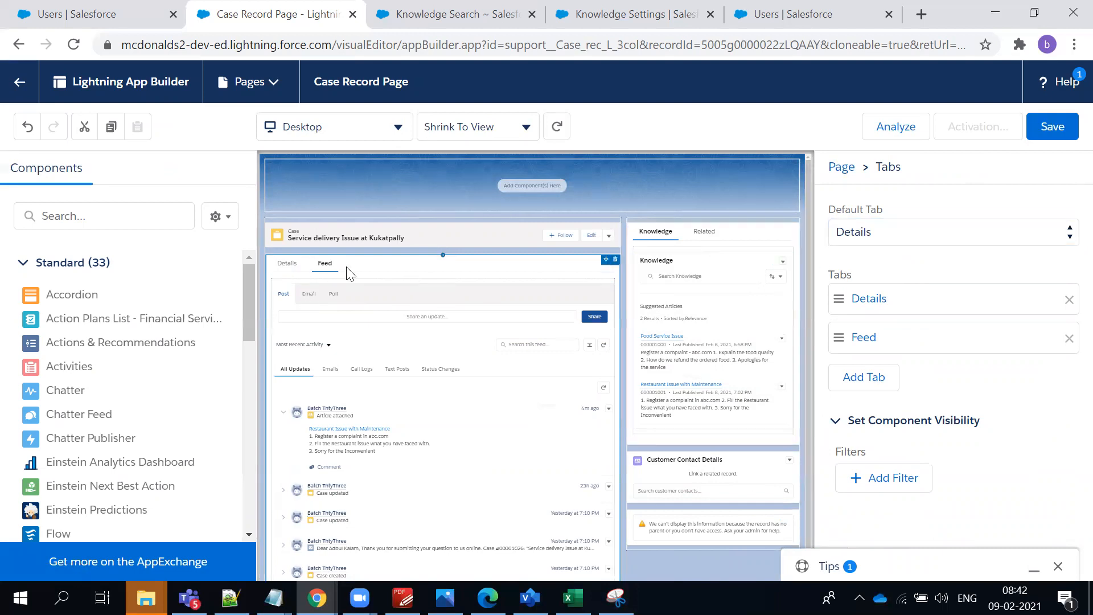
Preview the case's Details tab and the Related tab of the sidebar component in the page layout.
click(289, 266)
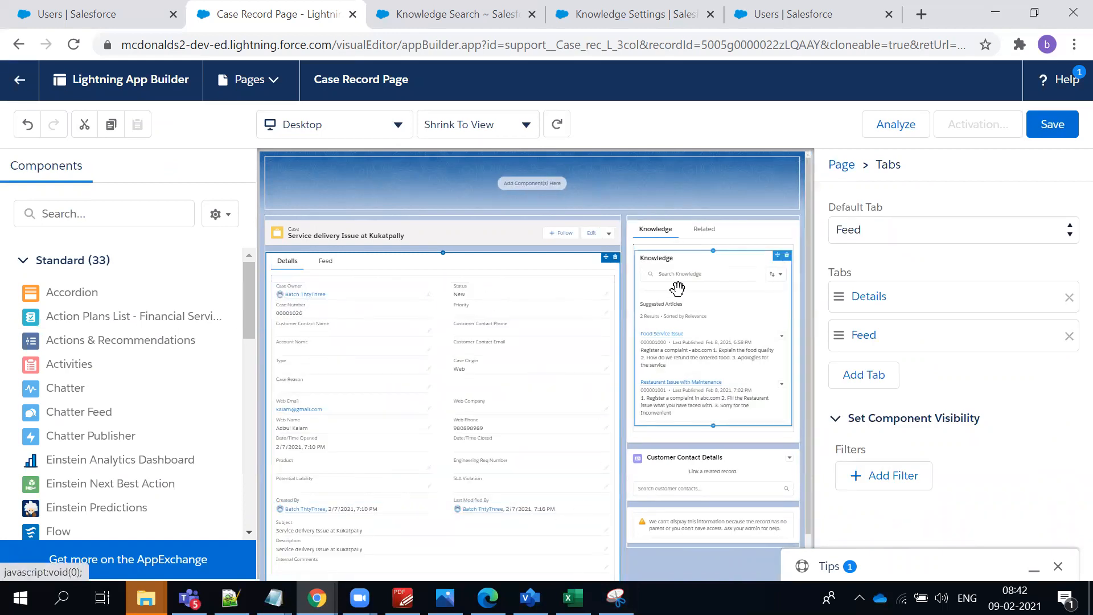
click(707, 236)
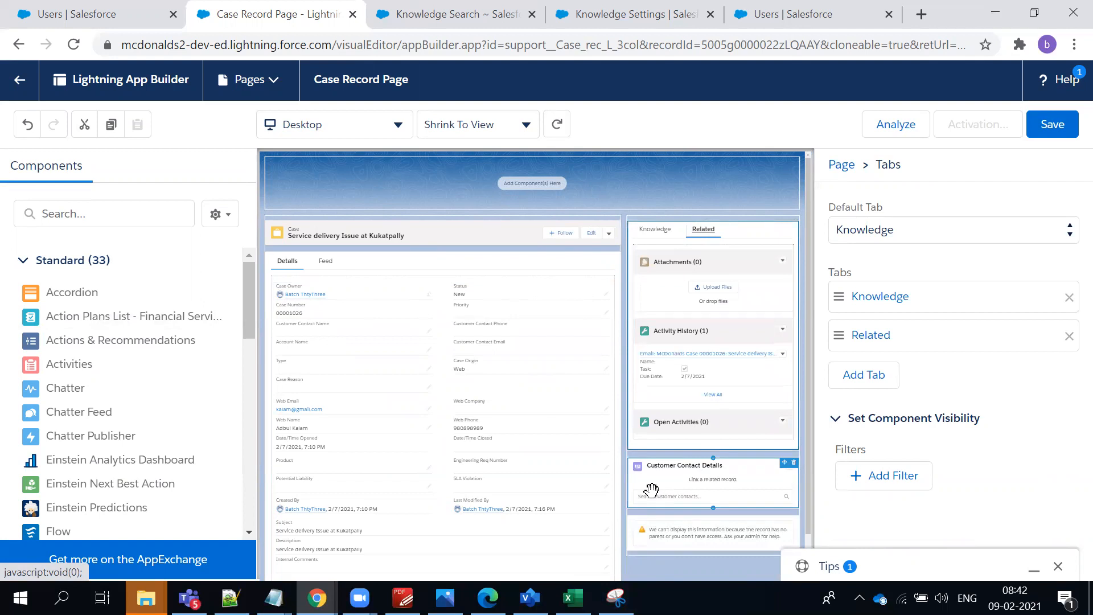
Preview the Feed tab in the main region and search the available components for "com".
click(324, 262)
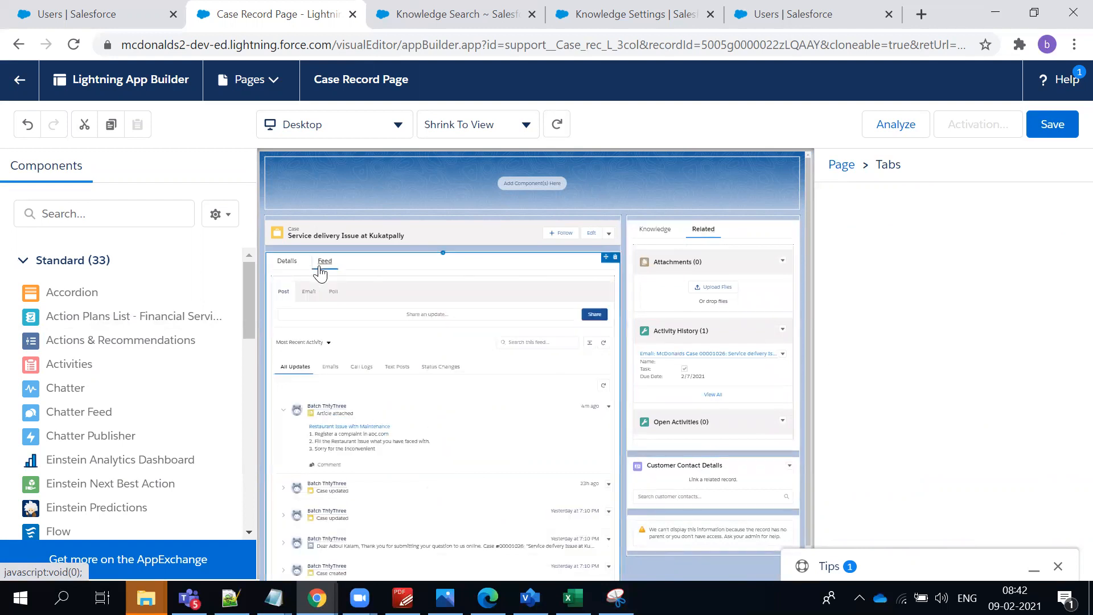
click(458, 185)
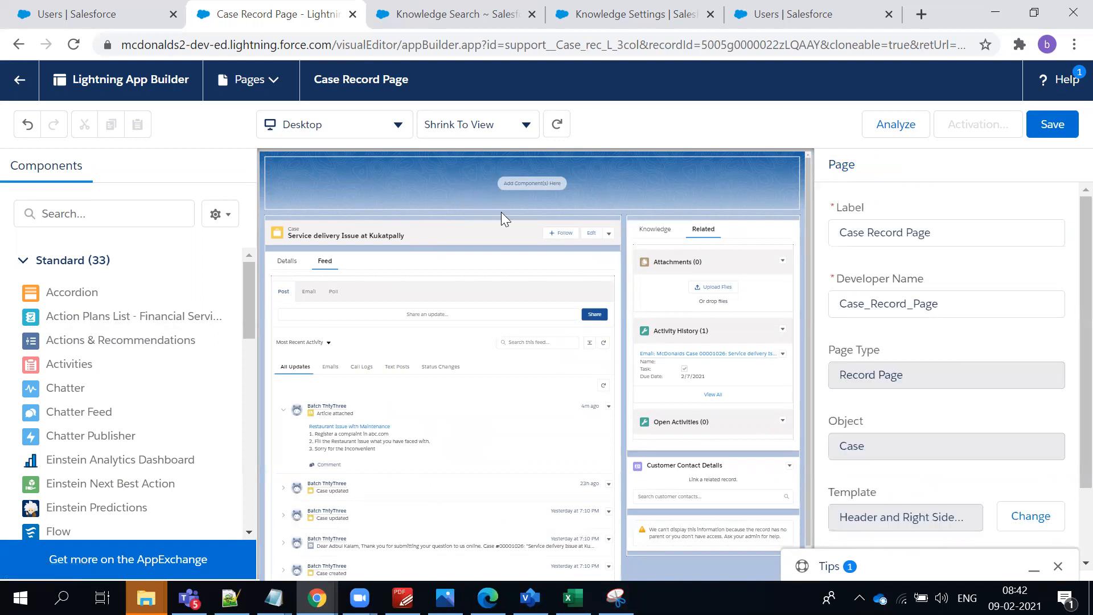
scroll(73, 450, down, 3)
click(151, 212)
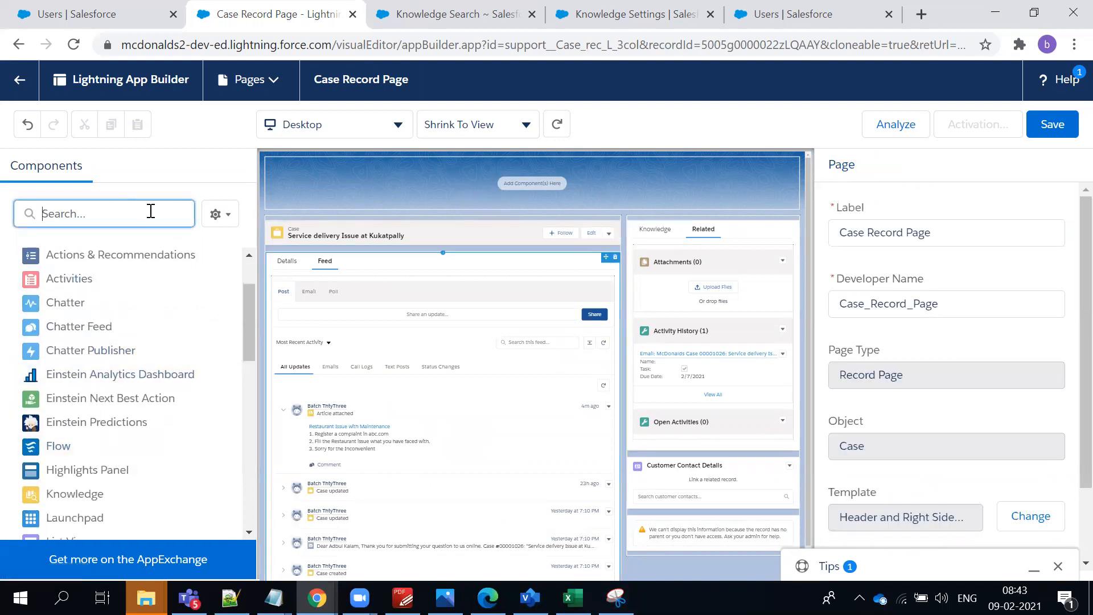
text(com)
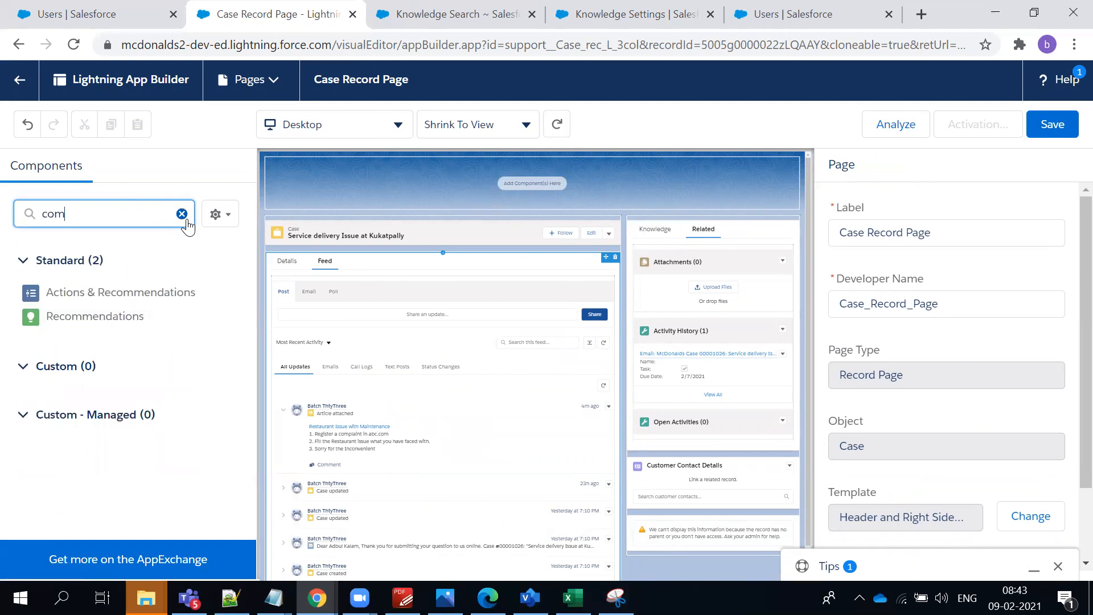
key(BackSpace)
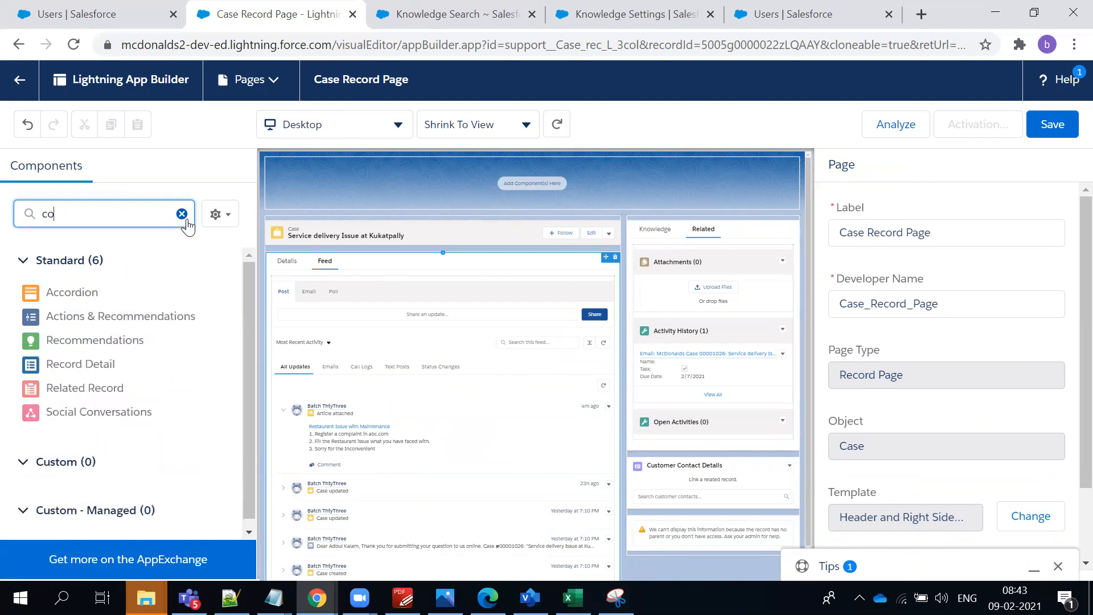
key(BackSpace)
key(BackSpace)
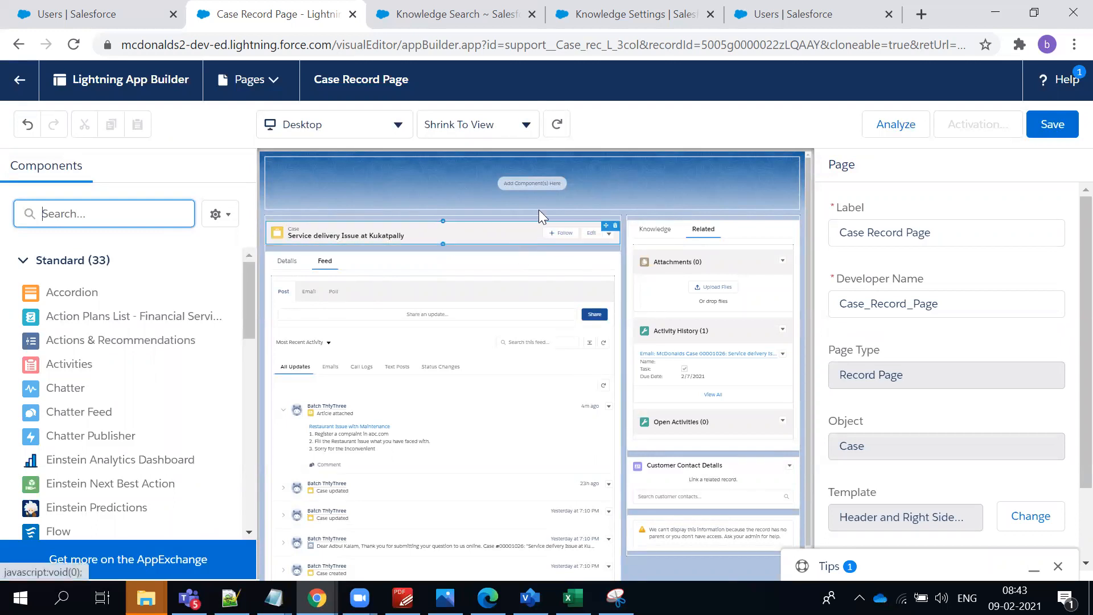
Move the Highlights Panel with the case title from the main region into the empty header region.
drag(495, 237, 489, 186)
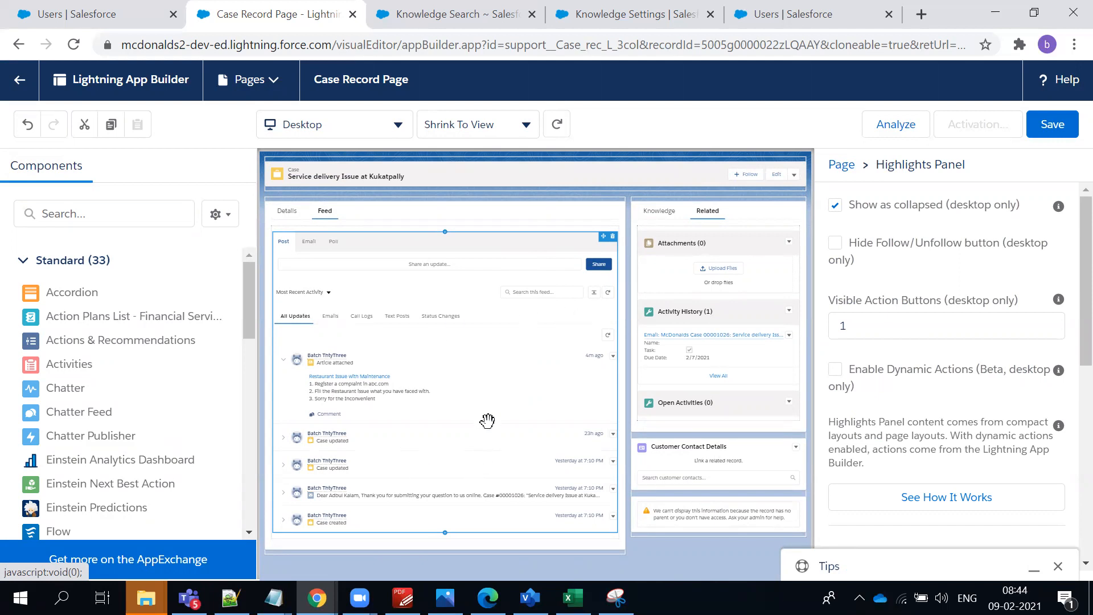
click(725, 493)
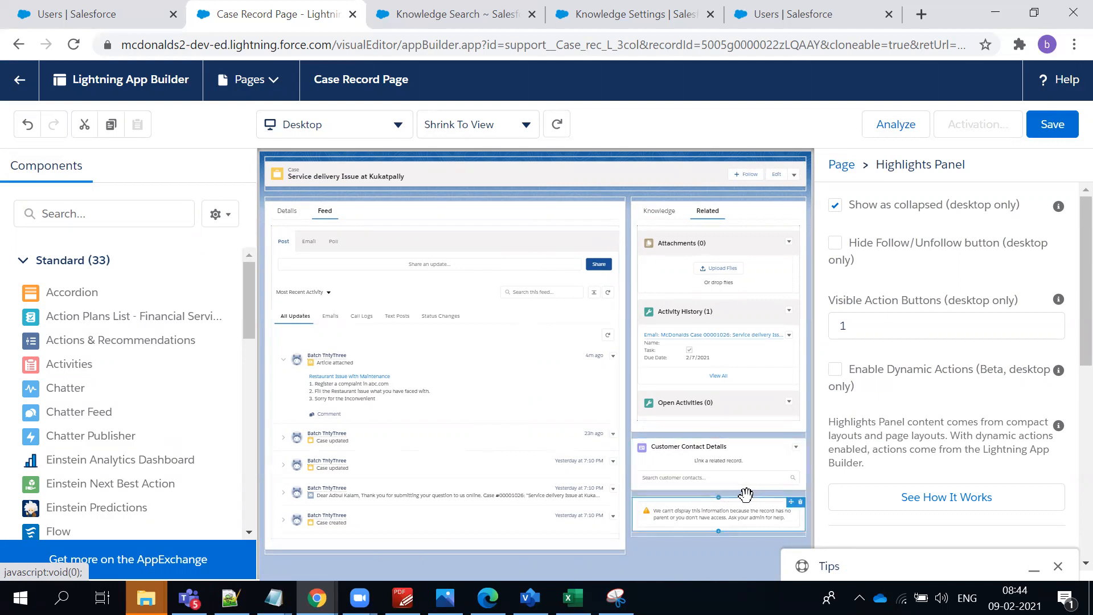
click(659, 251)
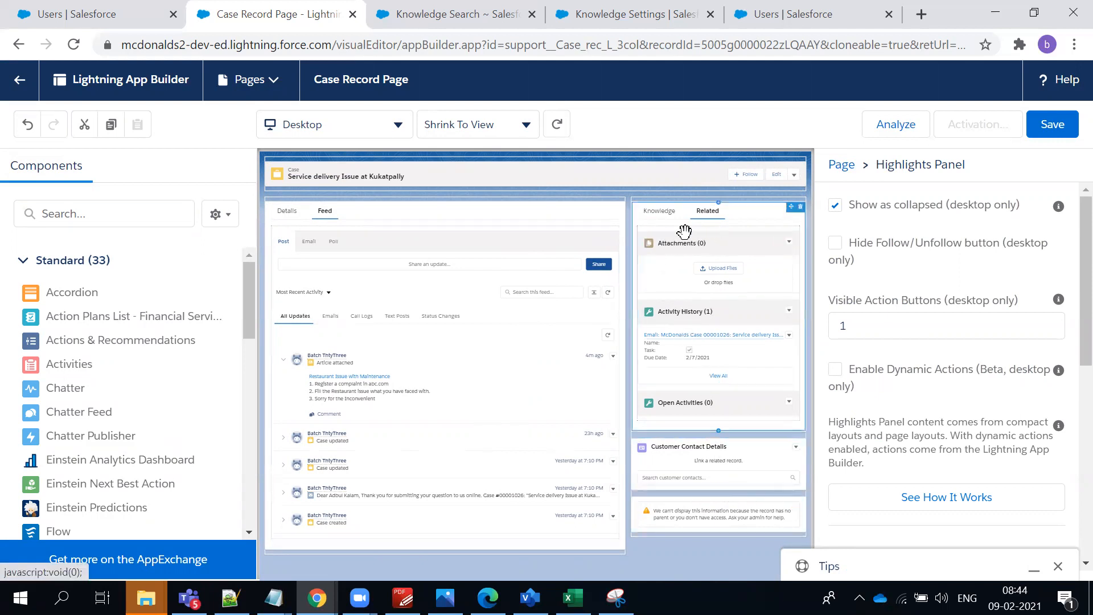
Add a third tab to the main region's Details and Feed tabs with the custom label "Articles Attached".
click(340, 215)
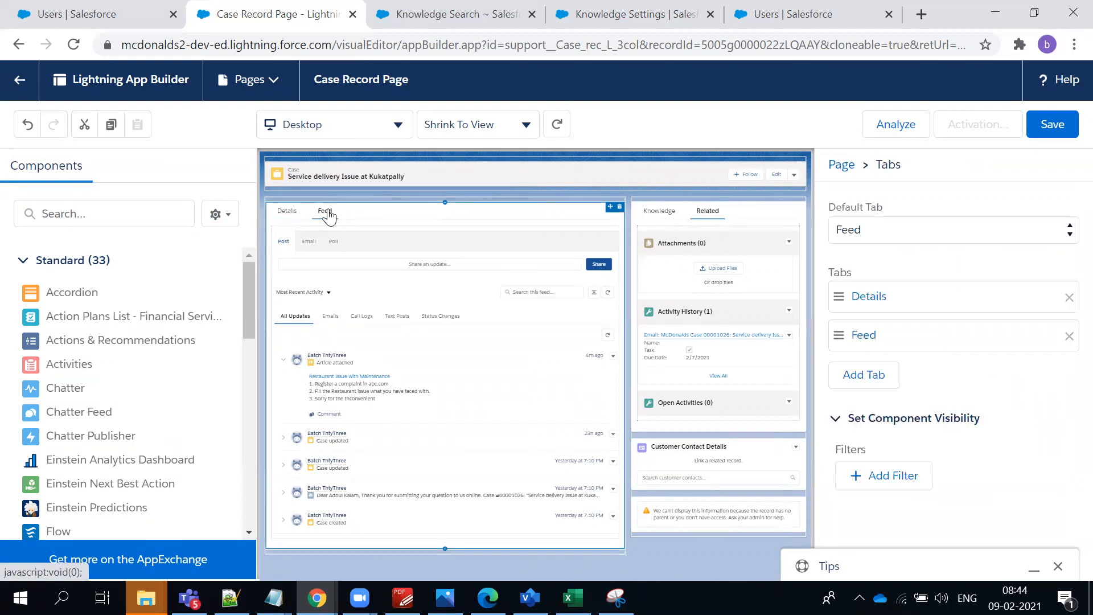
click(859, 379)
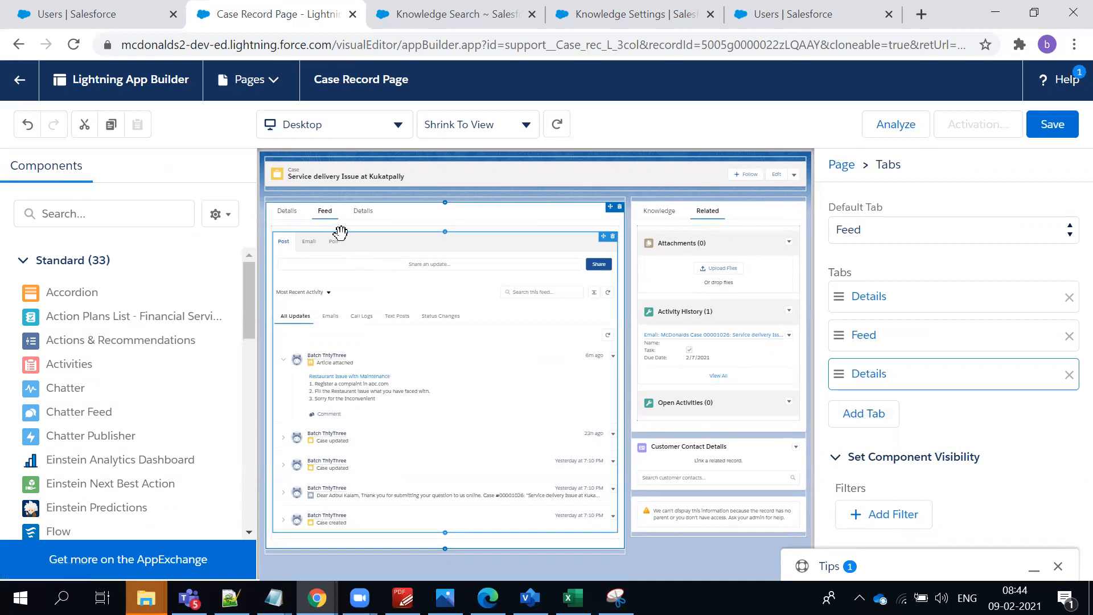
click(871, 380)
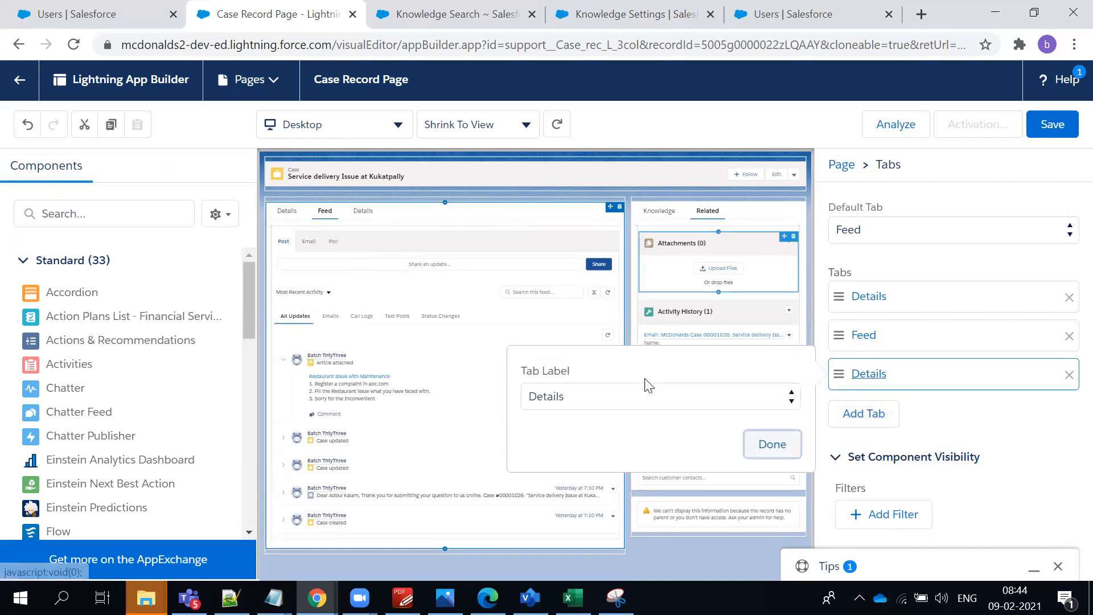
click(622, 402)
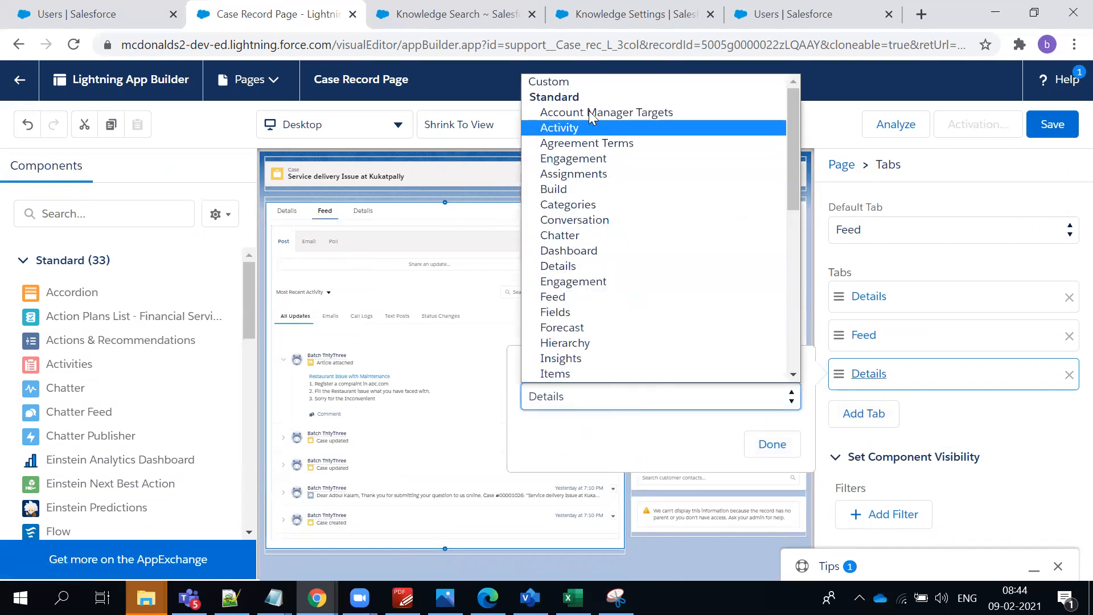
click(572, 80)
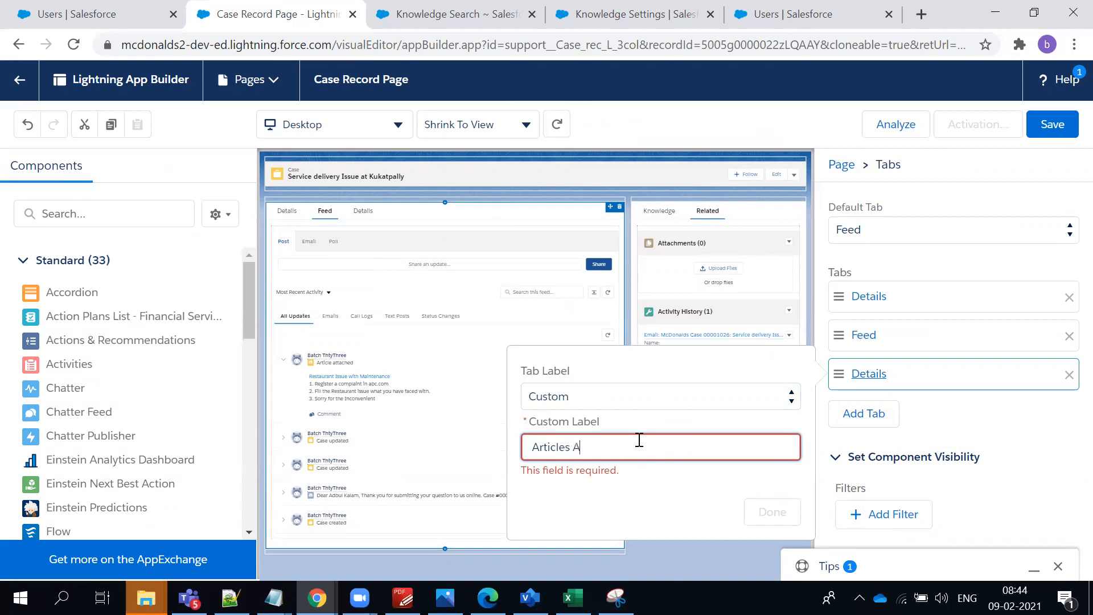
text(Articles Attached)
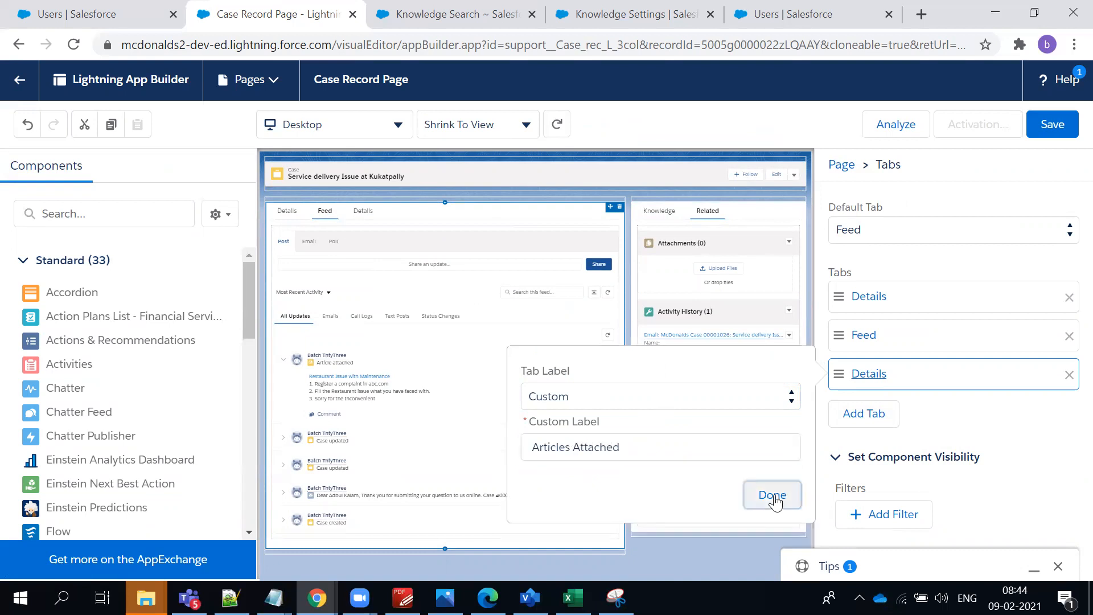
click(773, 507)
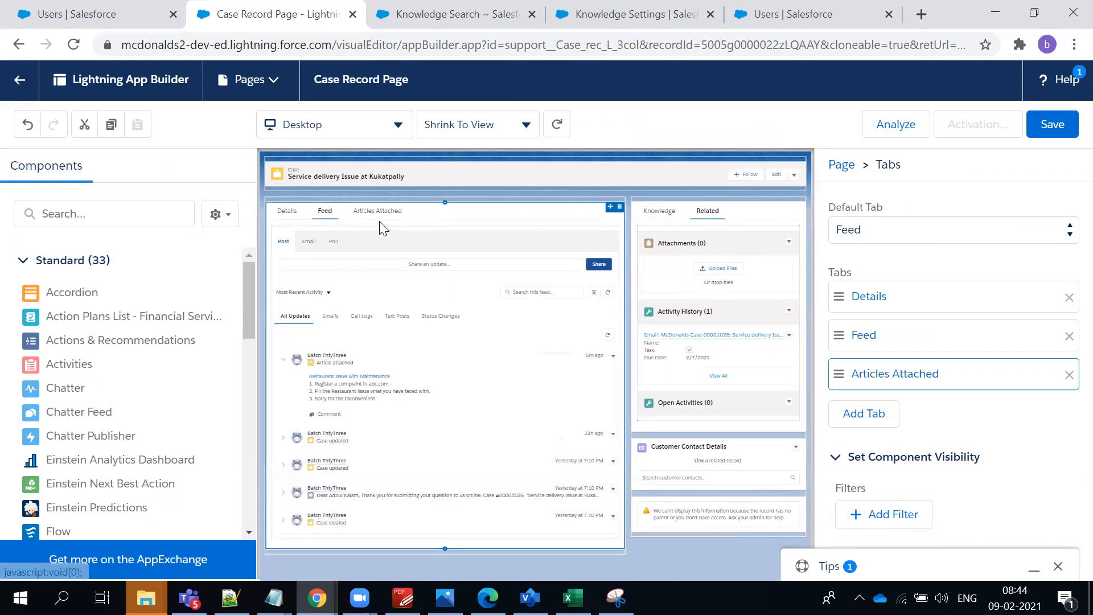
Reorder the tabs so Articles Attached sits between Details and Feed, and show its empty content area.
click(378, 221)
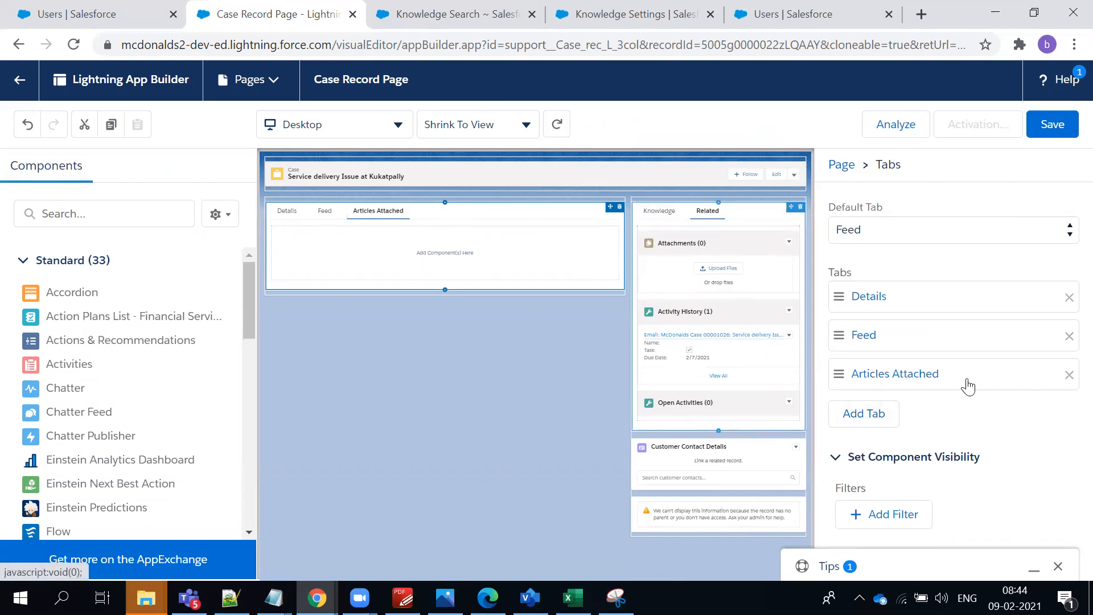
drag(967, 385, 973, 349)
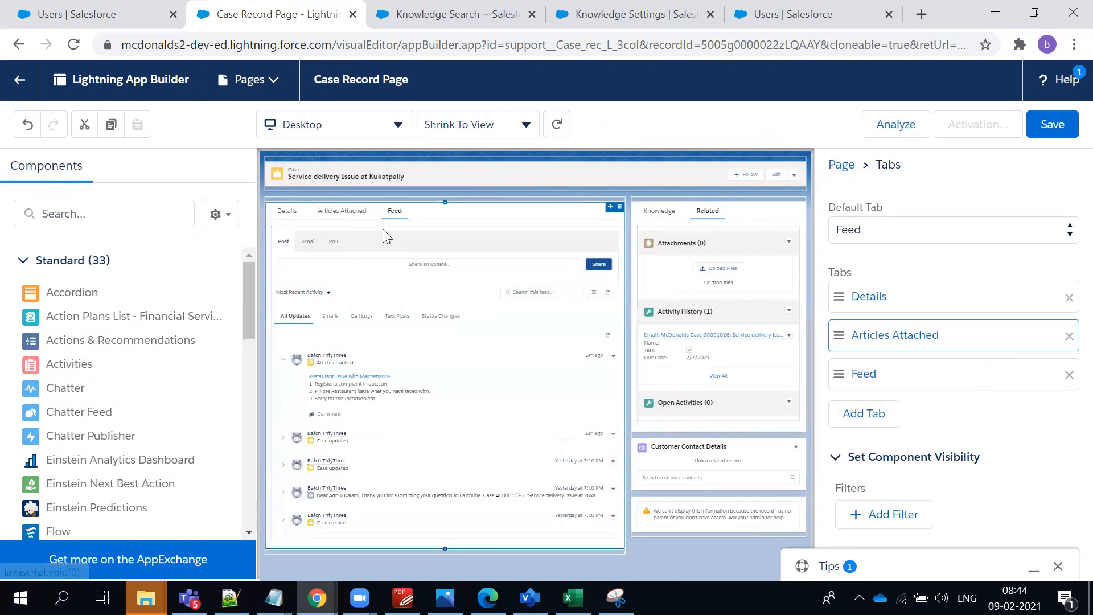
click(342, 211)
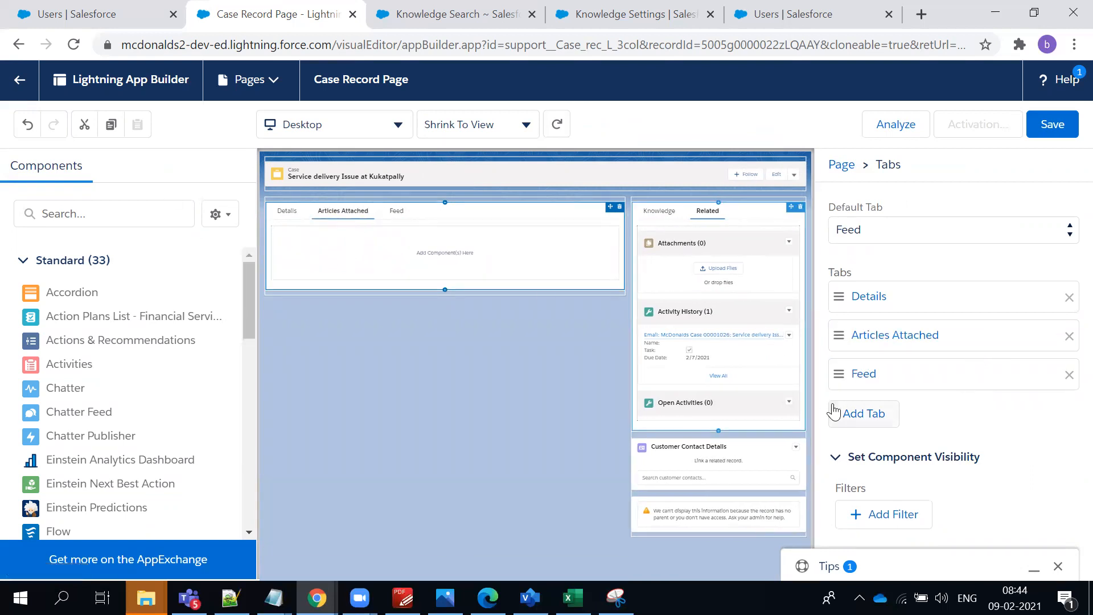
Place a Related List - Single component in the Articles Attached tab and set its related list to Articles.
click(127, 219)
text(si)
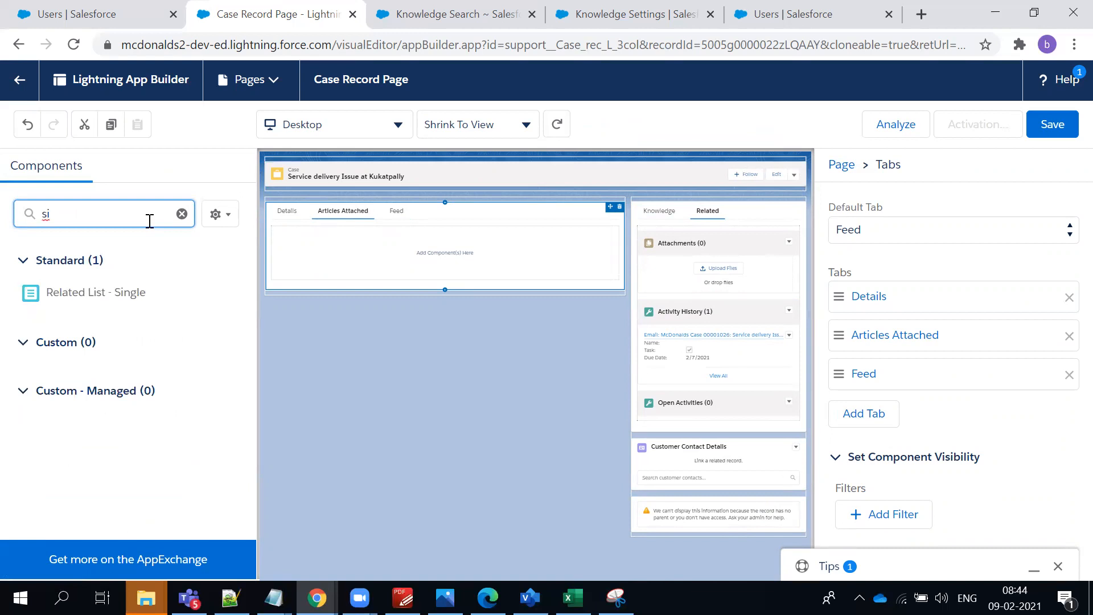
drag(139, 295, 319, 255)
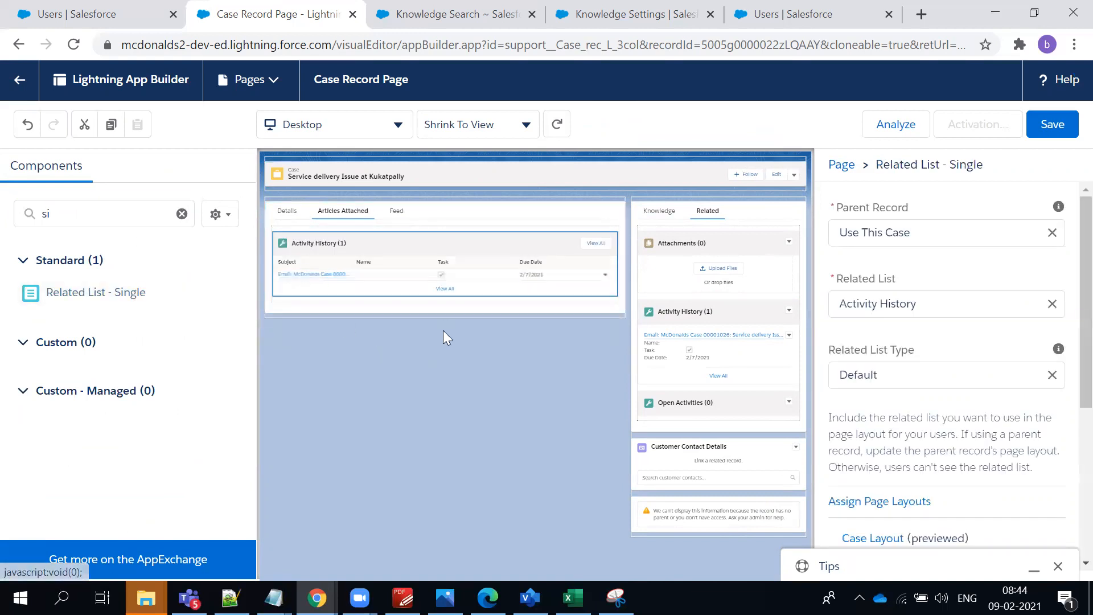
click(947, 312)
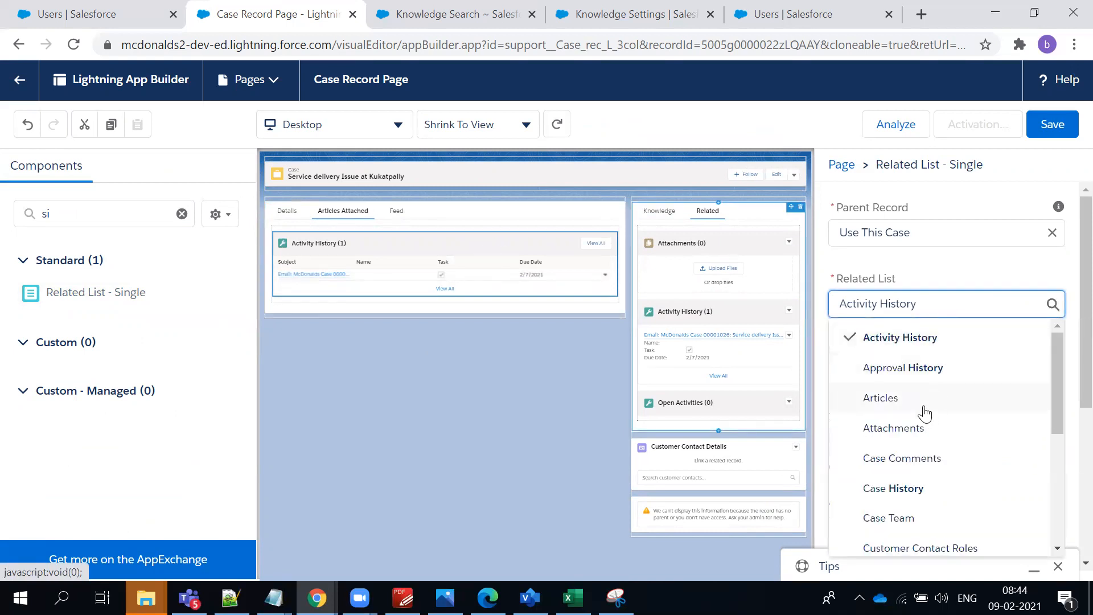
click(923, 405)
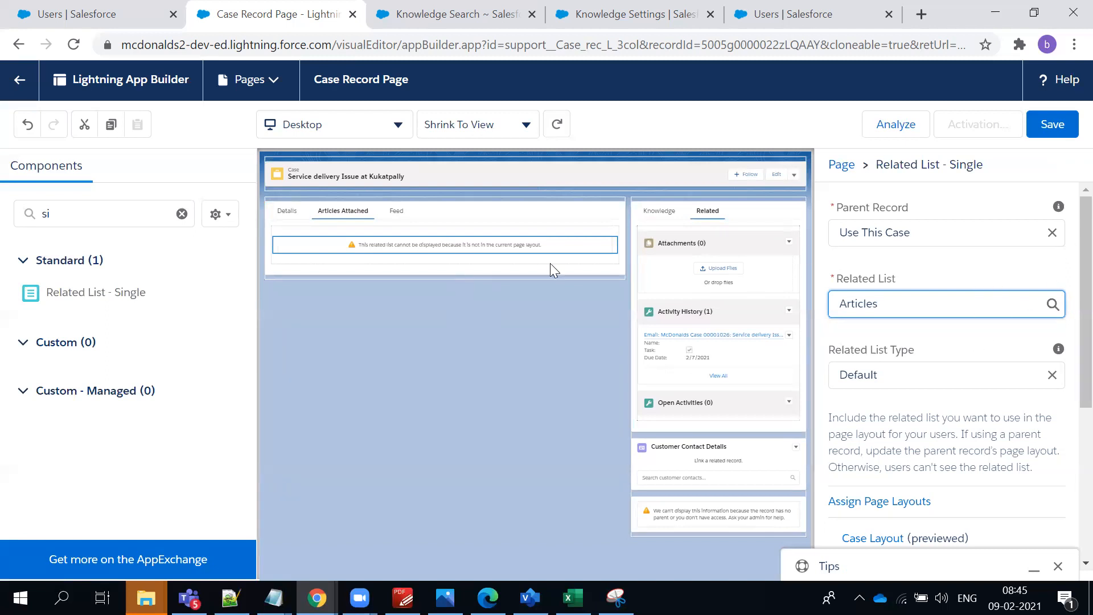
Save the case record page and activate it as the org default for desktop and phone.
click(1060, 131)
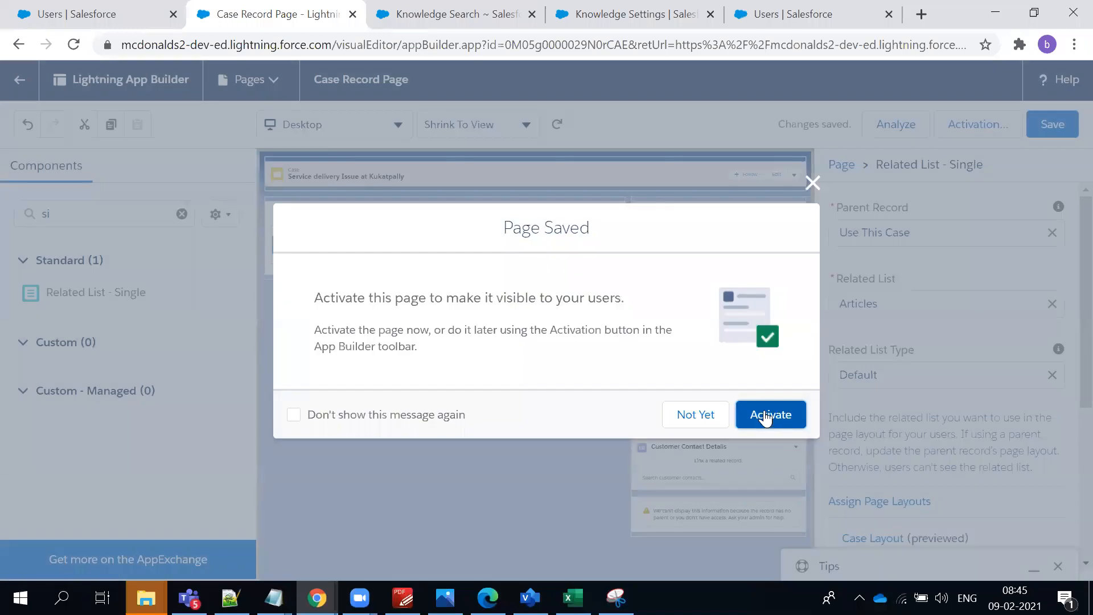
click(768, 413)
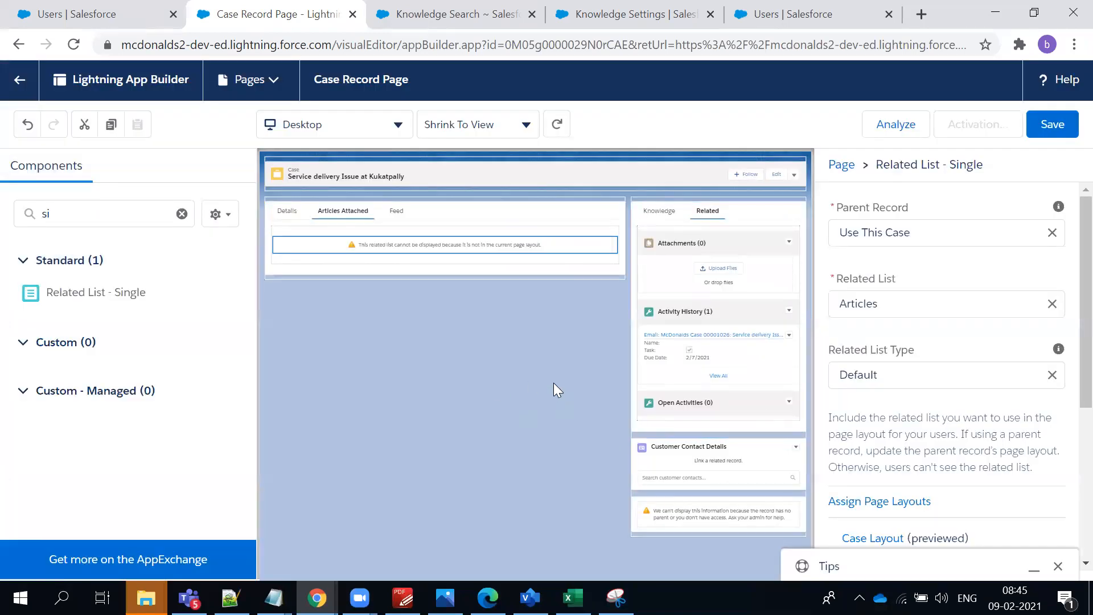
scroll(253, 455, down, 2)
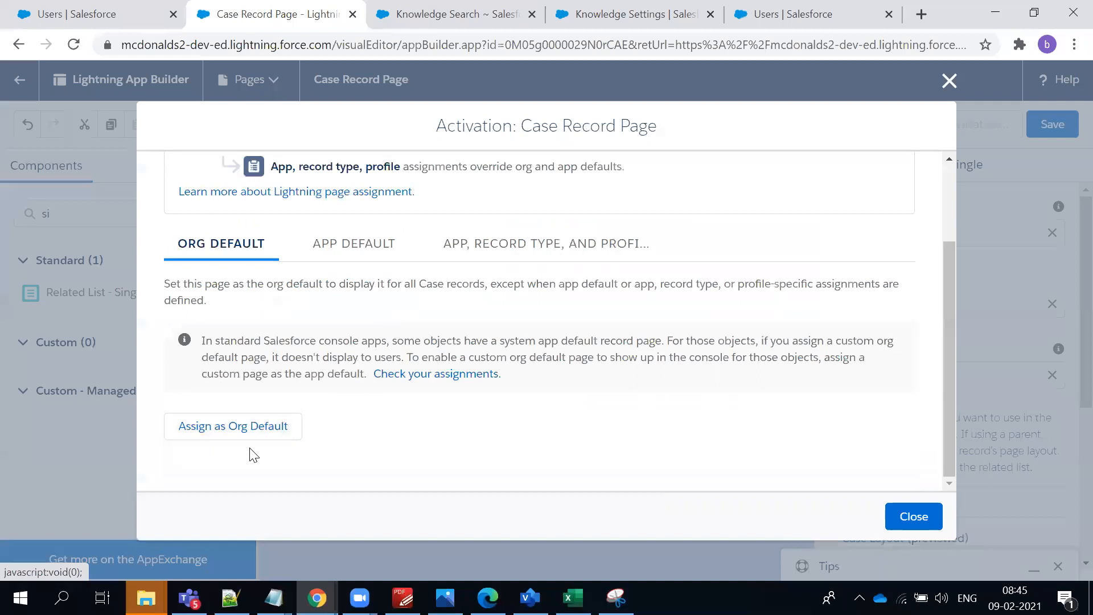
click(246, 426)
click(373, 369)
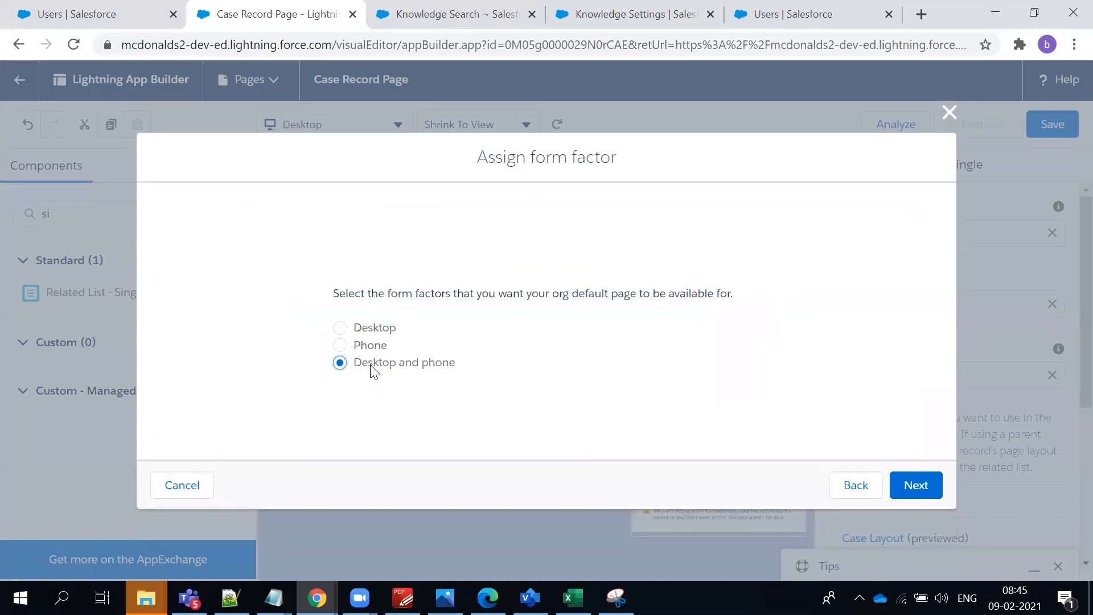
click(922, 483)
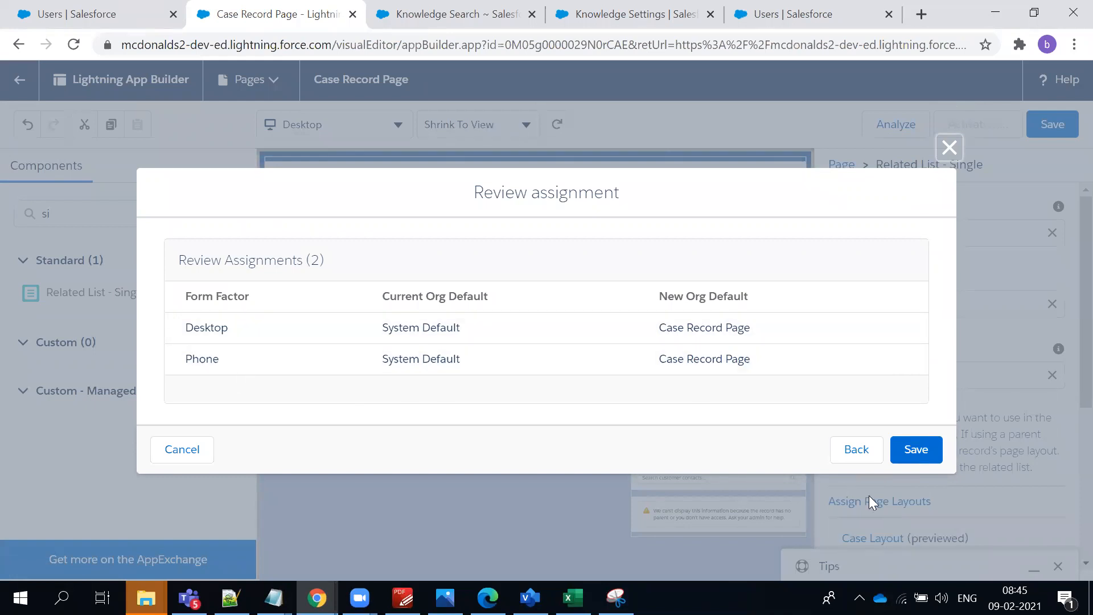
click(915, 449)
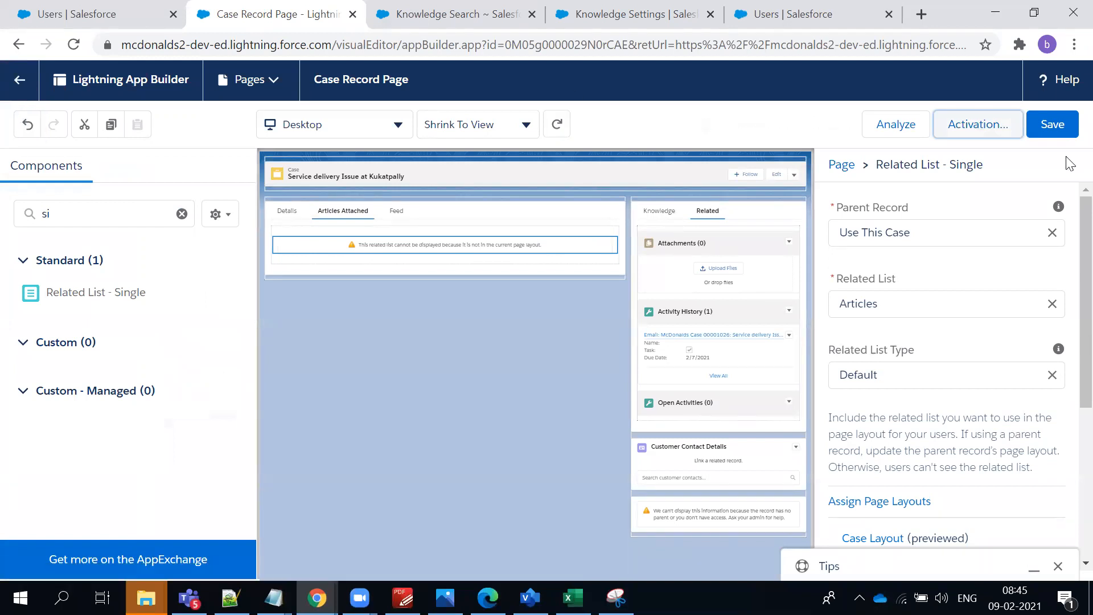
Assign the case record page as the app default for Service Console on desktop and phone, and save the assignment.
click(997, 132)
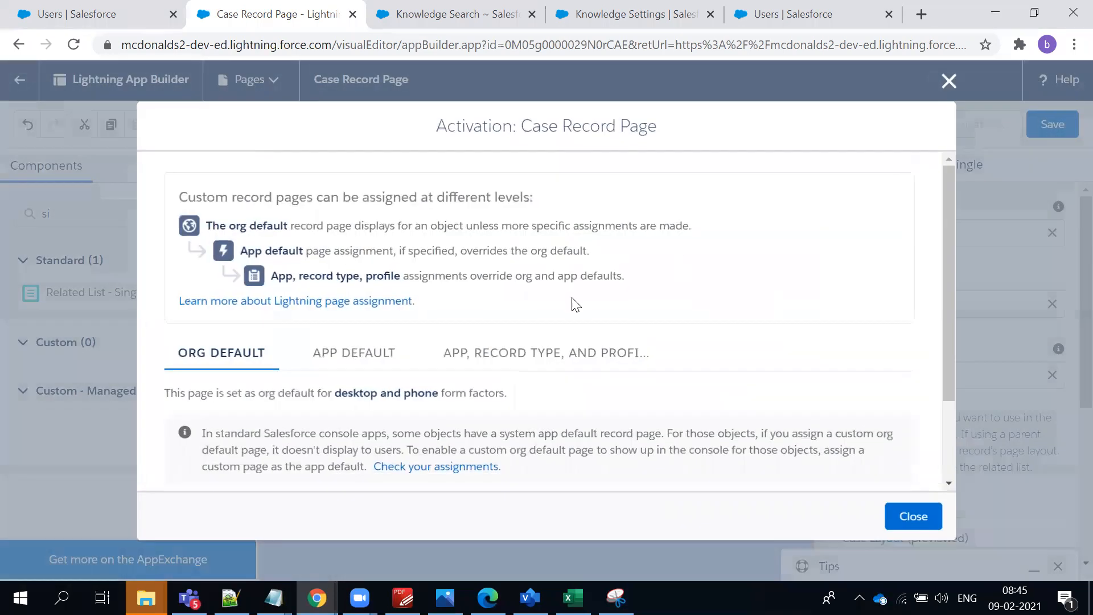
click(370, 354)
scroll(326, 375, down, 2)
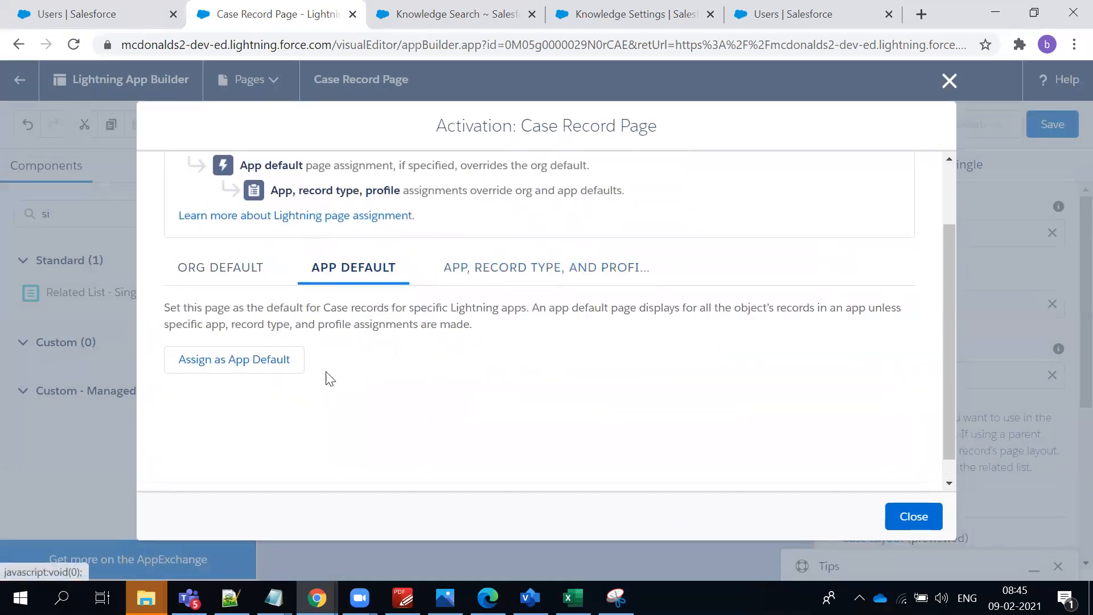
click(264, 358)
scroll(301, 305, down, 3)
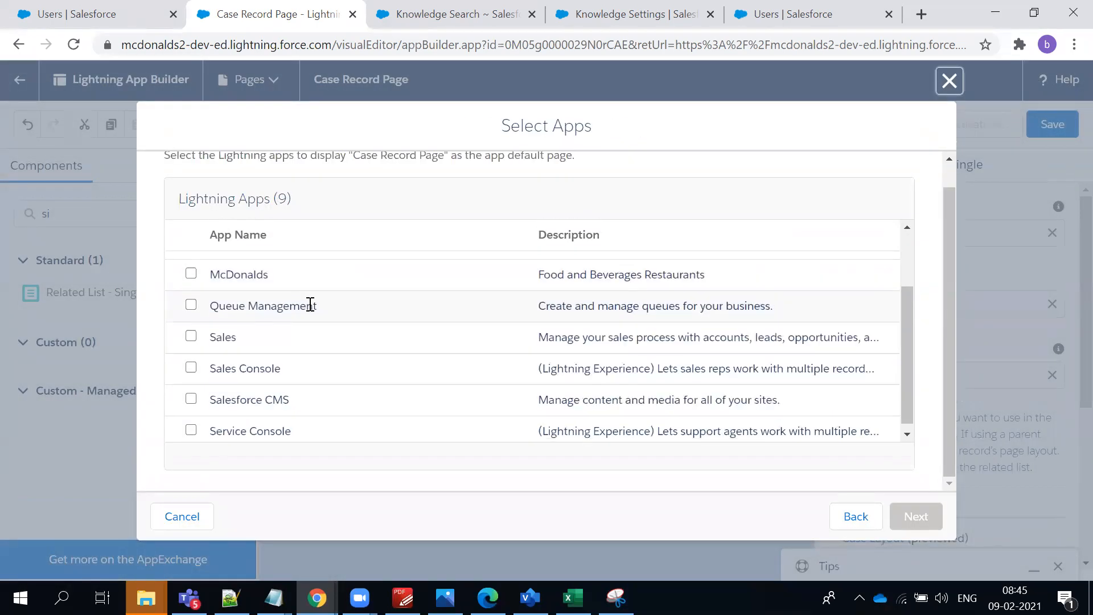
click(192, 427)
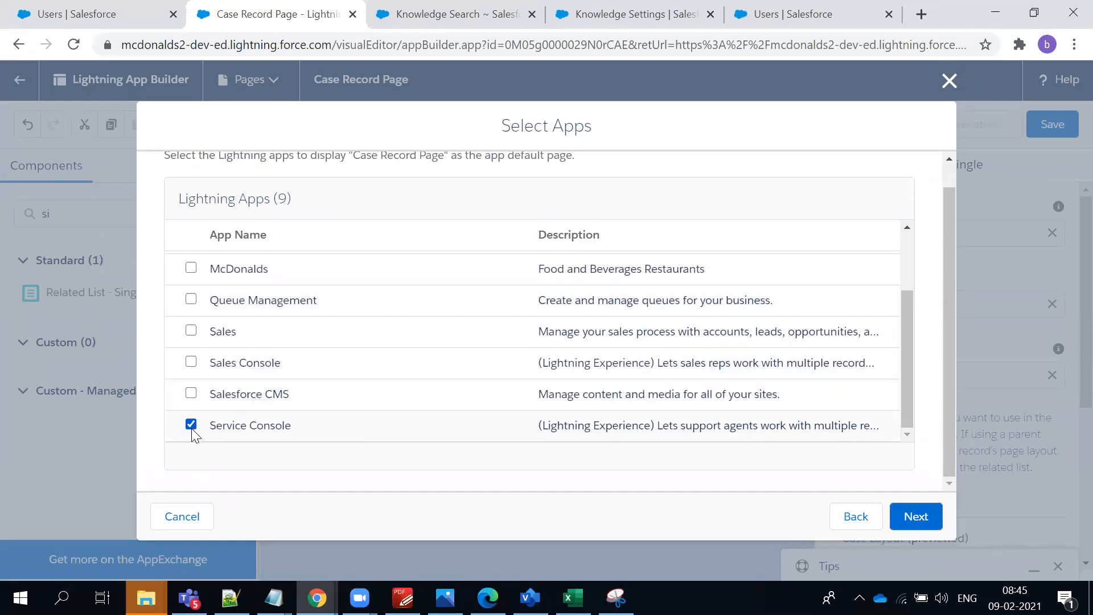
click(916, 515)
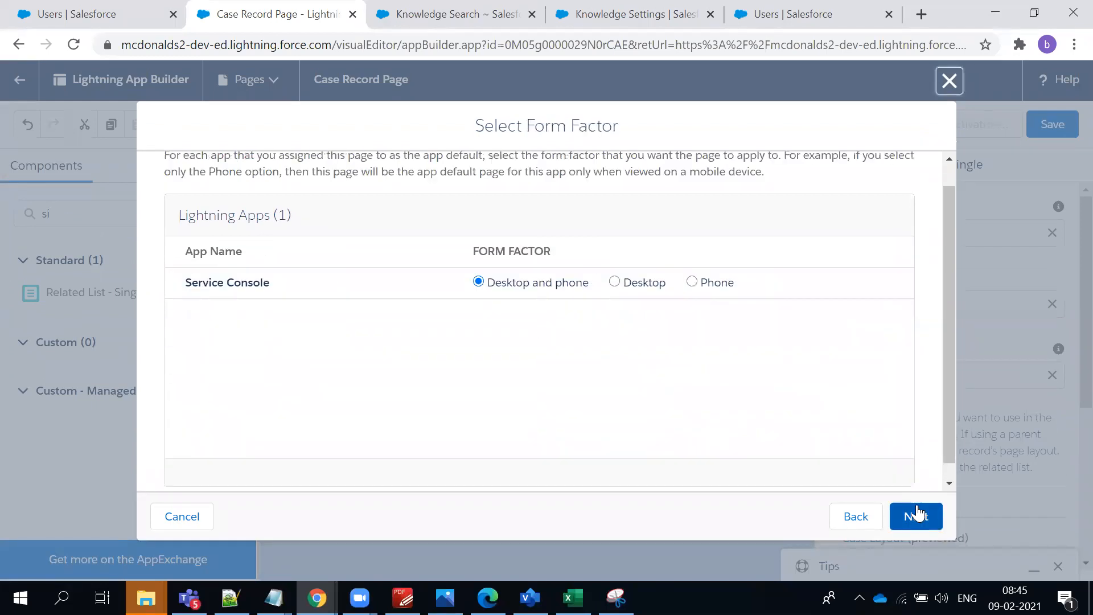
click(917, 517)
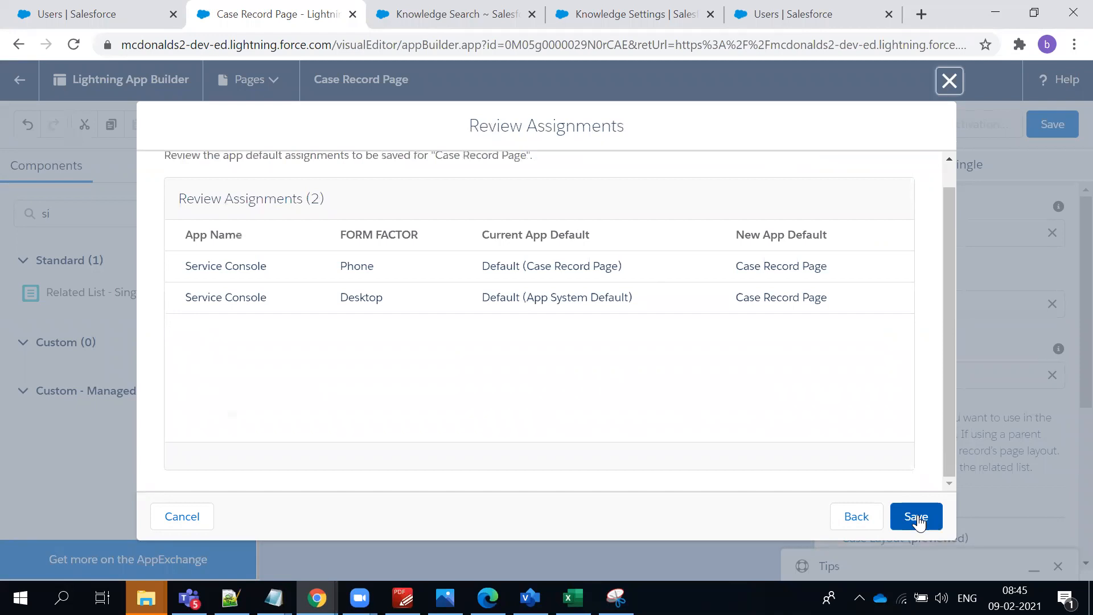
click(911, 515)
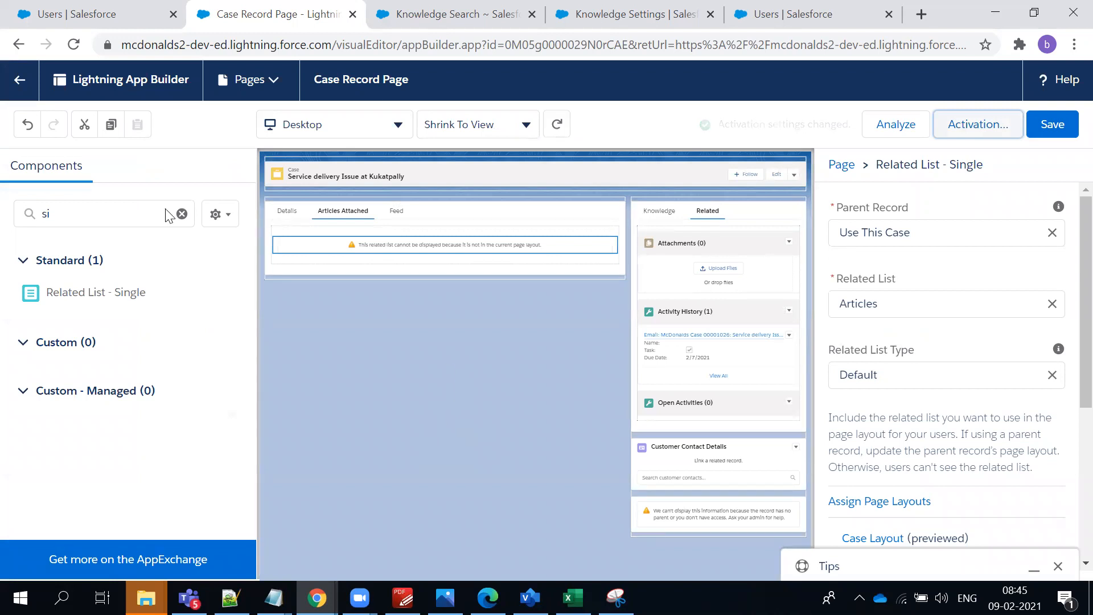
Return to the Service delivery Issue at Kukatpally case and check its Feed and Articles Attached tabs.
click(27, 84)
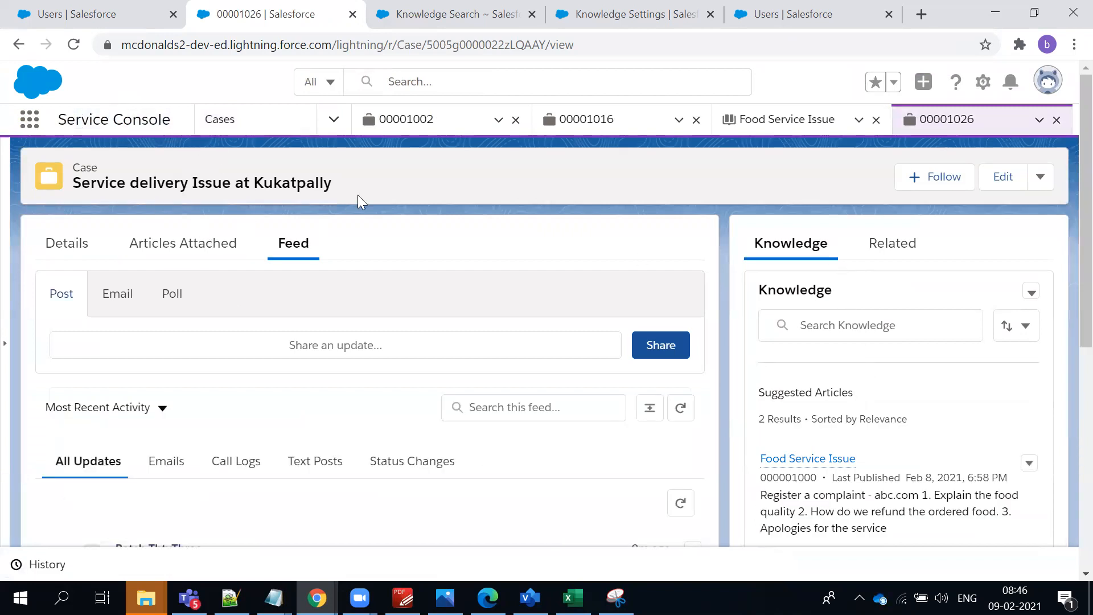
scroll(357, 193, down, 5)
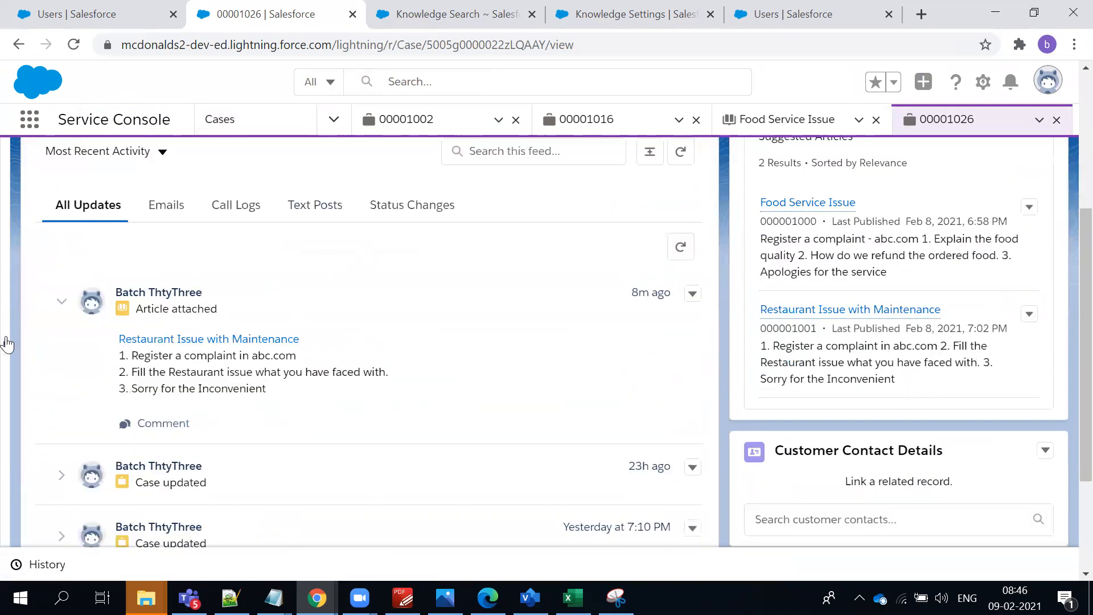
click(7, 344)
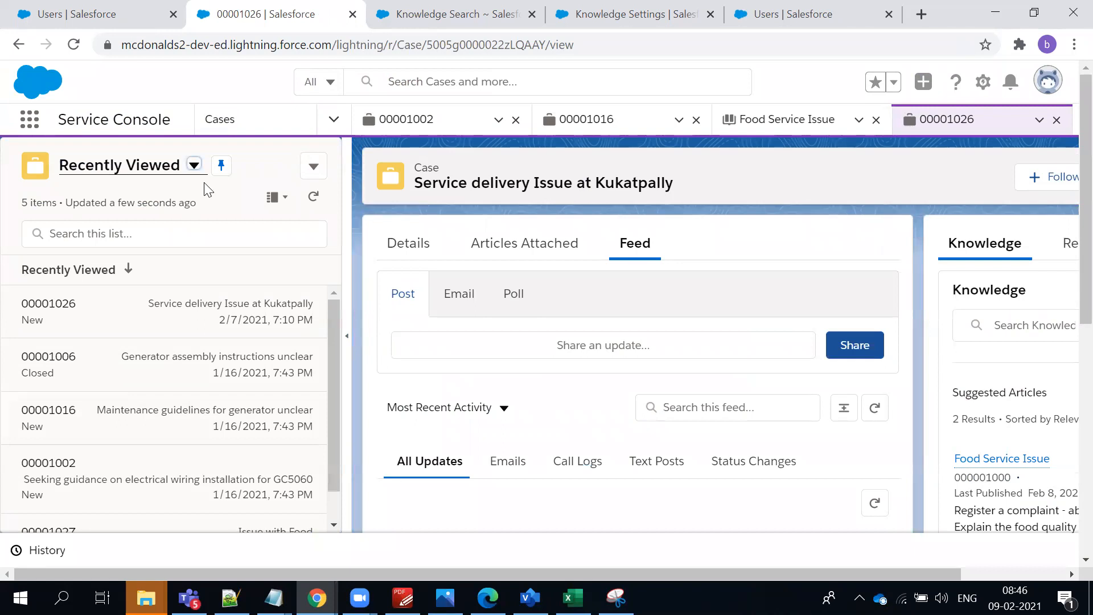
click(345, 338)
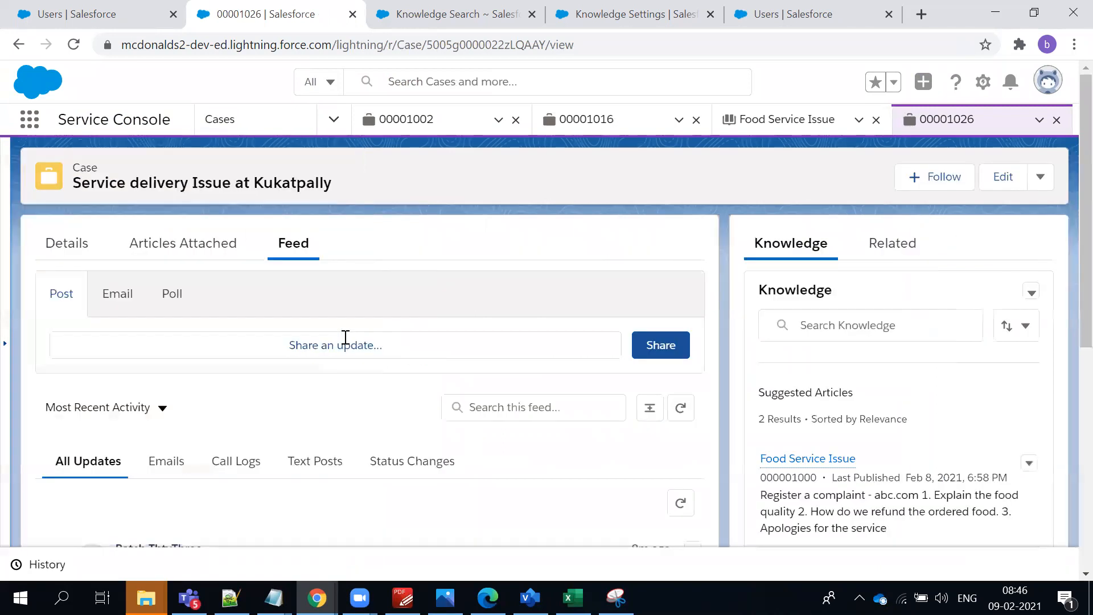
scroll(241, 237, down, 7)
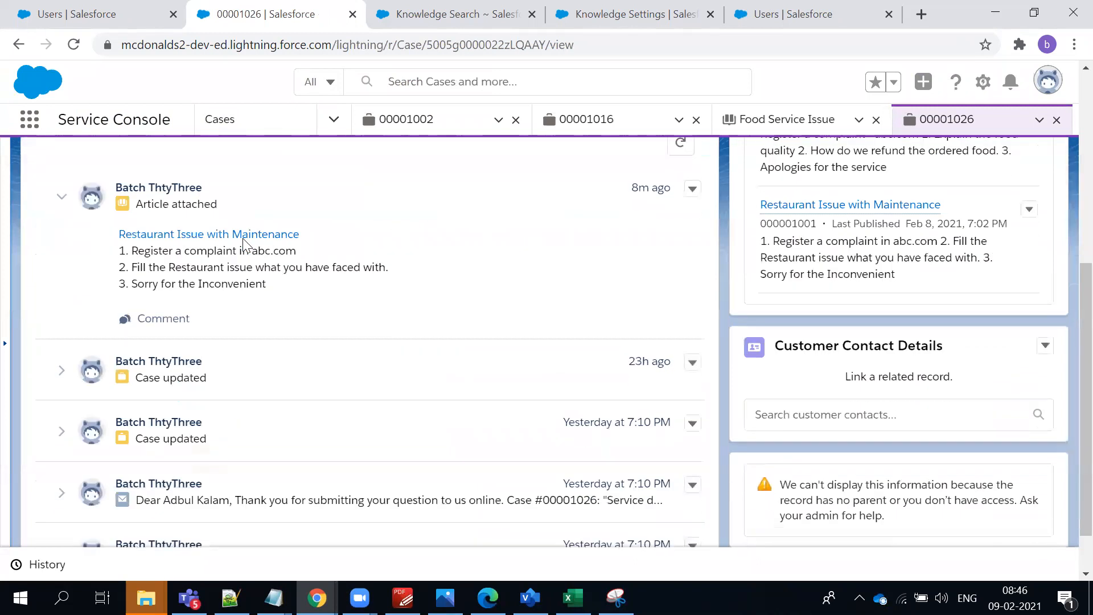
scroll(196, 314, up, 7)
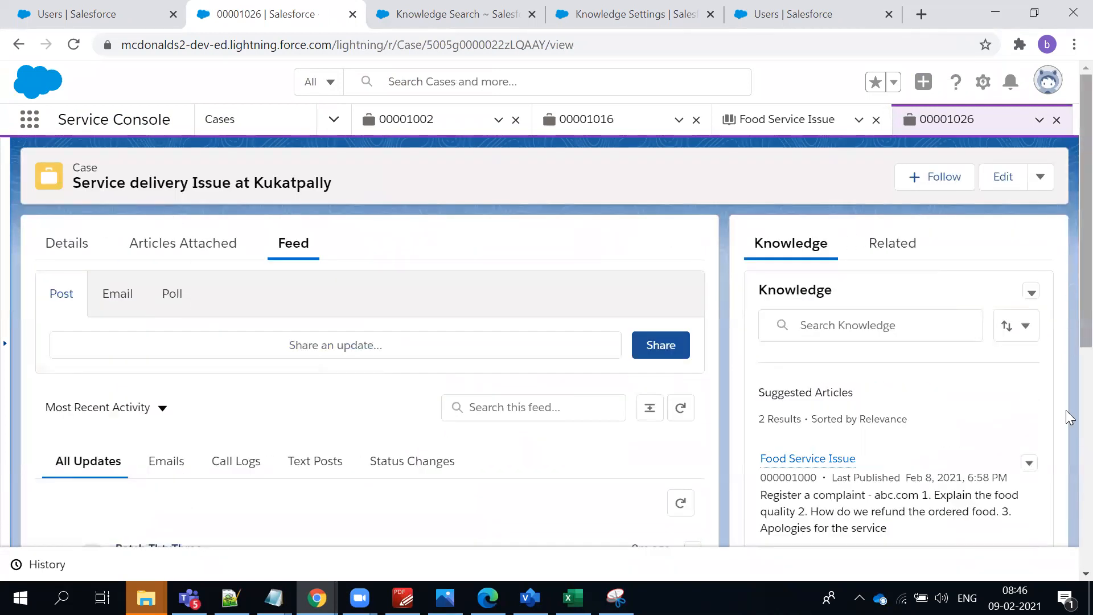
scroll(1066, 444, down, 1)
click(210, 169)
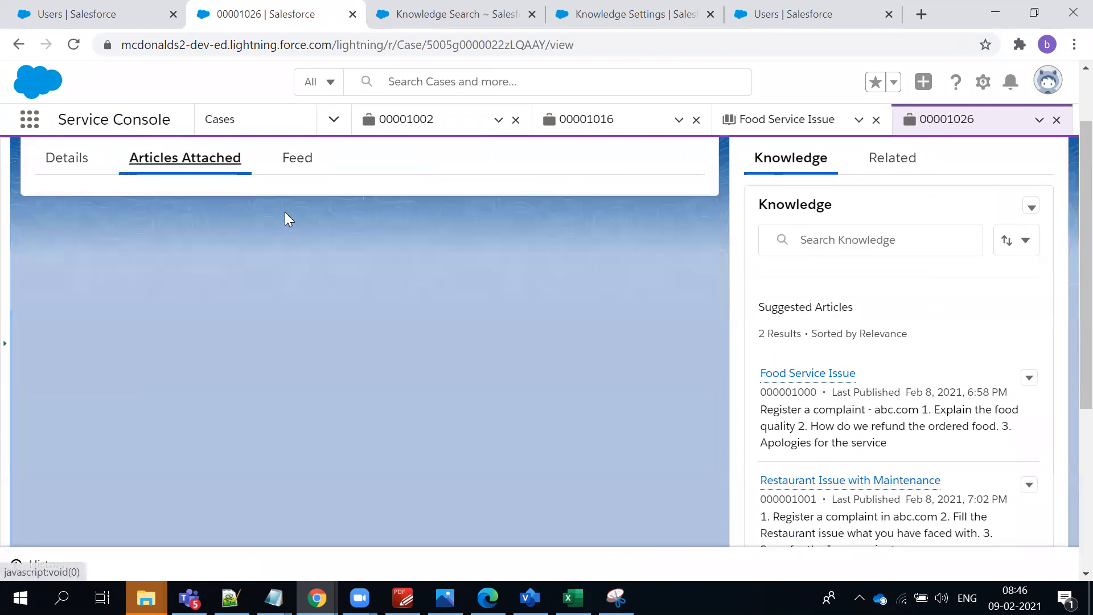
scroll(283, 296, up, 1)
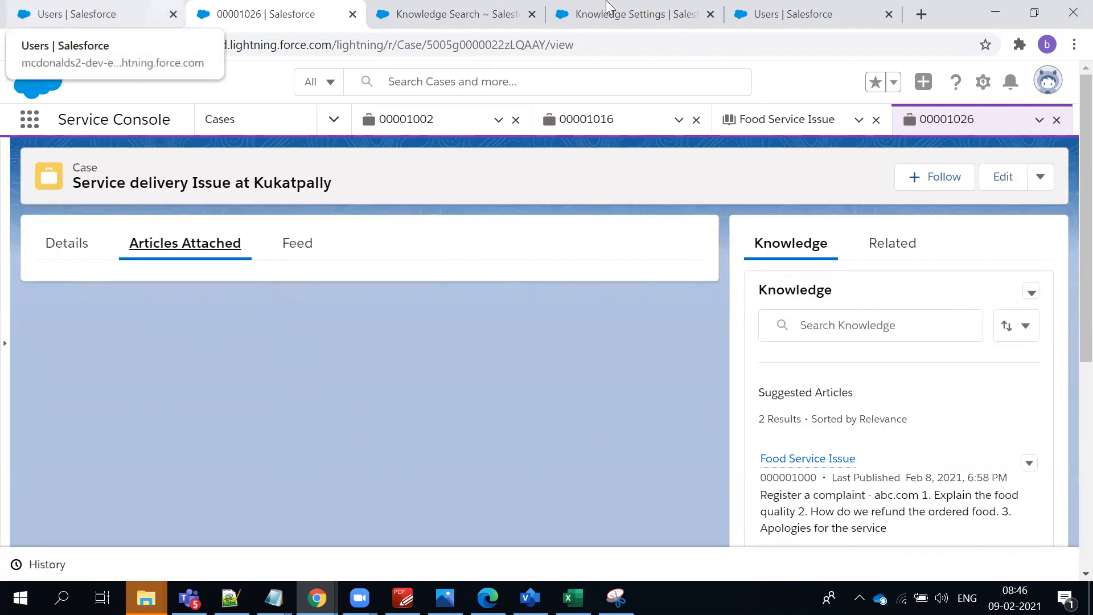
Find the Case object in Object Manager and open its Case Layout page layout for editing.
click(670, 8)
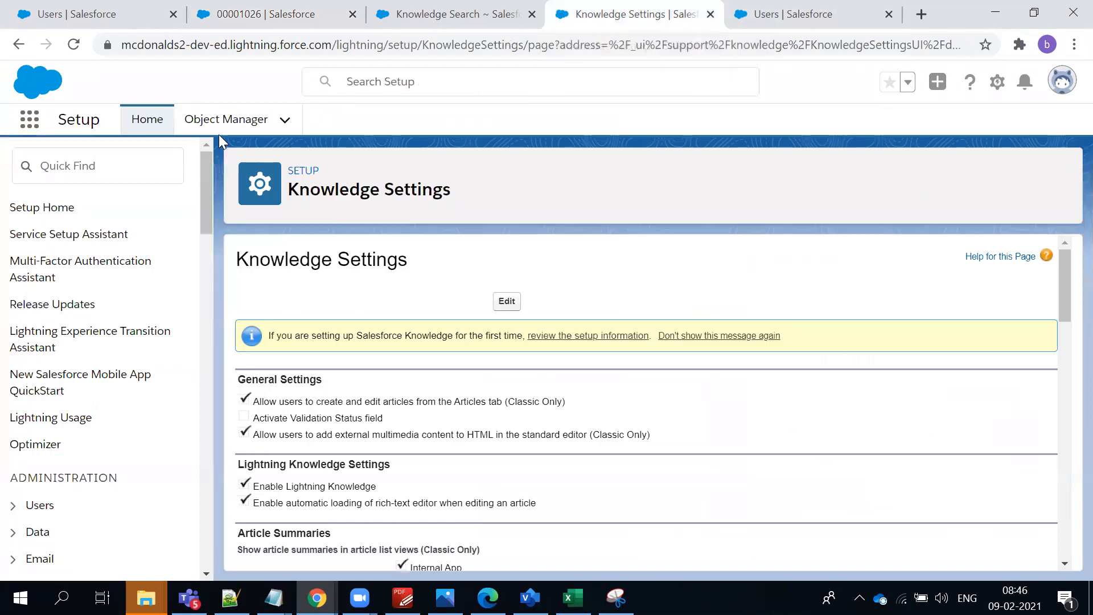
click(226, 119)
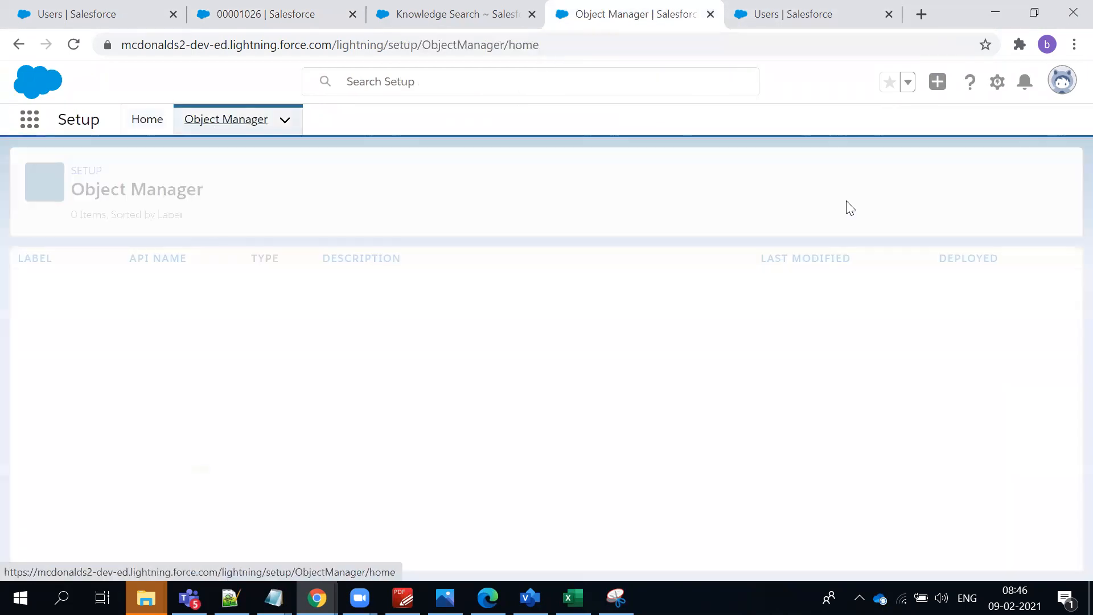
click(794, 187)
text(case)
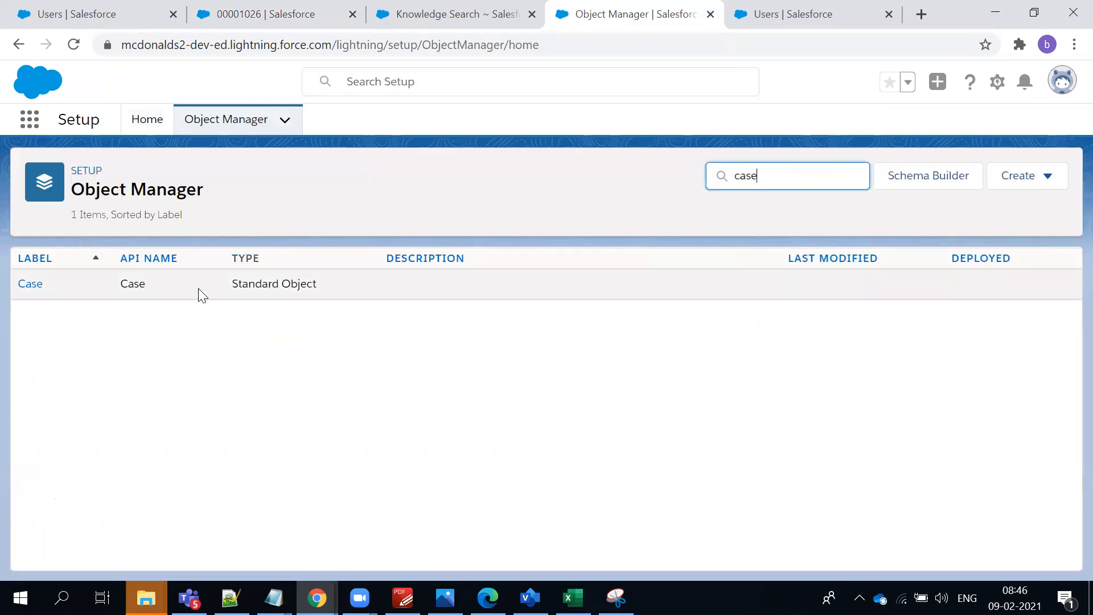
click(31, 286)
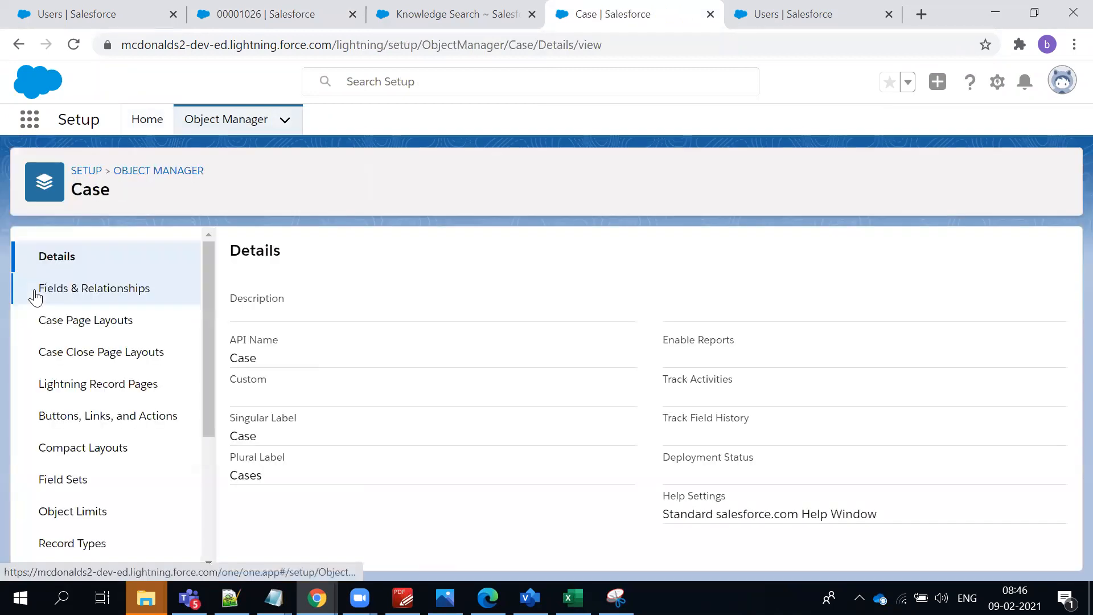
click(65, 322)
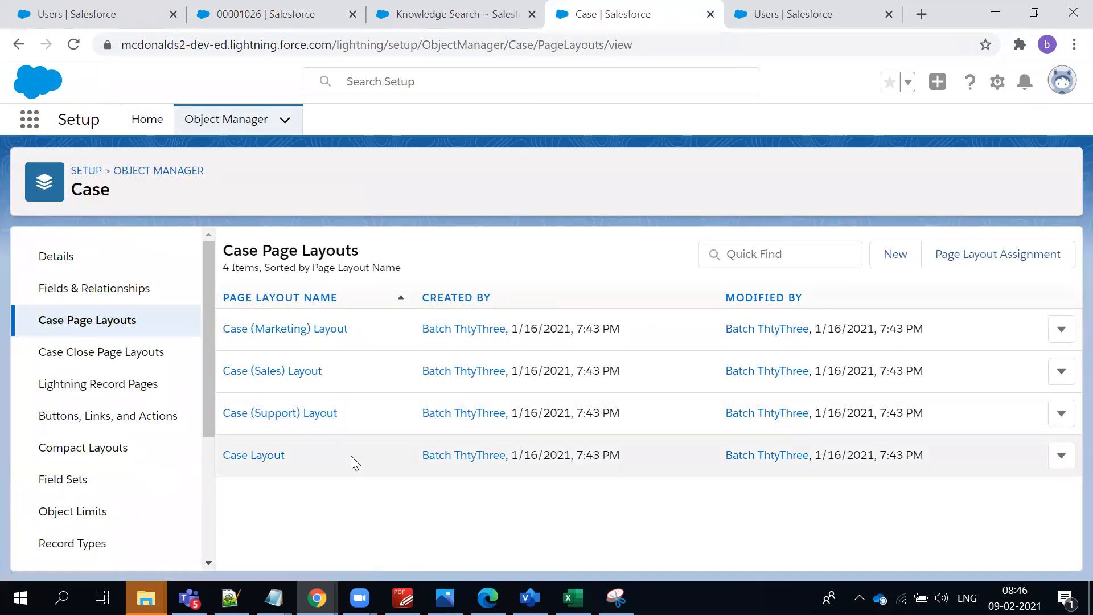
click(1060, 454)
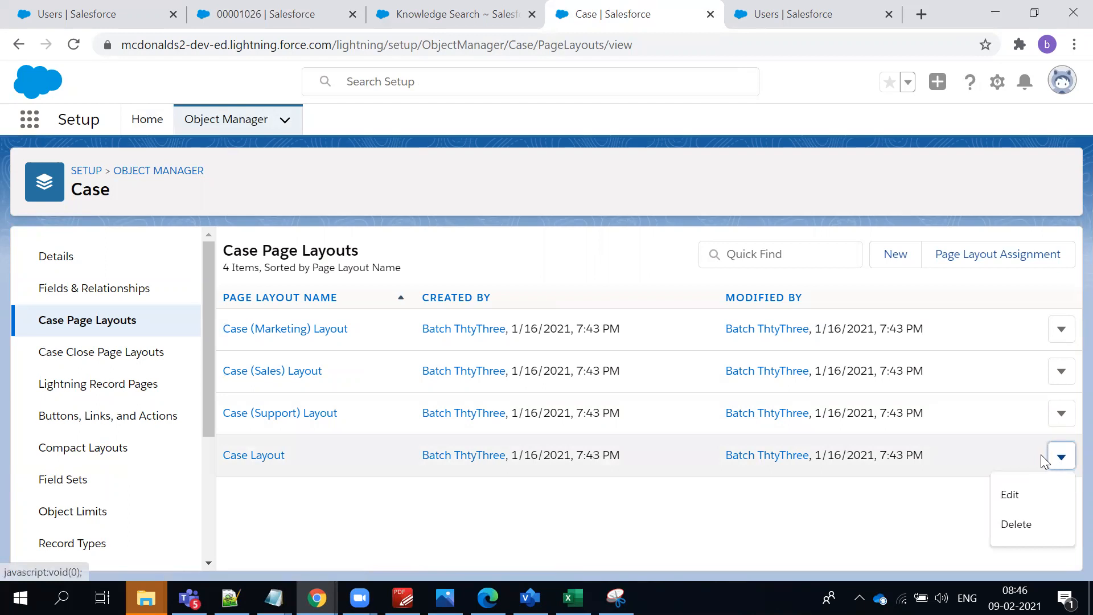
click(1000, 499)
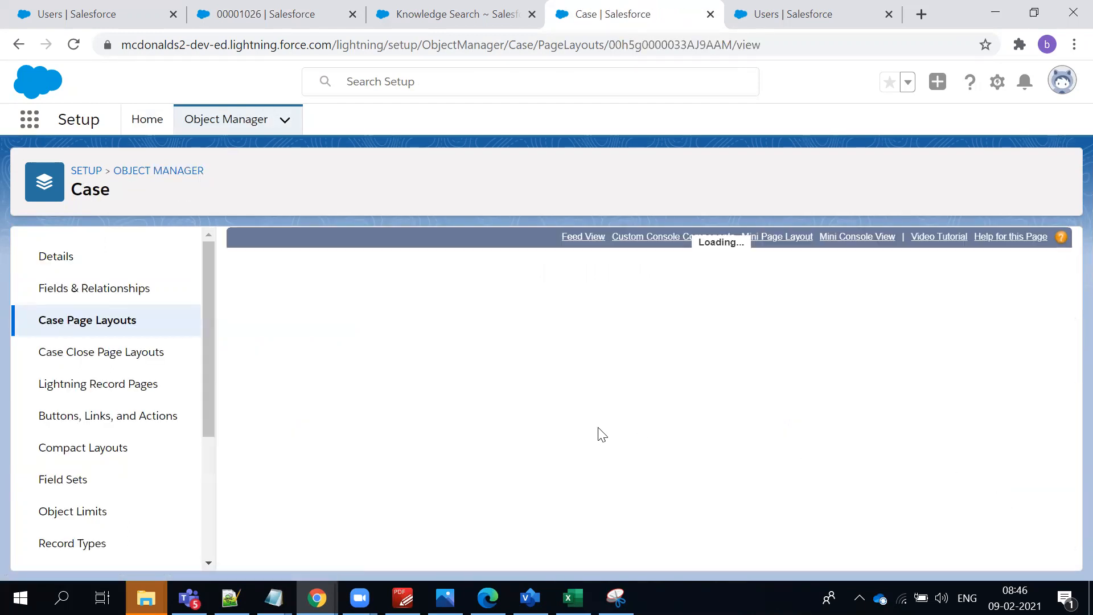
Add the Articles related list to the Case Layout, above Solutions in the Related Lists section.
scroll(476, 410, down, 5)
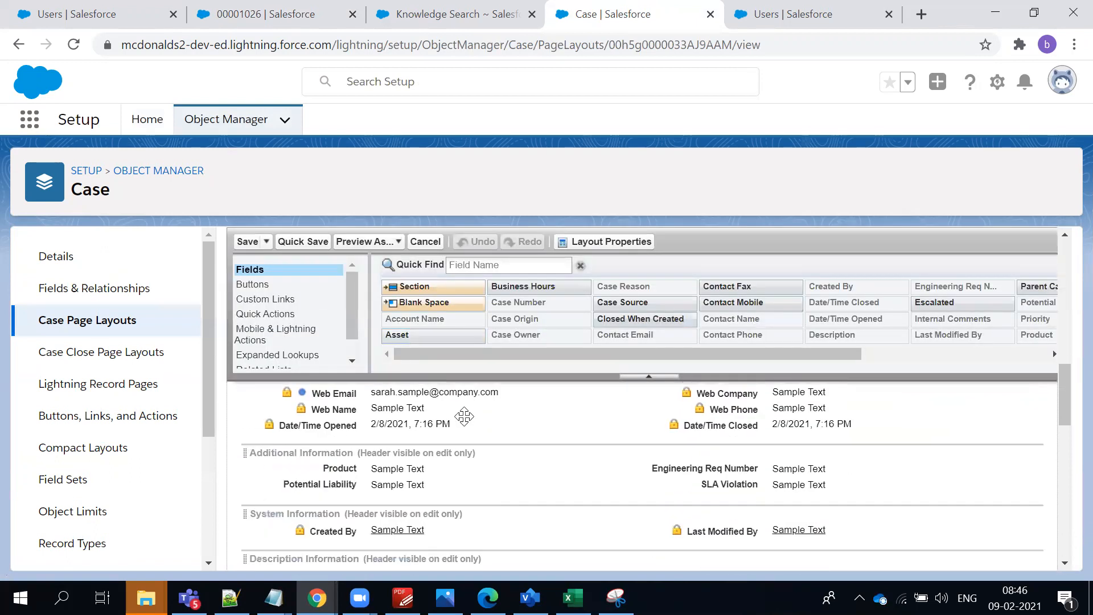
scroll(255, 357, down, 1)
click(263, 346)
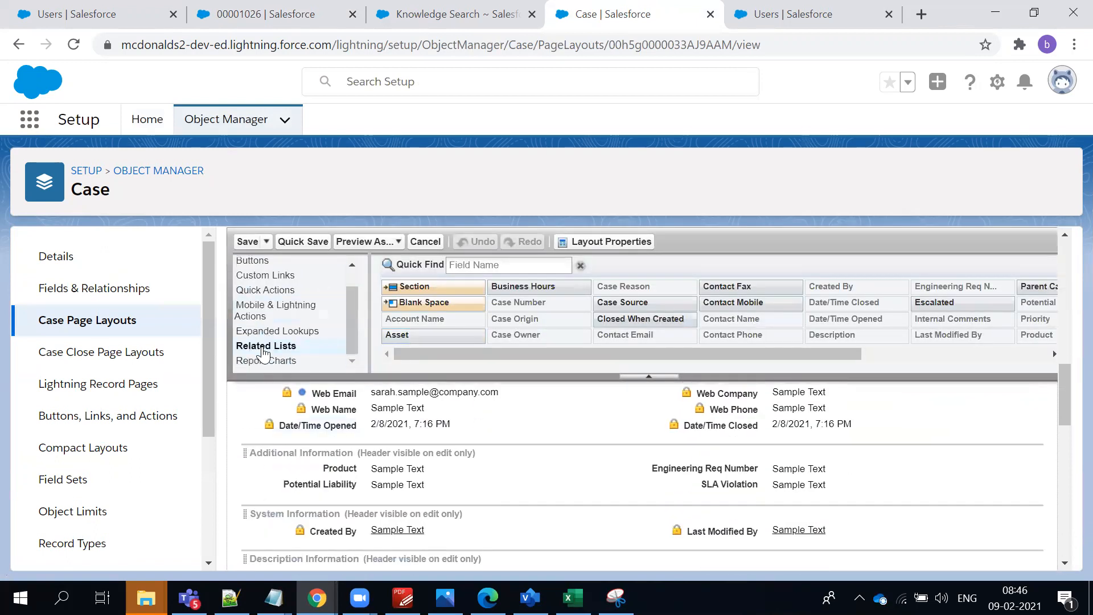
scroll(511, 442, down, 8)
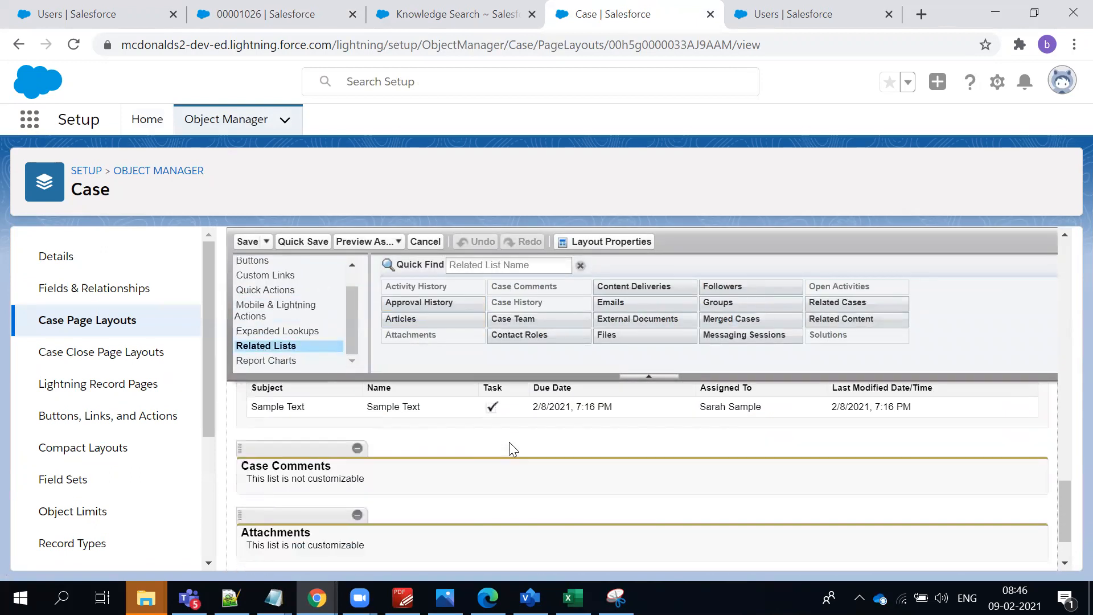
scroll(509, 442, up, 8)
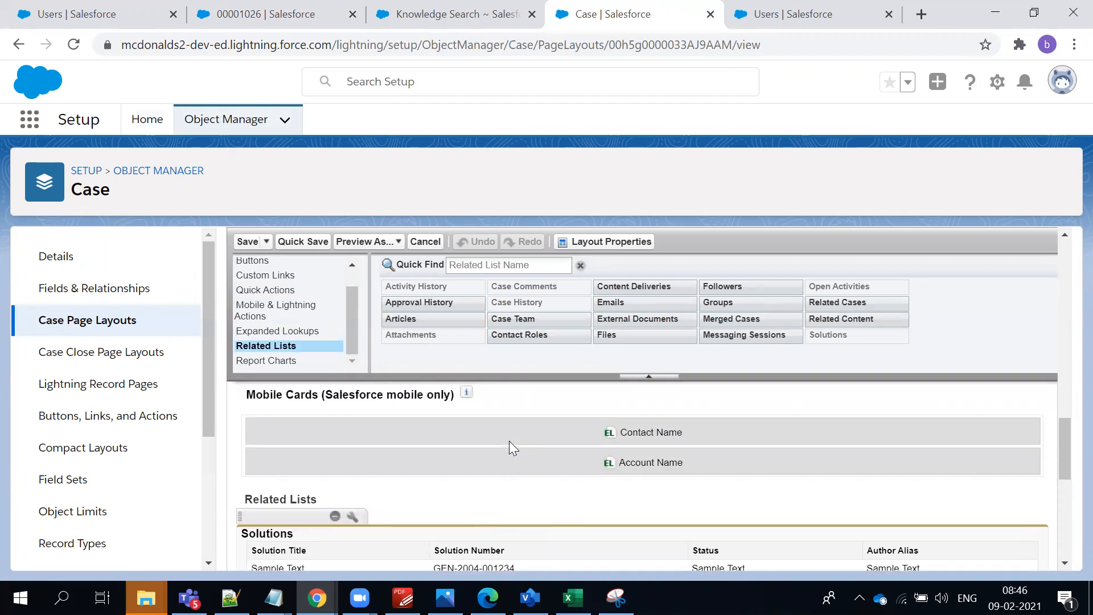
drag(419, 318, 399, 521)
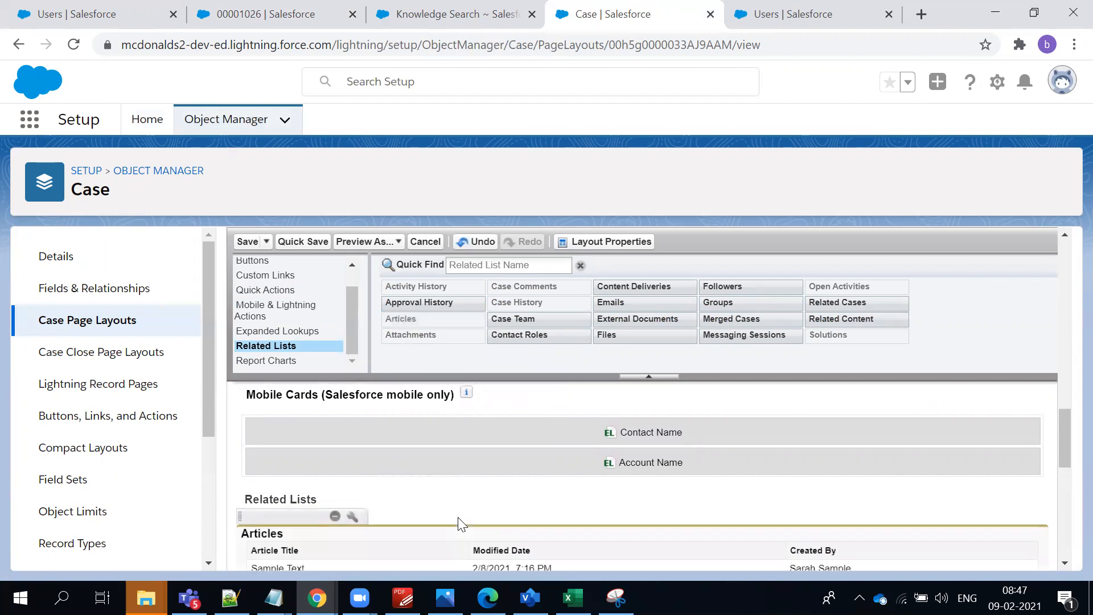
scroll(459, 520, down, 4)
scroll(461, 524, up, 1)
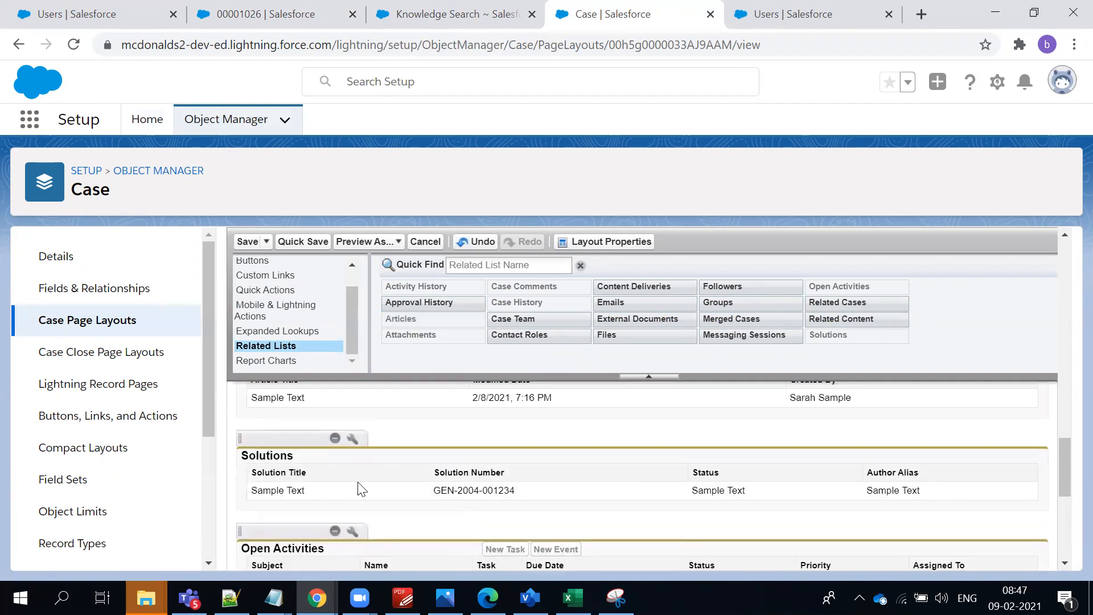
scroll(547, 483, up, 1)
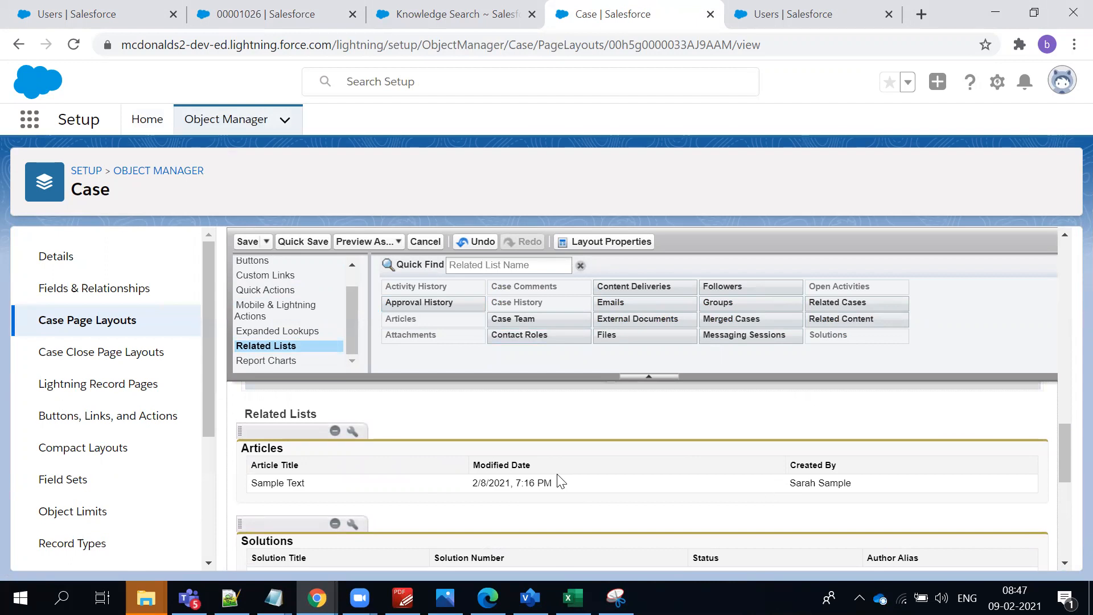
Add the Case Article ID and Publication Status columns to the Articles related list on the Case Layout.
click(352, 431)
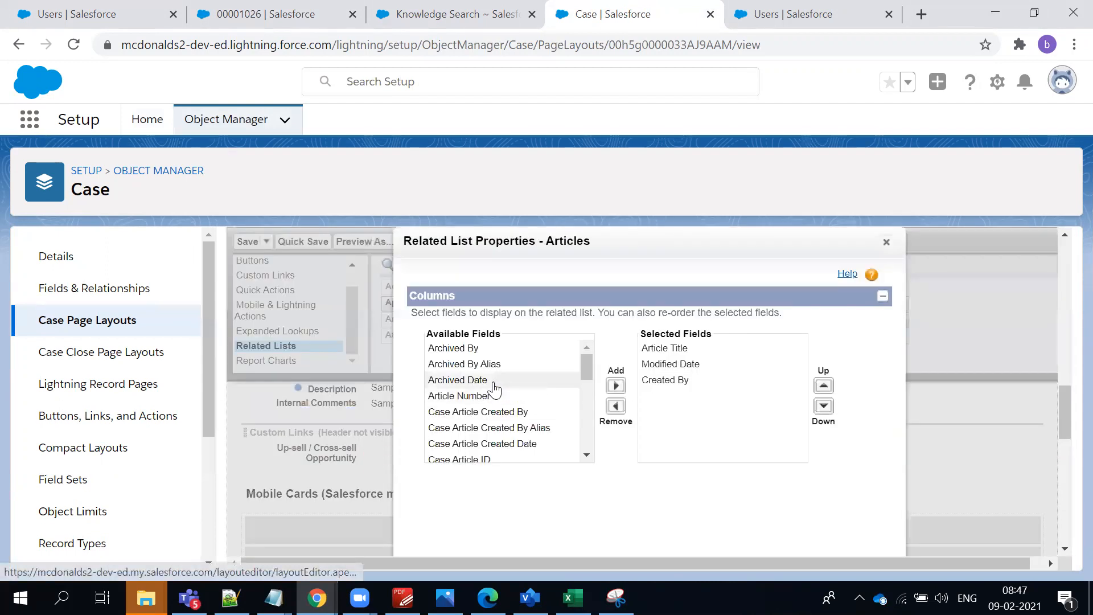
scroll(515, 421, down, 2)
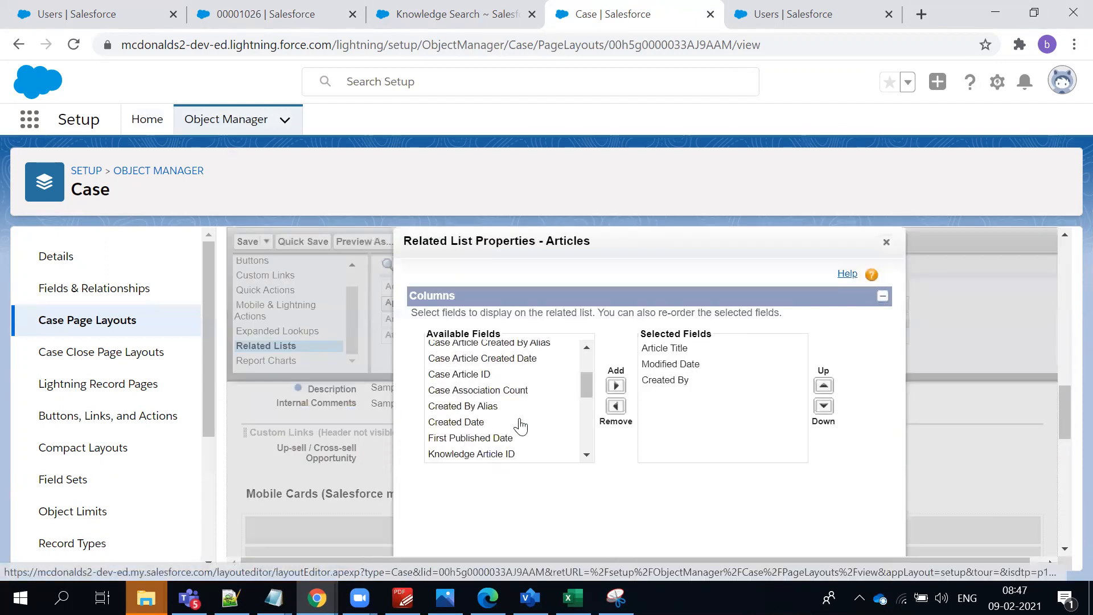
click(516, 376)
click(615, 387)
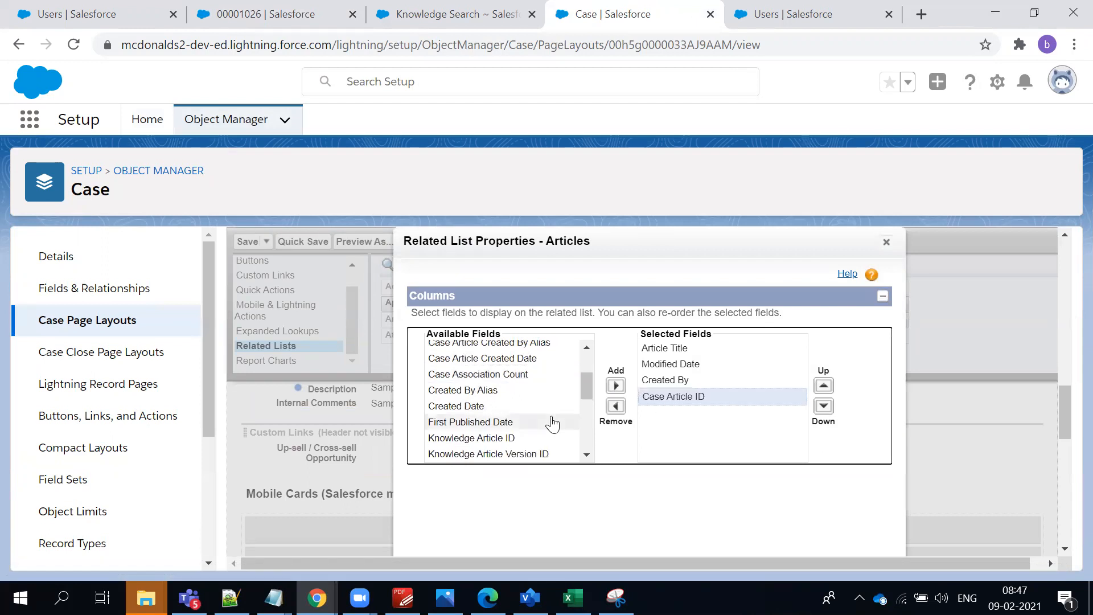
scroll(538, 435, down, 2)
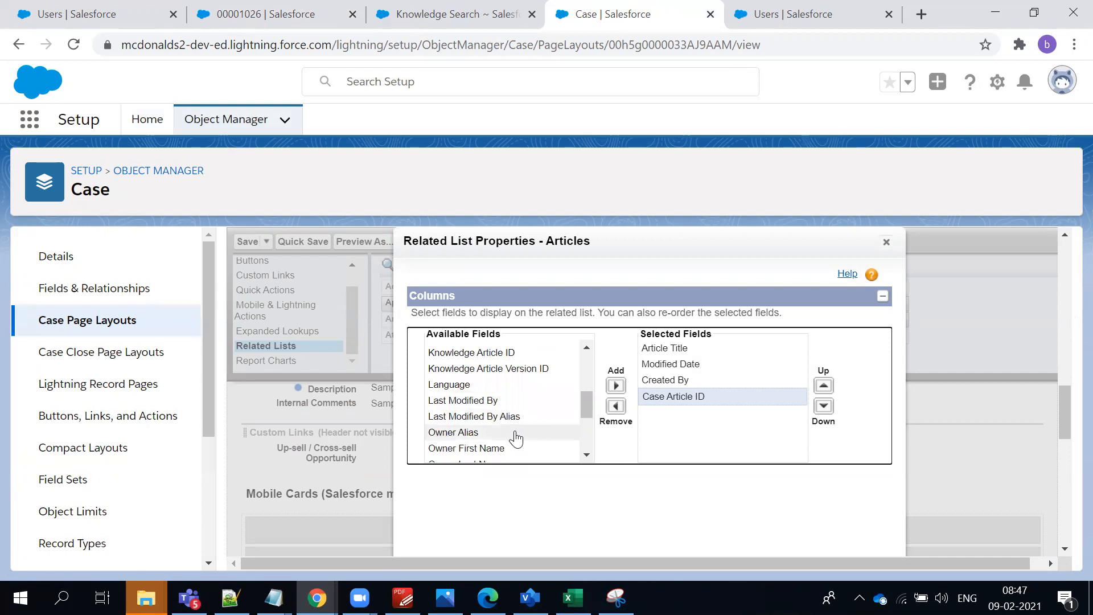
scroll(516, 438, down, 2)
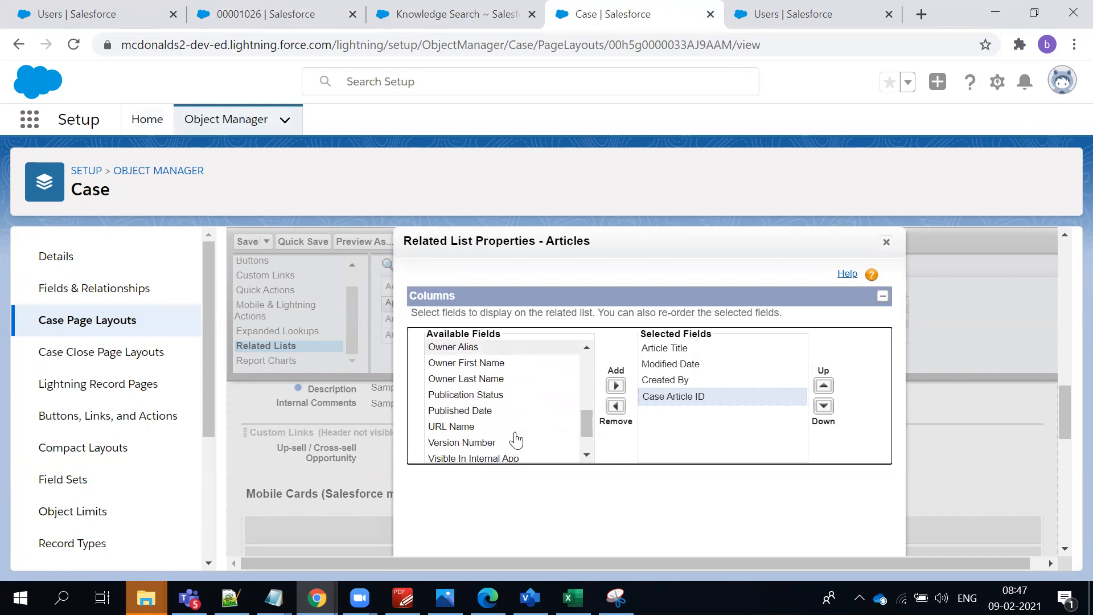
scroll(516, 438, down, 1)
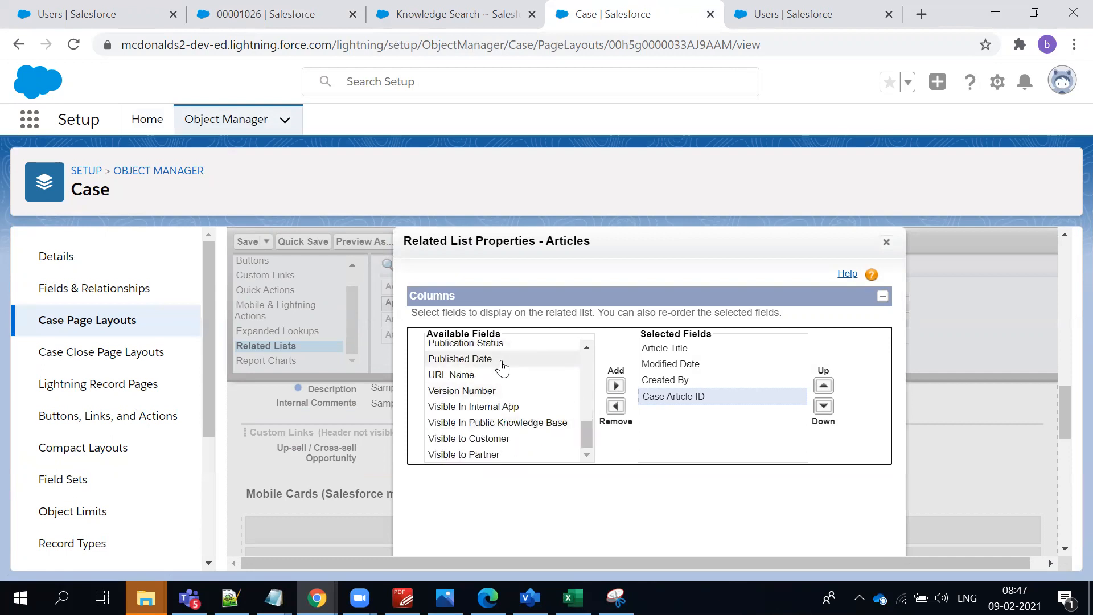
scroll(504, 438, down, 2)
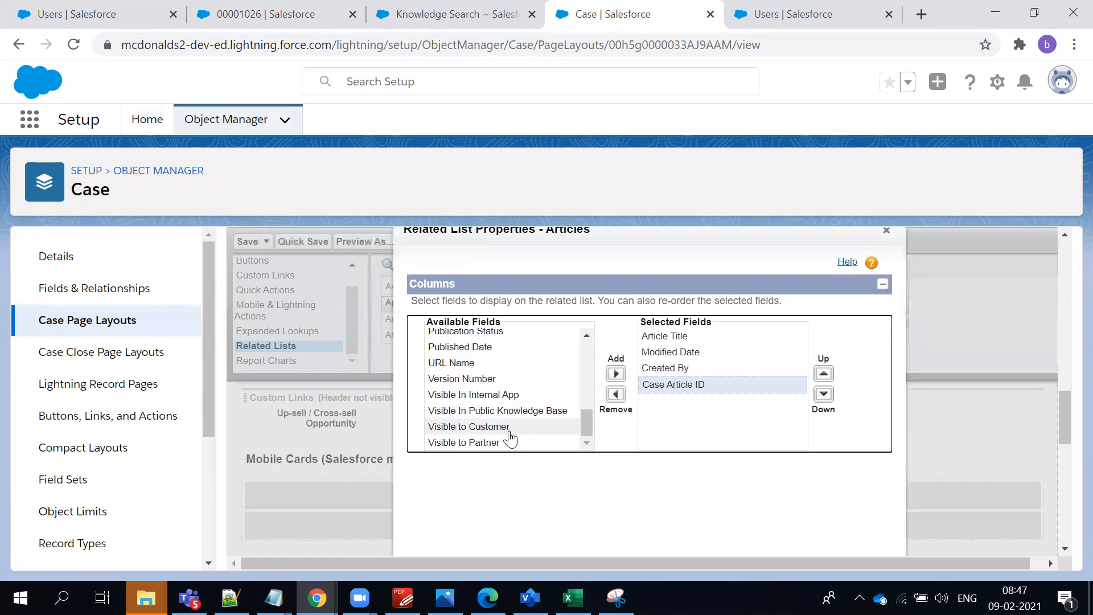
scroll(510, 438, up, 2)
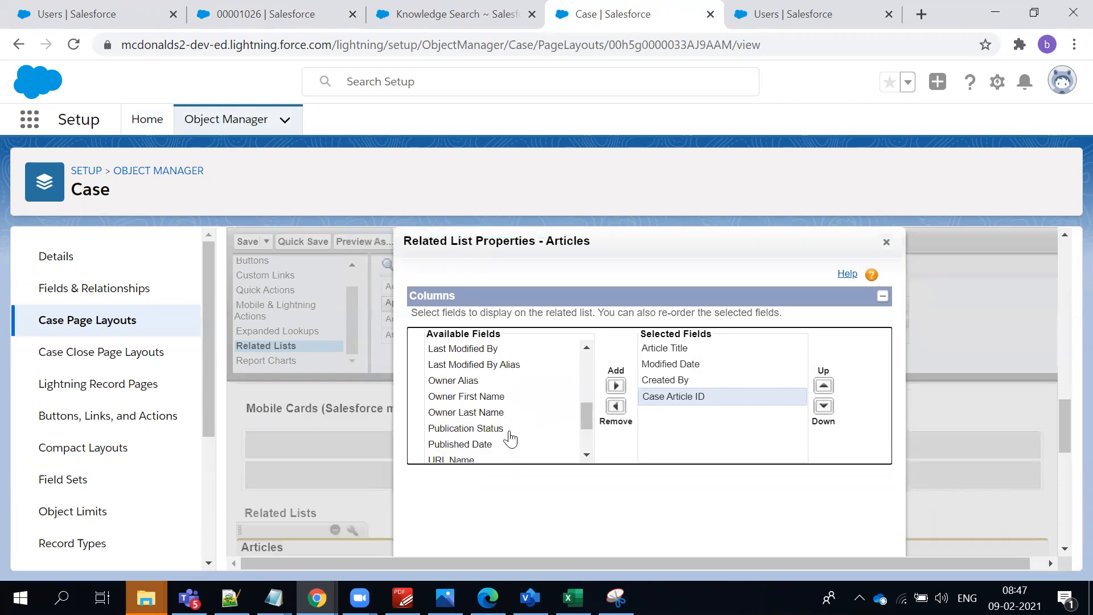
click(509, 431)
click(616, 386)
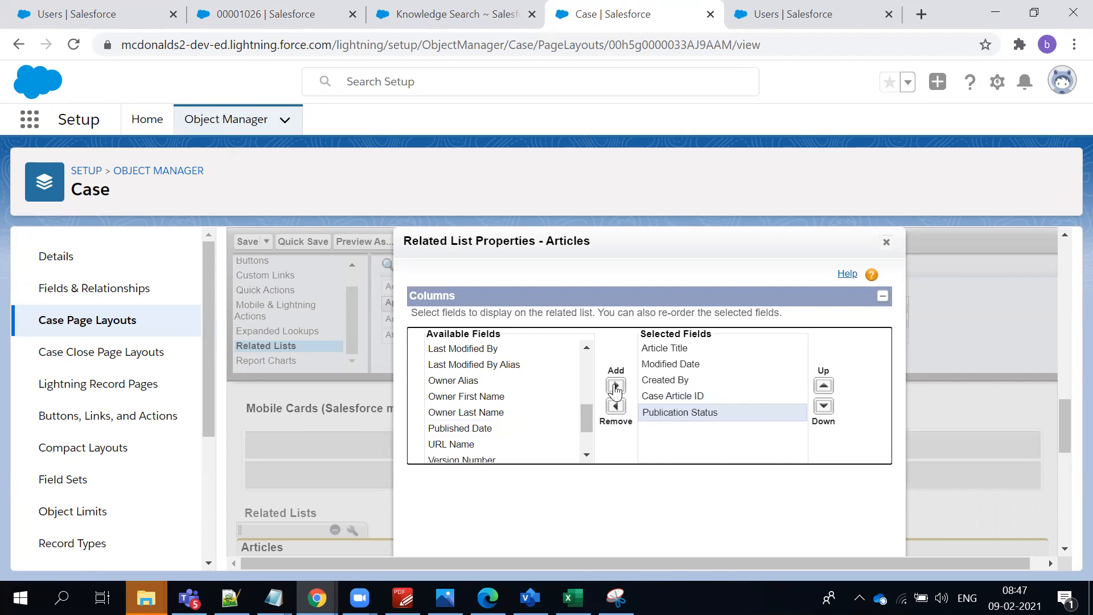
Remove the Modified Date column from the Articles related list and save the Case Layout, overwriting users' related list customizations.
click(706, 369)
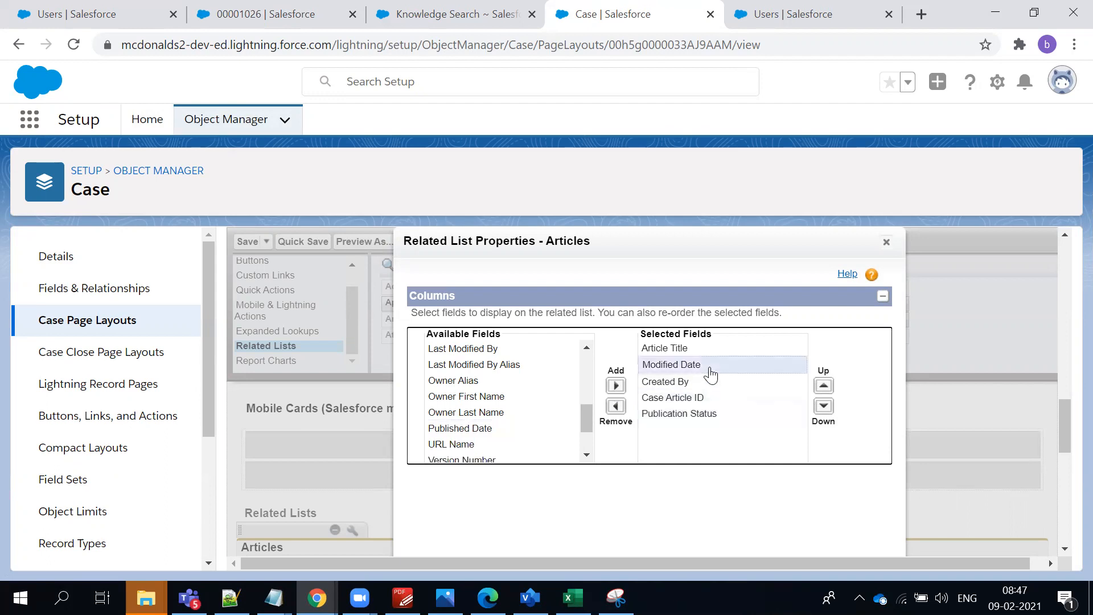
click(624, 402)
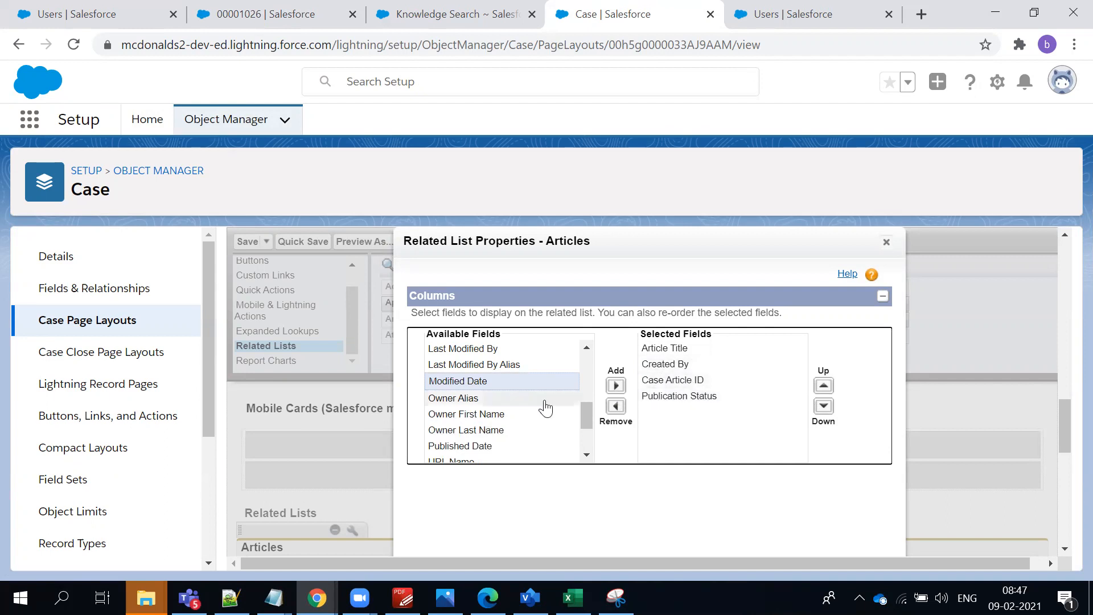
scroll(547, 405, down, 1)
scroll(535, 403, up, 2)
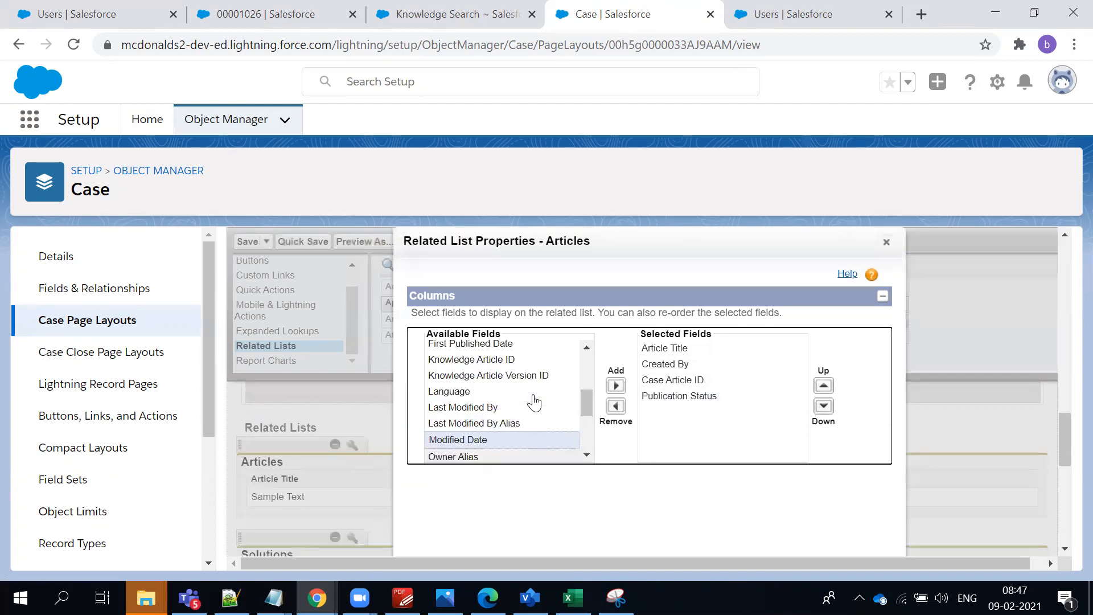
scroll(533, 402, up, 2)
scroll(534, 398, up, 4)
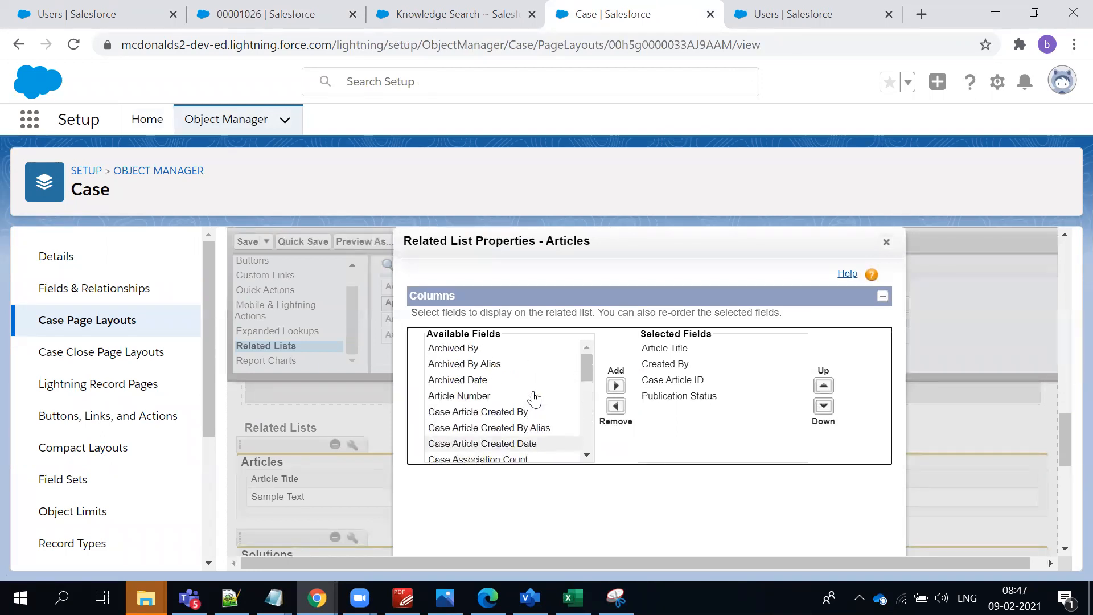
scroll(875, 395, down, 1)
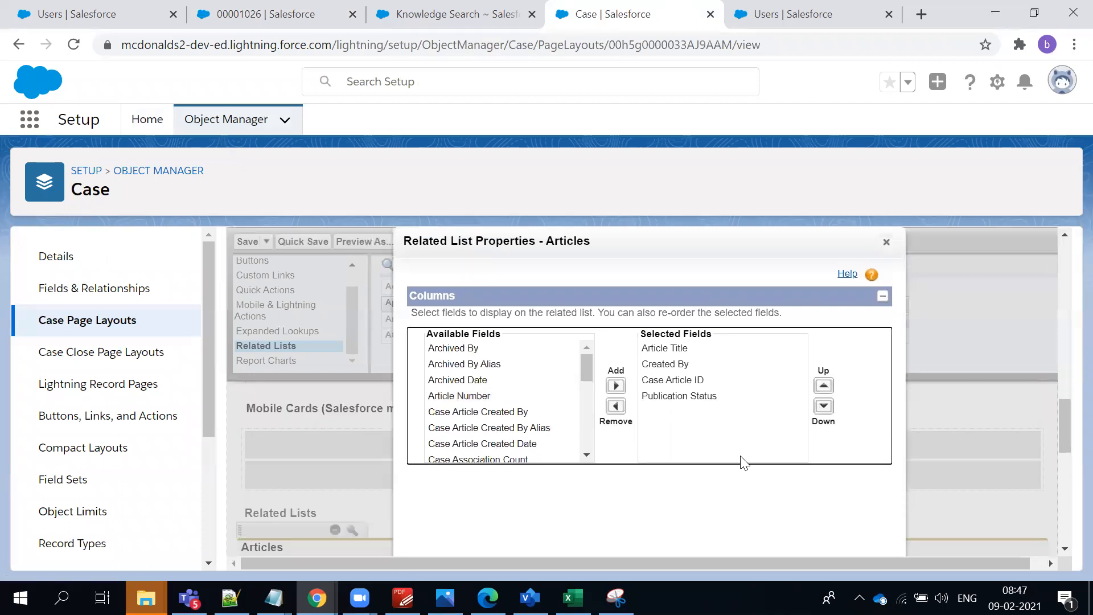
key(ctrl+minus)
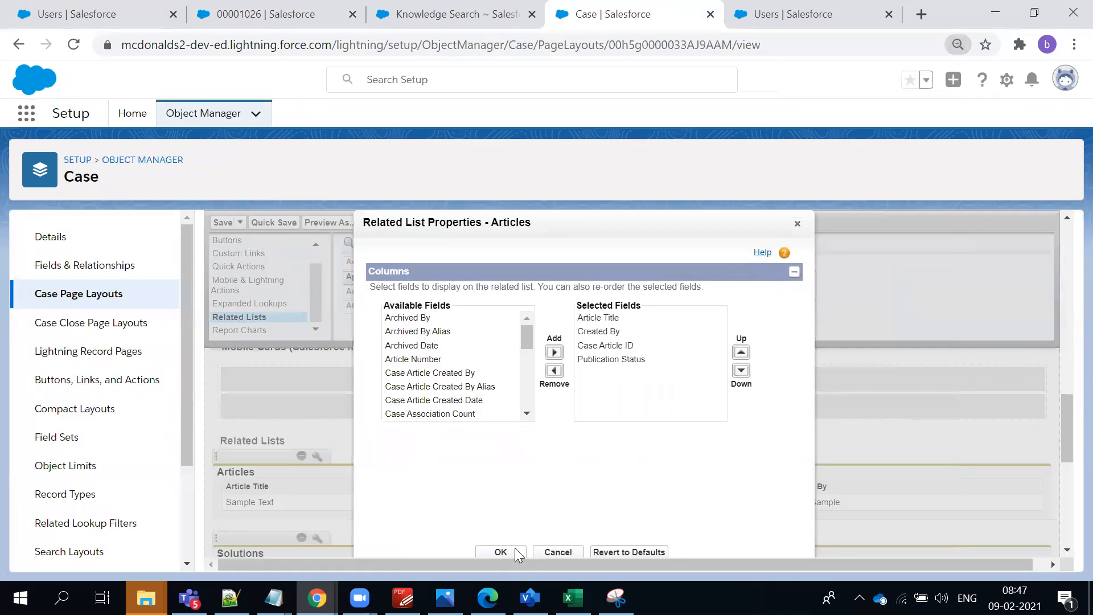
click(517, 552)
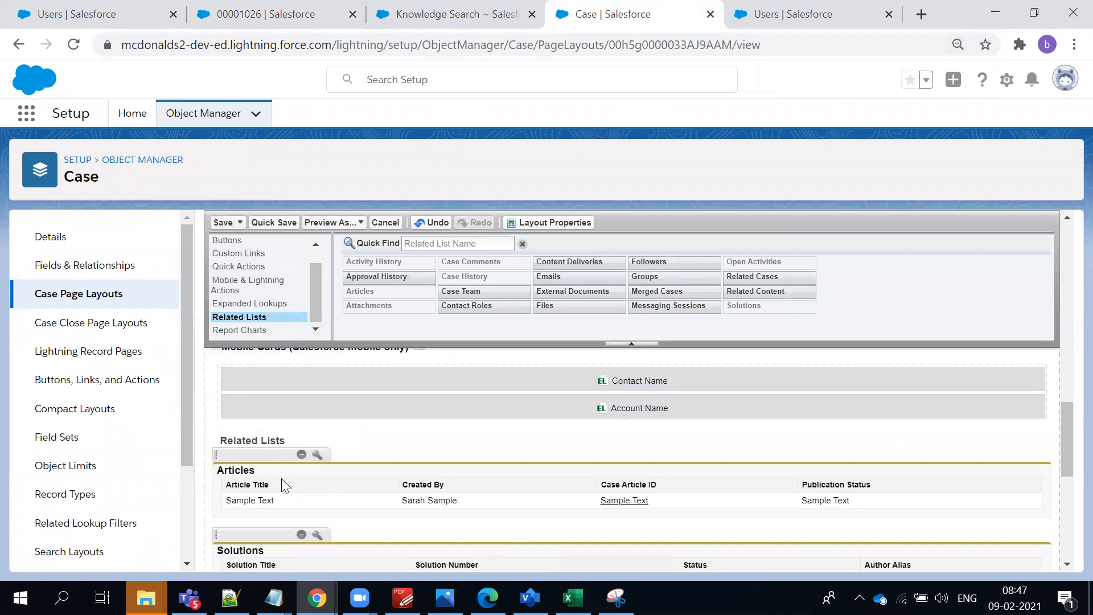
click(223, 223)
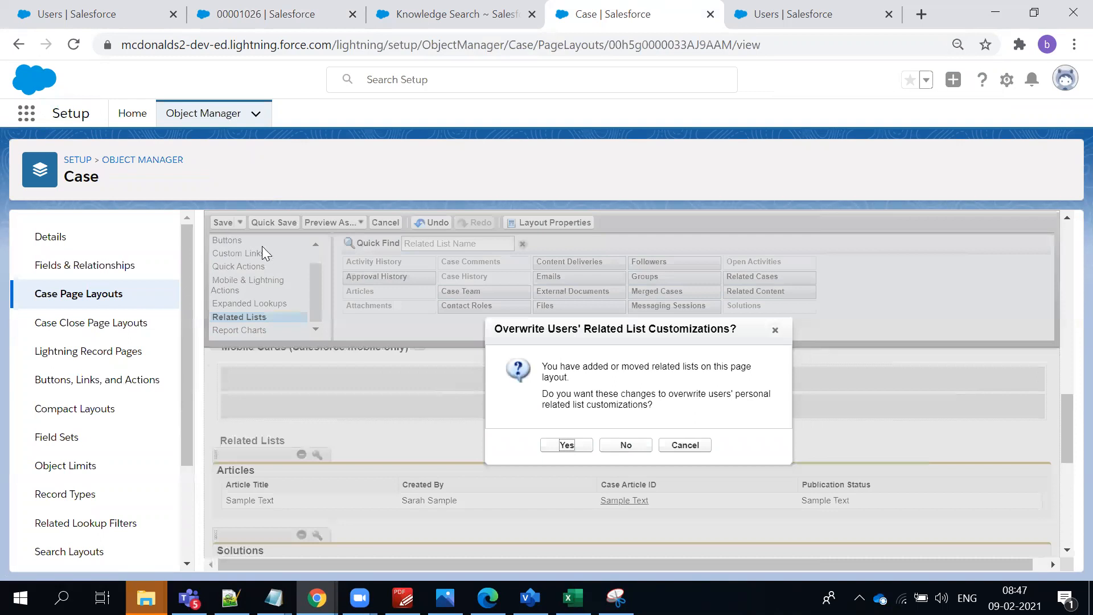
click(581, 450)
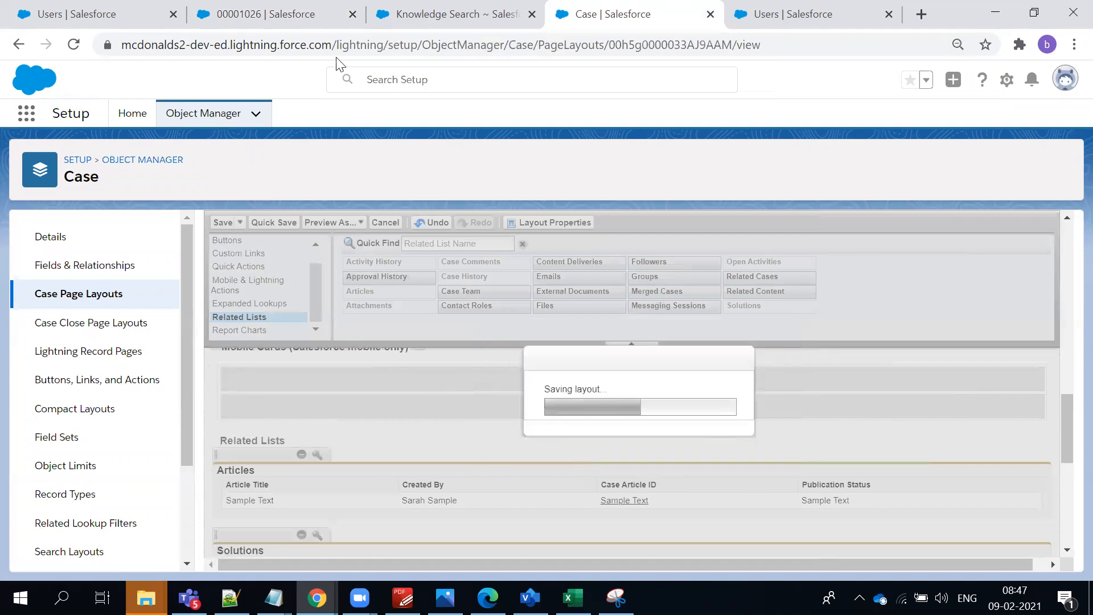
Return to the Service delivery Issue at Kukatpally case, reload it, and check the article list under Articles Attached.
click(283, 23)
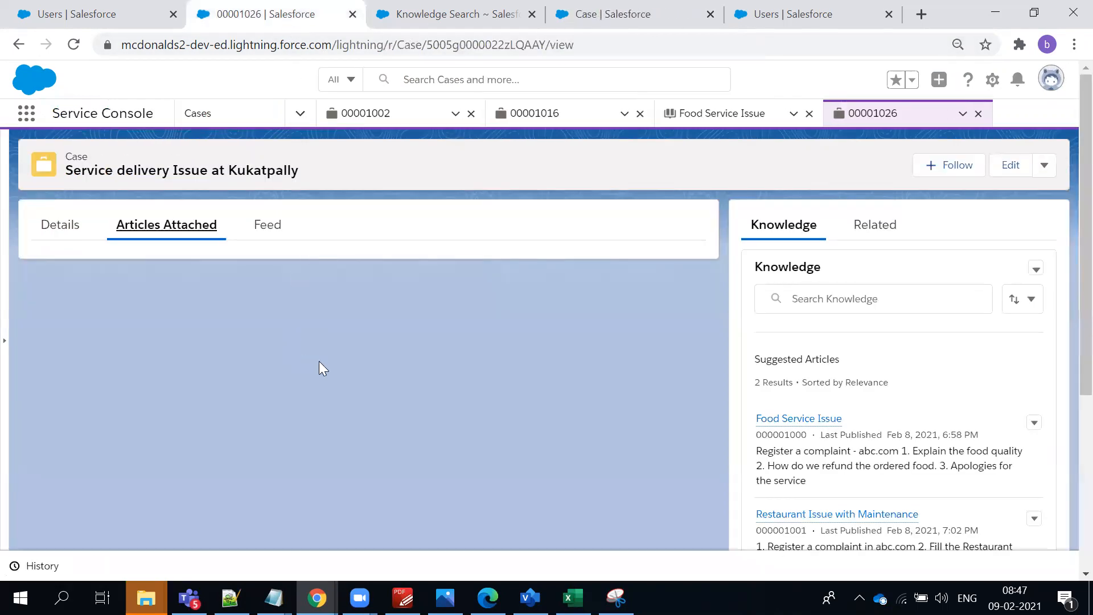
key(F5)
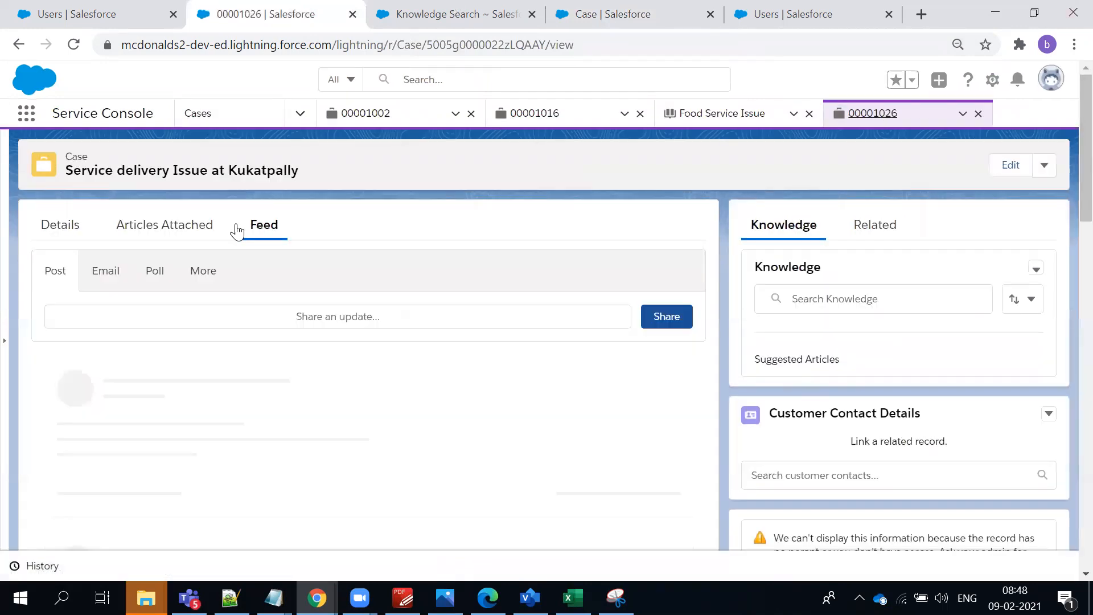
click(168, 231)
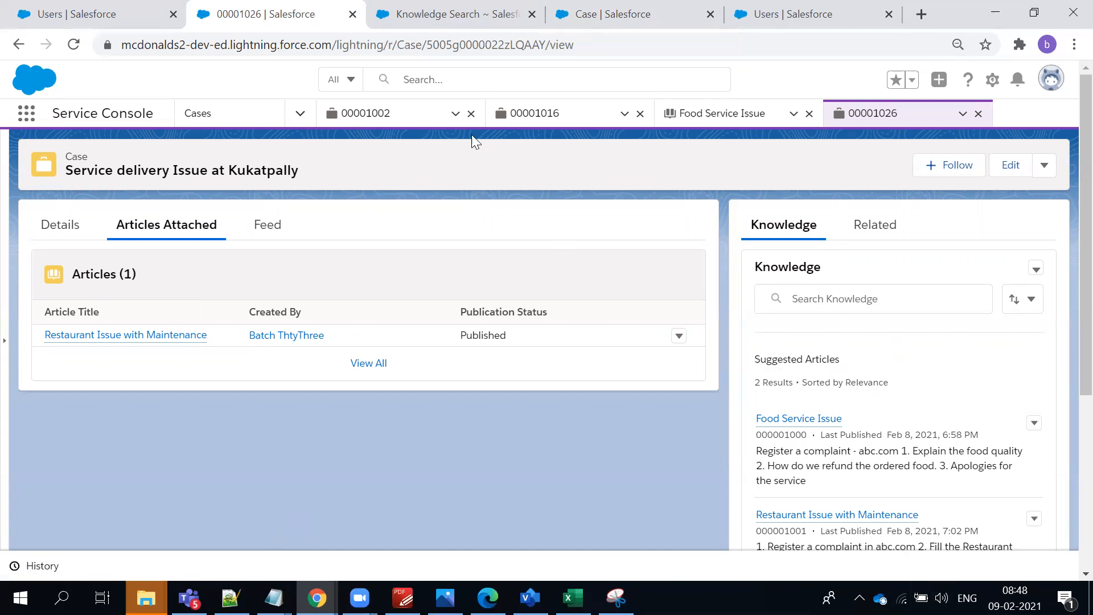
click(299, 113)
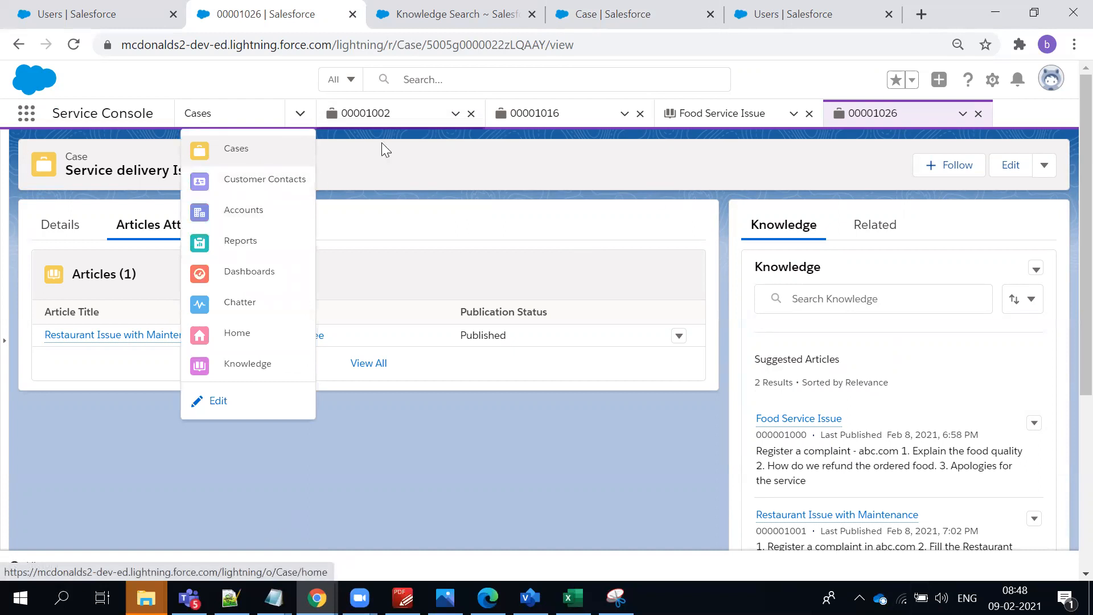
click(382, 162)
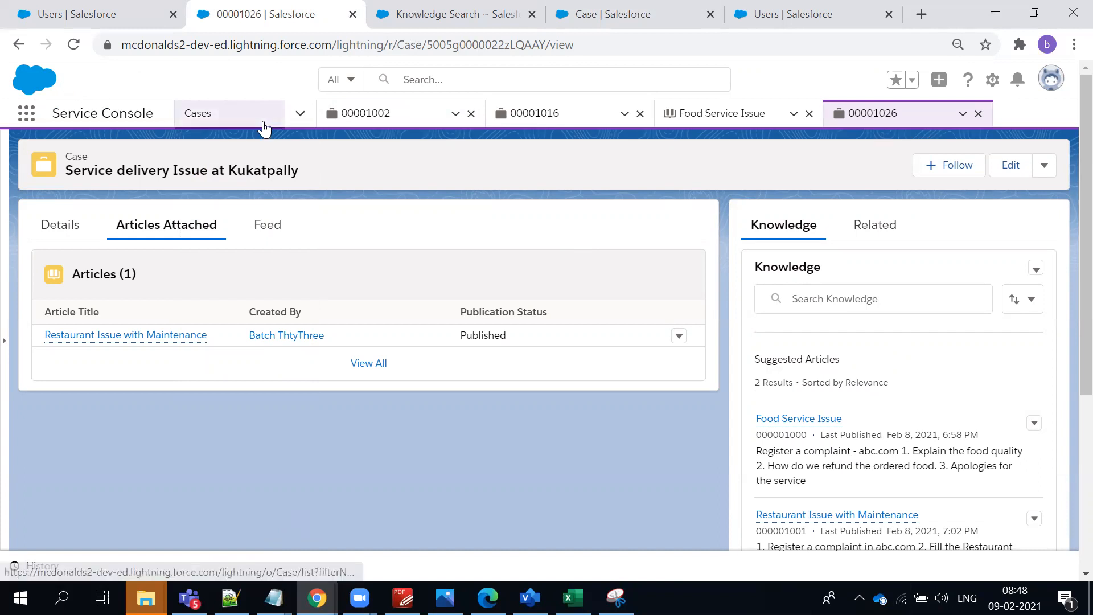
Close all open case and article workspace tabs in the Service Console, leaving only the Cases list.
click(472, 114)
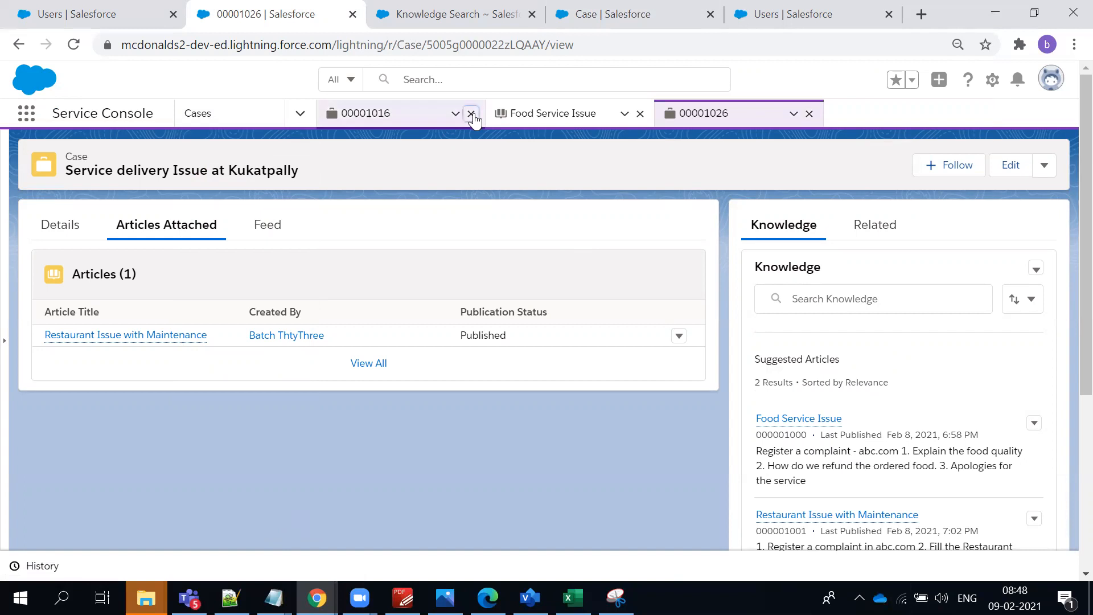
click(472, 113)
click(472, 114)
click(472, 114)
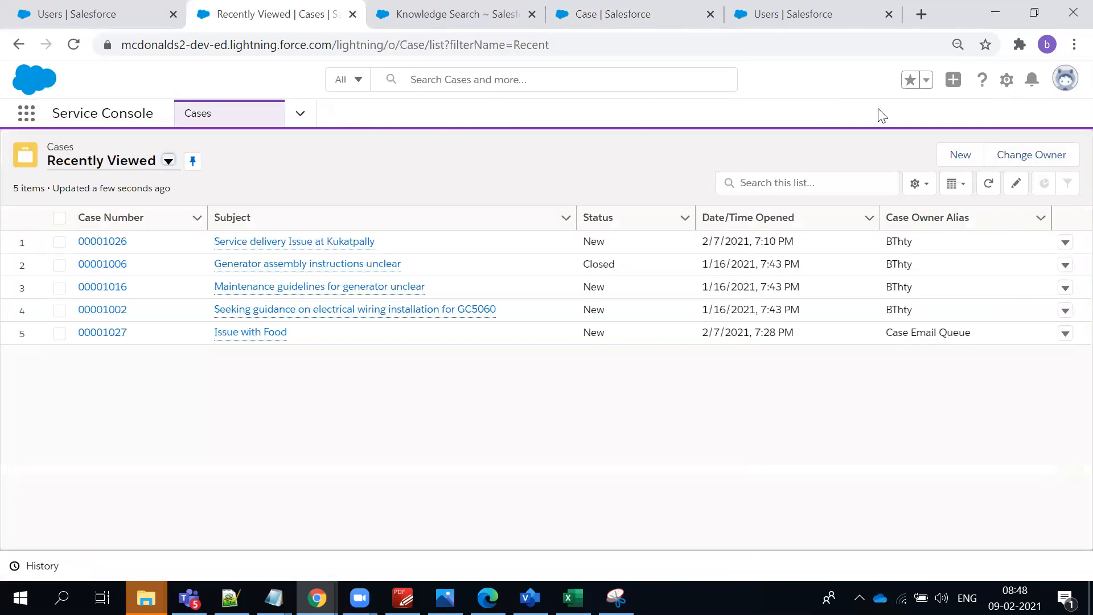
click(301, 114)
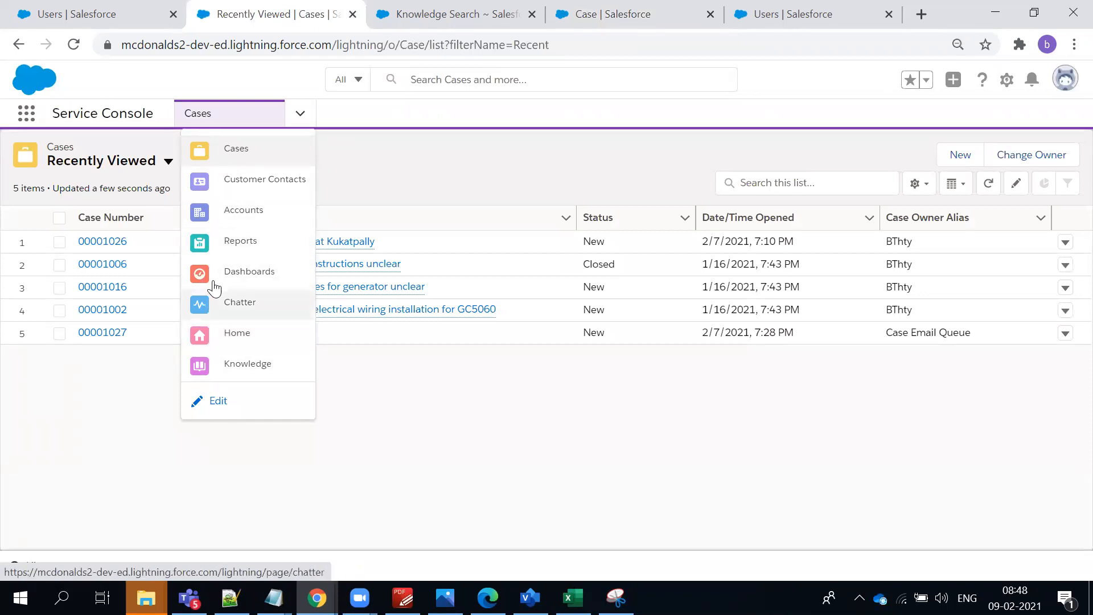
click(391, 159)
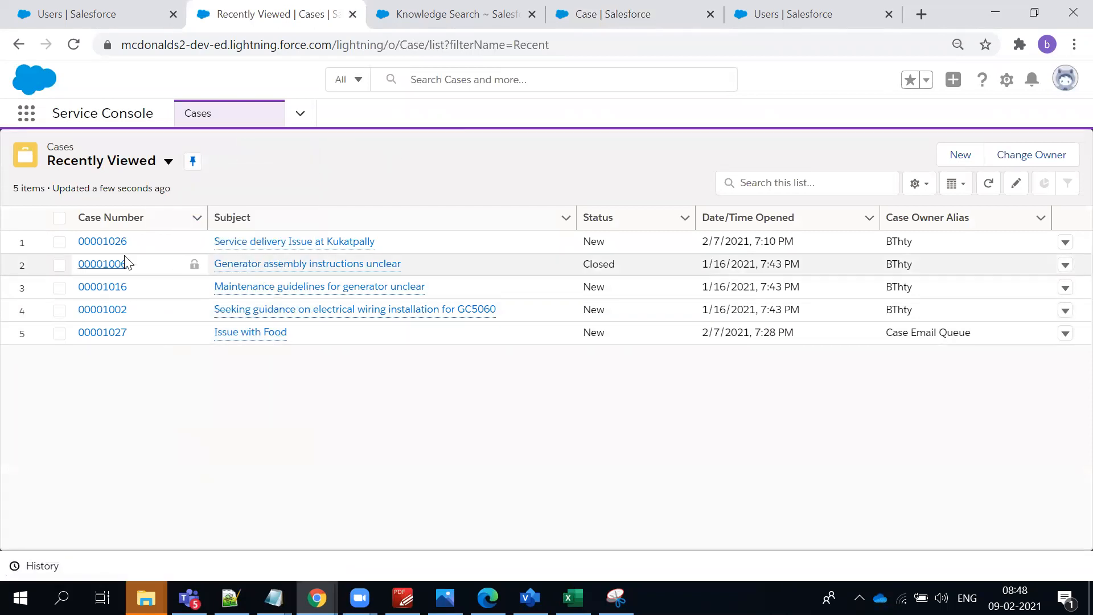
Open the Service delivery Issue at Kukatpally case and its suggested Food Service Issue article, and switch between their subtabs.
click(108, 244)
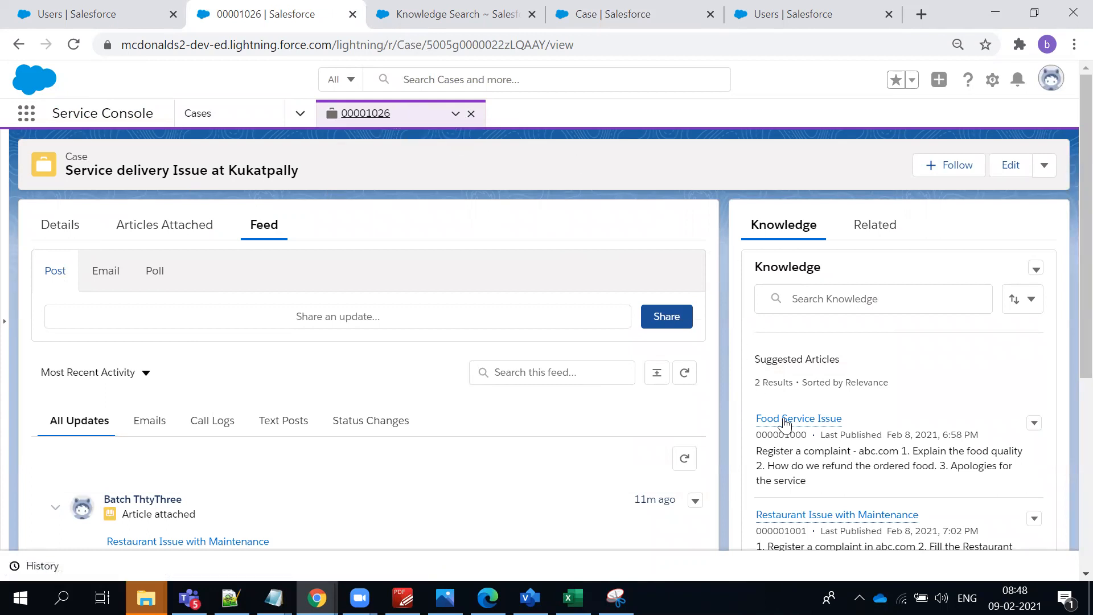
mouse_move(791, 426)
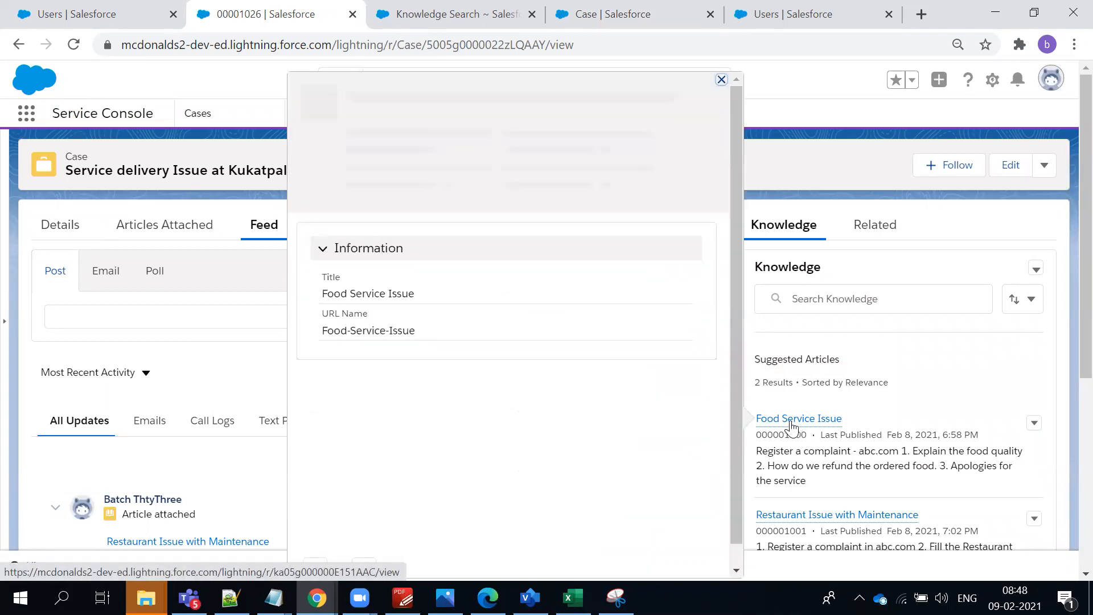
click(791, 420)
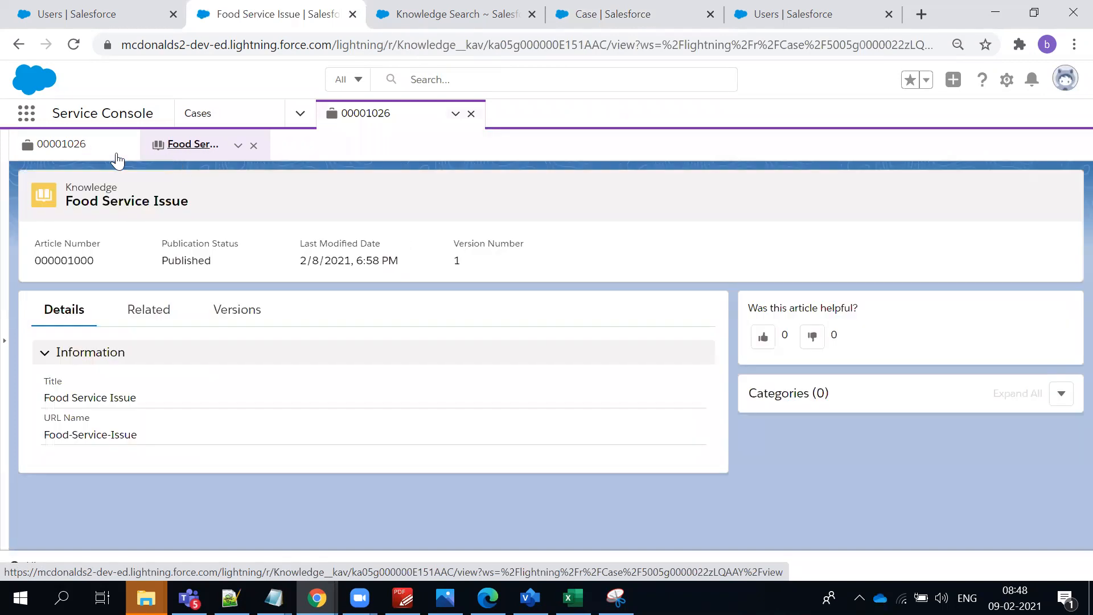
click(88, 153)
click(164, 149)
click(57, 143)
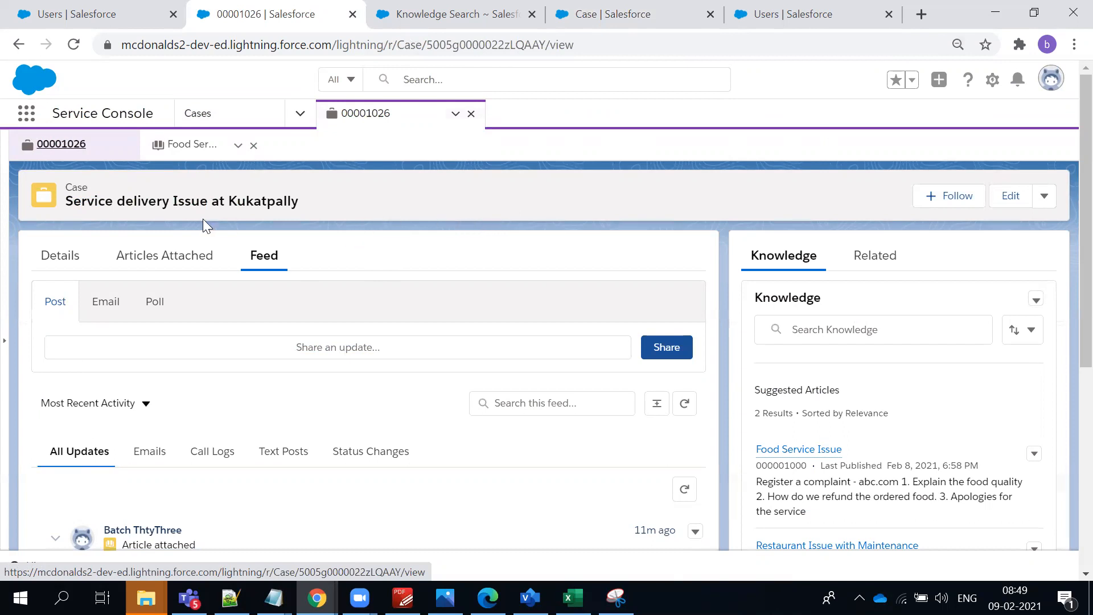
drag(46, 193, 274, 203)
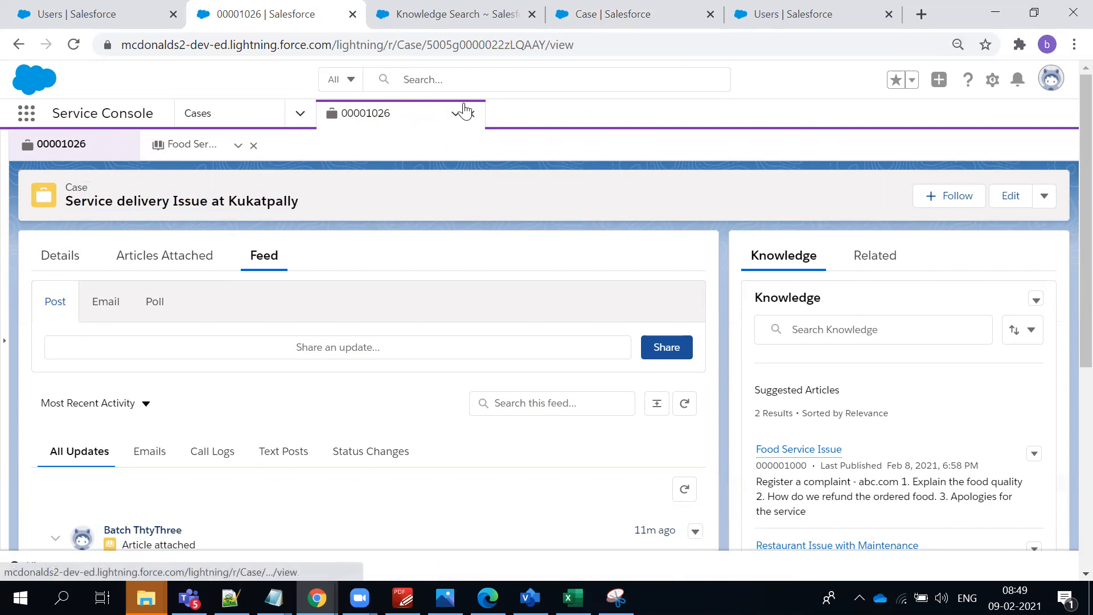
Open the Seeking guidance on electrical wiring installation for GC5060 and Issue with Food cases from the Cases list.
click(256, 126)
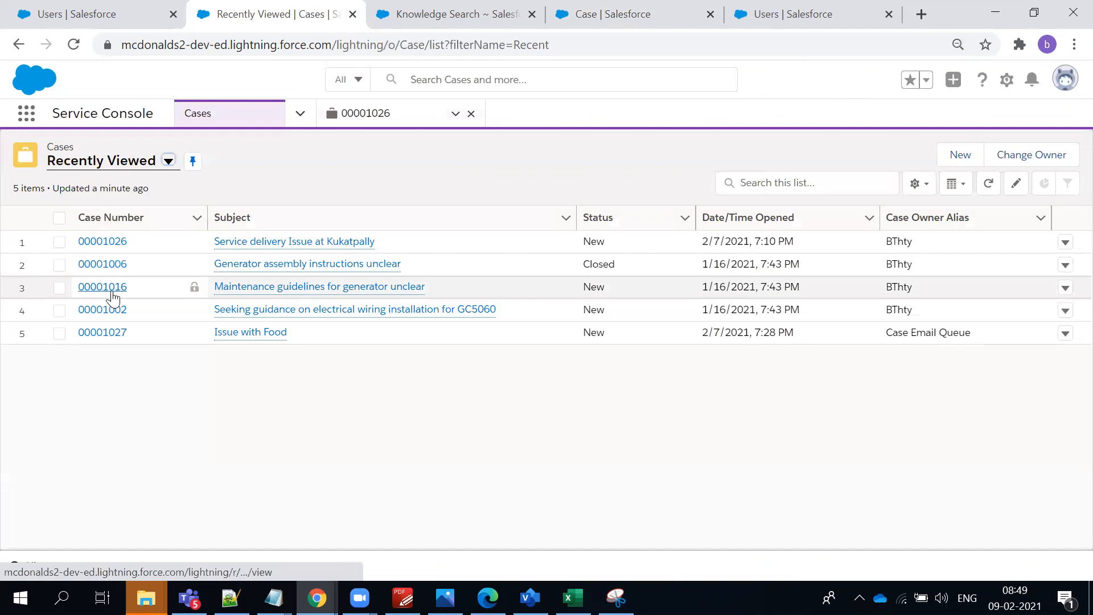
click(114, 309)
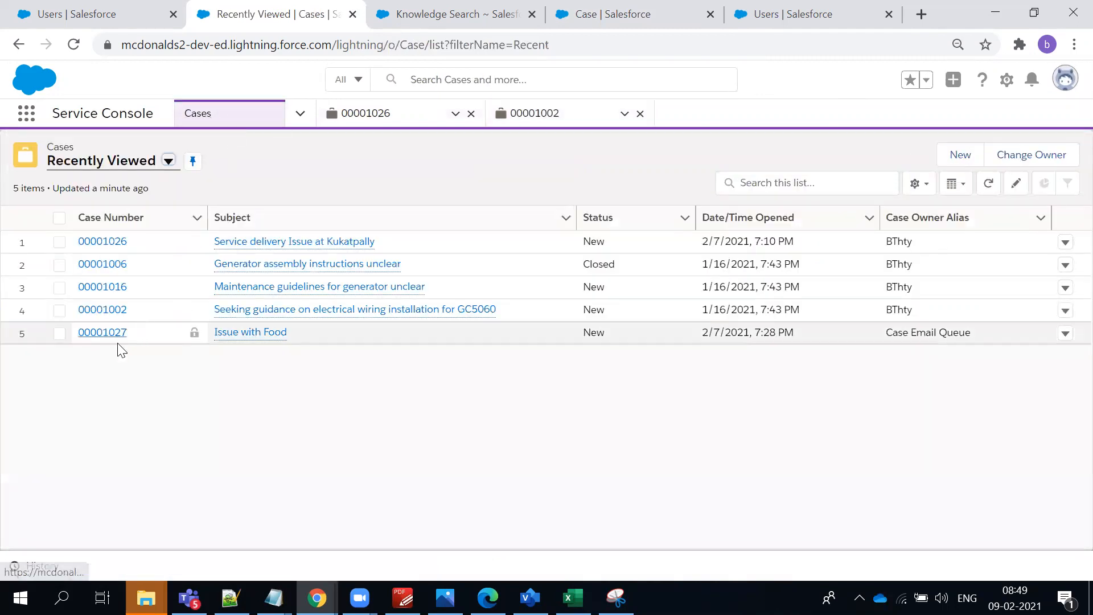
click(106, 334)
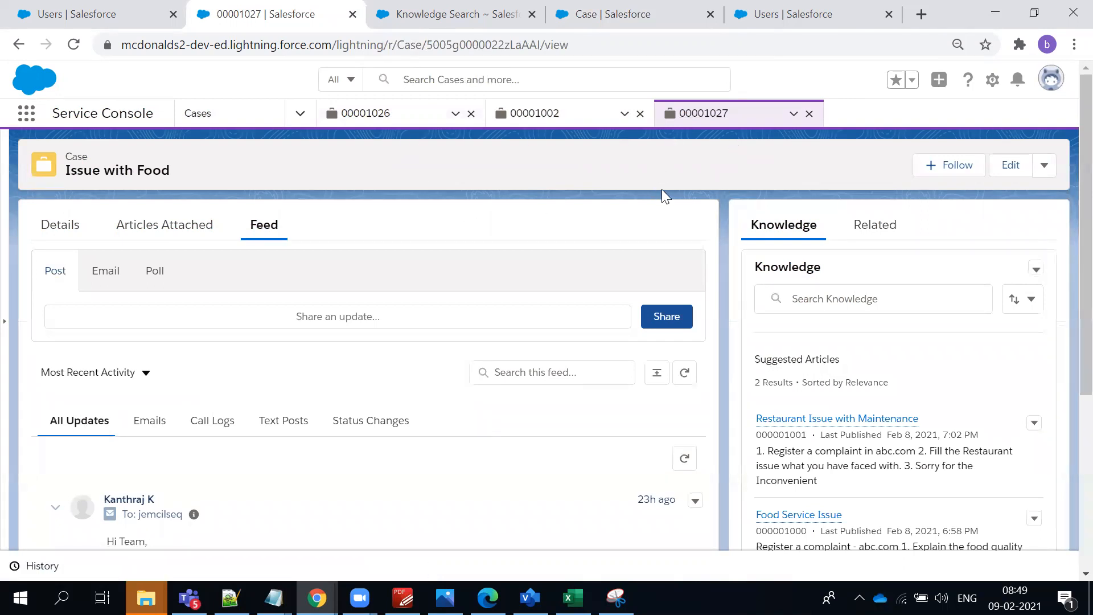
Review the Service delivery Issue at Kukatpally case's feed and the attached articles of the Seeking guidance on electrical wiring installation for GC5060 case.
click(365, 113)
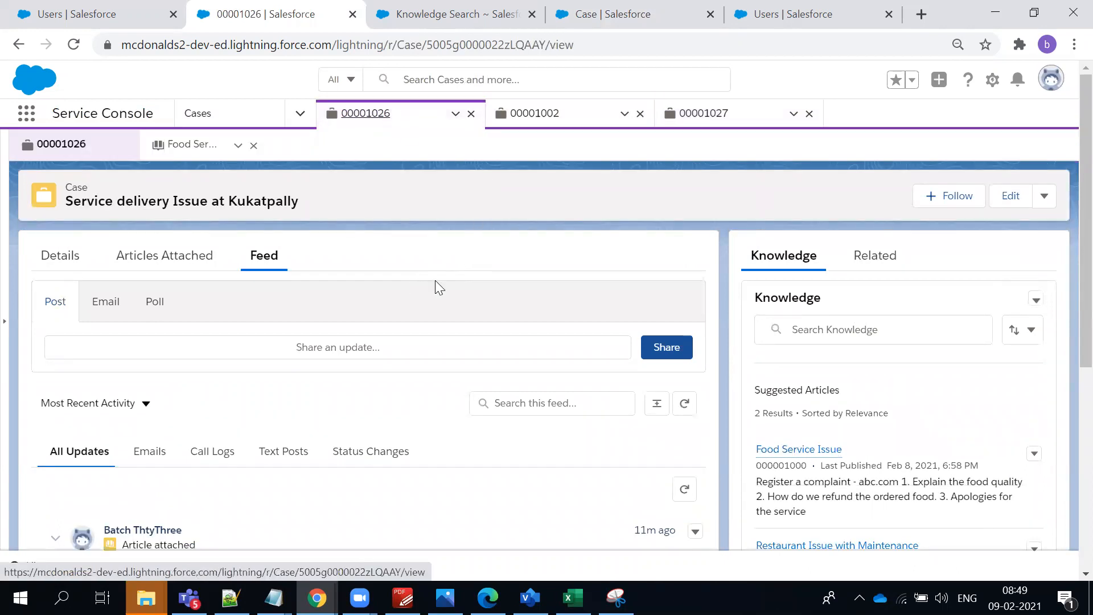
scroll(440, 288, down, 5)
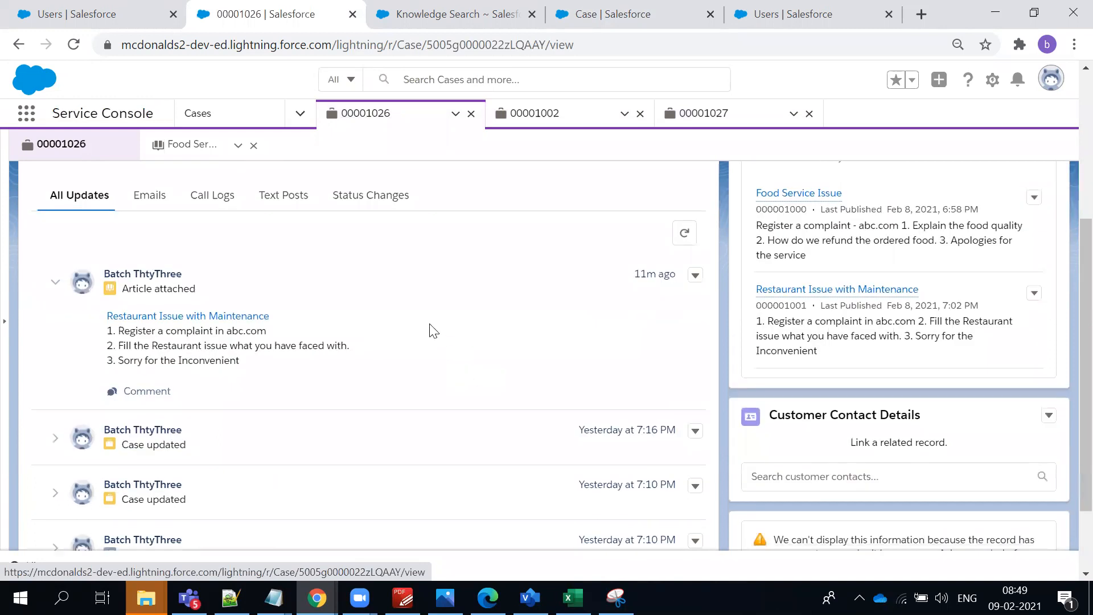
click(542, 130)
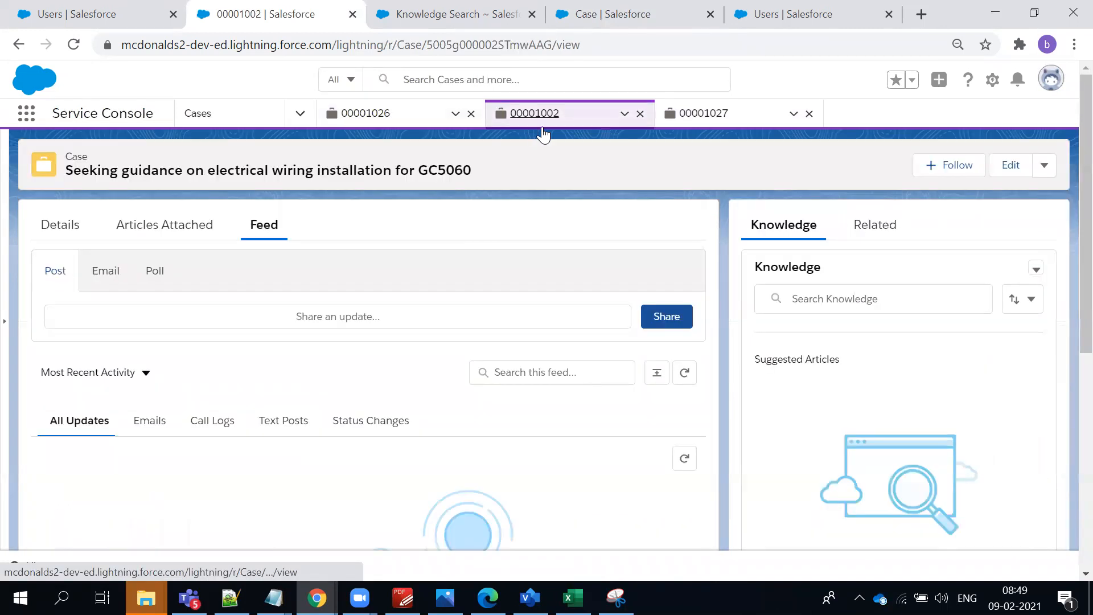
click(165, 229)
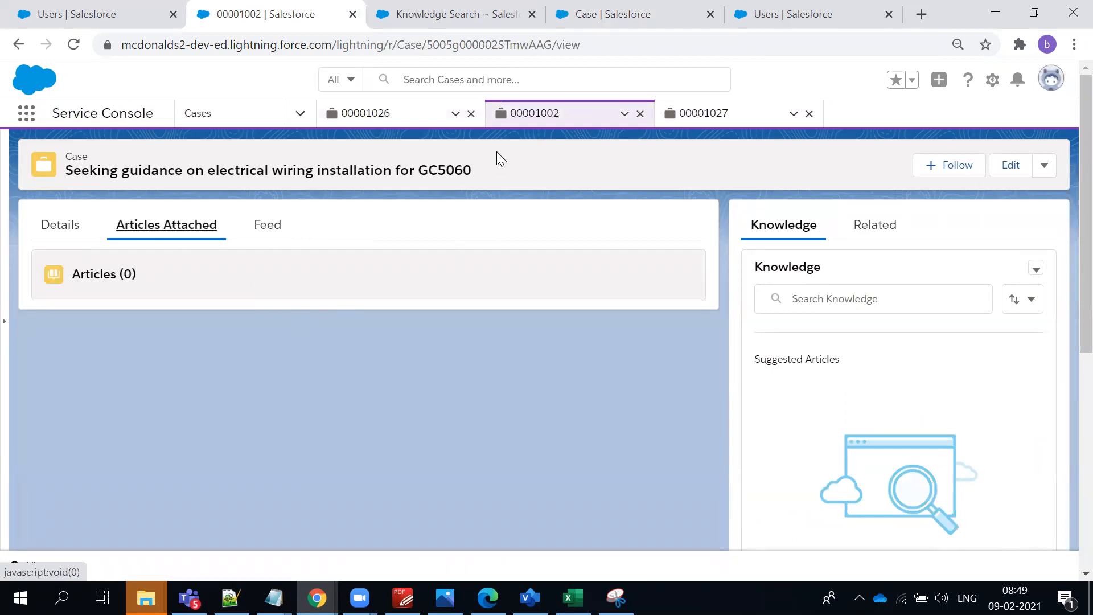
Switch between the Kukatpally case and its Food Service Issue article subtab, and return to the electrical wiring case to show its details.
click(370, 125)
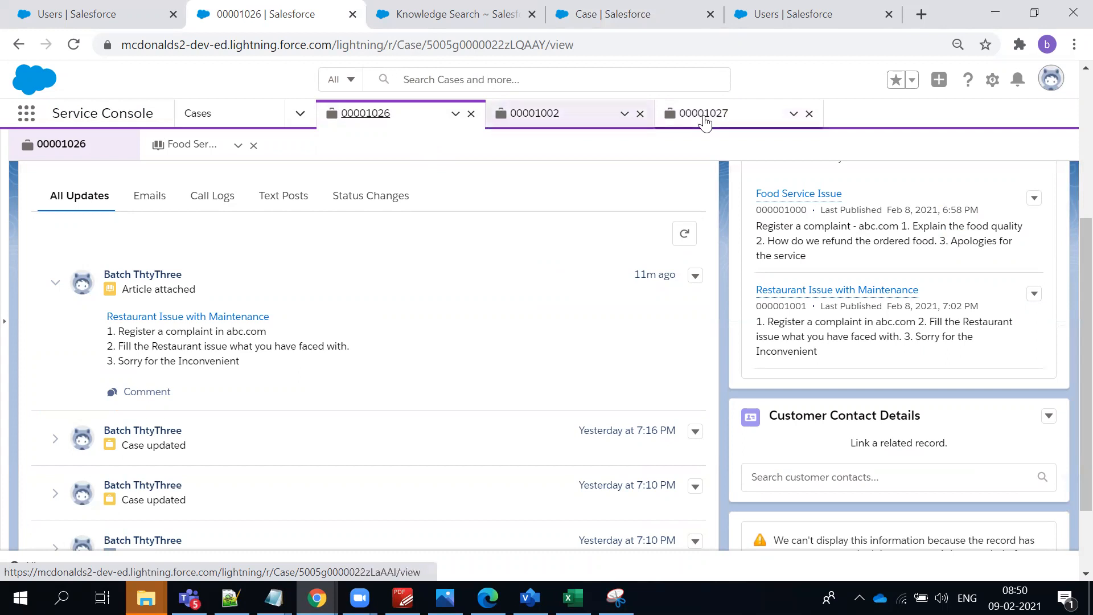
scroll(276, 190, up, 5)
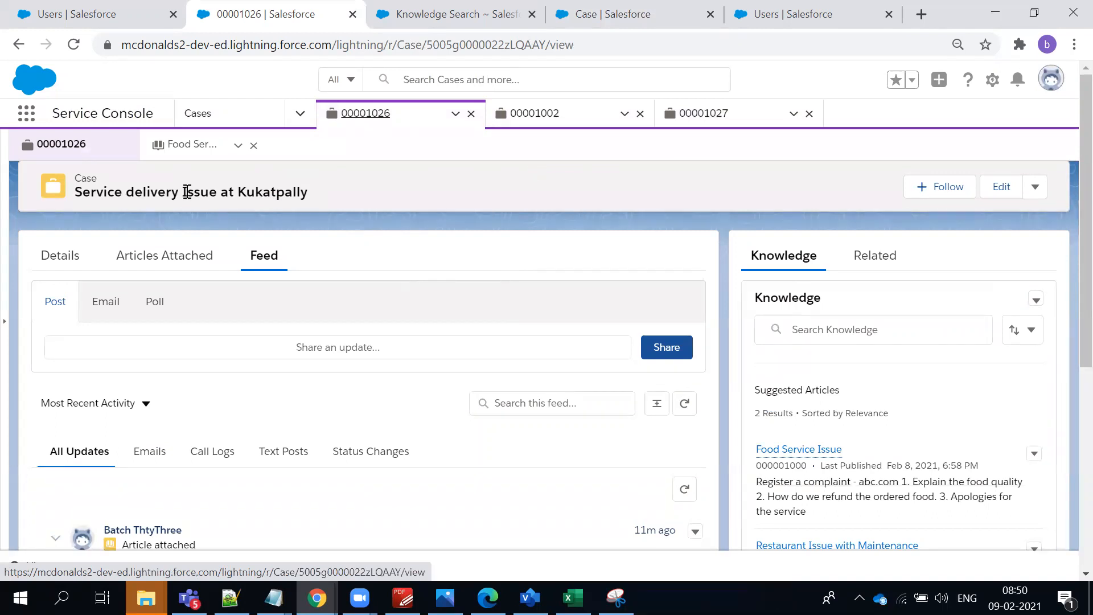
click(188, 144)
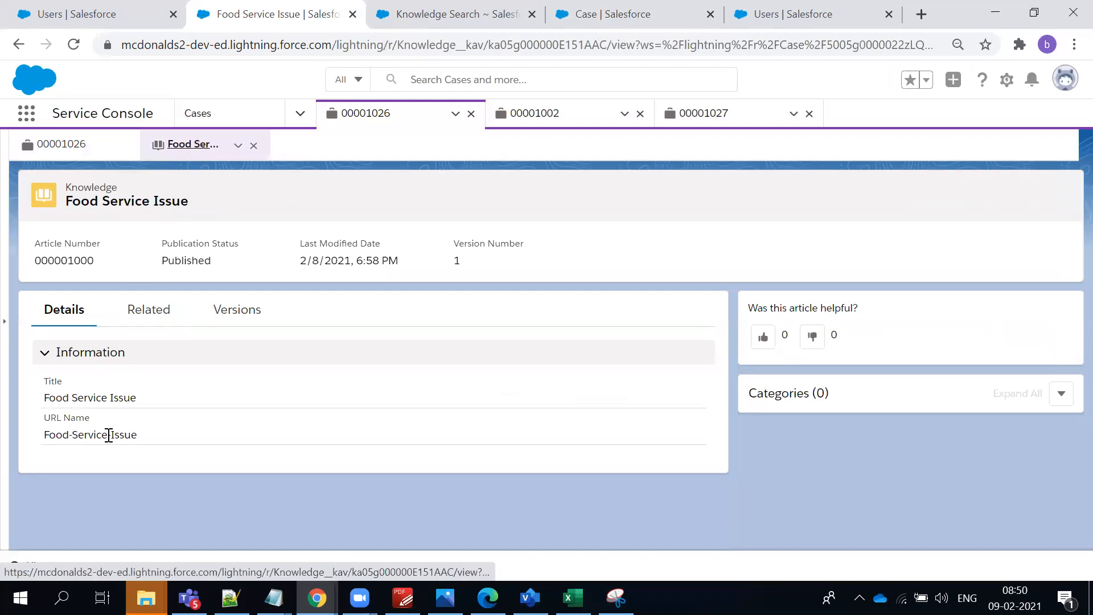
click(67, 145)
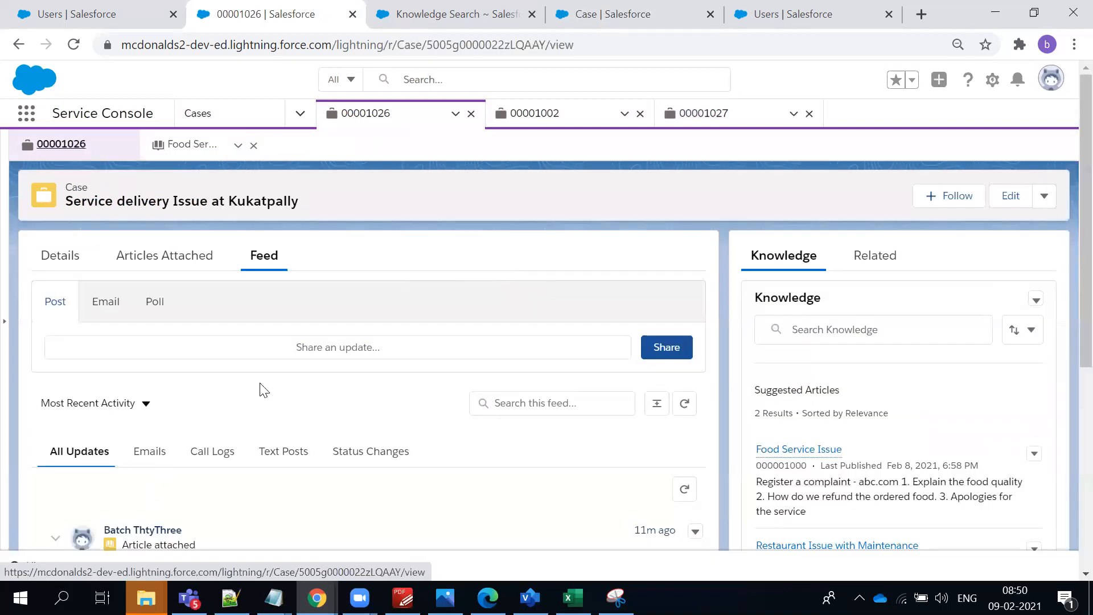
click(544, 116)
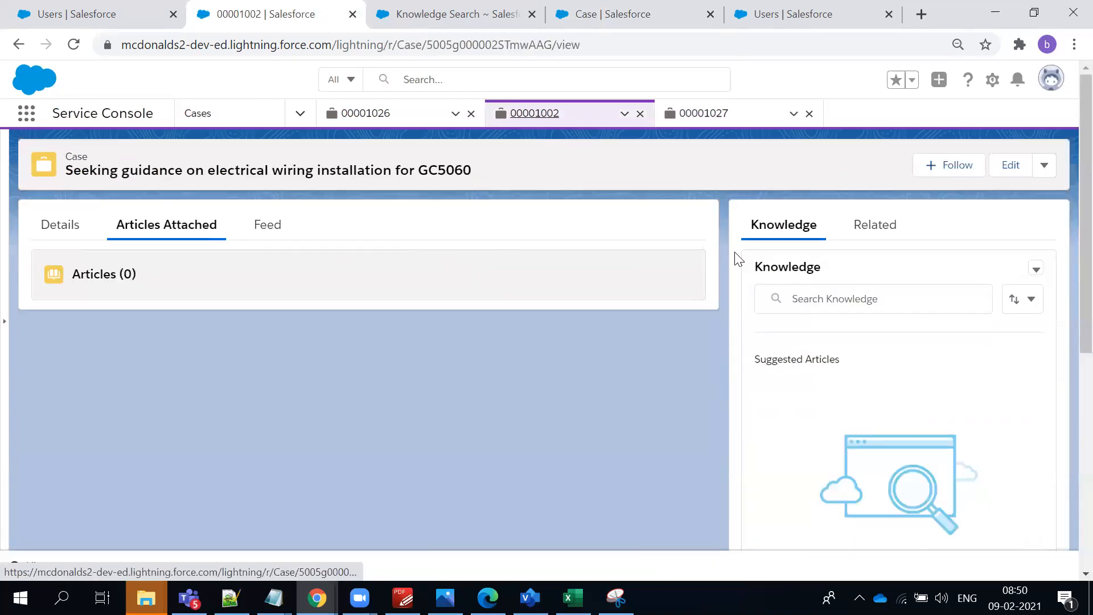
click(67, 232)
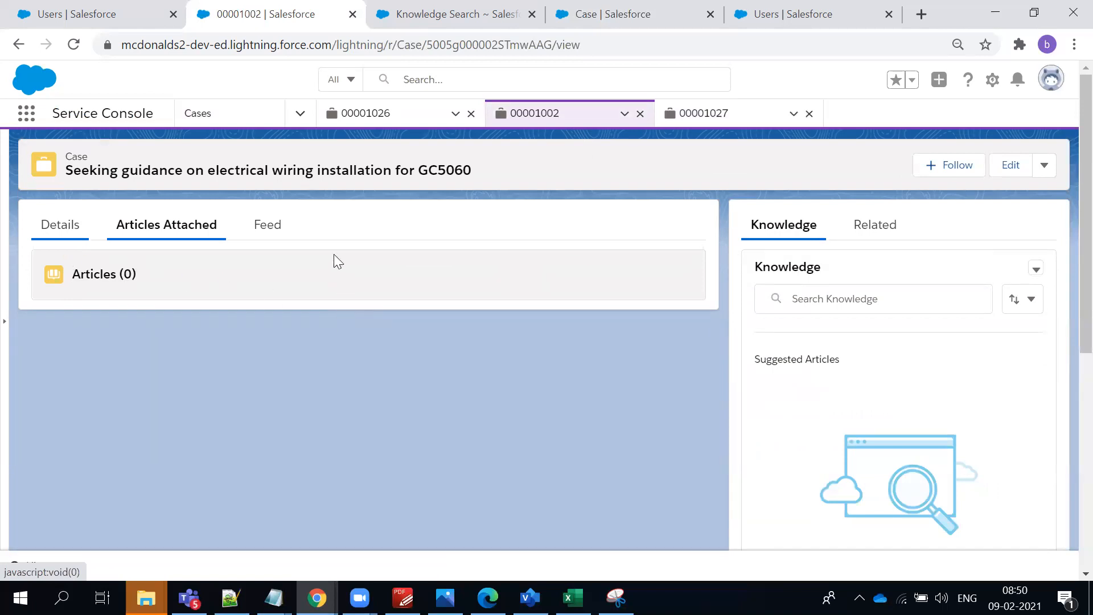
Review the Service delivery Issue at Kukatpally case's details, attached articles, related lists and suggested knowledge articles.
click(391, 112)
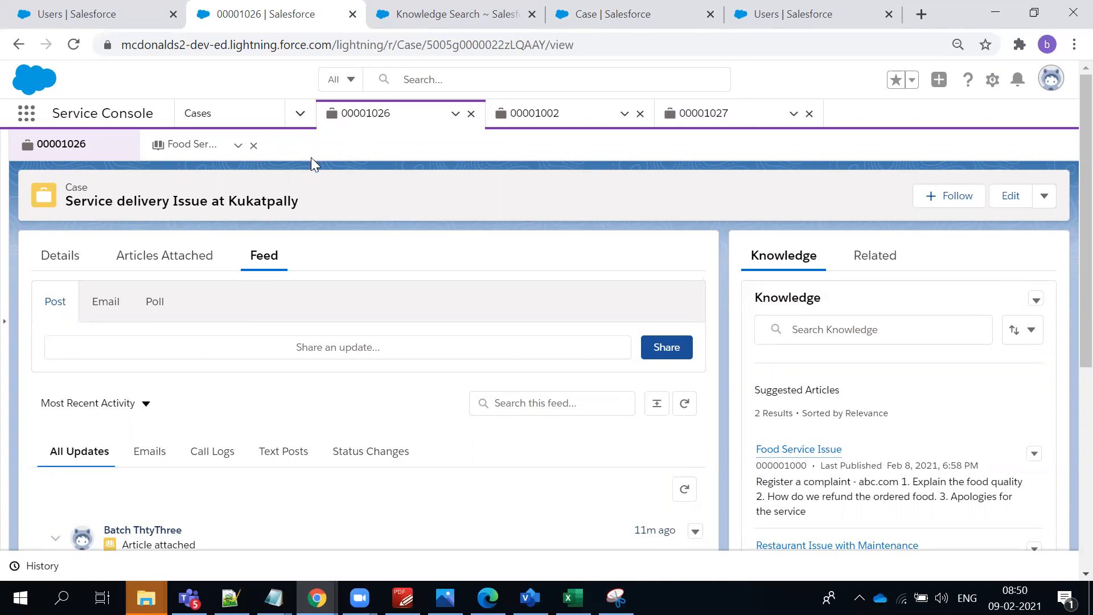
click(59, 259)
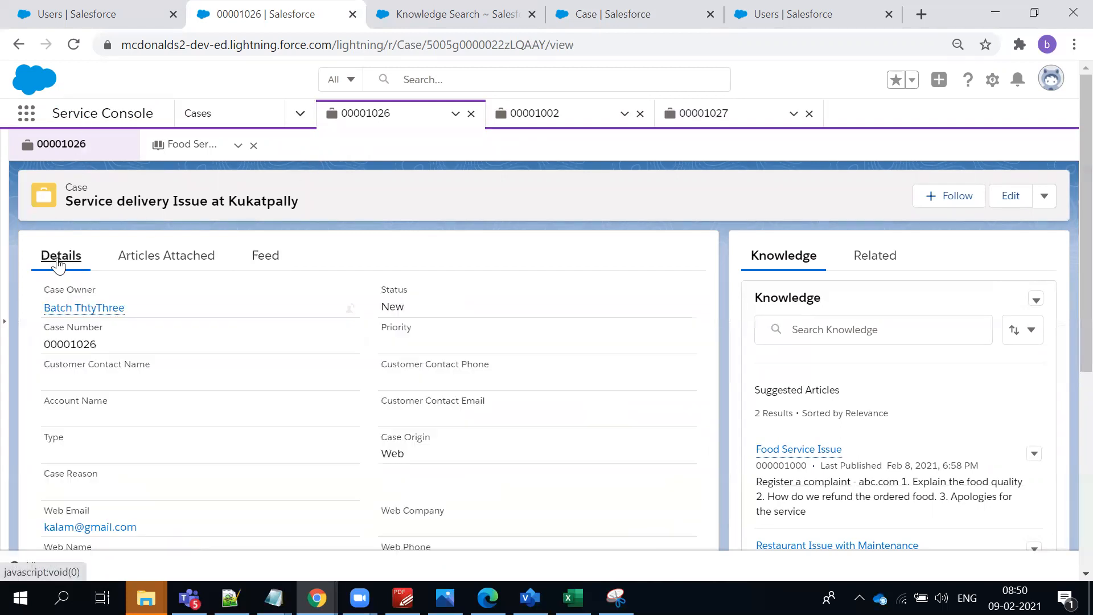
click(164, 274)
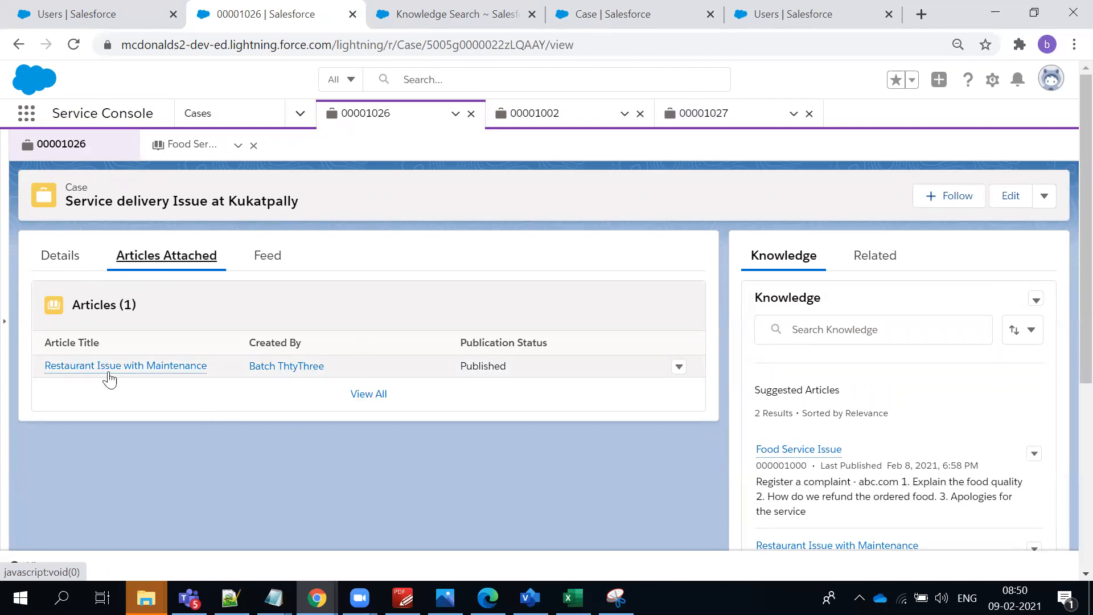
click(888, 263)
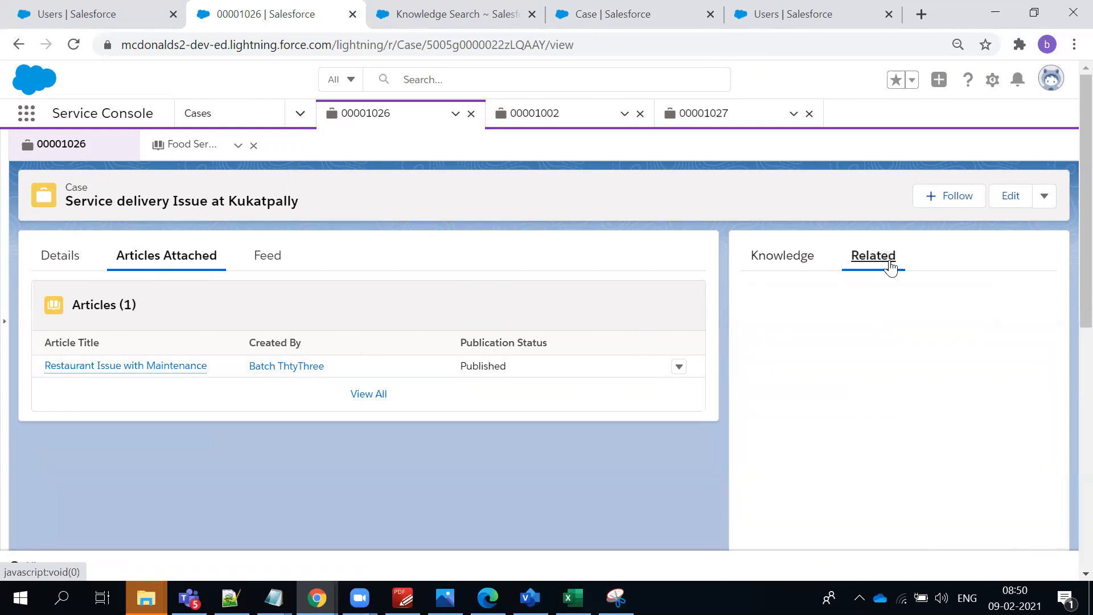
scroll(913, 330, down, 5)
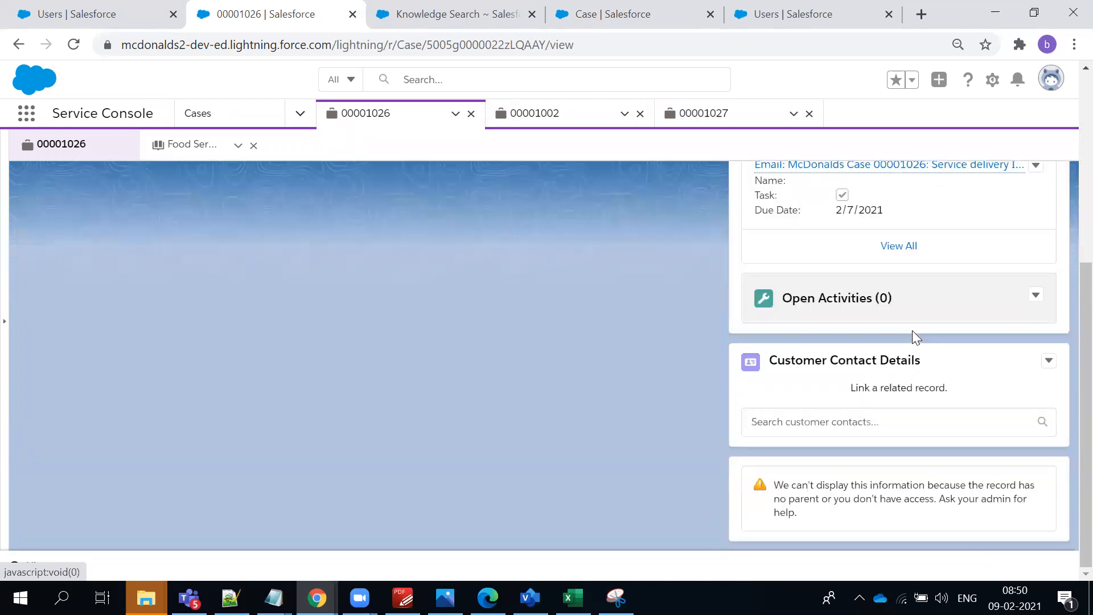
scroll(912, 330, up, 5)
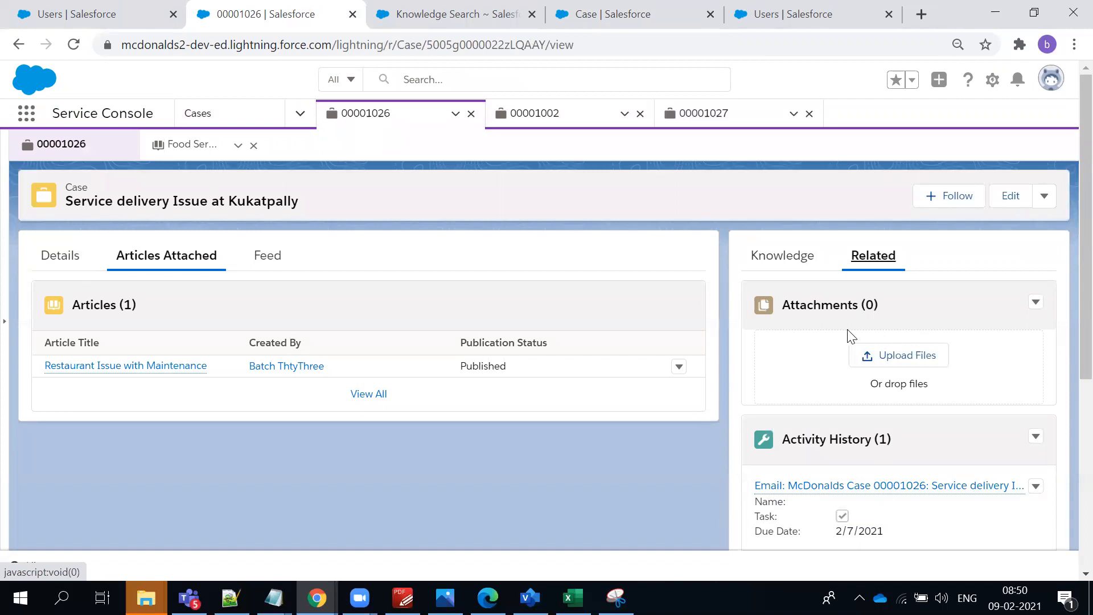
click(773, 265)
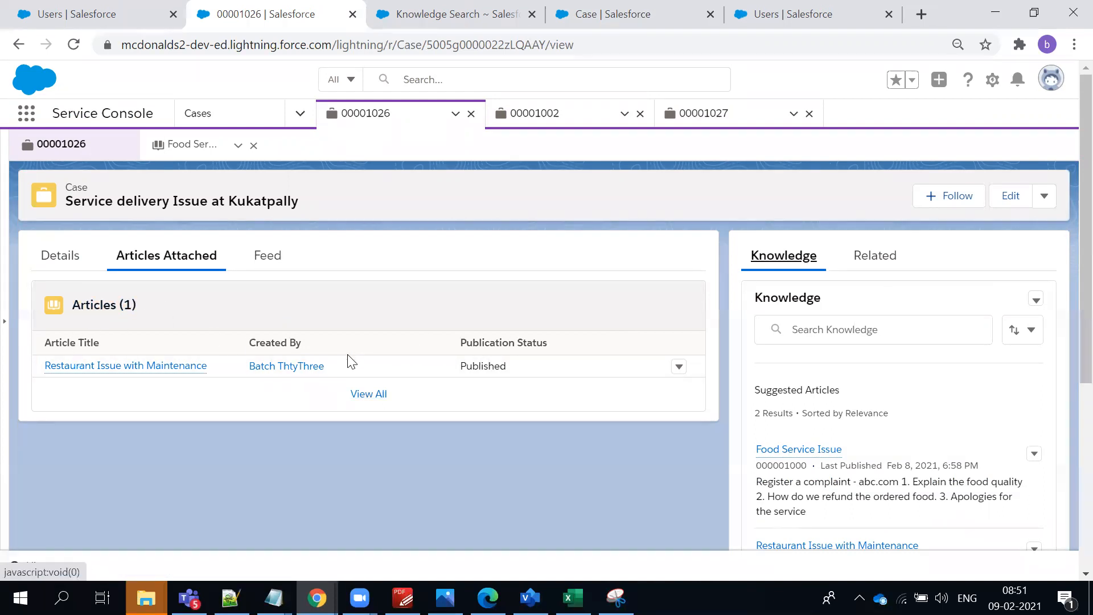
click(68, 258)
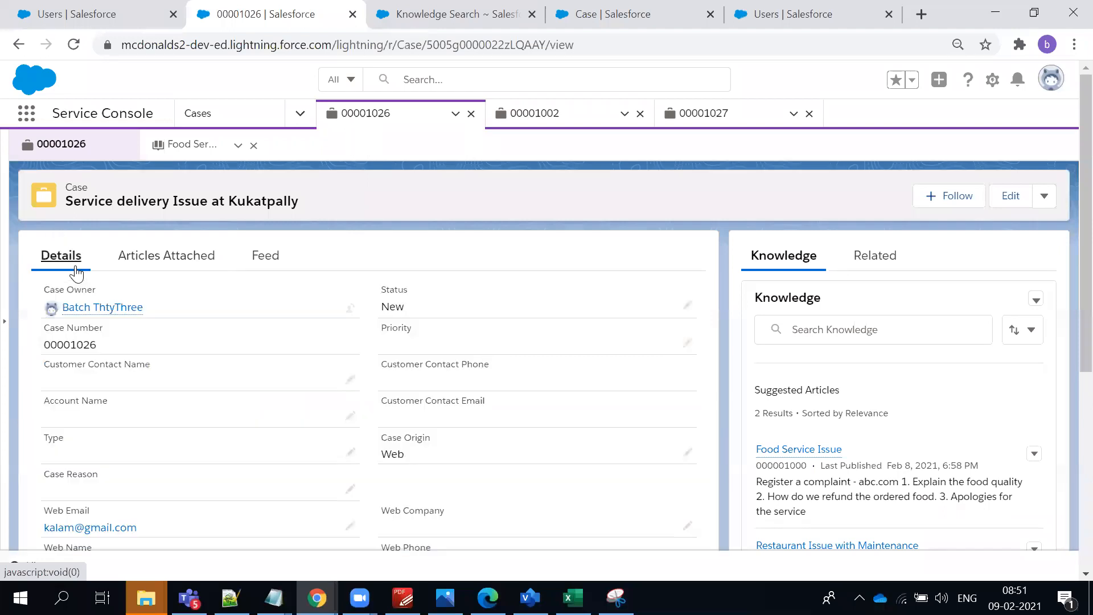
Attach the suggested Food Service Issue article to the Issue with Food case and preview it under Articles Attached.
click(550, 132)
click(701, 128)
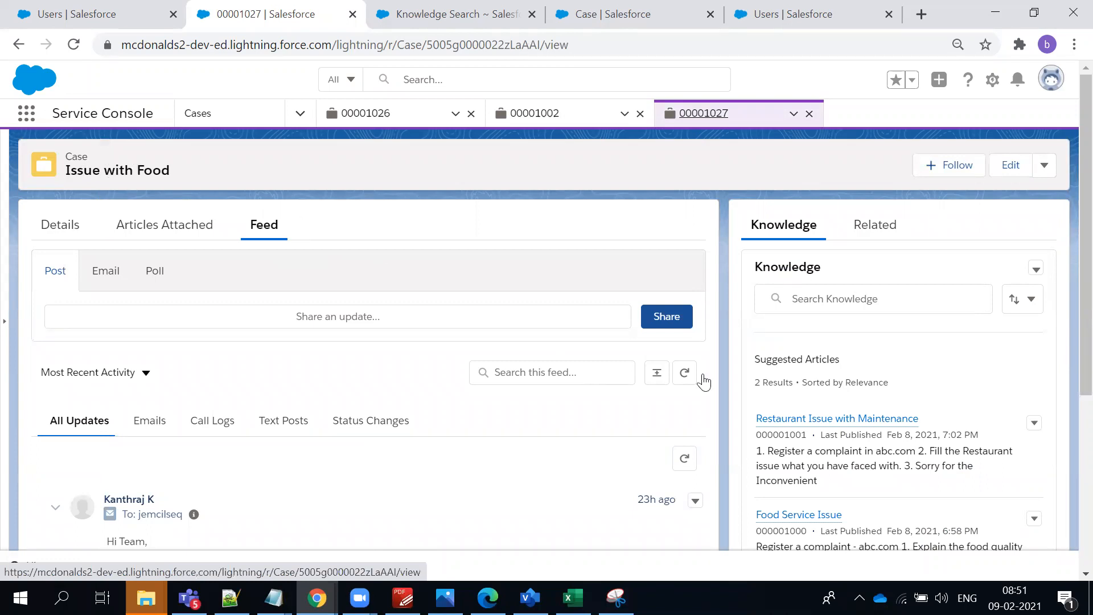
scroll(822, 394, down, 3)
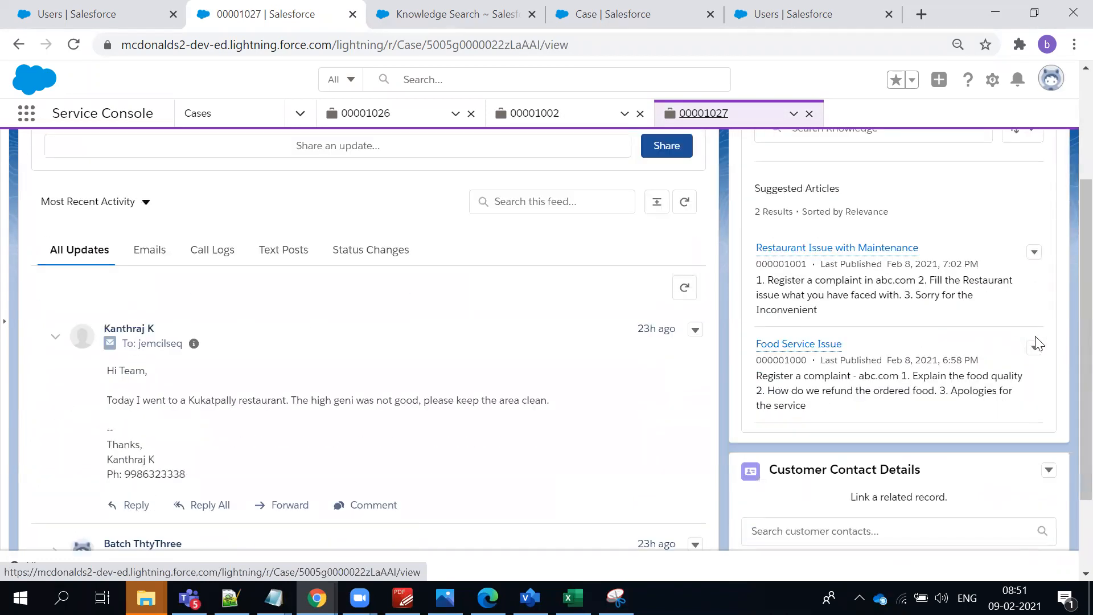
click(1034, 345)
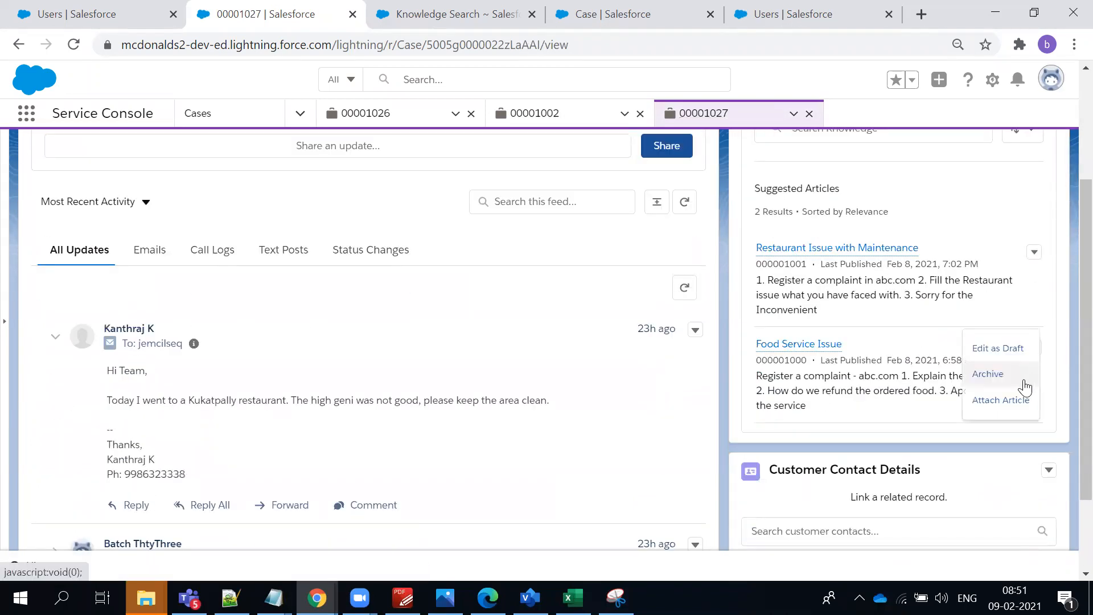
scroll(318, 282, up, 3)
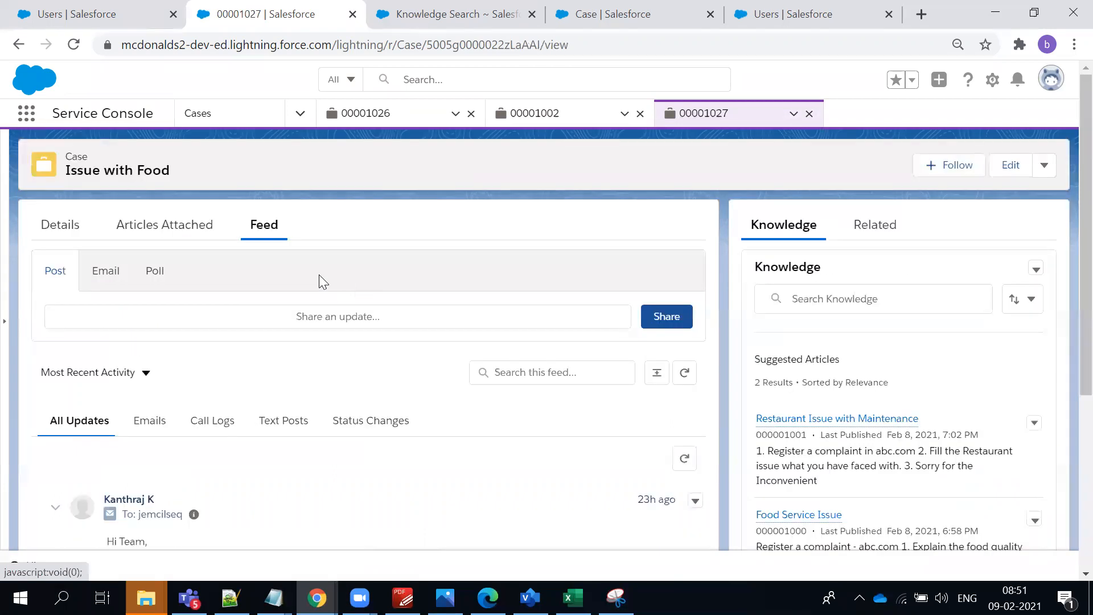
click(177, 238)
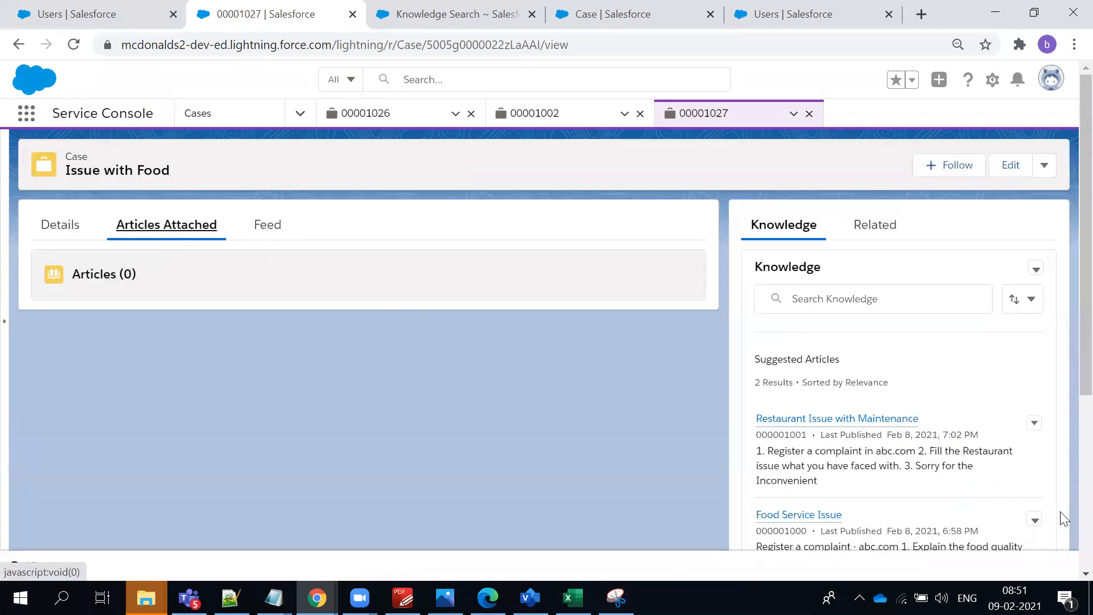
scroll(1002, 506, down, 2)
click(1034, 434)
click(1019, 485)
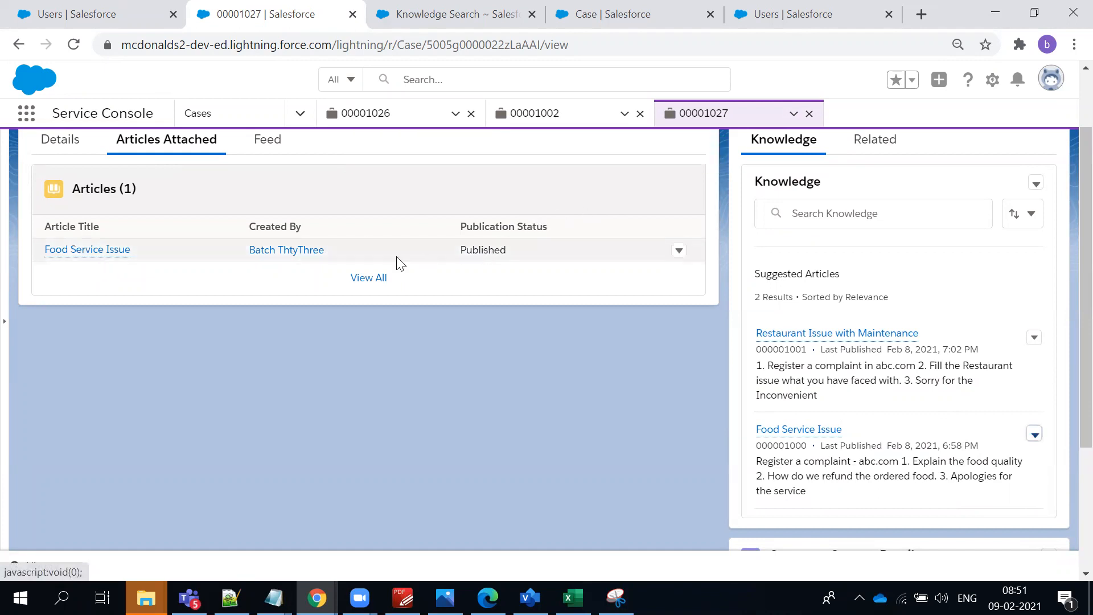
mouse_move(85, 251)
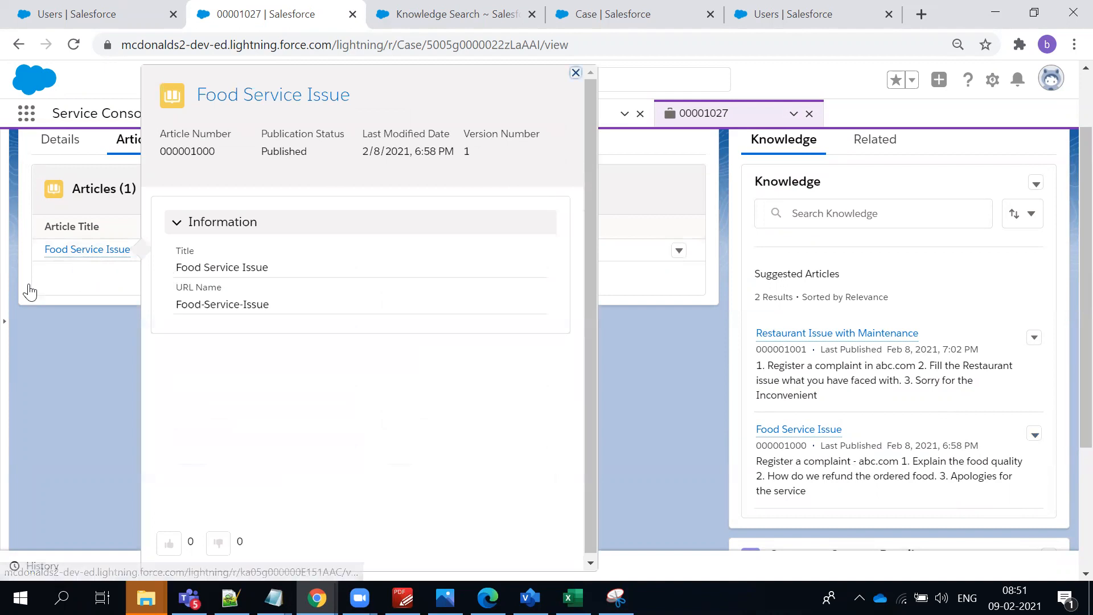
Show the Issue with Food case's details and check which additional record actions are available.
scroll(57, 273, up, 2)
click(80, 235)
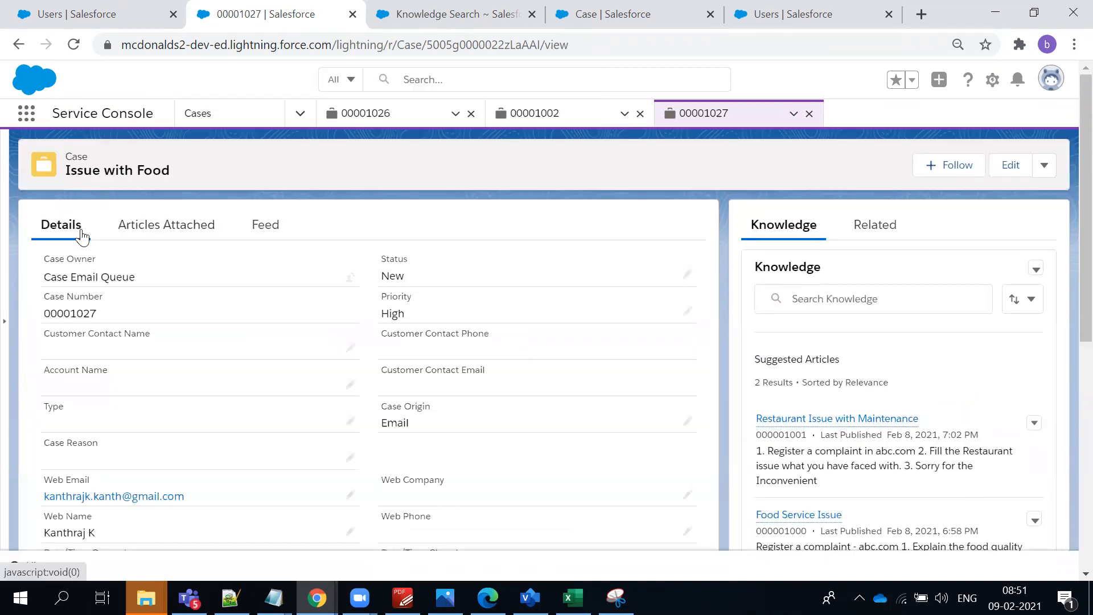
click(1042, 166)
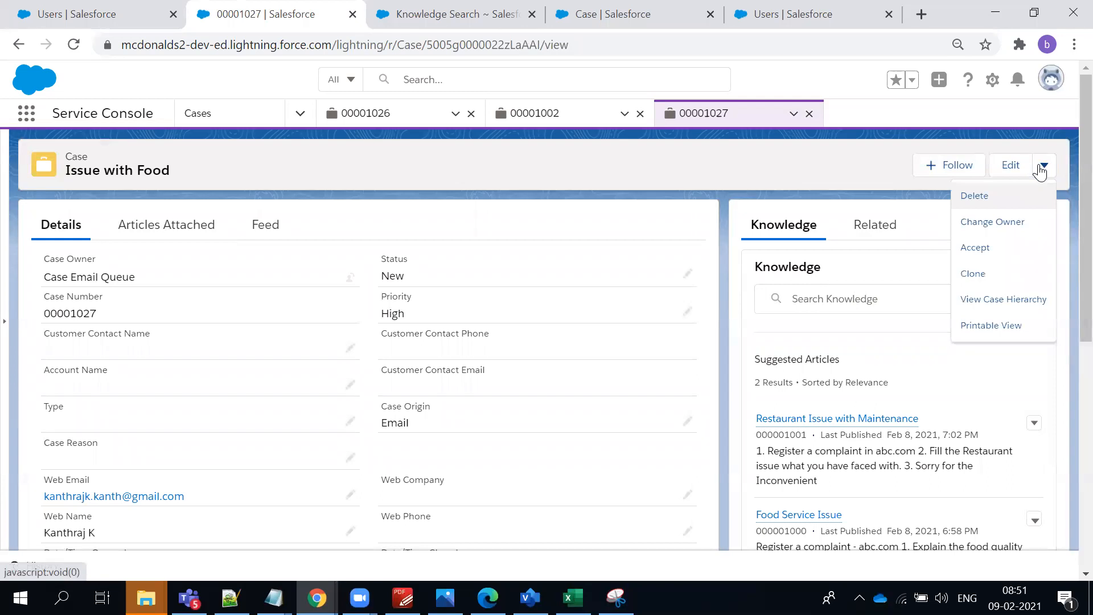
click(431, 239)
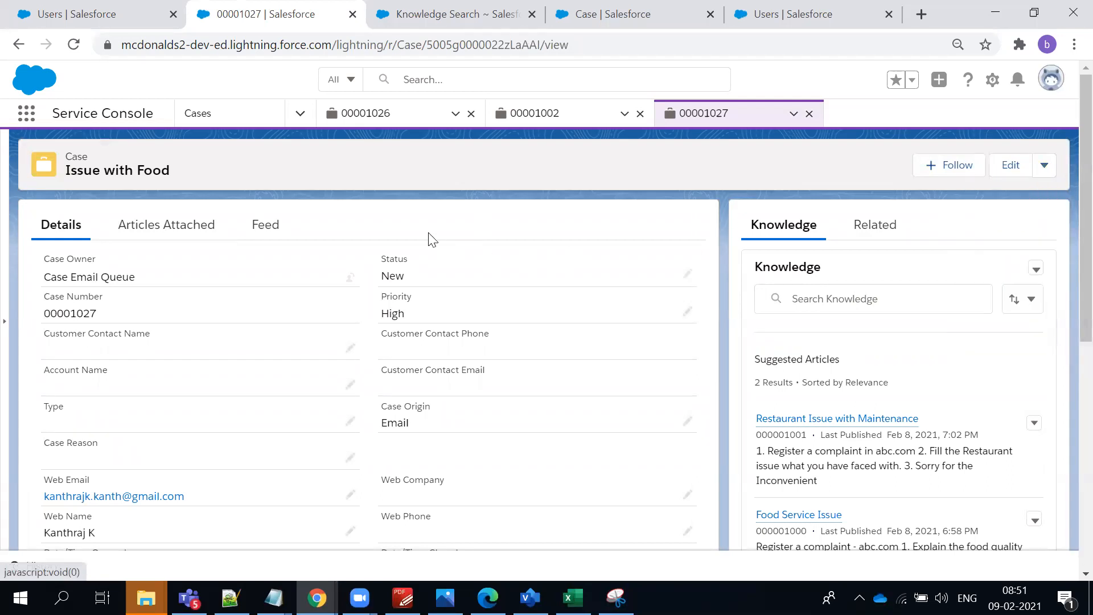
Read the Issue with Food case's full details, highlighting the complaint text in its description, and review the suggested articles.
scroll(461, 311, down, 3)
scroll(493, 333, down, 3)
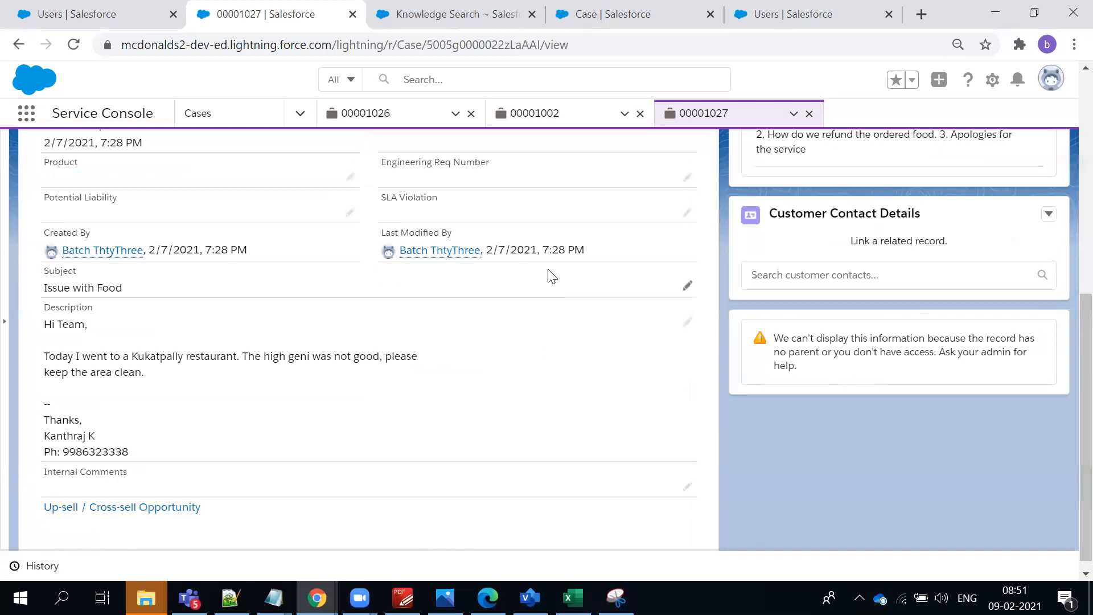
scroll(570, 267, down, 2)
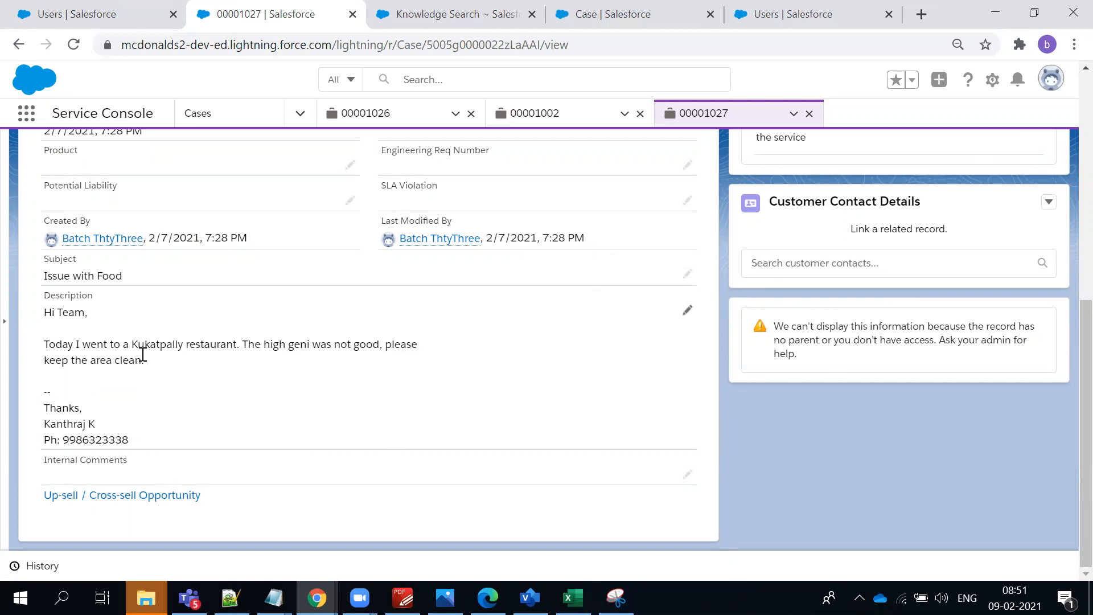
drag(153, 370, 41, 310)
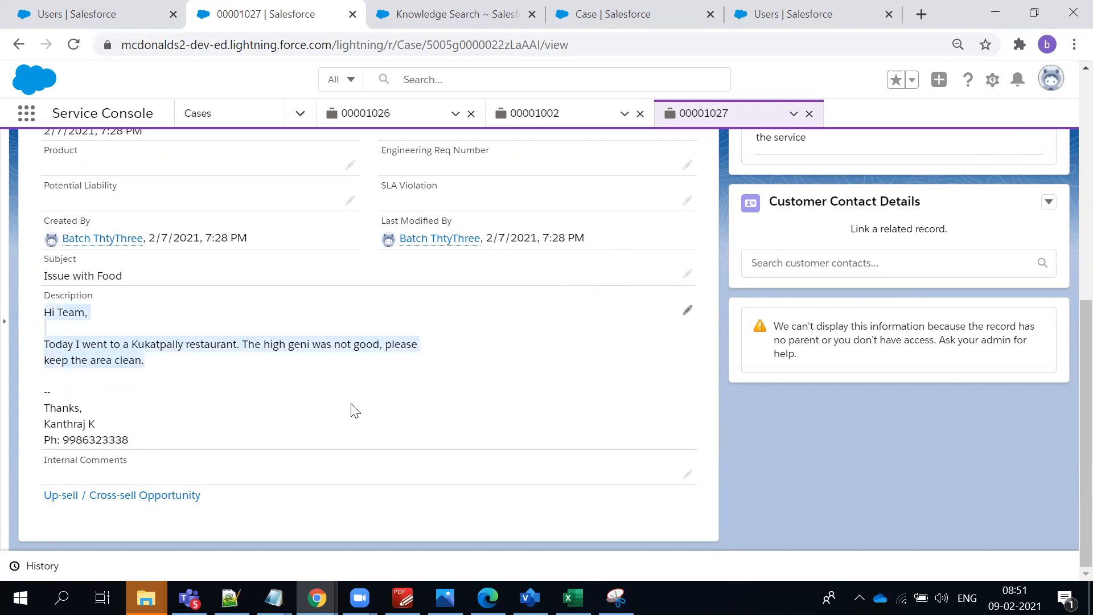
click(333, 379)
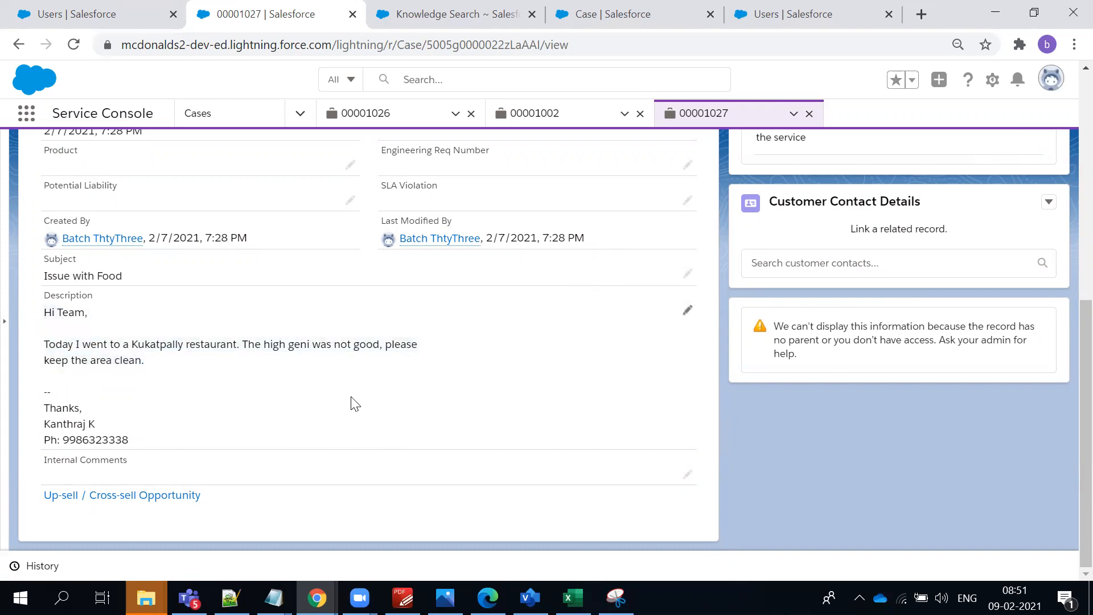
scroll(352, 403, up, 3)
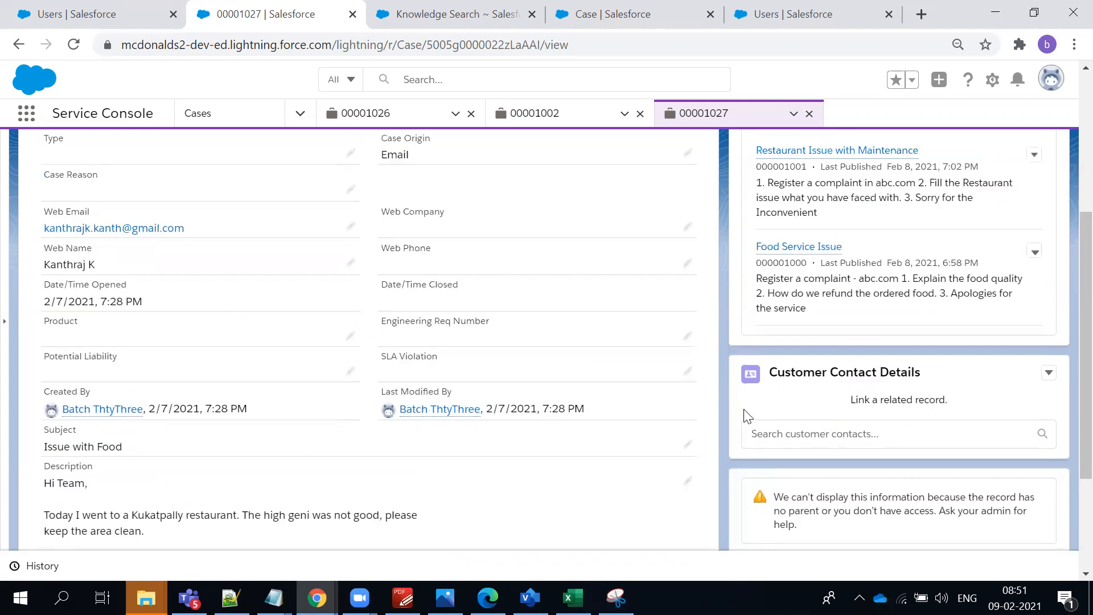
scroll(747, 413, up, 2)
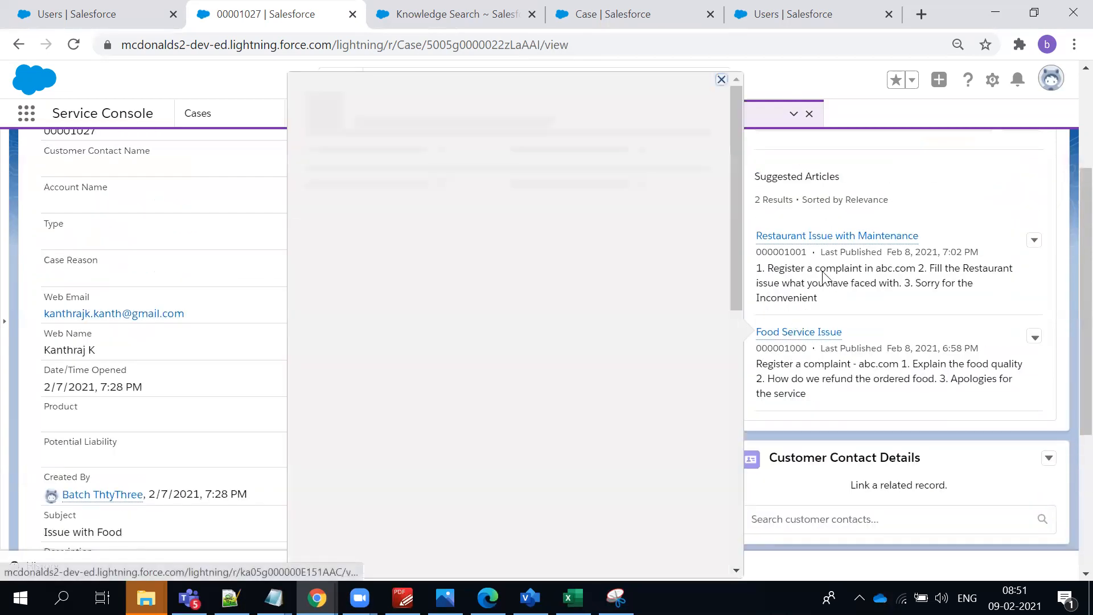
scroll(578, 336, up, 1)
scroll(578, 336, up, 3)
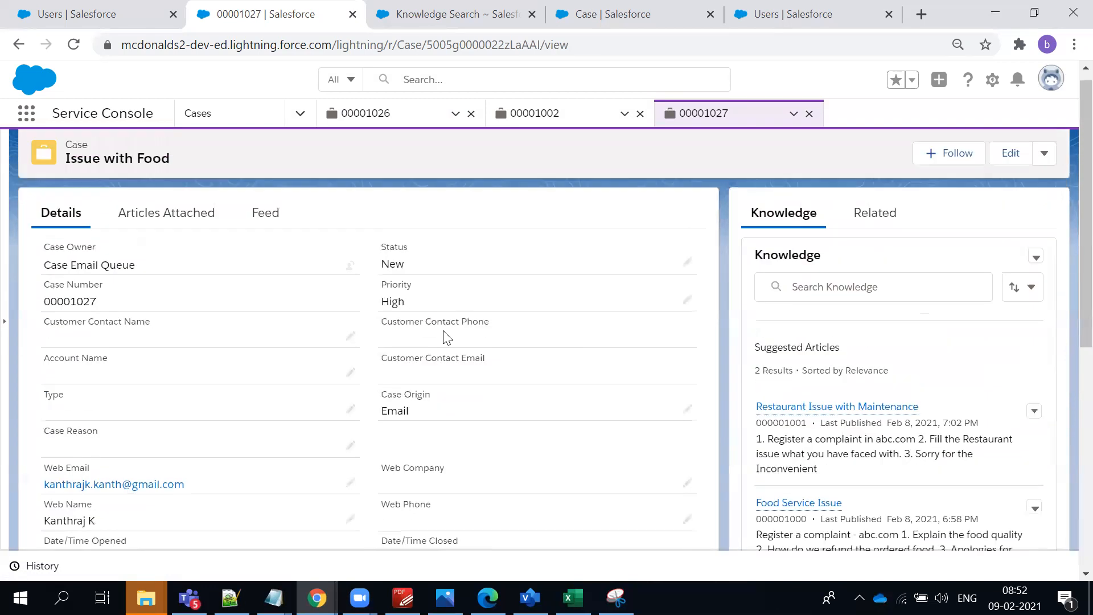
Review the Issue with Food case's attached articles, feed and details.
click(153, 214)
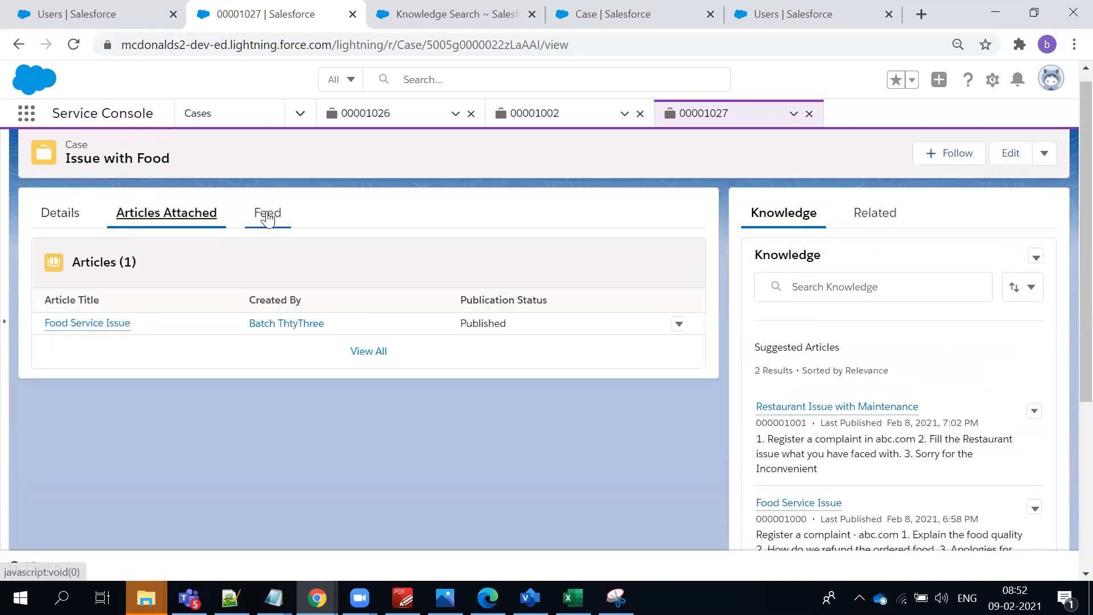
click(263, 215)
click(75, 215)
scroll(422, 317, down, 2)
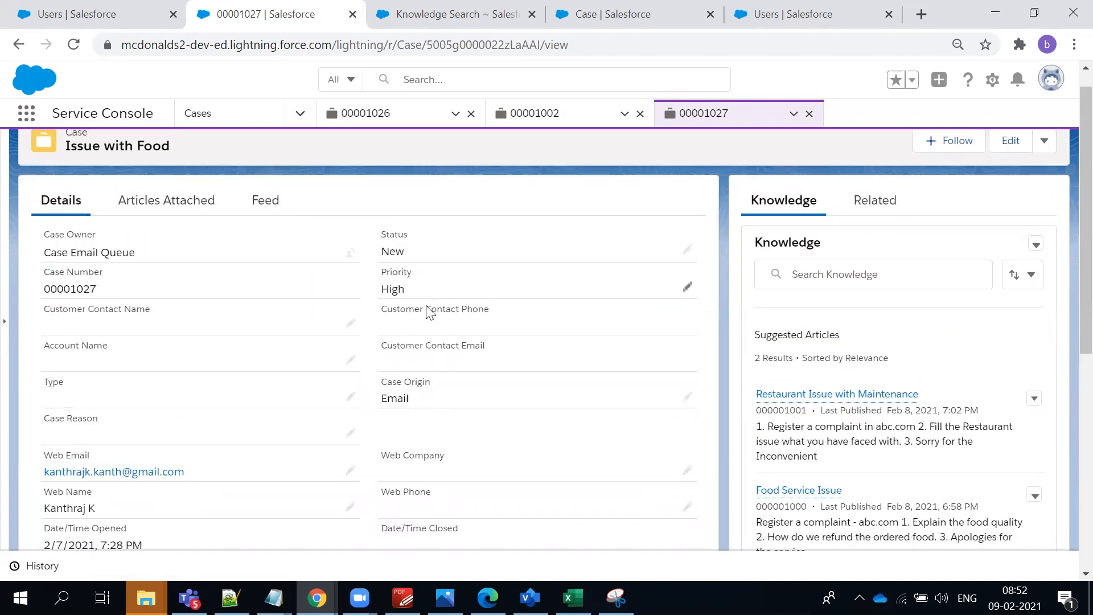
scroll(459, 284, up, 2)
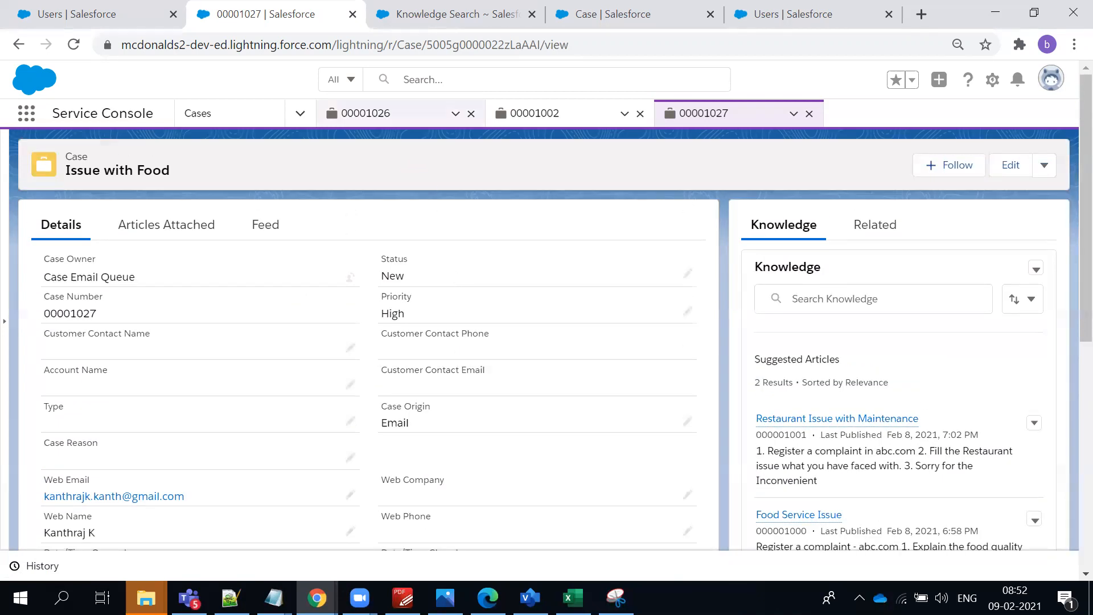
Check the Service Cloud topics in the course PDF, and revisit the open Salesforce knowledge search, user setup and case page layouts pages.
click(403, 597)
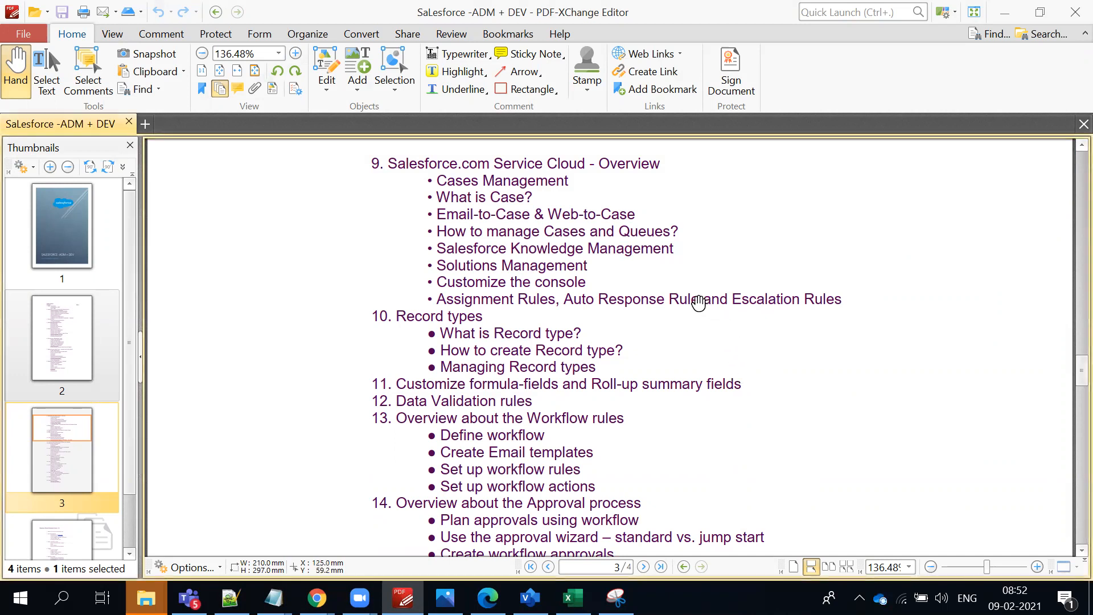
key(alt+Tab)
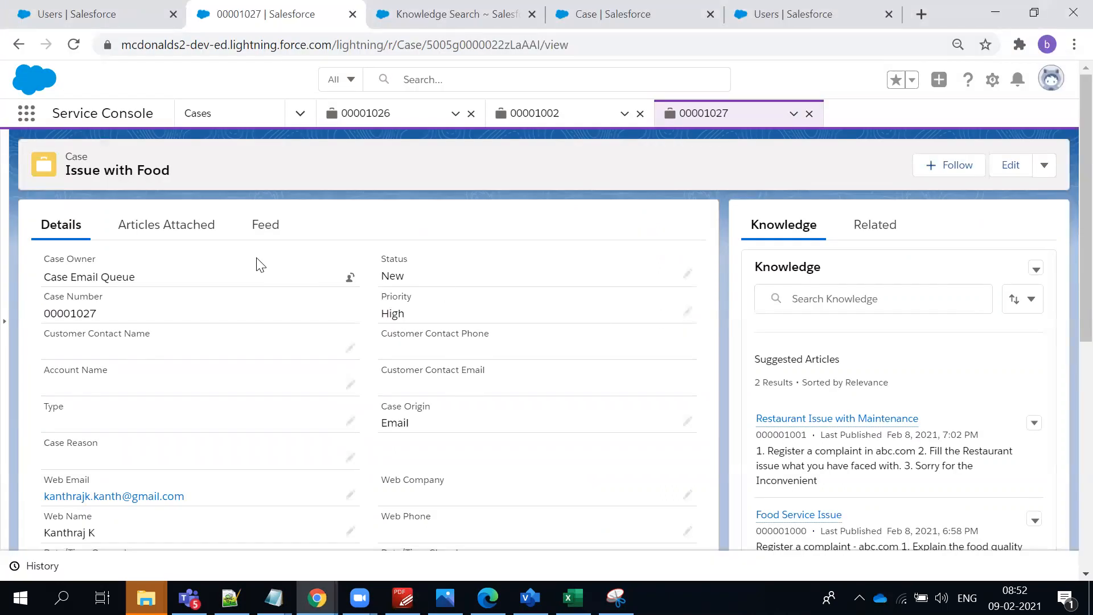
click(413, 11)
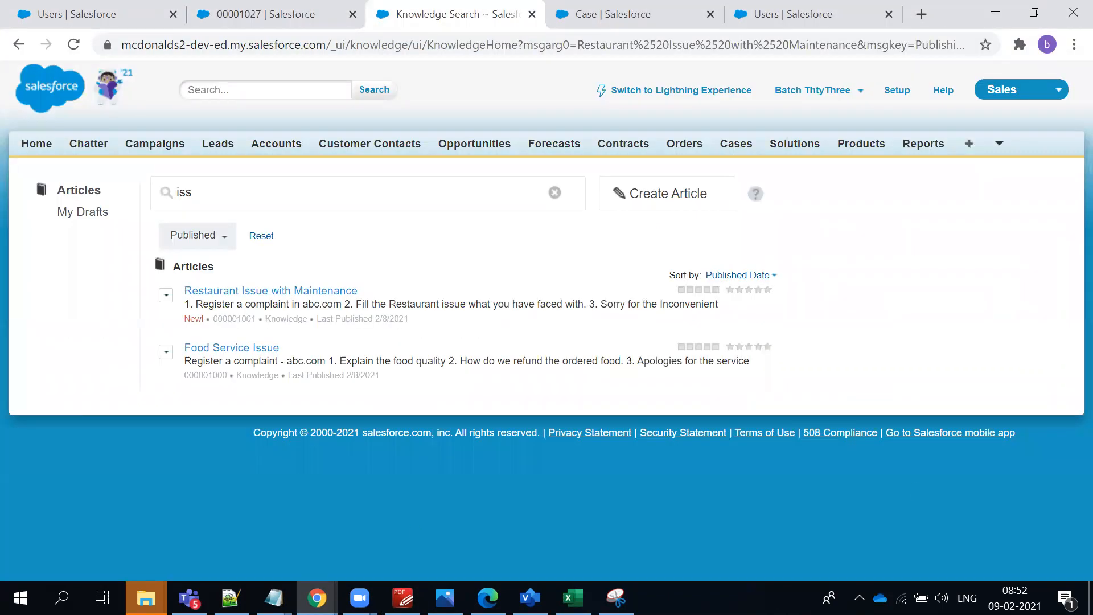
click(119, 17)
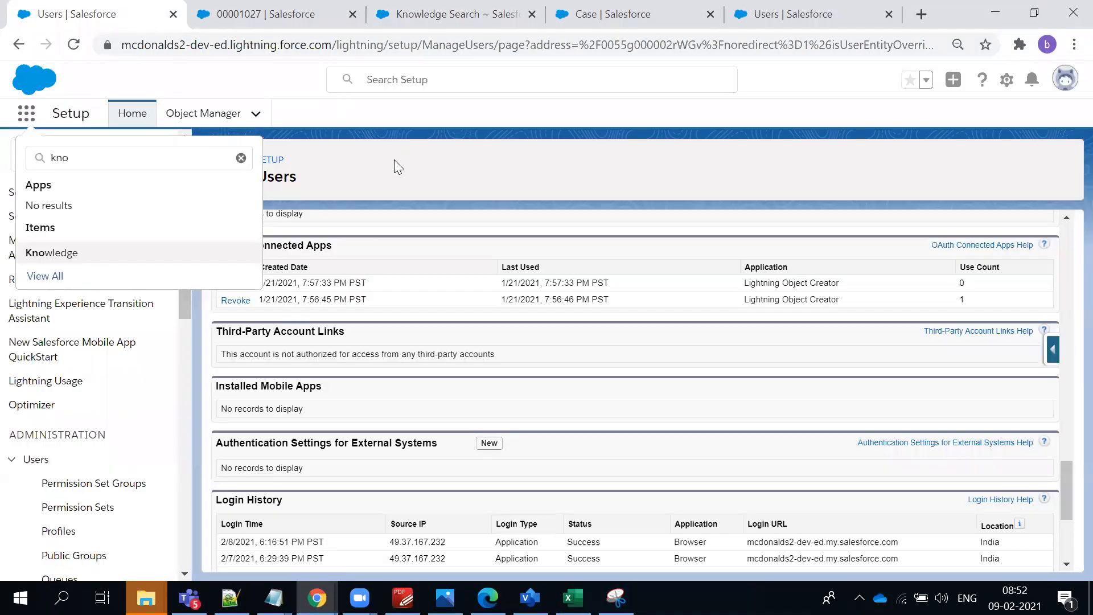
click(814, 12)
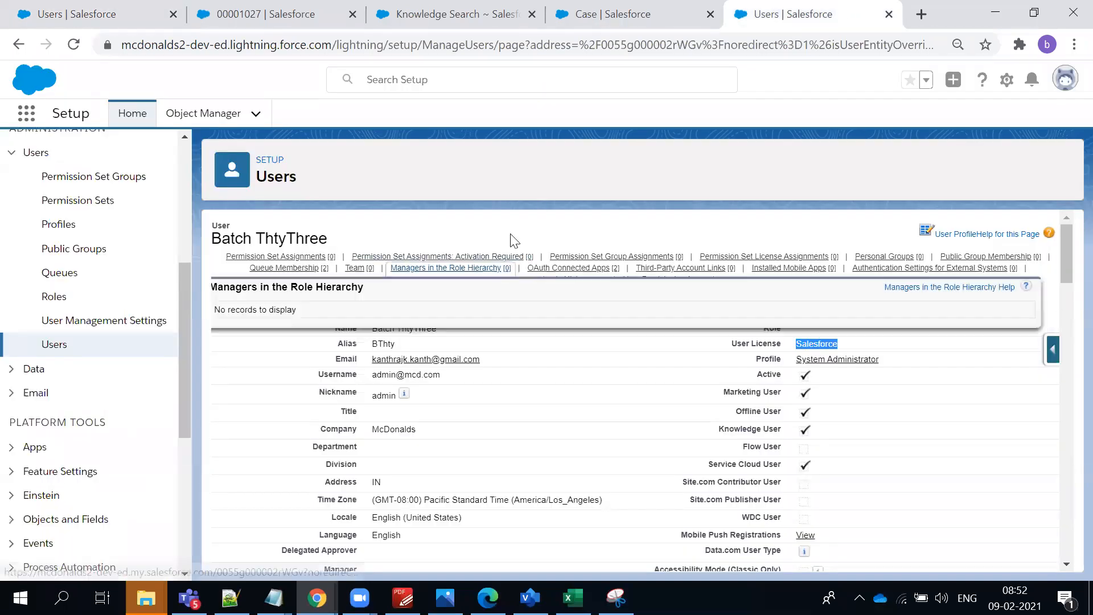
click(323, 8)
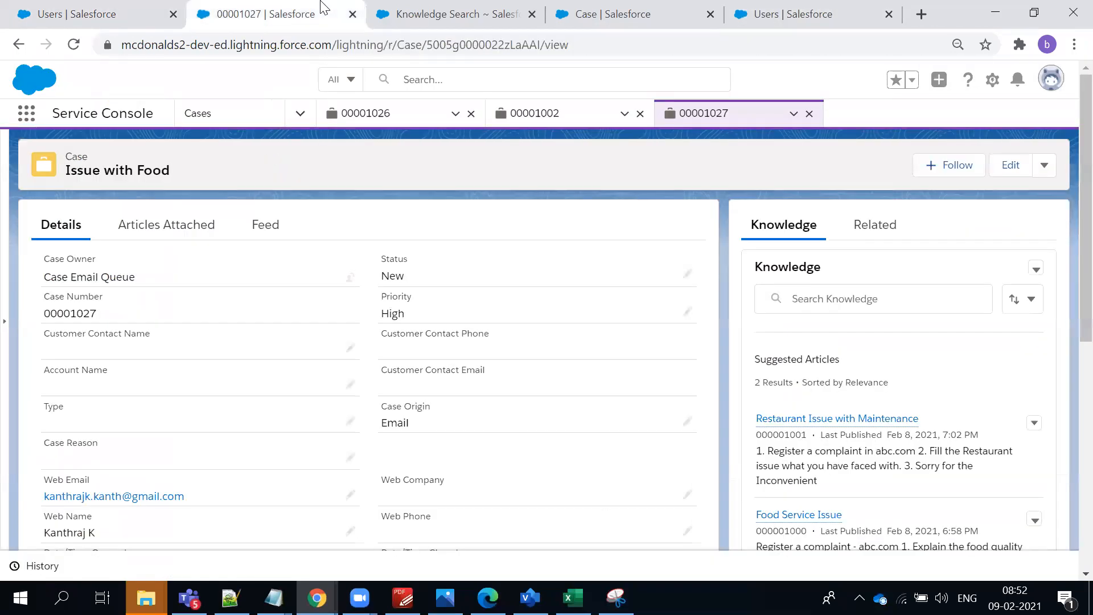
click(608, 18)
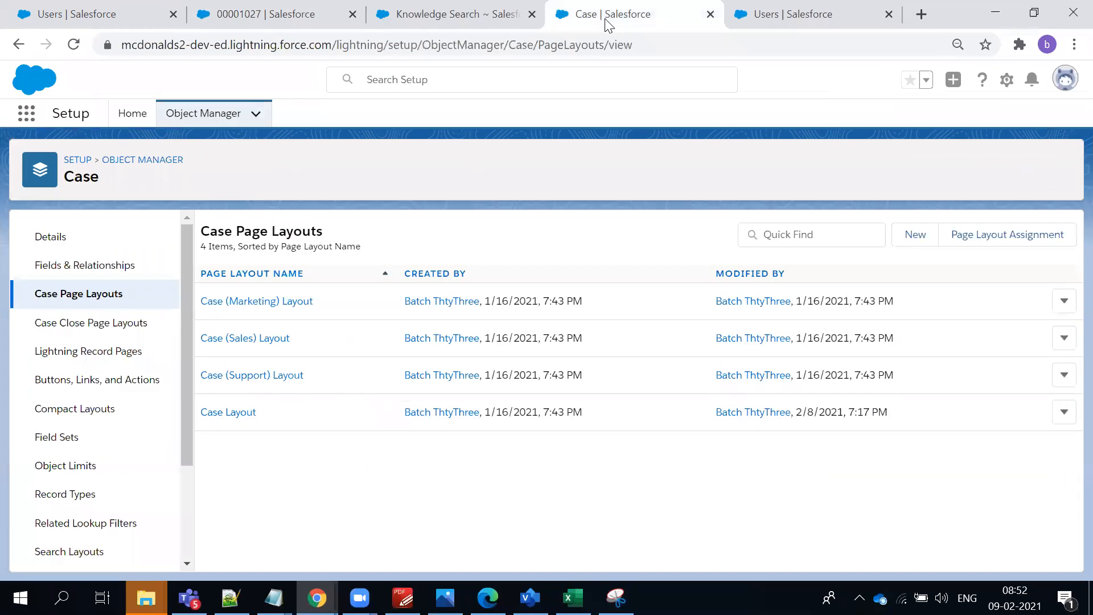
click(285, 11)
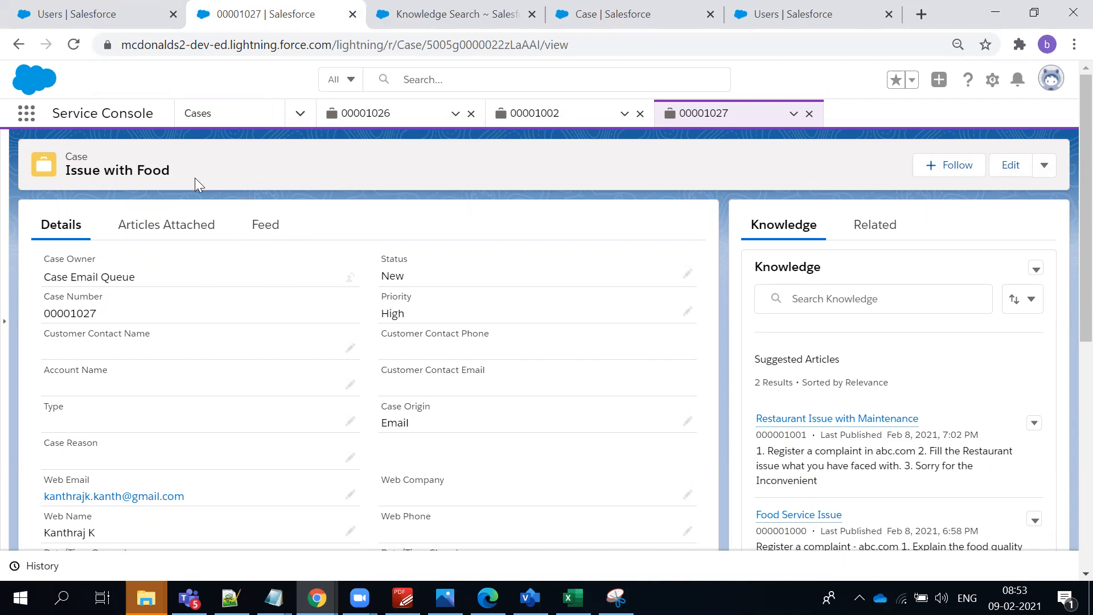
Switch to the course outline in PDF-XChange Editor and examine it from the Service Cloud topics through the Classic Developer Course section.
click(402, 598)
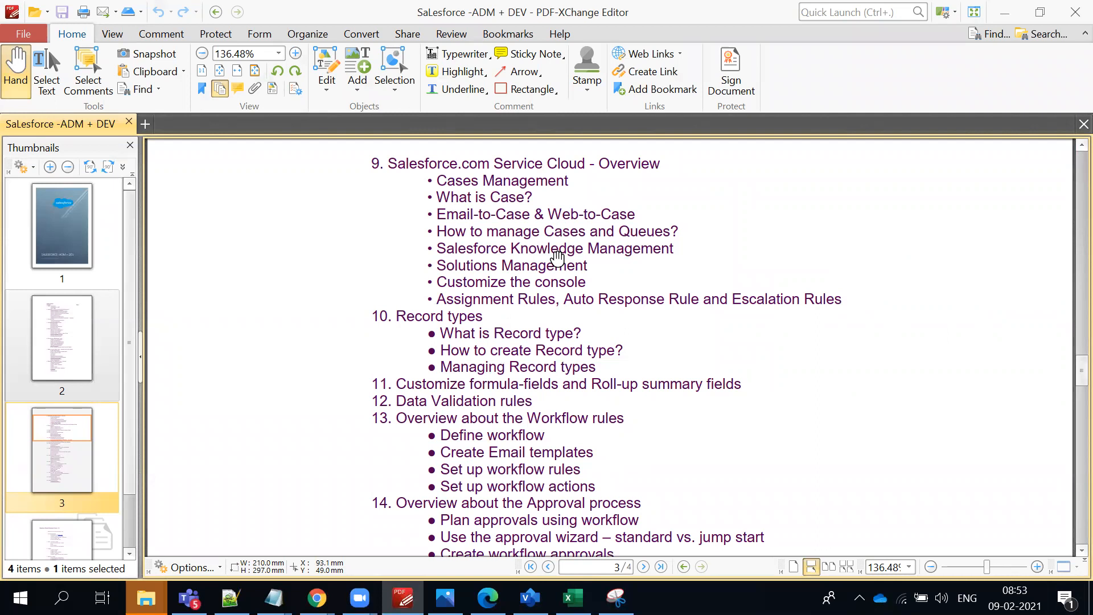
key(alt+Tab)
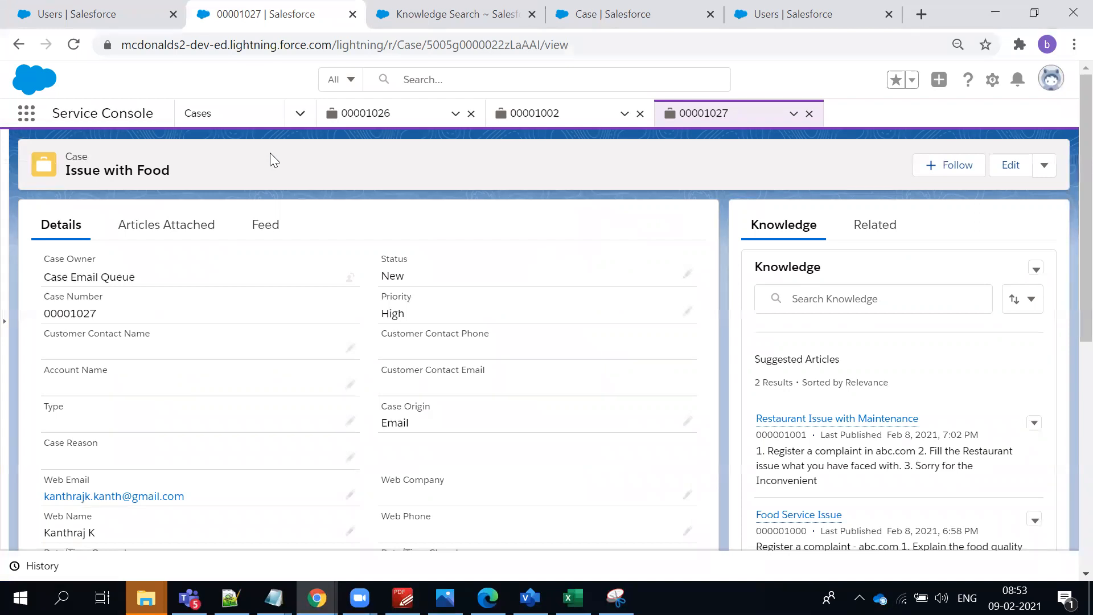
key(alt+Tab)
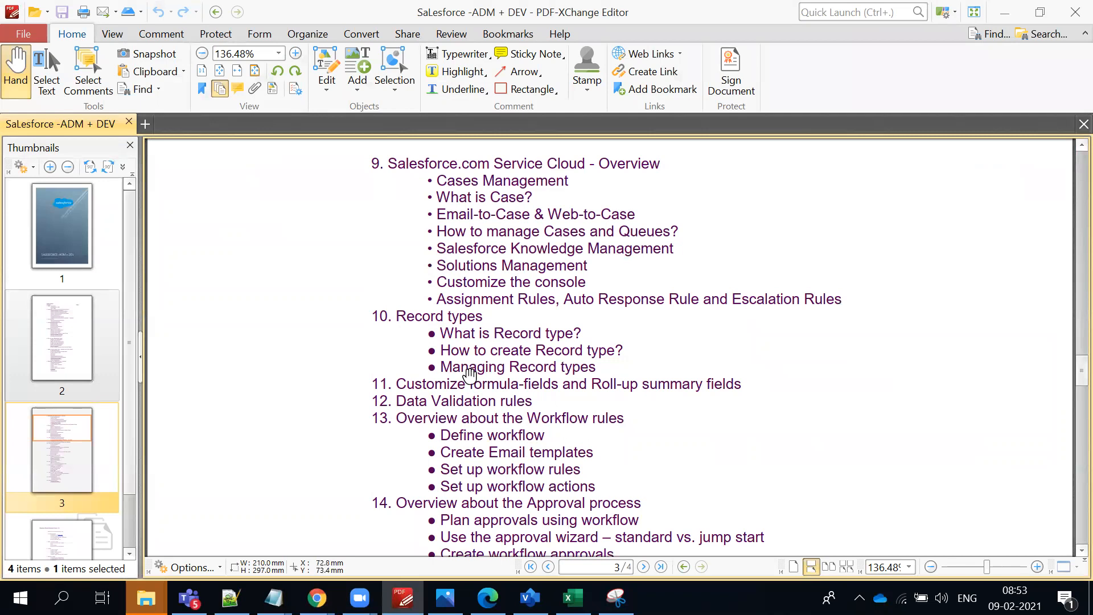
scroll(484, 357, down, 1)
scroll(424, 332, down, 1)
scroll(409, 291, down, 12)
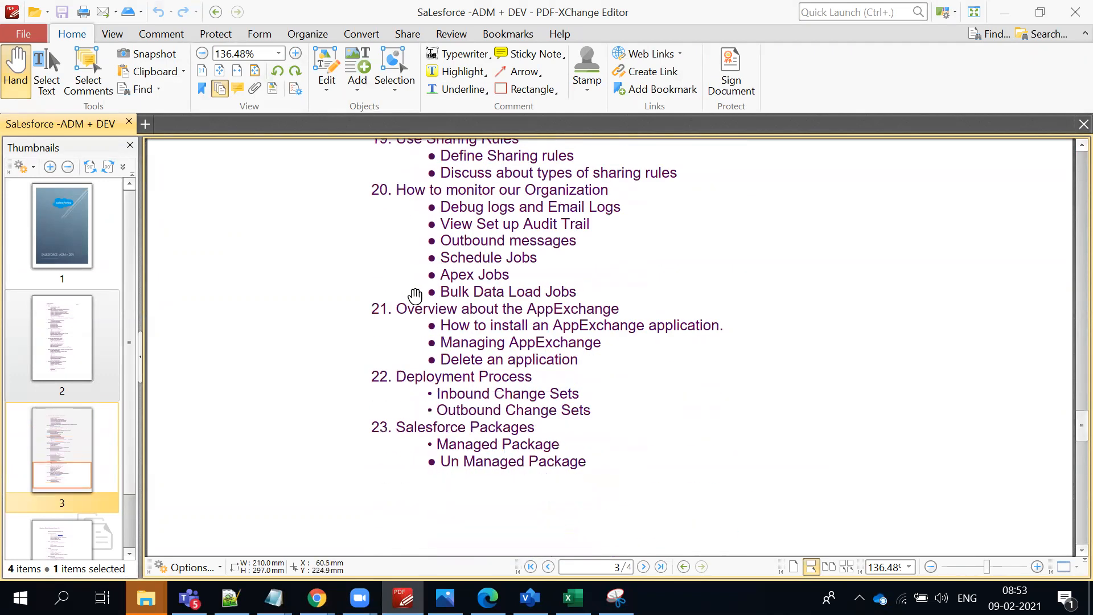
scroll(542, 335, down, 2)
scroll(544, 335, down, 5)
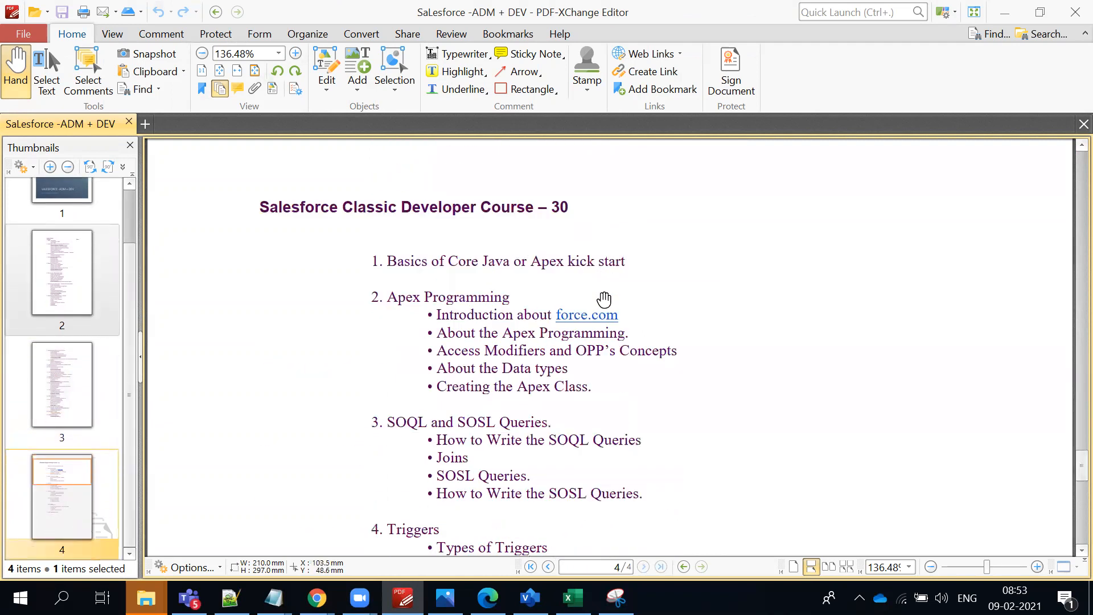
scroll(602, 298, down, 1)
scroll(603, 298, up, 15)
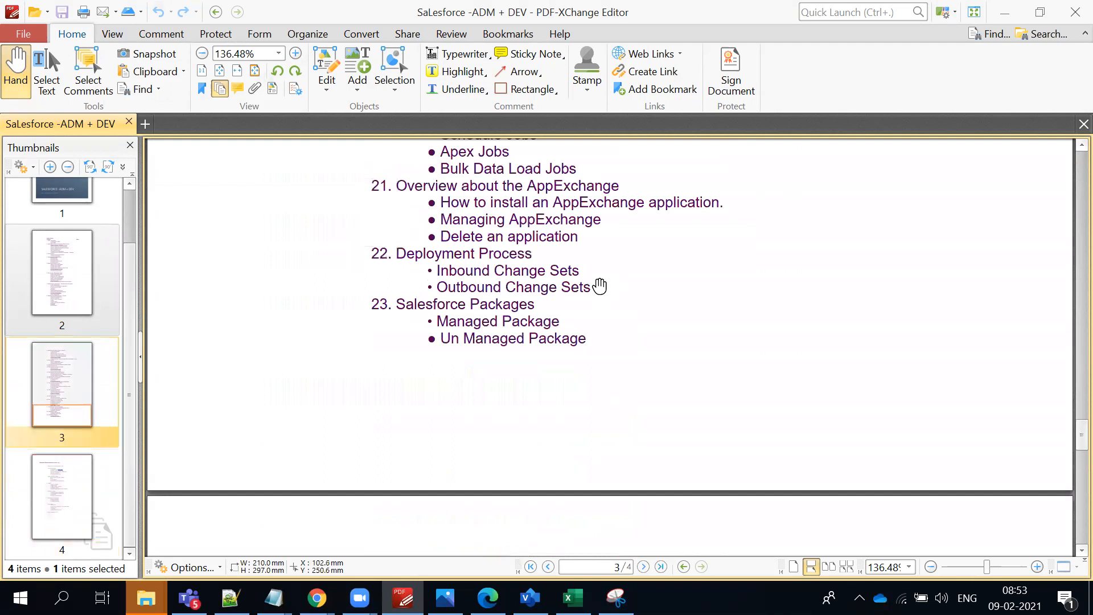
scroll(598, 283, up, 15)
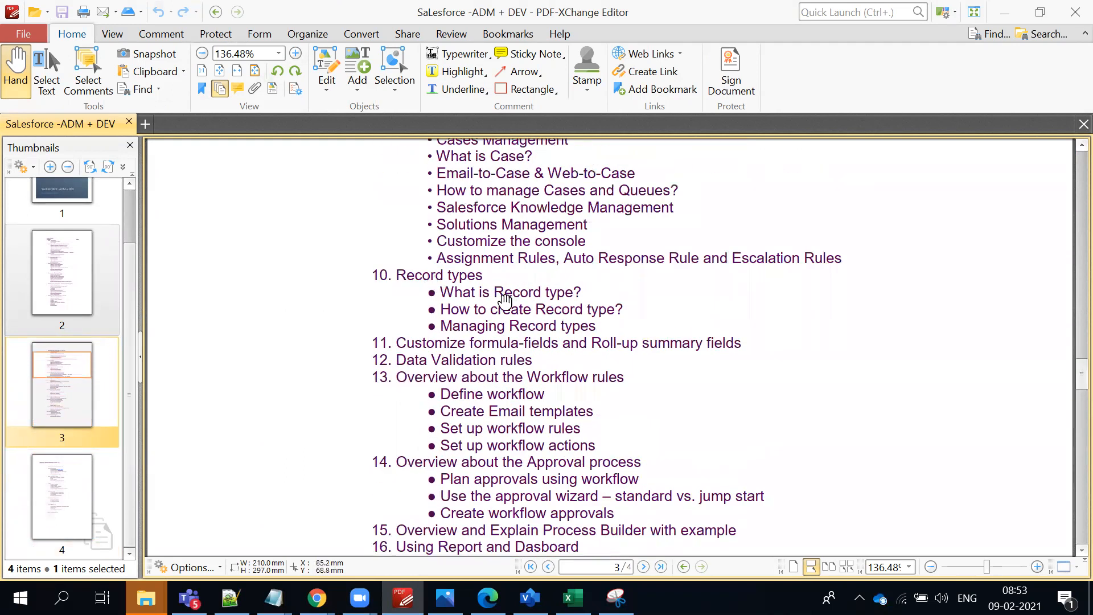
Examine the remaining administrator topics in the course outline, from record types and workflow rules through security, AppExchange and the deployment process.
scroll(510, 289, down, 4)
scroll(510, 290, down, 4)
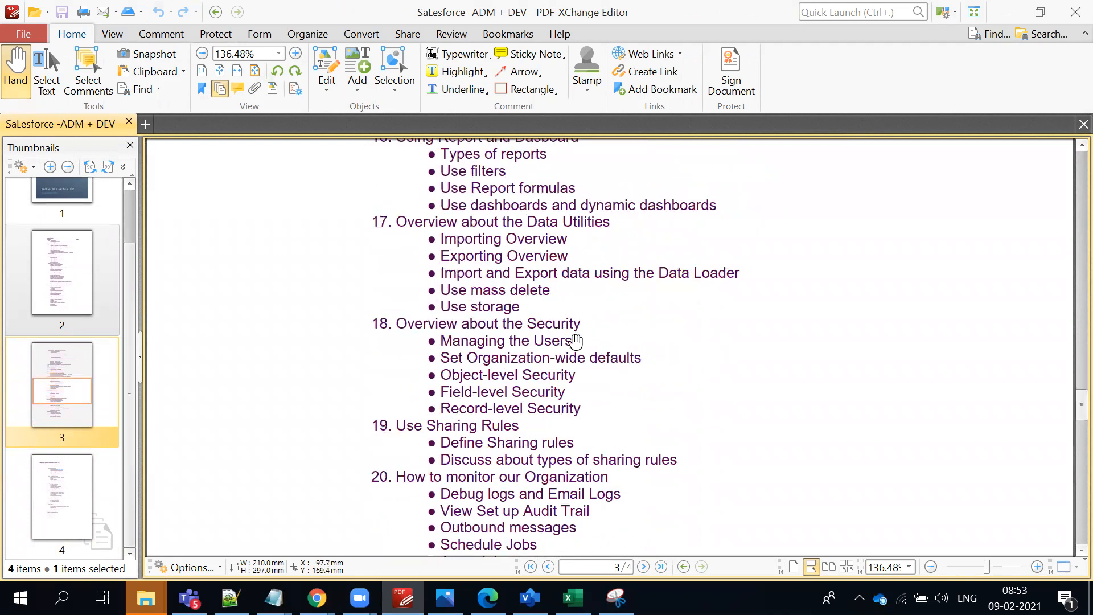
scroll(430, 365, down, 2)
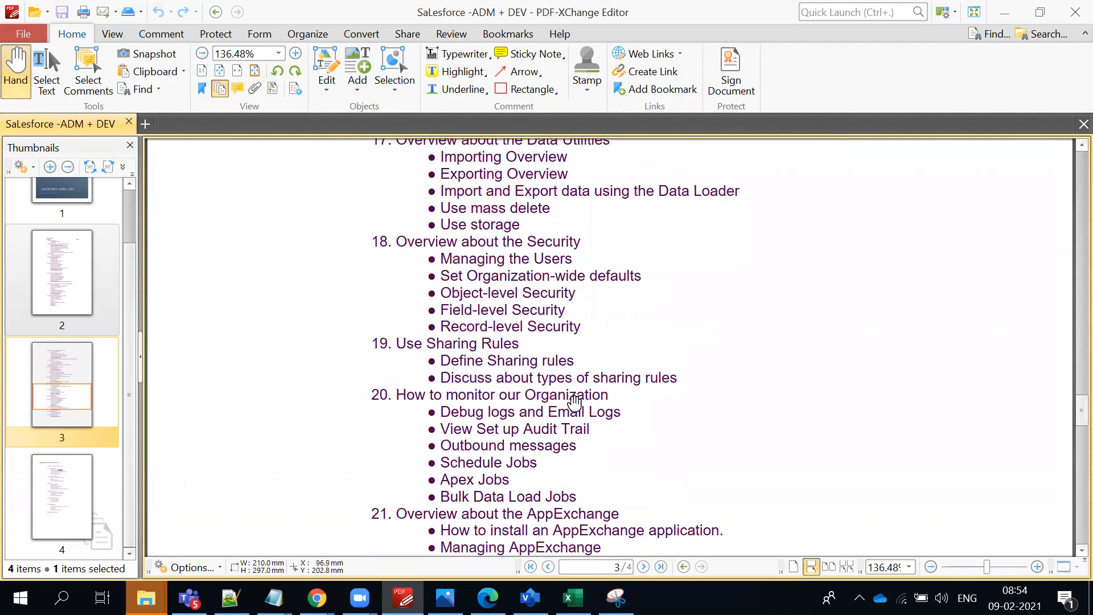
scroll(576, 397, up, 4)
scroll(575, 390, up, 3)
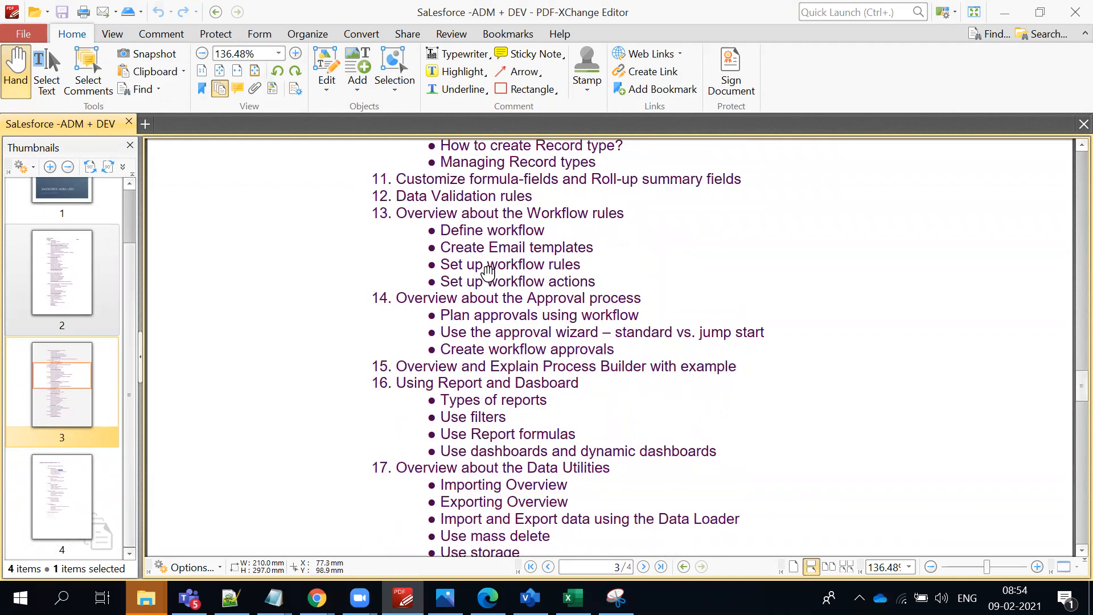
scroll(506, 454, down, 2)
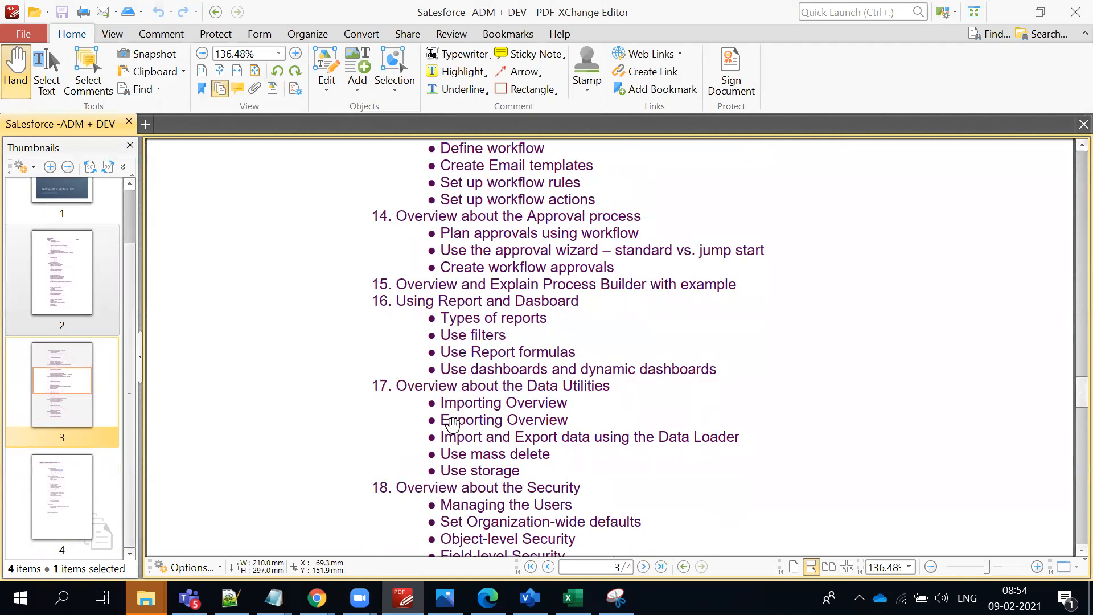
scroll(575, 502, down, 1)
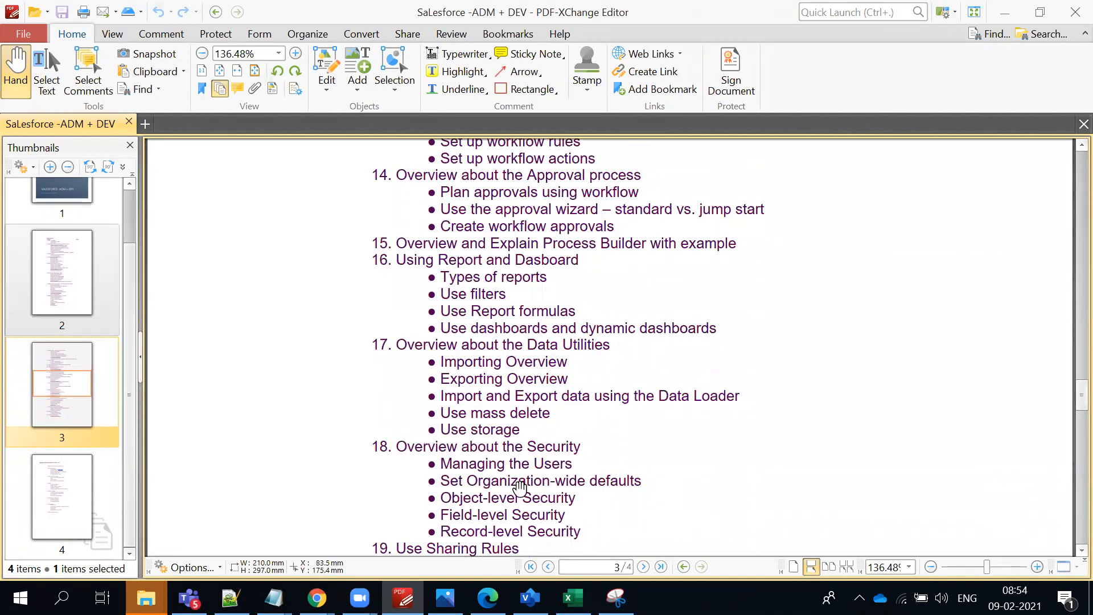
scroll(647, 444, down, 4)
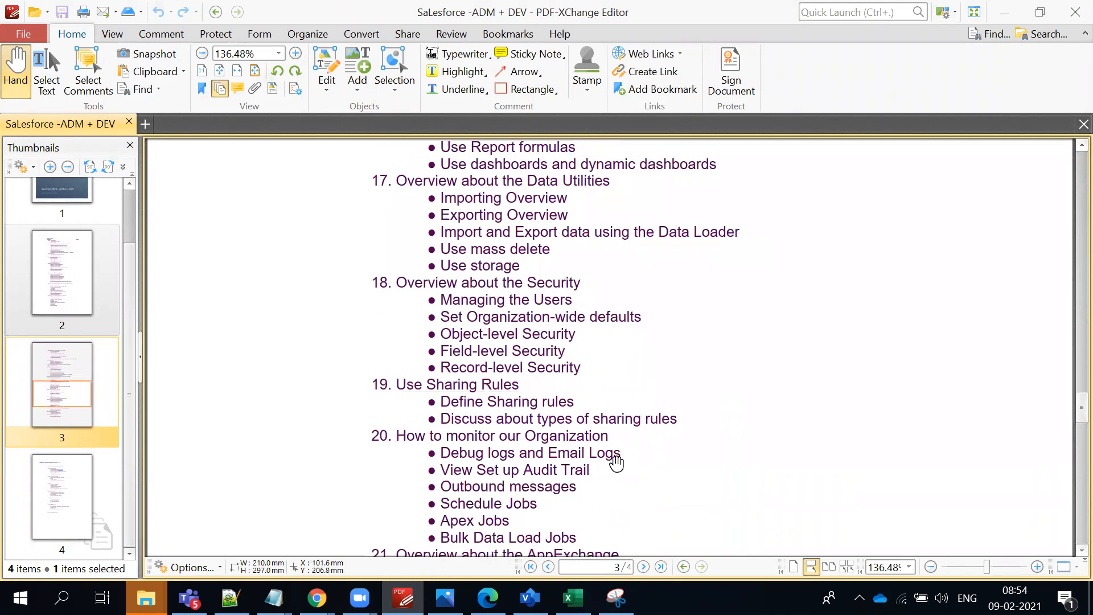
scroll(616, 460, down, 1)
scroll(544, 447, down, 2)
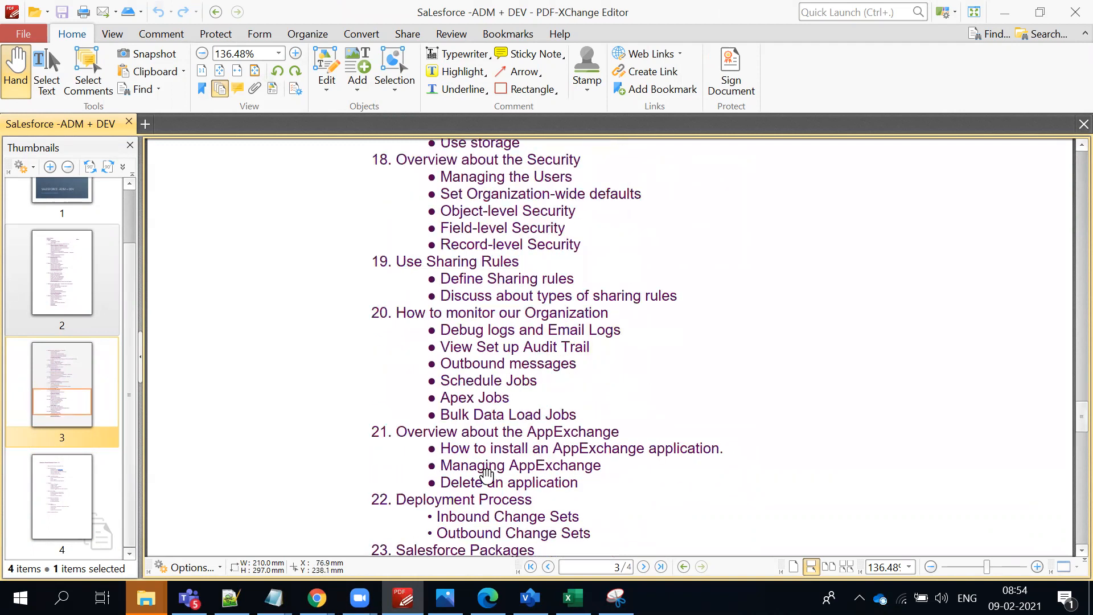
scroll(556, 466, down, 1)
scroll(483, 450, up, 7)
scroll(483, 450, up, 5)
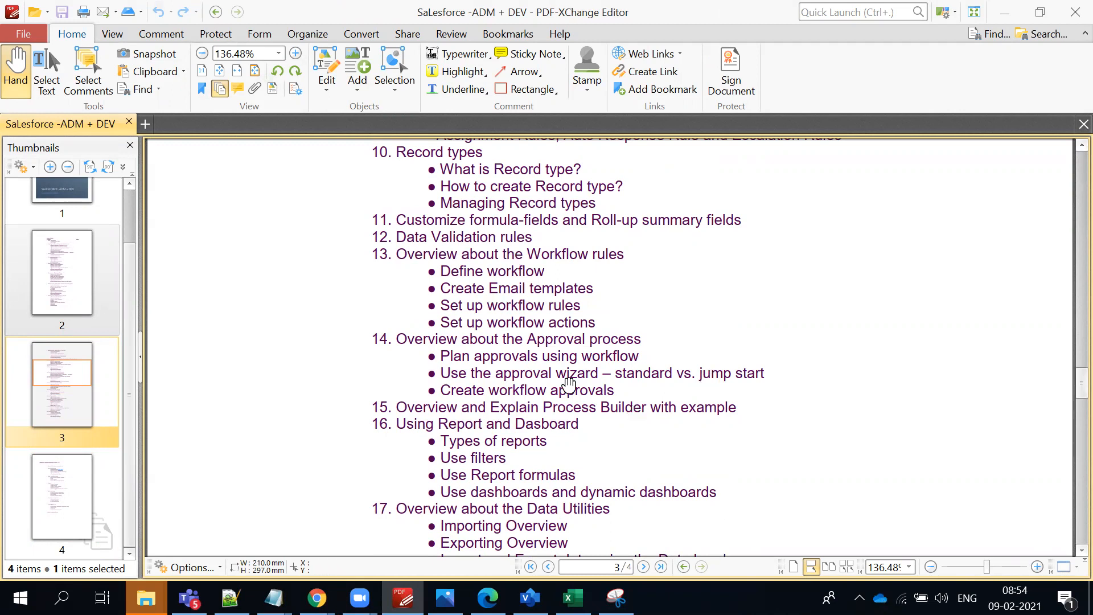
scroll(538, 370, up, 3)
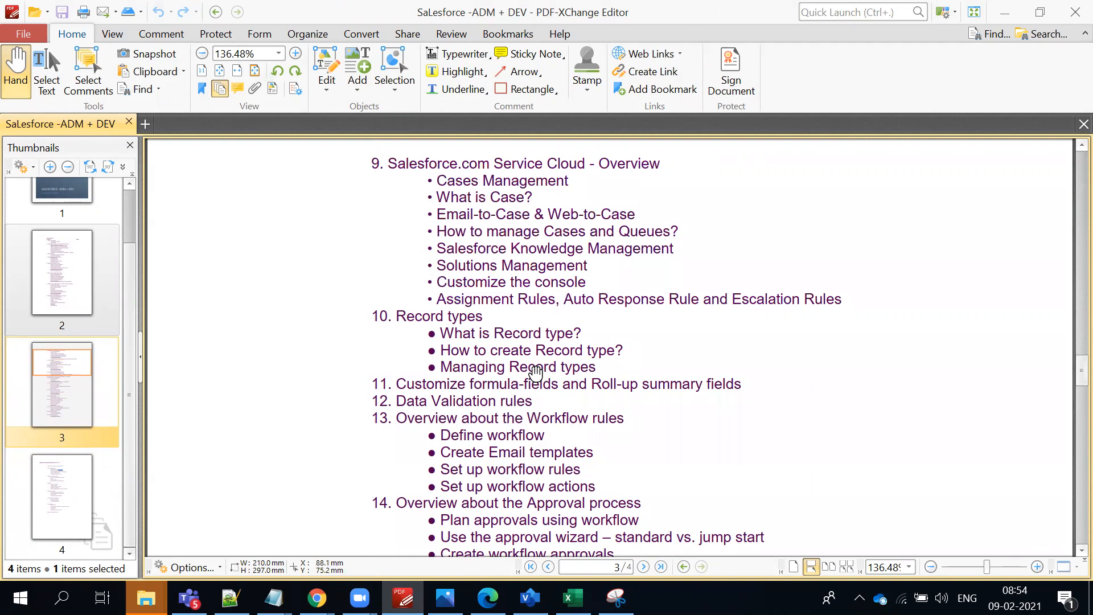